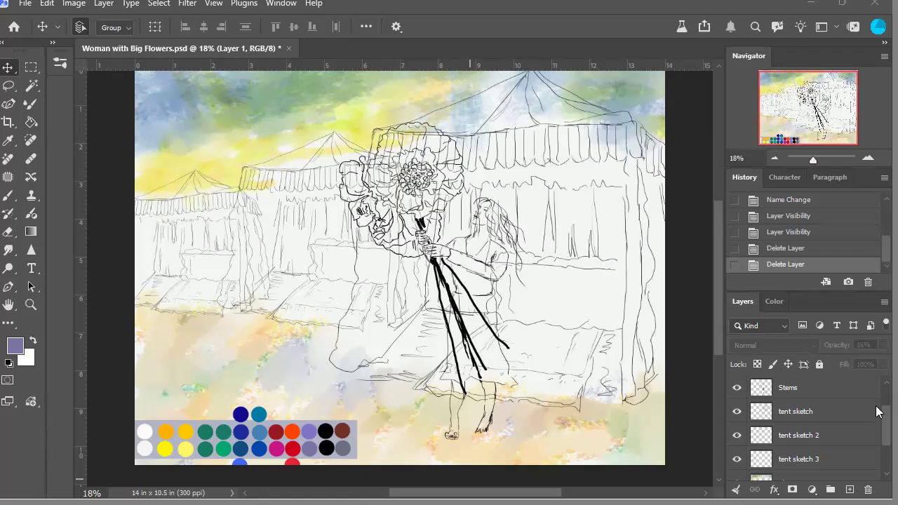
# Step: Select the tent sketch 3 layer and check its content by hiding it and showing it again
pyautogui.click(762, 415)
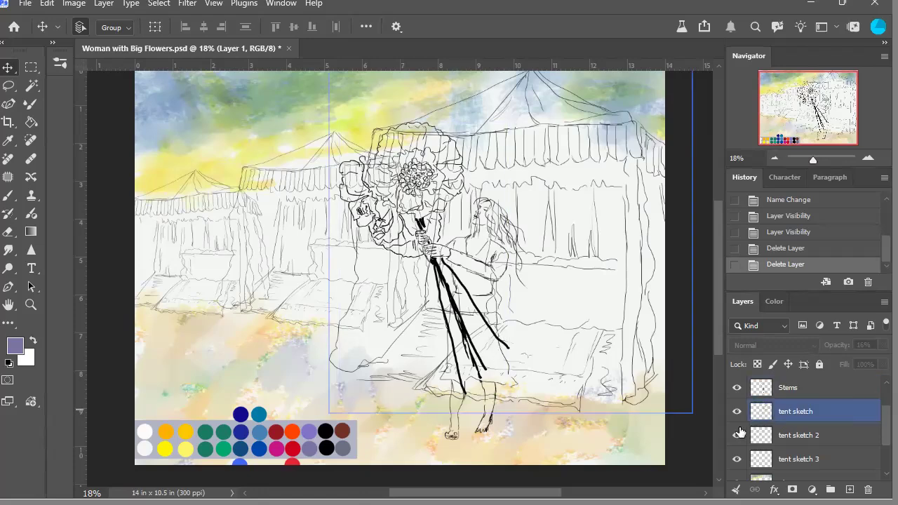
pyautogui.click(827, 435)
pyautogui.click(852, 416)
pyautogui.click(850, 436)
pyautogui.click(850, 459)
pyautogui.click(638, 321)
pyautogui.click(638, 321)
pyautogui.click(637, 315)
pyautogui.click(823, 463)
pyautogui.click(822, 424)
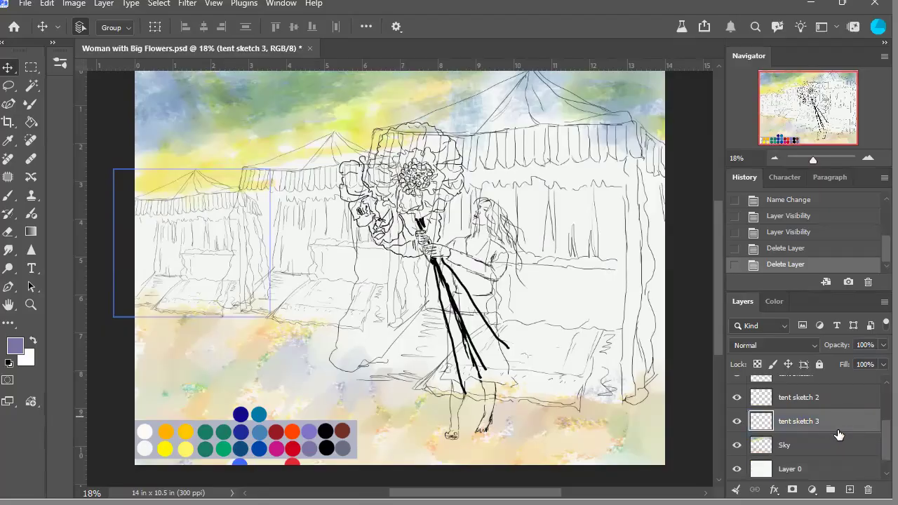
pyautogui.click(736, 422)
pyautogui.click(738, 425)
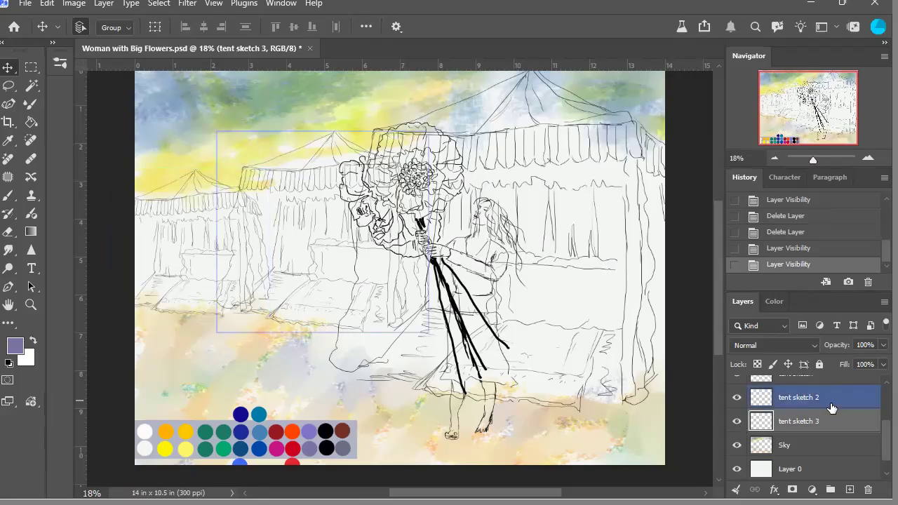
# Step: Select the tent sketch layer and review the layer stack from Color Swatches down to Layer 1
pyautogui.scroll(1, 832, 407)
pyautogui.click(796, 406)
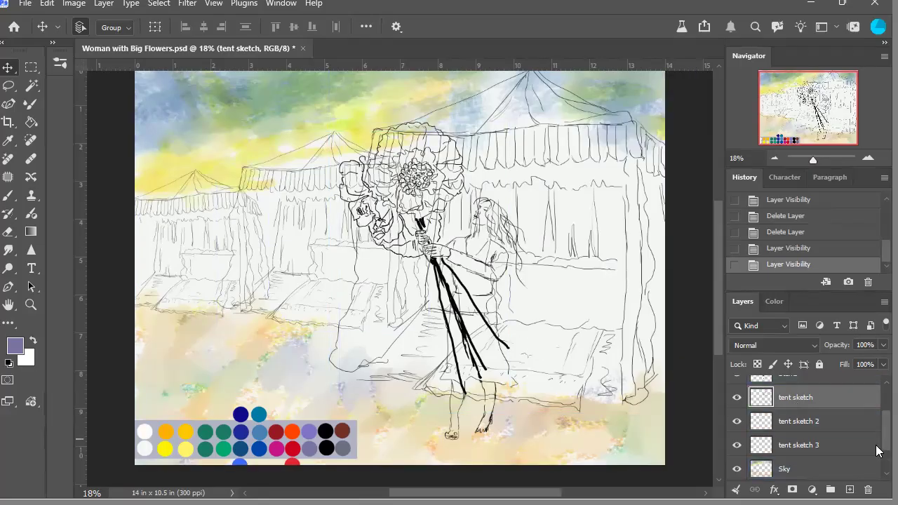
pyautogui.scroll(3, 876, 429)
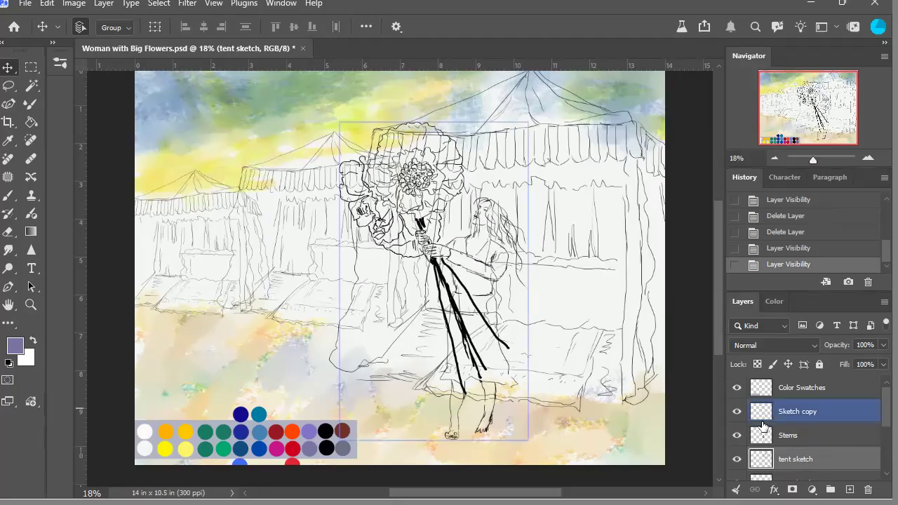
pyautogui.scroll(-1, 876, 421)
pyautogui.scroll(-4, 875, 421)
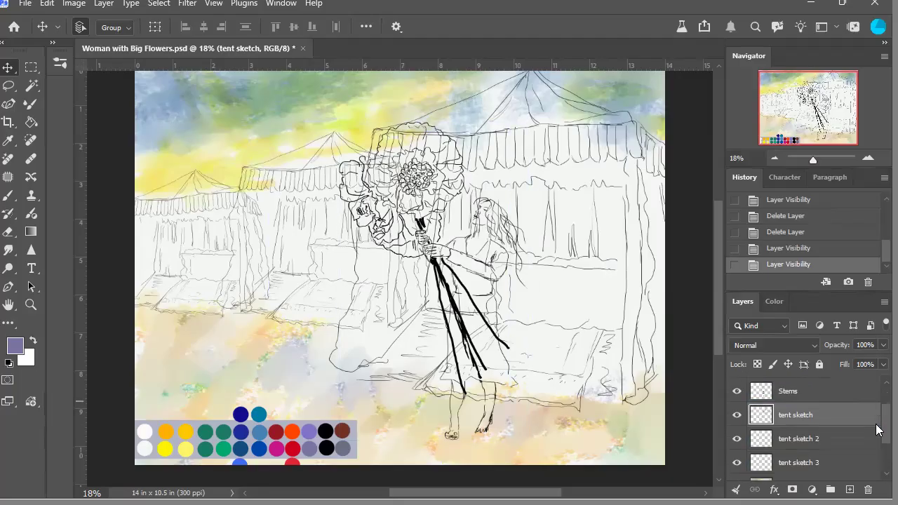
pyautogui.click(876, 449)
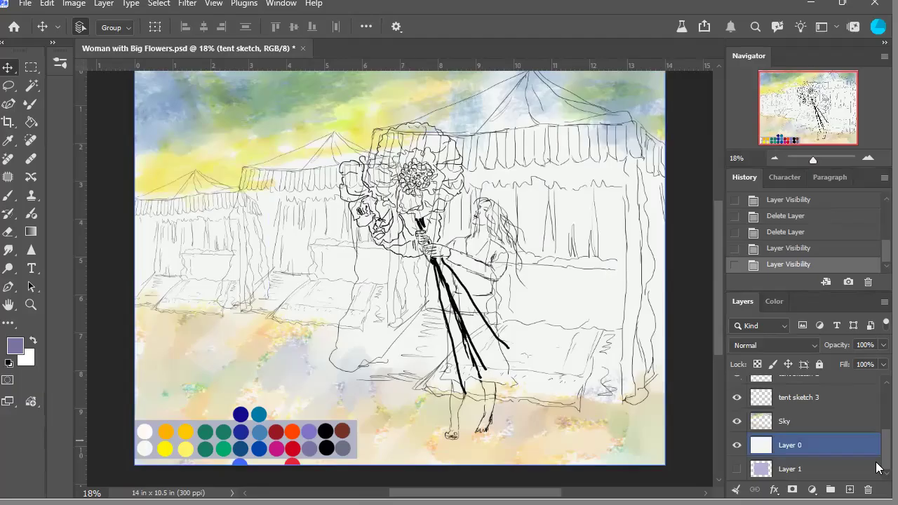
pyautogui.scroll(5, 876, 449)
pyautogui.click(876, 398)
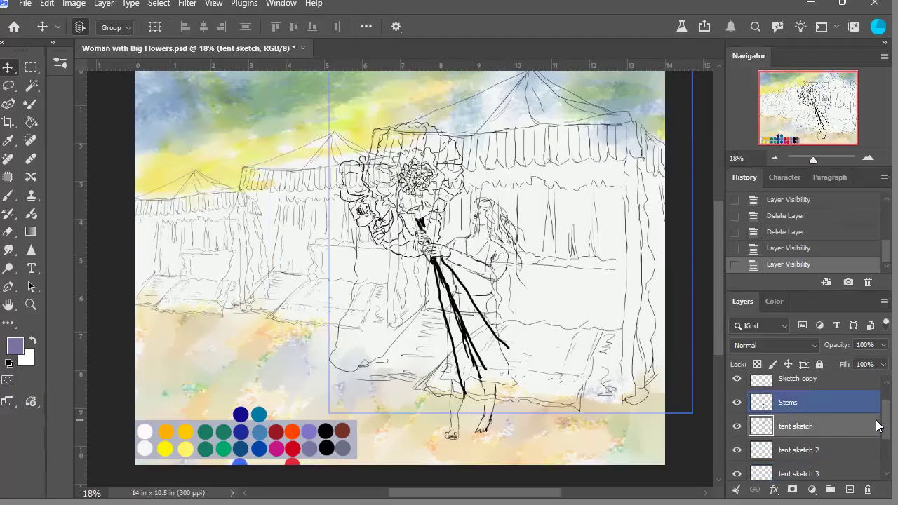
pyautogui.scroll(1, 876, 416)
pyautogui.click(876, 393)
pyautogui.click(870, 411)
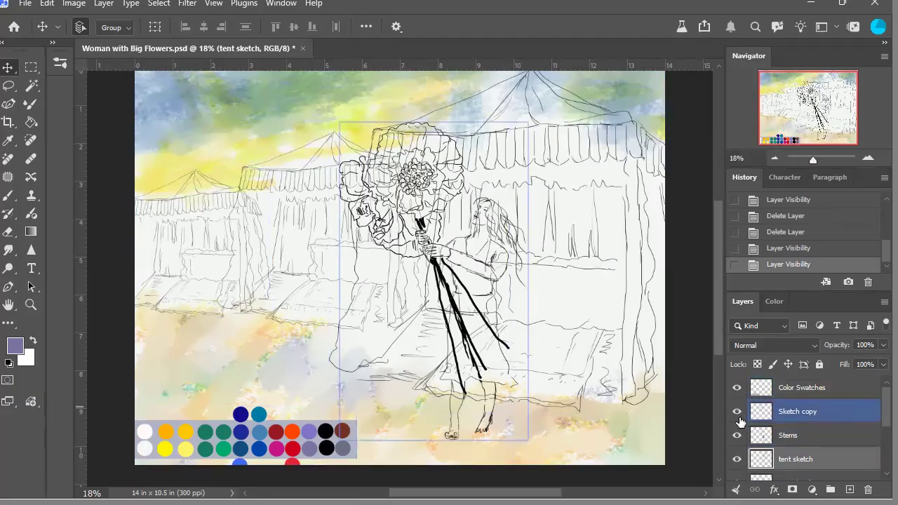
# Step: Hide the Sketch copy and Stems layers so that only the tent sketches remain over the sky
pyautogui.click(737, 414)
pyautogui.click(758, 439)
pyautogui.click(765, 390)
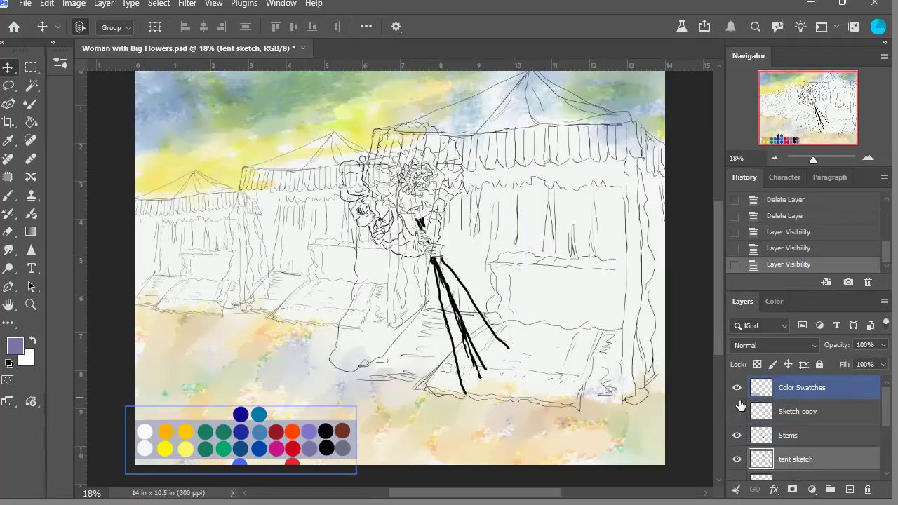
pyautogui.click(846, 452)
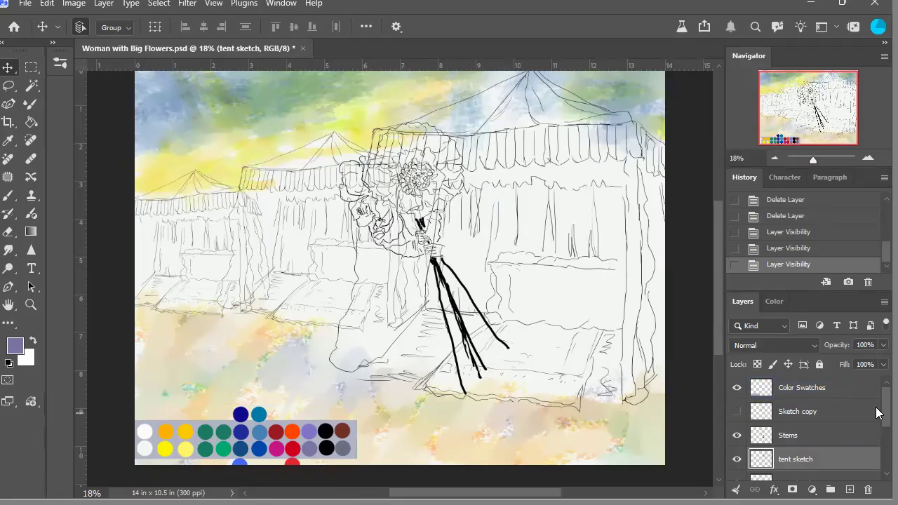
pyautogui.scroll(-1, 876, 420)
pyautogui.scroll(-1, 876, 421)
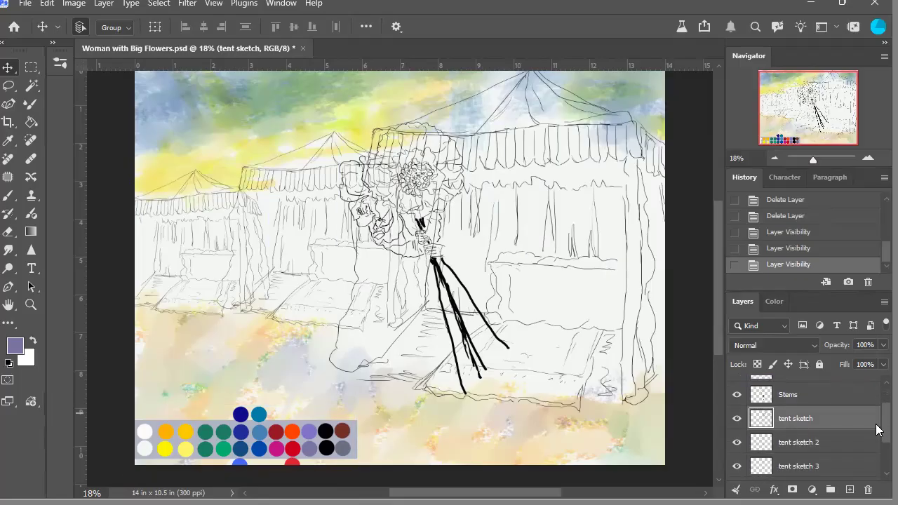
pyautogui.click(737, 394)
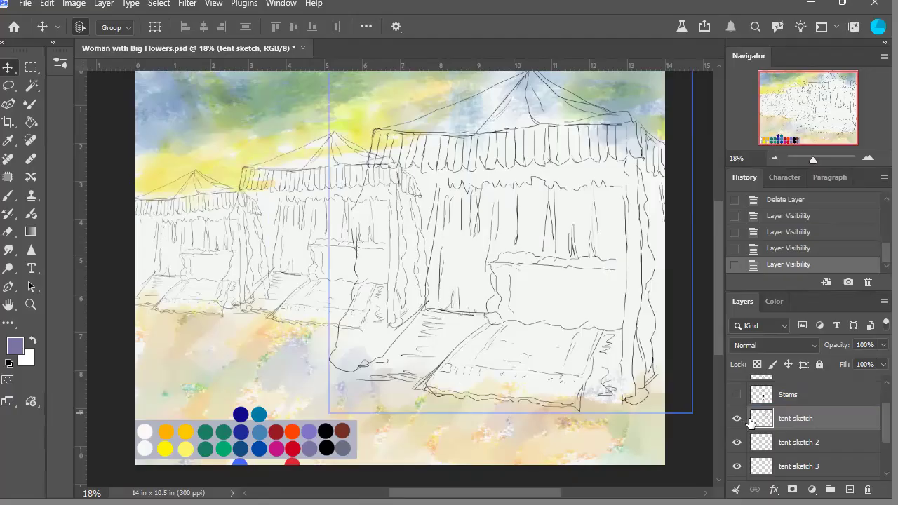
# Step: Check what the Sketch copy layer contains and rename it as "womon"
pyautogui.scroll(1, 831, 409)
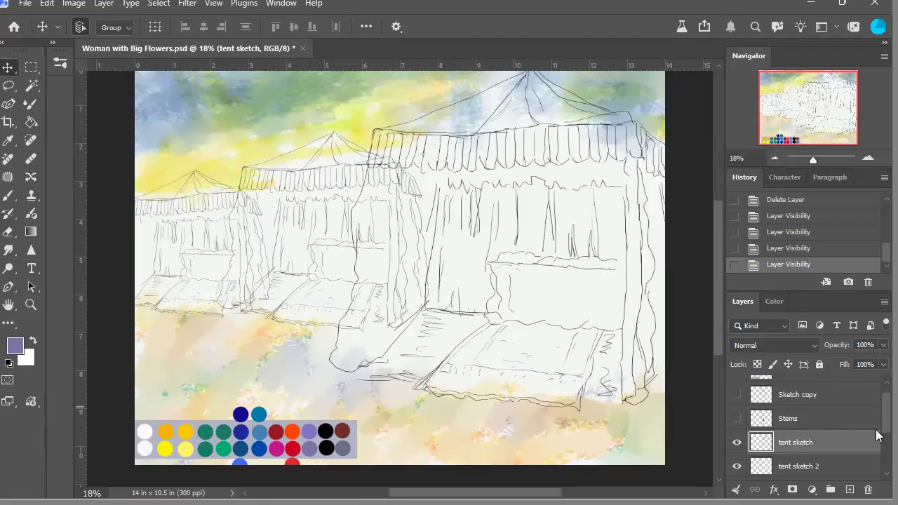
pyautogui.moveTo(865, 439)
pyautogui.mouseDown()
pyautogui.moveTo(795, 423)
pyautogui.moveTo(807, 403)
pyautogui.mouseUp()
pyautogui.doubleClick(805, 397)
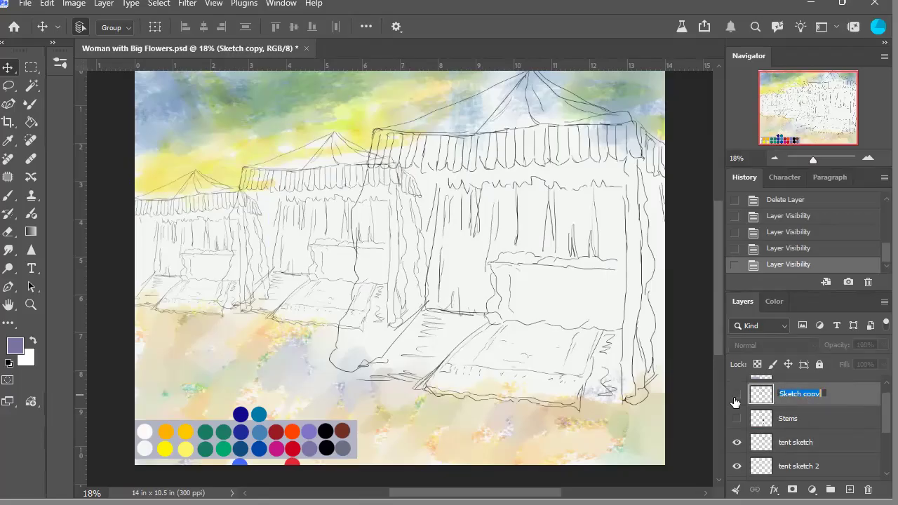
pyautogui.click(736, 394)
pyautogui.click(736, 394)
pyautogui.doubleClick(812, 395)
pyautogui.write('womom')
pyautogui.press('BackSpace')
pyautogui.write('n')
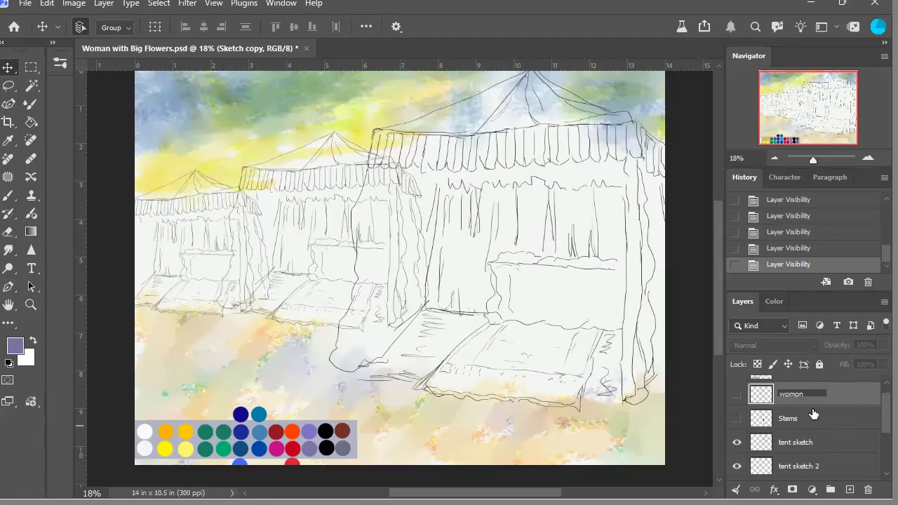
pyautogui.click(13, 72)
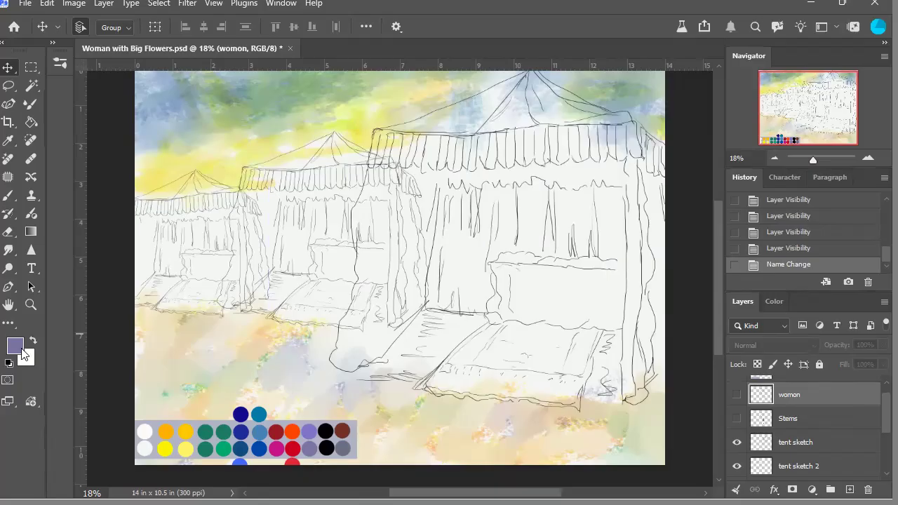
# Step: Activate the Brush tool and select the tent sketch layer, checking tent sketch 3 by toggling its visibility
pyautogui.press('i')
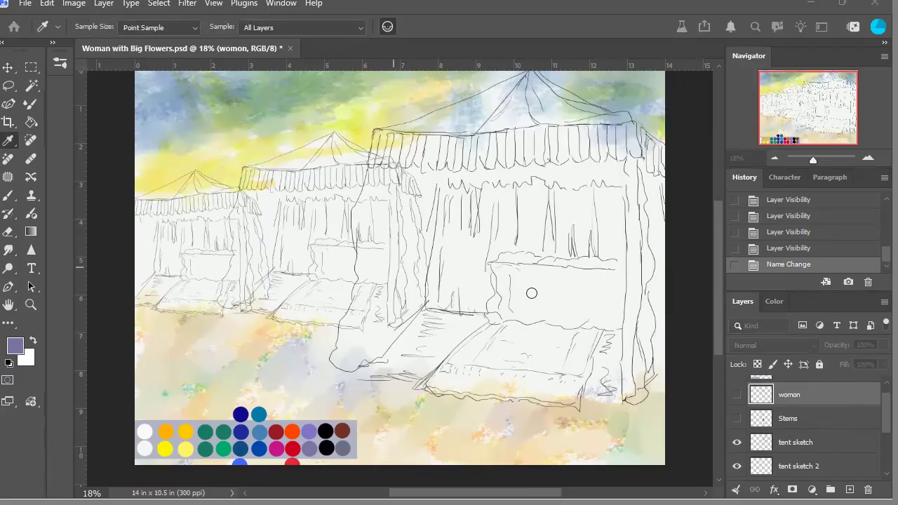
pyautogui.press('v')
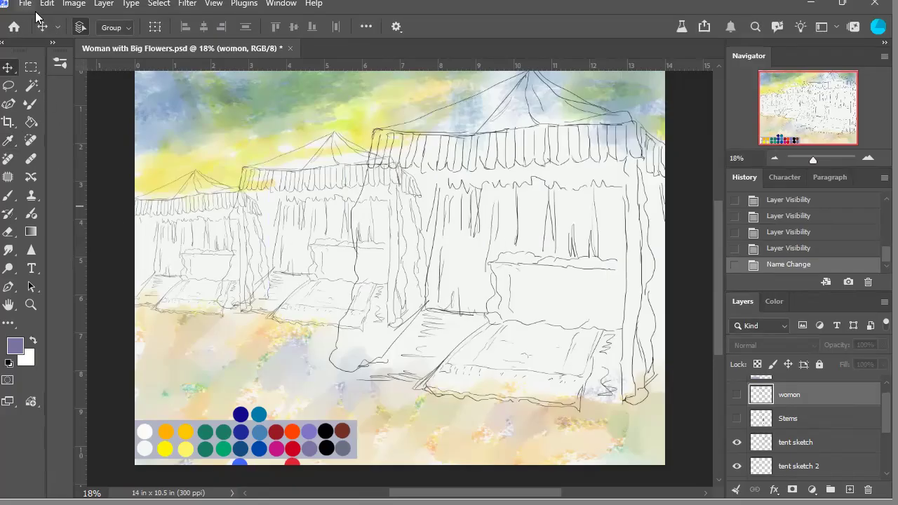
pyautogui.click(8, 196)
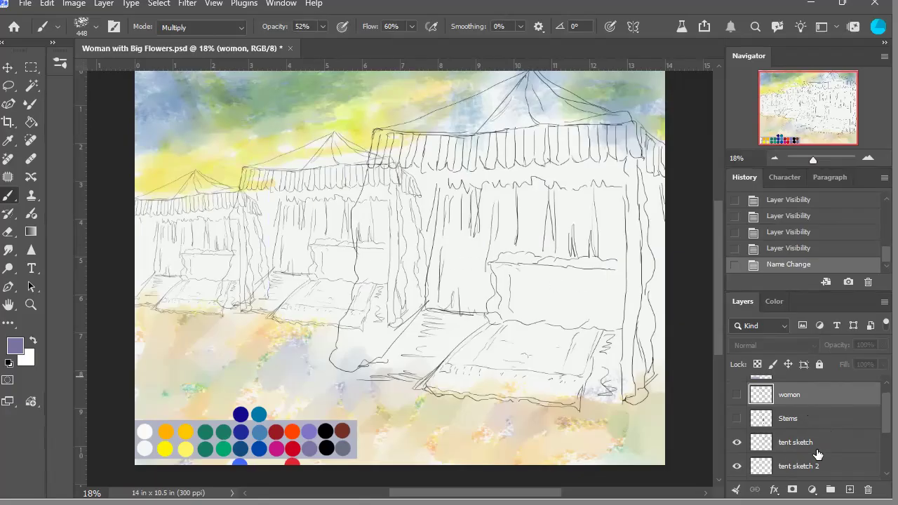
pyautogui.scroll(-2, 876, 431)
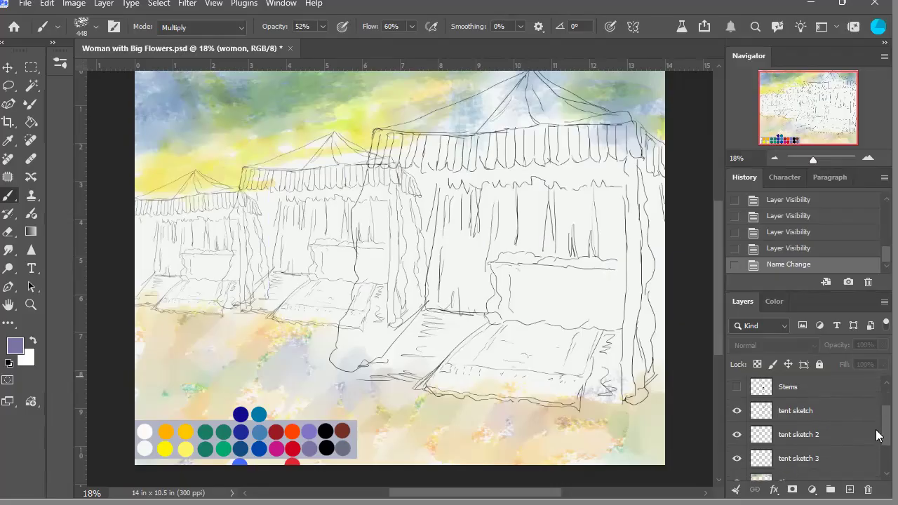
pyautogui.click(740, 458)
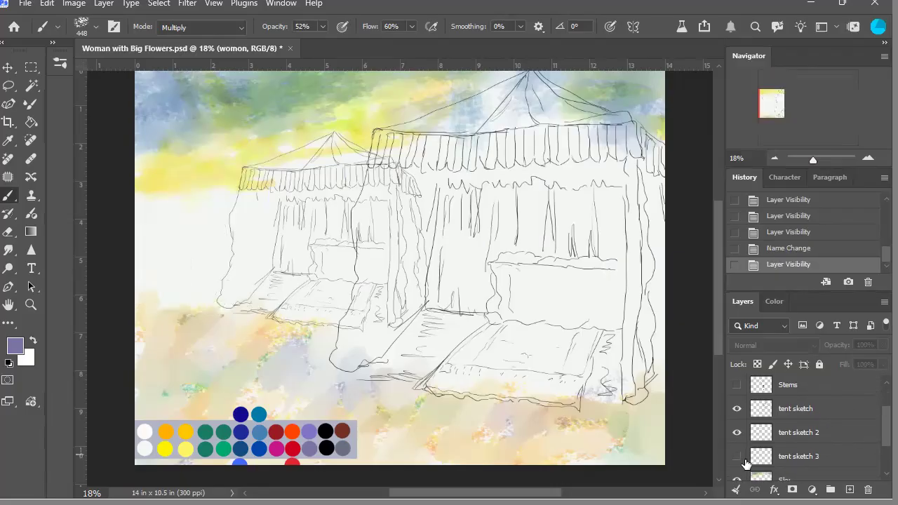
pyautogui.click(740, 457)
pyautogui.click(792, 417)
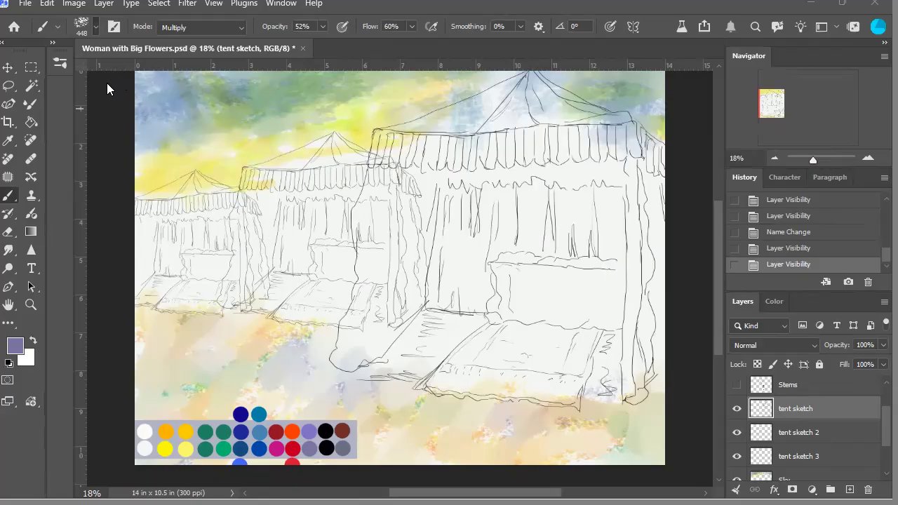
# Step: Undo a test stroke and set the brush to Multiply mode, size 48, 37% opacity and 41% flow
pyautogui.moveTo(506, 228)
pyautogui.mouseDown()
pyautogui.moveTo(441, 249)
pyautogui.moveTo(446, 267)
pyautogui.moveTo(474, 266)
pyautogui.mouseUp()
pyautogui.click(783, 249)
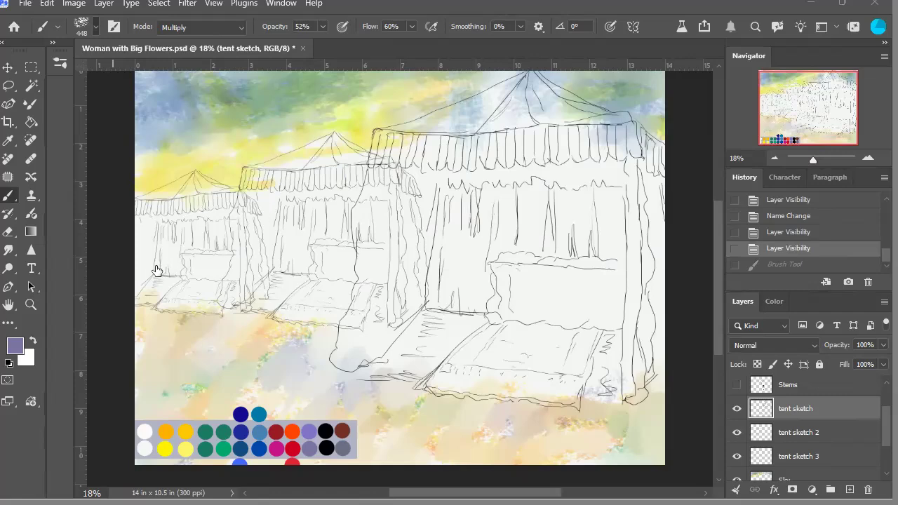
pyautogui.hotkey('shift', 'alt', 'n')
pyautogui.press('0')
pyautogui.hotkey('shift', '8')
pyautogui.press('[')
pyautogui.press('[')
pyautogui.press('[')
pyautogui.press('[')
pyautogui.press('[')
pyautogui.press('[')
pyautogui.press('[')
pyautogui.press('[')
pyautogui.press('[')
pyautogui.press('[')
pyautogui.press('[')
pyautogui.press('[')
pyautogui.press('[')
pyautogui.press('[')
pyautogui.press('[')
pyautogui.press('[')
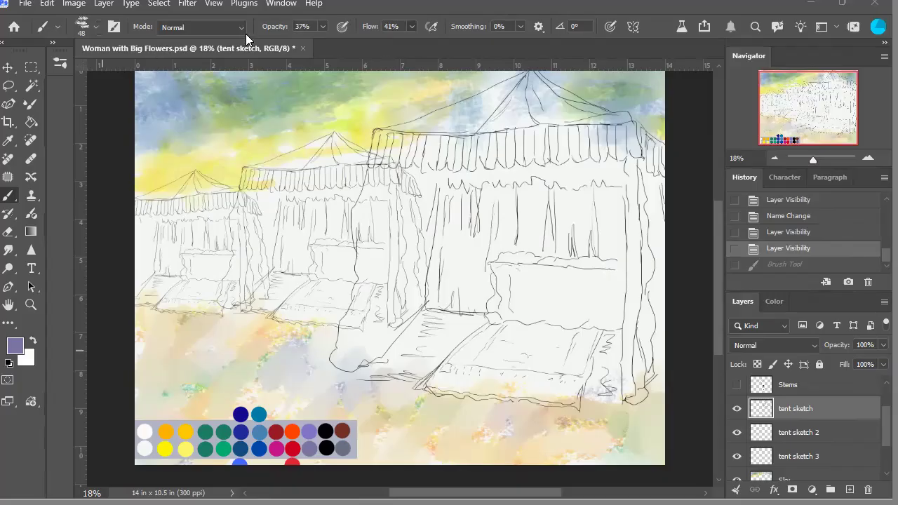
pyautogui.hotkey('shift', 'alt', 'm')
# Step: Paint alternating purple stripes along the large tent's awning on the tent sketch layer with a size 86 brush
pyautogui.click(868, 158)
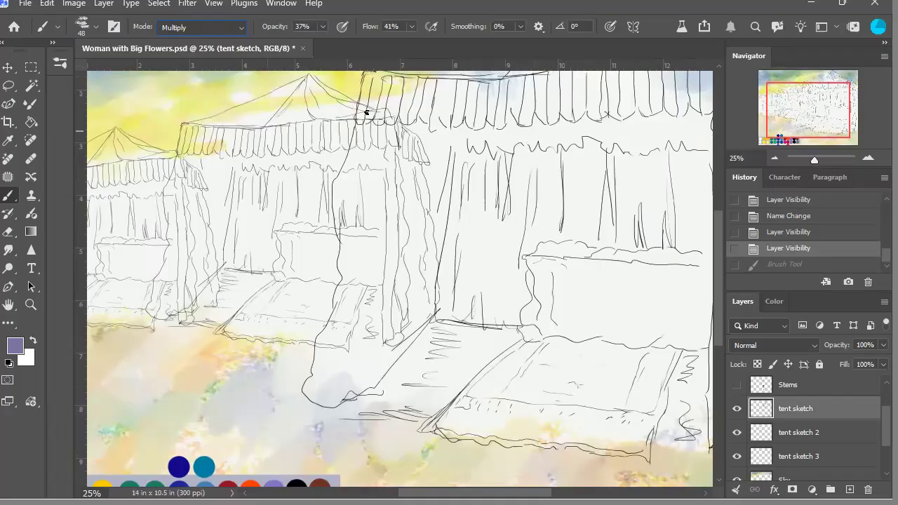
pyautogui.moveTo(367, 120); pyautogui.dragTo(377, 87)
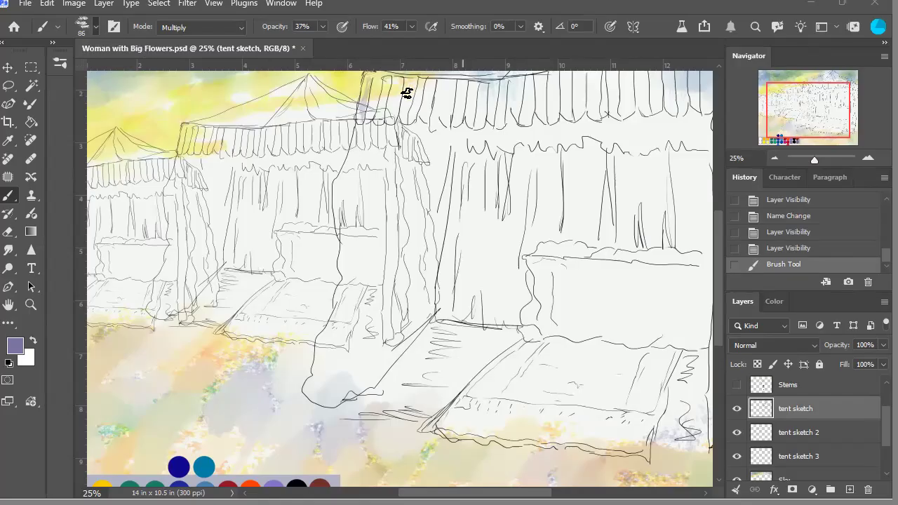
pyautogui.moveTo(362, 119)
pyautogui.mouseDown()
pyautogui.moveTo(378, 80)
pyautogui.moveTo(364, 123)
pyautogui.moveTo(393, 111)
pyautogui.mouseUp()
pyautogui.moveTo(815, 130); pyautogui.dragTo(819, 117)
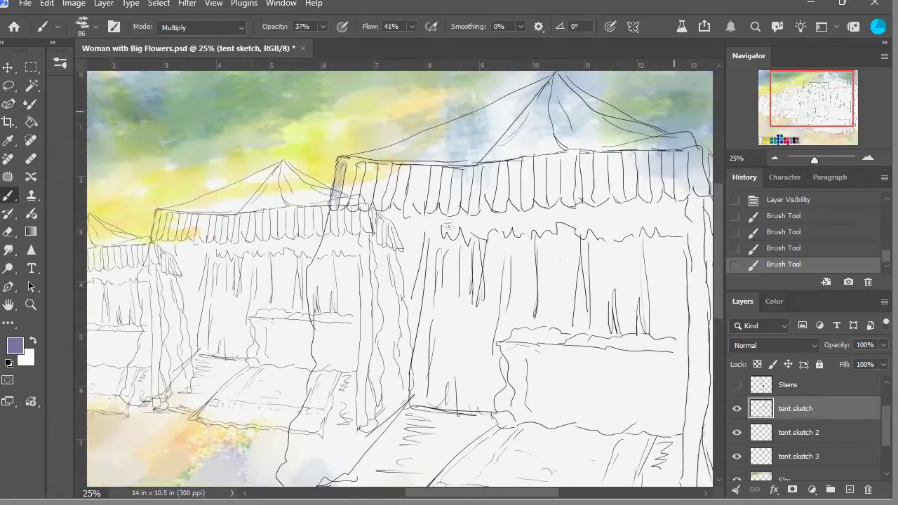
pyautogui.moveTo(341, 171); pyautogui.dragTo(341, 213)
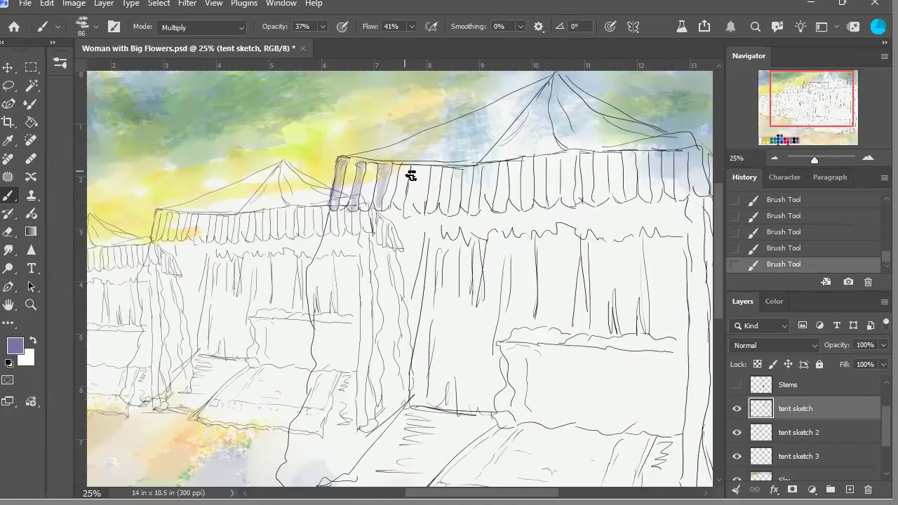
pyautogui.moveTo(410, 175); pyautogui.dragTo(403, 206)
pyautogui.moveTo(430, 176)
pyautogui.mouseDown()
pyautogui.moveTo(424, 214)
pyautogui.moveTo(428, 169)
pyautogui.moveTo(455, 195)
pyautogui.moveTo(454, 178)
pyautogui.moveTo(448, 210)
pyautogui.mouseUp()
pyautogui.moveTo(476, 179)
pyautogui.mouseDown()
pyautogui.moveTo(470, 213)
pyautogui.moveTo(524, 196)
pyautogui.moveTo(491, 183)
pyautogui.moveTo(493, 204)
pyautogui.moveTo(501, 175)
pyautogui.moveTo(498, 204)
pyautogui.mouseUp()
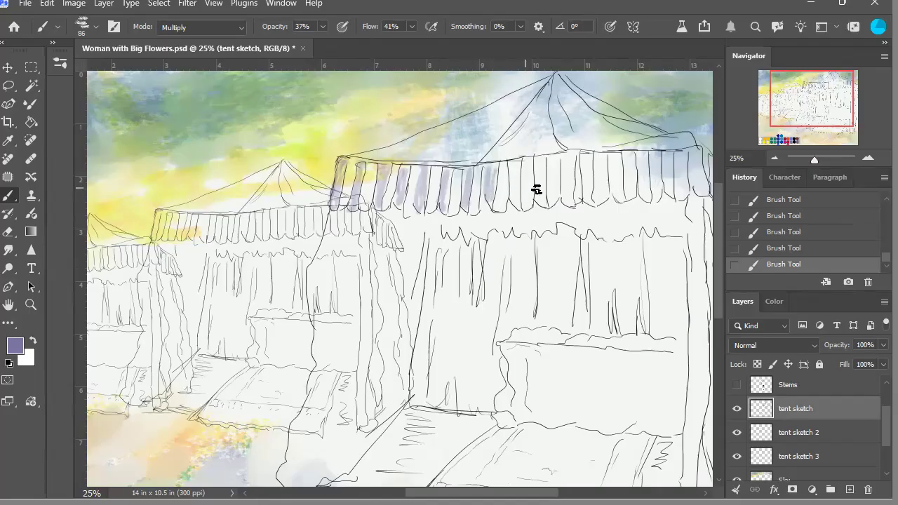
pyautogui.moveTo(537, 184)
pyautogui.mouseDown()
pyautogui.moveTo(530, 200)
pyautogui.moveTo(533, 170)
pyautogui.moveTo(529, 201)
pyautogui.moveTo(520, 176)
pyautogui.mouseUp()
pyautogui.click(807, 251)
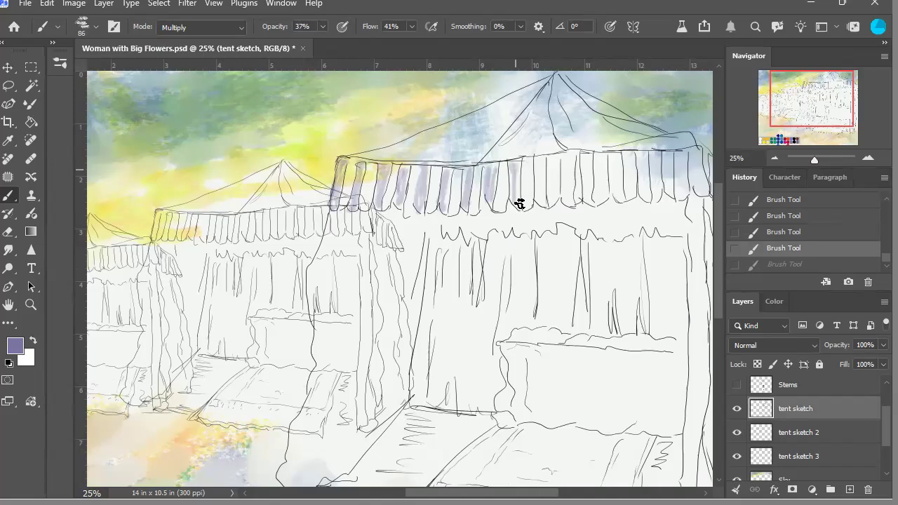
pyautogui.moveTo(525, 209)
pyautogui.mouseDown()
pyautogui.moveTo(524, 165)
pyautogui.moveTo(523, 217)
pyautogui.moveTo(546, 171)
pyautogui.moveTo(546, 211)
pyautogui.moveTo(544, 174)
pyautogui.moveTo(579, 187)
pyautogui.moveTo(578, 161)
pyautogui.moveTo(566, 195)
pyautogui.moveTo(577, 162)
pyautogui.moveTo(574, 196)
pyautogui.moveTo(574, 160)
pyautogui.moveTo(579, 194)
pyautogui.mouseUp()
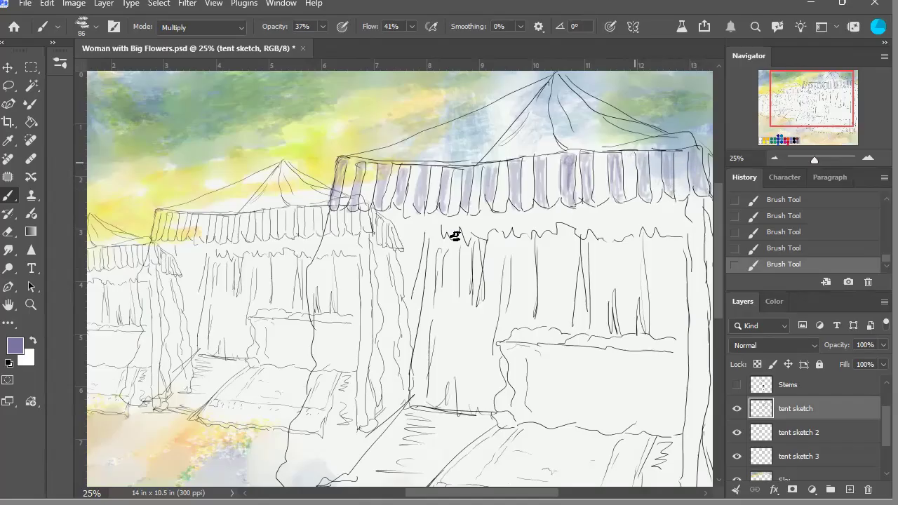
# Step: Darken the first purple stripe at the left end of the large tent's awning with another brush stroke
pyautogui.moveTo(806, 121)
pyautogui.mouseDown()
pyautogui.moveTo(805, 139)
pyautogui.moveTo(799, 137)
pyautogui.mouseUp()
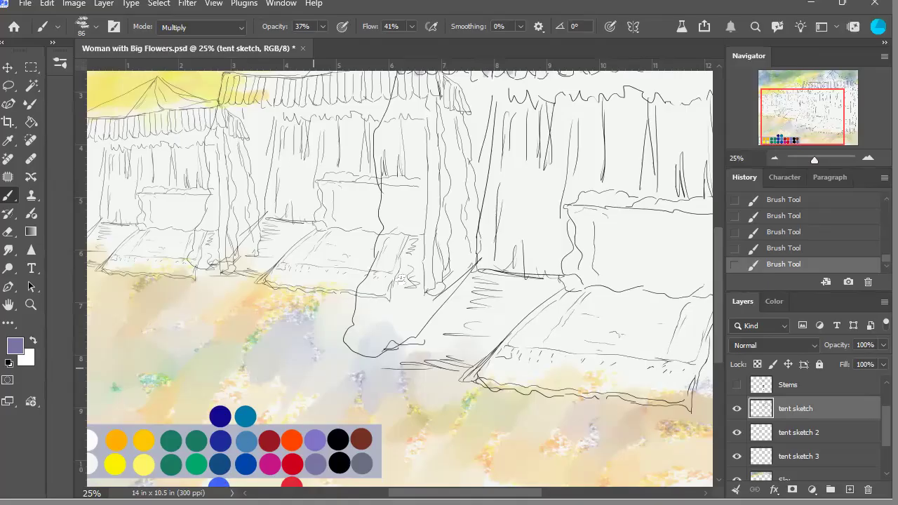
pyautogui.moveTo(790, 105); pyautogui.dragTo(791, 88)
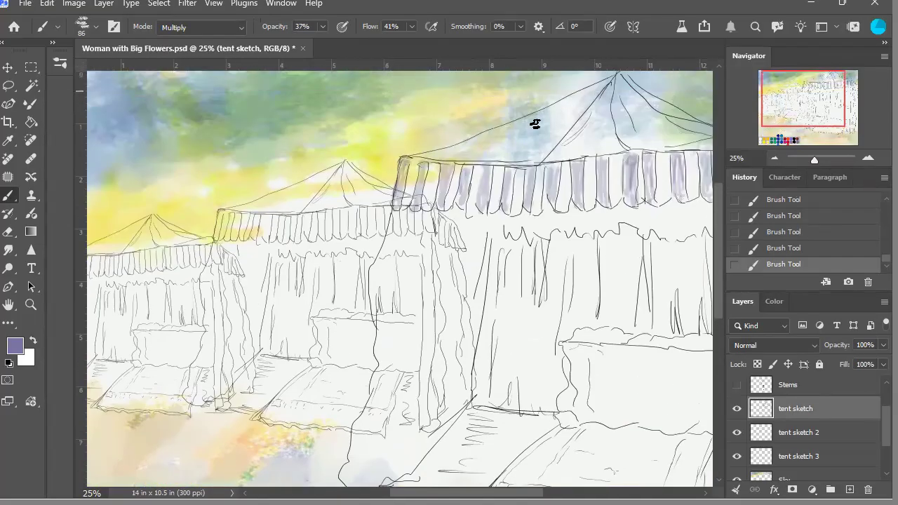
pyautogui.moveTo(411, 169); pyautogui.dragTo(405, 202)
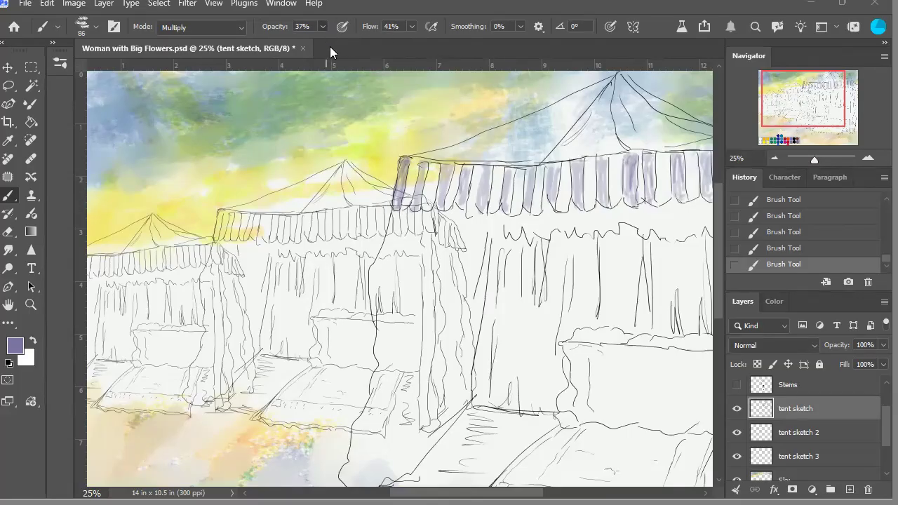
# Step: Darken the purple stripes along the large tent's front awning with brush strokes at 74% opacity
pyautogui.moveTo(413, 167); pyautogui.dragTo(404, 208)
pyautogui.moveTo(403, 163)
pyautogui.mouseDown()
pyautogui.moveTo(398, 211)
pyautogui.moveTo(435, 203)
pyautogui.moveTo(434, 168)
pyautogui.moveTo(420, 218)
pyautogui.moveTo(458, 170)
pyautogui.moveTo(445, 214)
pyautogui.moveTo(449, 170)
pyautogui.moveTo(443, 209)
pyautogui.mouseUp()
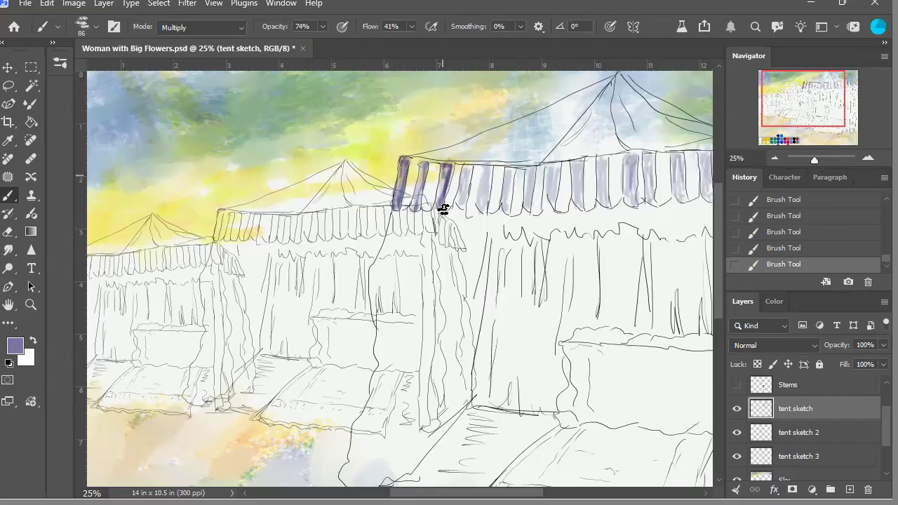
pyautogui.moveTo(477, 181)
pyautogui.mouseDown()
pyautogui.moveTo(469, 213)
pyautogui.moveTo(496, 191)
pyautogui.moveTo(498, 169)
pyautogui.moveTo(488, 214)
pyautogui.moveTo(490, 174)
pyautogui.mouseUp()
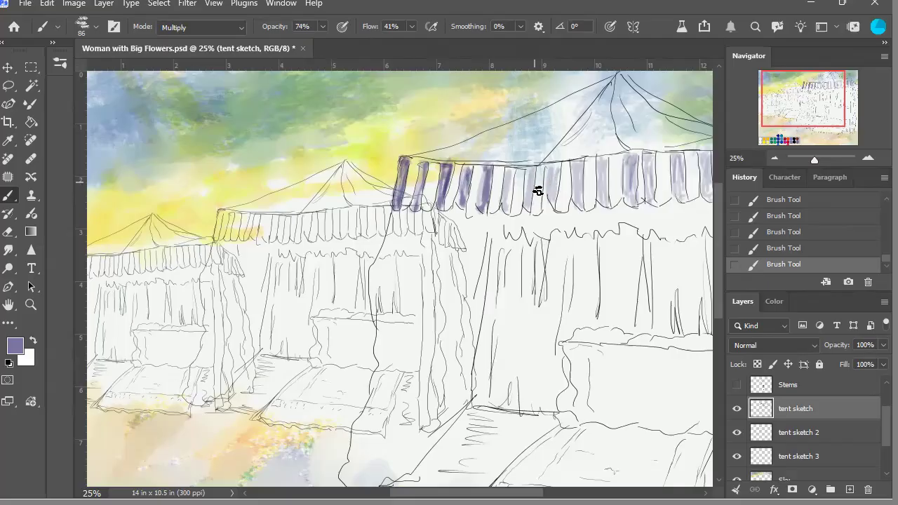
pyautogui.moveTo(519, 180); pyautogui.dragTo(513, 211)
pyautogui.moveTo(541, 175)
pyautogui.mouseDown()
pyautogui.moveTo(535, 214)
pyautogui.moveTo(564, 169)
pyautogui.moveTo(559, 210)
pyautogui.mouseUp()
pyautogui.moveTo(587, 174); pyautogui.dragTo(585, 214)
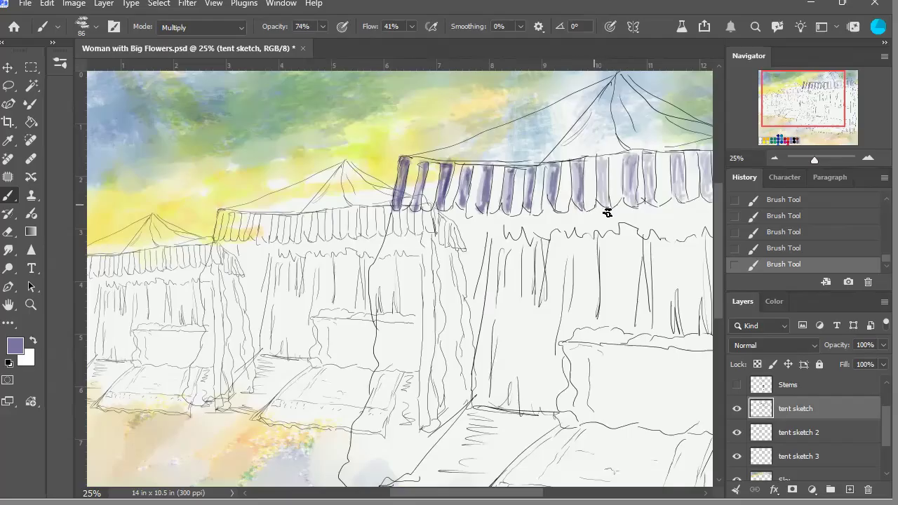
pyautogui.moveTo(608, 165); pyautogui.dragTo(609, 210)
pyautogui.moveTo(633, 159)
pyautogui.mouseDown()
pyautogui.moveTo(641, 161)
pyautogui.moveTo(638, 208)
pyautogui.mouseUp()
pyautogui.moveTo(657, 155); pyautogui.dragTo(658, 210)
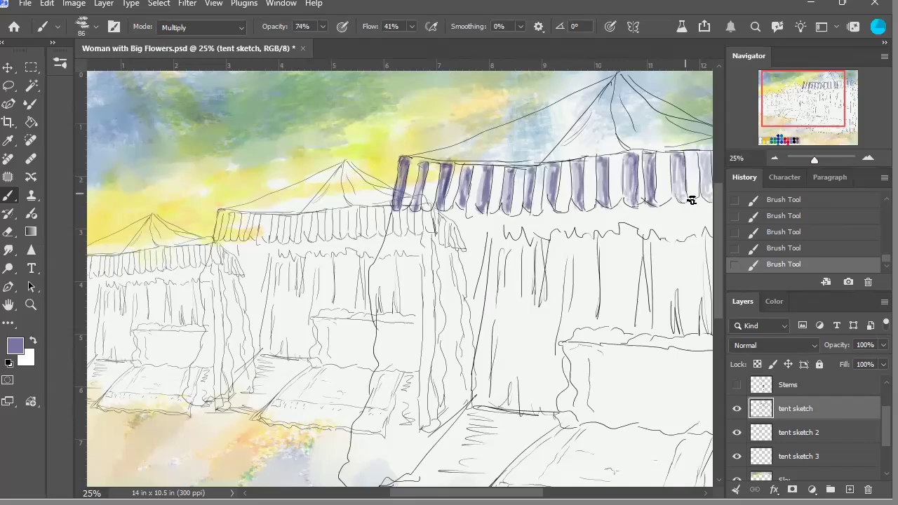
pyautogui.moveTo(688, 164); pyautogui.dragTo(692, 202)
pyautogui.moveTo(794, 111); pyautogui.dragTo(807, 111)
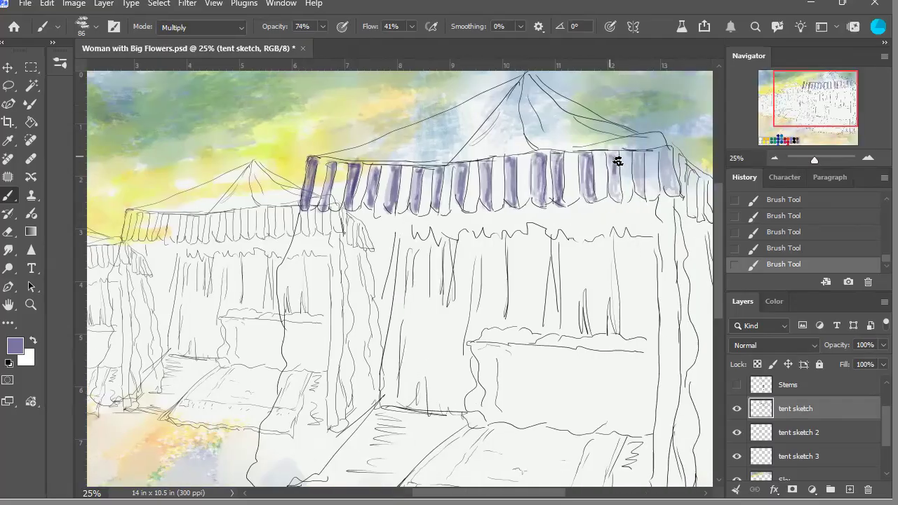
pyautogui.moveTo(616, 159); pyautogui.dragTo(622, 201)
pyautogui.moveTo(651, 171); pyautogui.dragTo(646, 204)
pyautogui.moveTo(680, 166)
pyautogui.mouseDown()
pyautogui.moveTo(677, 152)
pyautogui.moveTo(681, 200)
pyautogui.moveTo(697, 189)
pyautogui.moveTo(701, 196)
pyautogui.moveTo(698, 223)
pyautogui.mouseUp()
# Step: Darken the purple stripes on the large tent's side awning, out to the canvas's right edge
pyautogui.moveTo(801, 121); pyautogui.dragTo(801, 122)
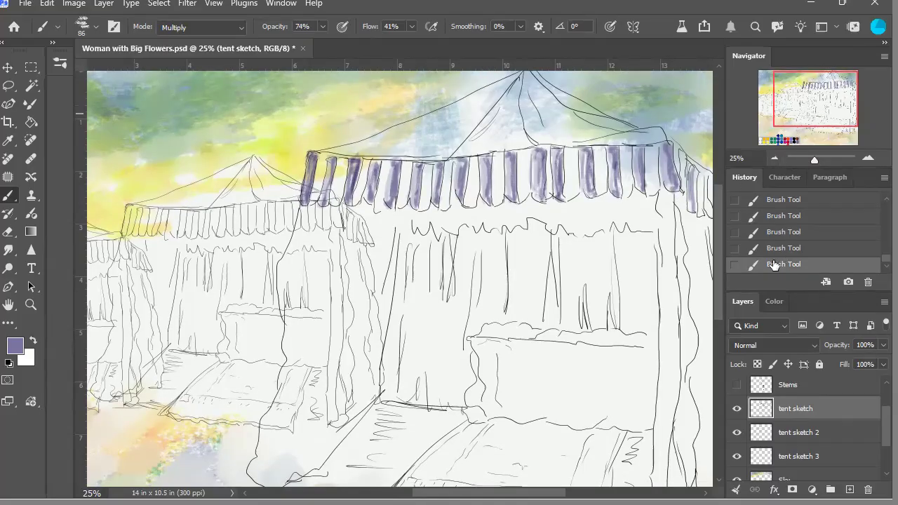
pyautogui.click(777, 160)
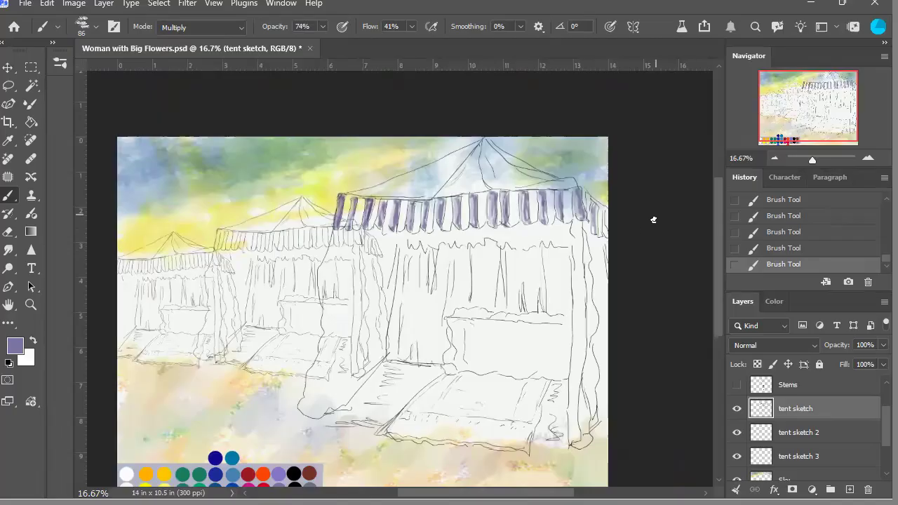
pyautogui.moveTo(611, 222); pyautogui.dragTo(612, 235)
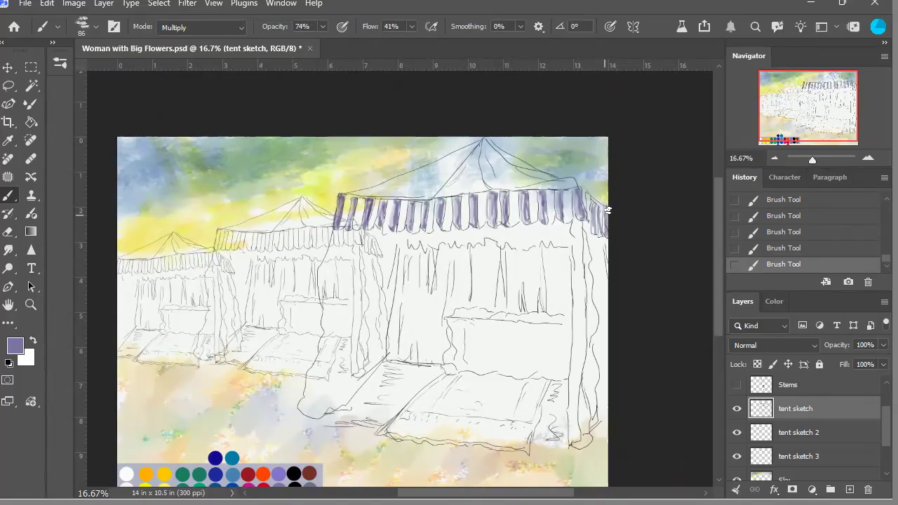
pyautogui.moveTo(602, 208); pyautogui.dragTo(613, 243)
# Step: Try orange from the painted palette in the gaps between the large awning's first purple stripes, and undo the strokes
pyautogui.moveTo(762, 134); pyautogui.dragTo(756, 144)
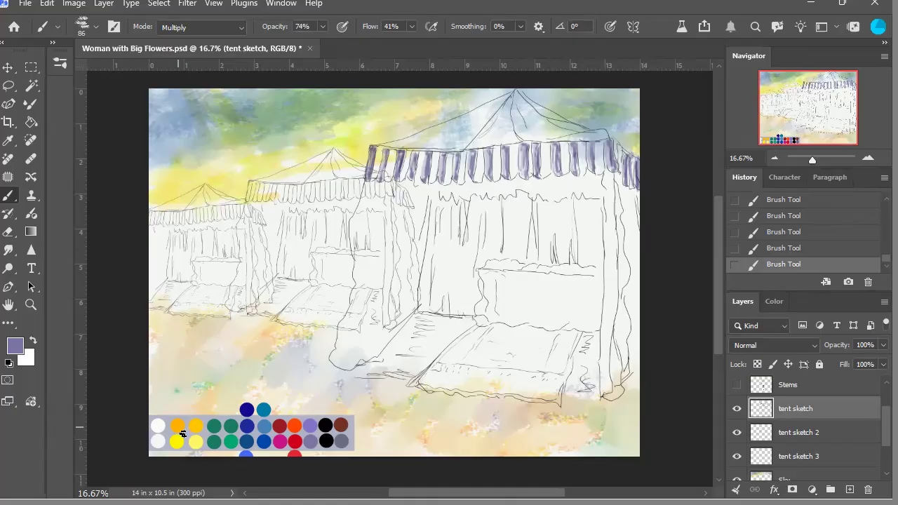
pyautogui.press('i')
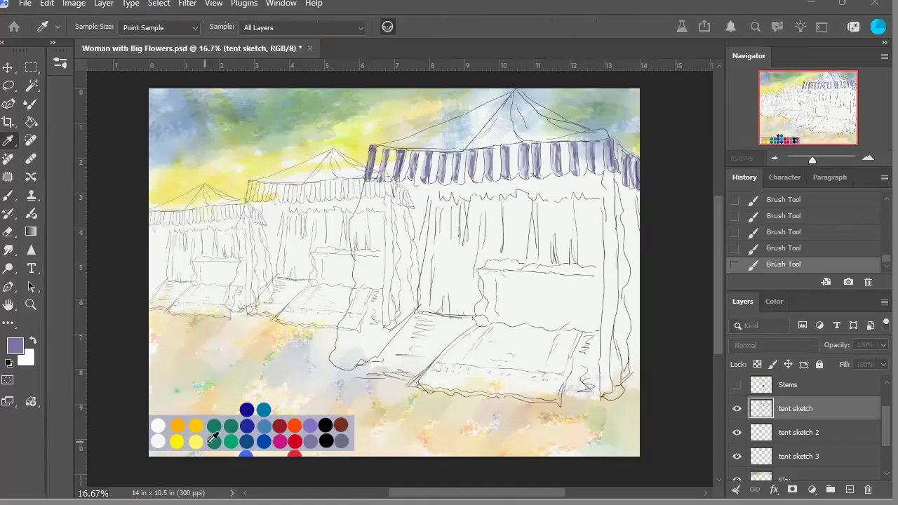
pyautogui.click(177, 425)
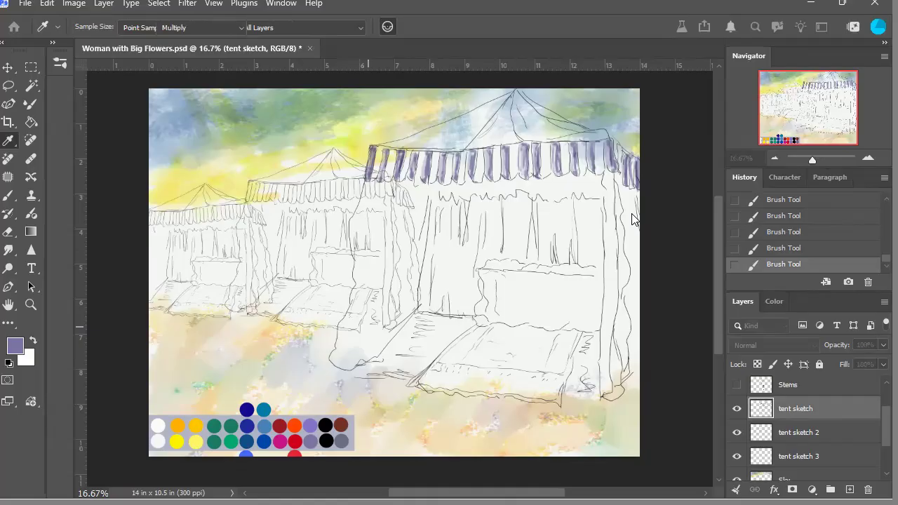
pyautogui.press('b')
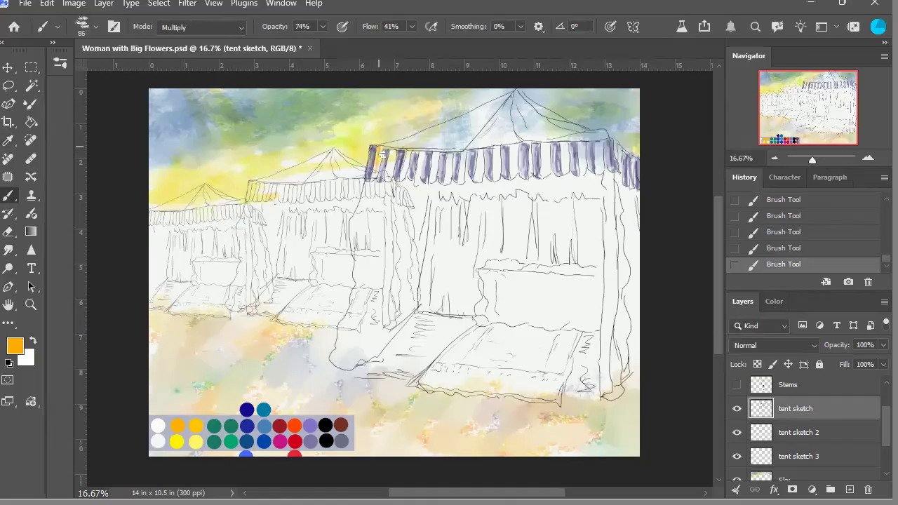
pyautogui.moveTo(384, 166)
pyautogui.mouseDown()
pyautogui.moveTo(379, 181)
pyautogui.moveTo(386, 162)
pyautogui.mouseUp()
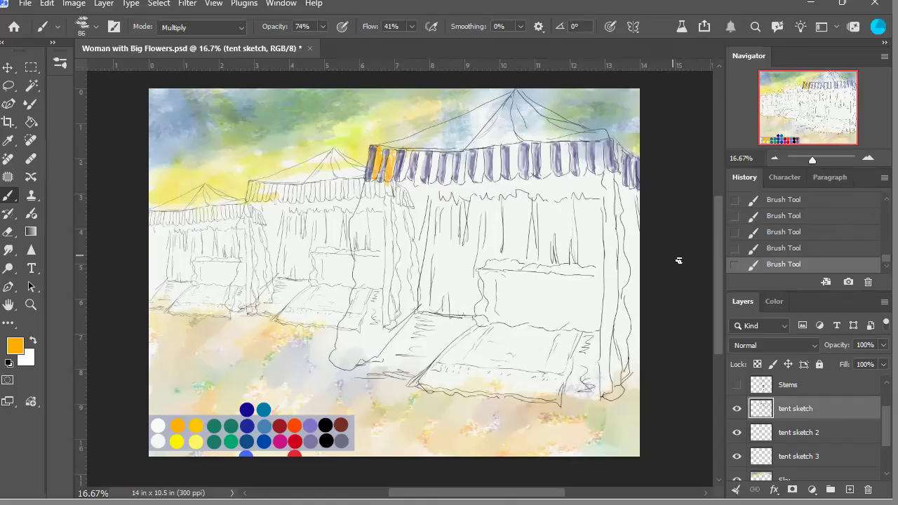
pyautogui.click(795, 217)
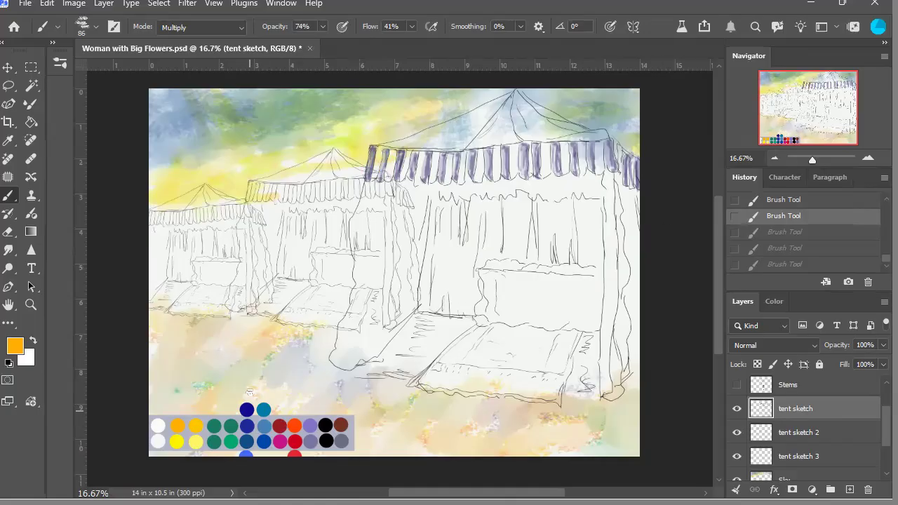
# Step: Sample the bright blue palette swatch, test it beside the large awning's first purple stripe, and undo the stroke
pyautogui.keyDown('alt'); pyautogui.click(255, 453); pyautogui.keyUp('alt')
pyautogui.moveTo(381, 175)
pyautogui.mouseDown()
pyautogui.moveTo(385, 153)
pyautogui.moveTo(378, 183)
pyautogui.mouseUp()
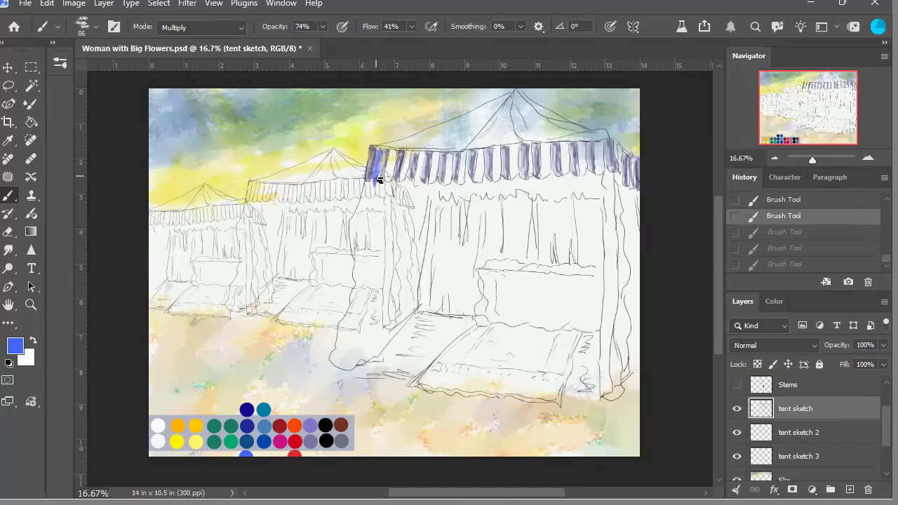
pyautogui.hotkey('ctrl', 'shift', 'z')
pyautogui.hotkey('ctrl', 'shift', 'z')
pyautogui.hotkey('ctrl', 'shift', 'z')
pyautogui.click(869, 158)
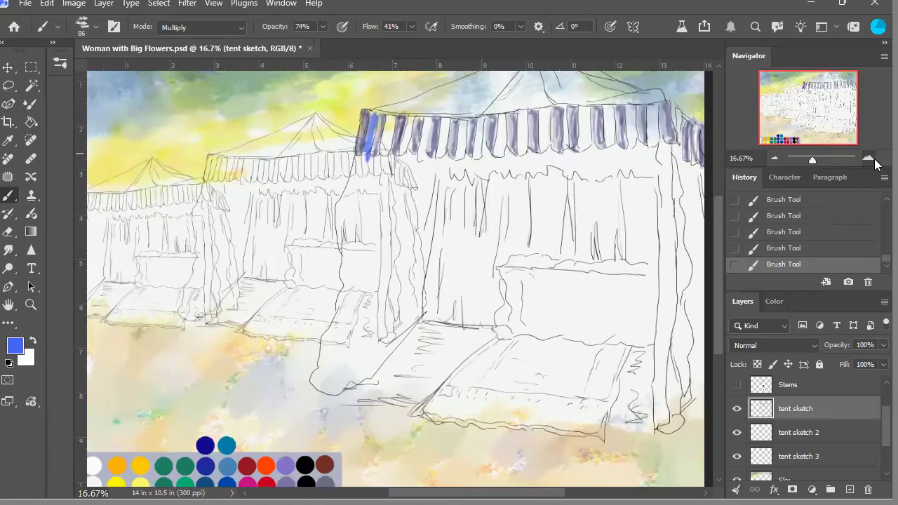
pyautogui.click(807, 249)
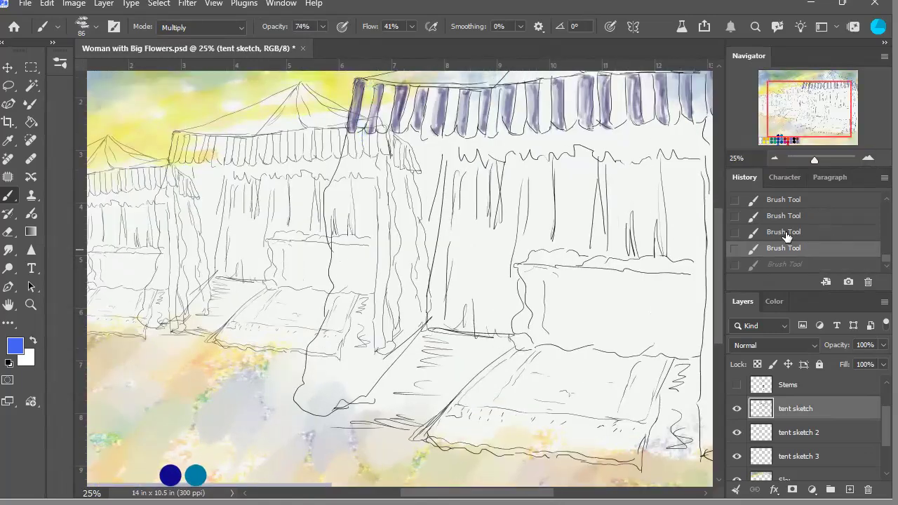
# Step: Paint bright blue stripes in the gaps between the purple ones along the large tent's awning, including its right end
pyautogui.moveTo(375, 89)
pyautogui.mouseDown()
pyautogui.moveTo(368, 112)
pyautogui.moveTo(376, 87)
pyautogui.moveTo(363, 131)
pyautogui.mouseUp()
pyautogui.moveTo(370, 96); pyautogui.dragTo(362, 131)
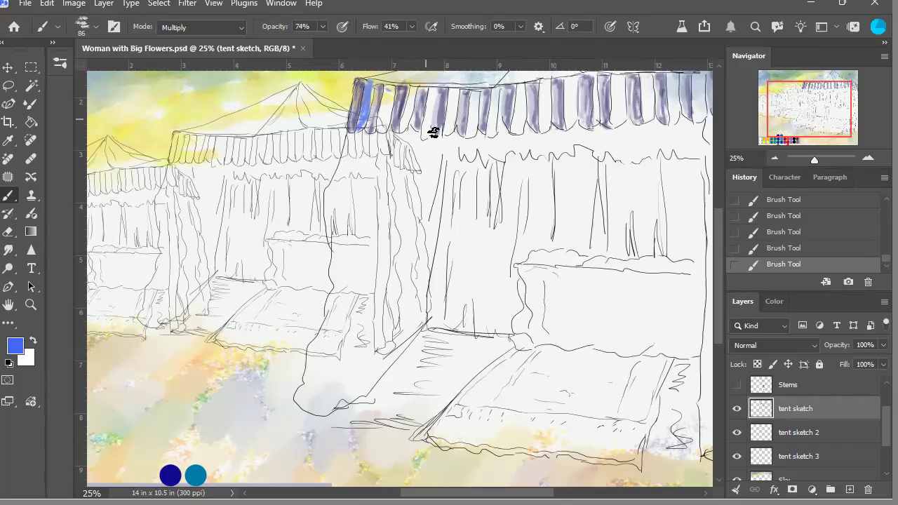
pyautogui.moveTo(385, 106)
pyautogui.mouseDown()
pyautogui.moveTo(389, 120)
pyautogui.moveTo(395, 94)
pyautogui.moveTo(388, 132)
pyautogui.moveTo(395, 92)
pyautogui.moveTo(390, 131)
pyautogui.mouseUp()
pyautogui.moveTo(407, 91)
pyautogui.mouseDown()
pyautogui.moveTo(410, 126)
pyautogui.moveTo(416, 104)
pyautogui.moveTo(411, 96)
pyautogui.moveTo(409, 126)
pyautogui.mouseUp()
pyautogui.moveTo(439, 93); pyautogui.dragTo(426, 146)
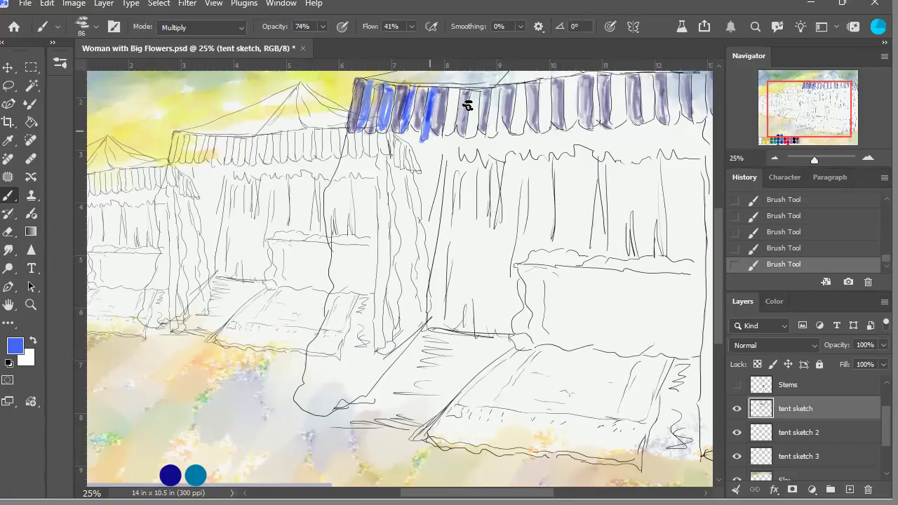
pyautogui.moveTo(460, 101)
pyautogui.mouseDown()
pyautogui.moveTo(459, 92)
pyautogui.moveTo(453, 138)
pyautogui.mouseUp()
pyautogui.moveTo(479, 106)
pyautogui.mouseDown()
pyautogui.moveTo(479, 97)
pyautogui.moveTo(473, 132)
pyautogui.mouseUp()
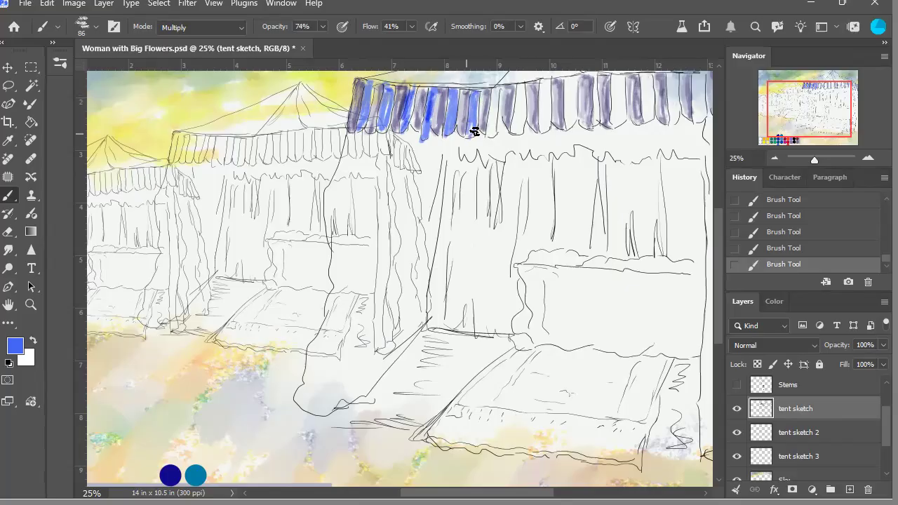
pyautogui.moveTo(496, 98)
pyautogui.mouseDown()
pyautogui.moveTo(500, 90)
pyautogui.moveTo(497, 136)
pyautogui.mouseUp()
pyautogui.moveTo(526, 100); pyautogui.dragTo(524, 137)
pyautogui.moveTo(554, 98)
pyautogui.mouseDown()
pyautogui.moveTo(547, 94)
pyautogui.moveTo(550, 133)
pyautogui.moveTo(555, 96)
pyautogui.moveTo(552, 121)
pyautogui.mouseUp()
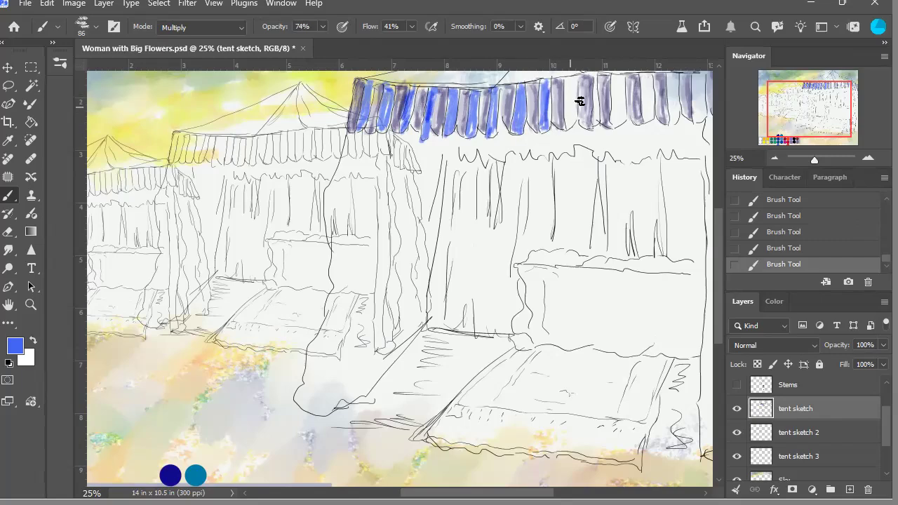
pyautogui.moveTo(579, 88)
pyautogui.mouseDown()
pyautogui.moveTo(575, 127)
pyautogui.moveTo(619, 102)
pyautogui.moveTo(600, 96)
pyautogui.moveTo(594, 82)
pyautogui.moveTo(601, 127)
pyautogui.mouseUp()
pyautogui.moveTo(624, 82)
pyautogui.mouseDown()
pyautogui.moveTo(620, 129)
pyautogui.moveTo(626, 82)
pyautogui.moveTo(623, 94)
pyautogui.moveTo(652, 106)
pyautogui.moveTo(648, 83)
pyautogui.moveTo(657, 104)
pyautogui.moveTo(658, 89)
pyautogui.moveTo(652, 124)
pyautogui.mouseUp()
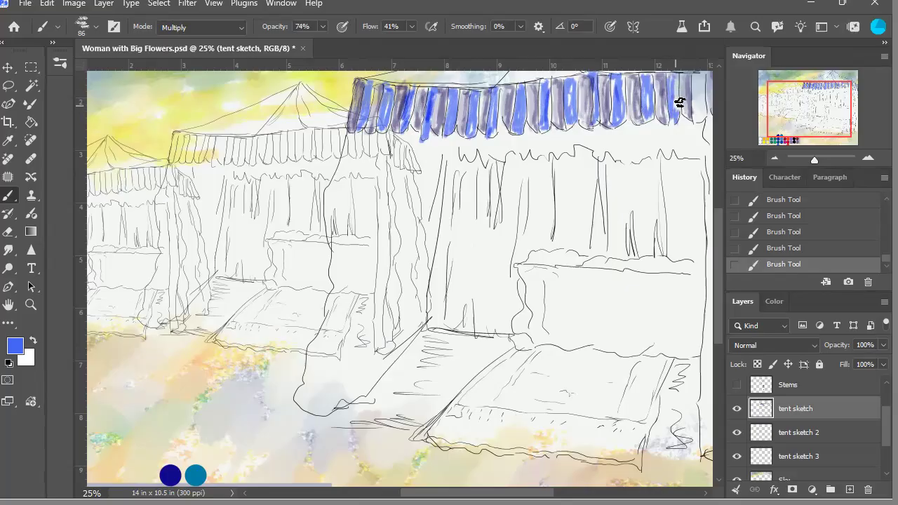
pyautogui.moveTo(820, 103); pyautogui.dragTo(827, 97)
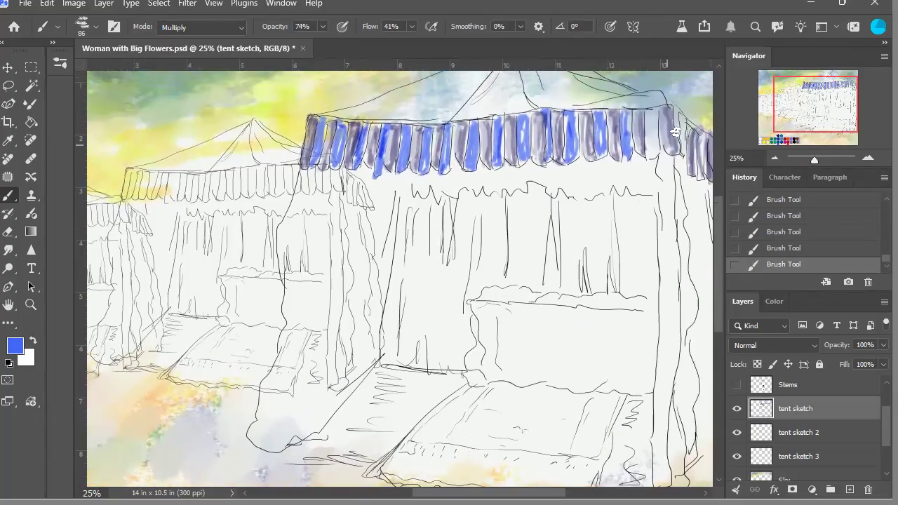
pyautogui.moveTo(657, 119)
pyautogui.mouseDown()
pyautogui.moveTo(663, 151)
pyautogui.moveTo(658, 121)
pyautogui.moveTo(674, 109)
pyautogui.moveTo(673, 153)
pyautogui.moveTo(654, 161)
pyautogui.moveTo(650, 153)
pyautogui.moveTo(656, 160)
pyautogui.moveTo(686, 126)
pyautogui.moveTo(690, 146)
pyautogui.moveTo(704, 136)
pyautogui.moveTo(699, 174)
pyautogui.moveTo(705, 142)
pyautogui.moveTo(709, 182)
pyautogui.mouseUp()
# Step: Sample the off-white swatch, set the brush to Normal mode, size 315, 100% opacity and 100% flow, and undo the latest brush strokes
pyautogui.moveTo(808, 118); pyautogui.dragTo(799, 122)
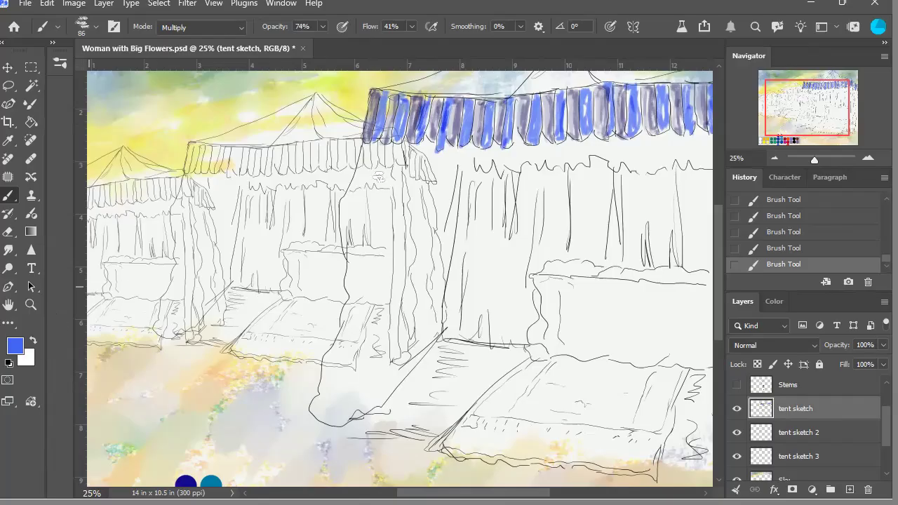
pyautogui.moveTo(805, 143); pyautogui.dragTo(778, 142)
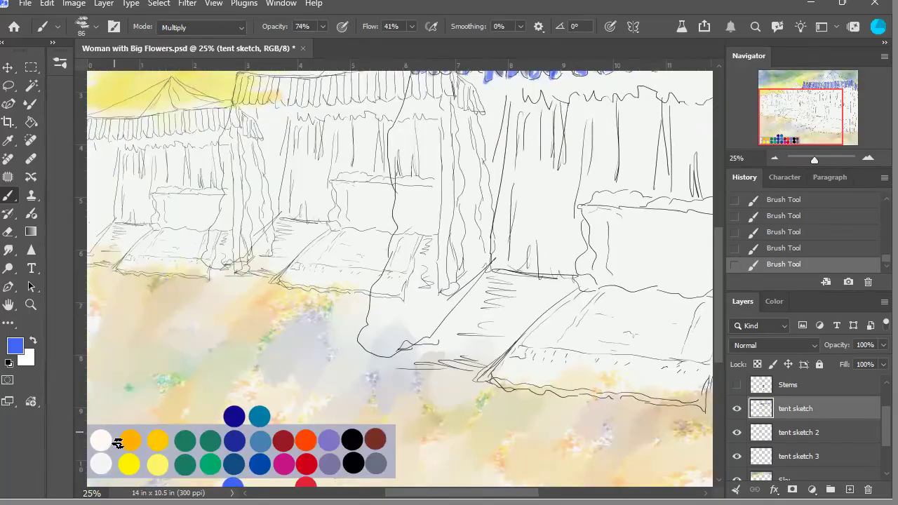
pyautogui.keyDown('alt'); pyautogui.click(108, 464); pyautogui.keyUp('alt')
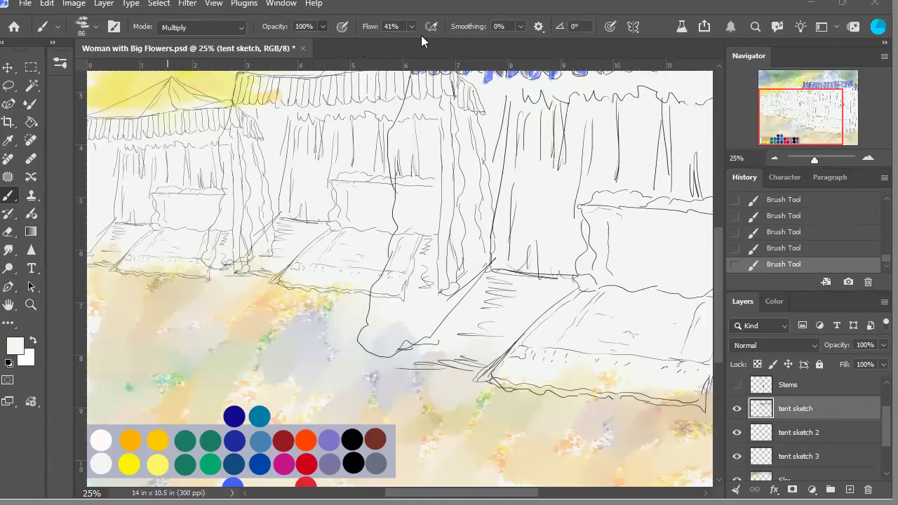
pyautogui.moveTo(786, 123); pyautogui.dragTo(786, 107)
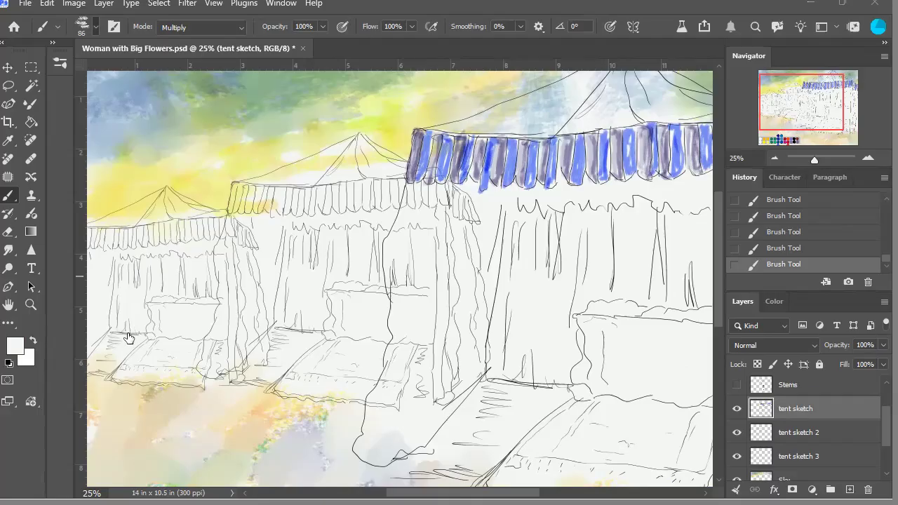
pyautogui.press('.')
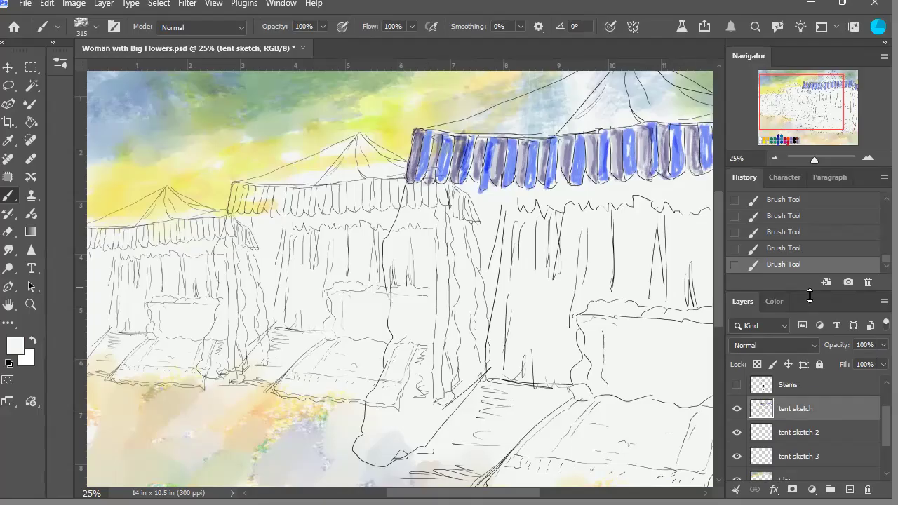
pyautogui.click(769, 252)
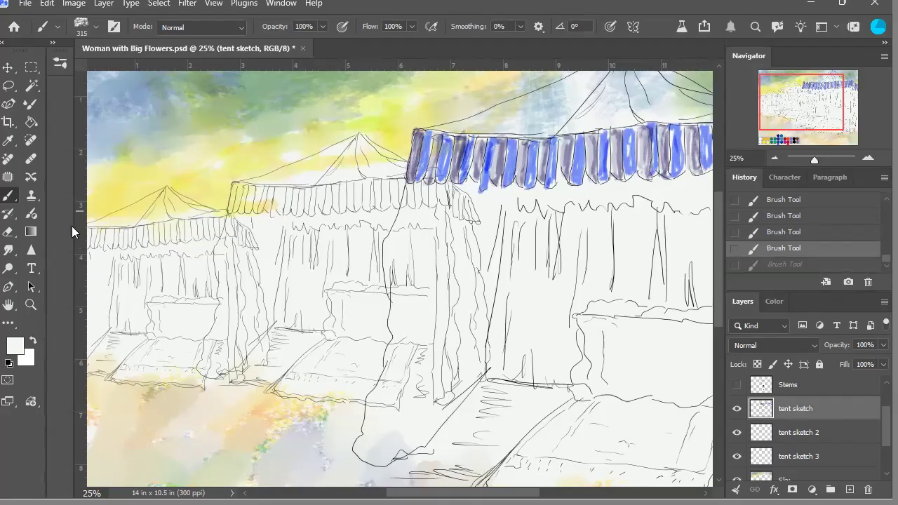
pyautogui.click(764, 232)
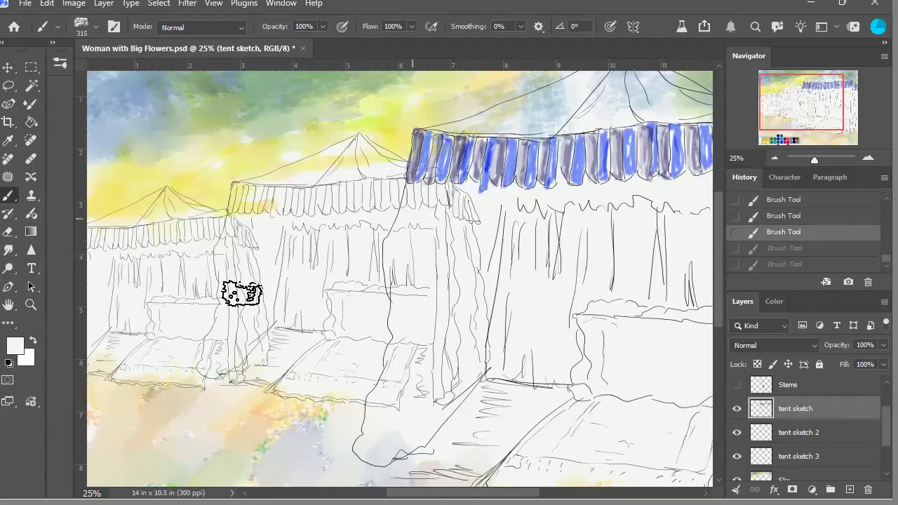
# Step: Try a muted green sampled from the sky with a brush stroke below the large awning's left end, and undo it
pyautogui.keyDown('alt'); pyautogui.click(271, 93); pyautogui.keyUp('alt')
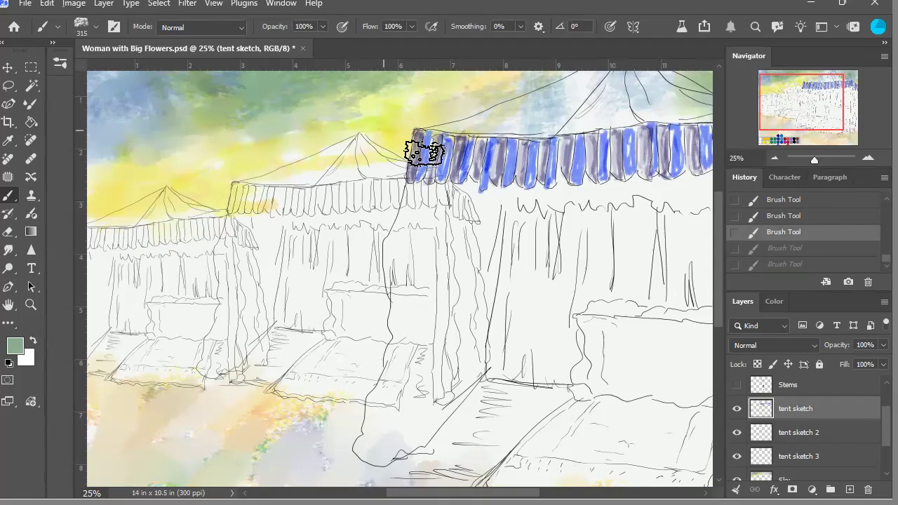
pyautogui.moveTo(431, 218); pyautogui.dragTo(411, 244)
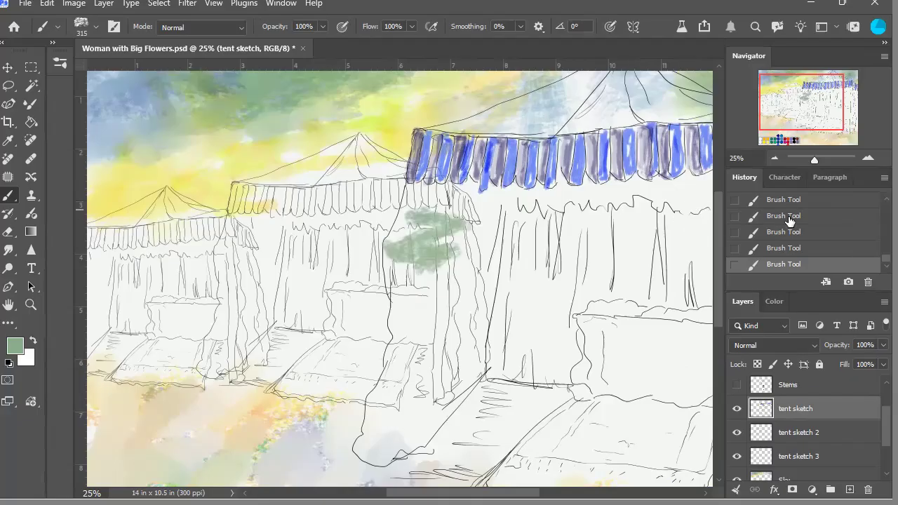
pyautogui.click(784, 254)
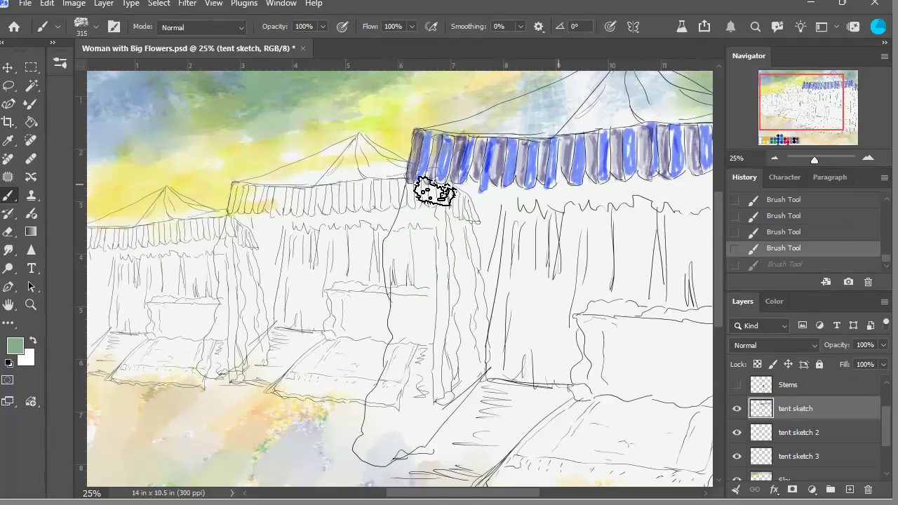
# Step: Sample the teal-blue swatch above the palette, return to the large awning, and reduce the brush size to 48
pyautogui.moveTo(787, 109); pyautogui.dragTo(784, 125)
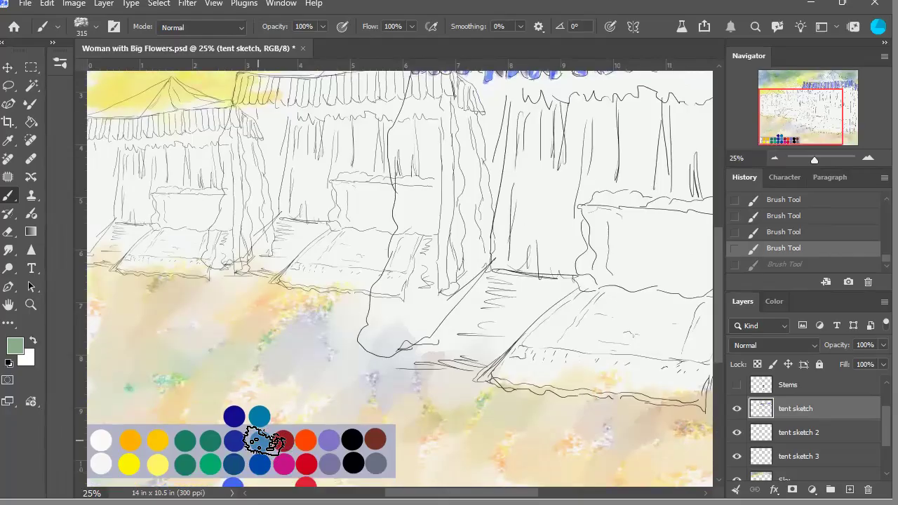
pyautogui.keyDown('alt'); pyautogui.click(265, 419); pyautogui.keyUp('alt')
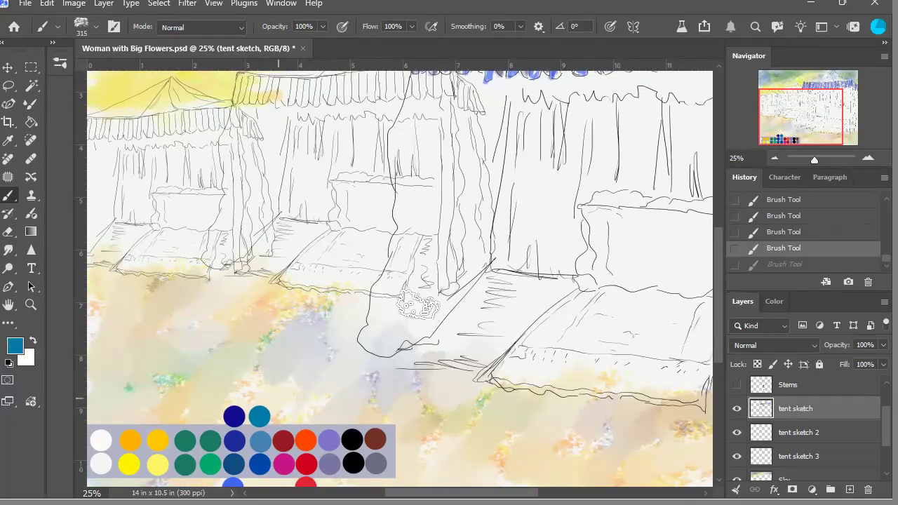
pyautogui.moveTo(795, 122); pyautogui.dragTo(801, 104)
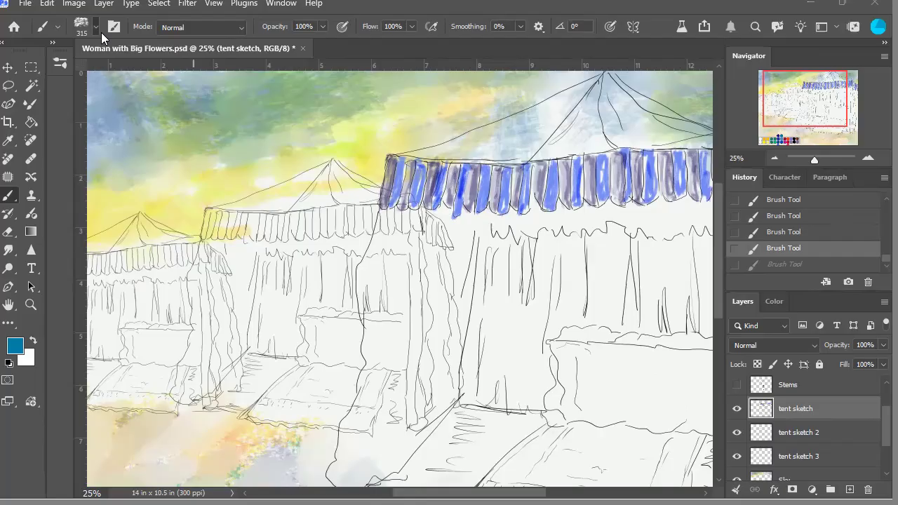
pyautogui.press('[')
pyautogui.press('[')
pyautogui.press('[')
pyautogui.press('[')
pyautogui.press('[')
pyautogui.press('[')
# Step: Outline the large awning's left end and top edge in teal-blue, and add teal-blue strokes to its first few stripes
pyautogui.moveTo(390, 199); pyautogui.dragTo(407, 164)
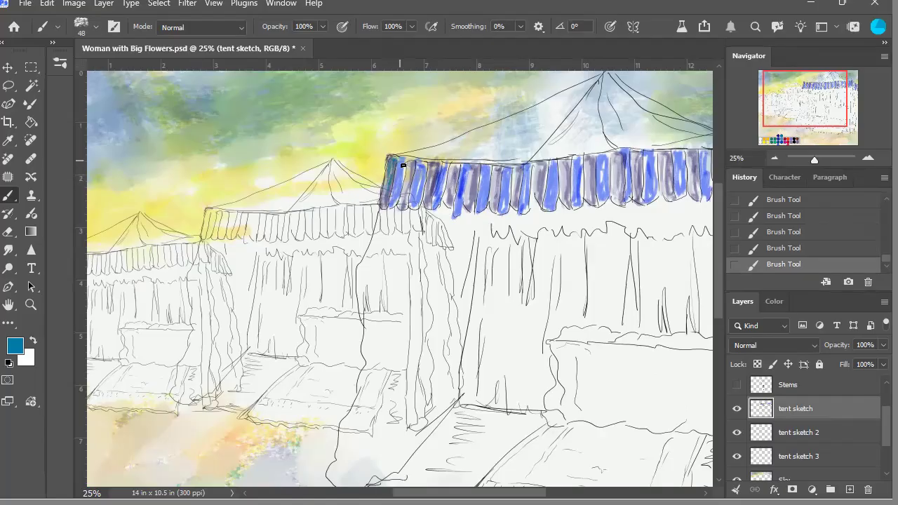
pyautogui.moveTo(462, 167); pyautogui.dragTo(519, 168)
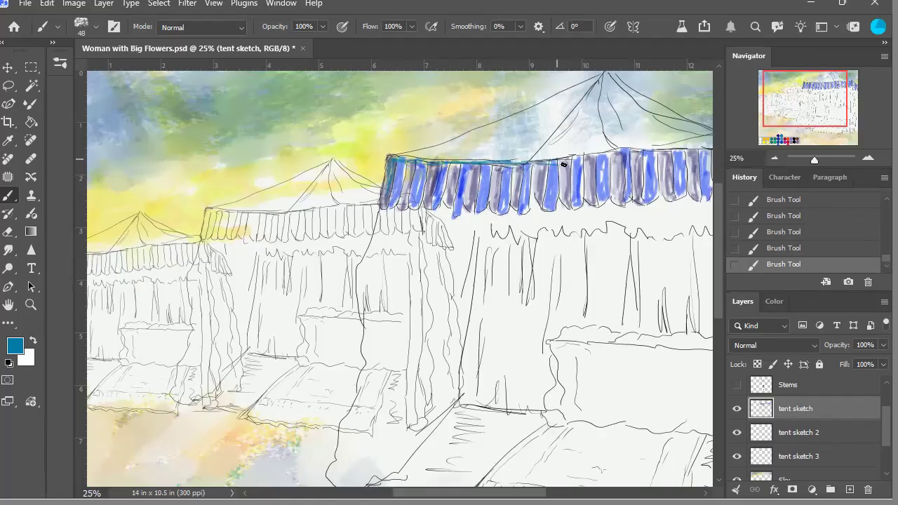
pyautogui.moveTo(531, 160); pyautogui.dragTo(554, 160)
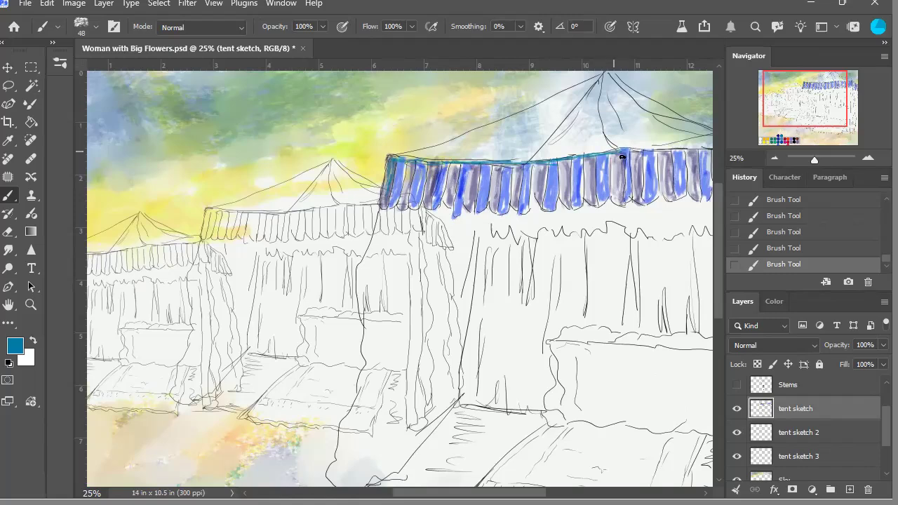
pyautogui.moveTo(798, 118); pyautogui.dragTo(795, 120)
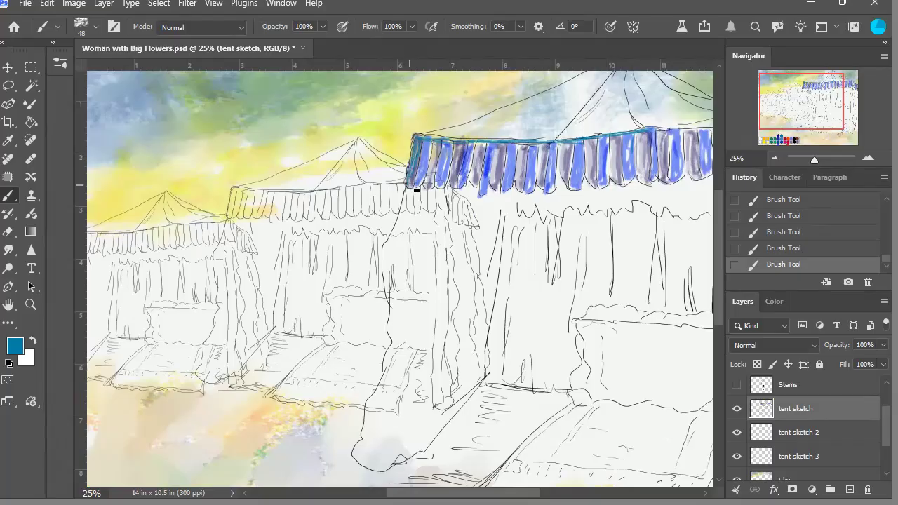
pyautogui.moveTo(437, 169)
pyautogui.mouseDown()
pyautogui.moveTo(431, 183)
pyautogui.moveTo(435, 167)
pyautogui.mouseUp()
pyautogui.moveTo(462, 152); pyautogui.dragTo(458, 188)
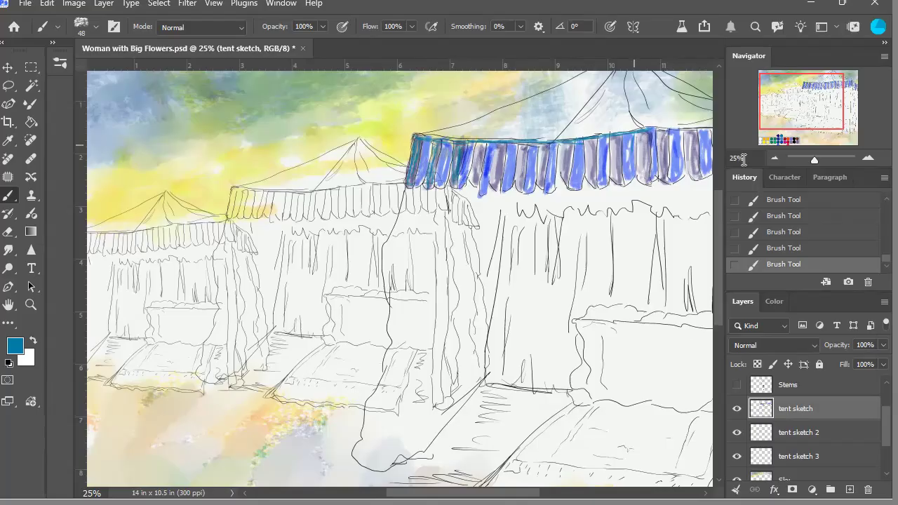
# Step: Zoom out to 12.5% and revert the document to its opening history snapshot, discarding all the awning brush strokes
pyautogui.click(777, 159)
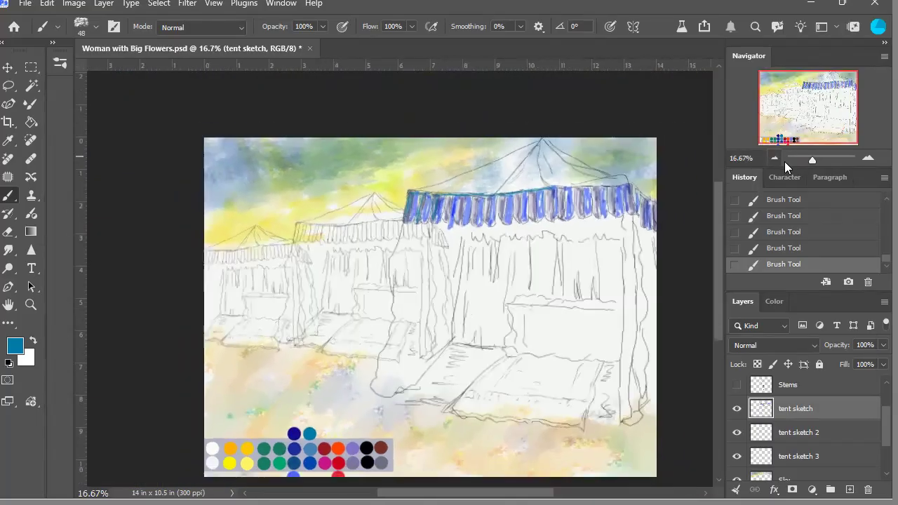
pyautogui.click(778, 159)
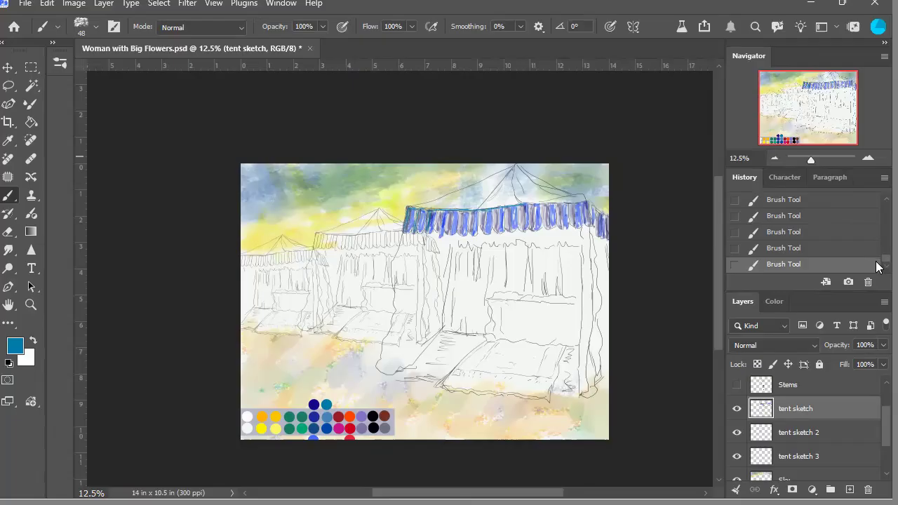
pyautogui.scroll(2, 876, 211)
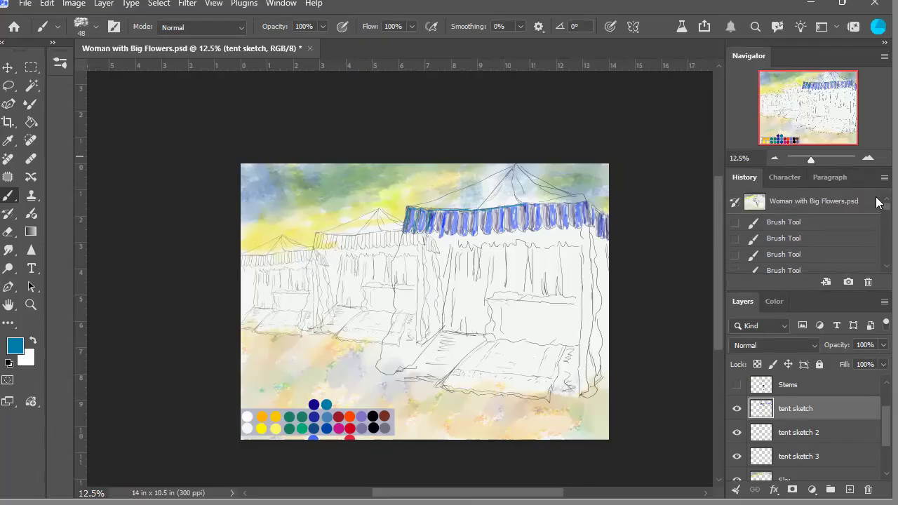
pyautogui.click(837, 204)
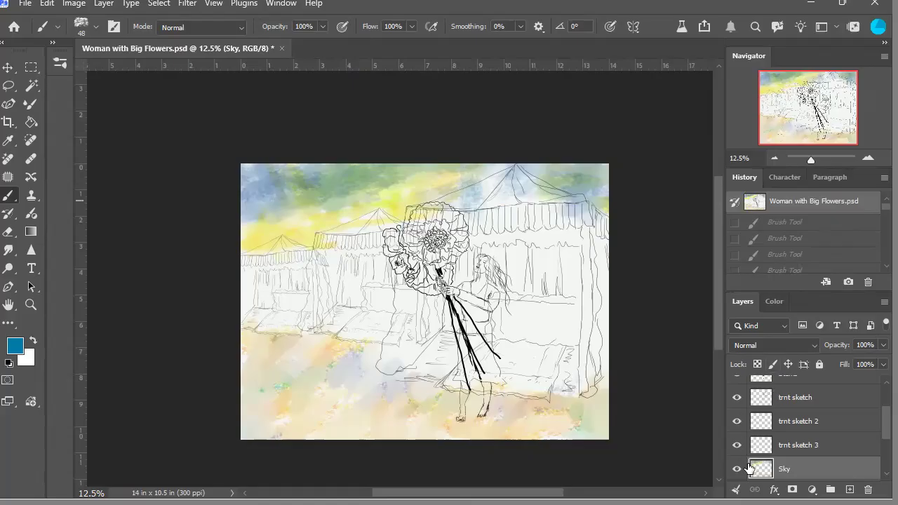
# Step: Hide the Sketch copy and Stems layers
pyautogui.click(805, 450)
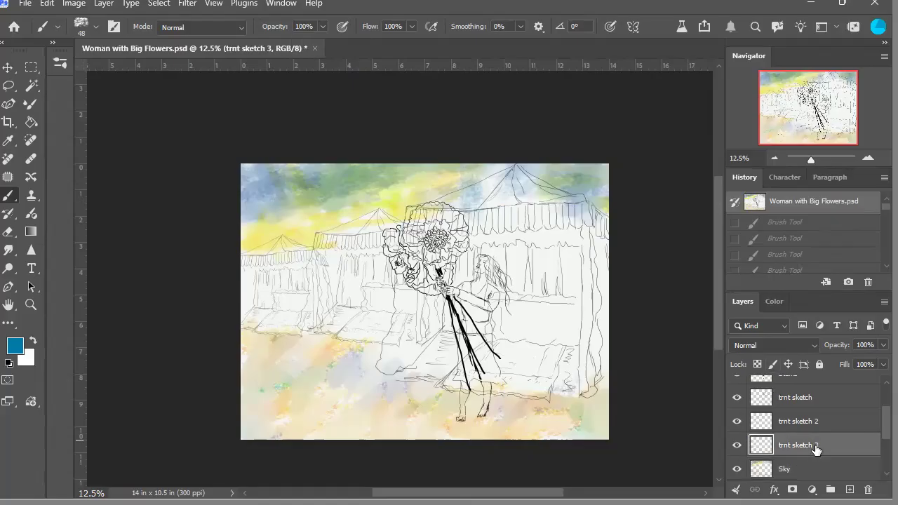
pyautogui.moveTo(877, 424); pyautogui.dragTo(875, 404)
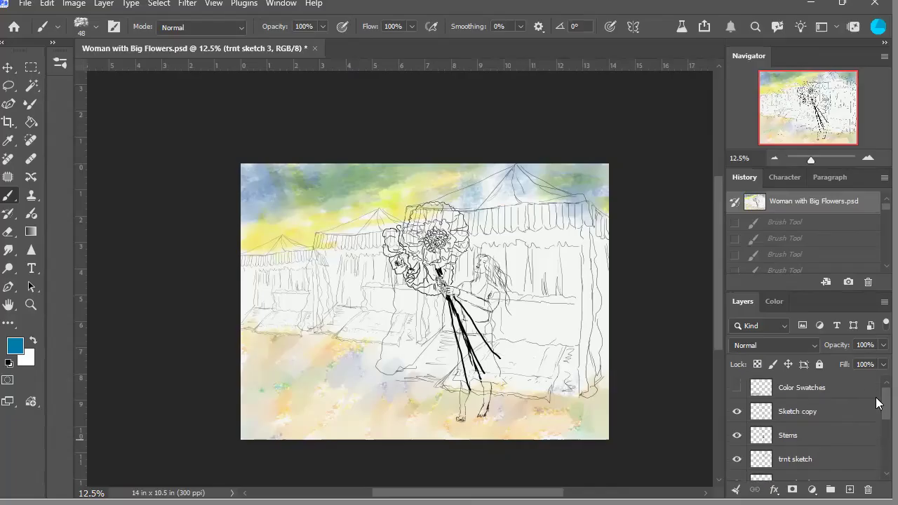
pyautogui.click(738, 419)
pyautogui.click(736, 436)
# Step: Rename the Sketch copy layer as woman and switch to the Move tool
pyautogui.doubleClick(810, 414)
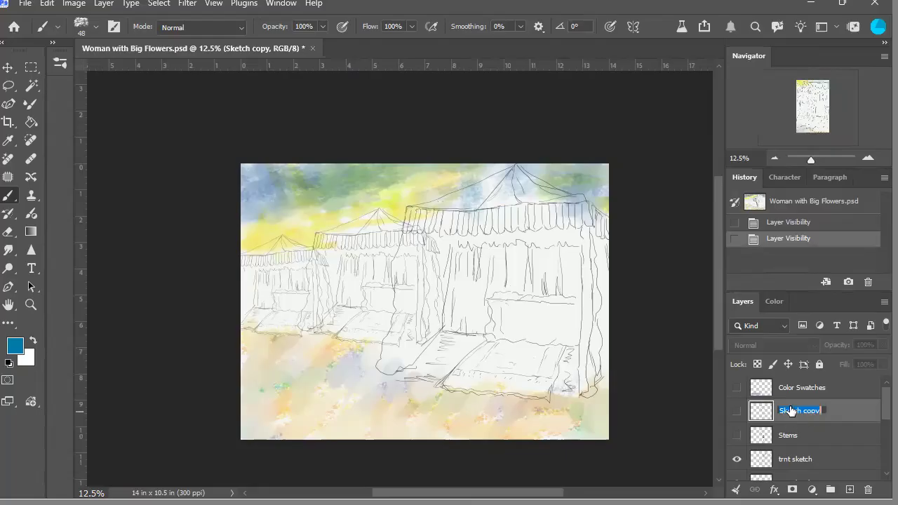
pyautogui.write('woman')
pyautogui.click(483, 301)
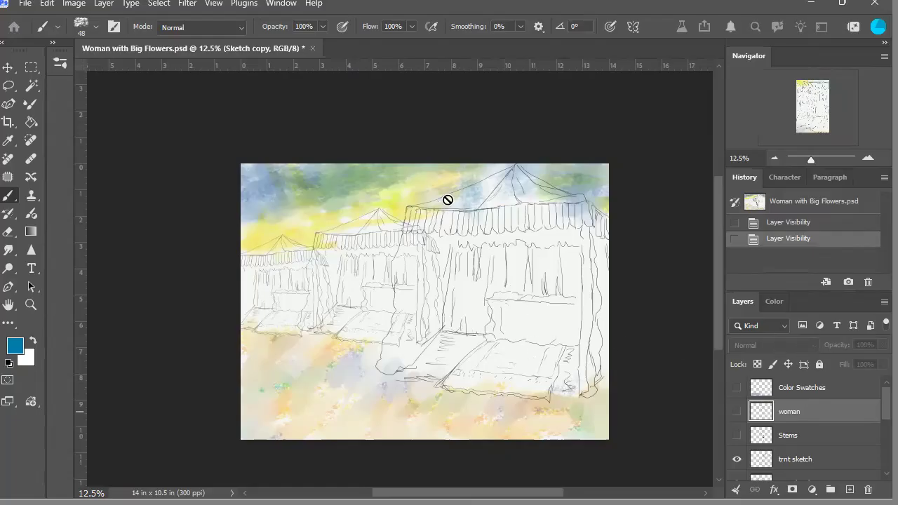
pyautogui.click(8, 67)
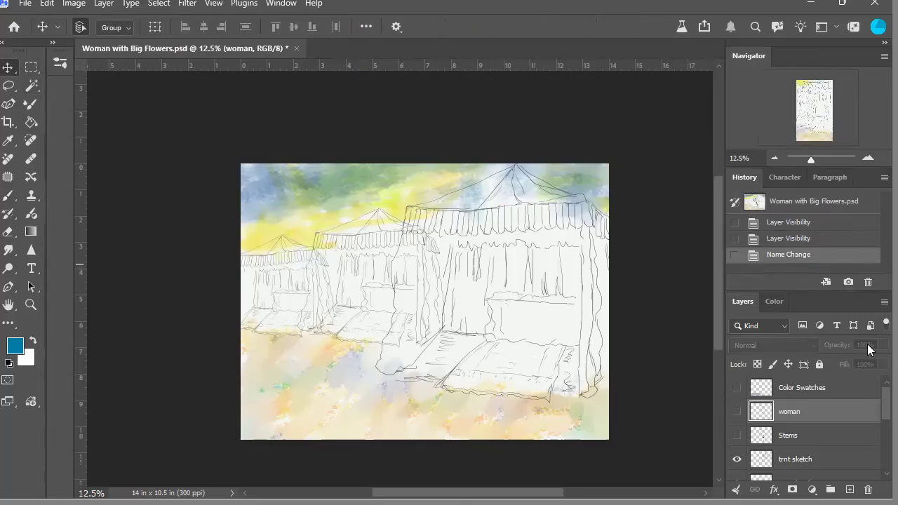
# Step: Make the trnt sketch 3 layer active and zoom to 25% on the tents
pyautogui.scroll(-2, 876, 408)
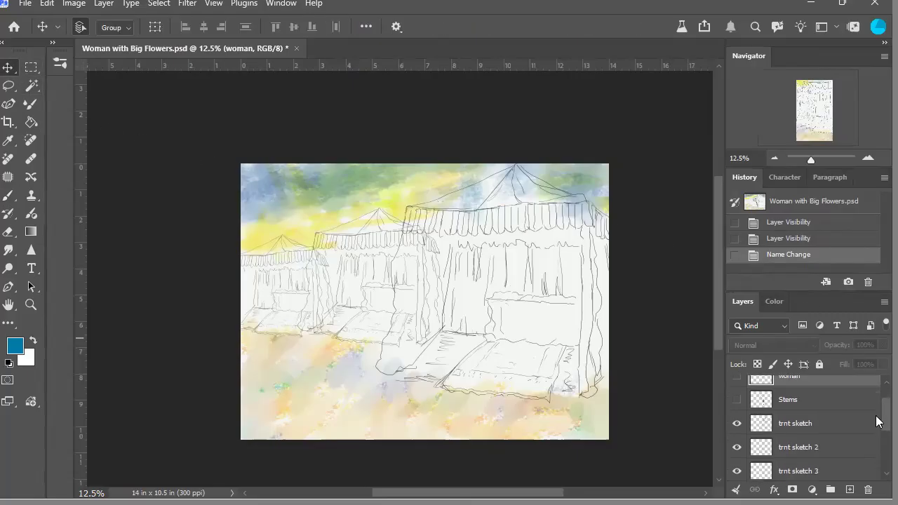
pyautogui.scroll(-1, 876, 421)
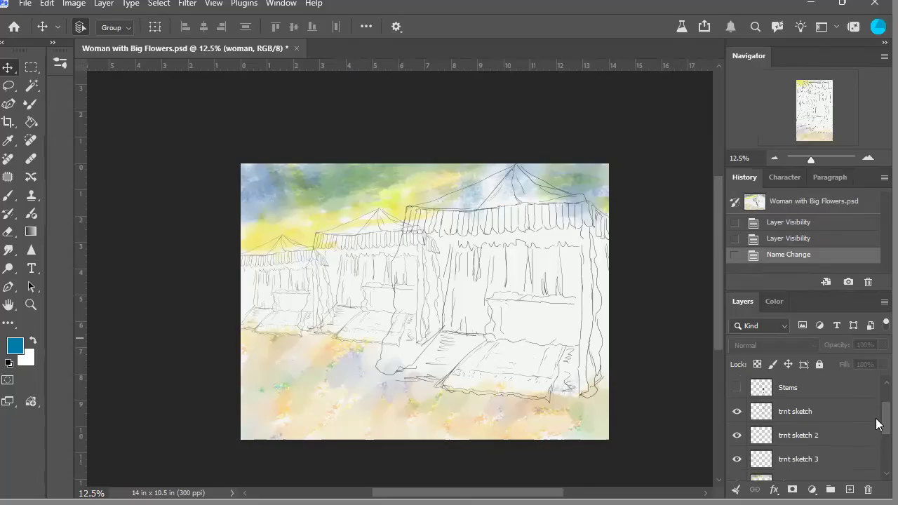
pyautogui.scroll(-1, 877, 423)
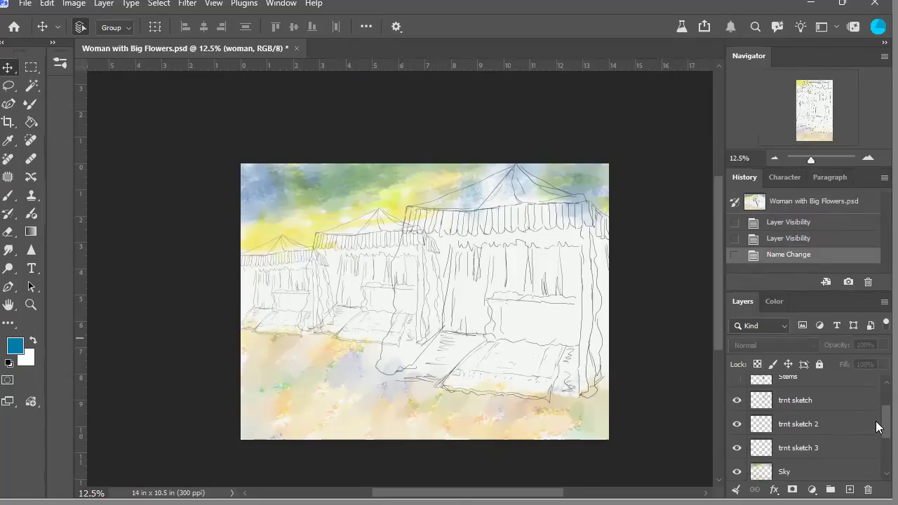
pyautogui.click(819, 451)
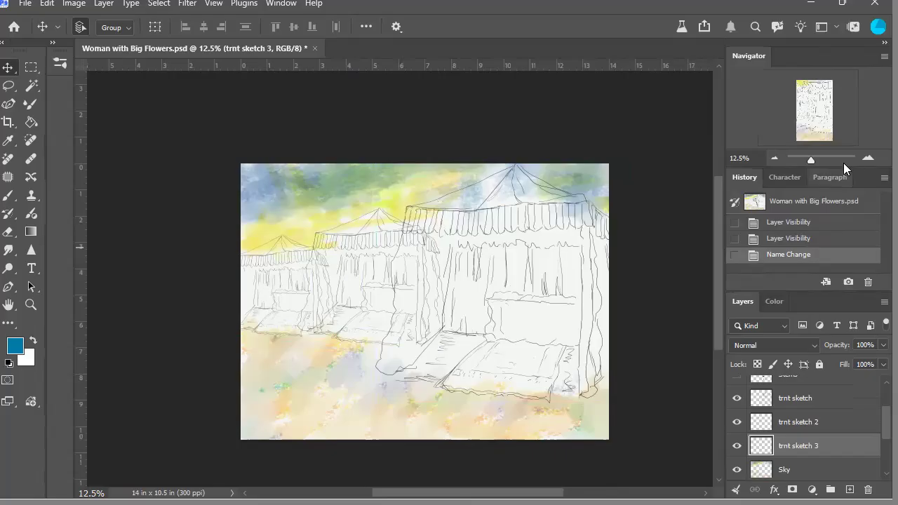
pyautogui.click(870, 160)
pyautogui.click(869, 159)
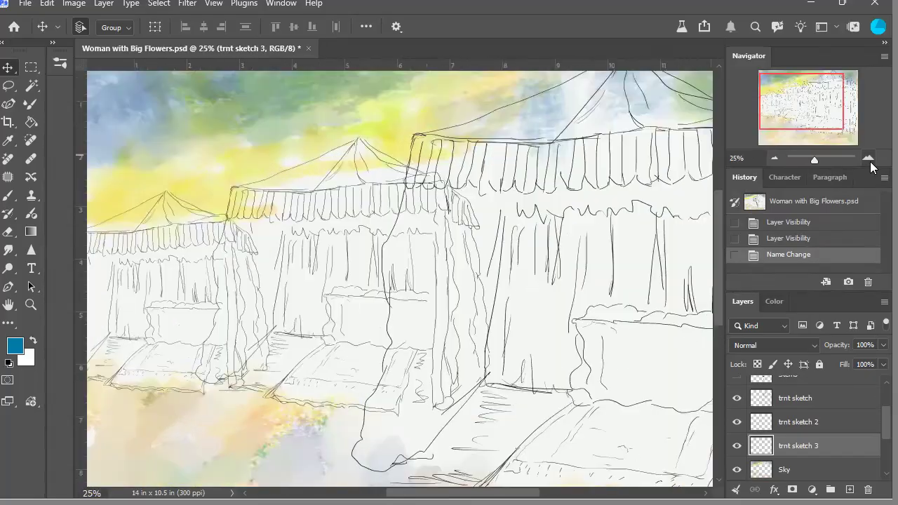
pyautogui.moveTo(820, 116); pyautogui.dragTo(835, 118)
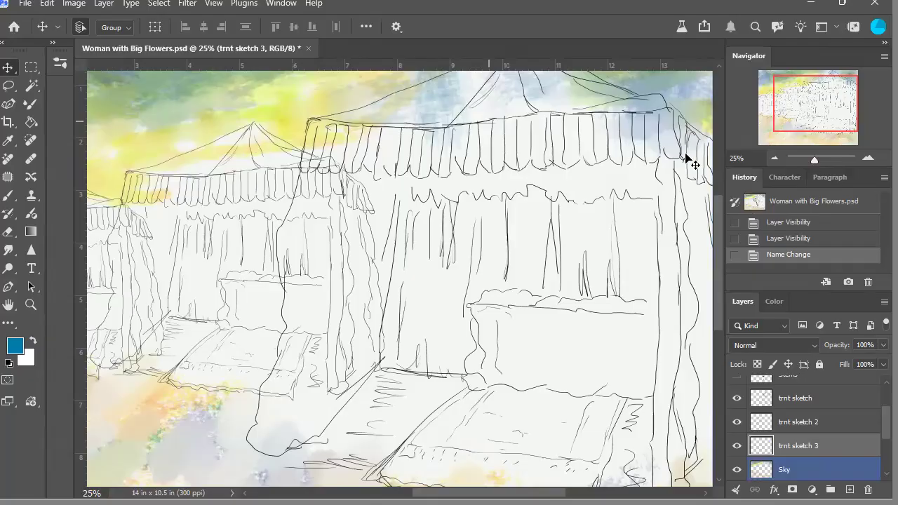
pyautogui.moveTo(807, 123); pyautogui.dragTo(794, 111)
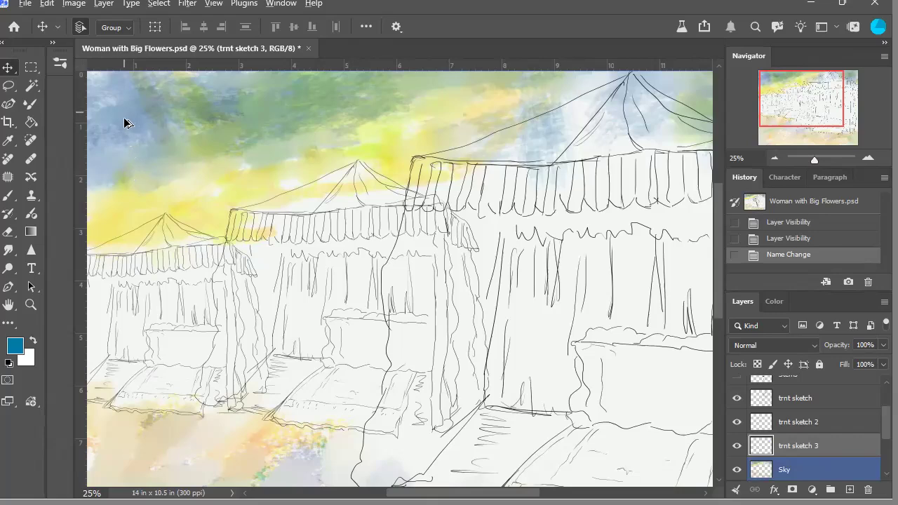
# Step: Show the Color Swatches layer and bring its palette into view
pyautogui.press('i')
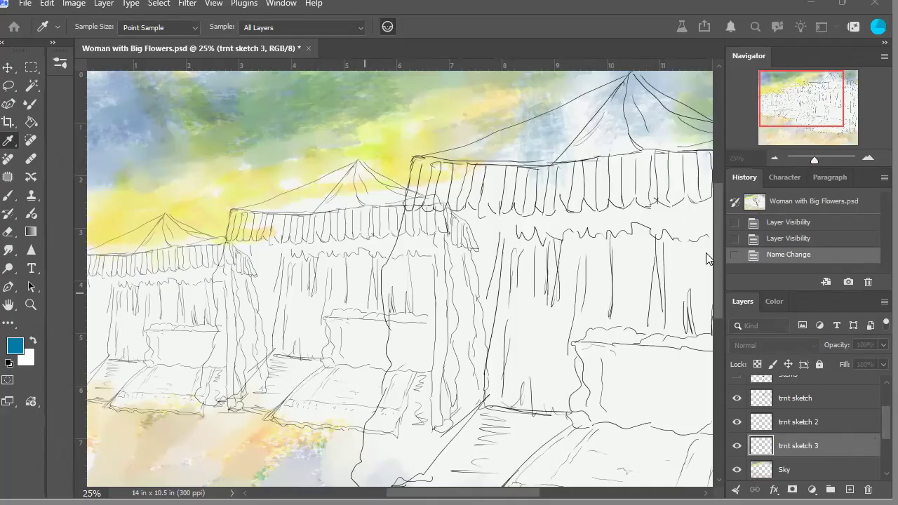
pyautogui.press('v')
pyautogui.moveTo(877, 421); pyautogui.dragTo(877, 399)
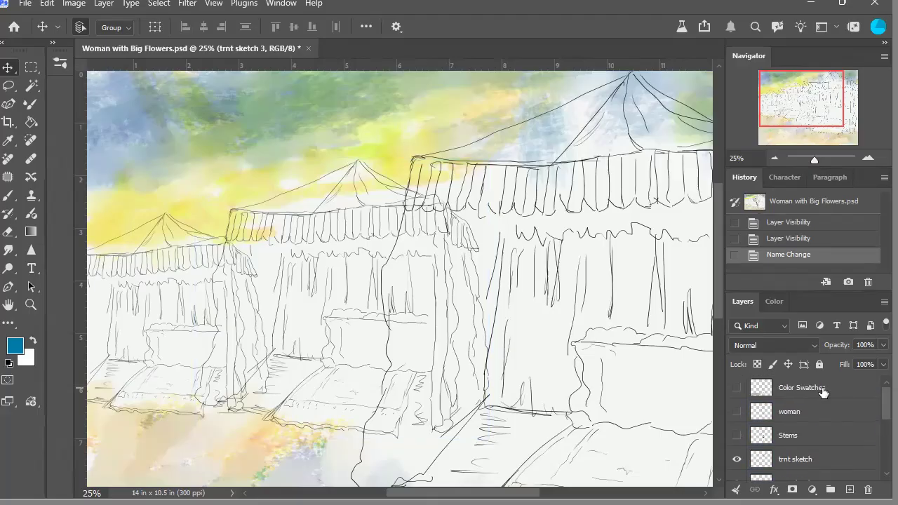
pyautogui.click(736, 387)
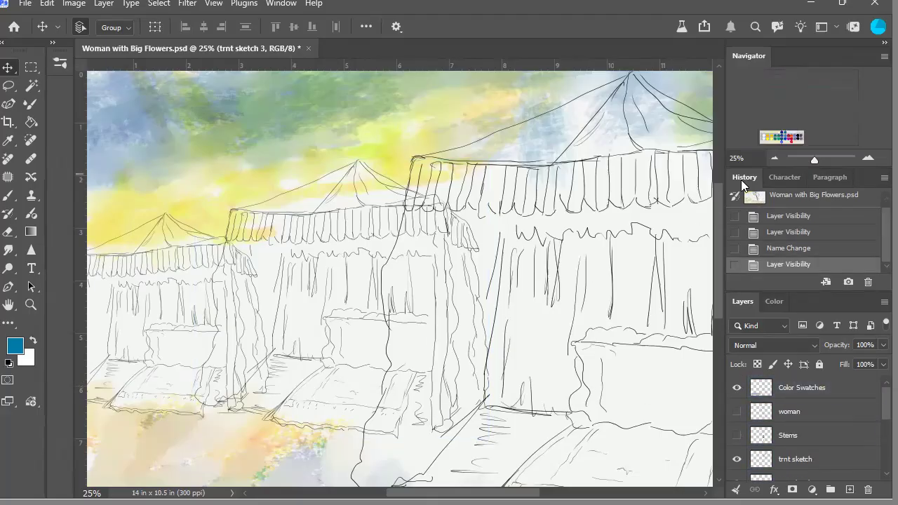
pyautogui.moveTo(720, 202); pyautogui.dragTo(721, 275)
# Step: Sample the bright blue swatch below the palette as the foreground color and activate the Brush tool at the large awning
pyautogui.click(254, 428)
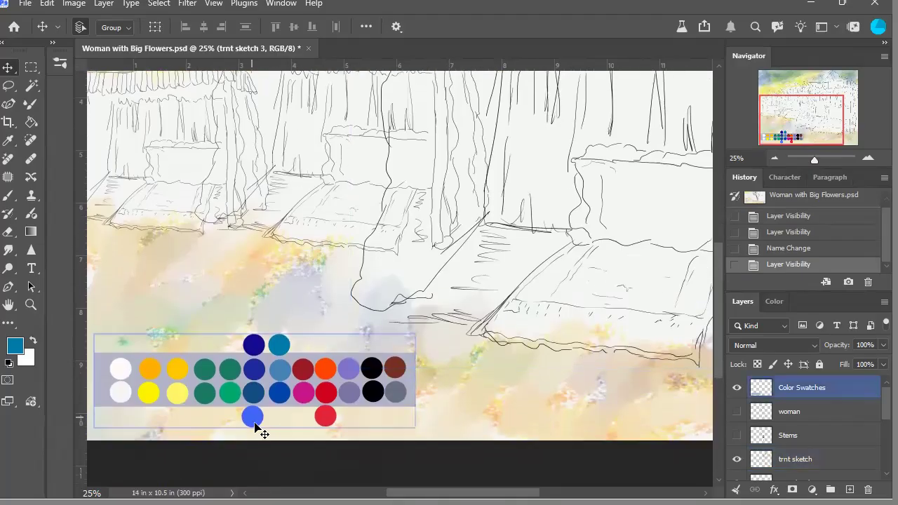
pyautogui.click(157, 407)
pyautogui.click(250, 421)
pyautogui.click(251, 419)
pyautogui.click(254, 419)
pyautogui.click(124, 339)
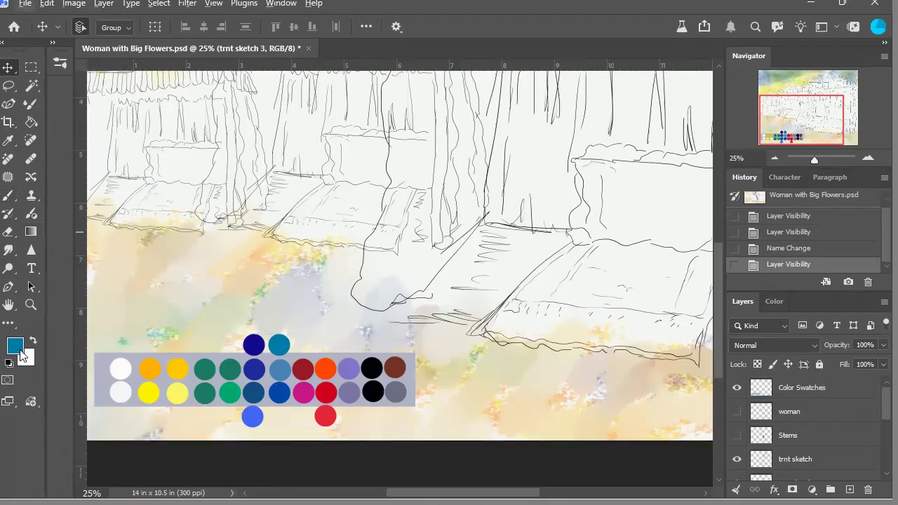
pyautogui.press('i')
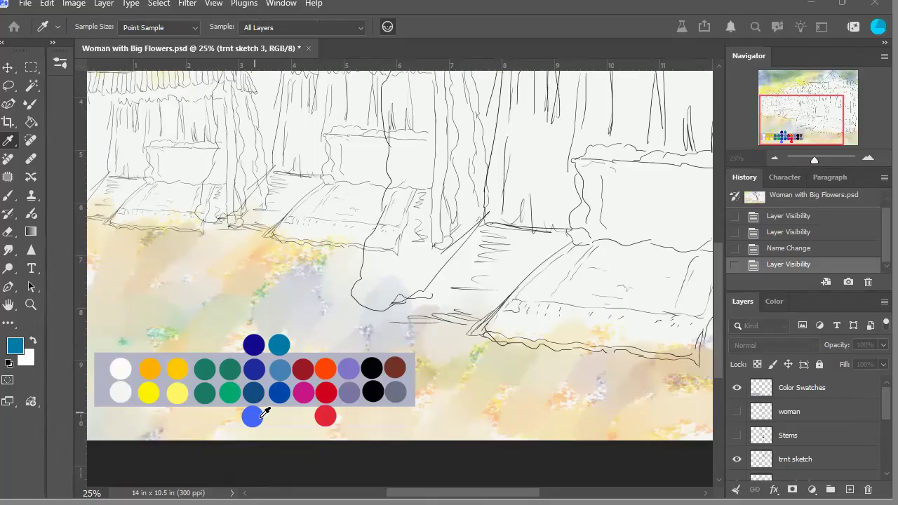
pyautogui.press('v')
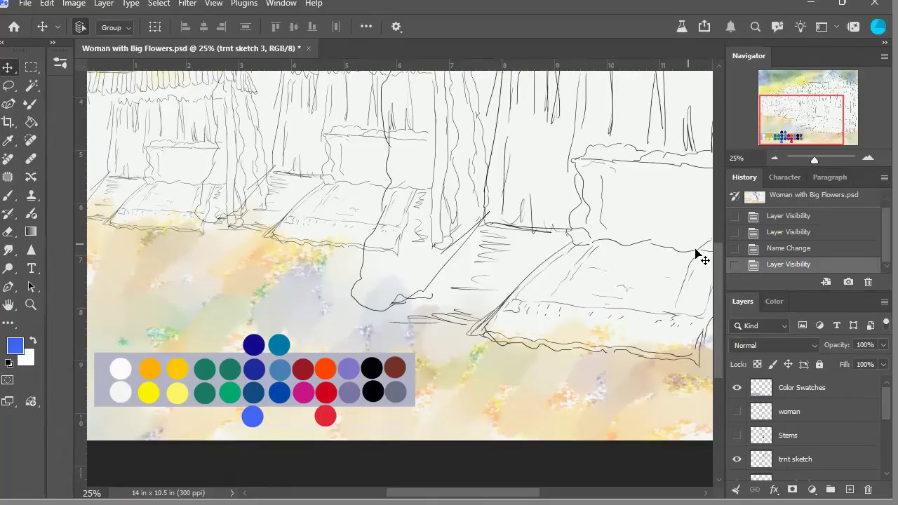
pyautogui.click(315, 363)
pyautogui.click(459, 272)
pyautogui.moveTo(798, 133); pyautogui.dragTo(812, 109)
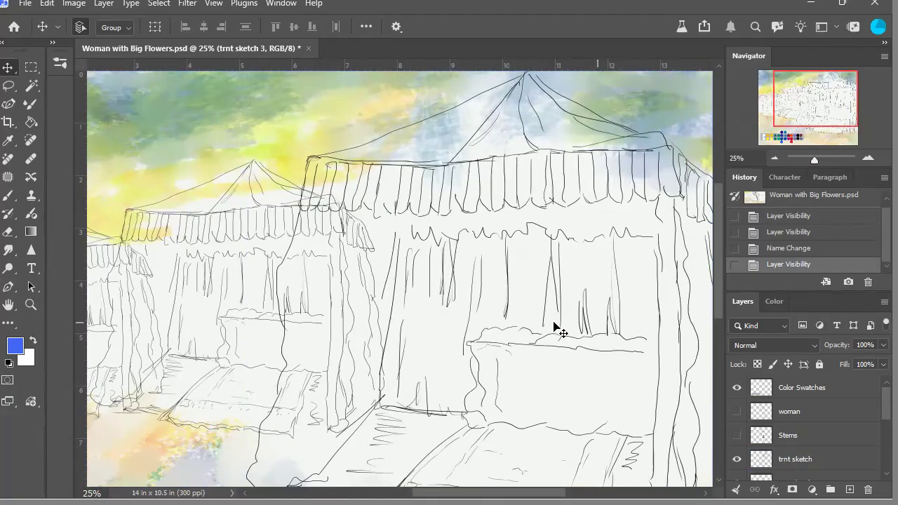
pyautogui.click(9, 195)
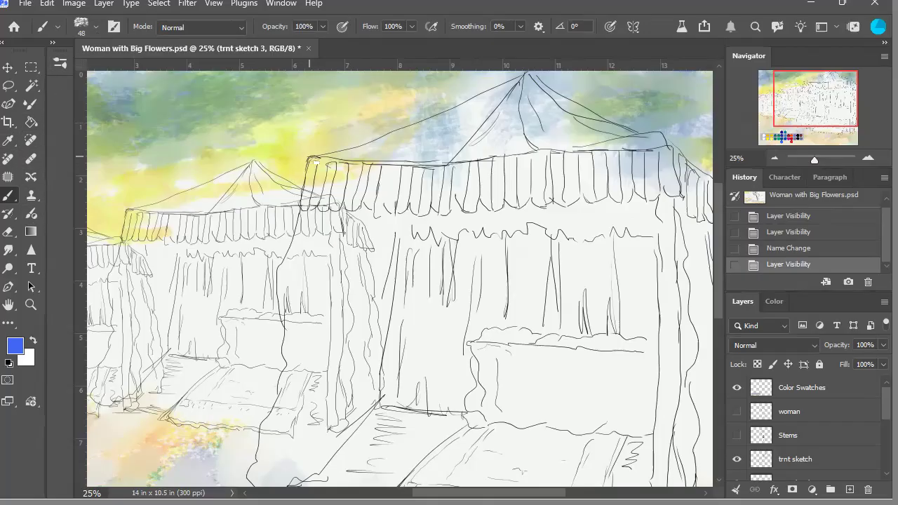
# Step: Try a bright blue stroke at the large awning's left end, undo it, and set the brush size to 69
pyautogui.moveTo(314, 187); pyautogui.dragTo(310, 163)
pyautogui.click(793, 251)
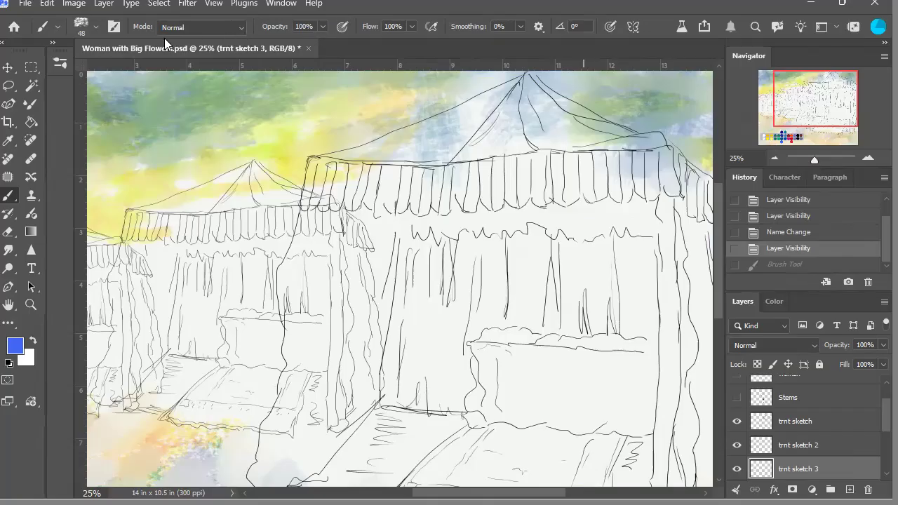
pyautogui.press(']')
pyautogui.press(']')
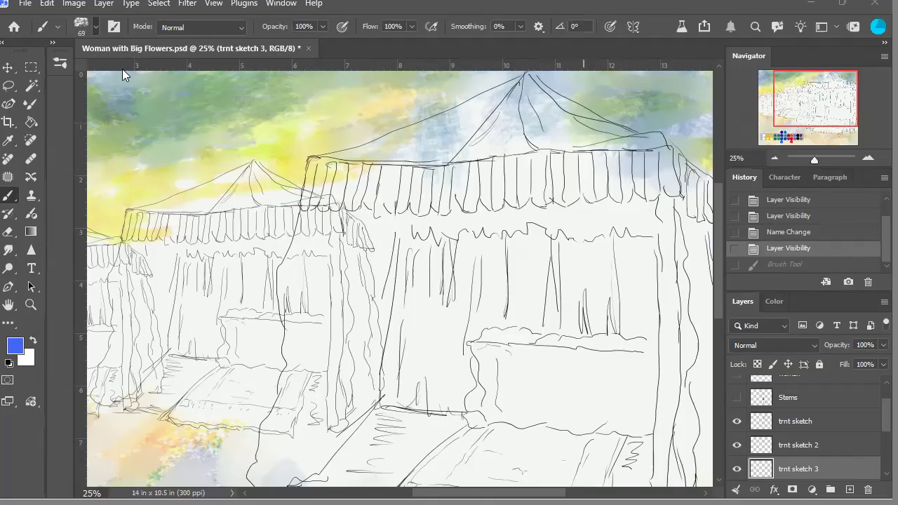
# Step: Paint the first five bright blue stripes from the left end of the large awning, filling alternate sections
pyautogui.click(868, 157)
pyautogui.moveTo(287, 130)
pyautogui.mouseDown()
pyautogui.moveTo(283, 151)
pyautogui.moveTo(296, 125)
pyautogui.moveTo(272, 182)
pyautogui.moveTo(285, 149)
pyautogui.moveTo(277, 183)
pyautogui.mouseUp()
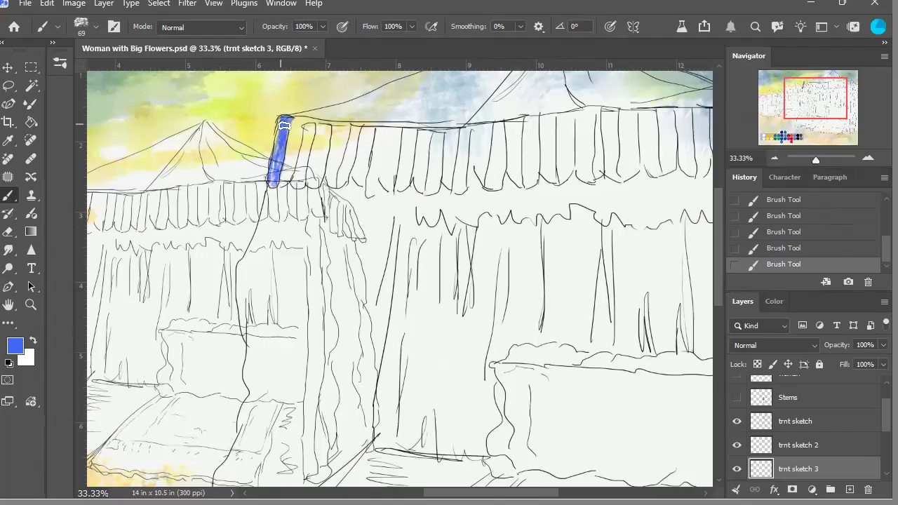
pyautogui.moveTo(312, 127)
pyautogui.mouseDown()
pyautogui.moveTo(308, 162)
pyautogui.moveTo(311, 132)
pyautogui.moveTo(300, 183)
pyautogui.moveTo(318, 131)
pyautogui.moveTo(300, 182)
pyautogui.mouseUp()
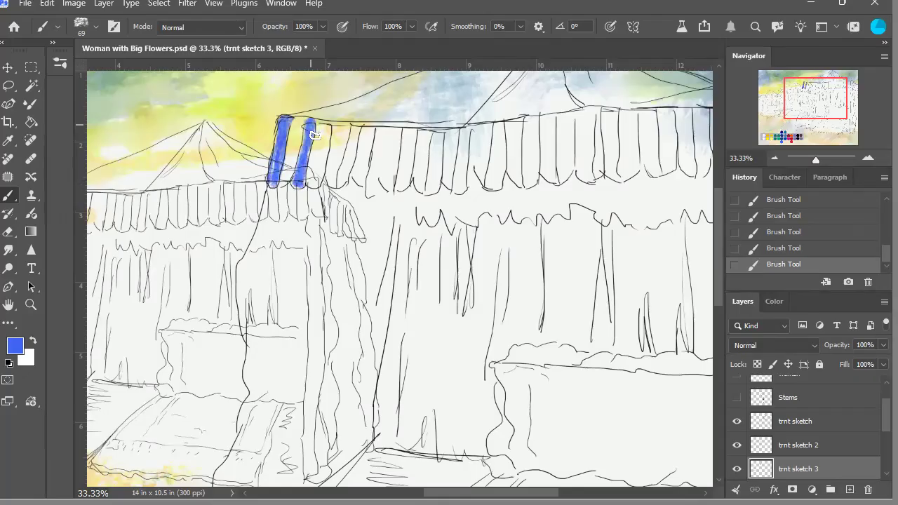
pyautogui.moveTo(342, 128)
pyautogui.mouseDown()
pyautogui.moveTo(345, 150)
pyautogui.moveTo(338, 129)
pyautogui.moveTo(348, 133)
pyautogui.moveTo(345, 147)
pyautogui.moveTo(354, 133)
pyautogui.moveTo(346, 148)
pyautogui.moveTo(342, 134)
pyautogui.moveTo(334, 190)
pyautogui.mouseUp()
pyautogui.moveTo(369, 135); pyautogui.dragTo(367, 188)
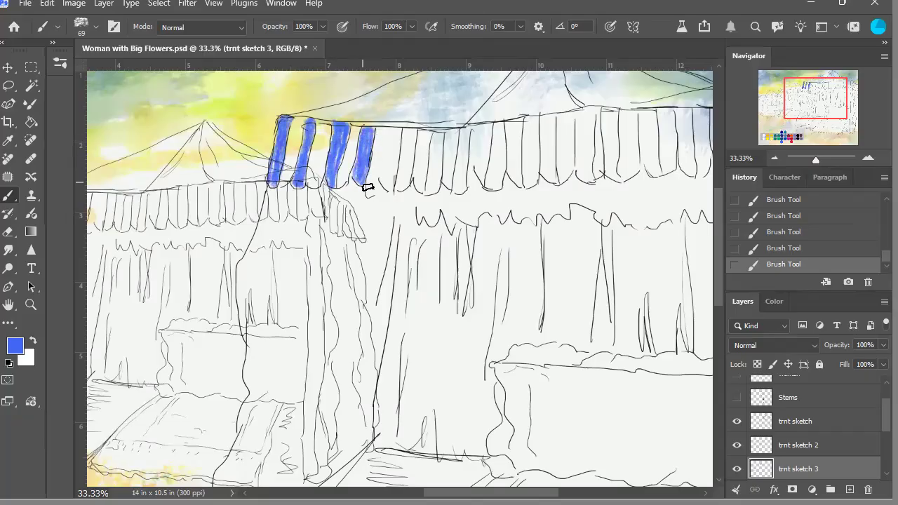
pyautogui.moveTo(397, 136)
pyautogui.mouseDown()
pyautogui.moveTo(391, 192)
pyautogui.moveTo(395, 148)
pyautogui.moveTo(396, 178)
pyautogui.mouseUp()
pyautogui.moveTo(397, 135); pyautogui.dragTo(401, 149)
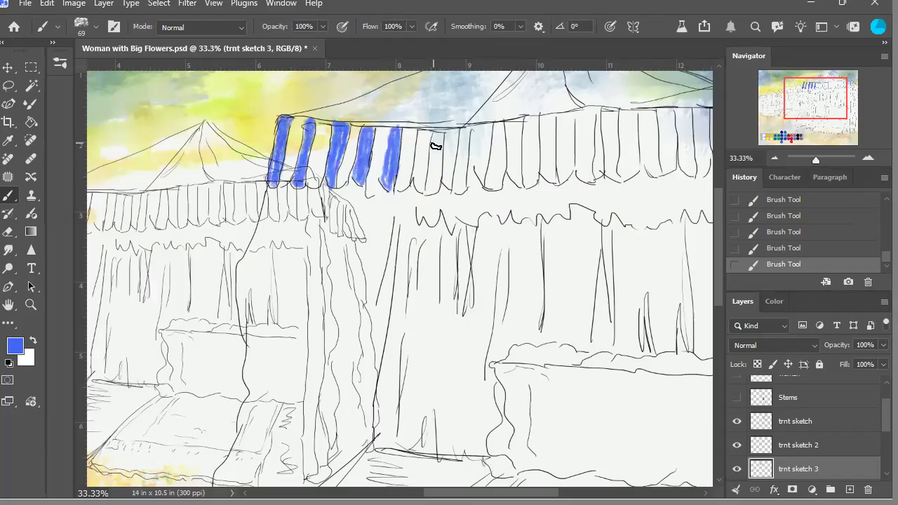
# Step: Continue the large awning with four more bright blue stripes in alternate sections through its middle
pyautogui.moveTo(425, 136)
pyautogui.mouseDown()
pyautogui.moveTo(431, 168)
pyautogui.moveTo(430, 140)
pyautogui.moveTo(426, 162)
pyautogui.moveTo(421, 147)
pyautogui.moveTo(418, 181)
pyautogui.moveTo(430, 175)
pyautogui.moveTo(427, 191)
pyautogui.mouseUp()
pyautogui.moveTo(456, 145)
pyautogui.mouseDown()
pyautogui.moveTo(432, 134)
pyautogui.moveTo(460, 139)
pyautogui.moveTo(450, 180)
pyautogui.moveTo(447, 172)
pyautogui.moveTo(453, 145)
pyautogui.moveTo(454, 190)
pyautogui.moveTo(455, 157)
pyautogui.moveTo(455, 190)
pyautogui.moveTo(487, 141)
pyautogui.moveTo(486, 184)
pyautogui.moveTo(490, 129)
pyautogui.moveTo(488, 179)
pyautogui.moveTo(487, 141)
pyautogui.moveTo(482, 170)
pyautogui.moveTo(486, 155)
pyautogui.moveTo(493, 176)
pyautogui.mouseUp()
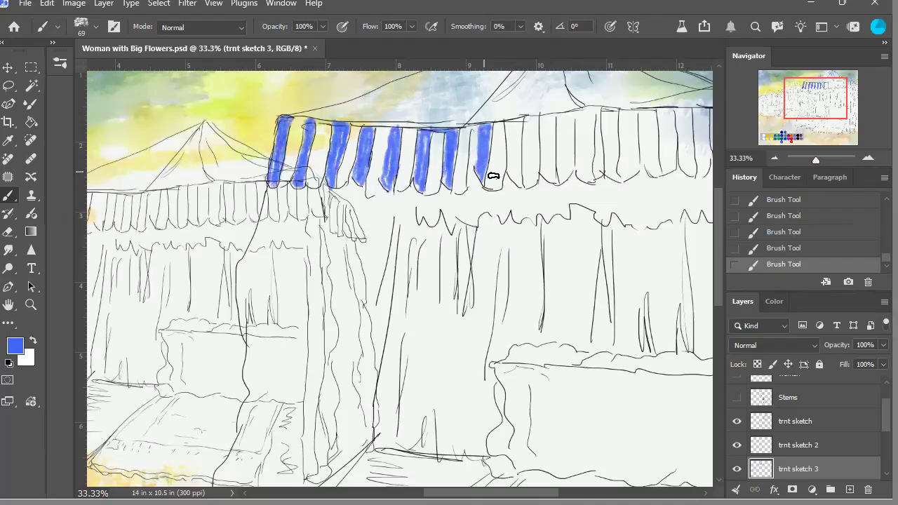
pyautogui.moveTo(477, 133); pyautogui.dragTo(479, 157)
pyautogui.moveTo(519, 129)
pyautogui.mouseDown()
pyautogui.moveTo(521, 154)
pyautogui.moveTo(524, 132)
pyautogui.mouseUp()
pyautogui.moveTo(519, 173)
pyautogui.mouseDown()
pyautogui.moveTo(517, 148)
pyautogui.moveTo(523, 190)
pyautogui.mouseUp()
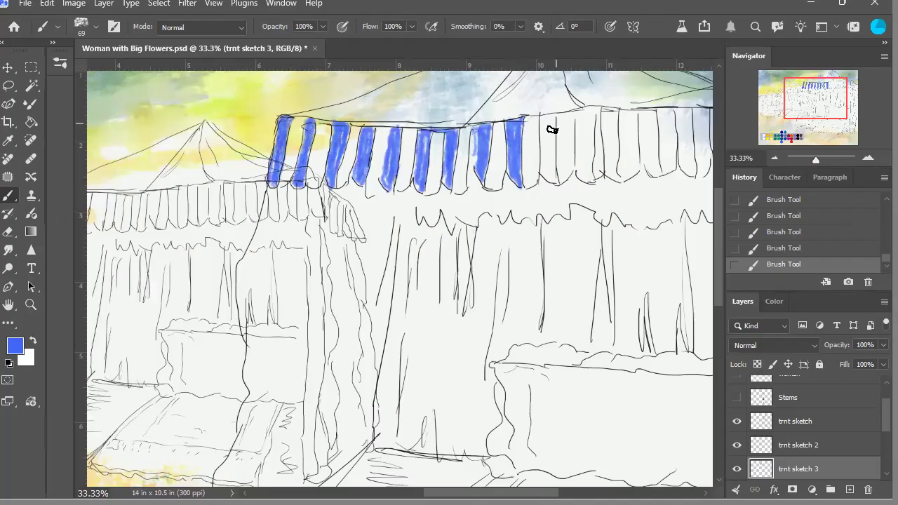
# Step: Paint four more alternate sections bright blue, beyond the middle of the large awning
pyautogui.moveTo(549, 126)
pyautogui.mouseDown()
pyautogui.moveTo(553, 151)
pyautogui.moveTo(557, 134)
pyautogui.moveTo(549, 152)
pyautogui.moveTo(546, 125)
pyautogui.moveTo(560, 185)
pyautogui.moveTo(549, 150)
pyautogui.moveTo(557, 184)
pyautogui.mouseUp()
pyautogui.moveTo(591, 120)
pyautogui.mouseDown()
pyautogui.moveTo(583, 159)
pyautogui.moveTo(606, 130)
pyautogui.moveTo(610, 146)
pyautogui.moveTo(597, 161)
pyautogui.moveTo(594, 138)
pyautogui.moveTo(590, 184)
pyautogui.moveTo(582, 160)
pyautogui.moveTo(590, 182)
pyautogui.mouseUp()
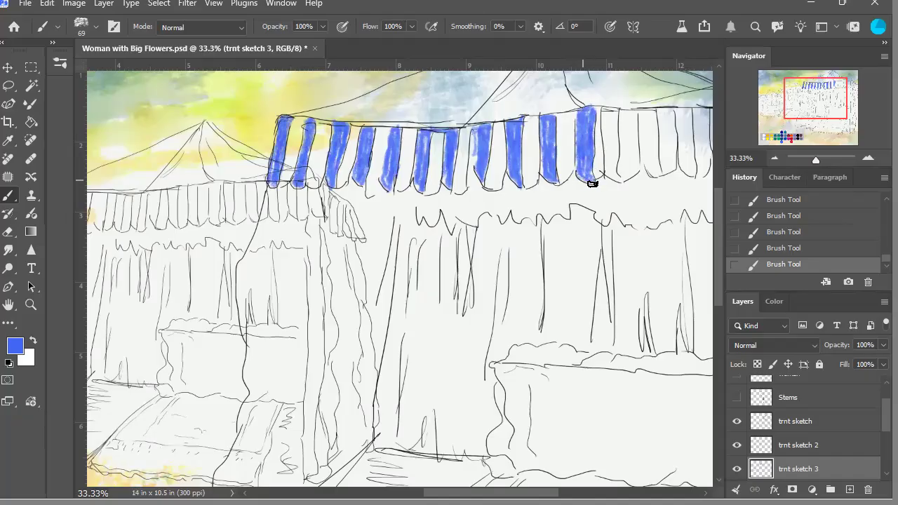
pyautogui.moveTo(615, 117)
pyautogui.mouseDown()
pyautogui.moveTo(616, 147)
pyautogui.moveTo(618, 118)
pyautogui.moveTo(612, 115)
pyautogui.moveTo(610, 140)
pyautogui.moveTo(609, 115)
pyautogui.moveTo(623, 184)
pyautogui.mouseUp()
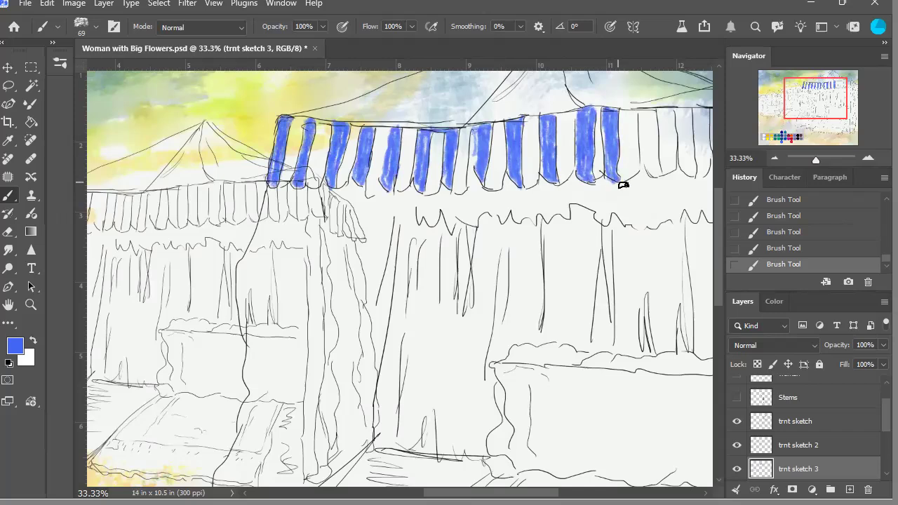
pyautogui.moveTo(651, 115)
pyautogui.mouseDown()
pyautogui.moveTo(660, 132)
pyautogui.moveTo(648, 113)
pyautogui.moveTo(652, 165)
pyautogui.moveTo(658, 127)
pyautogui.mouseUp()
pyautogui.moveTo(659, 137); pyautogui.dragTo(658, 179)
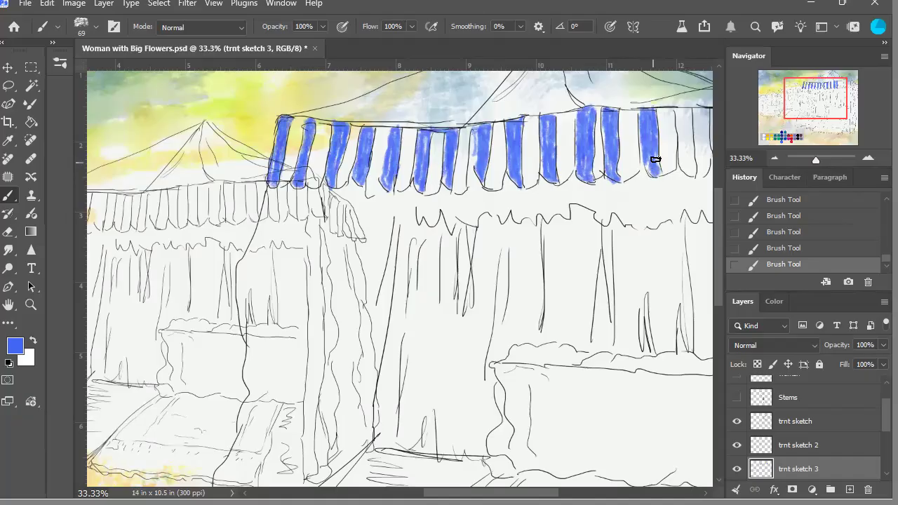
# Step: Paint the last three bright blue stripes at the awning's right end and the first stripe on its side flap
pyautogui.moveTo(791, 113); pyautogui.dragTo(801, 111)
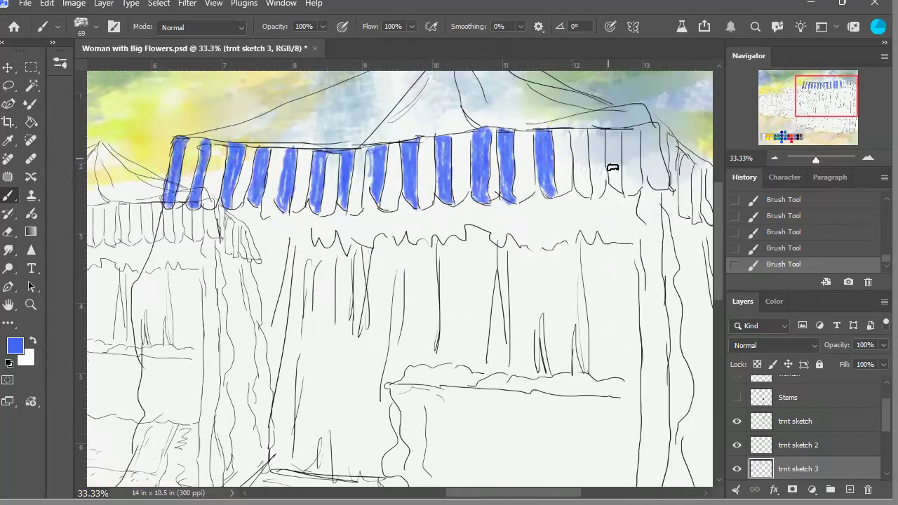
pyautogui.moveTo(577, 134)
pyautogui.mouseDown()
pyautogui.moveTo(587, 170)
pyautogui.moveTo(587, 148)
pyautogui.moveTo(583, 136)
pyautogui.moveTo(579, 164)
pyautogui.moveTo(576, 140)
pyautogui.moveTo(587, 136)
pyautogui.moveTo(588, 197)
pyautogui.mouseUp()
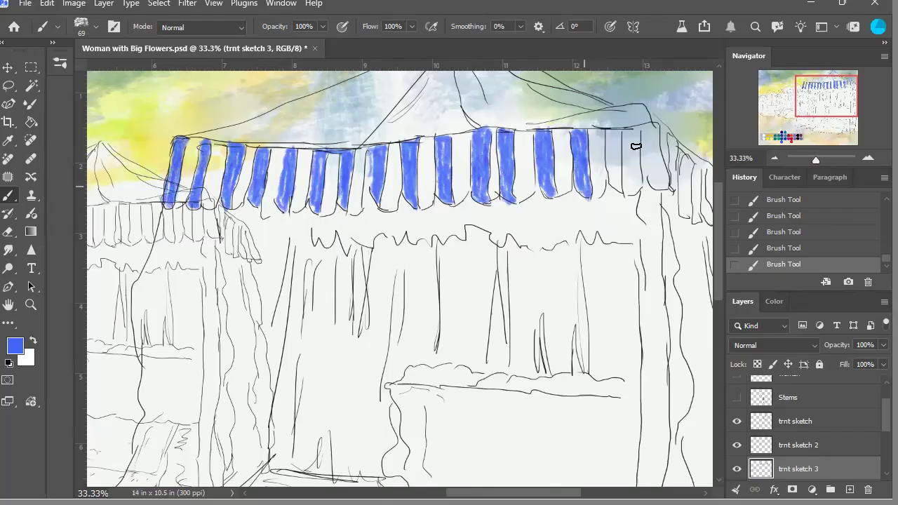
pyautogui.moveTo(623, 140); pyautogui.dragTo(610, 133)
pyautogui.moveTo(617, 170)
pyautogui.mouseDown()
pyautogui.moveTo(621, 144)
pyautogui.moveTo(624, 176)
pyautogui.moveTo(622, 140)
pyautogui.moveTo(616, 170)
pyautogui.moveTo(614, 143)
pyautogui.moveTo(624, 194)
pyautogui.mouseUp()
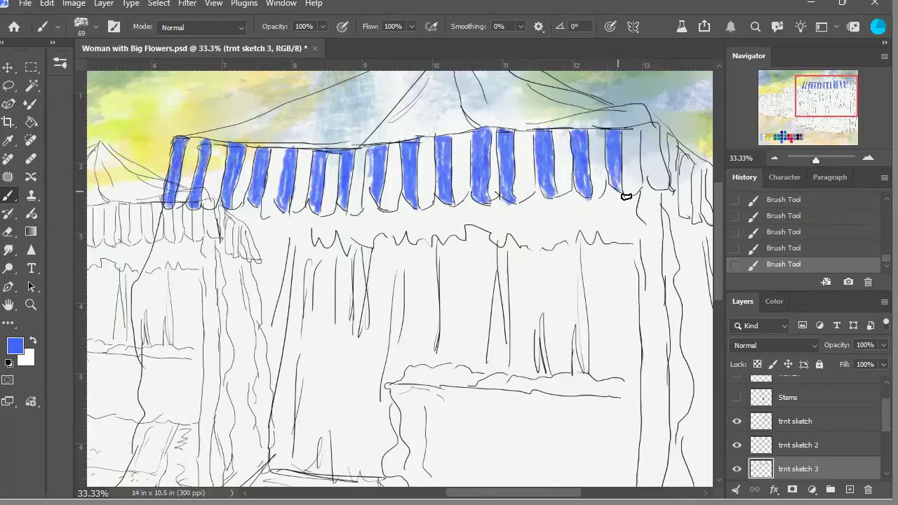
pyautogui.moveTo(659, 133)
pyautogui.mouseDown()
pyautogui.moveTo(662, 172)
pyautogui.moveTo(660, 141)
pyautogui.moveTo(649, 142)
pyautogui.moveTo(653, 186)
pyautogui.moveTo(652, 159)
pyautogui.moveTo(668, 188)
pyautogui.moveTo(654, 145)
pyautogui.moveTo(667, 194)
pyautogui.moveTo(684, 165)
pyautogui.moveTo(691, 173)
pyautogui.moveTo(685, 223)
pyautogui.moveTo(686, 181)
pyautogui.moveTo(692, 222)
pyautogui.moveTo(693, 178)
pyautogui.moveTo(692, 221)
pyautogui.mouseUp()
# Step: Fill the remaining side-flap stripe in bright blue where the awning meets the canvas edge
pyautogui.moveTo(817, 117); pyautogui.dragTo(817, 113)
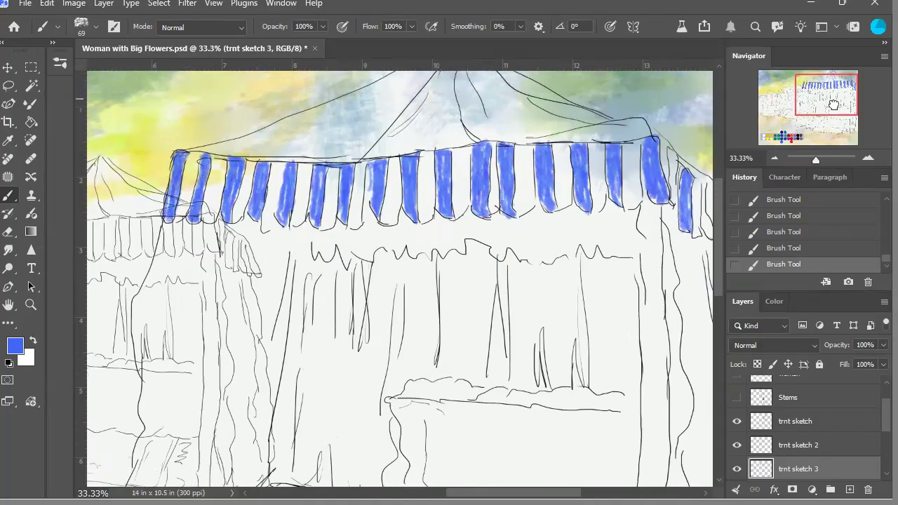
pyautogui.click(774, 158)
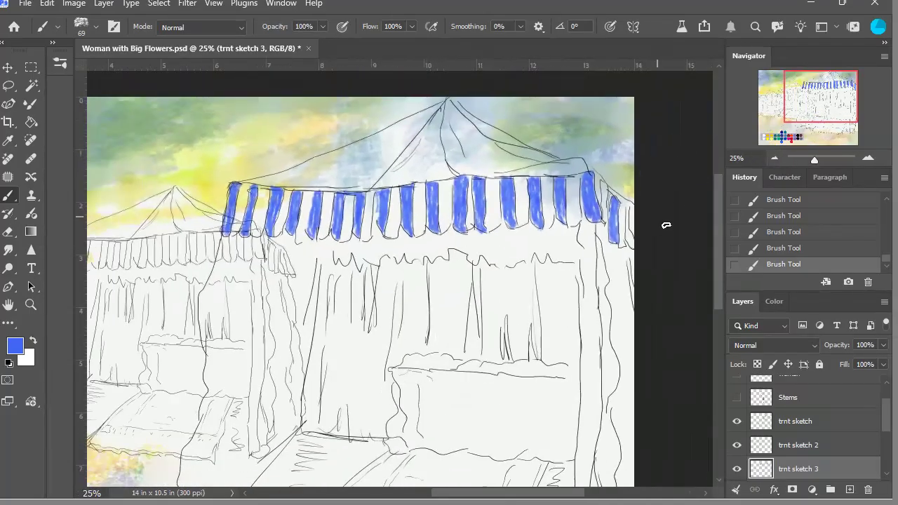
pyautogui.moveTo(634, 217)
pyautogui.mouseDown()
pyautogui.moveTo(638, 251)
pyautogui.moveTo(631, 212)
pyautogui.moveTo(632, 228)
pyautogui.mouseUp()
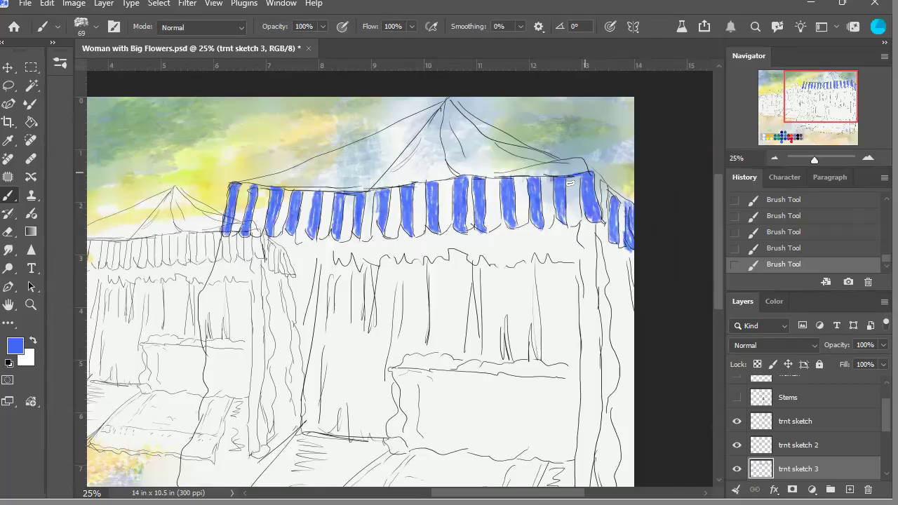
# Step: Paint a thin bright blue band along the top edge of the side flap and the whole large awning
pyautogui.moveTo(612, 191); pyautogui.dragTo(636, 210)
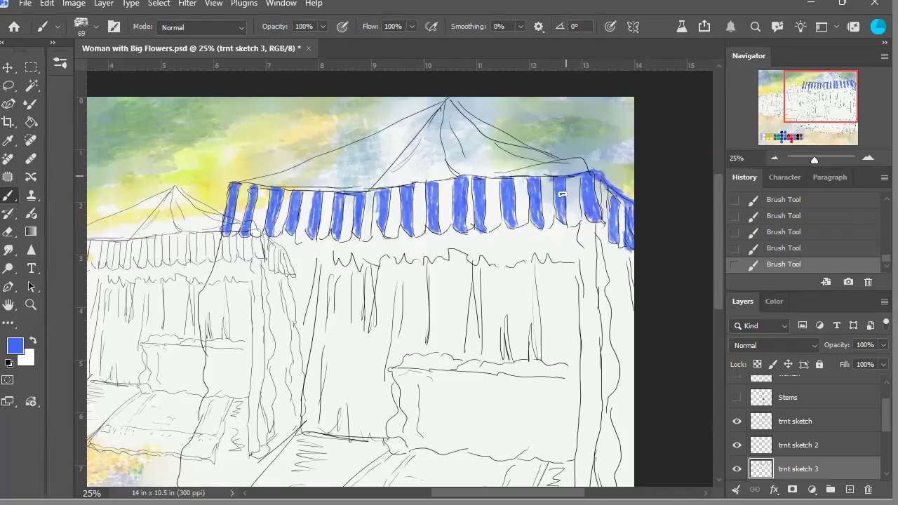
pyautogui.moveTo(502, 184); pyautogui.dragTo(581, 176)
pyautogui.moveTo(451, 184); pyautogui.dragTo(493, 183)
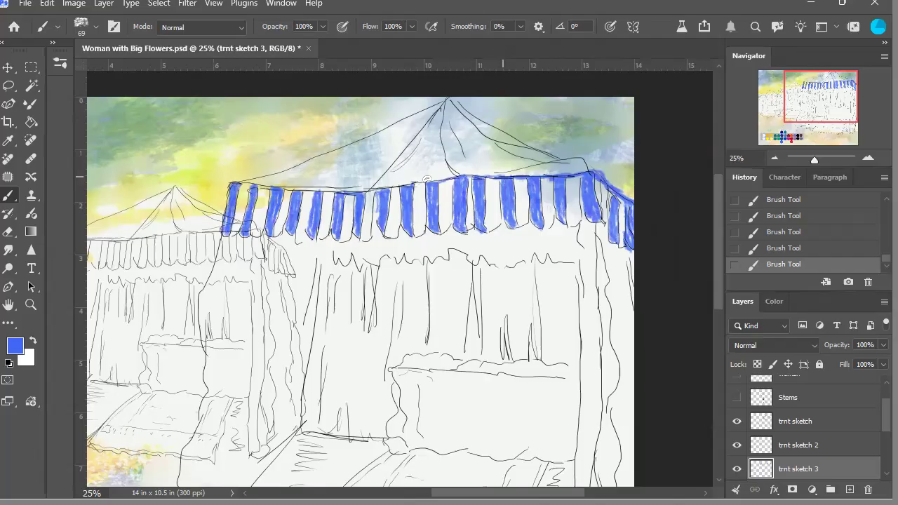
pyautogui.moveTo(397, 191)
pyautogui.mouseDown()
pyautogui.moveTo(461, 183)
pyautogui.moveTo(435, 188)
pyautogui.mouseUp()
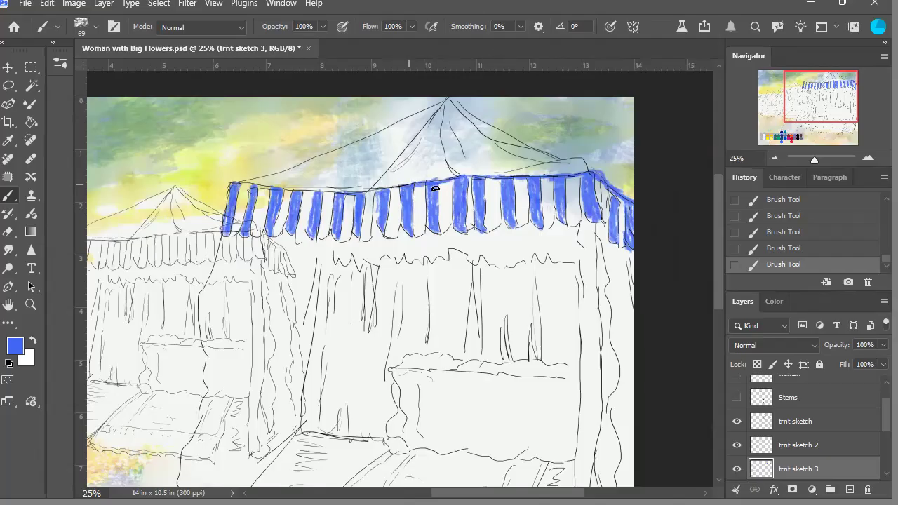
pyautogui.moveTo(379, 196)
pyautogui.mouseDown()
pyautogui.moveTo(420, 190)
pyautogui.moveTo(340, 192)
pyautogui.moveTo(379, 192)
pyautogui.moveTo(306, 204)
pyautogui.moveTo(309, 195)
pyautogui.moveTo(334, 195)
pyautogui.moveTo(299, 194)
pyautogui.moveTo(360, 197)
pyautogui.moveTo(237, 188)
pyautogui.moveTo(315, 195)
pyautogui.mouseUp()
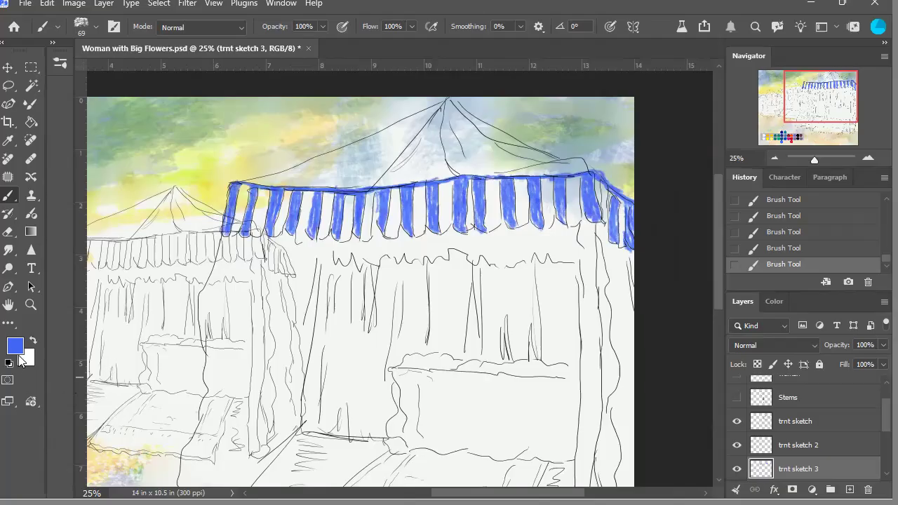
# Step: Sample off-white as the foreground color and return to the large awning with the Brush tool
pyautogui.press('i')
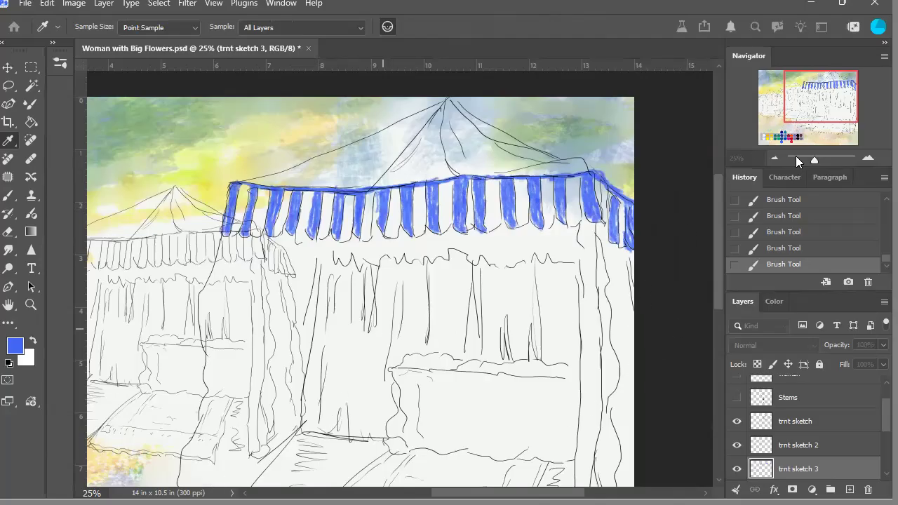
pyautogui.press('b')
pyautogui.moveTo(601, 365)
pyautogui.mouseDown()
pyautogui.moveTo(629, 184)
pyautogui.moveTo(644, 181)
pyautogui.mouseUp()
pyautogui.moveTo(796, 131); pyautogui.dragTo(771, 139)
pyautogui.press('i')
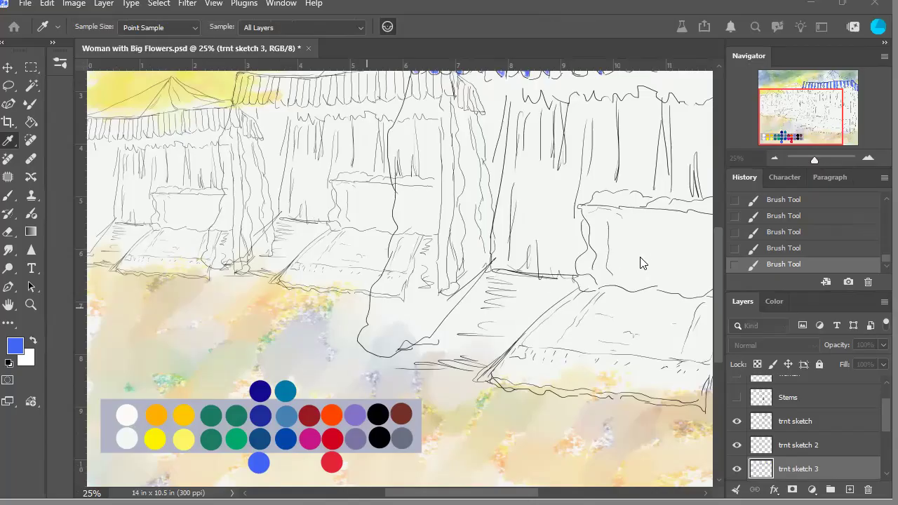
pyautogui.click(687, 259)
pyautogui.press('b')
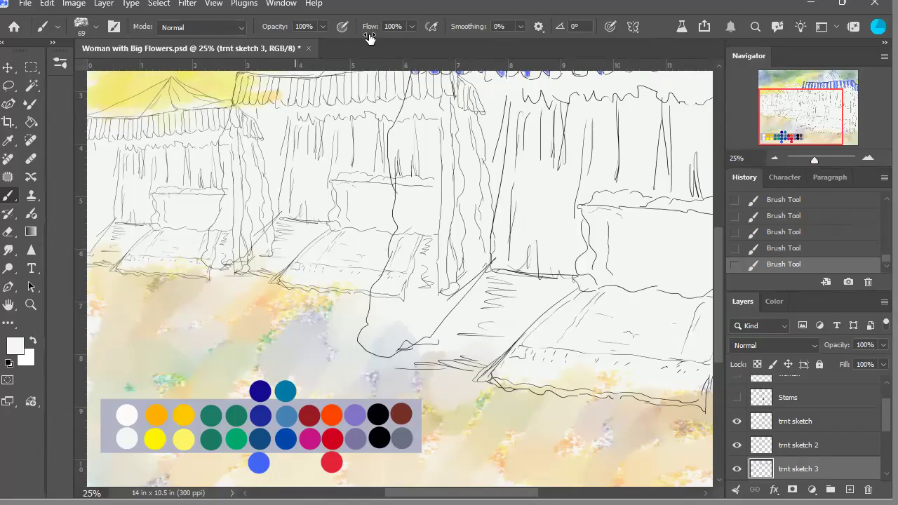
pyautogui.moveTo(812, 120); pyautogui.dragTo(821, 96)
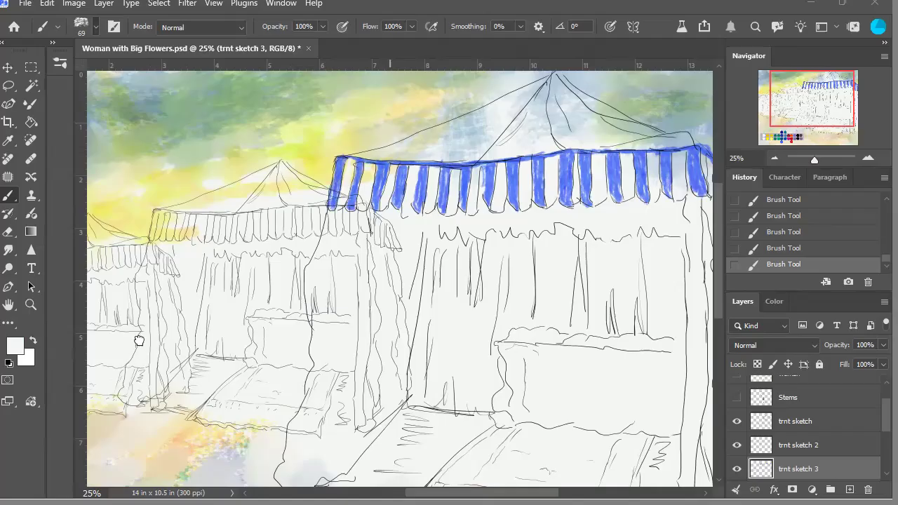
# Step: Switch to a round brush tip at size 59 and revert the last stroke at the large awning
pyautogui.press('.')
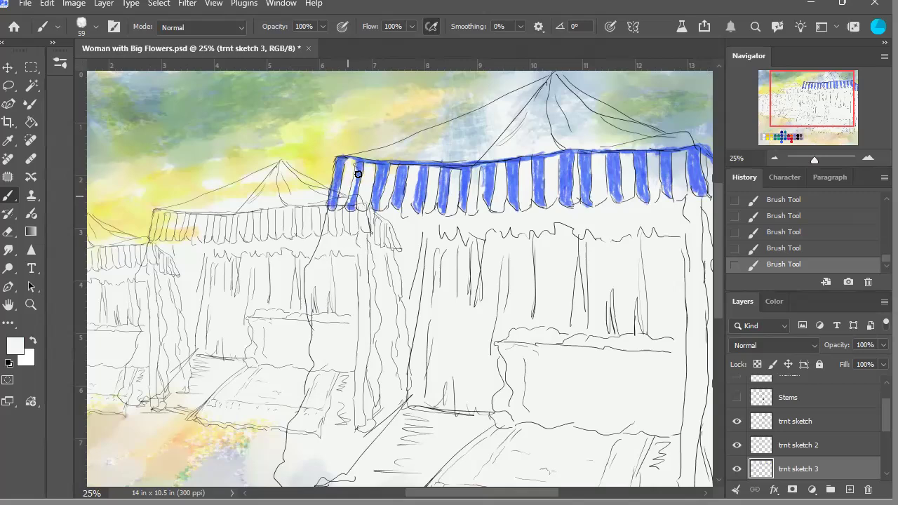
pyautogui.click(784, 248)
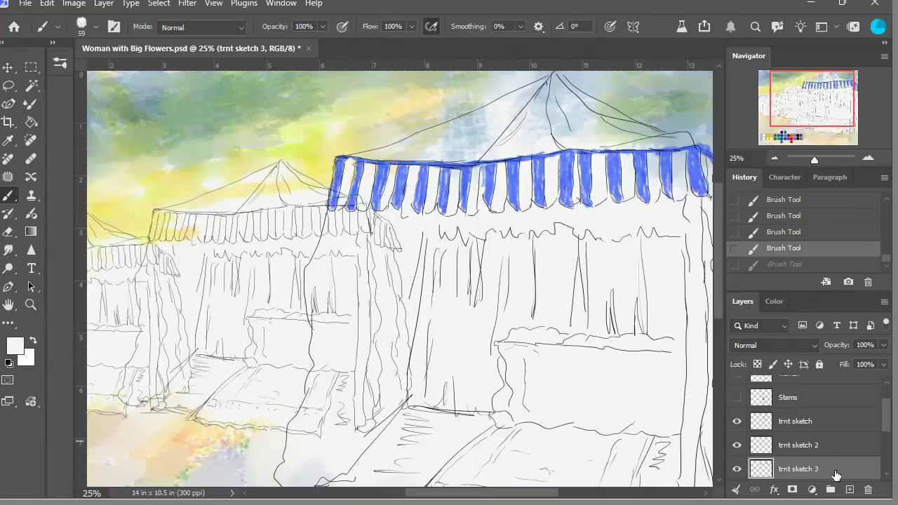
# Step: Toggle the trnt sketch 2 layer off and on, and add a new layer directly above Sky
pyautogui.click(742, 447)
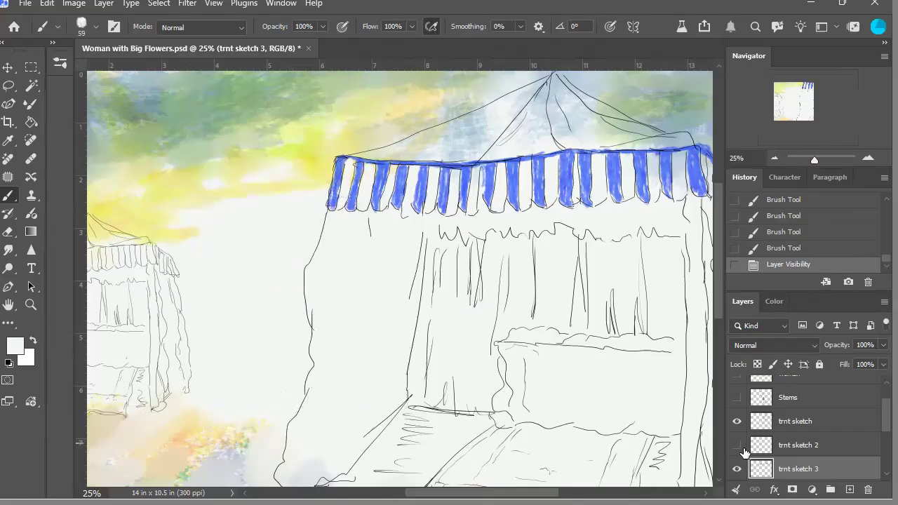
pyautogui.click(743, 449)
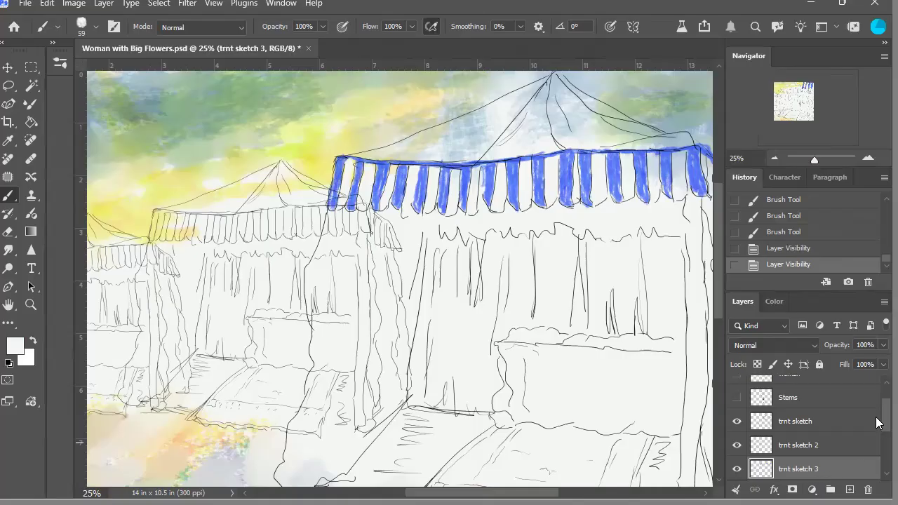
pyautogui.scroll(-2, 878, 420)
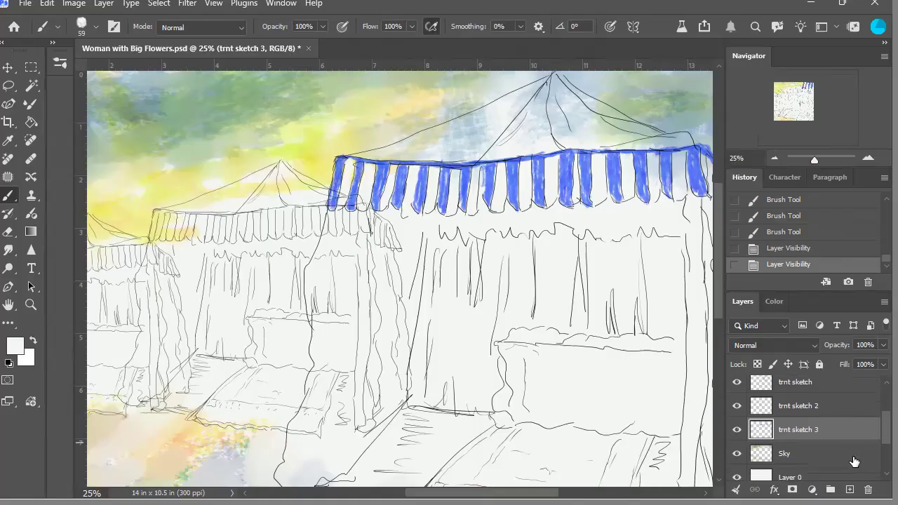
pyautogui.click(854, 461)
pyautogui.click(850, 489)
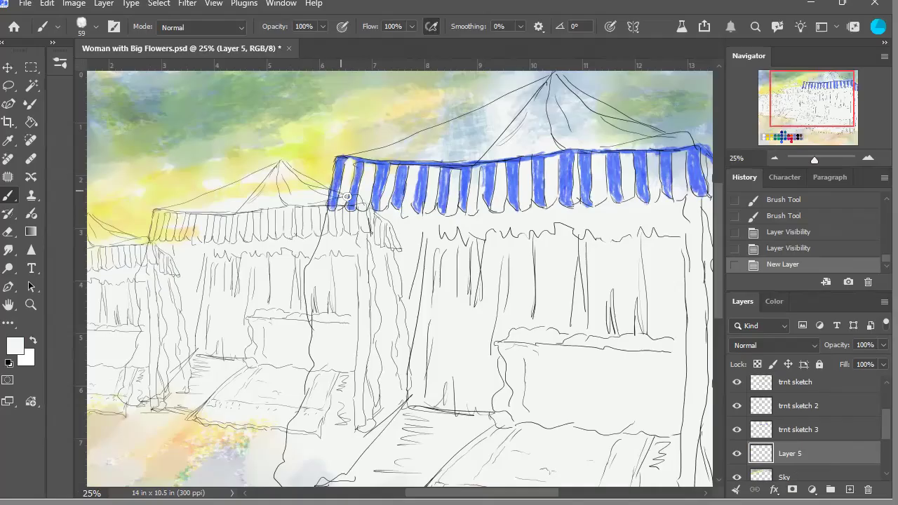
# Step: Dab off-white on the new layer around the lower ends of the large awning's first two blue stripes at 50% zoom
pyautogui.click(348, 206)
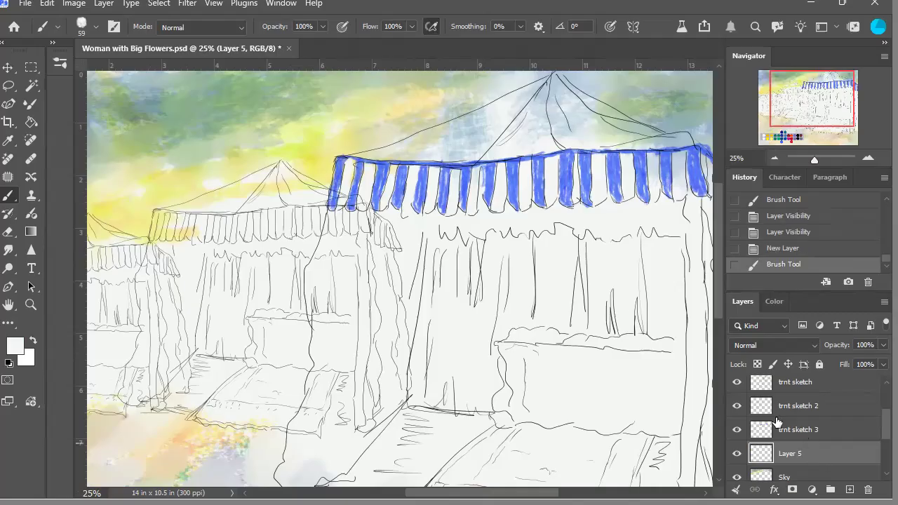
pyautogui.click(869, 159)
pyautogui.click(870, 160)
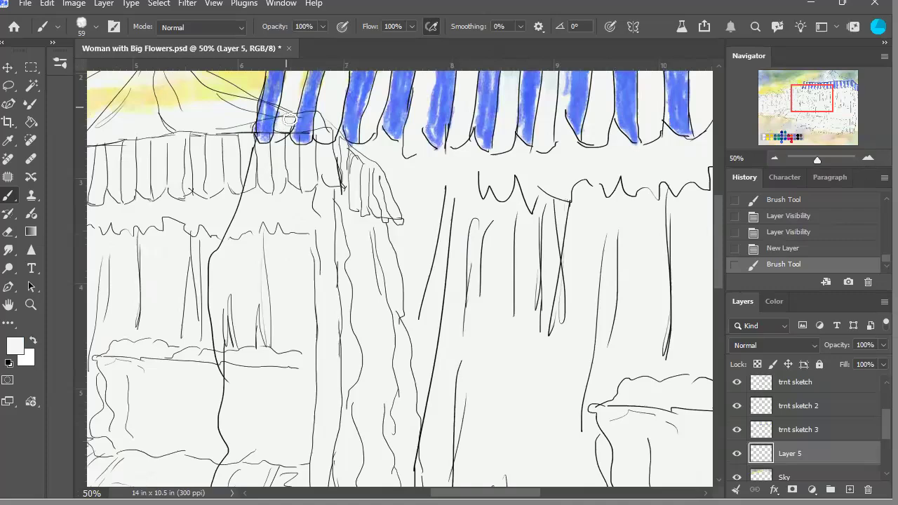
pyautogui.click(292, 114)
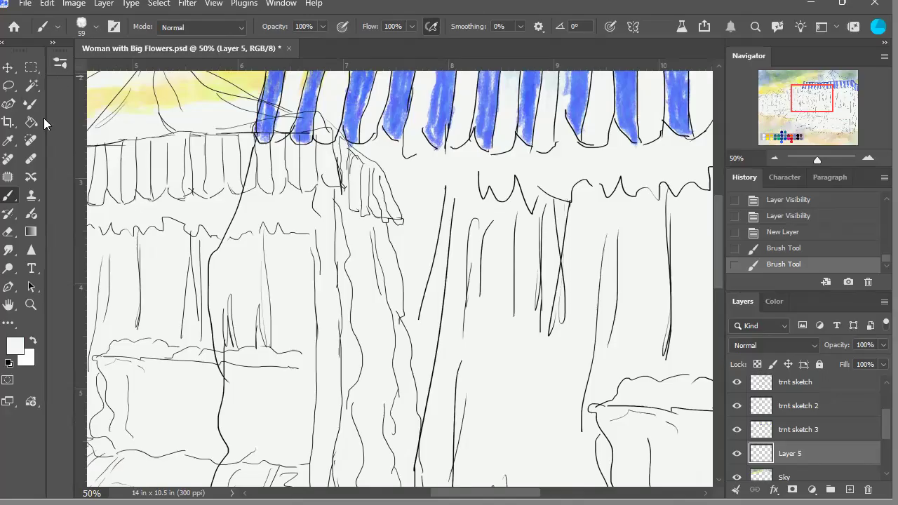
pyautogui.moveTo(273, 126); pyautogui.dragTo(270, 140)
# Step: Make the trnt sketch 3 layer active and paint off-white between the large awning's first two blue stripes
pyautogui.click(813, 431)
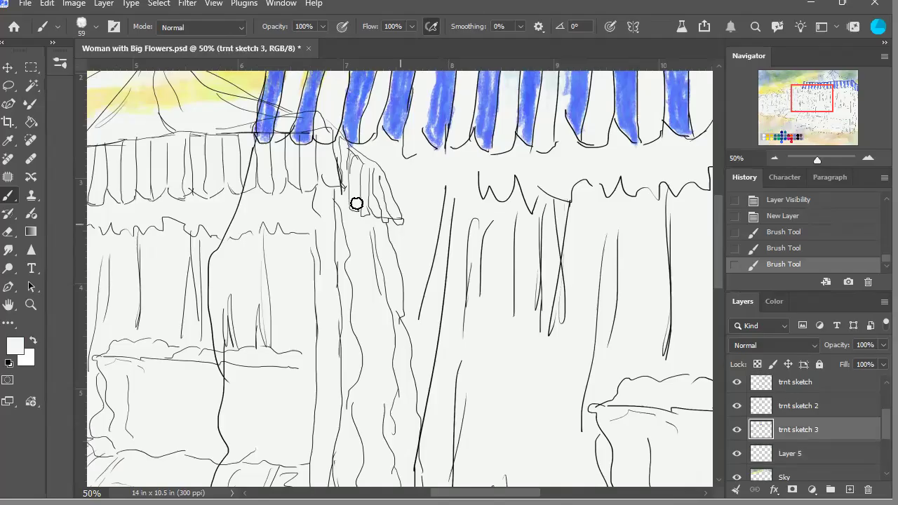
pyautogui.moveTo(279, 88); pyautogui.dragTo(291, 134)
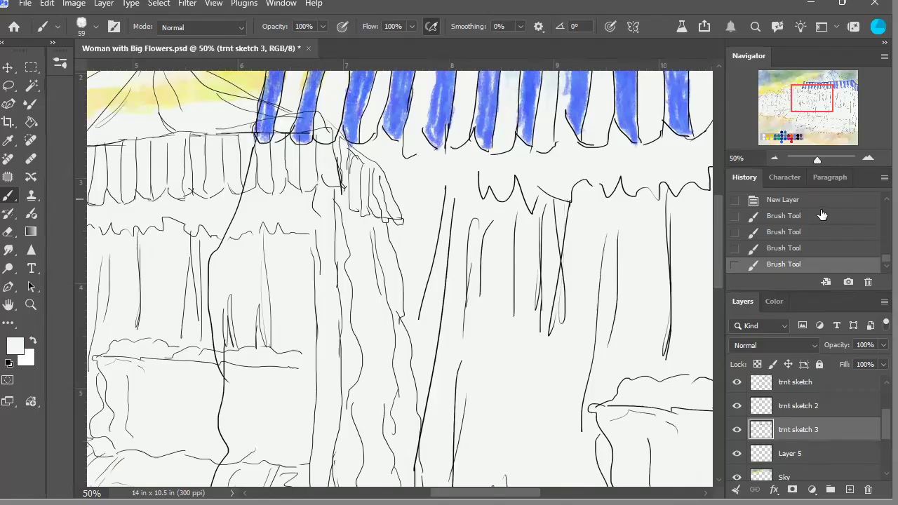
pyautogui.moveTo(812, 107); pyautogui.dragTo(808, 99)
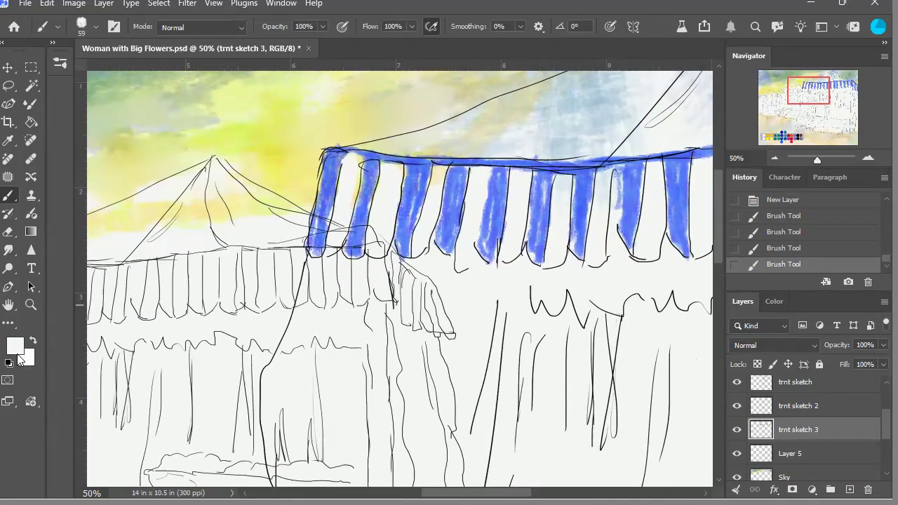
# Step: Switch to a soft round brush at size 78 and stroke off-white between the large awning's first two blue stripes
pyautogui.press('i')
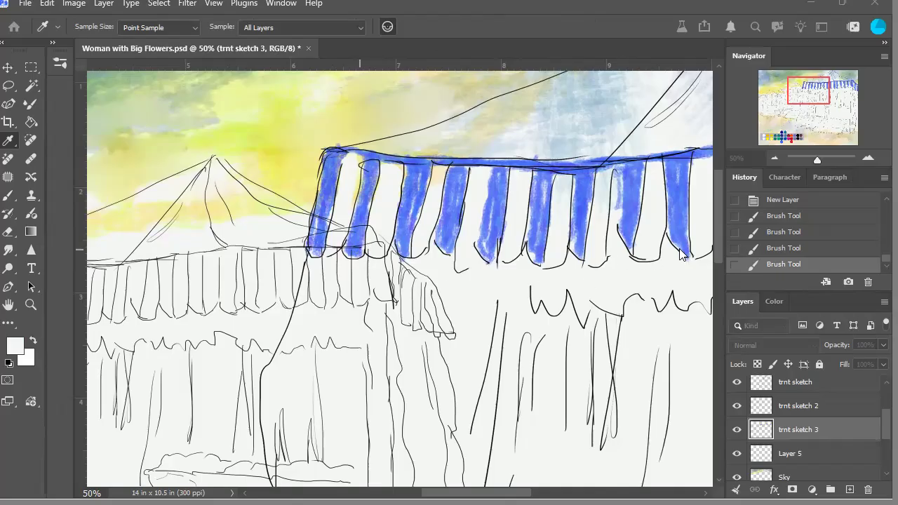
pyautogui.press('b')
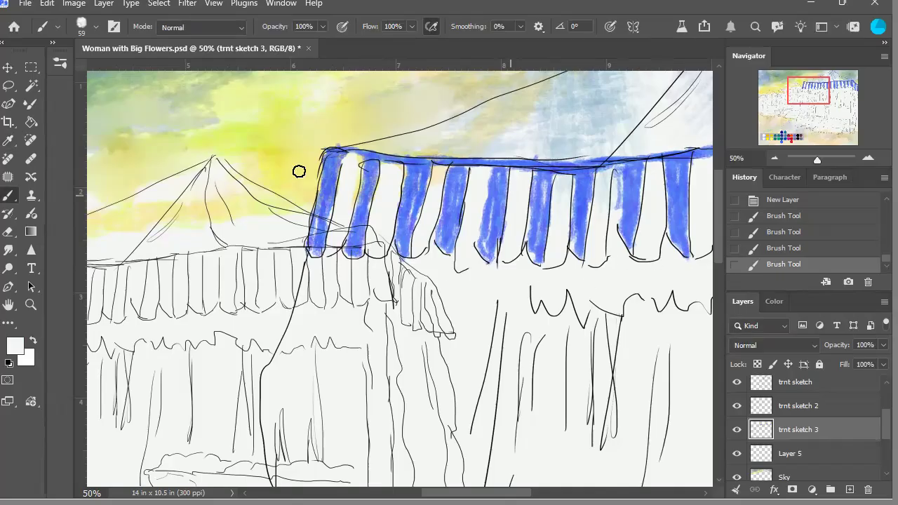
pyautogui.click(8, 68)
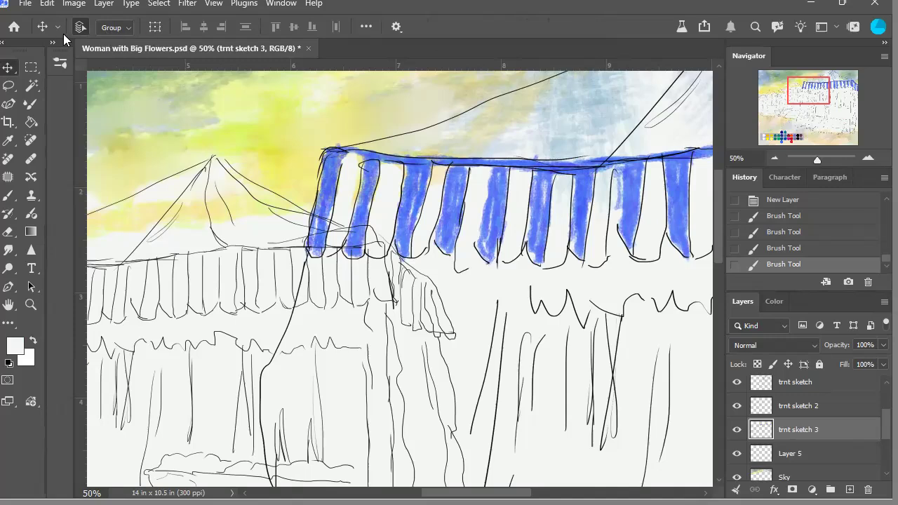
pyautogui.click(9, 197)
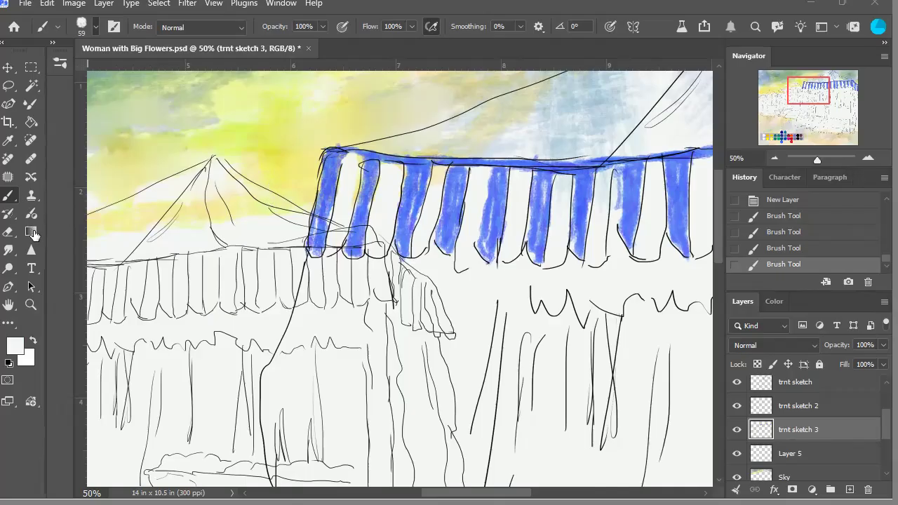
pyautogui.hotkey('shift', 'alt', 'p')
pyautogui.hotkey('shift', '[')
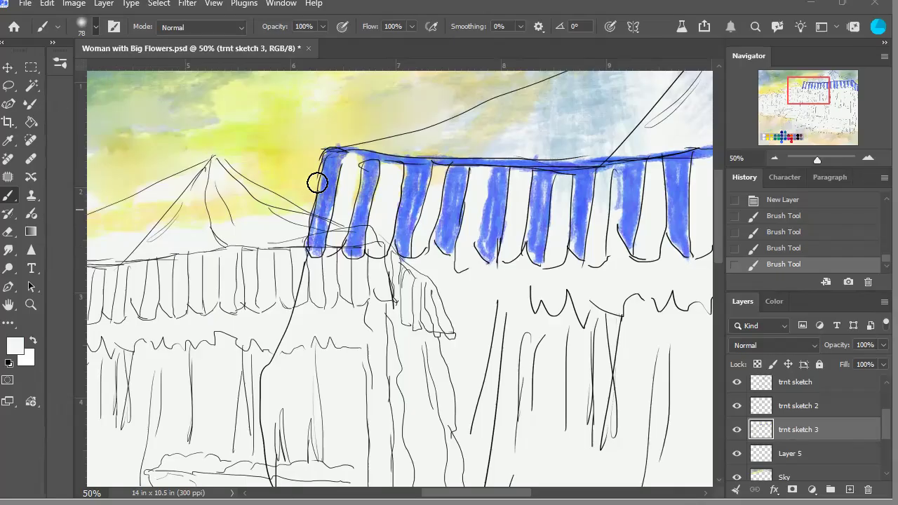
pyautogui.press(']')
pyautogui.press(']')
pyautogui.moveTo(350, 193); pyautogui.dragTo(343, 239)
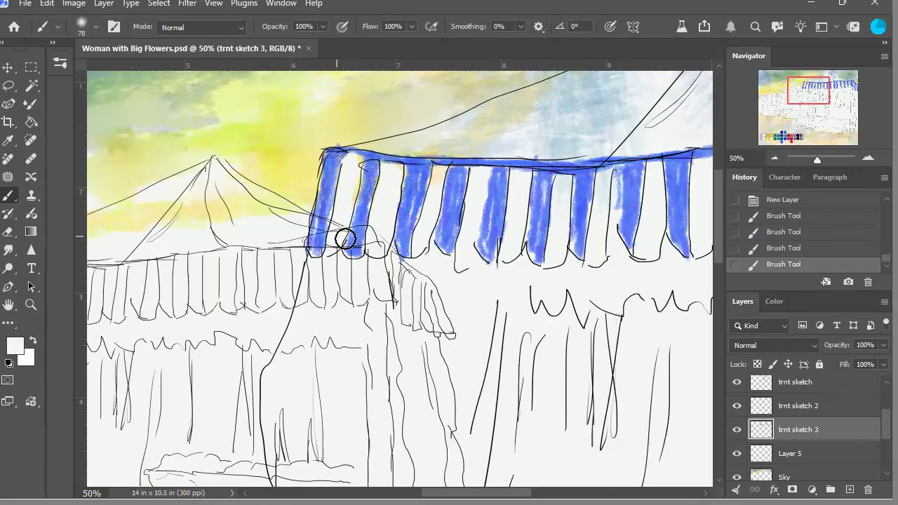
# Step: Delete Layer 5 from the layer stack
pyautogui.click(817, 458)
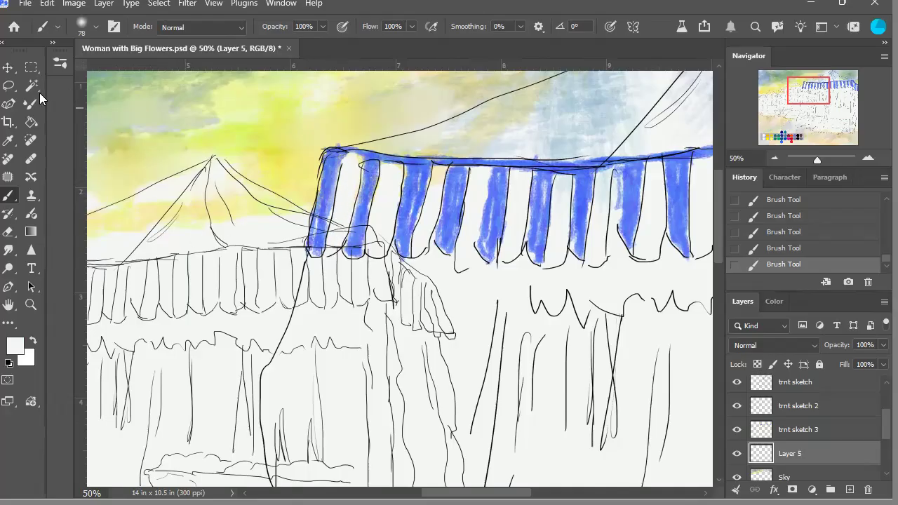
pyautogui.click(8, 67)
pyautogui.moveTo(817, 103); pyautogui.dragTo(823, 109)
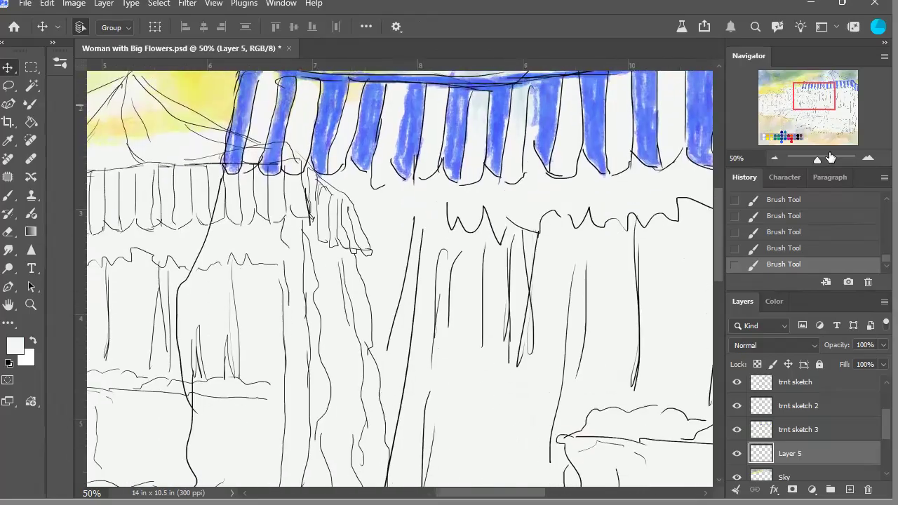
pyautogui.moveTo(870, 461); pyautogui.dragTo(869, 489)
# Step: Toggle the visibility of the trnt sketch 3, trnt sketch 2 and trnt sketch layers to check their contents, leaving trnt sketch 2 hidden
pyautogui.click(819, 432)
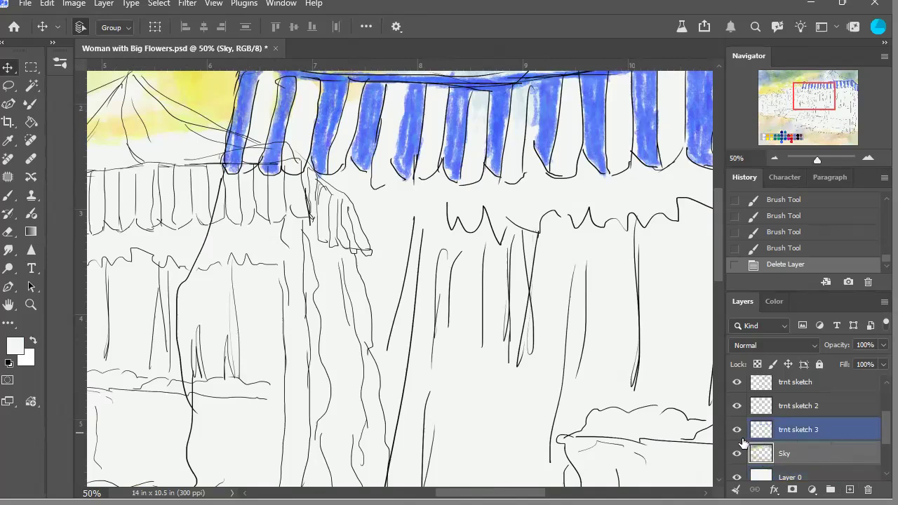
pyautogui.click(741, 433)
pyautogui.click(738, 431)
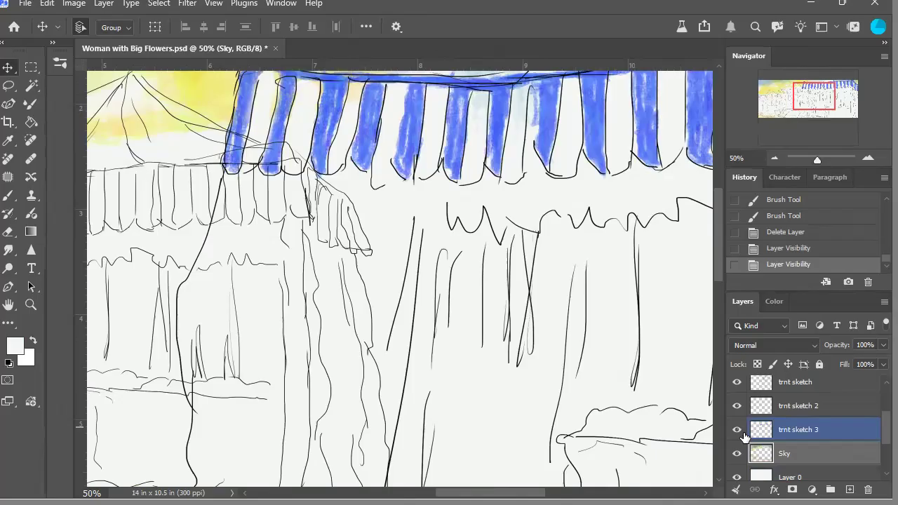
pyautogui.click(738, 407)
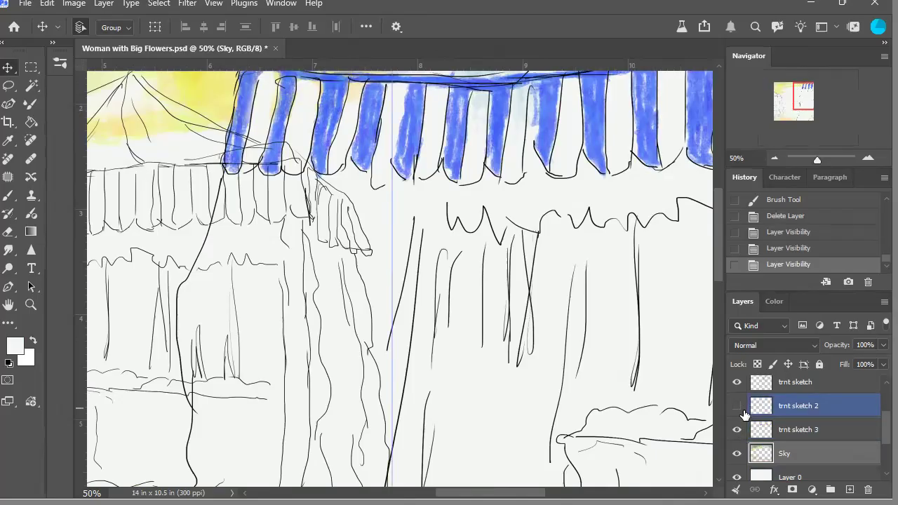
pyautogui.click(738, 407)
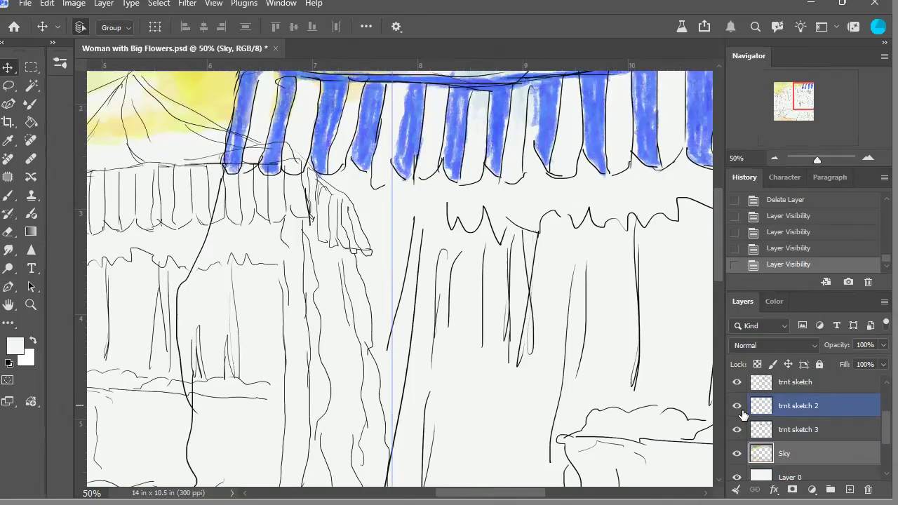
pyautogui.click(738, 408)
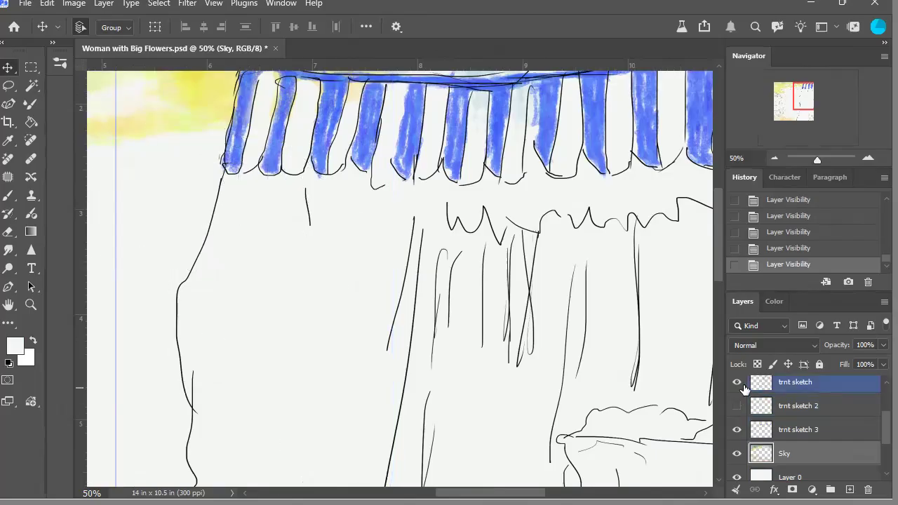
pyautogui.click(738, 383)
pyautogui.click(738, 383)
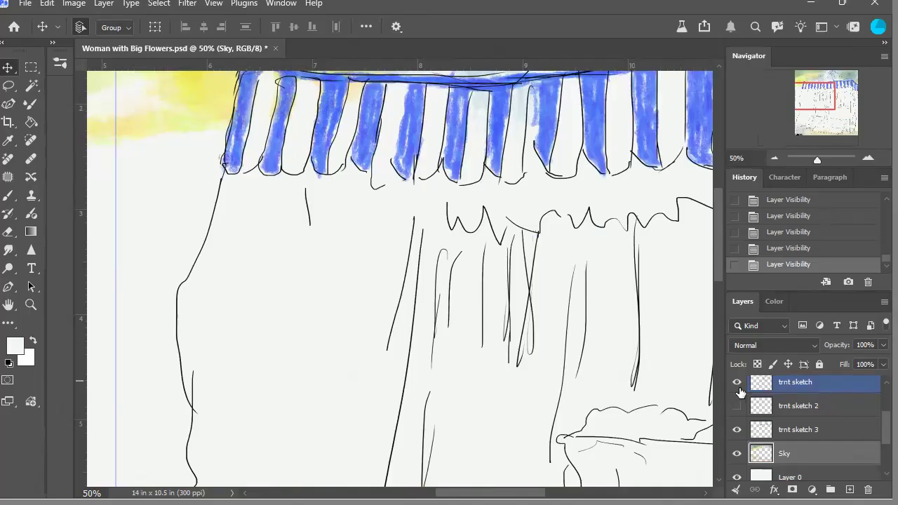
# Step: Toggle the Sky layer off and on, and make trnt sketch 3 active and check its artwork the same way
pyautogui.click(817, 438)
pyautogui.click(796, 453)
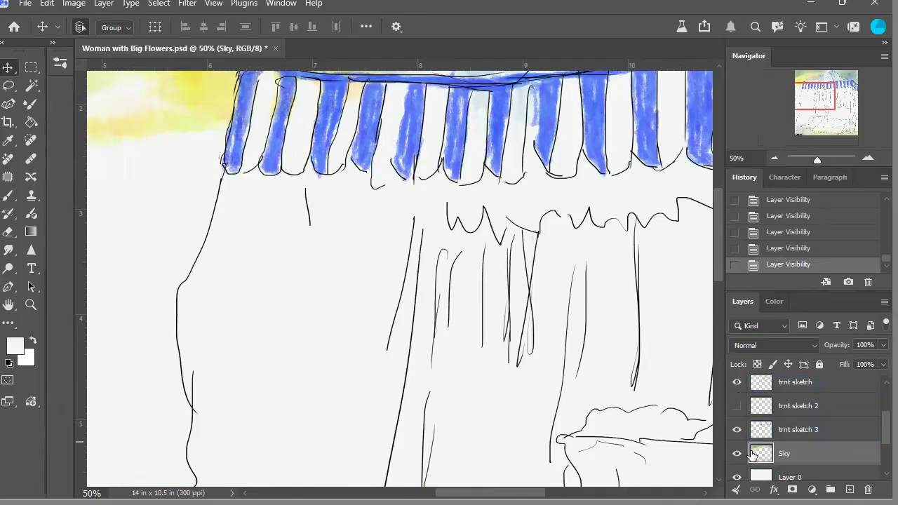
pyautogui.click(737, 454)
pyautogui.click(737, 454)
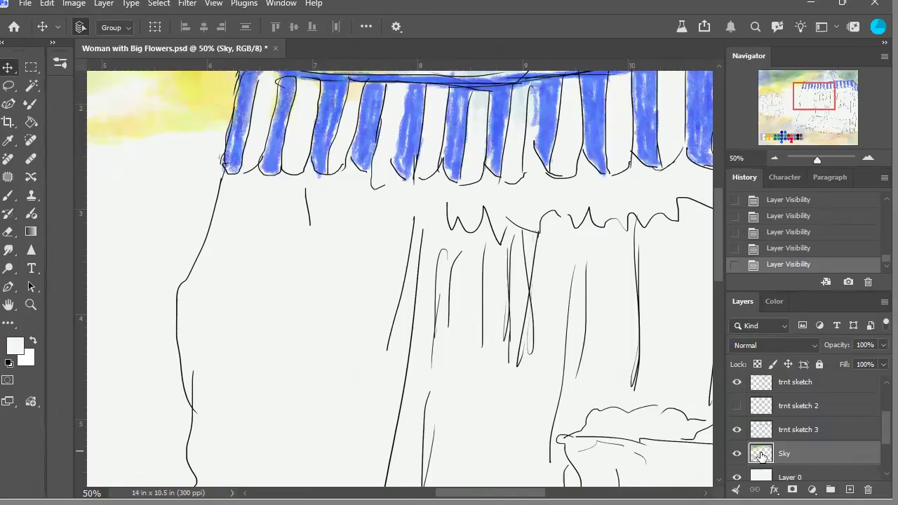
pyautogui.click(772, 435)
pyautogui.click(737, 430)
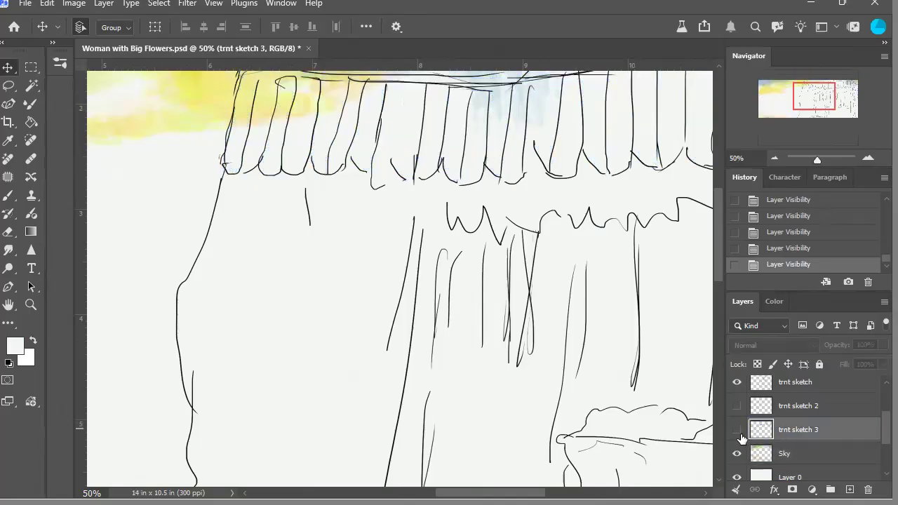
pyautogui.click(736, 430)
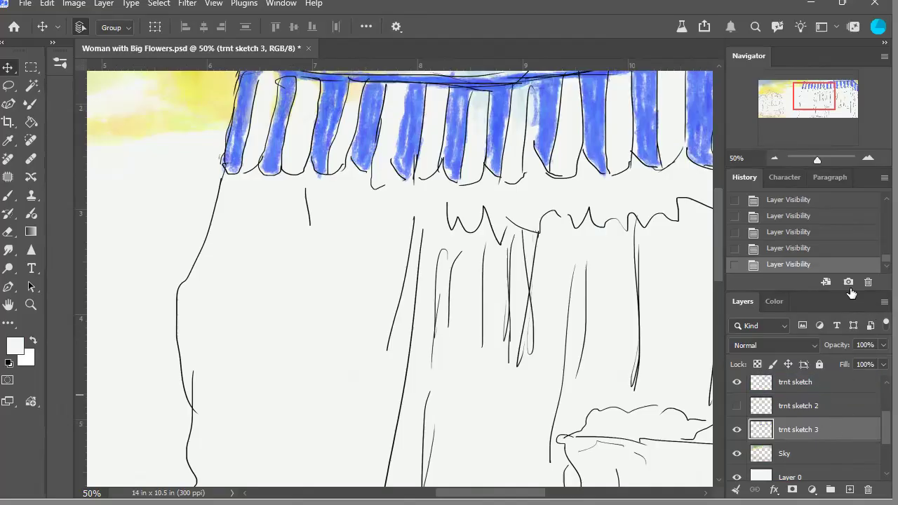
# Step: Check the large tent at 25% zoom by toggling the trnt sketch 3 and trnt sketch 2 layers on and off
pyautogui.click(779, 163)
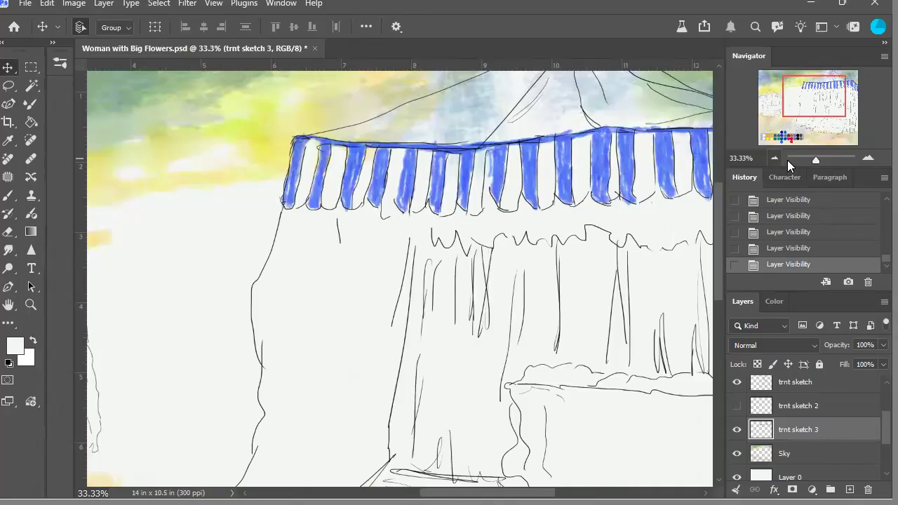
pyautogui.moveTo(805, 114); pyautogui.dragTo(821, 122)
pyautogui.click(777, 161)
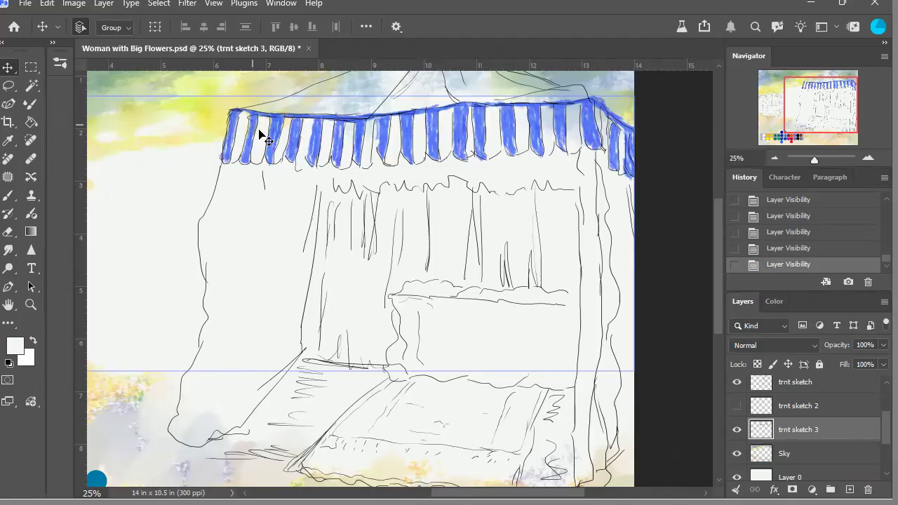
pyautogui.click(738, 431)
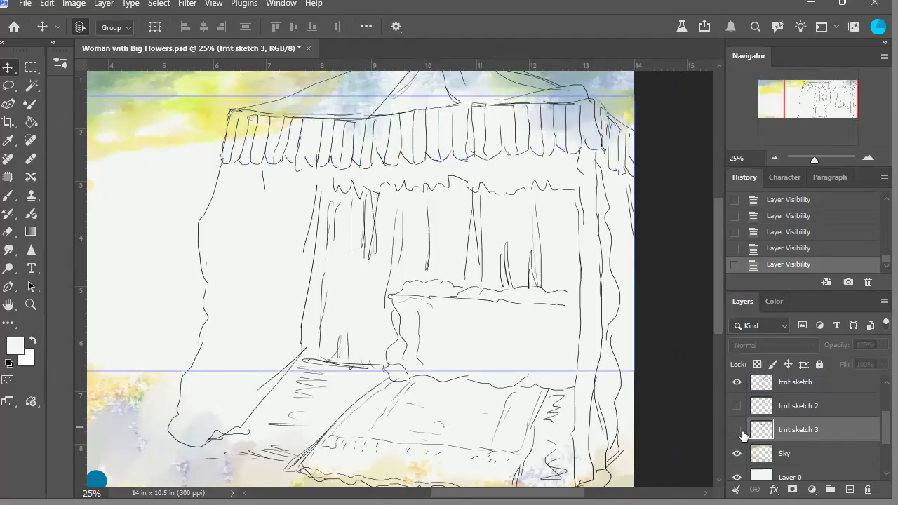
pyautogui.click(738, 430)
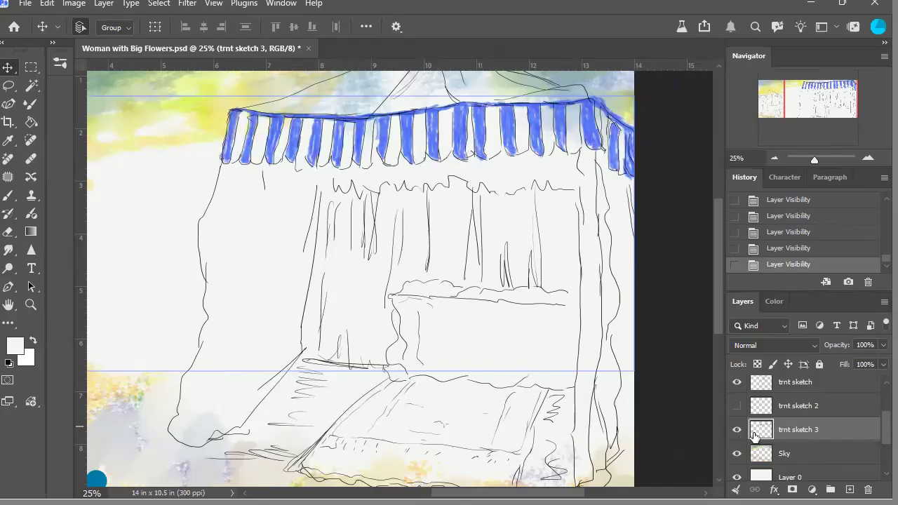
pyautogui.click(742, 410)
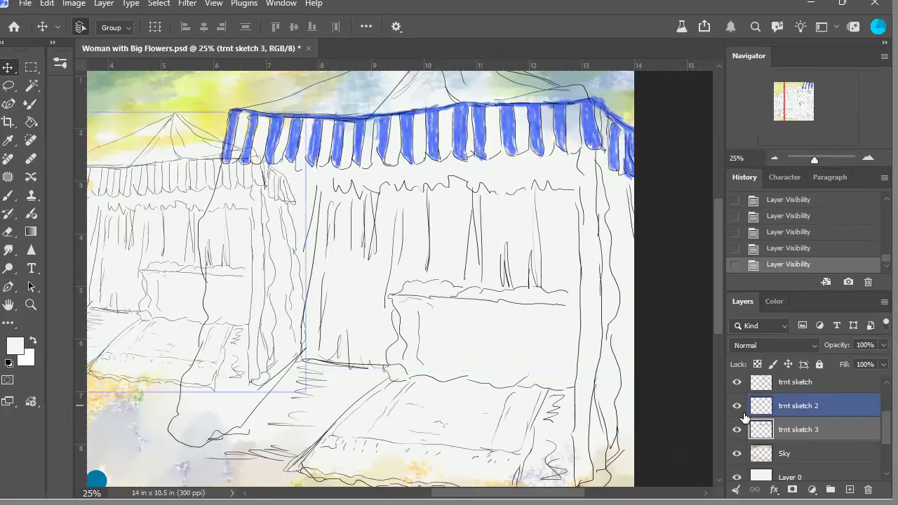
pyautogui.click(742, 413)
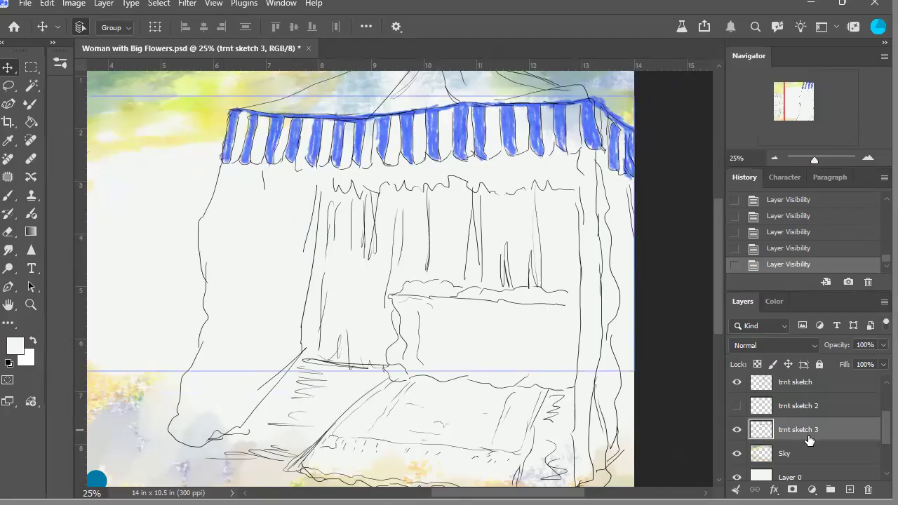
pyautogui.click(737, 430)
pyautogui.click(737, 430)
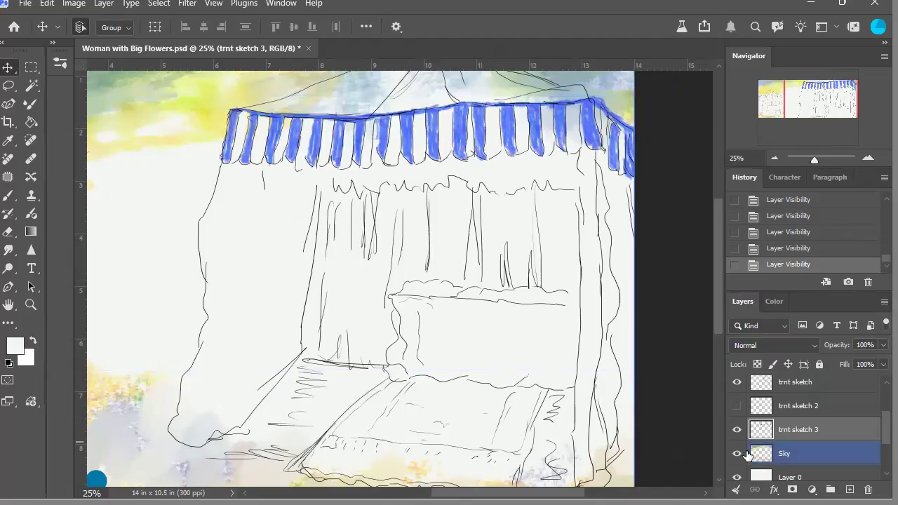
# Step: Toggle the trnt sketch layer to compare the line work, show trnt sketch 2 again, and make trnt sketch active
pyautogui.click(737, 384)
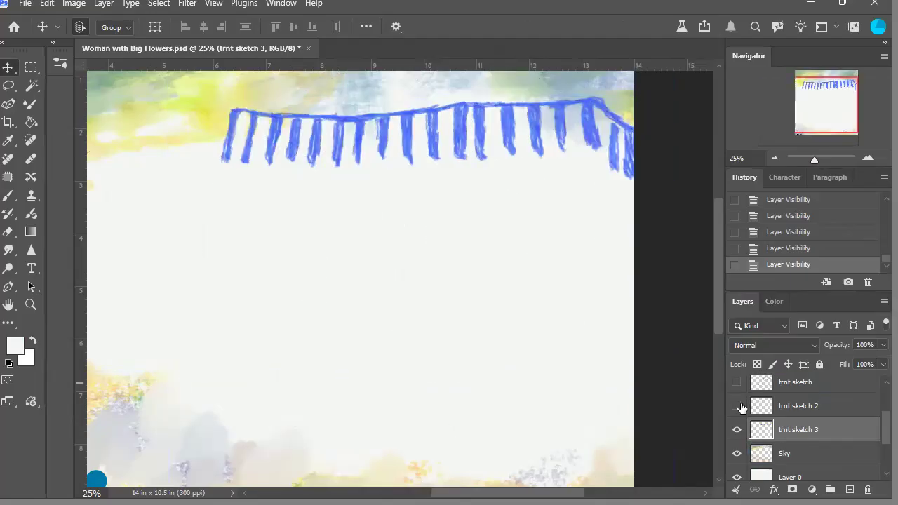
pyautogui.click(738, 389)
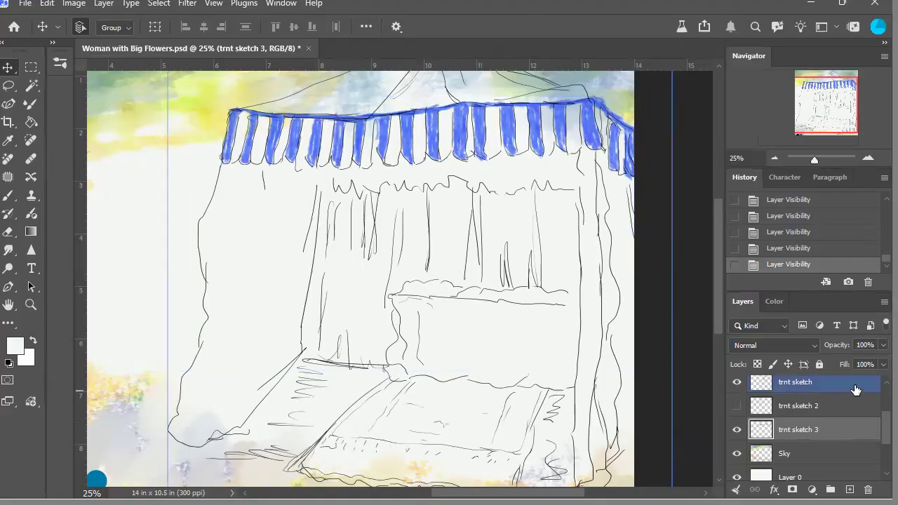
pyautogui.scroll(2, 875, 420)
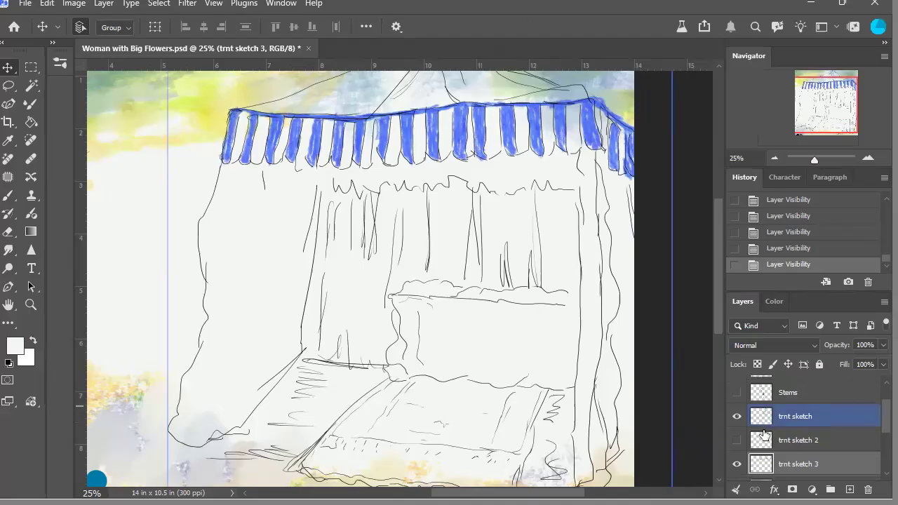
pyautogui.click(736, 440)
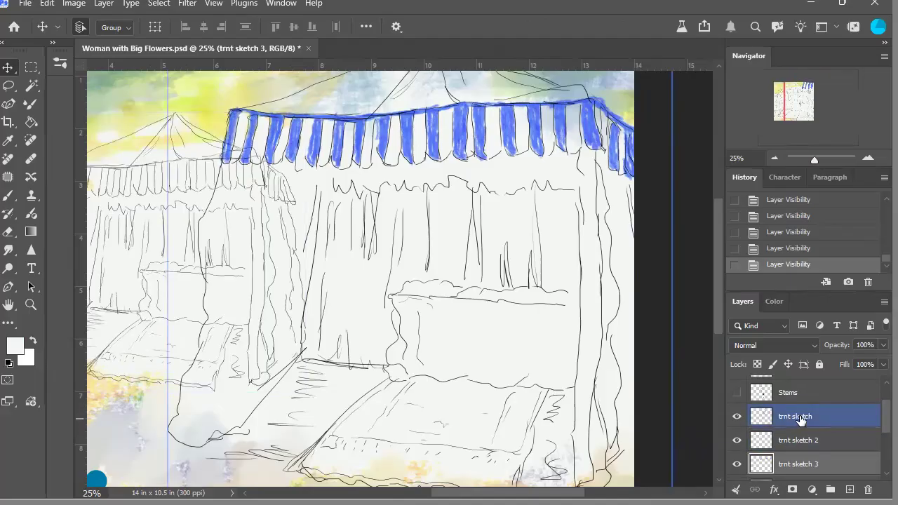
pyautogui.click(744, 425)
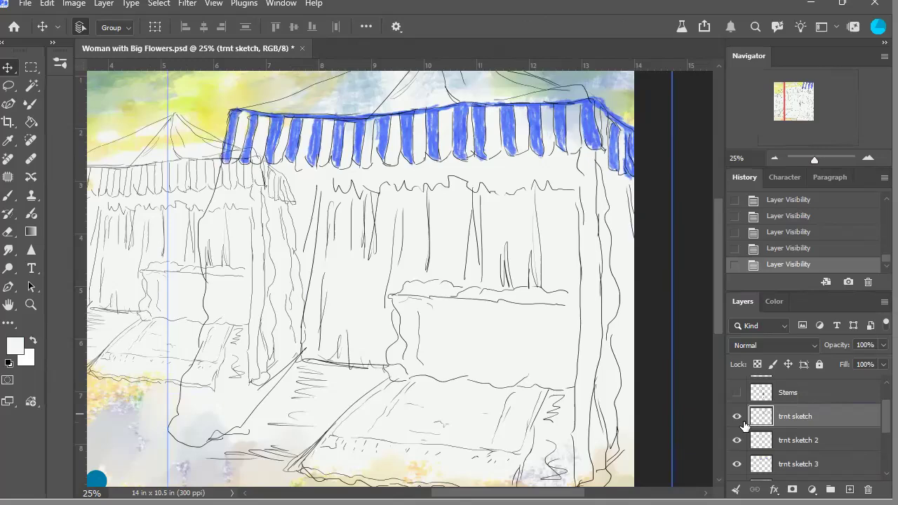
pyautogui.click(737, 416)
pyautogui.click(737, 416)
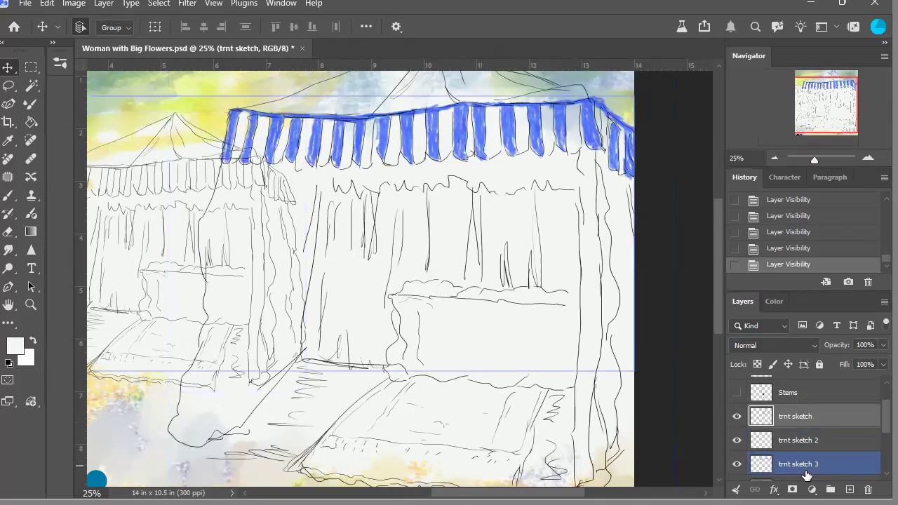
# Step: Move the trnt sketch 3 layer directly above trnt sketch 2, below trnt sketch
pyautogui.click(805, 469)
pyautogui.moveTo(805, 472); pyautogui.dragTo(808, 434)
pyautogui.click(801, 424)
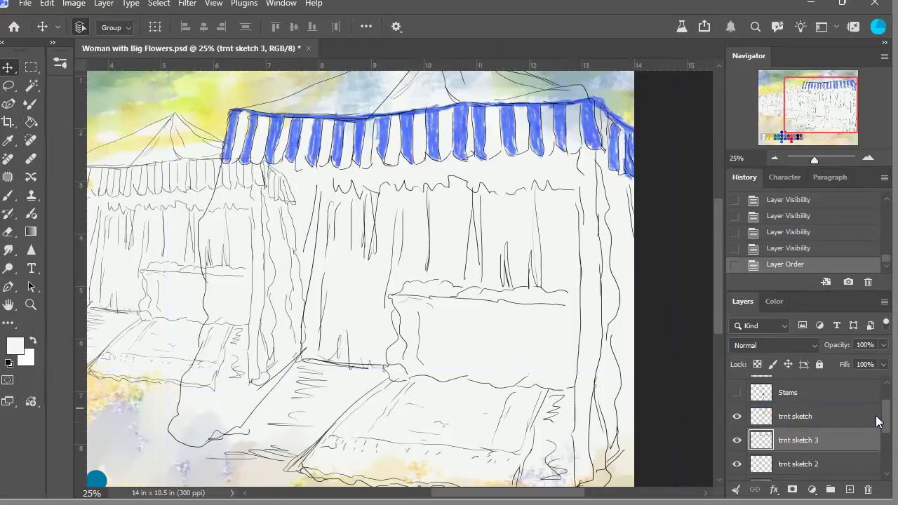
pyautogui.scroll(-1, 880, 426)
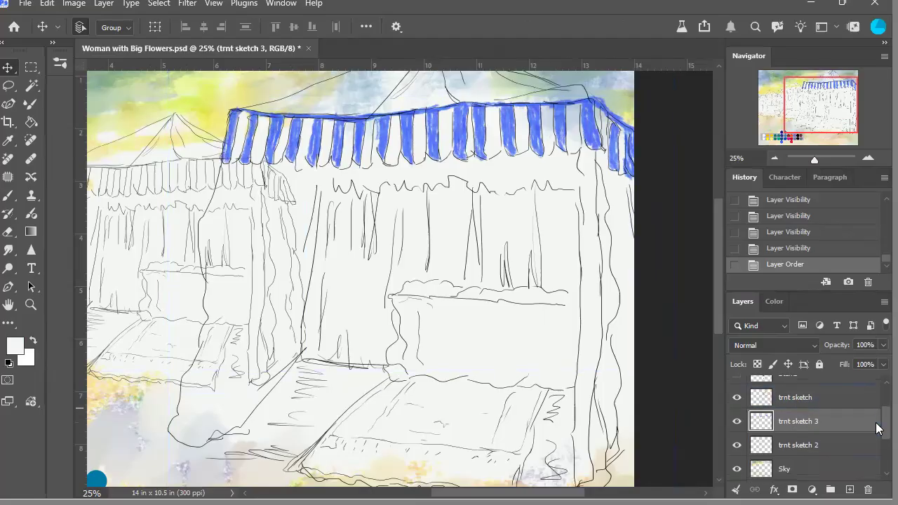
# Step: View the whole illustration at 16.67% and make Layer 0 the active layer
pyautogui.click(775, 158)
pyautogui.click(784, 135)
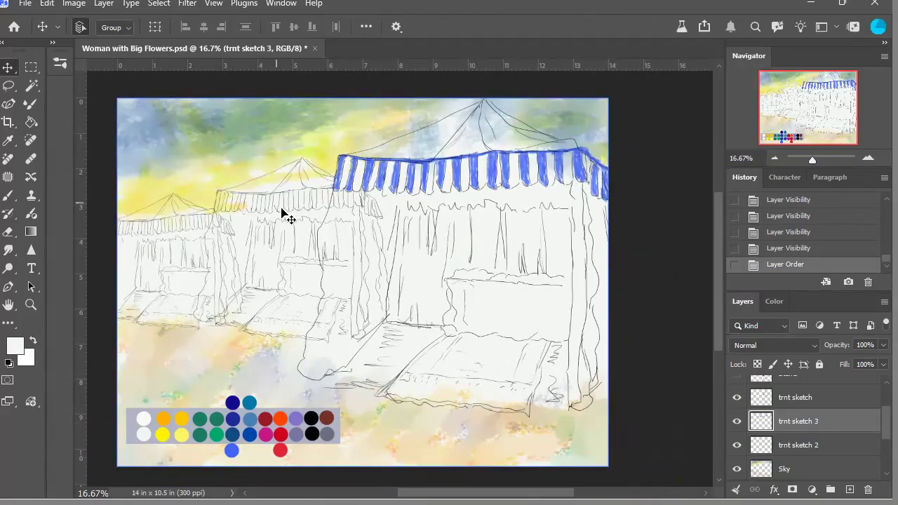
pyautogui.hotkey('alt', ',')
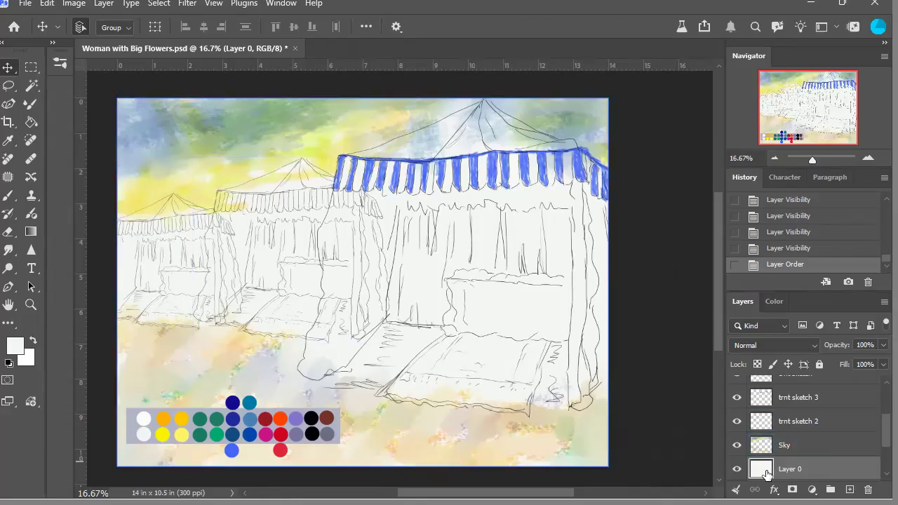
# Step: Toggle the trnt sketch 3 and trnt sketch 2 layers to check which tents each one holds, leaving both hidden
pyautogui.click(737, 397)
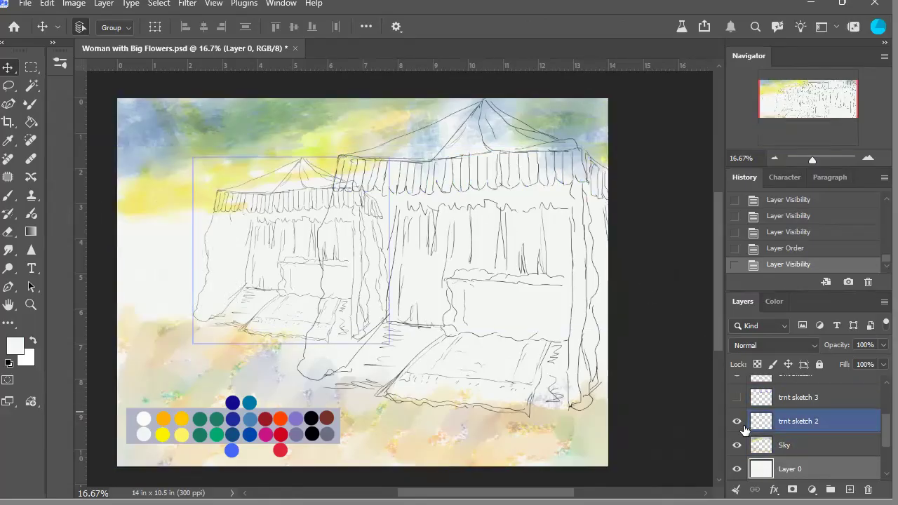
pyautogui.click(737, 422)
pyautogui.click(736, 421)
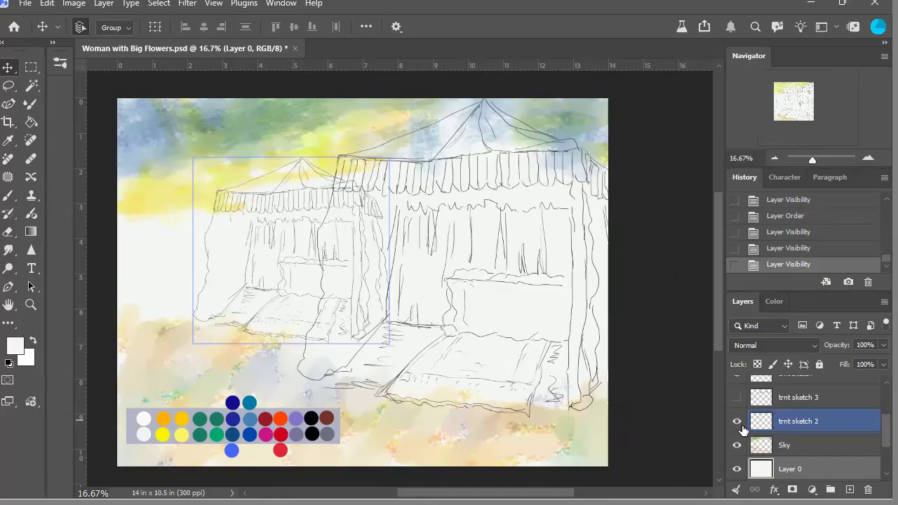
pyautogui.click(736, 421)
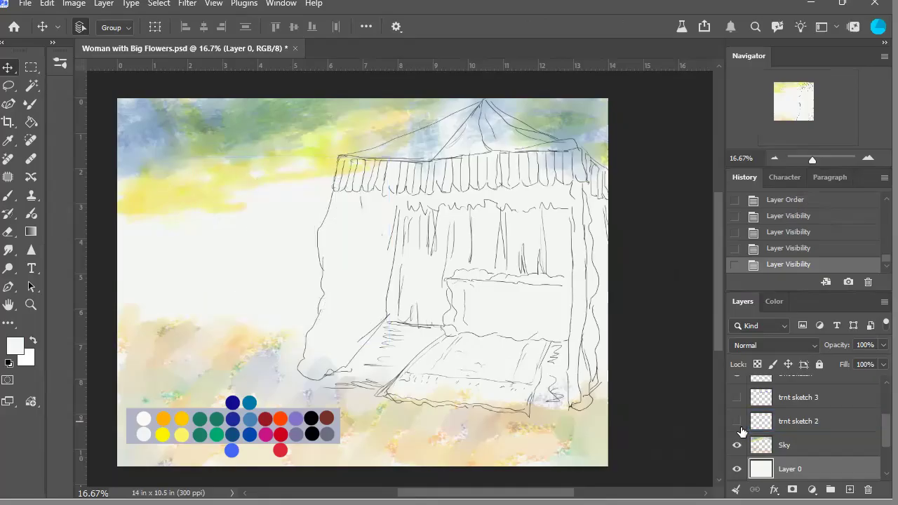
pyautogui.click(736, 421)
pyautogui.click(737, 397)
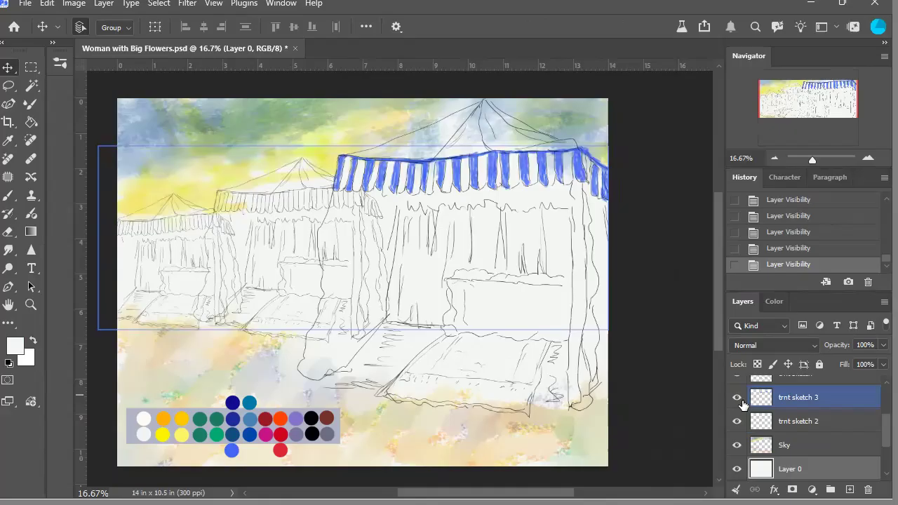
pyautogui.click(737, 398)
pyautogui.click(737, 422)
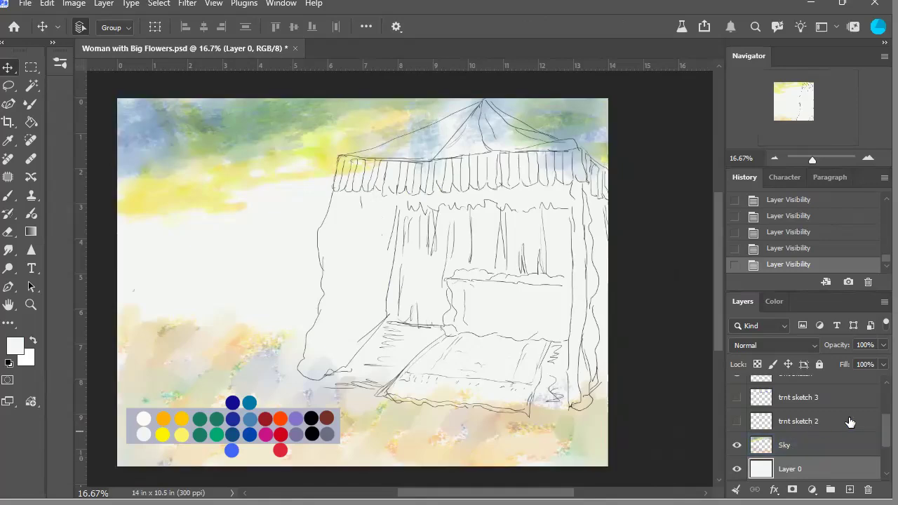
# Step: Revert the illustration to its originally opened state through the document's history
pyautogui.scroll(2, 876, 424)
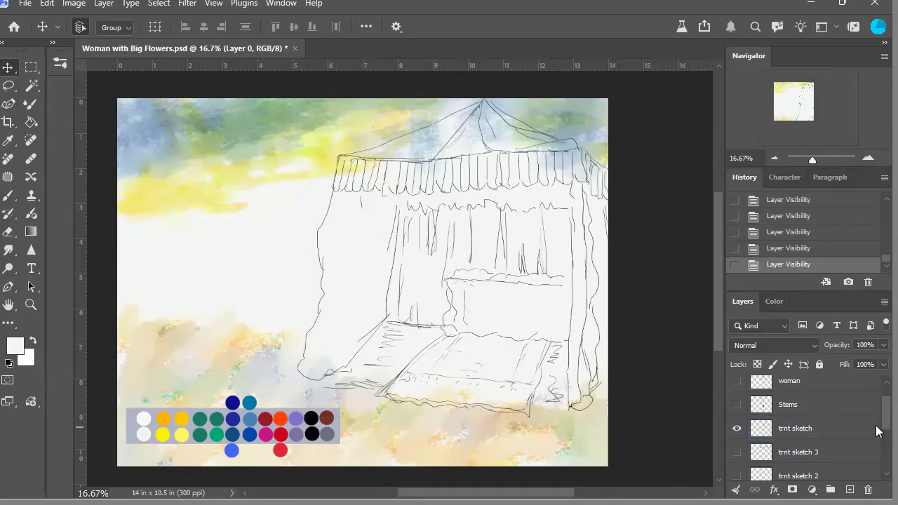
pyautogui.scroll(1, 876, 421)
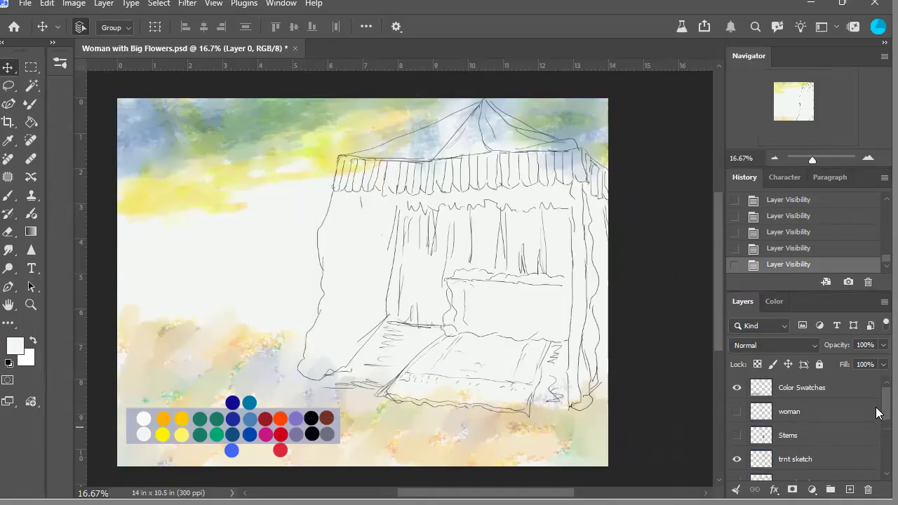
pyautogui.scroll(-1, 876, 413)
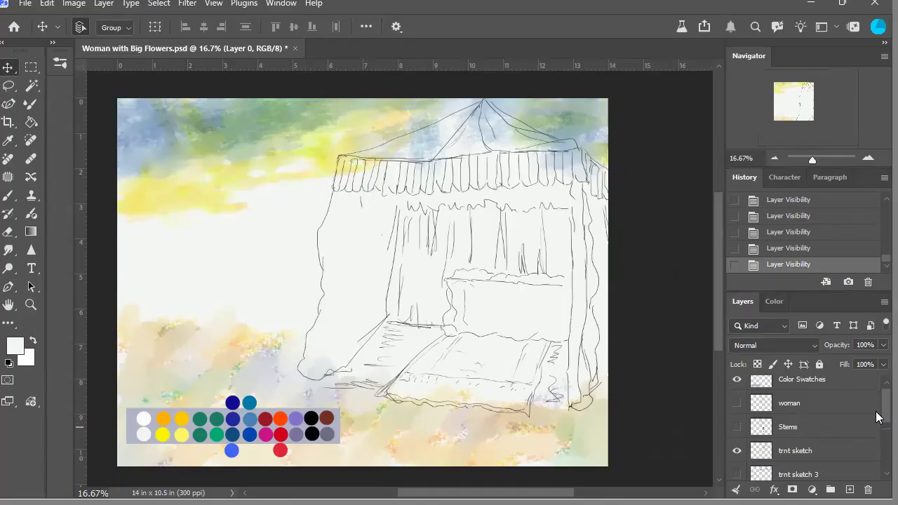
pyautogui.scroll(1, 876, 412)
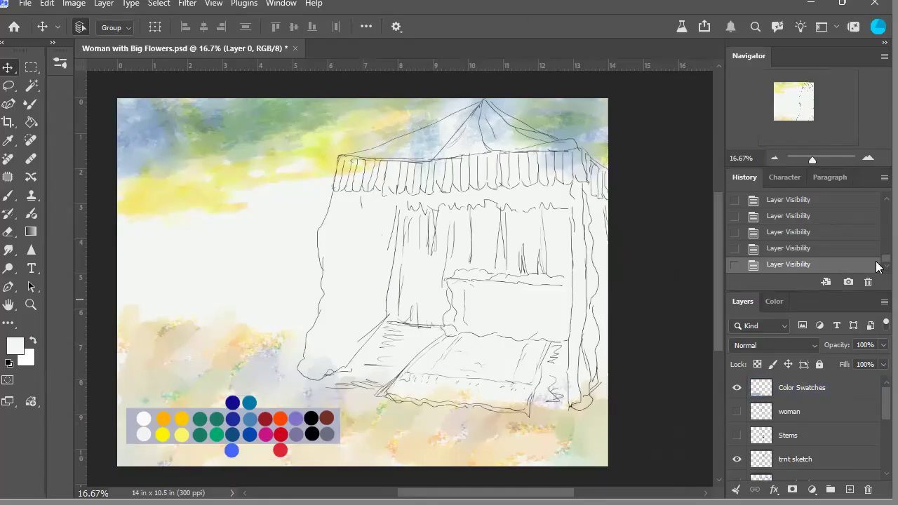
pyautogui.scroll(10, 876, 267)
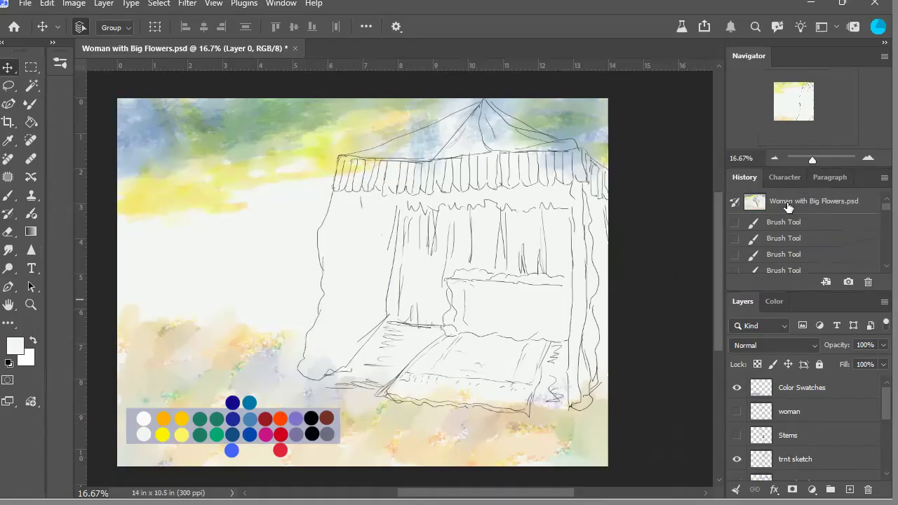
pyautogui.click(798, 208)
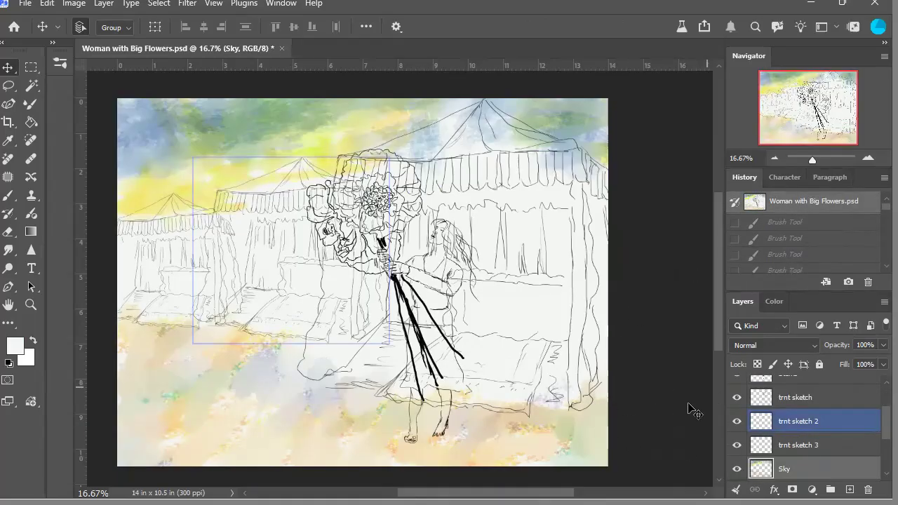
# Step: Look through the reverted file's layer stack, examining the Sketch copy and Stems layers above the tent sketches
pyautogui.hotkey('alt', ']')
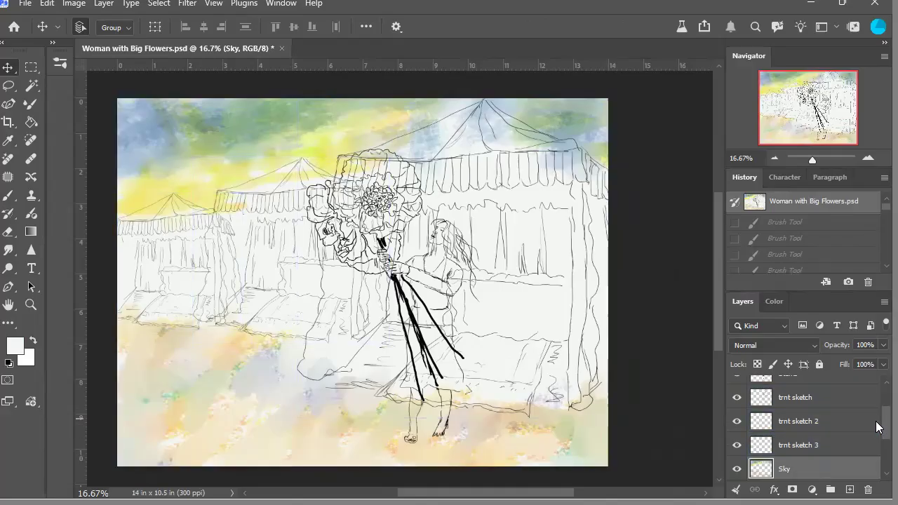
pyautogui.scroll(-1, 876, 431)
pyautogui.scroll(4, 876, 437)
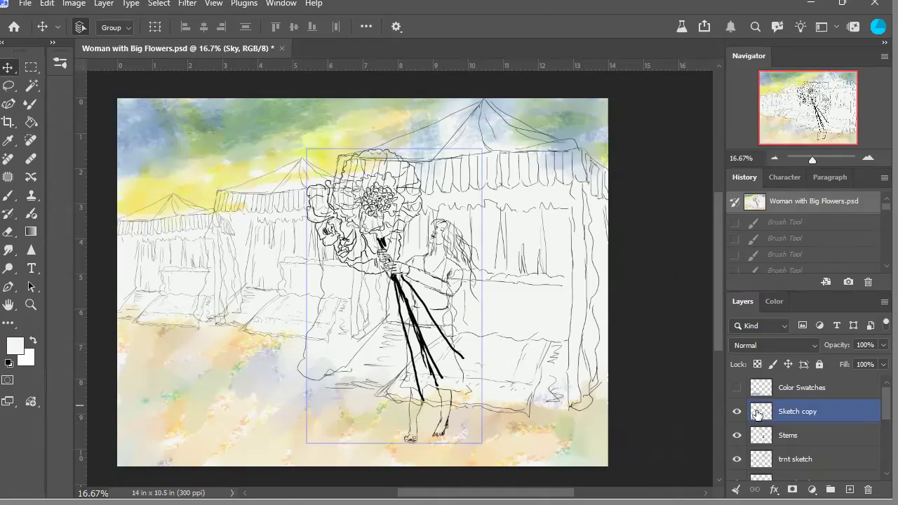
pyautogui.click(768, 412)
pyautogui.click(805, 442)
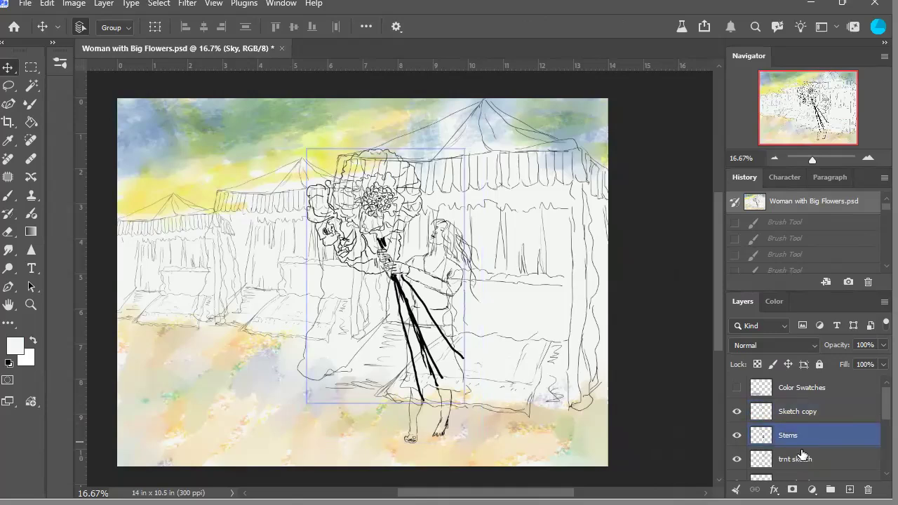
pyautogui.click(761, 421)
pyautogui.click(823, 437)
pyautogui.click(874, 410)
pyautogui.keyDown('ctrl'); pyautogui.click(876, 408); pyautogui.keyUp('ctrl')
pyautogui.scroll(-1, 876, 412)
pyautogui.scroll(1, 876, 414)
pyautogui.click(876, 411)
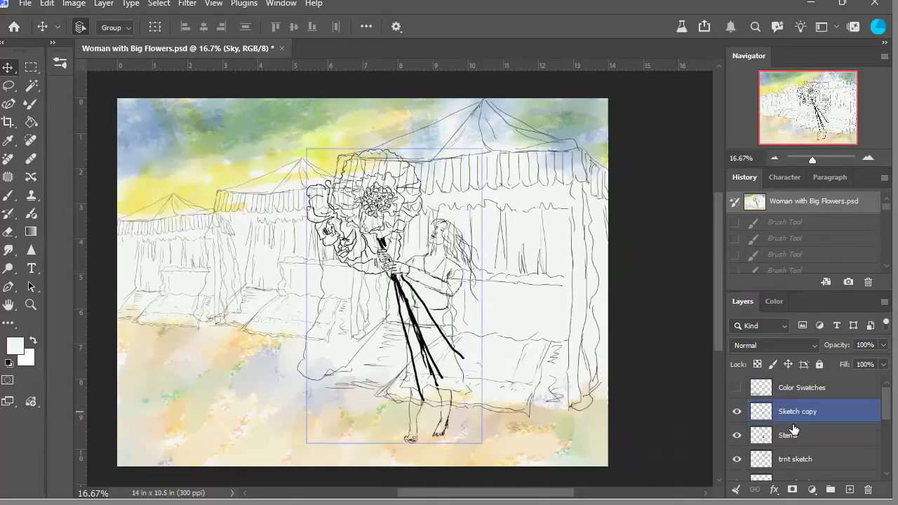
pyautogui.click(881, 429)
pyautogui.keyDown('ctrl'); pyautogui.click(881, 427); pyautogui.keyUp('ctrl')
pyautogui.scroll(-1, 877, 415)
pyautogui.scroll(1, 877, 415)
pyautogui.scroll(-1, 876, 412)
pyautogui.click(876, 410)
pyautogui.click(880, 429)
pyautogui.click(877, 411)
pyautogui.click(862, 431)
pyautogui.click(744, 413)
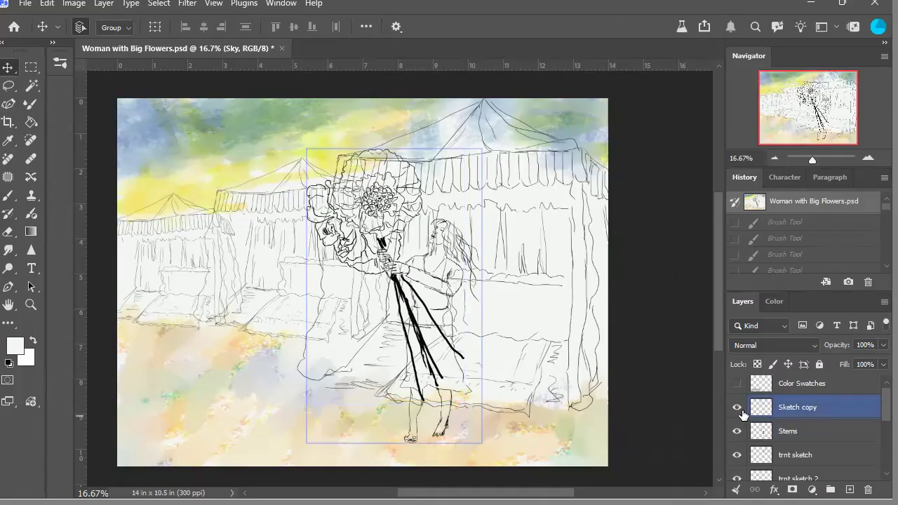
# Step: Check the Sketch copy layer's content by toggling its visibility, and rename the layer as woman
pyautogui.click(737, 408)
pyautogui.click(737, 407)
pyautogui.doubleClick(793, 407)
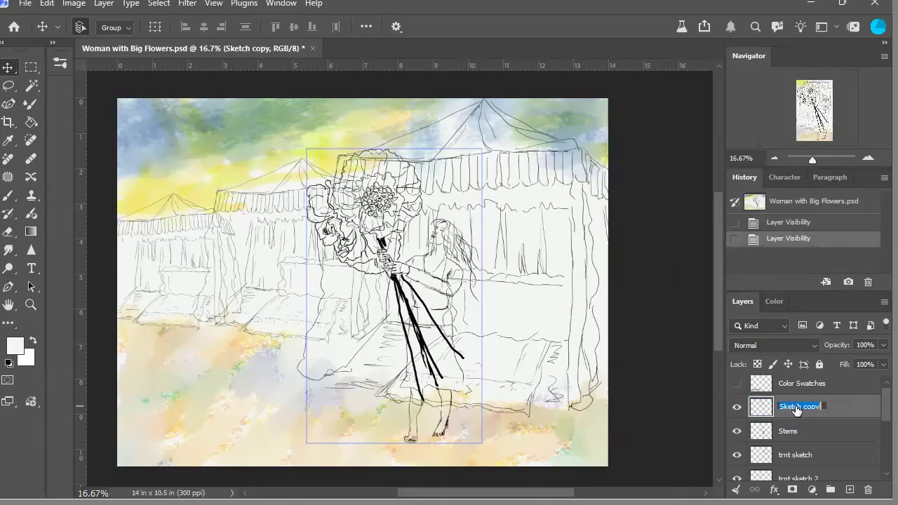
pyautogui.write('woman')
# Step: Hide the woman and Stems layers so only the tent sketches remain over the background
pyautogui.click(736, 406)
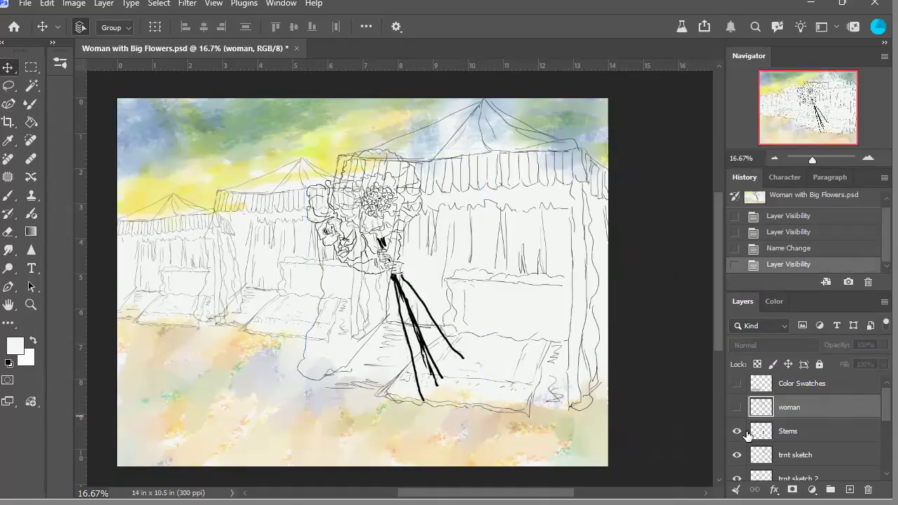
pyautogui.click(746, 434)
pyautogui.click(738, 432)
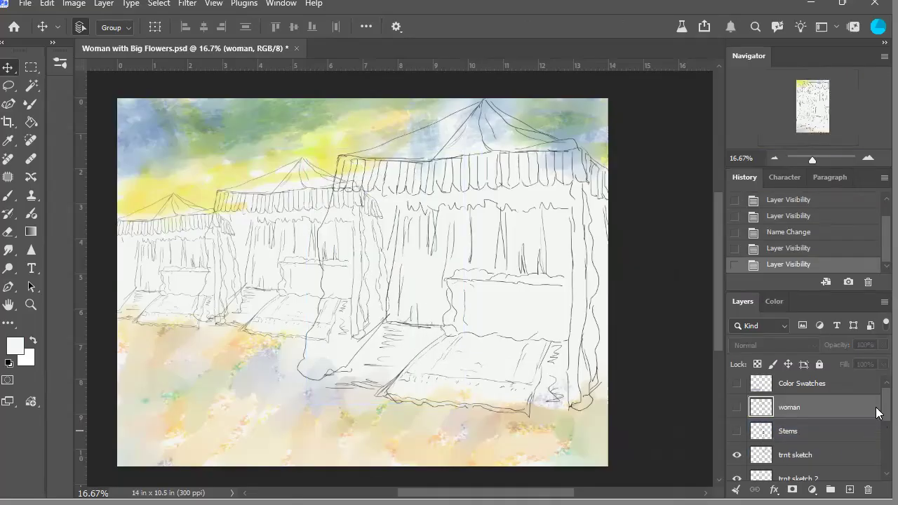
# Step: Toggle the trnt sketch layer to identify the large tent, and rename the layer as big tent sketch
pyautogui.scroll(-3, 876, 421)
pyautogui.click(806, 414)
pyautogui.click(745, 439)
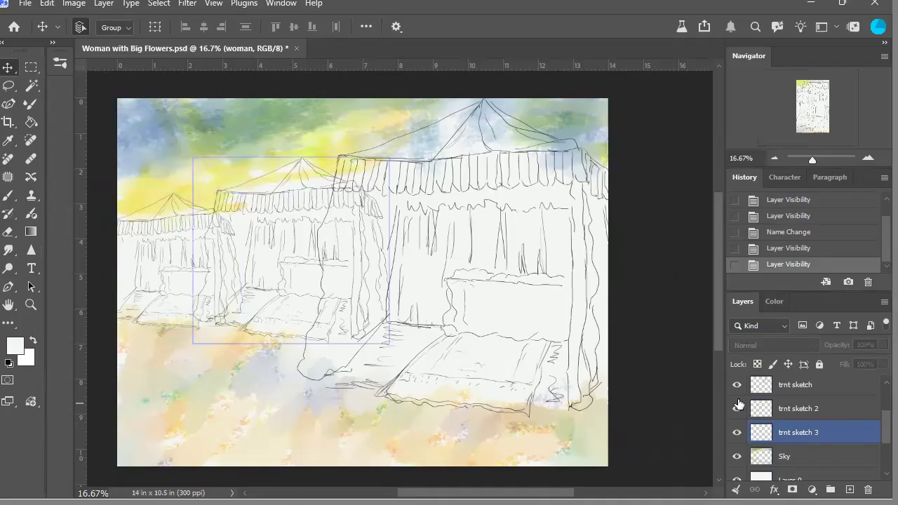
pyautogui.click(747, 390)
pyautogui.click(737, 385)
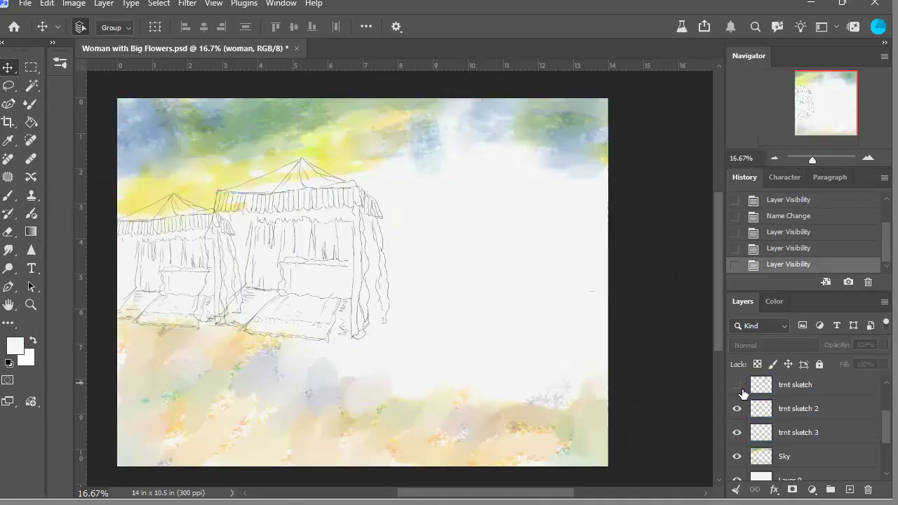
pyautogui.click(737, 386)
pyautogui.doubleClick(800, 390)
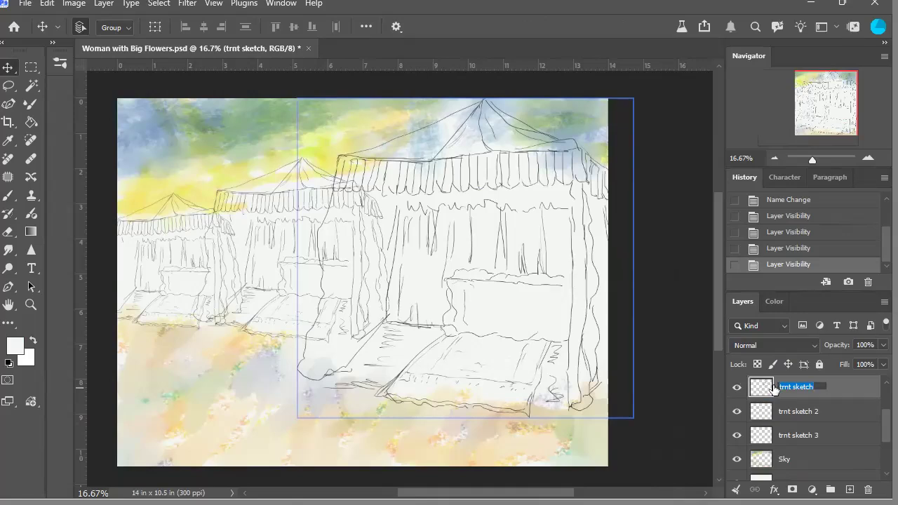
pyautogui.write('g tent sketch')
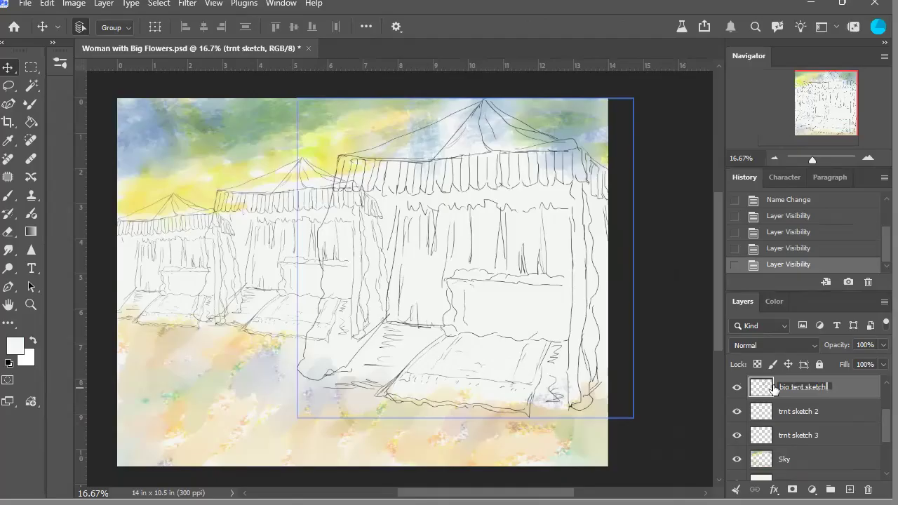
pyautogui.click(868, 420)
pyautogui.click(862, 452)
# Step: Identify the middle tent's layer, trnt sketch 2, rename it as middle sketch tent, and hide it
pyautogui.click(828, 414)
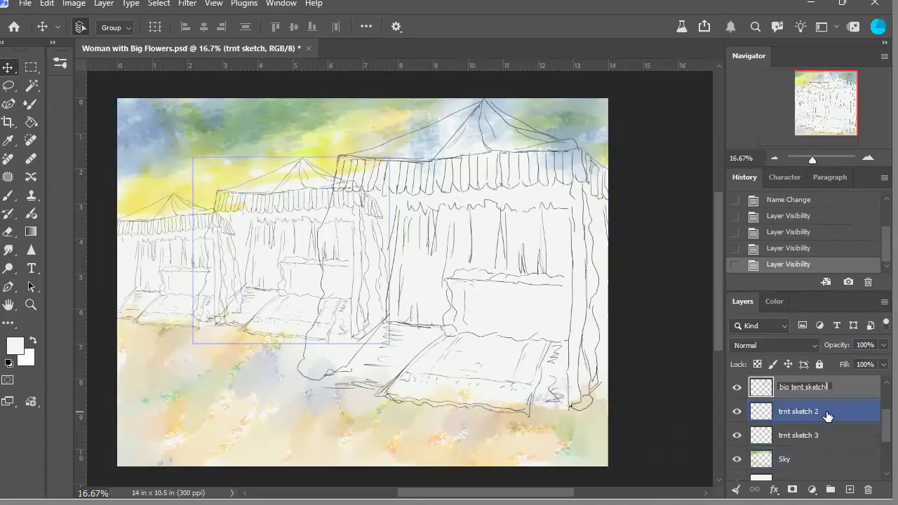
pyautogui.click(739, 415)
pyautogui.click(737, 412)
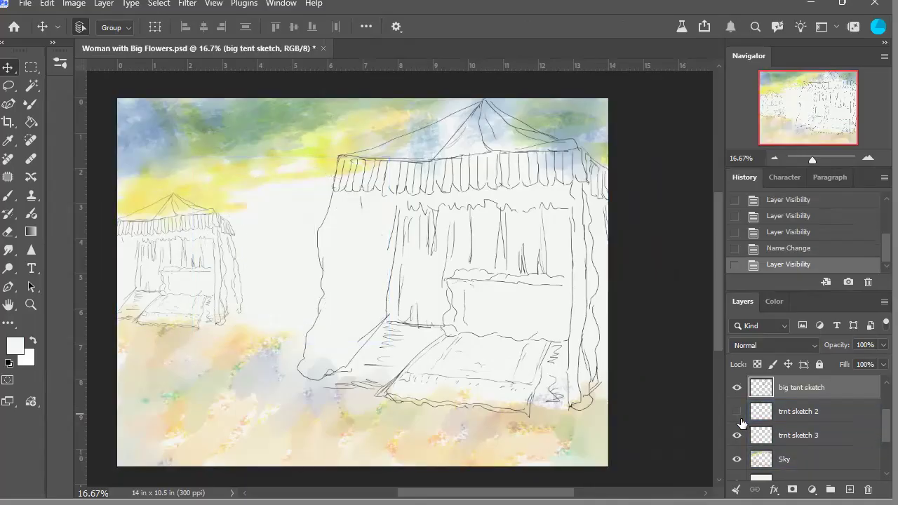
pyautogui.click(737, 412)
pyautogui.doubleClick(803, 411)
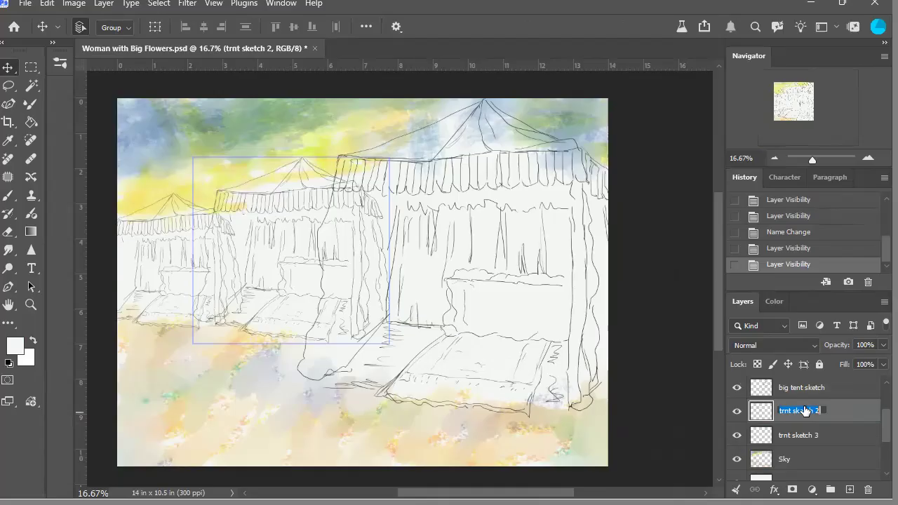
pyautogui.write('middle sketch tent')
pyautogui.click(738, 419)
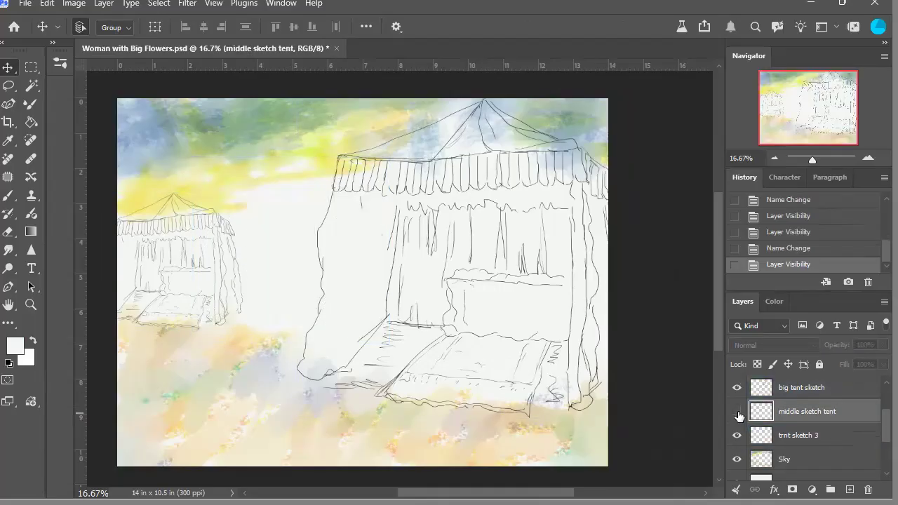
# Step: Identify the smallest tent's layer, trnt sketch 3, rename it as small tent sketch, and hide it
pyautogui.click(745, 440)
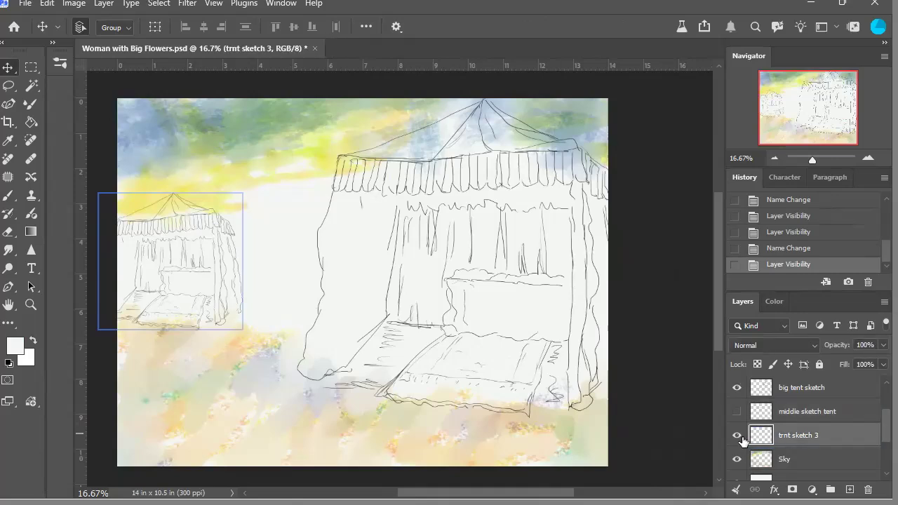
pyautogui.click(737, 438)
pyautogui.click(737, 437)
pyautogui.doubleClick(798, 435)
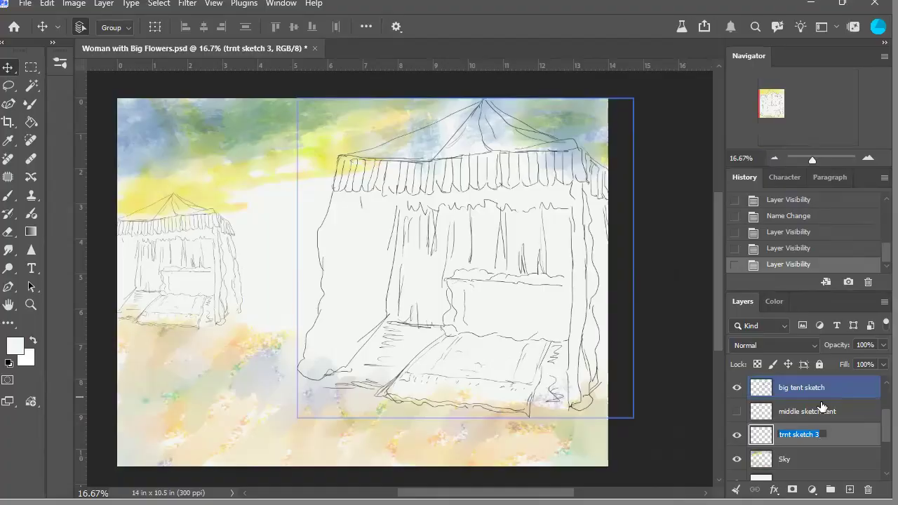
pyautogui.write('small tent sketch')
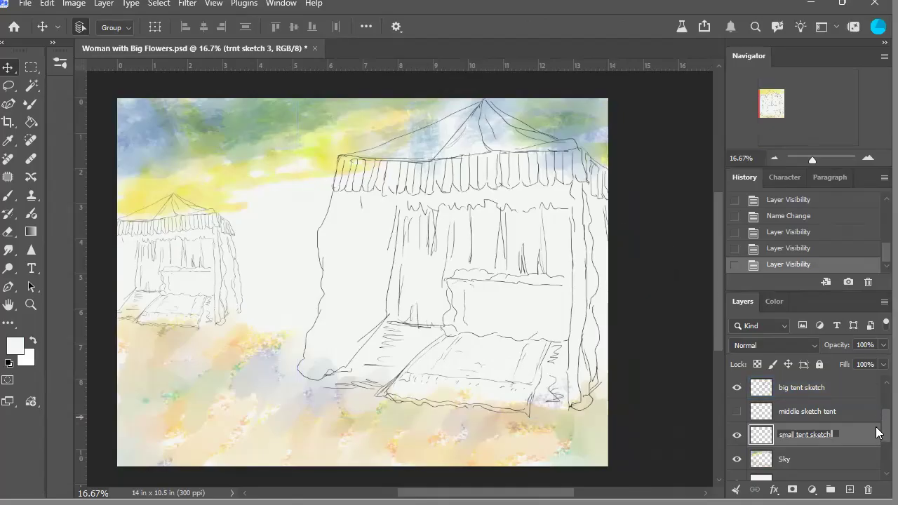
pyautogui.press('Return')
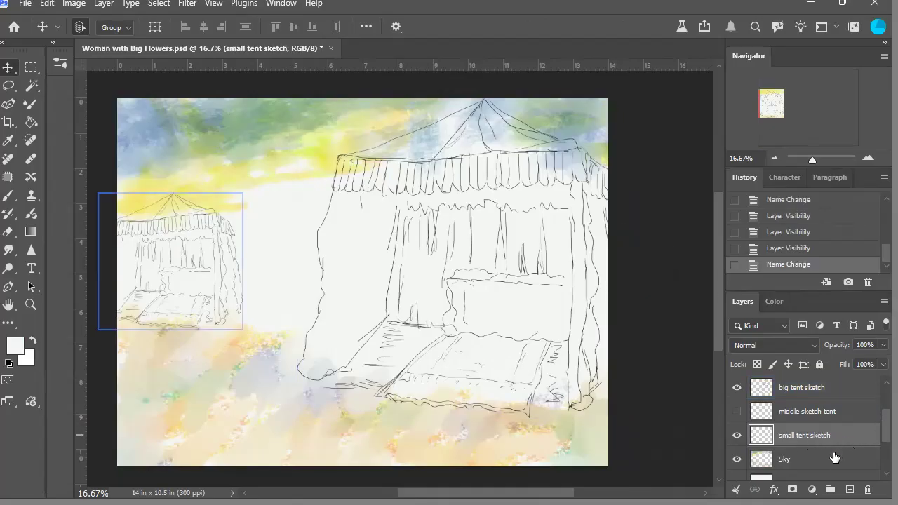
pyautogui.click(738, 436)
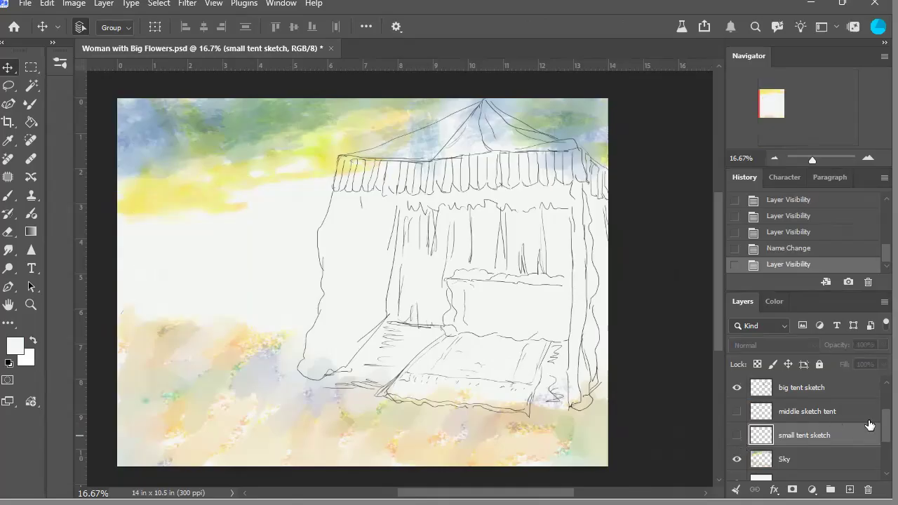
# Step: Add a new empty layer directly above middle sketch tent, below big tent sketch
pyautogui.scroll(2, 876, 421)
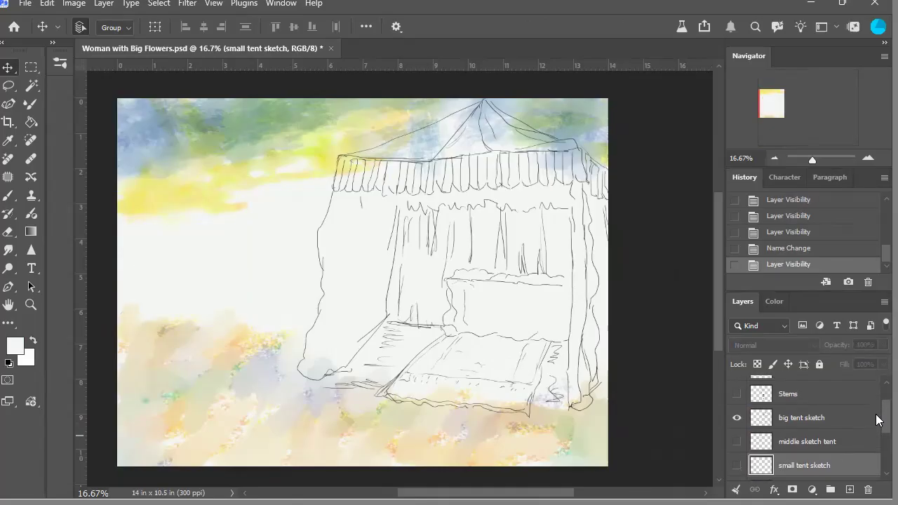
pyautogui.click(845, 447)
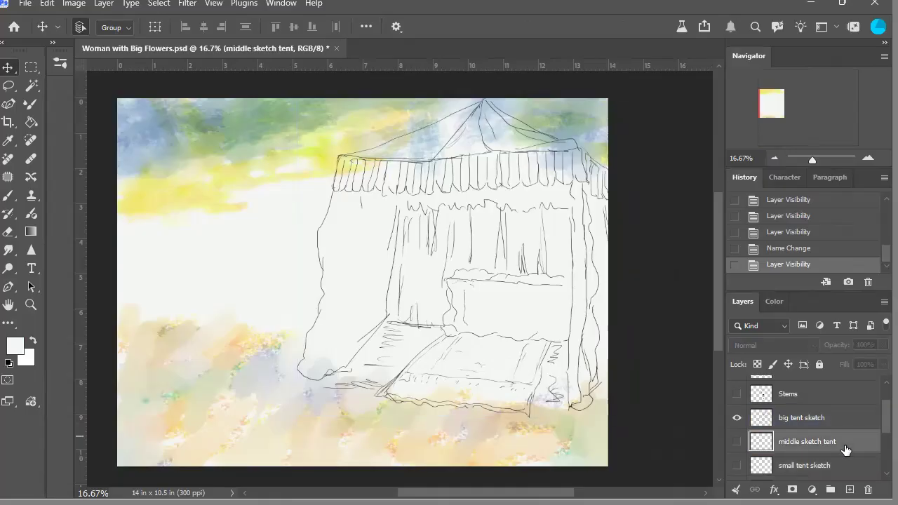
pyautogui.click(849, 489)
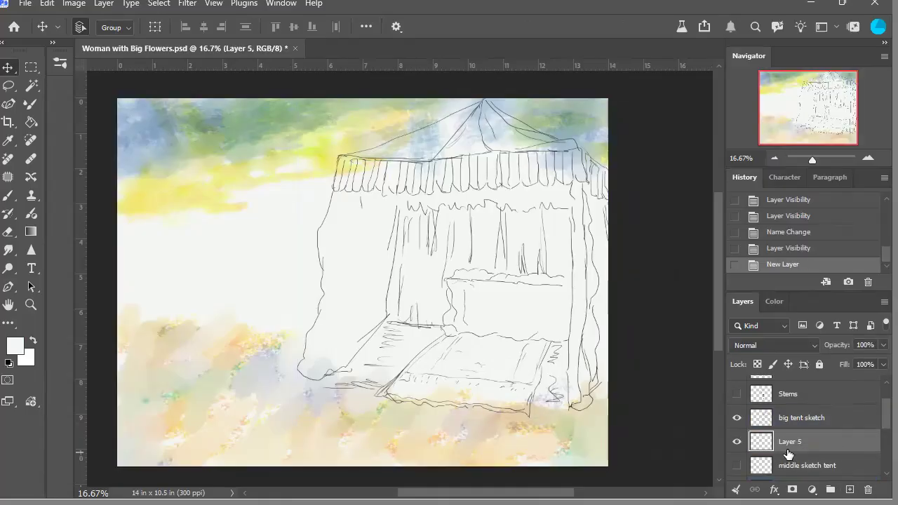
# Step: Rename the new empty layer below big tent sketch as big tent color
pyautogui.doubleClick(791, 442)
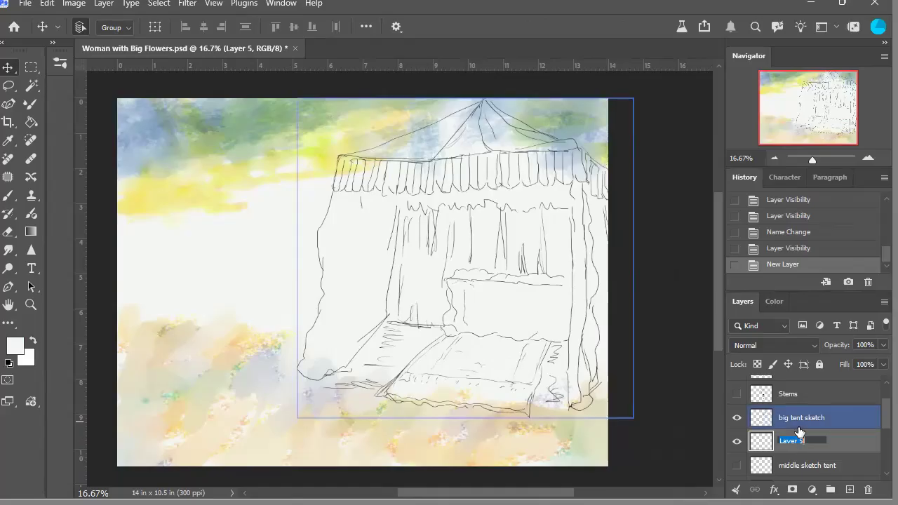
pyautogui.write('big tent color')
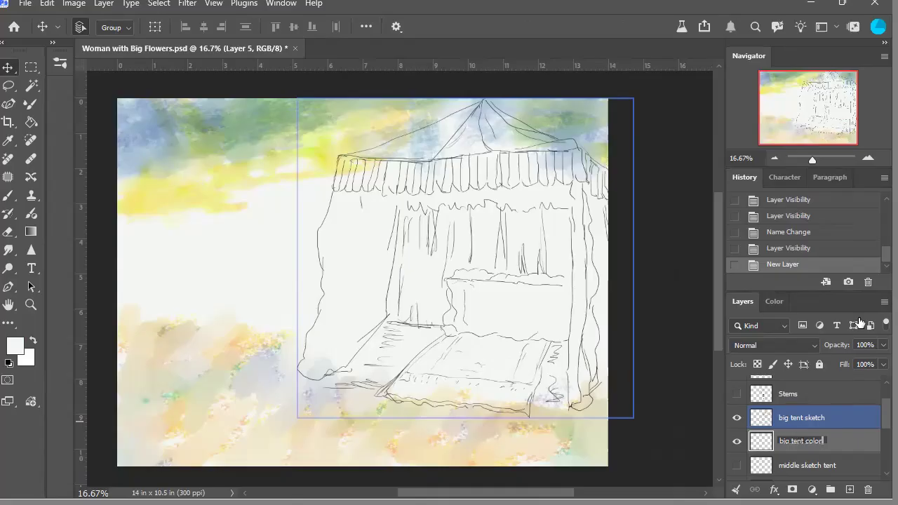
pyautogui.click(857, 450)
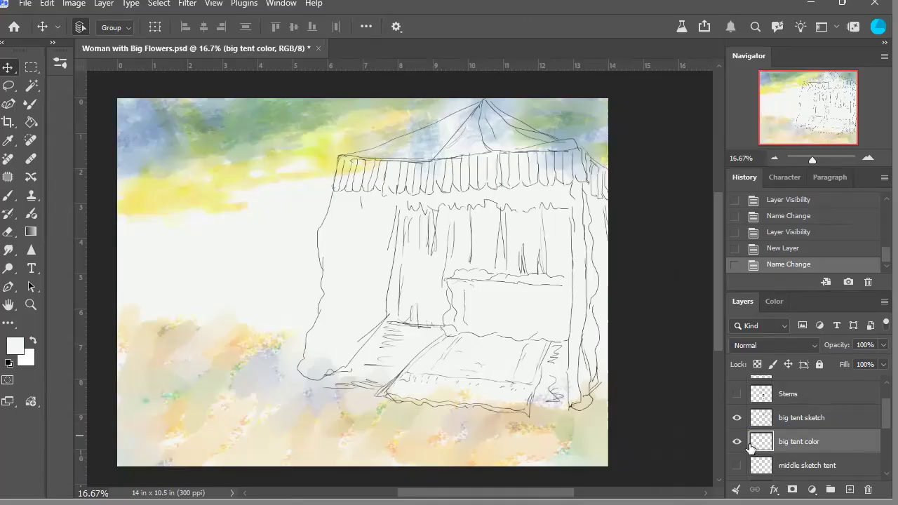
pyautogui.click(792, 420)
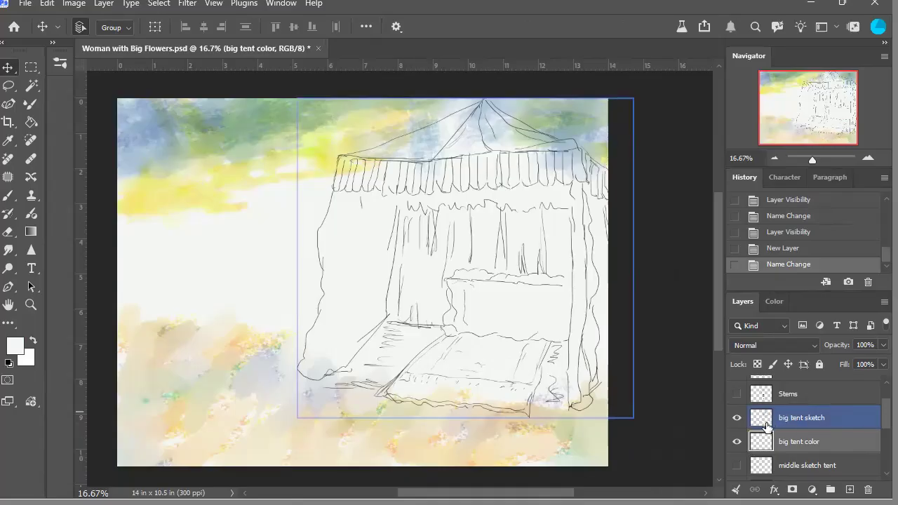
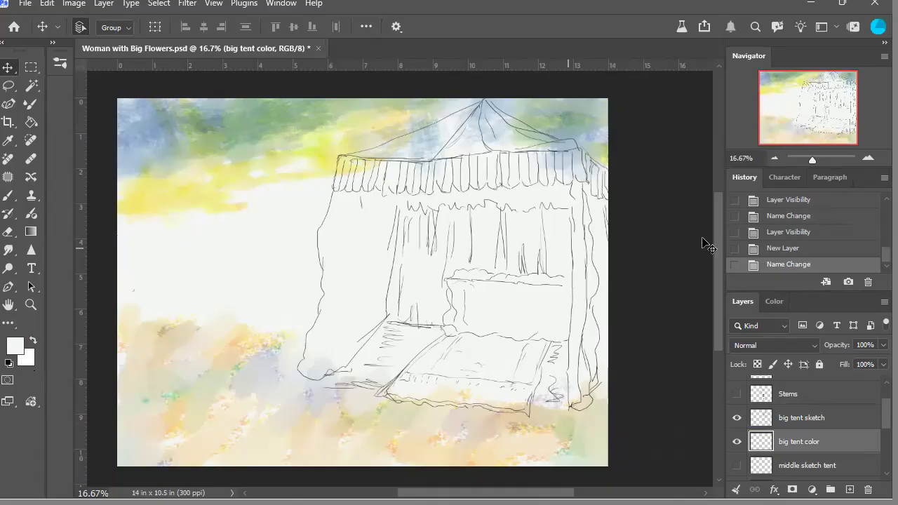
# Step: Show the Color Swatches layer and sample its bright blue swatch as the foreground color
pyautogui.click(877, 419)
pyautogui.scroll(2, 879, 403)
pyautogui.click(737, 387)
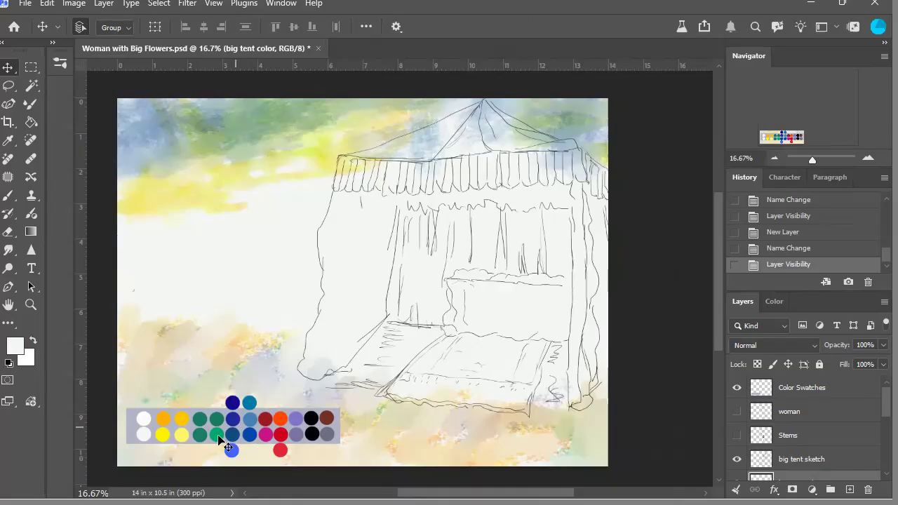
pyautogui.click(20, 349)
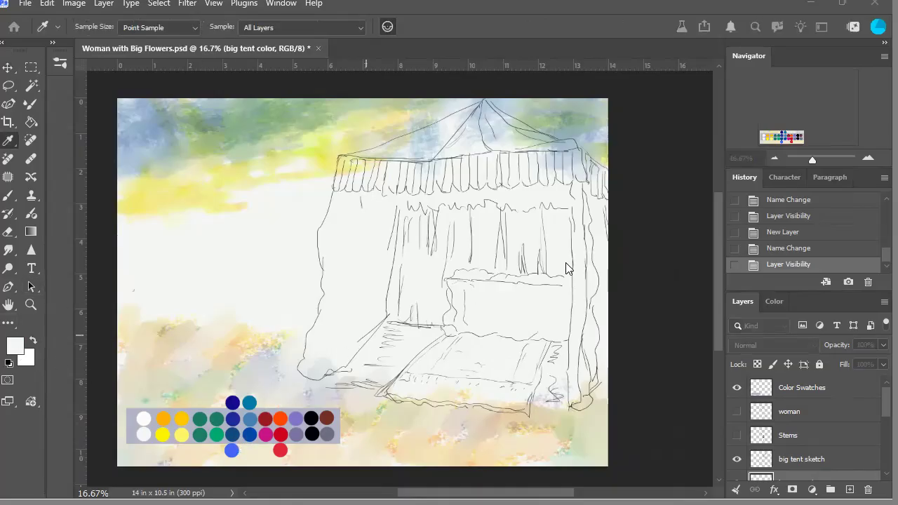
pyautogui.press('Return')
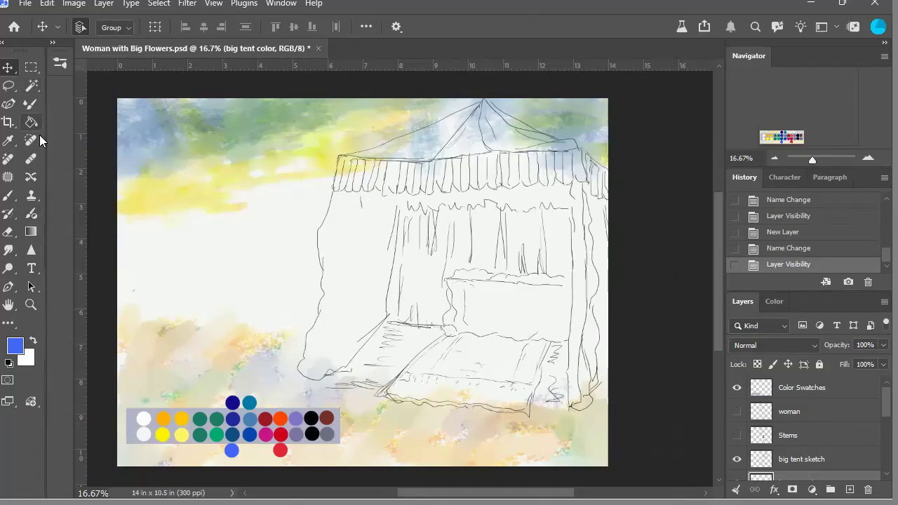
# Step: Switch to the 315 px textured brush, test a blue stroke on the tent's side wall, and undo it
pyautogui.click(7, 196)
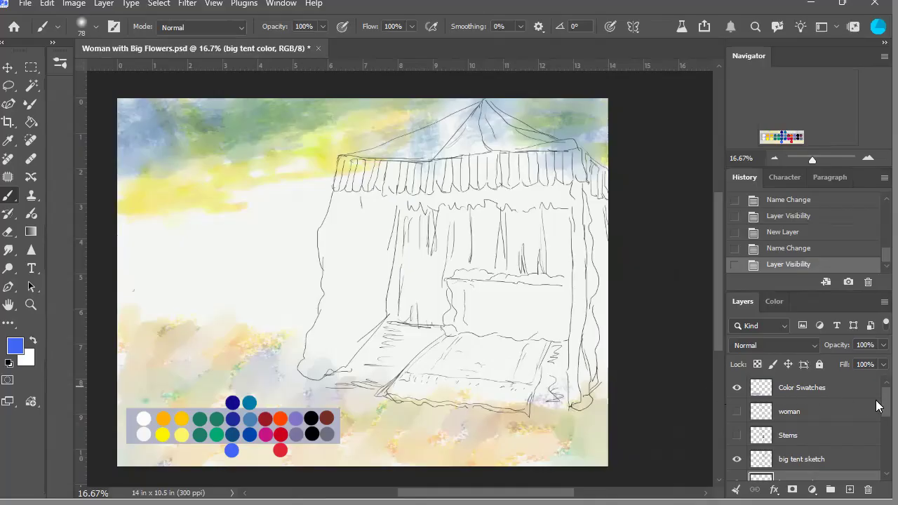
pyautogui.scroll(-2, 876, 415)
pyautogui.scroll(-2, 877, 416)
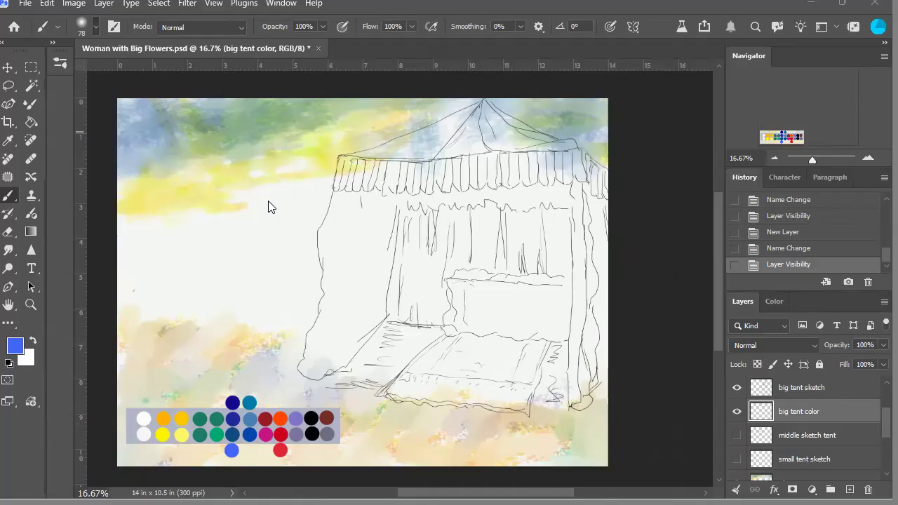
pyautogui.press('.')
pyautogui.moveTo(364, 239); pyautogui.dragTo(350, 281)
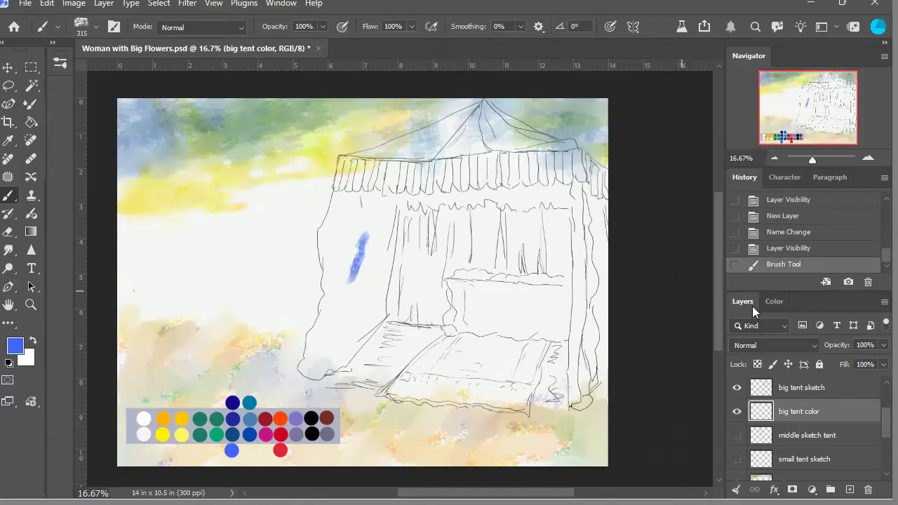
pyautogui.hotkey('ctrl', 'z')
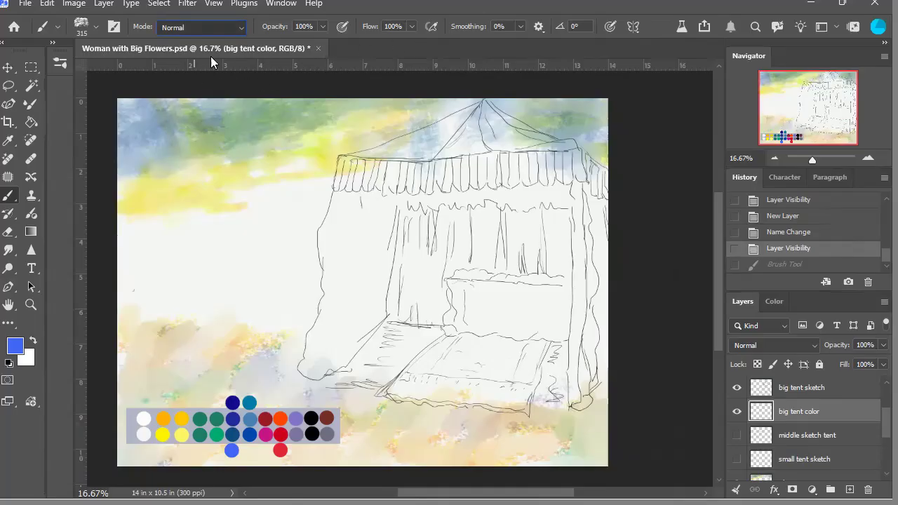
# Step: Set the brush's blending mode to Multiply and reduce its size to 89 px
pyautogui.hotkey('shift', 'alt', 'm')
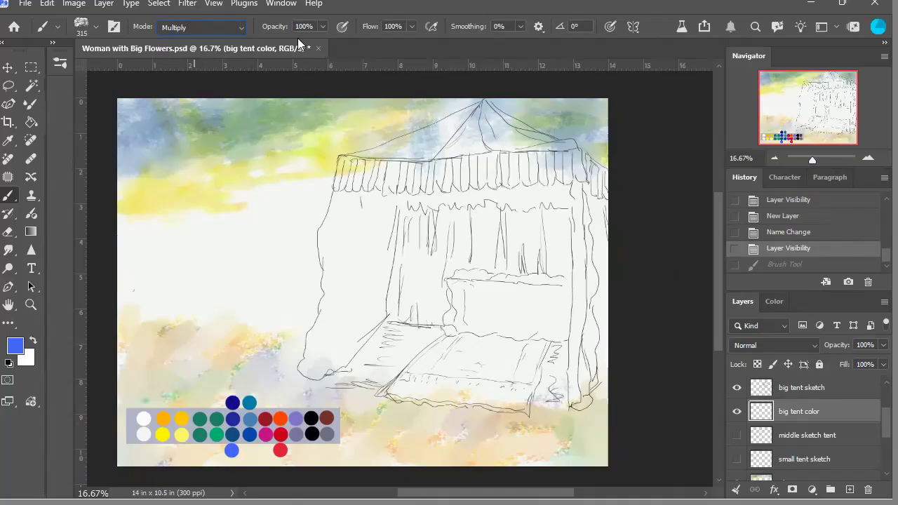
pyautogui.press('[')
pyautogui.press('[')
pyautogui.press('[')
pyautogui.press('[')
pyautogui.press('[')
pyautogui.press('[')
pyautogui.click(869, 158)
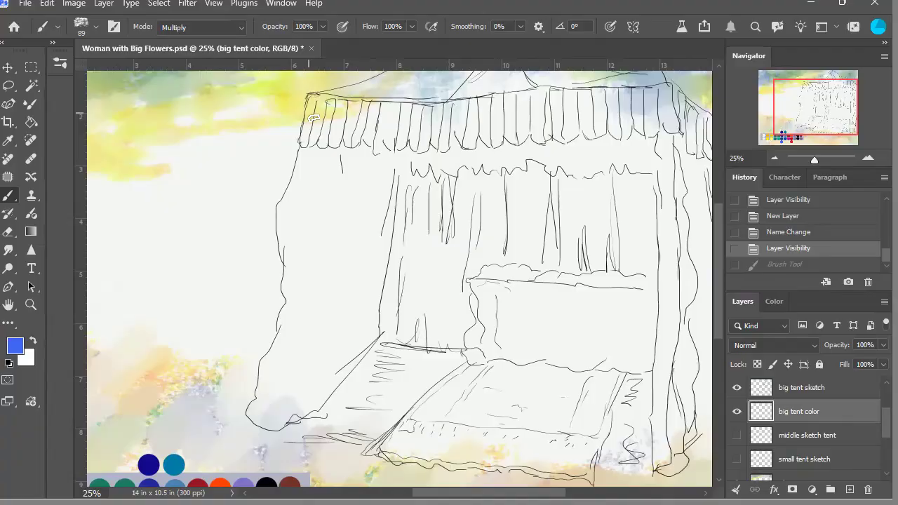
# Step: Paint the first five alternate awning stripes blue from the left end, then check them by toggling big tent color's visibility
pyautogui.moveTo(316, 100)
pyautogui.mouseDown()
pyautogui.moveTo(308, 152)
pyautogui.moveTo(315, 124)
pyautogui.mouseUp()
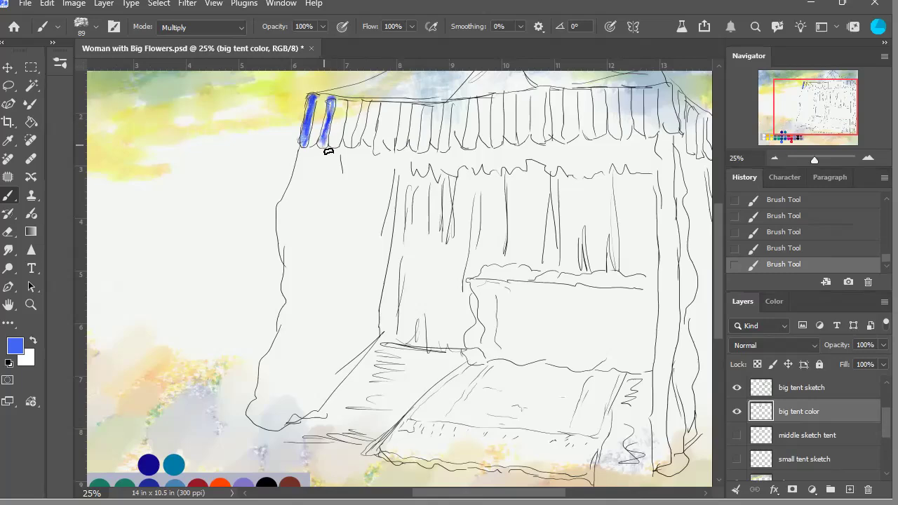
pyautogui.moveTo(324, 151)
pyautogui.mouseDown()
pyautogui.moveTo(337, 124)
pyautogui.moveTo(333, 150)
pyautogui.moveTo(333, 110)
pyautogui.moveTo(326, 148)
pyautogui.mouseUp()
pyautogui.moveTo(363, 104)
pyautogui.mouseDown()
pyautogui.moveTo(356, 135)
pyautogui.moveTo(356, 111)
pyautogui.mouseUp()
pyautogui.moveTo(352, 143)
pyautogui.mouseDown()
pyautogui.moveTo(362, 114)
pyautogui.moveTo(350, 146)
pyautogui.mouseUp()
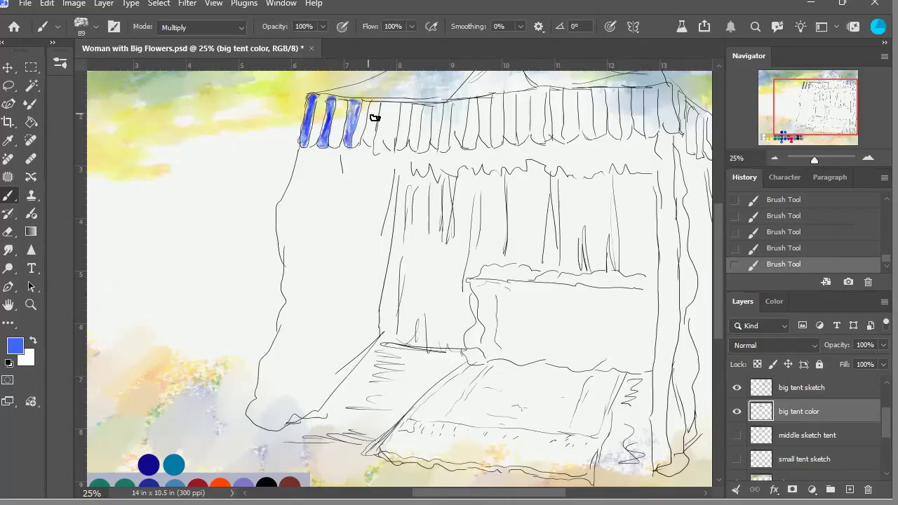
pyautogui.moveTo(379, 106); pyautogui.dragTo(373, 150)
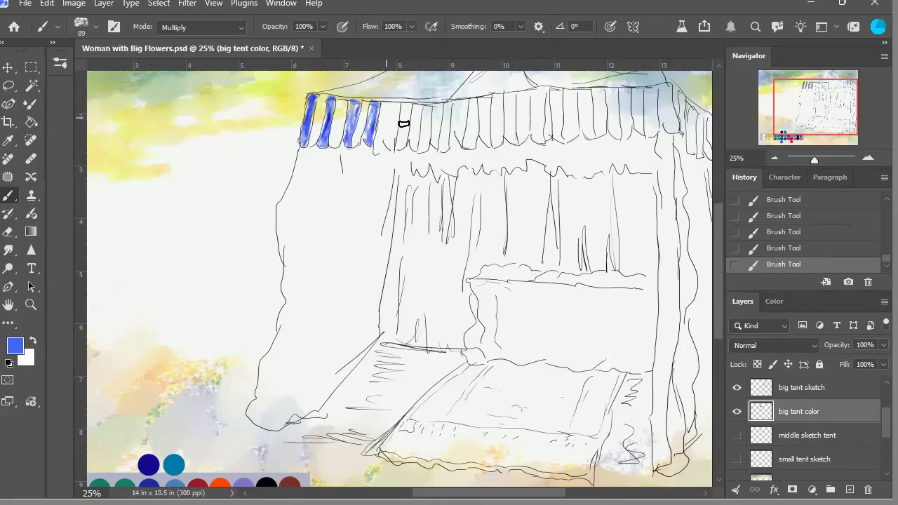
pyautogui.moveTo(395, 125)
pyautogui.mouseDown()
pyautogui.moveTo(390, 105)
pyautogui.moveTo(408, 141)
pyautogui.mouseUp()
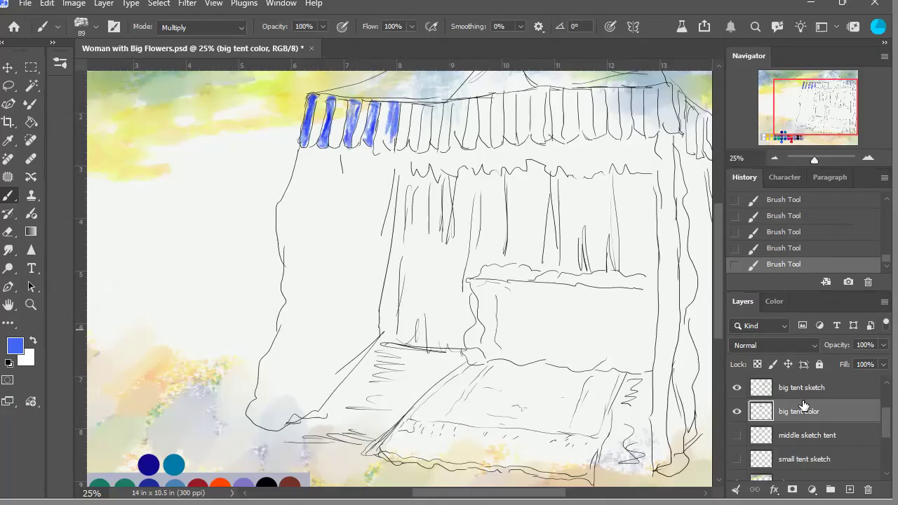
pyautogui.click(736, 412)
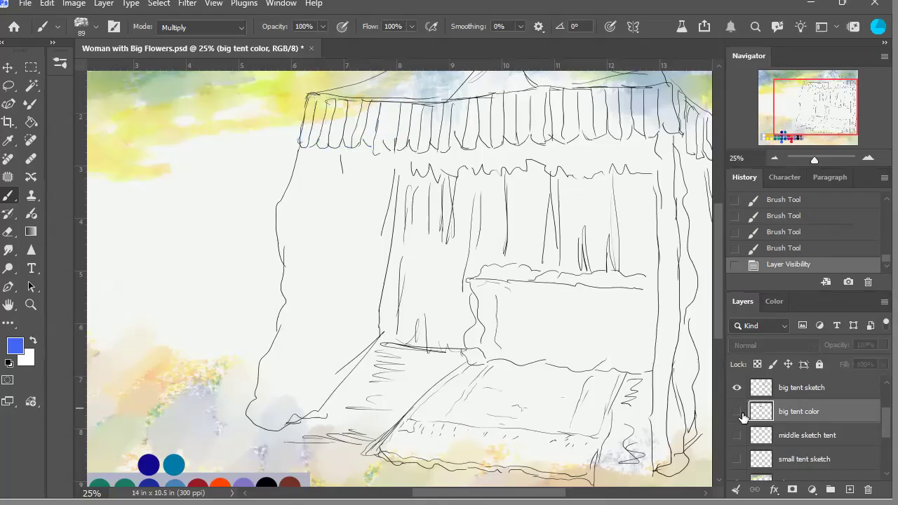
pyautogui.click(738, 413)
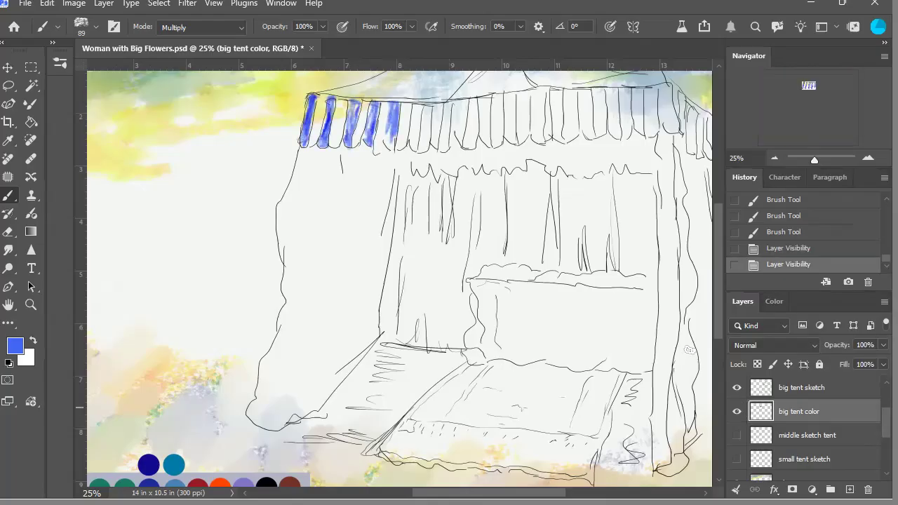
# Step: Finish the fifth blue stripe, paint five more alternate stripes up to the awning's middle, and make a small correction with the Eraser
pyautogui.click(396, 151)
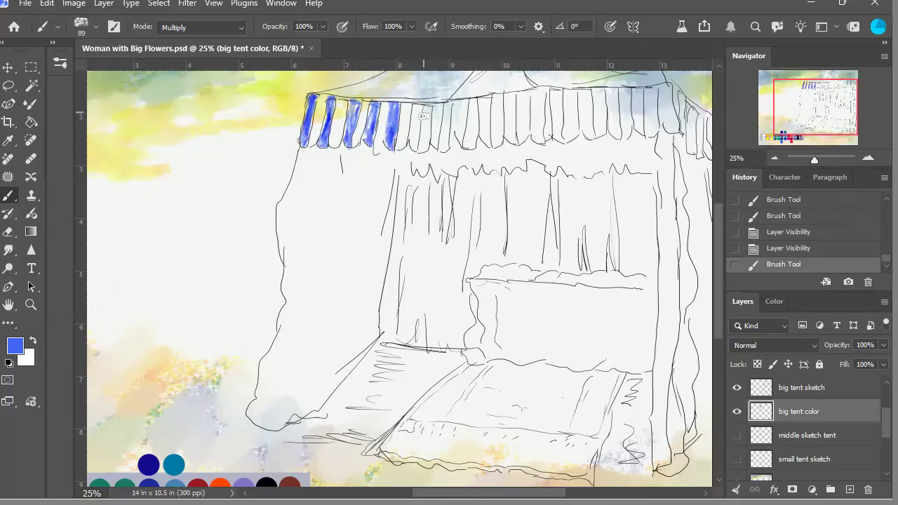
pyautogui.moveTo(428, 113)
pyautogui.mouseDown()
pyautogui.moveTo(419, 144)
pyautogui.moveTo(415, 138)
pyautogui.moveTo(420, 150)
pyautogui.mouseUp()
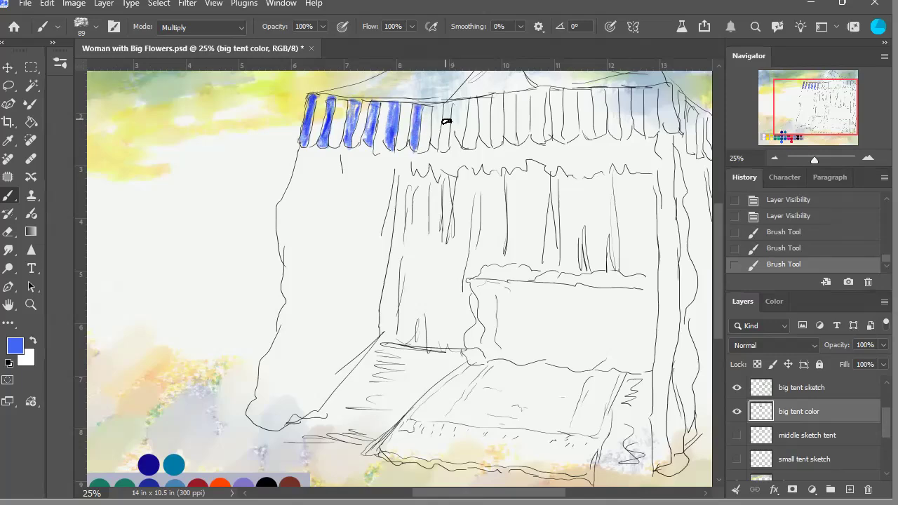
pyautogui.moveTo(442, 119); pyautogui.dragTo(442, 149)
pyautogui.moveTo(462, 111)
pyautogui.mouseDown()
pyautogui.moveTo(468, 136)
pyautogui.moveTo(471, 112)
pyautogui.moveTo(463, 132)
pyautogui.moveTo(463, 111)
pyautogui.moveTo(460, 122)
pyautogui.moveTo(465, 108)
pyautogui.moveTo(467, 152)
pyautogui.moveTo(465, 116)
pyautogui.moveTo(487, 104)
pyautogui.moveTo(492, 148)
pyautogui.moveTo(493, 117)
pyautogui.mouseUp()
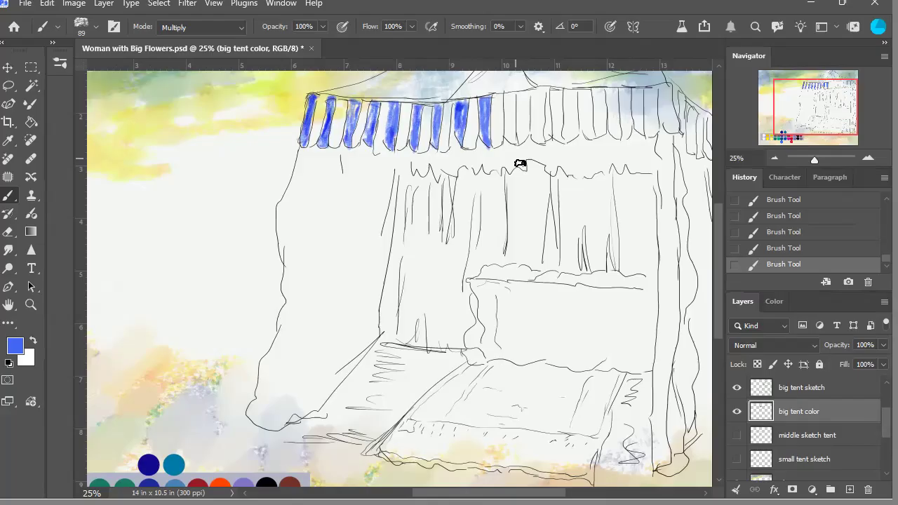
pyautogui.moveTo(514, 104); pyautogui.dragTo(514, 101)
pyautogui.moveTo(513, 132); pyautogui.dragTo(511, 99)
pyautogui.moveTo(519, 149)
pyautogui.mouseDown()
pyautogui.moveTo(517, 136)
pyautogui.moveTo(513, 144)
pyautogui.mouseUp()
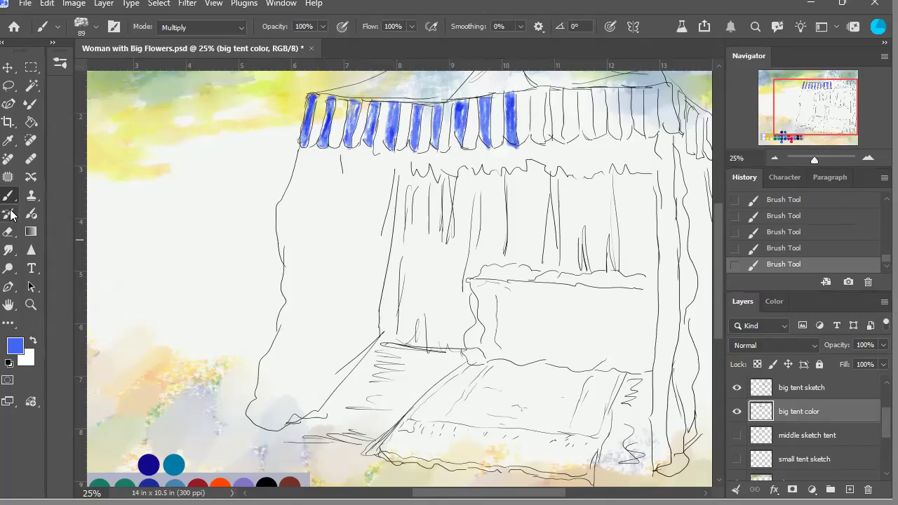
pyautogui.click(8, 232)
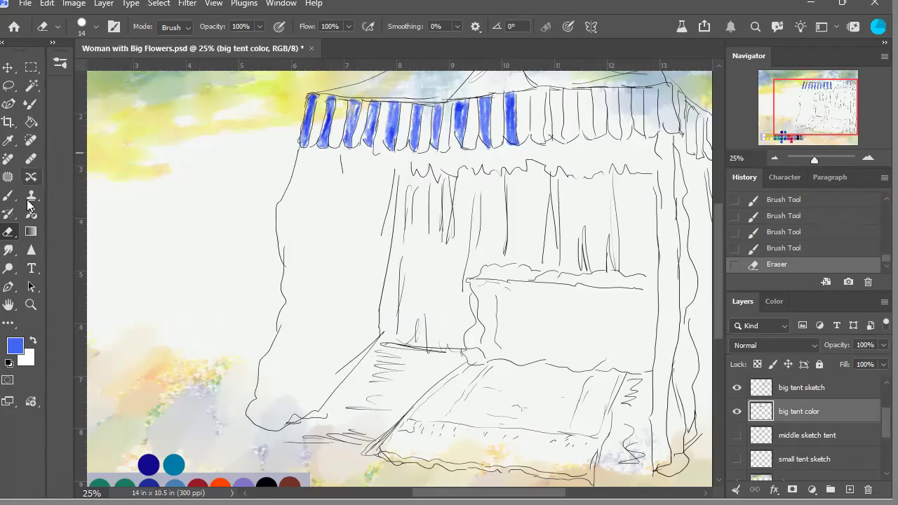
pyautogui.click(8, 196)
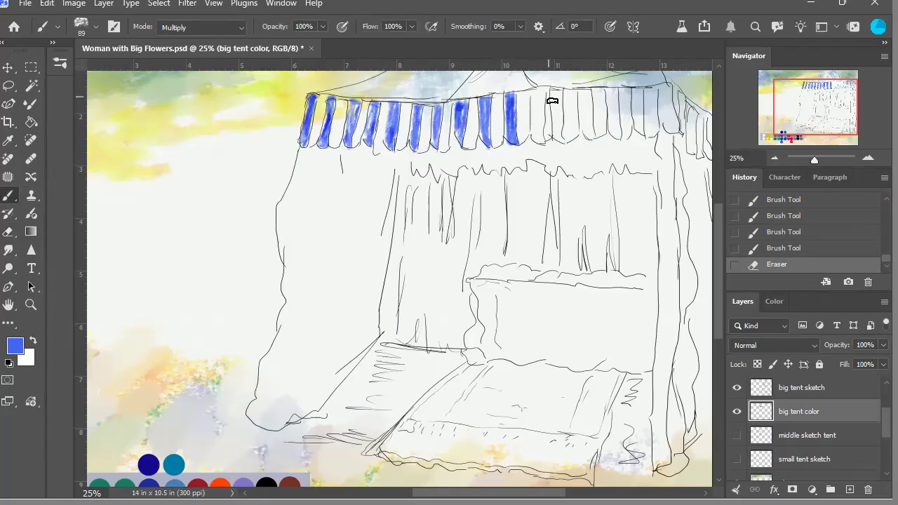
# Step: Paint the next four alternate awning stripes right of the middle in blue
pyautogui.moveTo(539, 124)
pyautogui.mouseDown()
pyautogui.moveTo(545, 97)
pyautogui.moveTo(545, 147)
pyautogui.moveTo(557, 93)
pyautogui.moveTo(561, 121)
pyautogui.moveTo(567, 96)
pyautogui.moveTo(566, 147)
pyautogui.moveTo(561, 118)
pyautogui.moveTo(566, 132)
pyautogui.moveTo(590, 99)
pyautogui.moveTo(589, 117)
pyautogui.moveTo(591, 95)
pyautogui.moveTo(595, 137)
pyautogui.mouseUp()
pyautogui.moveTo(589, 96)
pyautogui.mouseDown()
pyautogui.moveTo(585, 126)
pyautogui.moveTo(597, 144)
pyautogui.mouseUp()
pyautogui.moveTo(616, 98); pyautogui.dragTo(617, 137)
# Step: Scribble in blue on the blank area beside the tent and step back through the history to remove the strokes
pyautogui.moveTo(202, 212)
pyautogui.mouseDown()
pyautogui.moveTo(215, 229)
pyautogui.moveTo(183, 242)
pyautogui.moveTo(211, 276)
pyautogui.mouseUp()
pyautogui.moveTo(221, 181); pyautogui.dragTo(237, 238)
pyautogui.click(769, 249)
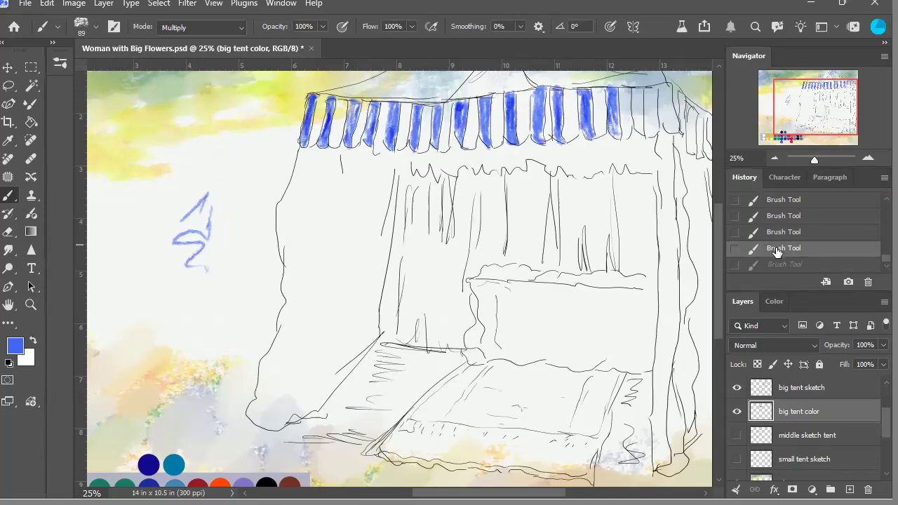
pyautogui.click(772, 233)
pyautogui.click(775, 218)
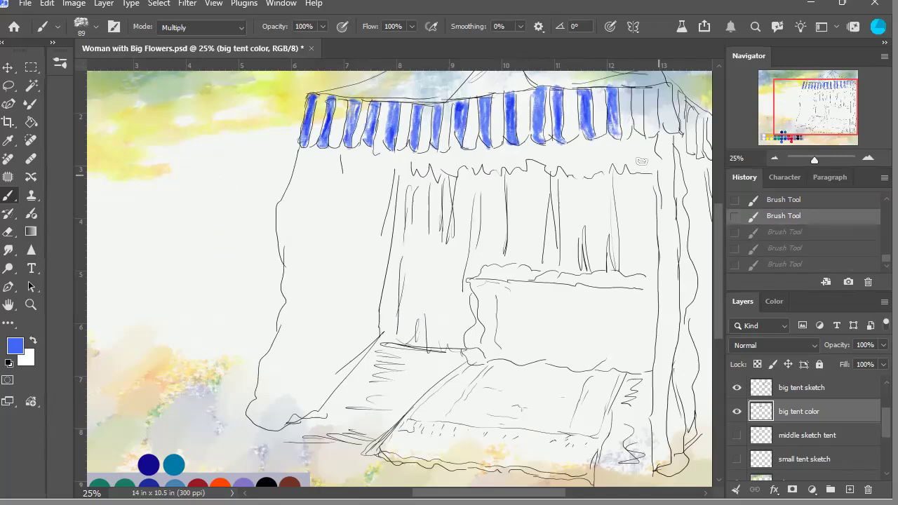
pyautogui.hotkey('ctrl', 'shift', 'z')
pyautogui.hotkey('ctrl', 'shift', 'z')
pyautogui.hotkey('ctrl', 'shift', 'z')
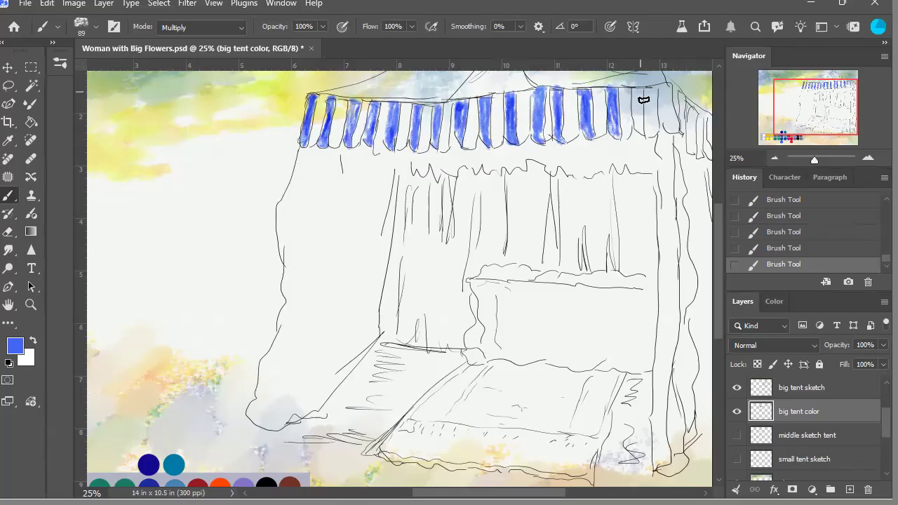
# Step: Paint the remaining blue stripes at the awning's right end and around its side, and line the front's upper left edge
pyautogui.moveTo(642, 96)
pyautogui.mouseDown()
pyautogui.moveTo(649, 135)
pyautogui.moveTo(638, 98)
pyautogui.moveTo(643, 132)
pyautogui.moveTo(643, 102)
pyautogui.moveTo(673, 97)
pyautogui.moveTo(657, 92)
pyautogui.moveTo(671, 90)
pyautogui.moveTo(678, 135)
pyautogui.moveTo(689, 101)
pyautogui.moveTo(687, 123)
pyautogui.moveTo(702, 118)
pyautogui.moveTo(693, 131)
pyautogui.moveTo(699, 155)
pyautogui.moveTo(702, 112)
pyautogui.moveTo(714, 130)
pyautogui.moveTo(709, 156)
pyautogui.mouseUp()
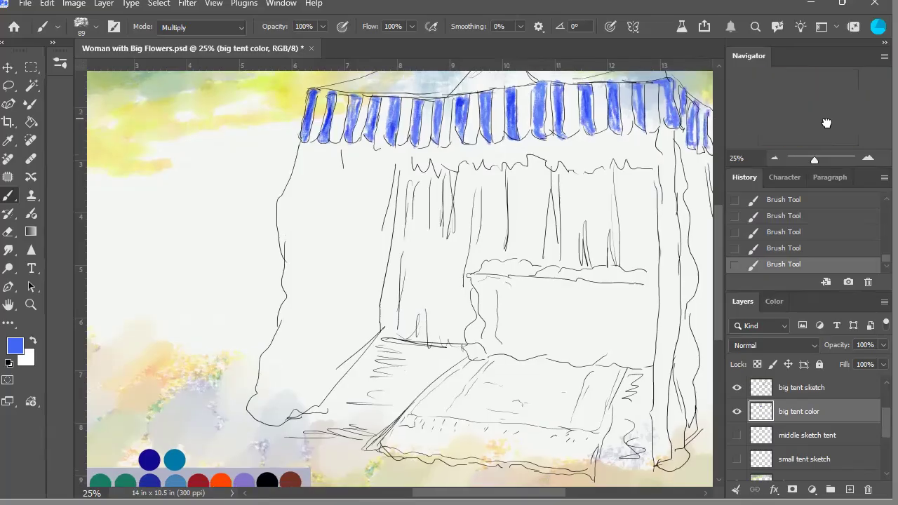
pyautogui.click(776, 160)
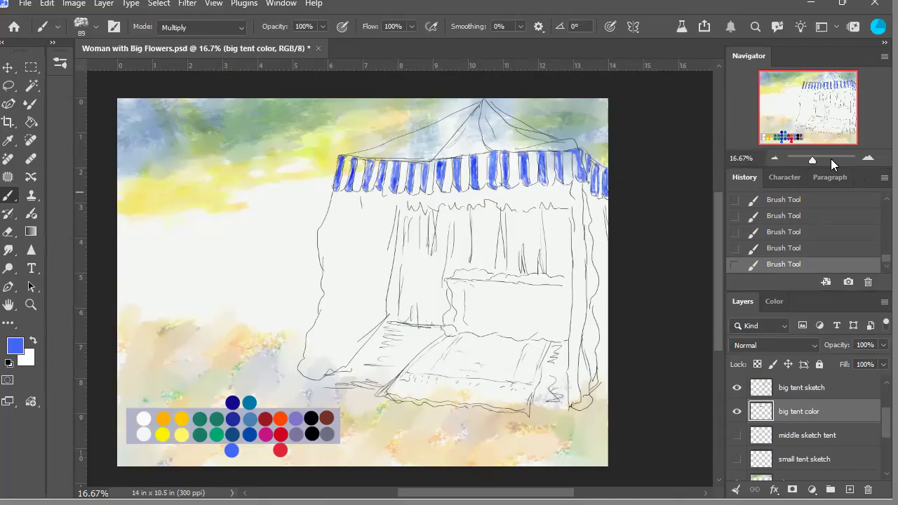
pyautogui.click(869, 159)
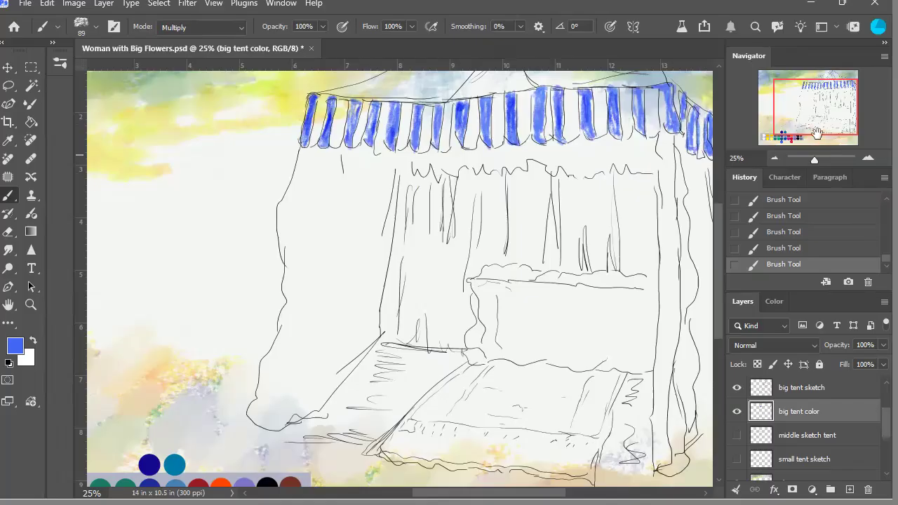
pyautogui.moveTo(810, 127); pyautogui.dragTo(813, 123)
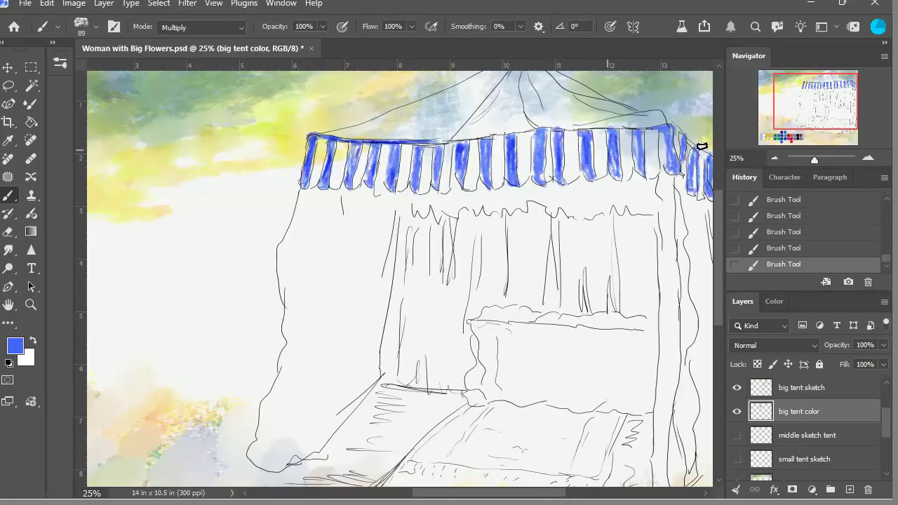
# Step: Sample the dark blue swatch as the foreground color
pyautogui.click(777, 159)
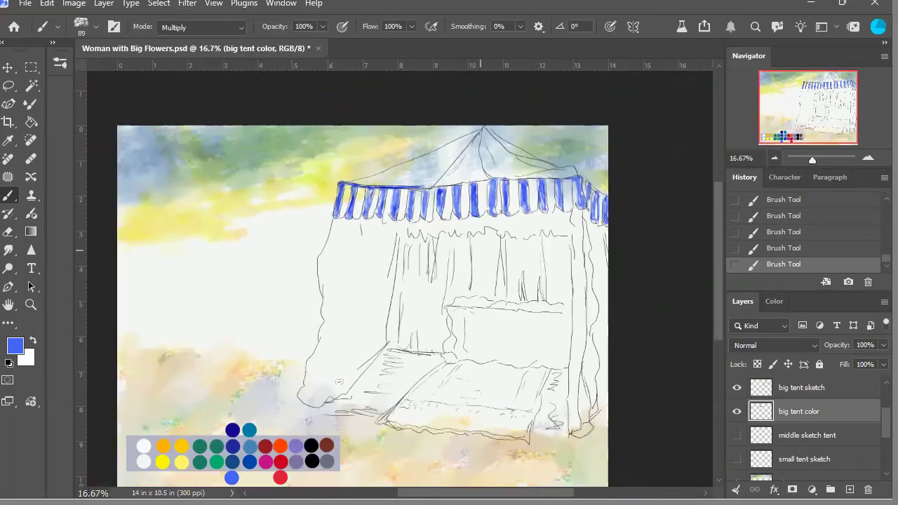
pyautogui.keyDown('alt'); pyautogui.click(239, 431); pyautogui.keyUp('alt')
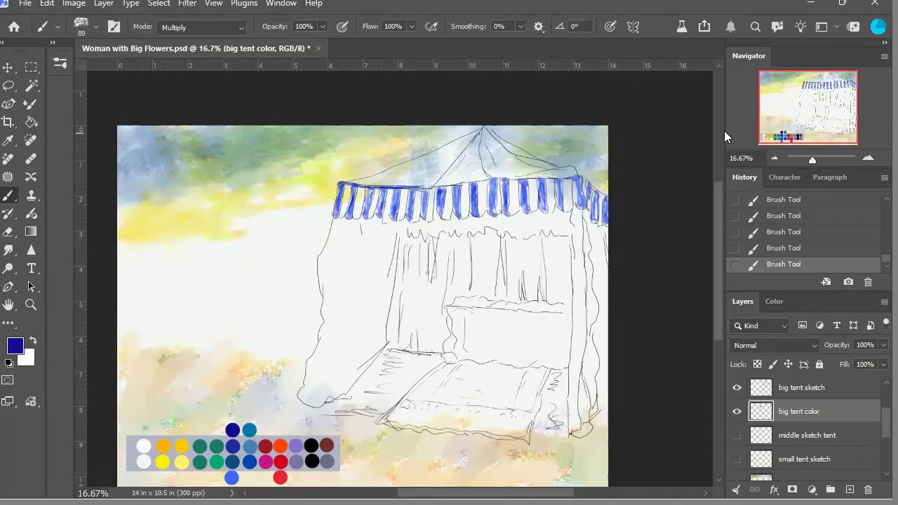
# Step: Line the awning's top edge in dark blue from its left corner to the right side, and shade the right-hand stripes
pyautogui.click(868, 158)
pyautogui.click(867, 158)
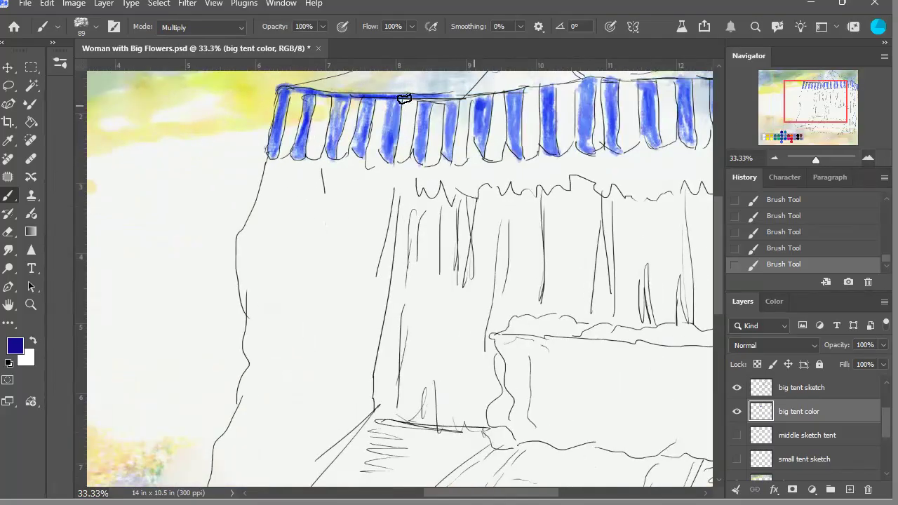
pyautogui.moveTo(293, 94)
pyautogui.mouseDown()
pyautogui.moveTo(444, 104)
pyautogui.moveTo(424, 101)
pyautogui.moveTo(617, 86)
pyautogui.mouseUp()
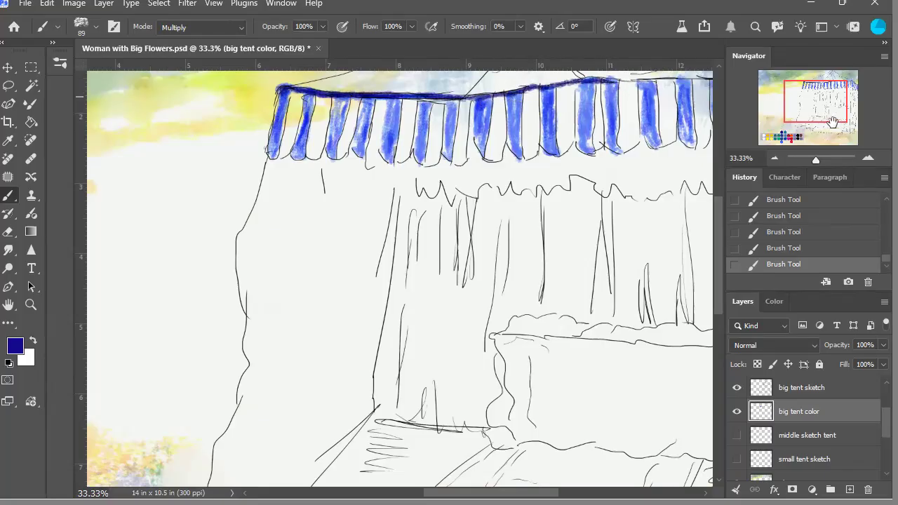
pyautogui.moveTo(833, 121); pyautogui.dragTo(843, 115)
pyautogui.moveTo(517, 140)
pyautogui.mouseDown()
pyautogui.moveTo(661, 135)
pyautogui.moveTo(719, 189)
pyautogui.mouseUp()
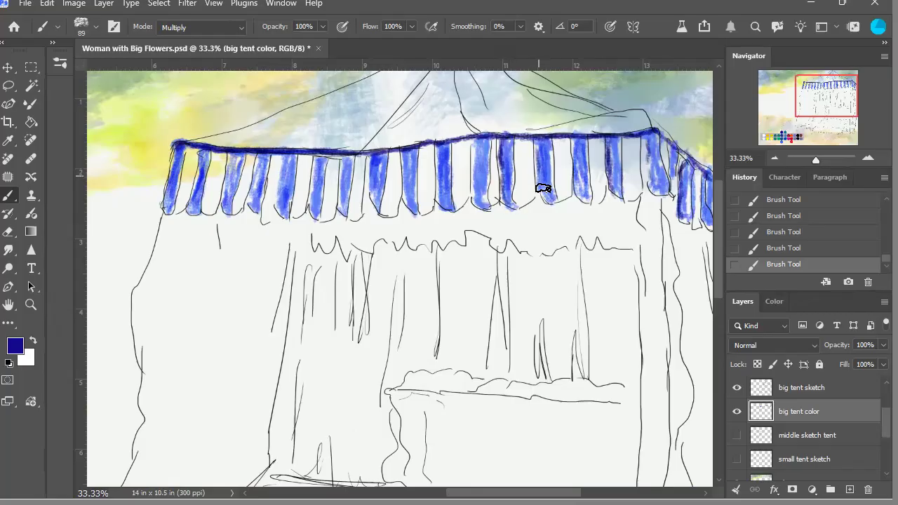
# Step: Shade the awning stripes in dark blue from the middle across to the left end
pyautogui.moveTo(441, 150)
pyautogui.mouseDown()
pyautogui.moveTo(444, 204)
pyautogui.moveTo(454, 213)
pyautogui.mouseUp()
pyautogui.moveTo(411, 158); pyautogui.dragTo(411, 209)
pyautogui.moveTo(381, 182)
pyautogui.mouseDown()
pyautogui.moveTo(377, 176)
pyautogui.moveTo(379, 208)
pyautogui.mouseUp()
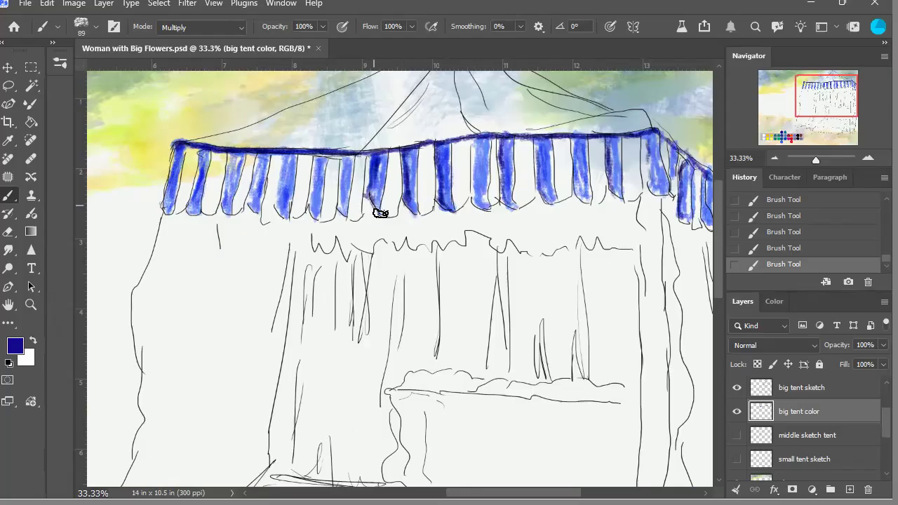
pyautogui.moveTo(344, 164); pyautogui.dragTo(343, 208)
pyautogui.moveTo(316, 160); pyautogui.dragTo(313, 219)
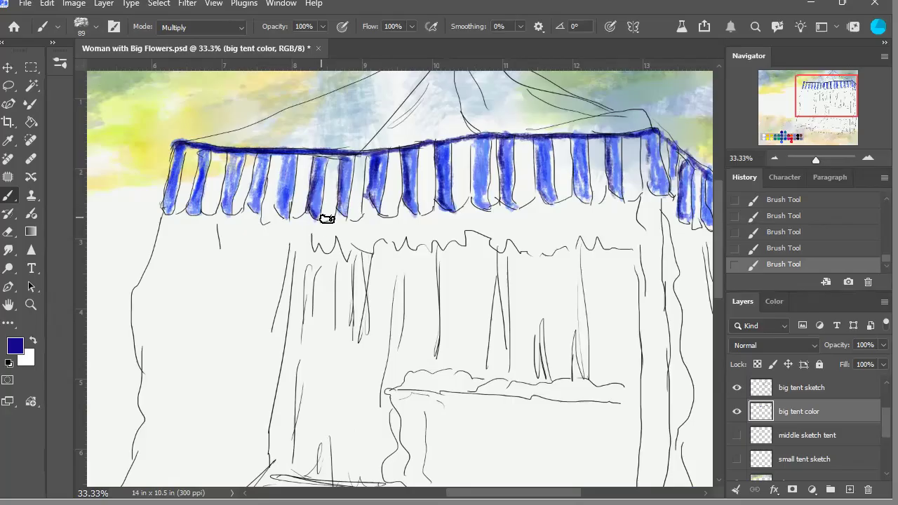
pyautogui.moveTo(297, 163); pyautogui.dragTo(287, 213)
pyautogui.moveTo(260, 165); pyautogui.dragTo(258, 214)
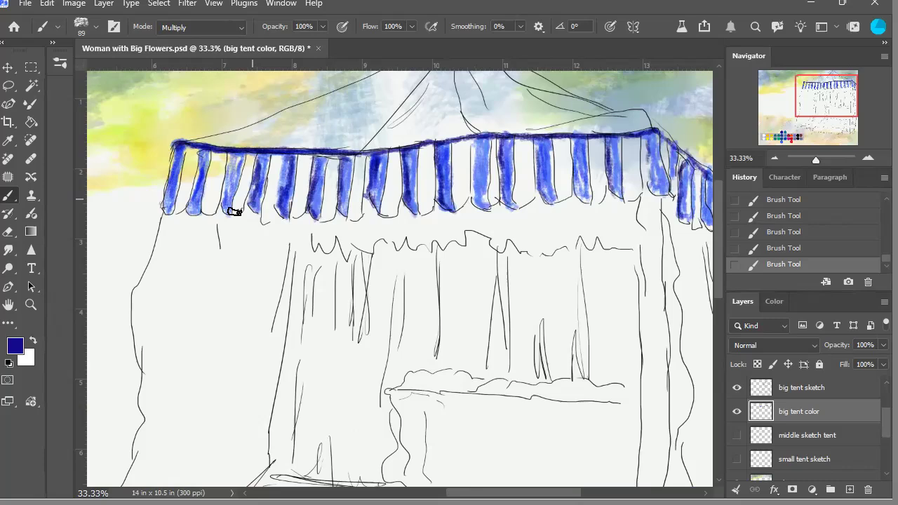
pyautogui.moveTo(231, 171); pyautogui.dragTo(231, 219)
pyautogui.moveTo(202, 170)
pyautogui.mouseDown()
pyautogui.moveTo(198, 203)
pyautogui.moveTo(171, 175)
pyautogui.moveTo(176, 164)
pyautogui.moveTo(171, 215)
pyautogui.mouseUp()
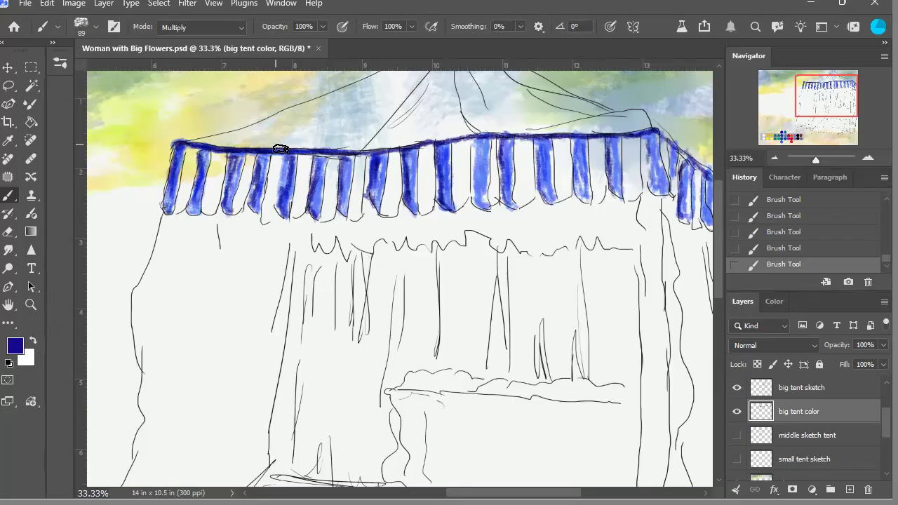
# Step: Add dark blue shading to the remaining stripes and the scalloped lower edge at the awning's right end
pyautogui.moveTo(579, 152); pyautogui.dragTo(583, 197)
pyautogui.moveTo(669, 194)
pyautogui.mouseDown()
pyautogui.moveTo(654, 144)
pyautogui.moveTo(654, 184)
pyautogui.moveTo(657, 143)
pyautogui.moveTo(668, 166)
pyautogui.mouseUp()
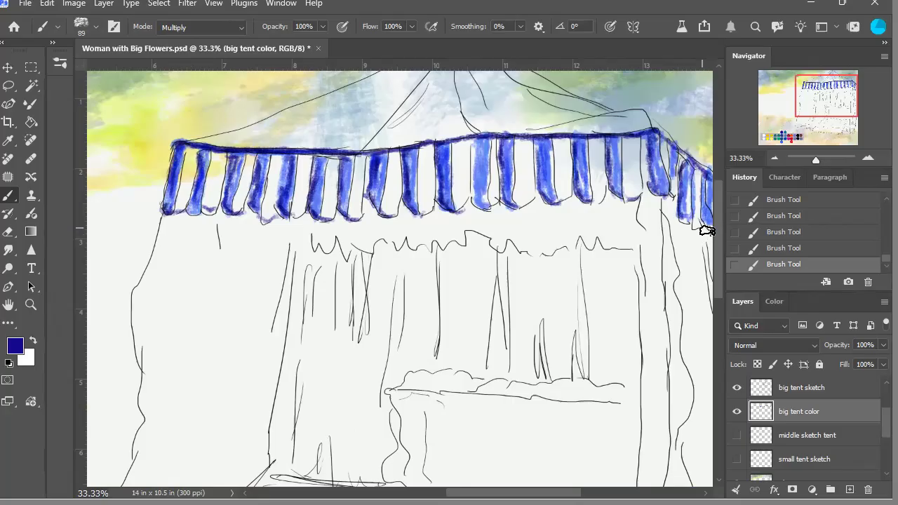
pyautogui.click(776, 160)
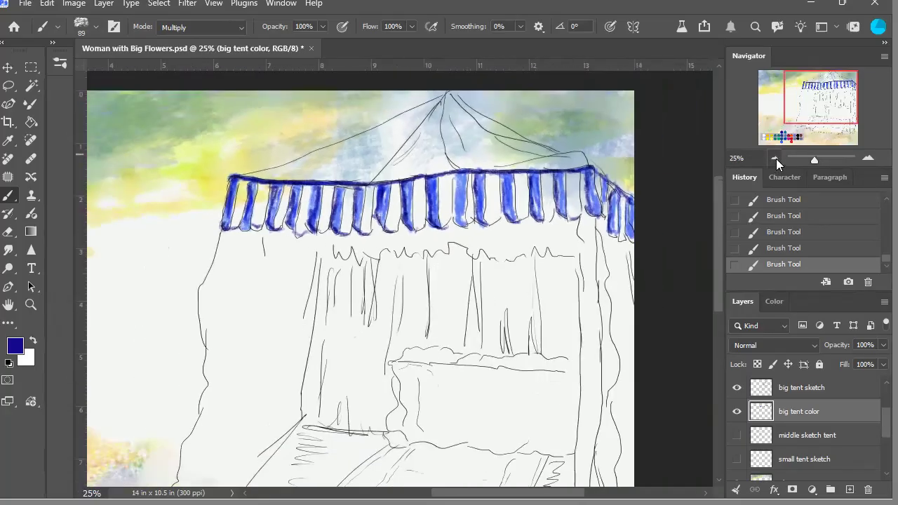
pyautogui.click(778, 160)
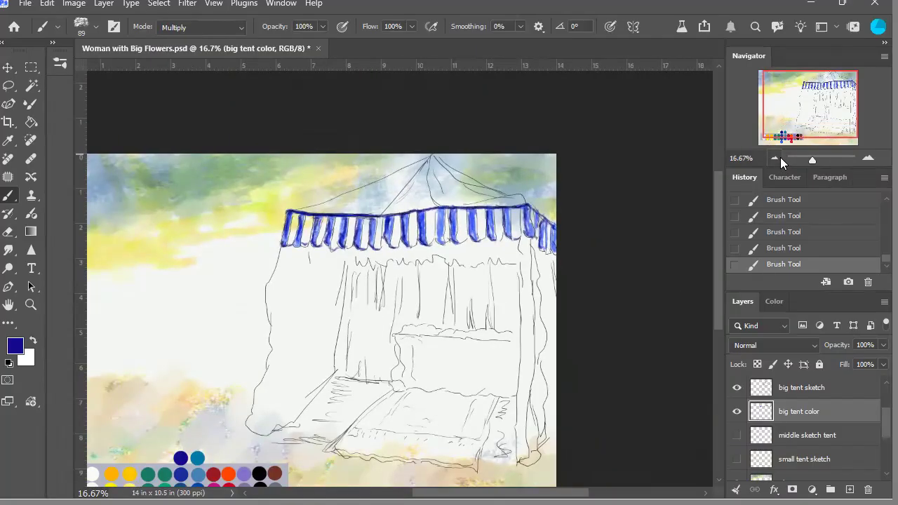
# Step: Scribble in dark blue on the roof's left panel and step back through the history to remove the strokes
pyautogui.click(869, 160)
pyautogui.click(869, 160)
pyautogui.moveTo(819, 114); pyautogui.dragTo(822, 106)
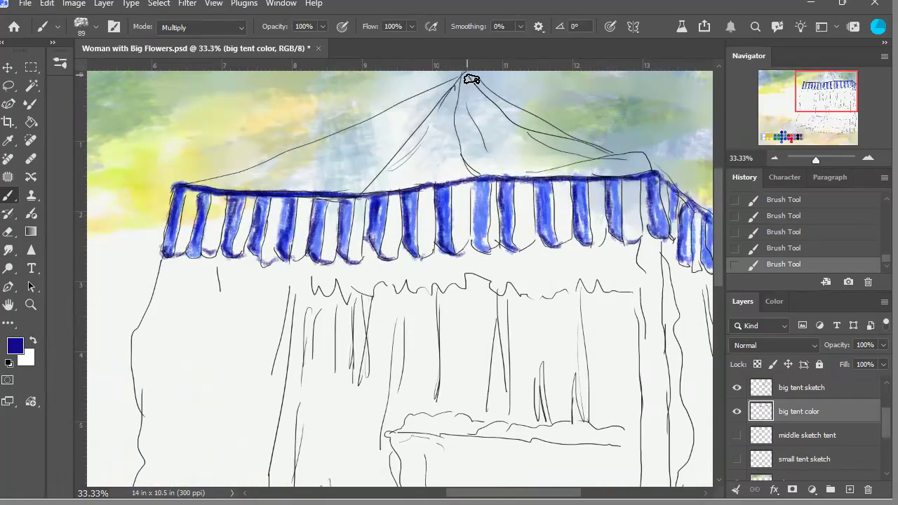
pyautogui.moveTo(326, 157)
pyautogui.mouseDown()
pyautogui.moveTo(405, 117)
pyautogui.moveTo(367, 142)
pyautogui.moveTo(395, 129)
pyautogui.moveTo(396, 147)
pyautogui.moveTo(424, 115)
pyautogui.mouseUp()
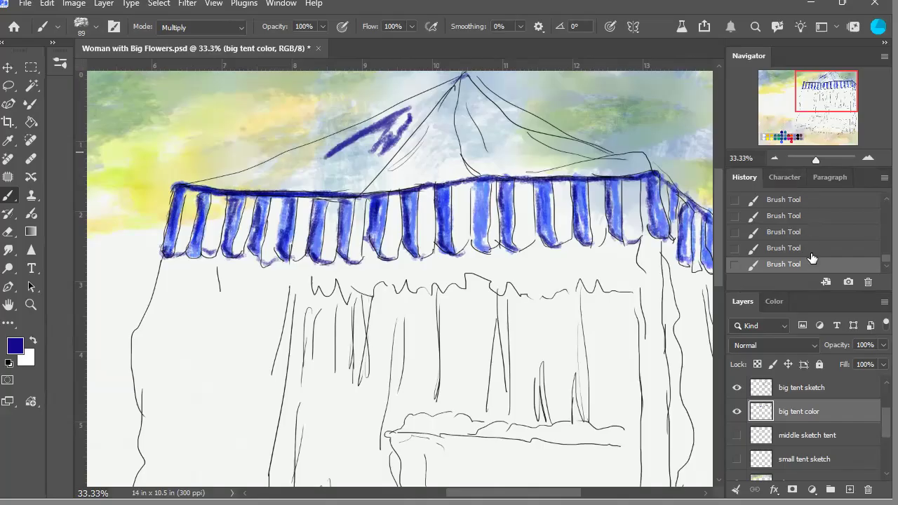
pyautogui.click(791, 249)
pyautogui.click(791, 232)
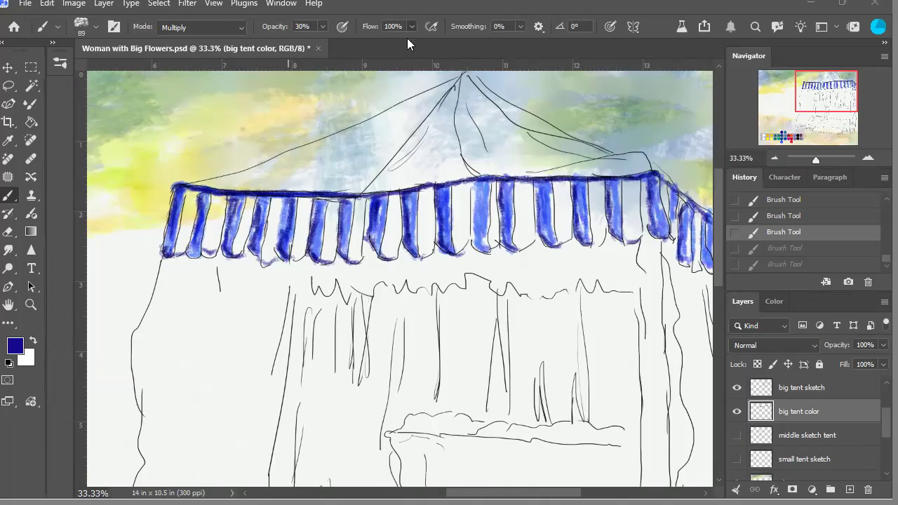
# Step: Set the brush to 83% opacity and 49% flow, testing it on the roof's left panel and removing the test strokes
pyautogui.moveTo(298, 161)
pyautogui.mouseDown()
pyautogui.moveTo(399, 126)
pyautogui.moveTo(339, 171)
pyautogui.moveTo(346, 177)
pyautogui.moveTo(382, 153)
pyautogui.moveTo(354, 161)
pyautogui.moveTo(398, 121)
pyautogui.mouseUp()
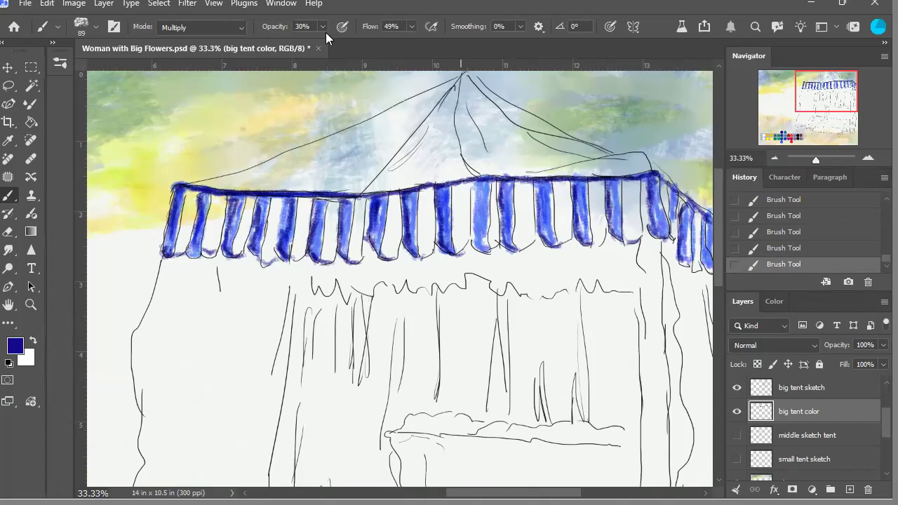
pyautogui.press('8')
pyautogui.press('3')
pyautogui.moveTo(298, 169)
pyautogui.mouseDown()
pyautogui.moveTo(270, 179)
pyautogui.moveTo(324, 150)
pyautogui.mouseUp()
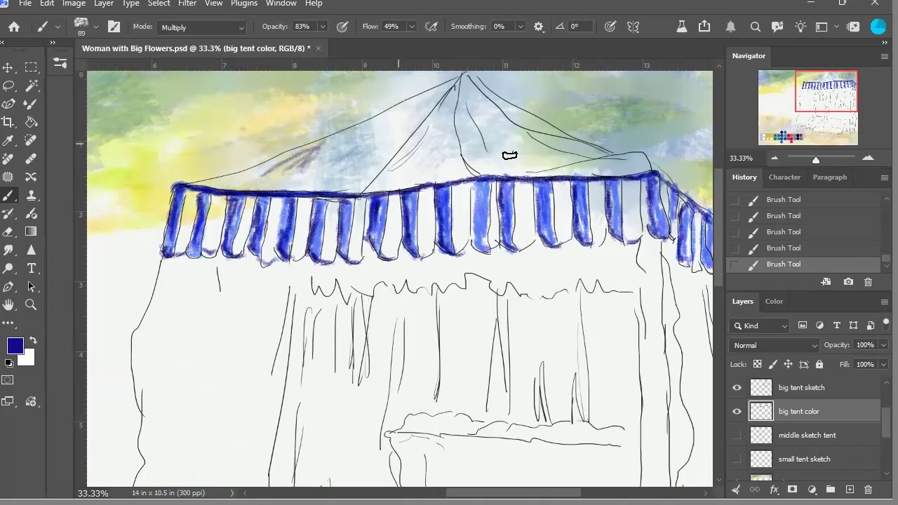
pyautogui.click(791, 248)
pyautogui.click(791, 232)
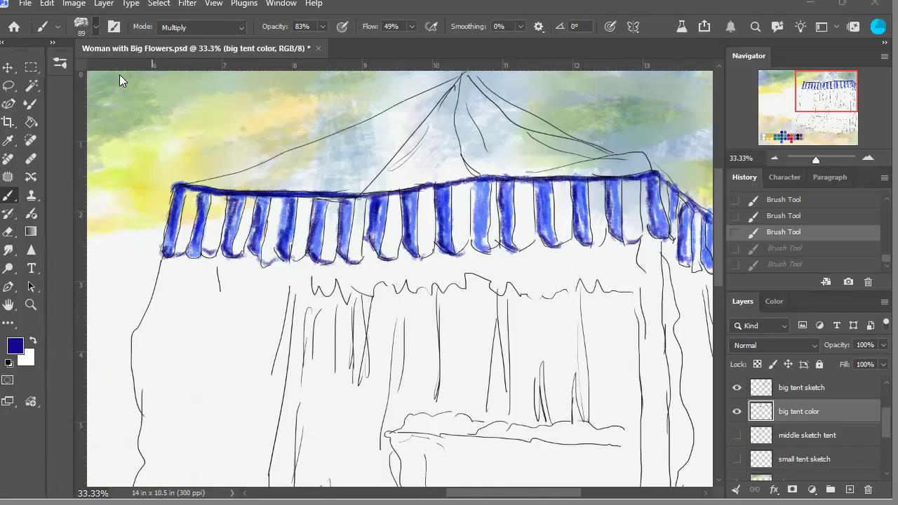
# Step: Enlarge the brush to 190 px and shade the roof's left panel and the small section at its lower right in dark blue
pyautogui.press(']')
pyautogui.press(']')
pyautogui.press(']')
pyautogui.press(']')
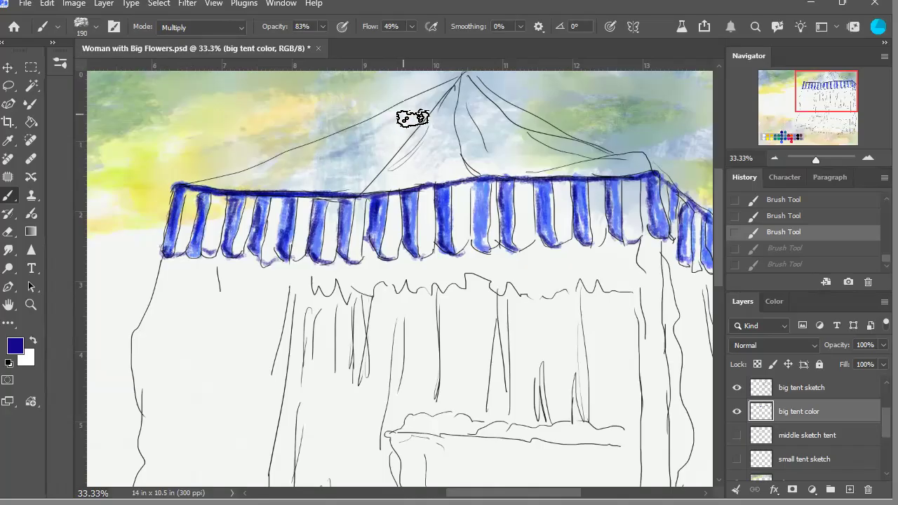
pyautogui.moveTo(312, 164)
pyautogui.mouseDown()
pyautogui.moveTo(455, 87)
pyautogui.moveTo(379, 132)
pyautogui.moveTo(429, 101)
pyautogui.moveTo(380, 126)
pyautogui.moveTo(415, 100)
pyautogui.mouseUp()
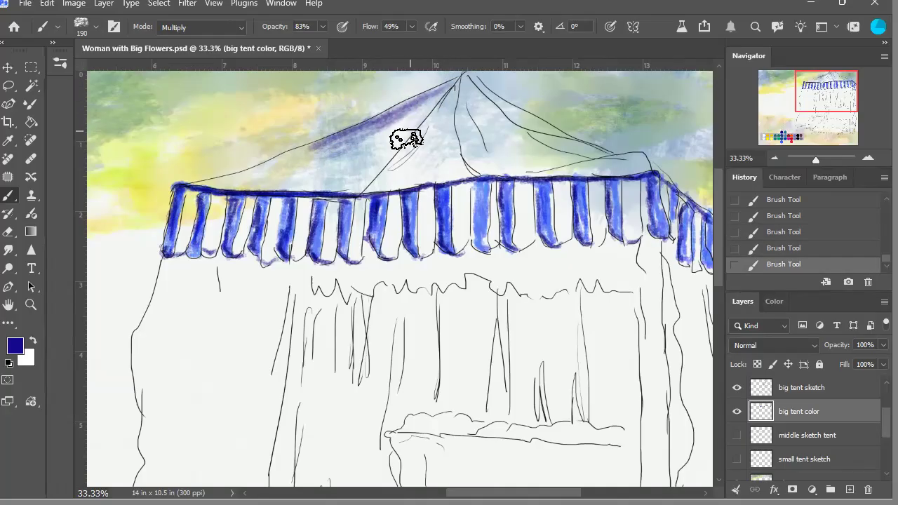
pyautogui.moveTo(386, 145)
pyautogui.mouseDown()
pyautogui.moveTo(421, 122)
pyautogui.moveTo(422, 130)
pyautogui.moveTo(444, 99)
pyautogui.moveTo(363, 187)
pyautogui.moveTo(273, 181)
pyautogui.moveTo(310, 158)
pyautogui.moveTo(196, 192)
pyautogui.moveTo(256, 183)
pyautogui.moveTo(237, 194)
pyautogui.moveTo(278, 185)
pyautogui.moveTo(300, 197)
pyautogui.moveTo(357, 194)
pyautogui.mouseUp()
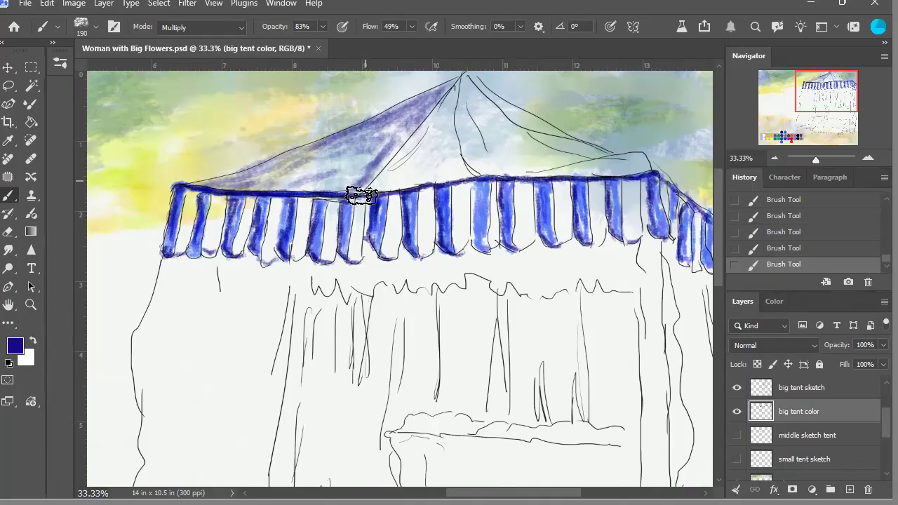
pyautogui.click(775, 160)
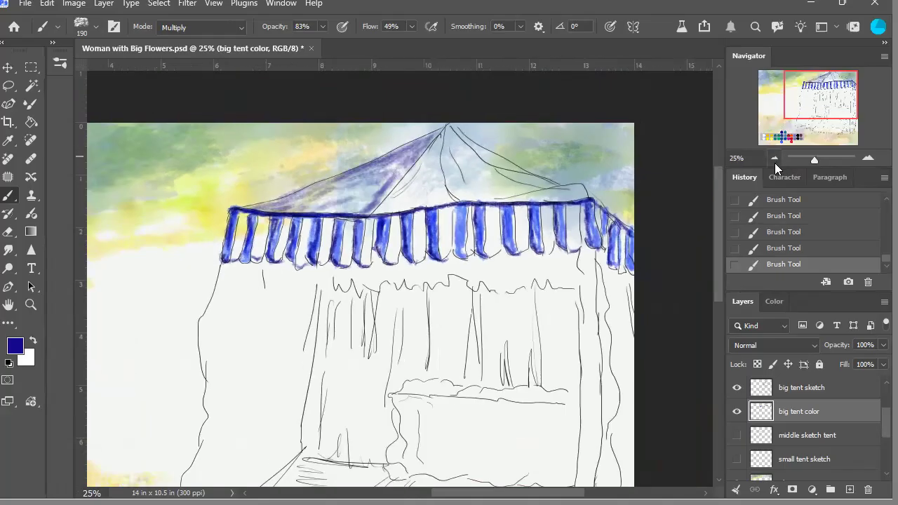
pyautogui.moveTo(559, 195)
pyautogui.mouseDown()
pyautogui.moveTo(582, 199)
pyautogui.moveTo(508, 204)
pyautogui.moveTo(522, 207)
pyautogui.moveTo(497, 201)
pyautogui.moveTo(525, 190)
pyautogui.mouseUp()
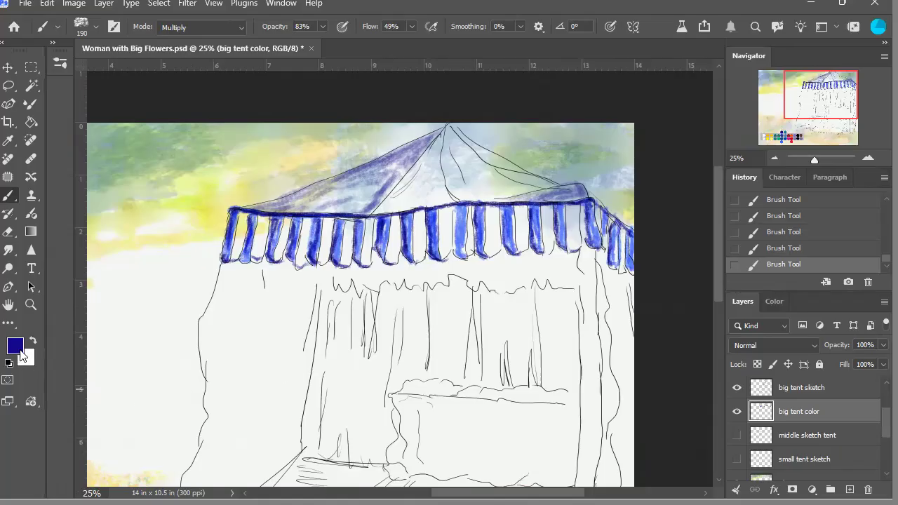
# Step: Sample the off-white of the tent and paint the roof's light panels at 100% opacity and flow
pyautogui.press('i')
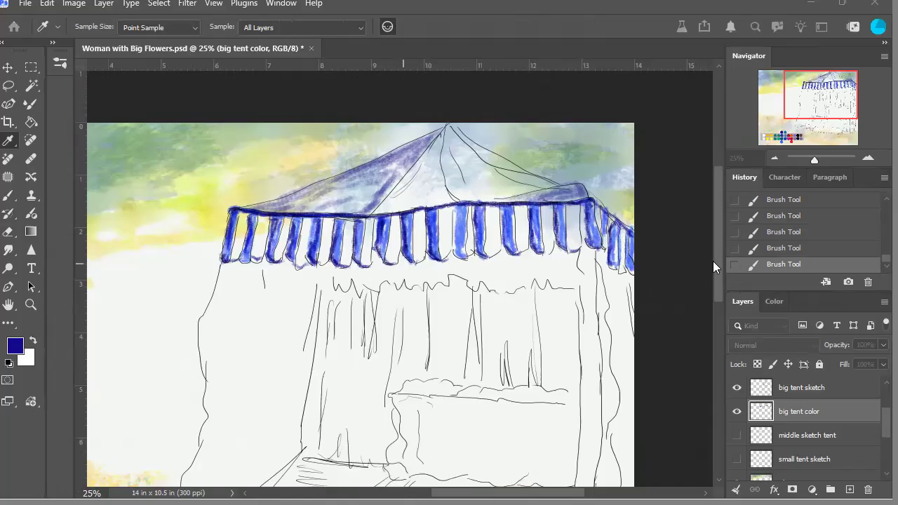
pyautogui.click(533, 242)
pyautogui.press('b')
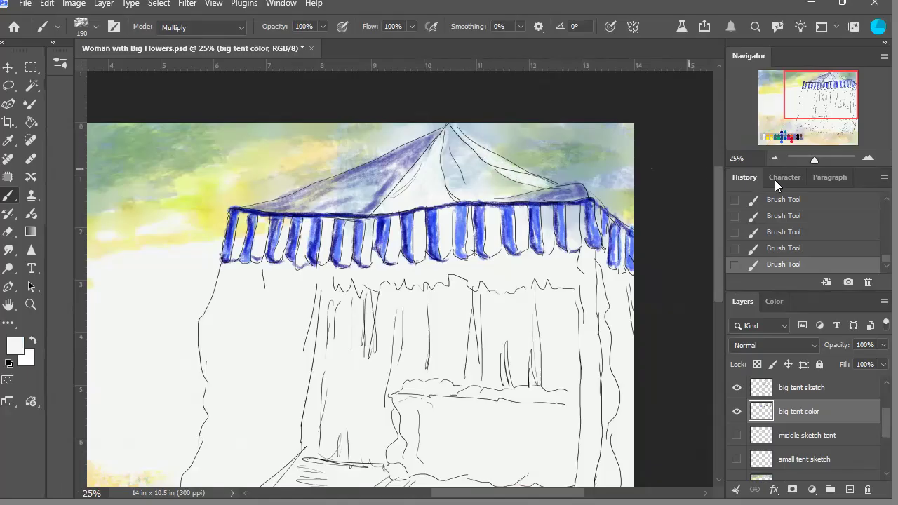
# Step: Reduce the brush to 99 px and paint off-white along the roof's outer edges and down its right corner
pyautogui.click(775, 159)
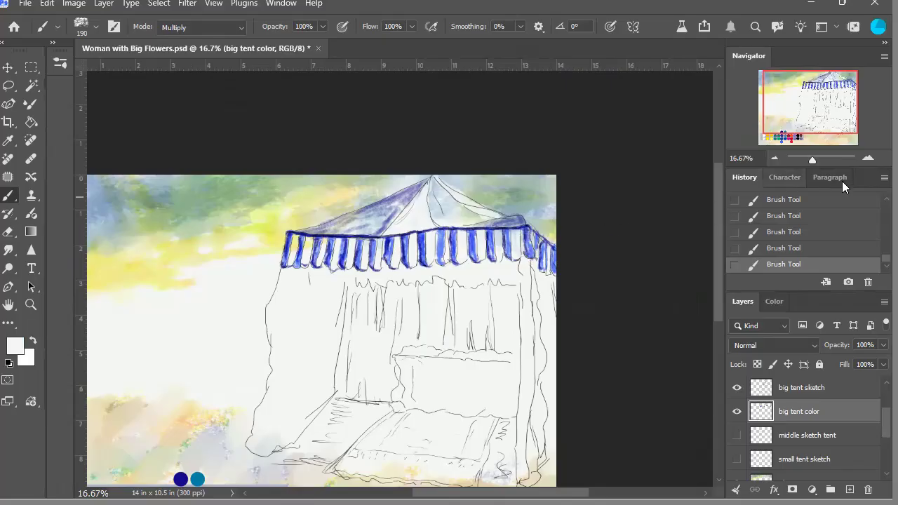
pyautogui.click(867, 160)
pyautogui.click(868, 159)
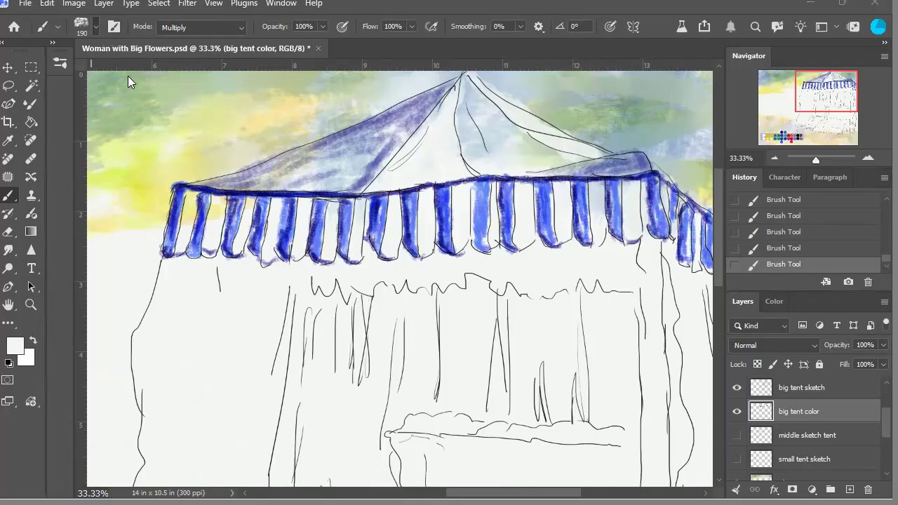
pyautogui.press('[')
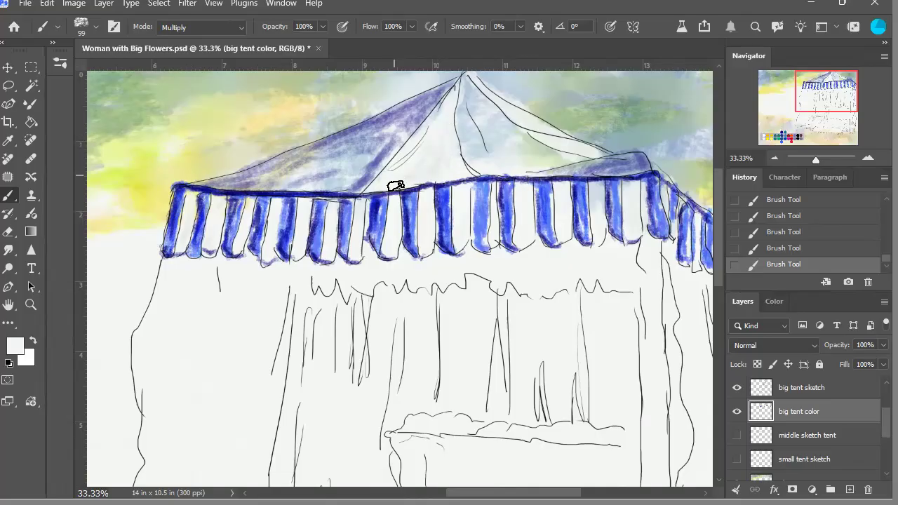
pyautogui.moveTo(644, 155)
pyautogui.mouseDown()
pyautogui.moveTo(608, 165)
pyautogui.moveTo(642, 161)
pyautogui.moveTo(681, 190)
pyautogui.moveTo(657, 165)
pyautogui.moveTo(694, 215)
pyautogui.mouseUp()
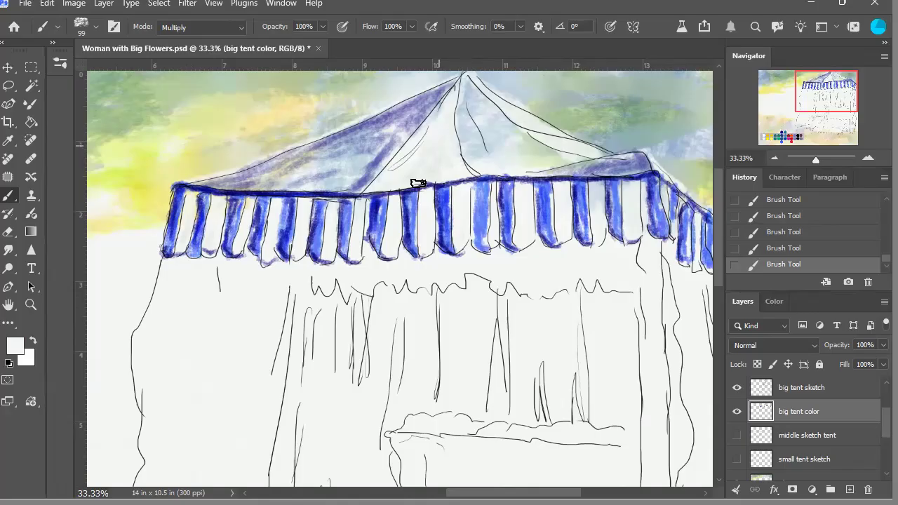
# Step: Pick a light periwinkle blue and fill the roof's right front panel, the left panel's pale areas and the lower right section
pyautogui.press('i')
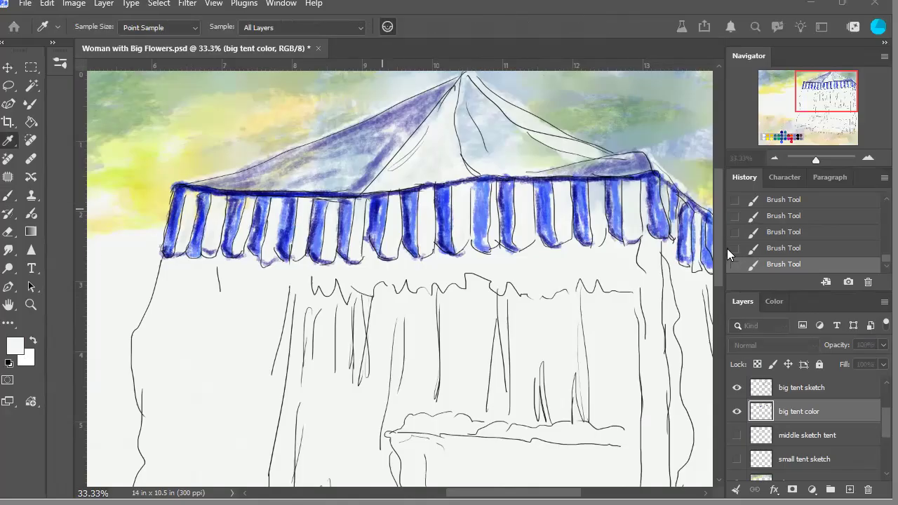
pyautogui.press('b')
pyautogui.keyDown('alt'); pyautogui.click(477, 154); pyautogui.keyUp('alt')
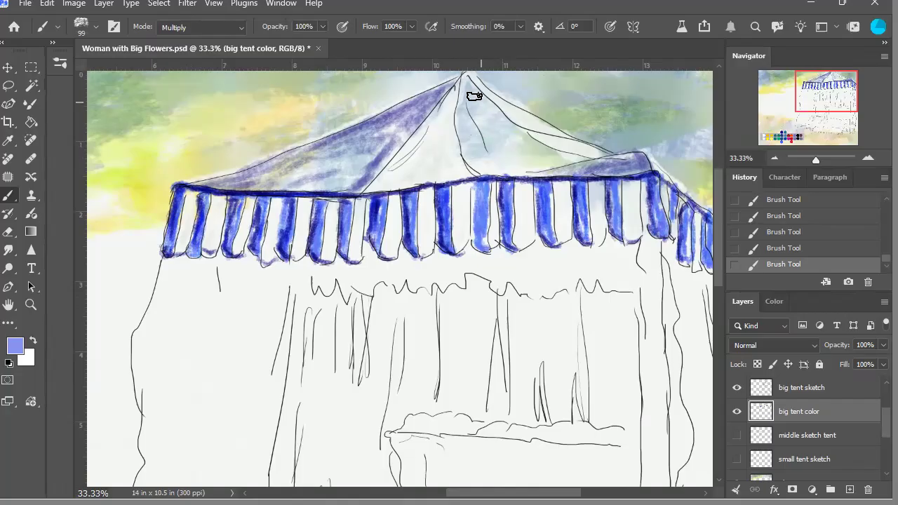
pyautogui.moveTo(468, 99)
pyautogui.mouseDown()
pyautogui.moveTo(473, 128)
pyautogui.moveTo(499, 175)
pyautogui.mouseUp()
pyautogui.moveTo(494, 145)
pyautogui.mouseDown()
pyautogui.moveTo(474, 96)
pyautogui.moveTo(490, 114)
pyautogui.moveTo(471, 82)
pyautogui.moveTo(472, 150)
pyautogui.moveTo(523, 170)
pyautogui.moveTo(527, 149)
pyautogui.moveTo(494, 124)
pyautogui.moveTo(539, 153)
pyautogui.moveTo(489, 106)
pyautogui.moveTo(557, 163)
pyautogui.moveTo(545, 158)
pyautogui.moveTo(588, 165)
pyautogui.moveTo(539, 170)
pyautogui.moveTo(513, 147)
pyautogui.moveTo(514, 160)
pyautogui.moveTo(453, 179)
pyautogui.moveTo(354, 147)
pyautogui.moveTo(339, 166)
pyautogui.moveTo(394, 132)
pyautogui.moveTo(315, 179)
pyautogui.moveTo(342, 152)
pyautogui.moveTo(303, 166)
pyautogui.moveTo(288, 186)
pyautogui.moveTo(420, 124)
pyautogui.moveTo(375, 182)
pyautogui.moveTo(428, 128)
pyautogui.moveTo(373, 187)
pyautogui.moveTo(260, 170)
pyautogui.moveTo(317, 157)
pyautogui.moveTo(256, 187)
pyautogui.moveTo(213, 186)
pyautogui.moveTo(327, 190)
pyautogui.mouseUp()
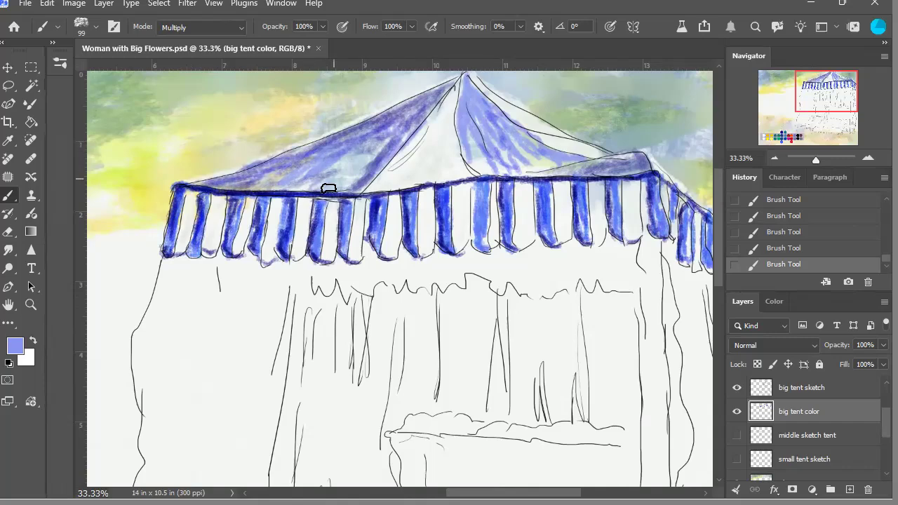
pyautogui.moveTo(546, 172)
pyautogui.mouseDown()
pyautogui.moveTo(505, 163)
pyautogui.moveTo(530, 176)
pyautogui.moveTo(480, 163)
pyautogui.moveTo(477, 171)
pyautogui.moveTo(475, 161)
pyautogui.moveTo(518, 179)
pyautogui.moveTo(550, 160)
pyautogui.moveTo(666, 173)
pyautogui.moveTo(639, 183)
pyautogui.moveTo(548, 141)
pyautogui.moveTo(479, 81)
pyautogui.moveTo(529, 121)
pyautogui.moveTo(558, 135)
pyautogui.moveTo(498, 102)
pyautogui.moveTo(577, 145)
pyautogui.moveTo(530, 120)
pyautogui.moveTo(621, 154)
pyautogui.mouseUp()
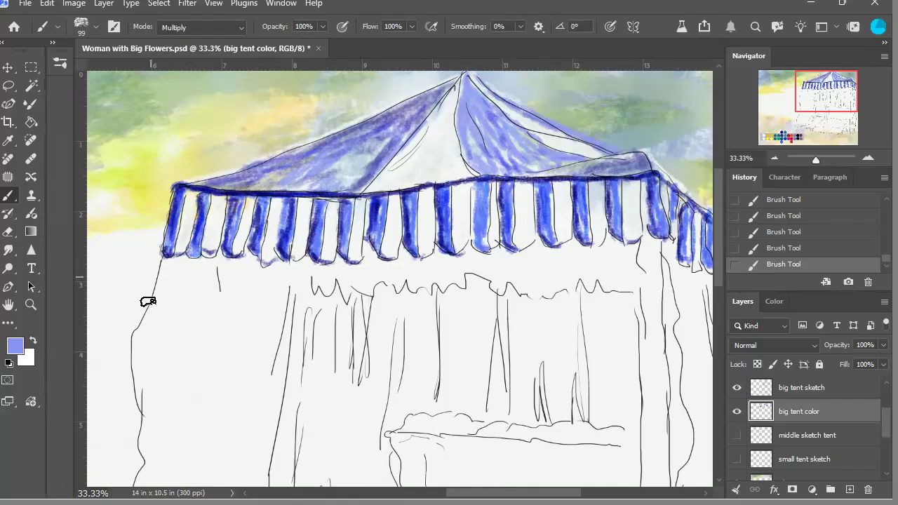
# Step: Sample a medium blue from an awning stripe and line the roof's right edge from the peak to the awning corner
pyautogui.keyDown('alt'); pyautogui.click(237, 232); pyautogui.keyUp('alt')
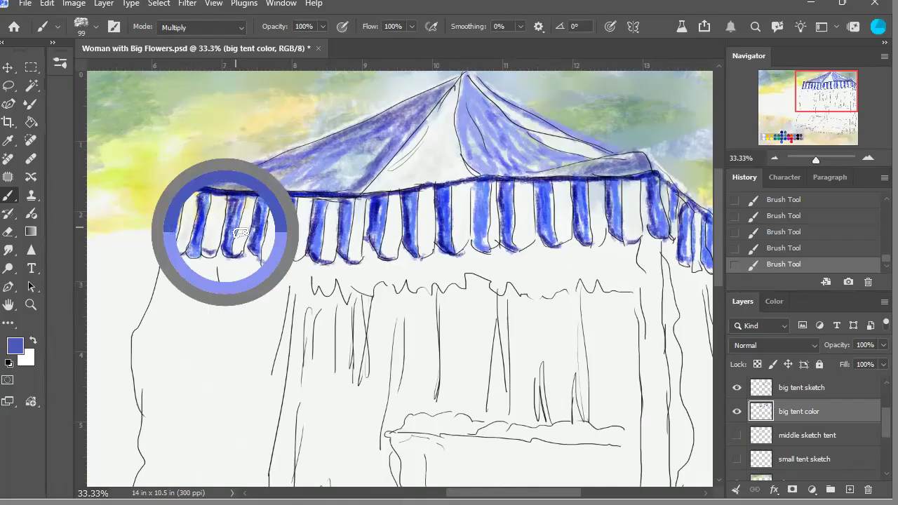
pyautogui.moveTo(485, 82)
pyautogui.mouseDown()
pyautogui.moveTo(608, 159)
pyautogui.moveTo(661, 177)
pyautogui.mouseUp()
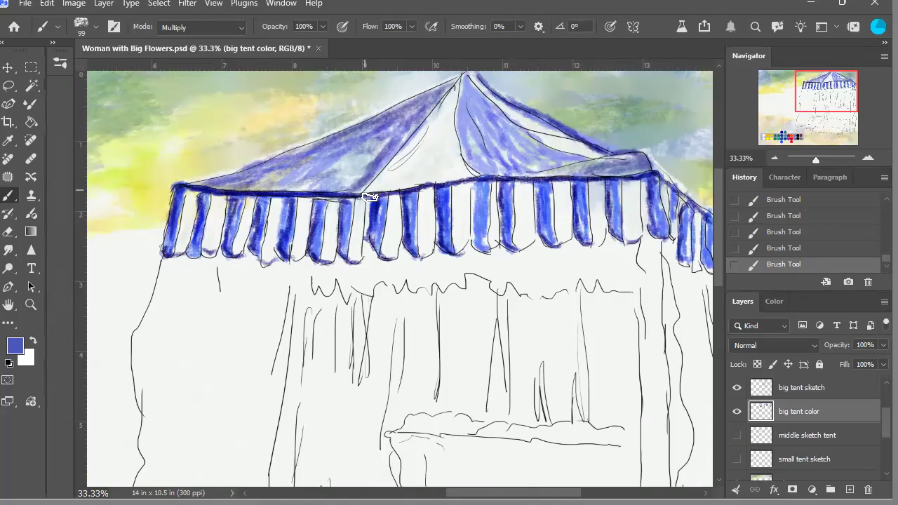
pyautogui.click(778, 160)
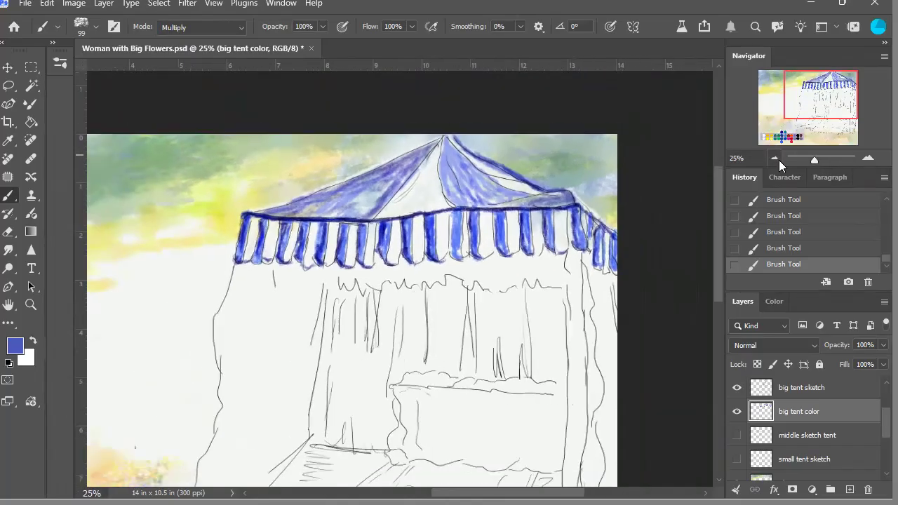
pyautogui.click(778, 160)
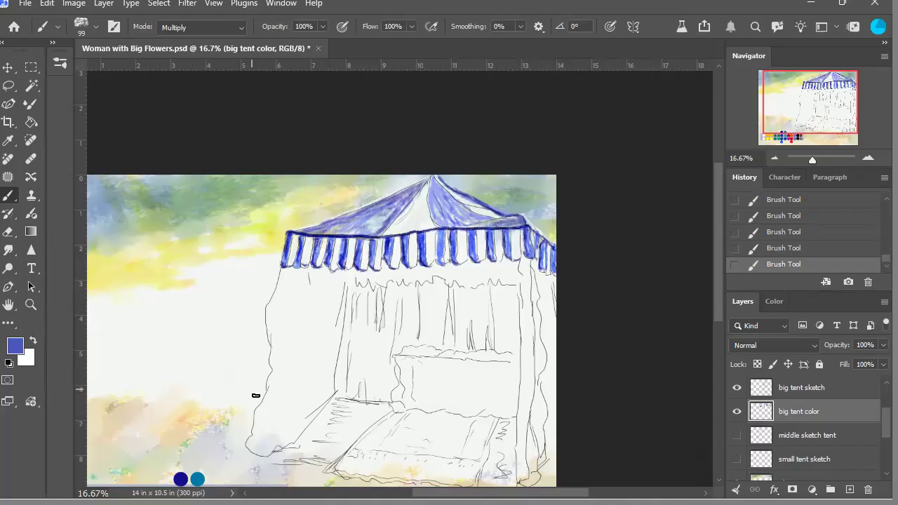
# Step: Sample the bright red from the palette swatches and reduce the brush to 53 px
pyautogui.moveTo(771, 134); pyautogui.dragTo(770, 145)
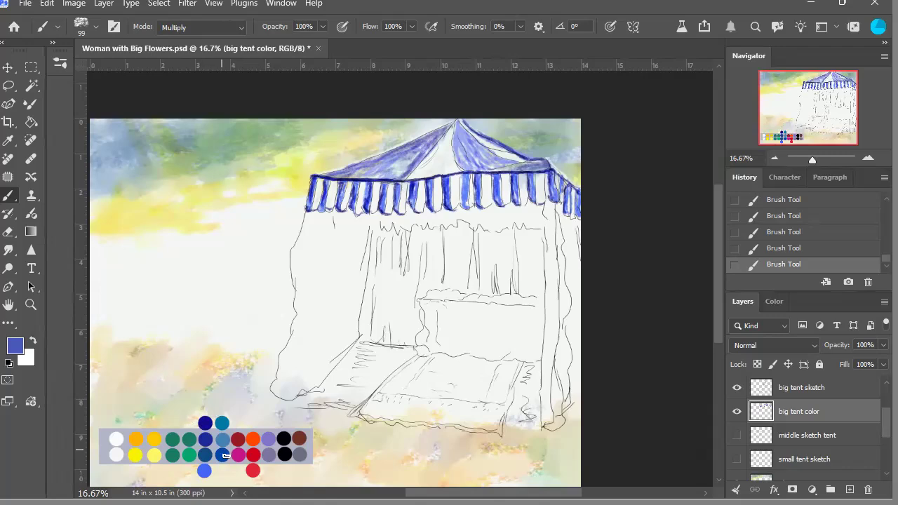
pyautogui.press('i')
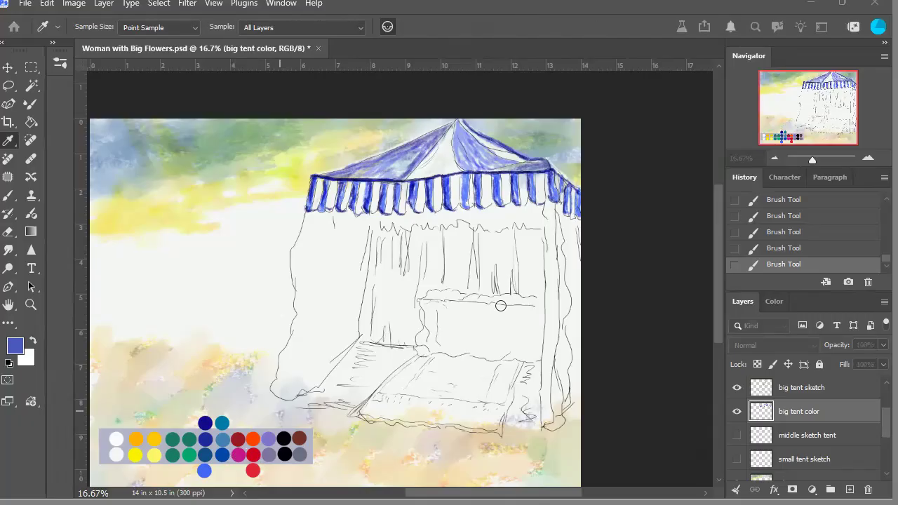
pyautogui.press('b')
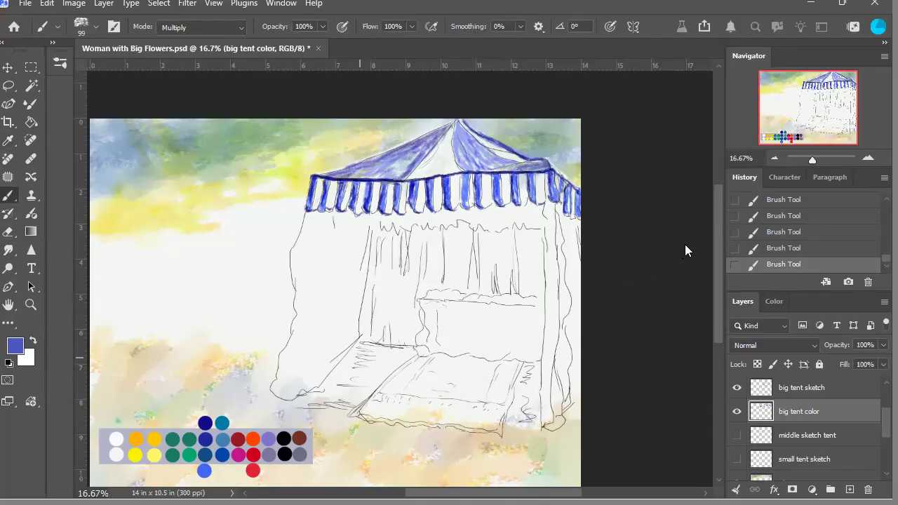
pyautogui.click(869, 160)
pyautogui.click(870, 160)
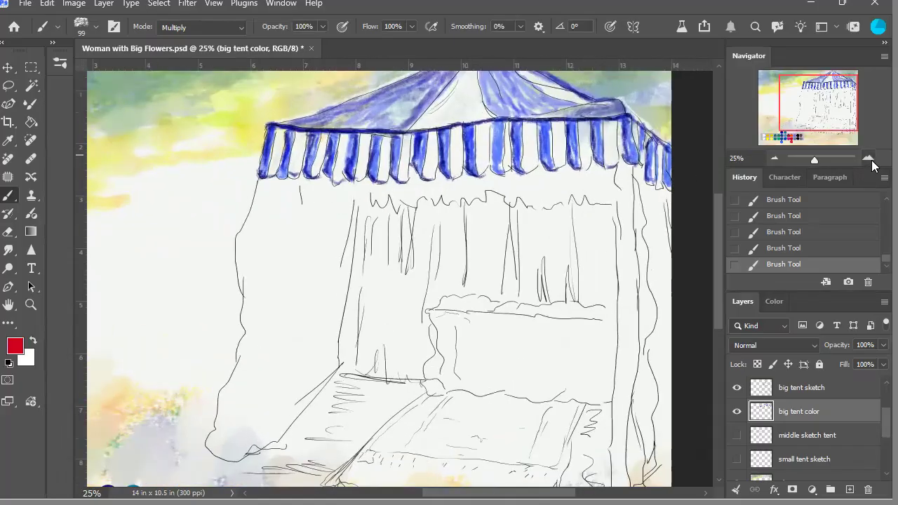
pyautogui.click(870, 160)
pyautogui.moveTo(824, 121); pyautogui.dragTo(827, 101)
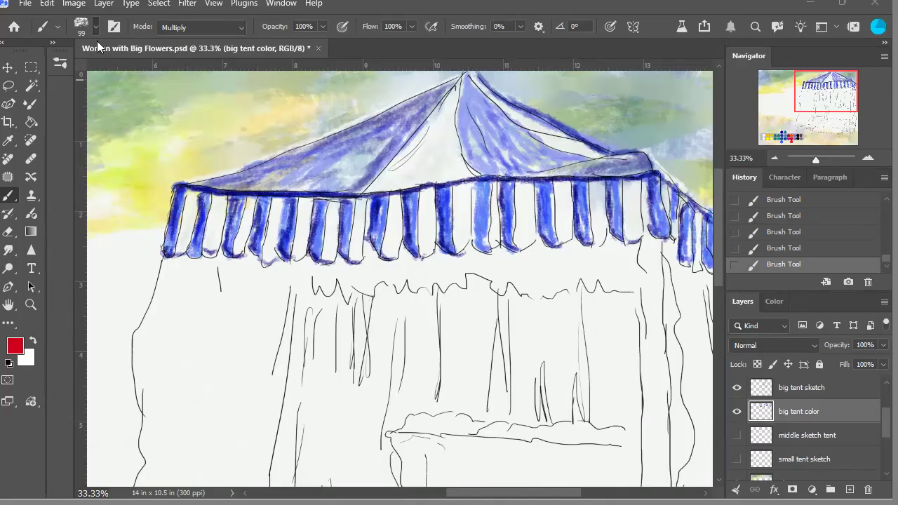
pyautogui.press('[')
pyautogui.press('[')
pyautogui.press('[')
pyautogui.press('[')
pyautogui.press('[')
pyautogui.press('[')
pyautogui.press('[')
pyautogui.press(']')
pyautogui.press(']')
pyautogui.press(']')
pyautogui.press(']')
# Step: Undo the last brush stroke and set the brush to 79% opacity and 80% flow
pyautogui.click(775, 160)
pyautogui.click(776, 161)
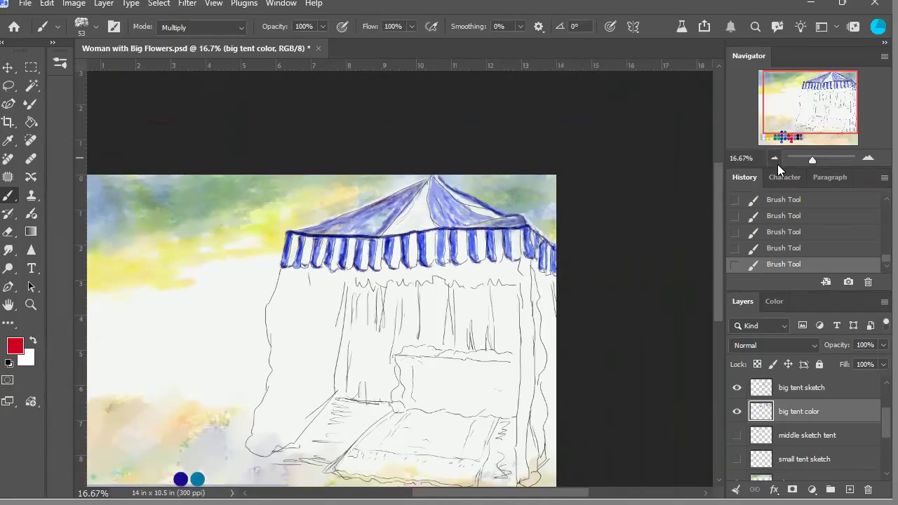
pyautogui.click(774, 250)
pyautogui.click(868, 158)
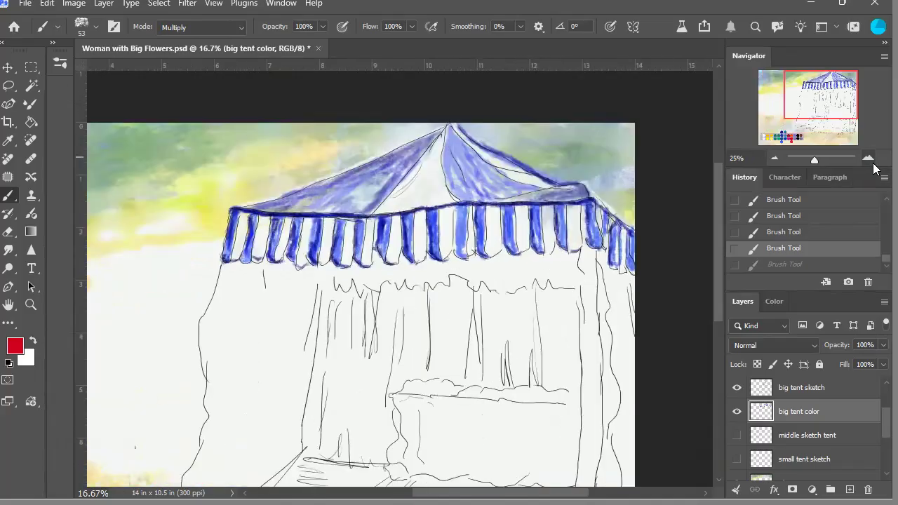
pyautogui.click(868, 159)
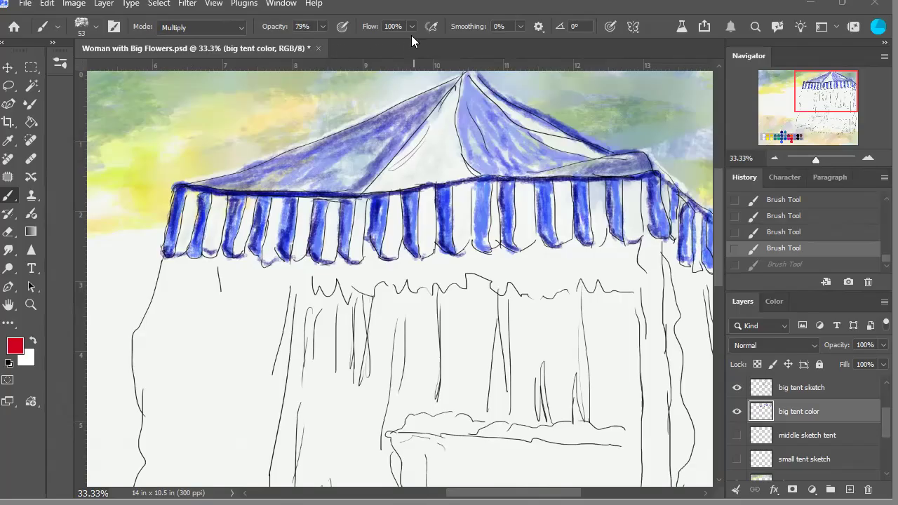
pyautogui.hotkey('shift', '8')
# Step: Add red accents to the roof's left corner, the left panel's seam, the right outer edge and the lower right corner
pyautogui.moveTo(213, 185)
pyautogui.mouseDown()
pyautogui.moveTo(256, 176)
pyautogui.moveTo(232, 191)
pyautogui.moveTo(194, 189)
pyautogui.moveTo(219, 188)
pyautogui.moveTo(226, 211)
pyautogui.moveTo(237, 204)
pyautogui.moveTo(229, 253)
pyautogui.moveTo(235, 203)
pyautogui.mouseUp()
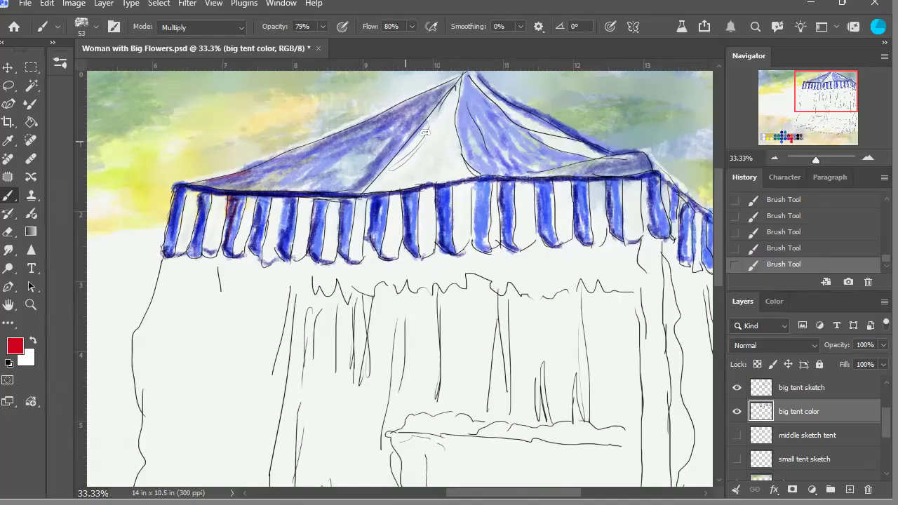
pyautogui.moveTo(401, 160); pyautogui.dragTo(356, 201)
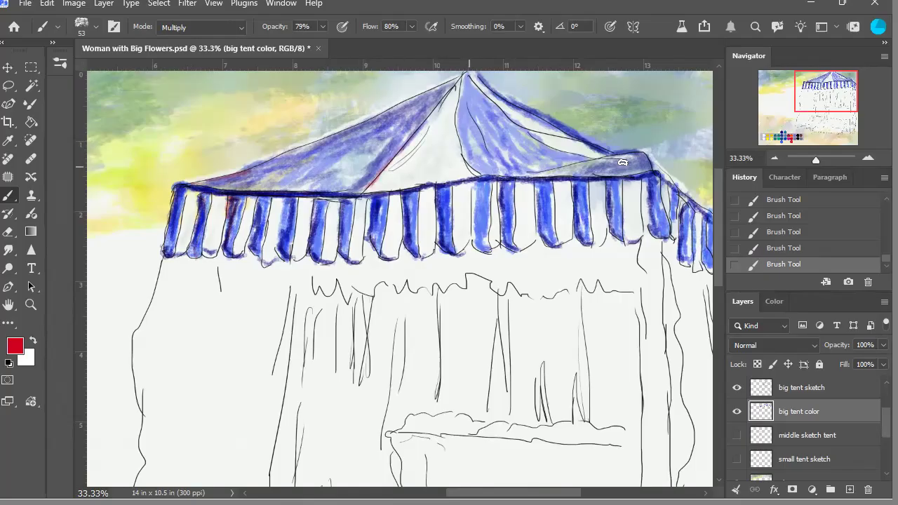
pyautogui.click(779, 158)
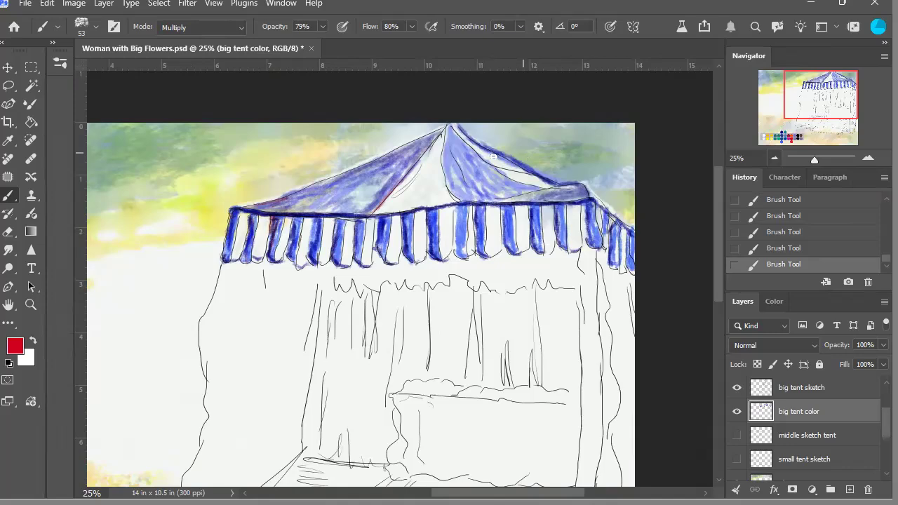
pyautogui.moveTo(465, 132); pyautogui.dragTo(514, 171)
pyautogui.moveTo(564, 192)
pyautogui.mouseDown()
pyautogui.moveTo(584, 186)
pyautogui.moveTo(592, 201)
pyautogui.mouseUp()
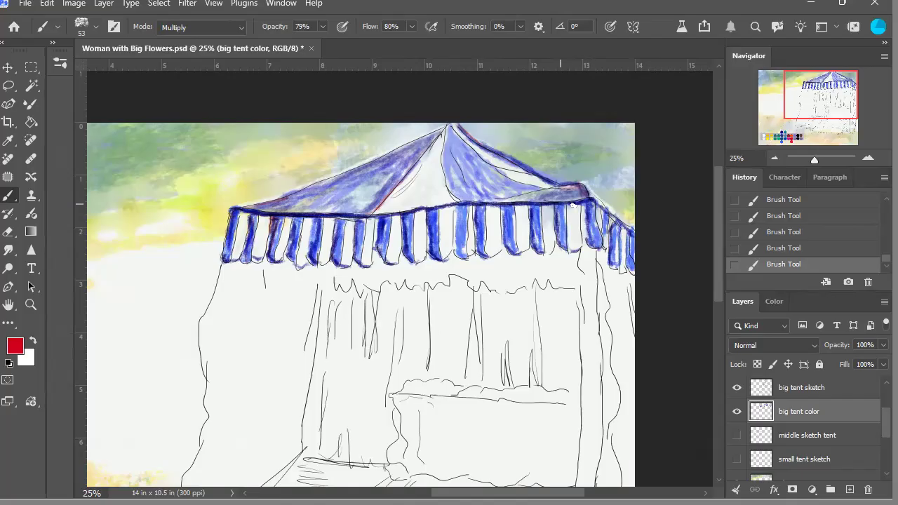
# Step: Line the awning stripes' edges, the awning's top edge and the right roof panel's seam with thin red accents
pyautogui.moveTo(564, 237)
pyautogui.mouseDown()
pyautogui.moveTo(594, 208)
pyautogui.moveTo(593, 245)
pyautogui.mouseUp()
pyautogui.moveTo(508, 226); pyautogui.dragTo(519, 259)
pyautogui.moveTo(477, 211); pyautogui.dragTo(481, 247)
pyautogui.moveTo(593, 221)
pyautogui.mouseDown()
pyautogui.moveTo(598, 247)
pyautogui.moveTo(619, 246)
pyautogui.moveTo(618, 227)
pyautogui.moveTo(618, 264)
pyautogui.moveTo(637, 250)
pyautogui.moveTo(634, 239)
pyautogui.moveTo(635, 273)
pyautogui.mouseUp()
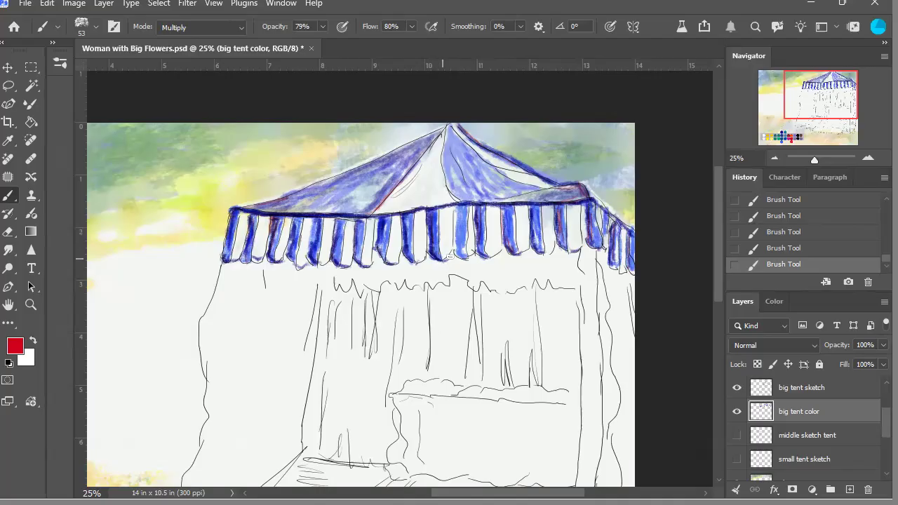
pyautogui.moveTo(466, 212); pyautogui.dragTo(461, 244)
pyautogui.moveTo(407, 256); pyautogui.dragTo(410, 256)
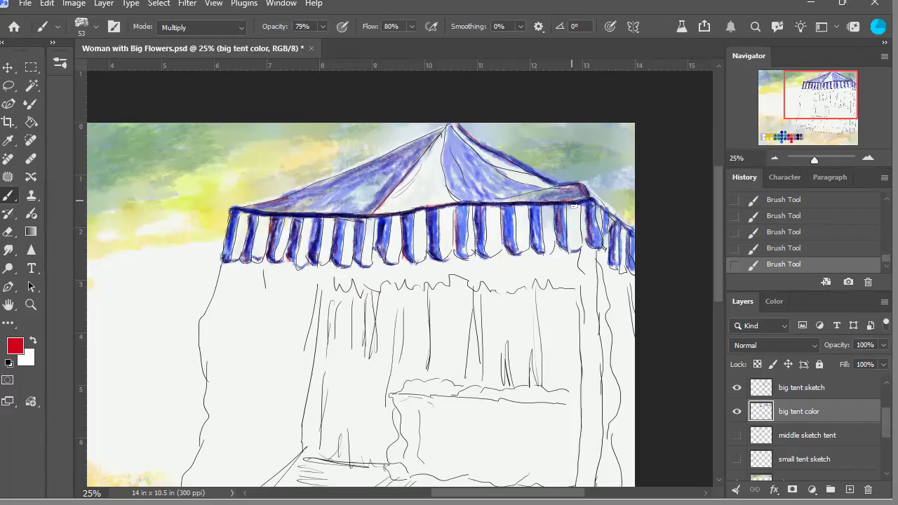
pyautogui.moveTo(495, 169); pyautogui.dragTo(556, 189)
# Step: Sample a soft yellow, restore 100% opacity and flow, and brush yellow streaks over the roof's left blue panel
pyautogui.click(775, 161)
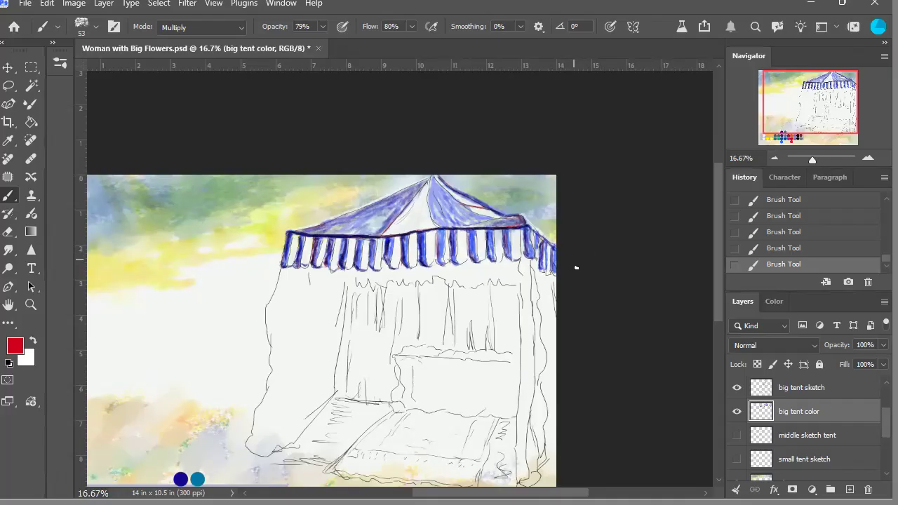
pyautogui.moveTo(817, 125); pyautogui.dragTo(814, 145)
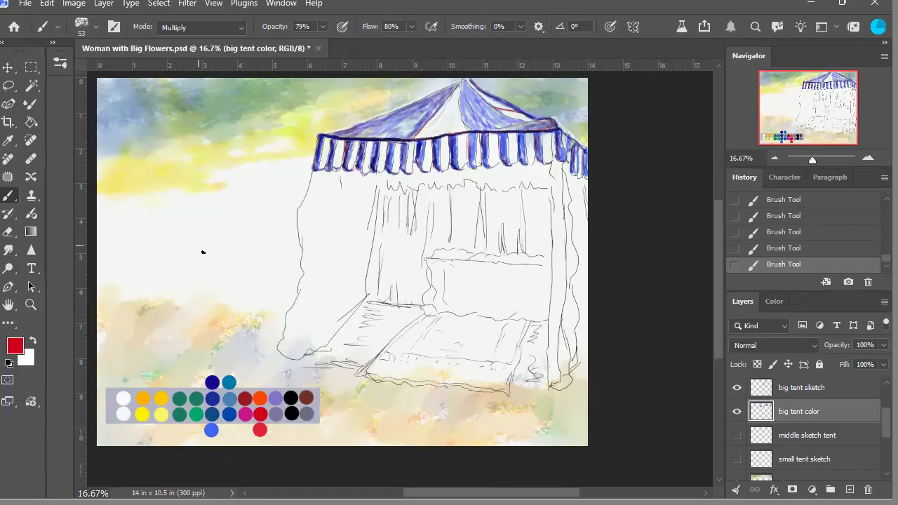
pyautogui.keyDown('alt'); pyautogui.click(167, 176); pyautogui.keyUp('alt')
pyautogui.click(867, 159)
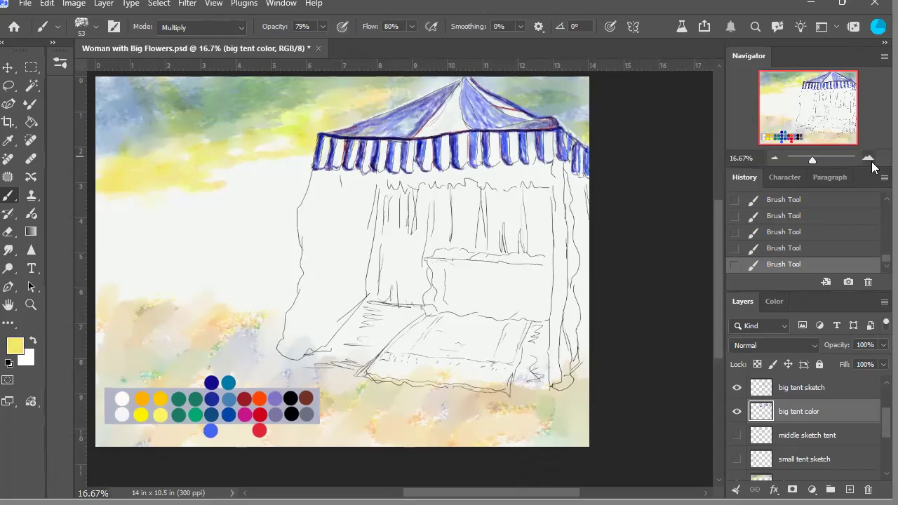
pyautogui.click(867, 158)
pyautogui.click(868, 158)
pyautogui.moveTo(828, 123); pyautogui.dragTo(827, 96)
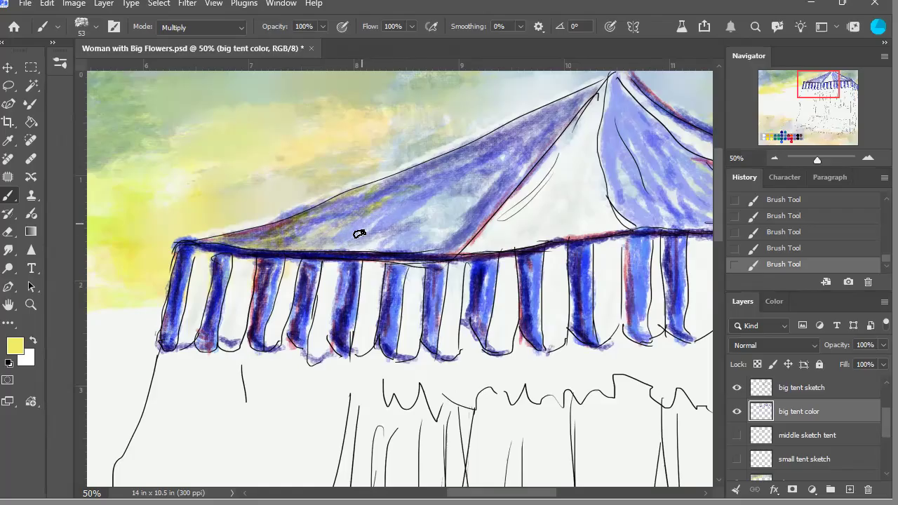
# Step: Add yellow accents to the roof's light front panel, its right corner and the awning below
pyautogui.click(776, 160)
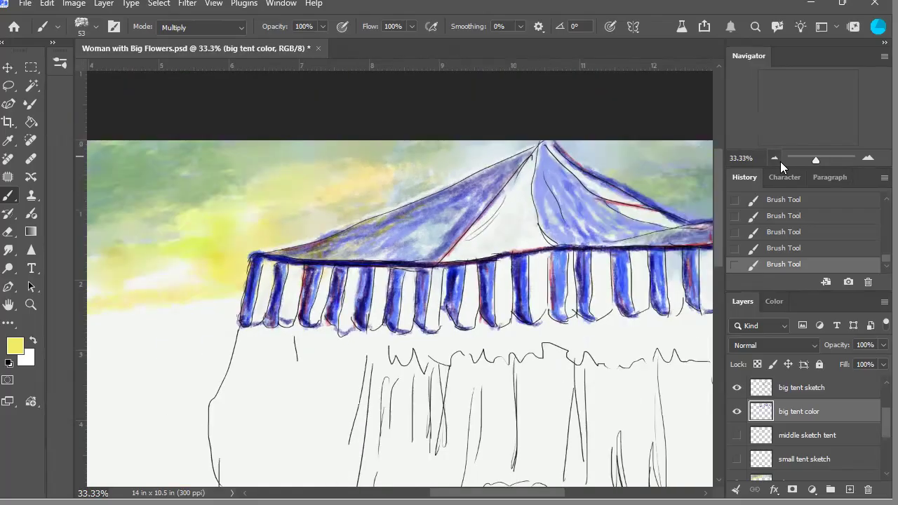
pyautogui.click(774, 159)
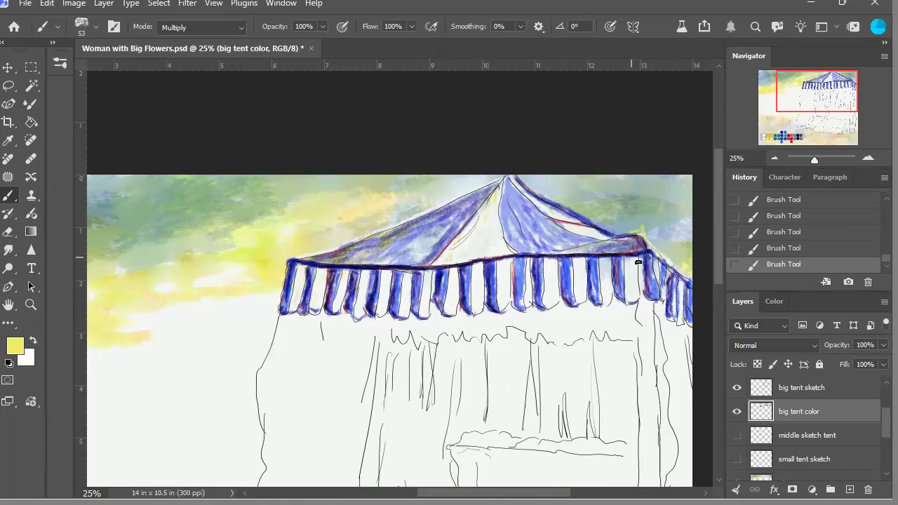
pyautogui.click(775, 160)
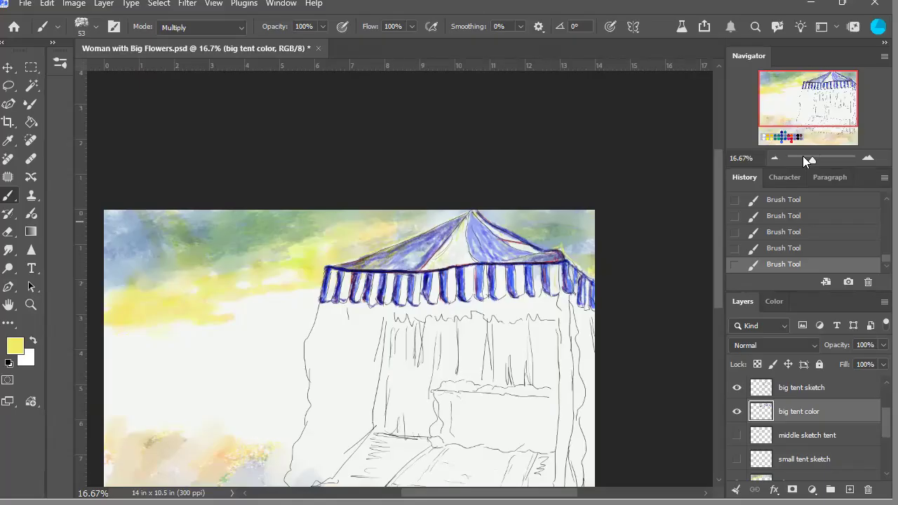
# Step: Sample the light purple from the palette swatches and enlarge the brush to 243 px
pyautogui.click(781, 162)
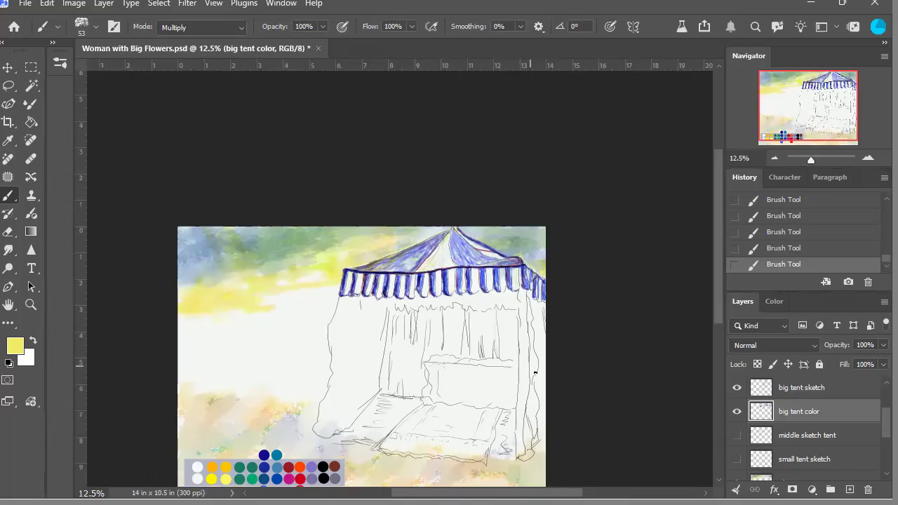
pyautogui.scroll(-5, 328, 331)
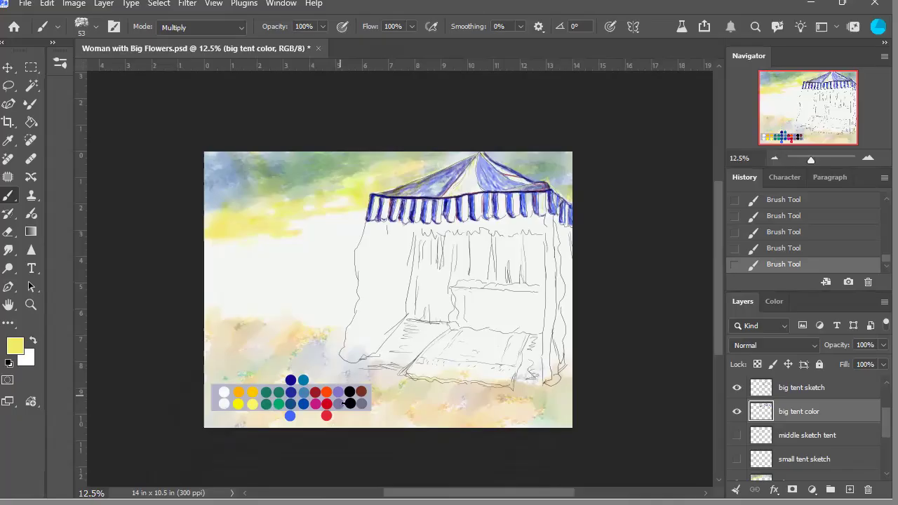
pyautogui.press('i')
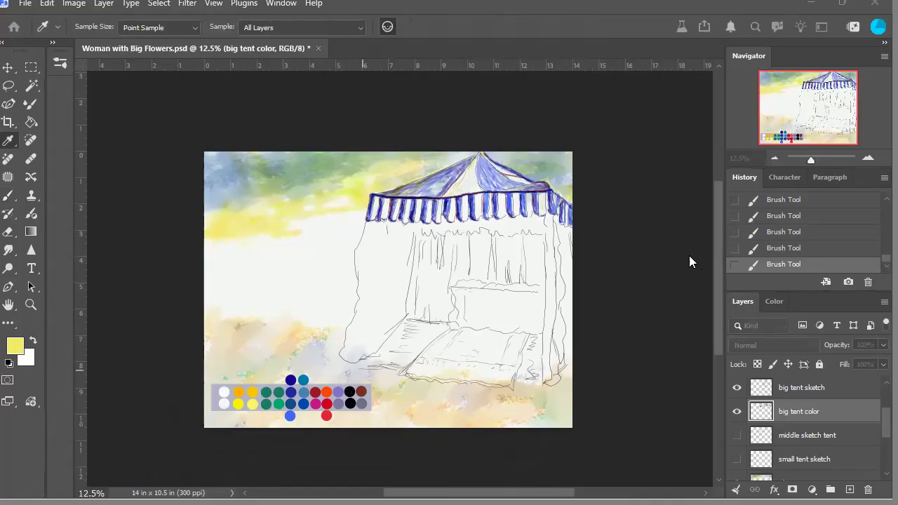
pyautogui.press('b')
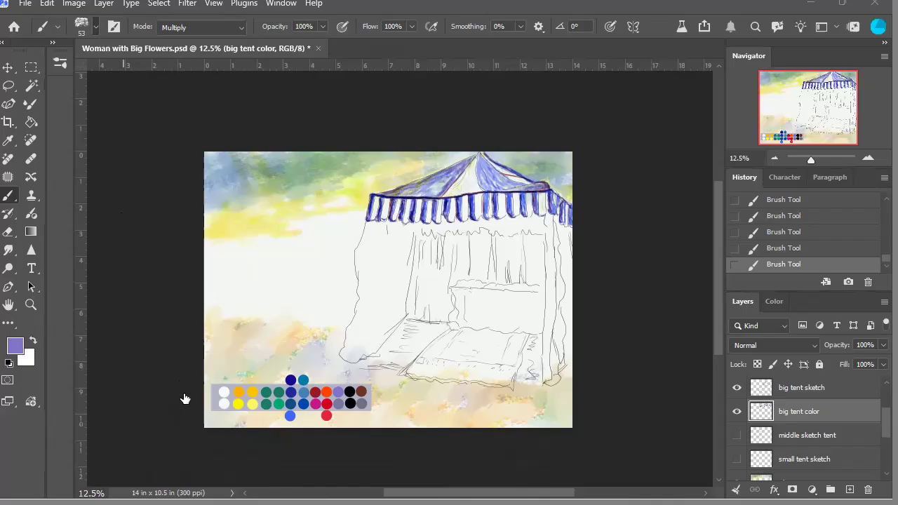
pyautogui.press(']')
pyautogui.press(']')
pyautogui.press(']')
pyautogui.press(']')
pyautogui.press(']')
pyautogui.press(']')
pyautogui.press(']')
pyautogui.press(']')
pyautogui.click(870, 160)
pyautogui.click(869, 160)
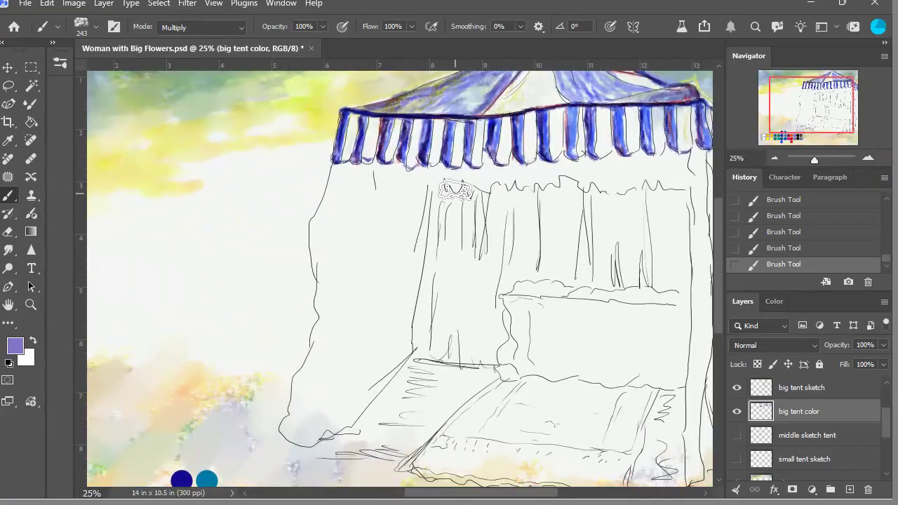
pyautogui.moveTo(448, 189); pyautogui.dragTo(437, 183)
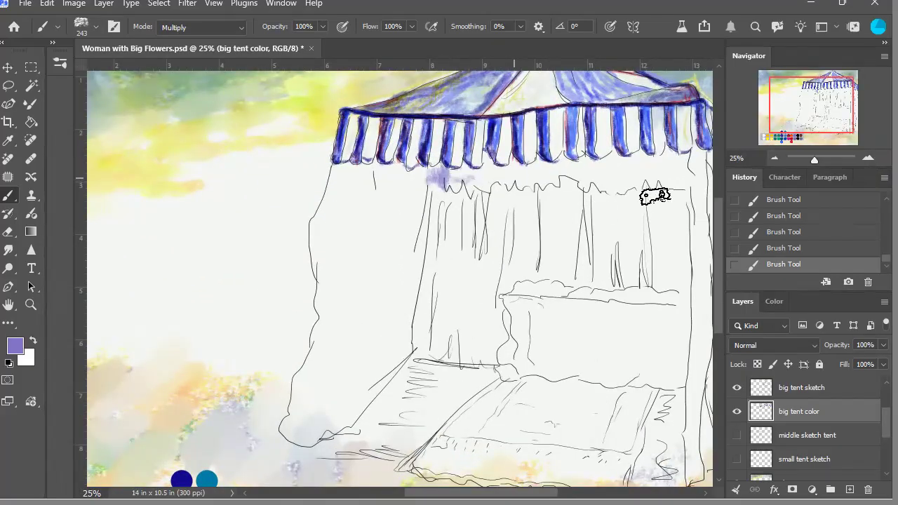
pyautogui.click(783, 250)
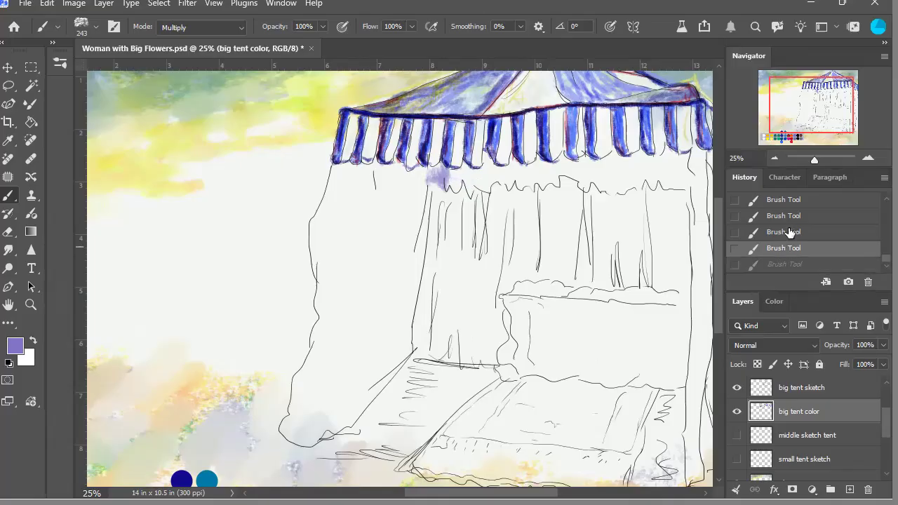
pyautogui.click(789, 232)
pyautogui.click(783, 216)
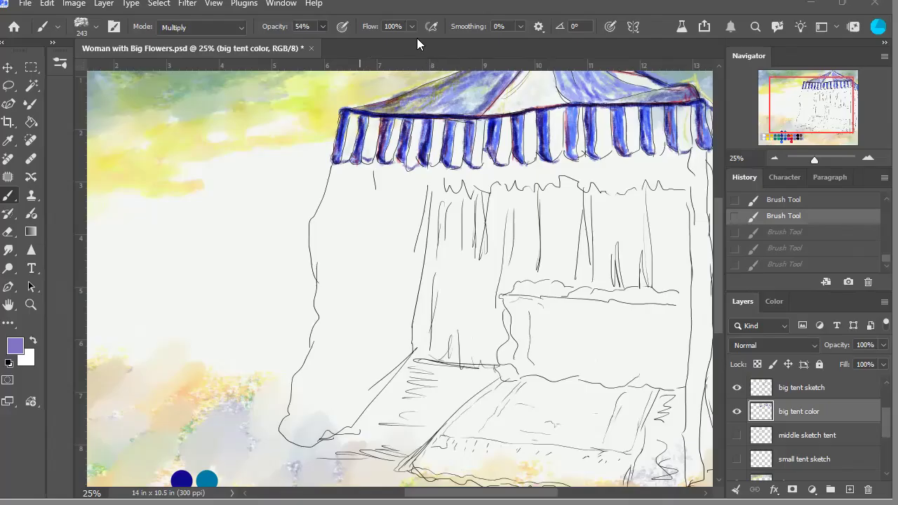
# Step: Set the brush to 54% opacity and 67% flow and paint light purple shadows beneath the awning and at the right post's top
pyautogui.hotkey('shift', '6')
pyautogui.hotkey('shift', '7')
pyautogui.moveTo(459, 180)
pyautogui.mouseDown()
pyautogui.moveTo(477, 180)
pyautogui.moveTo(477, 192)
pyautogui.moveTo(494, 179)
pyautogui.moveTo(487, 190)
pyautogui.moveTo(496, 194)
pyautogui.mouseUp()
pyautogui.moveTo(664, 191)
pyautogui.mouseDown()
pyautogui.moveTo(667, 178)
pyautogui.moveTo(681, 180)
pyautogui.moveTo(678, 158)
pyautogui.moveTo(701, 204)
pyautogui.mouseUp()
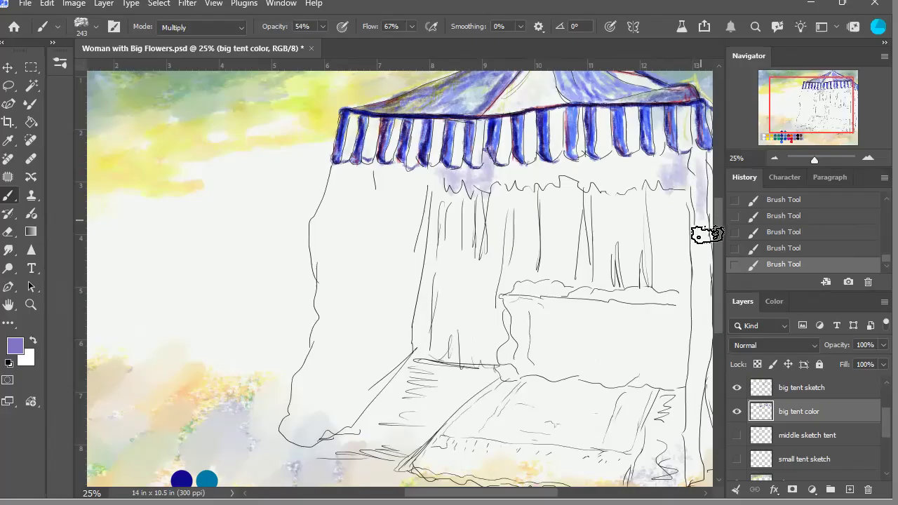
# Step: Paint light purple shadows down the right post and along the folds of the tent's inner back and left curtains
pyautogui.click(777, 159)
pyautogui.click(777, 159)
pyautogui.click(777, 159)
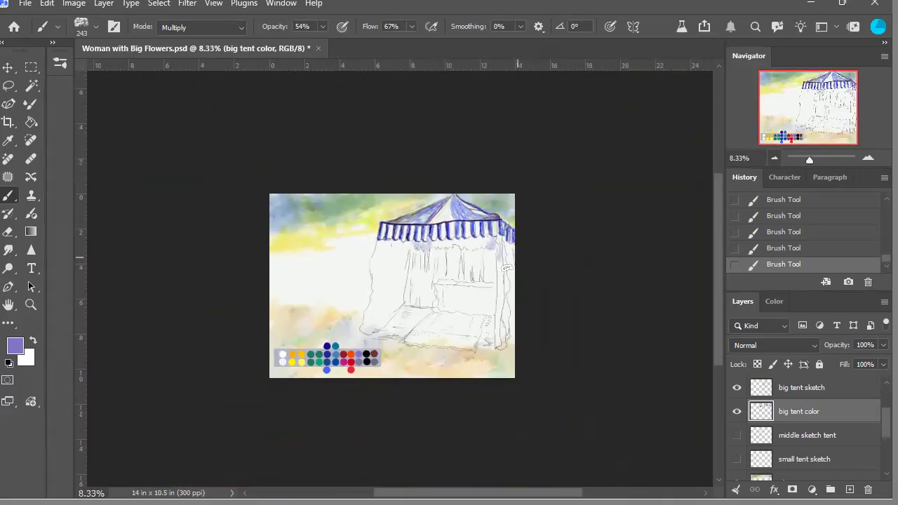
pyautogui.click(868, 158)
pyautogui.click(868, 159)
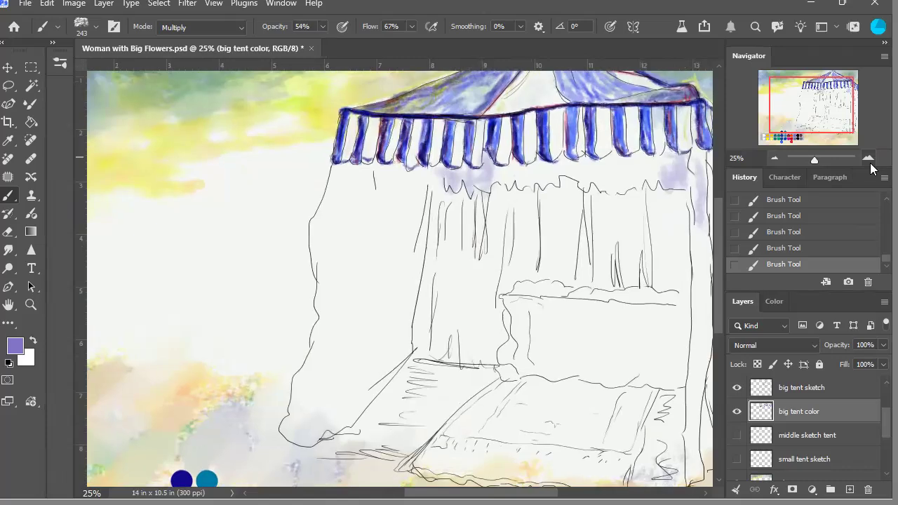
pyautogui.moveTo(824, 135); pyautogui.dragTo(833, 131)
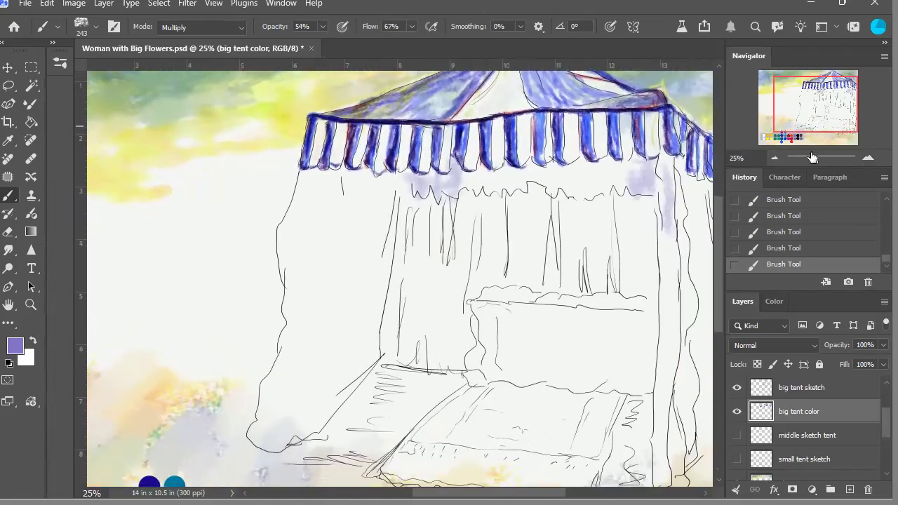
pyautogui.click(779, 160)
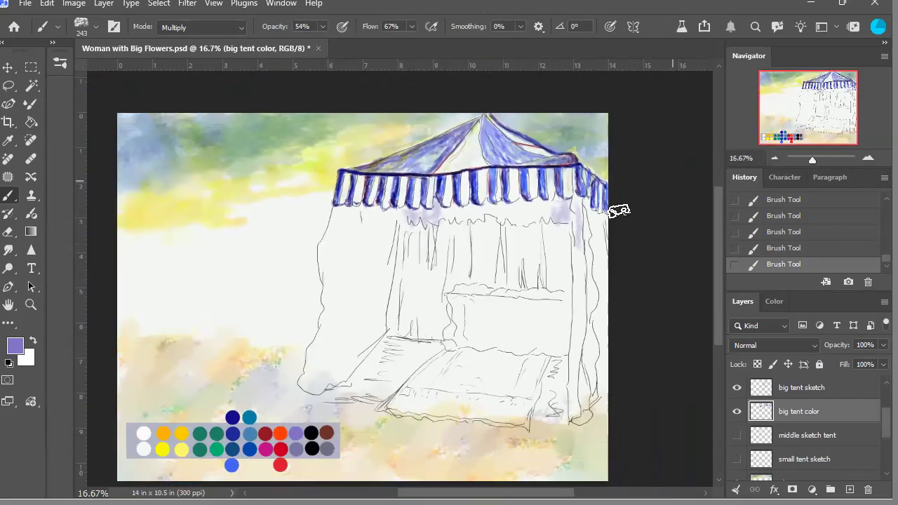
pyautogui.moveTo(585, 221)
pyautogui.mouseDown()
pyautogui.moveTo(594, 267)
pyautogui.moveTo(584, 234)
pyautogui.moveTo(589, 308)
pyautogui.mouseUp()
pyautogui.moveTo(575, 220)
pyautogui.mouseDown()
pyautogui.moveTo(566, 311)
pyautogui.moveTo(573, 237)
pyautogui.moveTo(571, 258)
pyautogui.moveTo(564, 248)
pyautogui.moveTo(560, 260)
pyautogui.moveTo(556, 235)
pyautogui.moveTo(564, 234)
pyautogui.moveTo(536, 221)
pyautogui.moveTo(556, 211)
pyautogui.moveTo(517, 227)
pyautogui.moveTo(472, 227)
pyautogui.moveTo(502, 216)
pyautogui.moveTo(478, 245)
pyautogui.moveTo(475, 210)
pyautogui.moveTo(465, 216)
pyautogui.moveTo(487, 233)
pyautogui.moveTo(491, 272)
pyautogui.moveTo(483, 251)
pyautogui.moveTo(479, 279)
pyautogui.moveTo(493, 283)
pyautogui.moveTo(523, 245)
pyautogui.moveTo(535, 287)
pyautogui.mouseUp()
pyautogui.moveTo(451, 274)
pyautogui.mouseDown()
pyautogui.moveTo(465, 239)
pyautogui.moveTo(460, 270)
pyautogui.moveTo(440, 244)
pyautogui.moveTo(433, 318)
pyautogui.moveTo(424, 227)
pyautogui.moveTo(413, 312)
pyautogui.moveTo(410, 228)
pyautogui.moveTo(401, 328)
pyautogui.mouseUp()
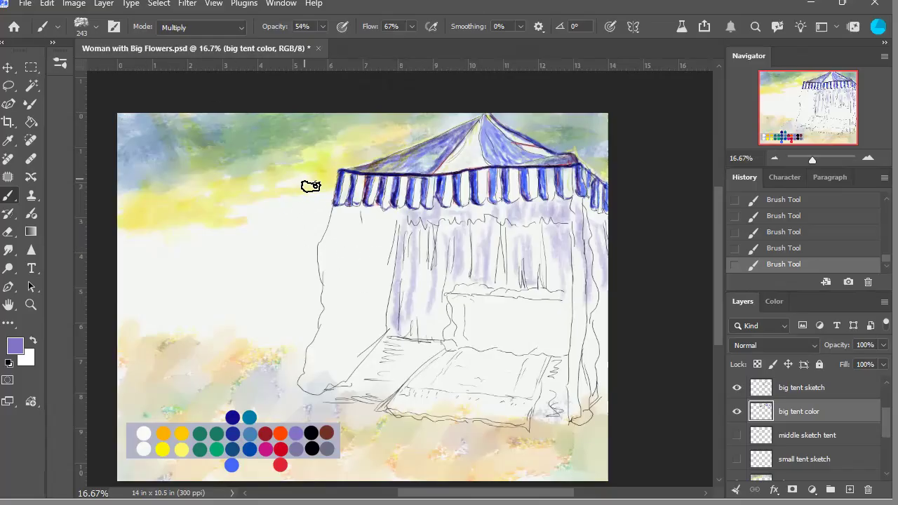
# Step: Sample the muted green from the sky and, with the brush enlarged to 432 px, shade the big tent's curtains, right post and floor
pyautogui.keyDown('alt'); pyautogui.click(319, 143); pyautogui.keyUp('alt')
pyautogui.moveTo(346, 217)
pyautogui.mouseDown()
pyautogui.moveTo(349, 236)
pyautogui.moveTo(332, 248)
pyautogui.moveTo(340, 293)
pyautogui.moveTo(355, 285)
pyautogui.moveTo(377, 217)
pyautogui.moveTo(381, 294)
pyautogui.moveTo(389, 220)
pyautogui.moveTo(377, 307)
pyautogui.moveTo(394, 255)
pyautogui.moveTo(381, 341)
pyautogui.moveTo(370, 293)
pyautogui.moveTo(346, 364)
pyautogui.mouseUp()
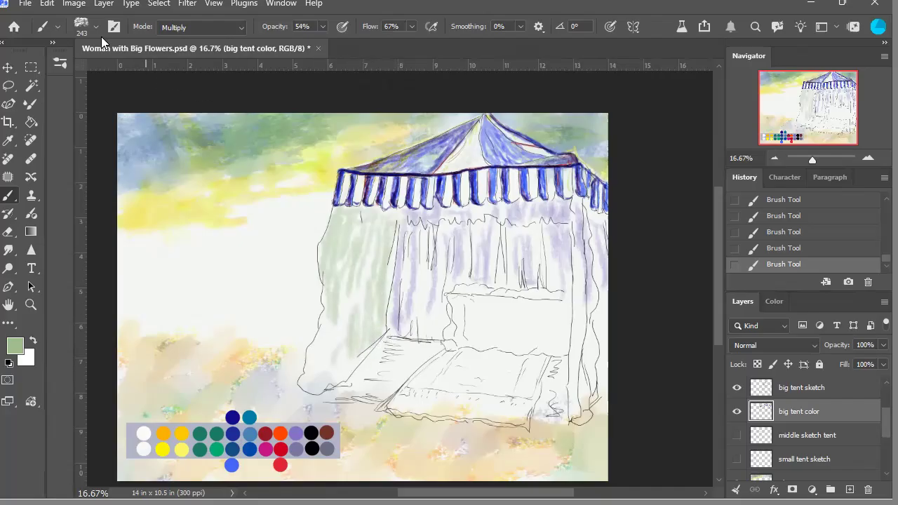
pyautogui.press(']')
pyautogui.press(']')
pyautogui.press(']')
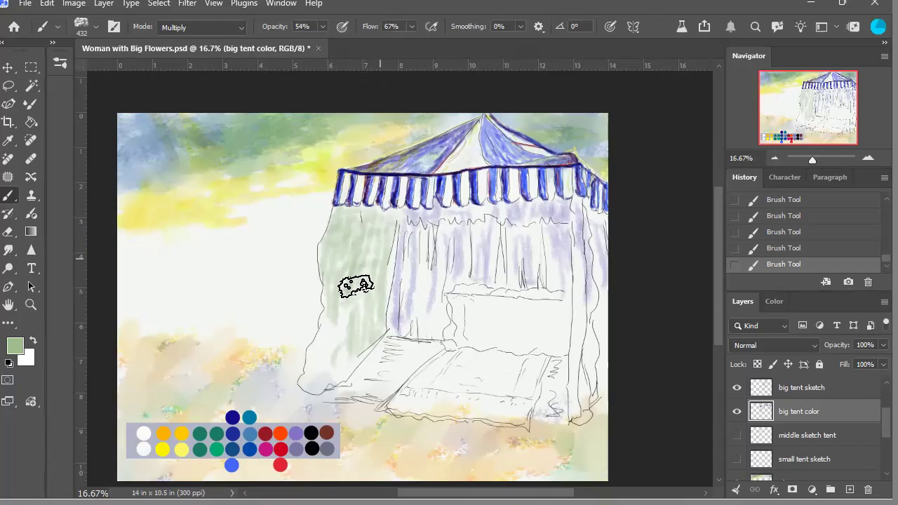
pyautogui.moveTo(352, 370)
pyautogui.mouseDown()
pyautogui.moveTo(324, 392)
pyautogui.moveTo(338, 319)
pyautogui.moveTo(328, 377)
pyautogui.moveTo(316, 388)
pyautogui.moveTo(327, 325)
pyautogui.moveTo(315, 374)
pyautogui.mouseUp()
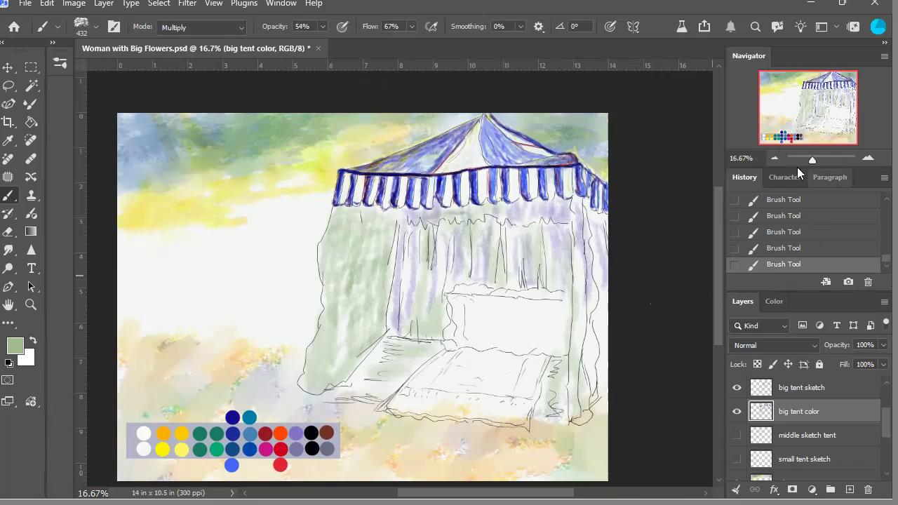
pyautogui.click(776, 160)
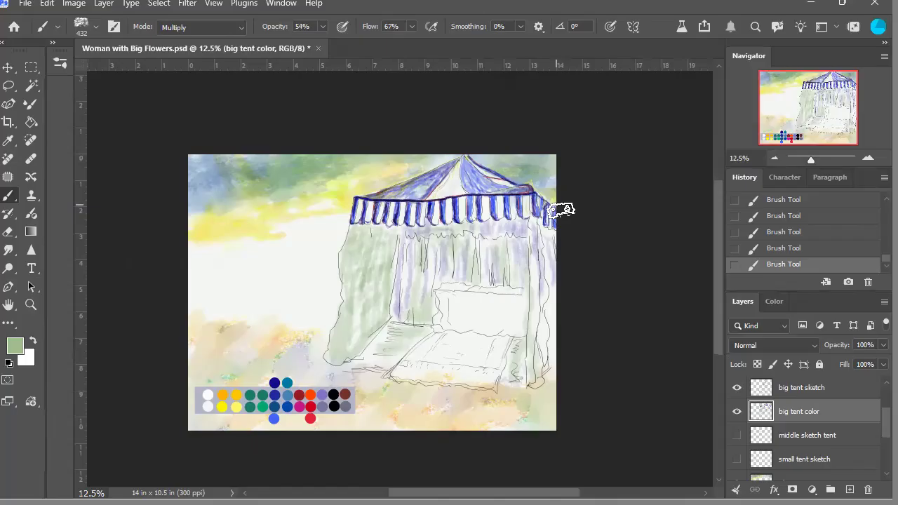
# Step: Add a new empty layer between the middle sketch tent and small tent sketch layers
pyautogui.click(7, 67)
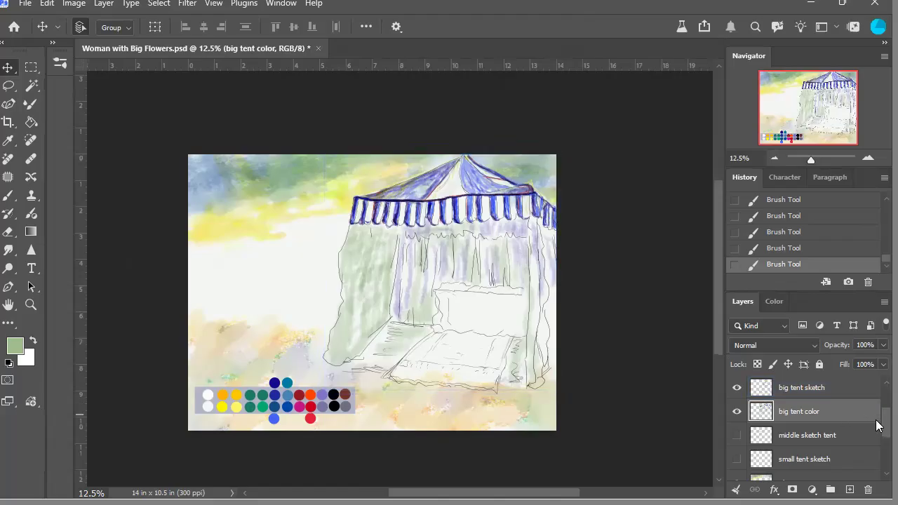
pyautogui.scroll(2, 876, 419)
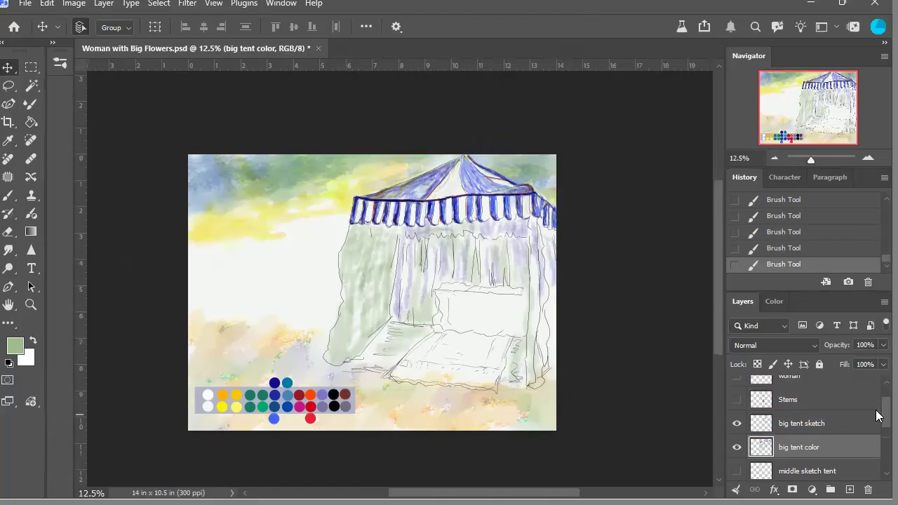
pyautogui.scroll(-3, 876, 415)
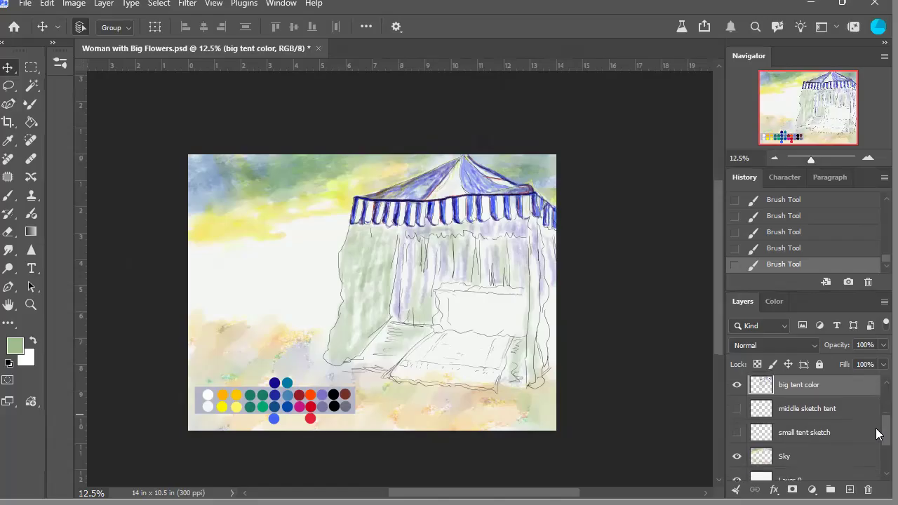
pyautogui.moveTo(859, 439)
pyautogui.mouseDown()
pyautogui.moveTo(861, 475)
pyautogui.moveTo(850, 489)
pyautogui.mouseUp()
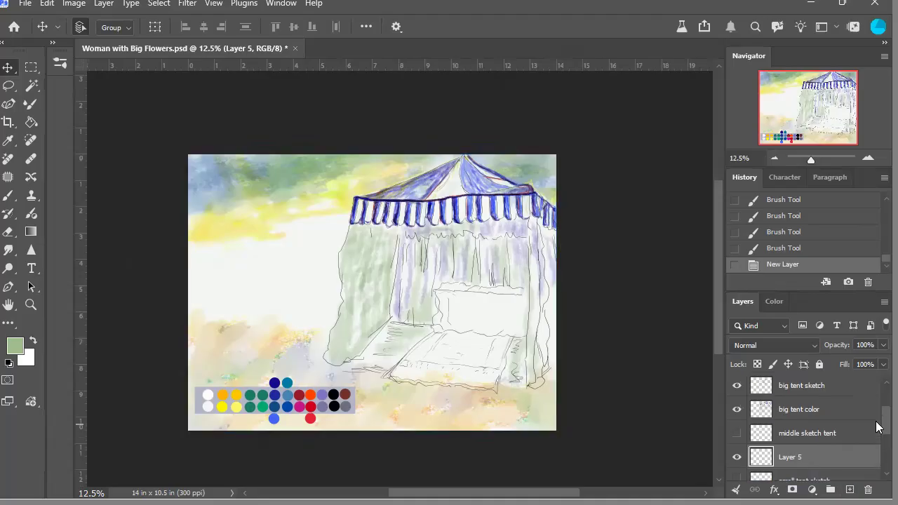
pyautogui.scroll(1, 876, 425)
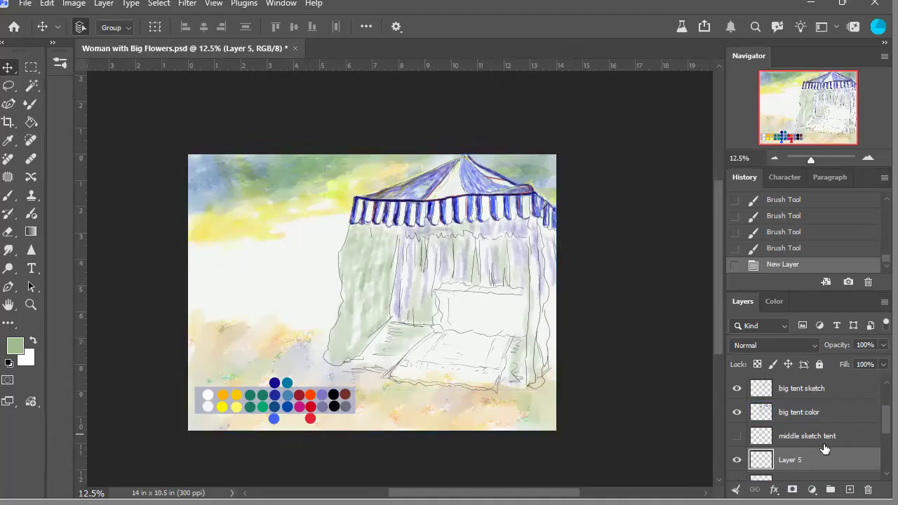
pyautogui.click(873, 420)
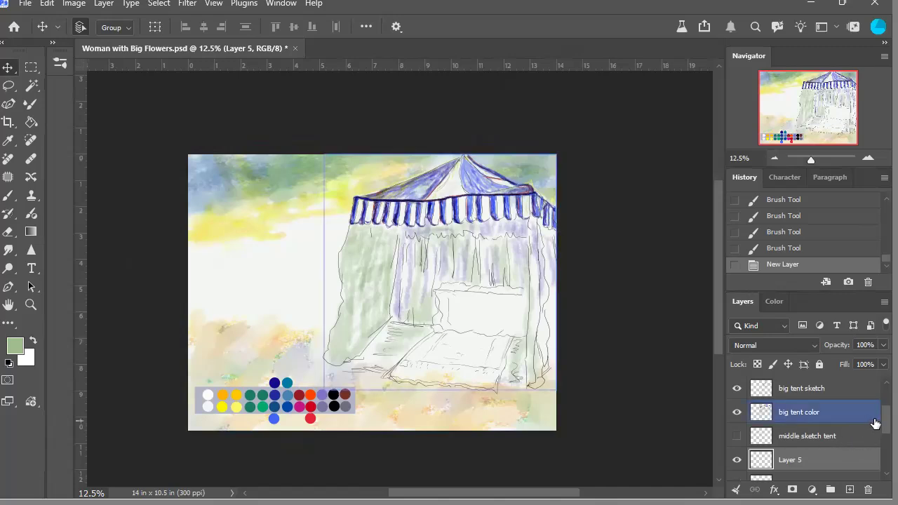
pyautogui.click(868, 398)
pyautogui.click(862, 416)
pyautogui.keyDown('ctrl'); pyautogui.click(826, 423); pyautogui.keyUp('ctrl')
pyautogui.scroll(-1, 875, 435)
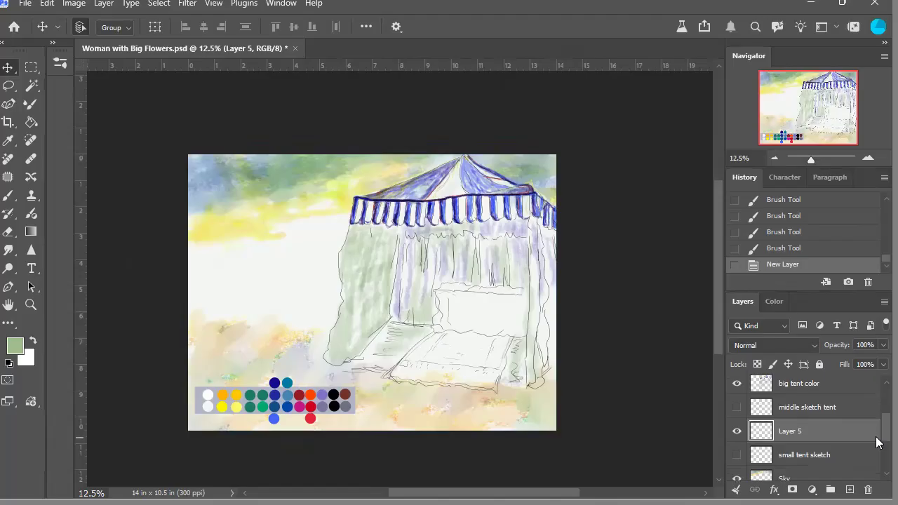
# Step: Show the middle sketch tent layer and rename the new layer beneath it as lower middle tent
pyautogui.click(737, 405)
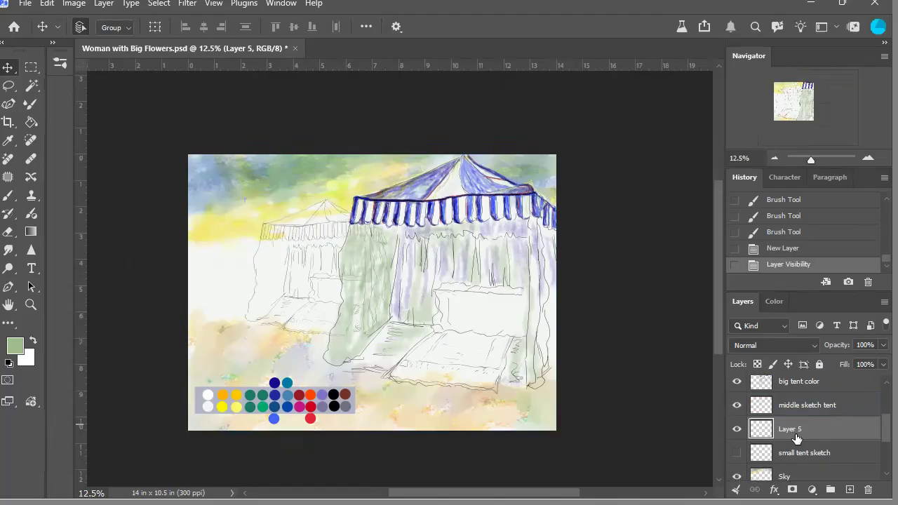
pyautogui.doubleClick(791, 428)
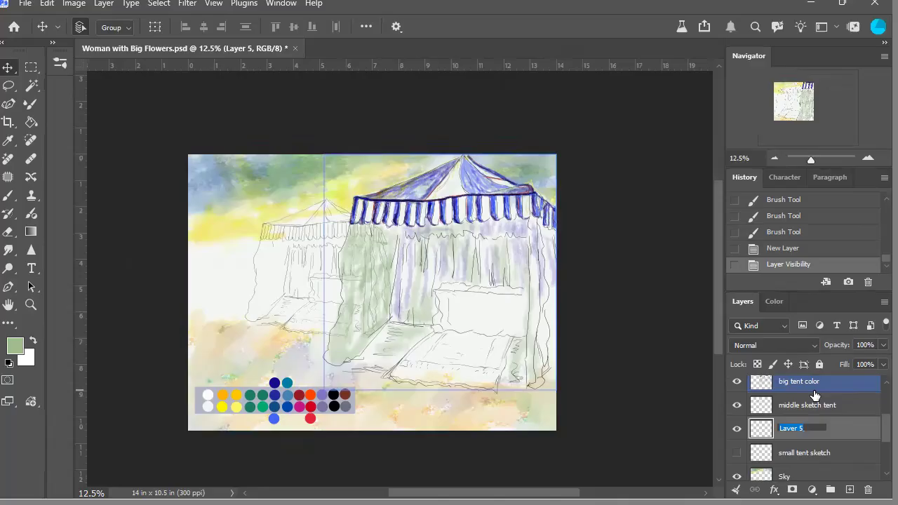
pyautogui.write('lower middle tent')
pyautogui.click(863, 431)
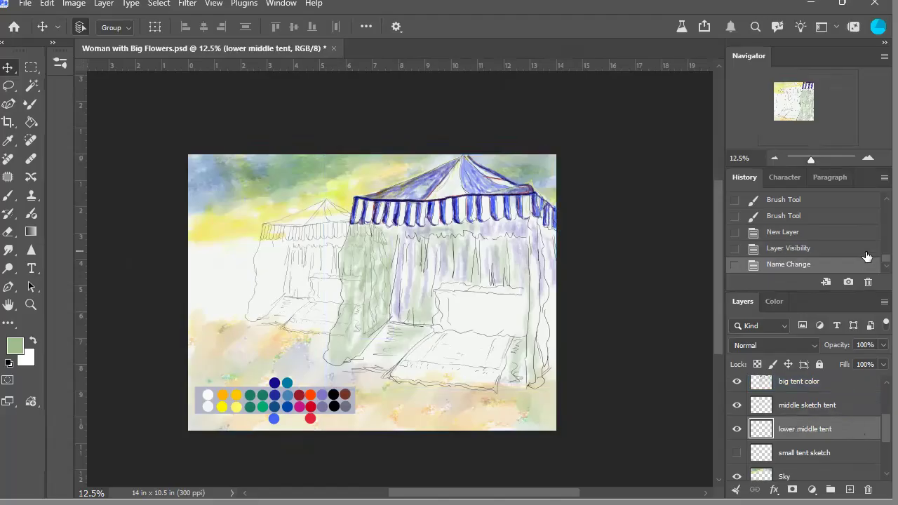
# Step: Sample the dark green from the palette swatches as the foreground color for the middle tent
pyautogui.click(868, 159)
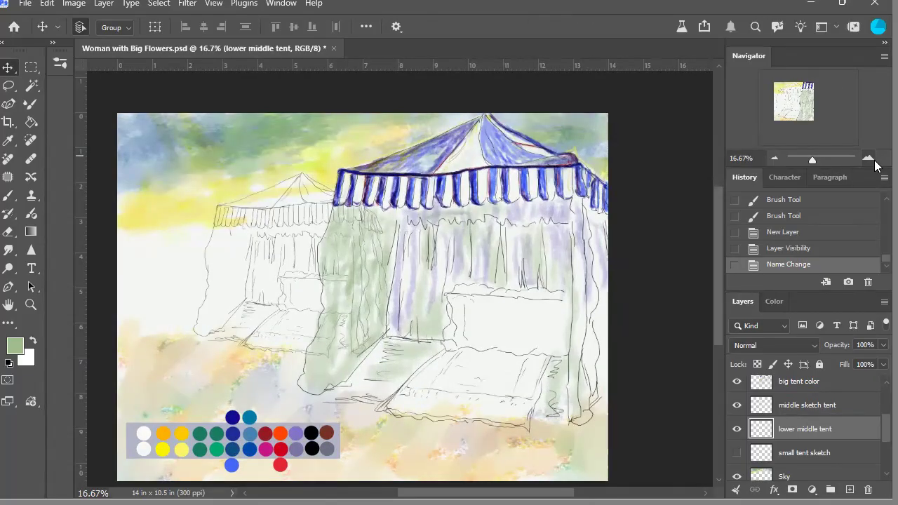
pyautogui.click(868, 158)
pyautogui.moveTo(827, 122); pyautogui.dragTo(815, 123)
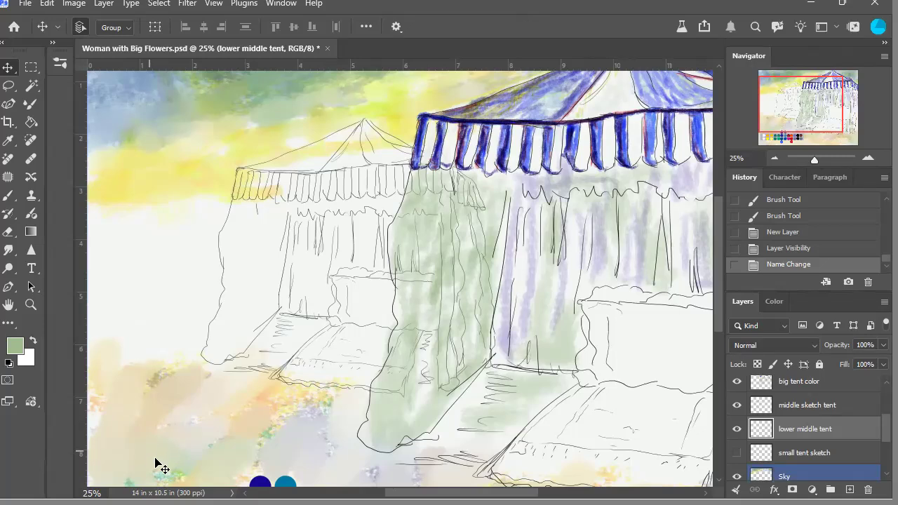
pyautogui.moveTo(791, 127); pyautogui.dragTo(795, 139)
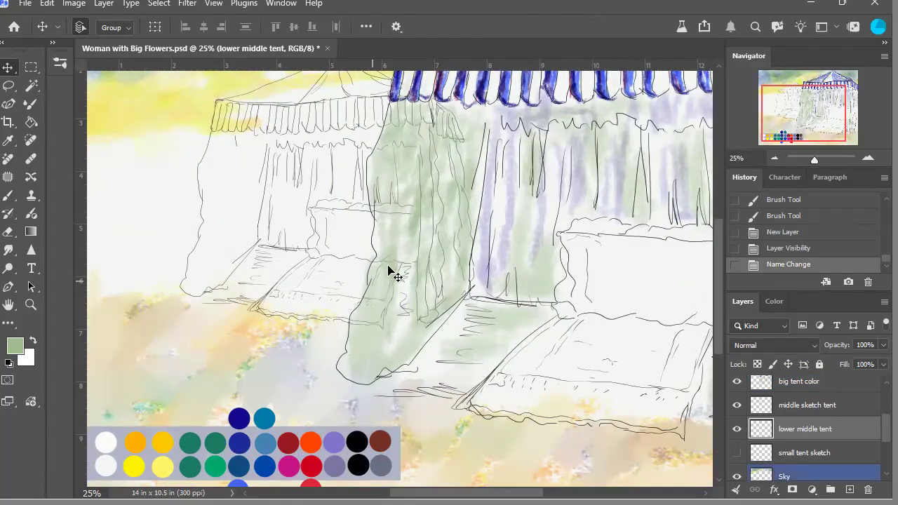
pyautogui.click(224, 454)
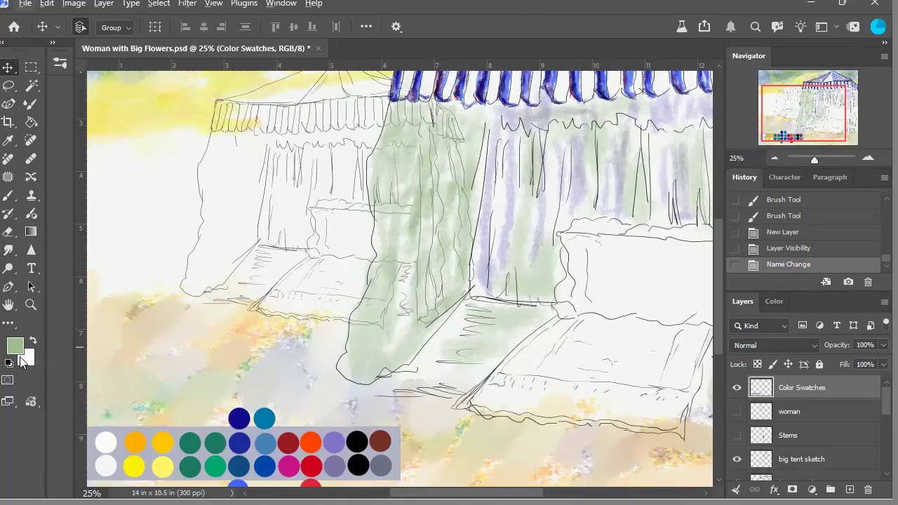
pyautogui.press('i')
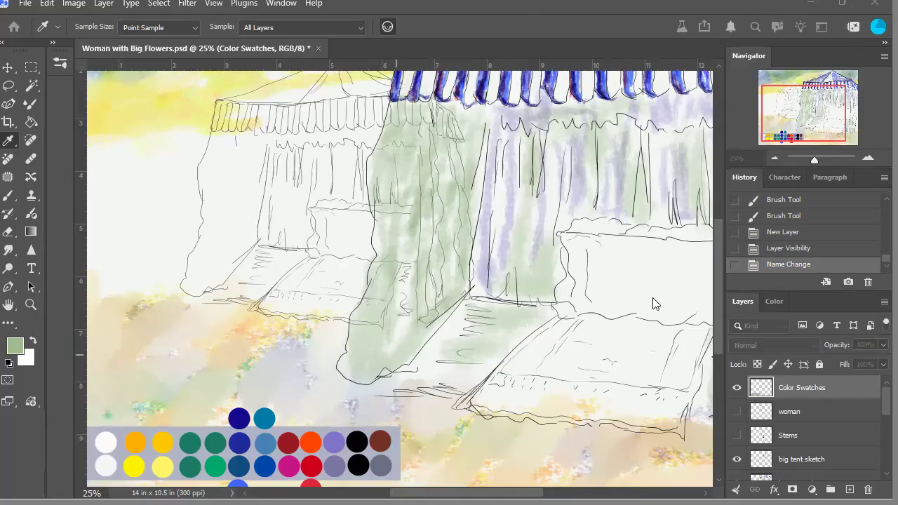
pyautogui.press('v')
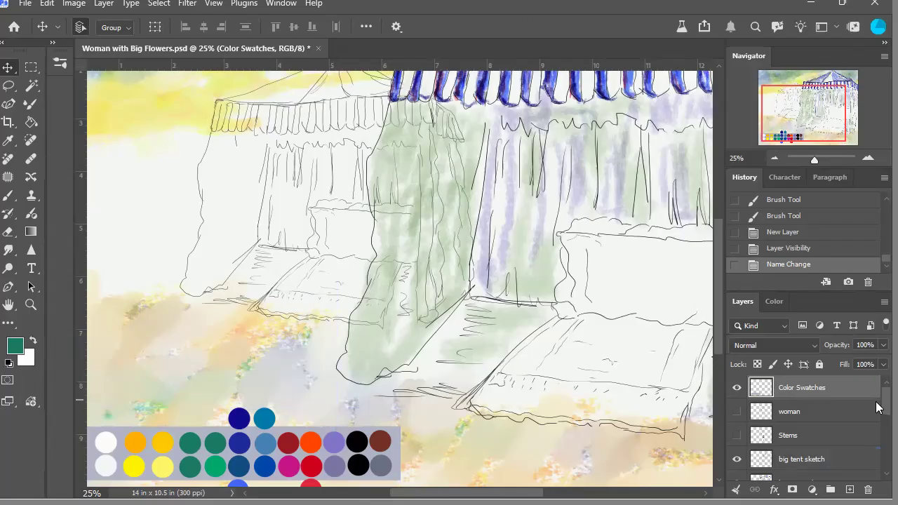
# Step: Make lower middle tent the active layer in place of Color Swatches
pyautogui.scroll(-1, 876, 414)
pyautogui.scroll(-3, 876, 421)
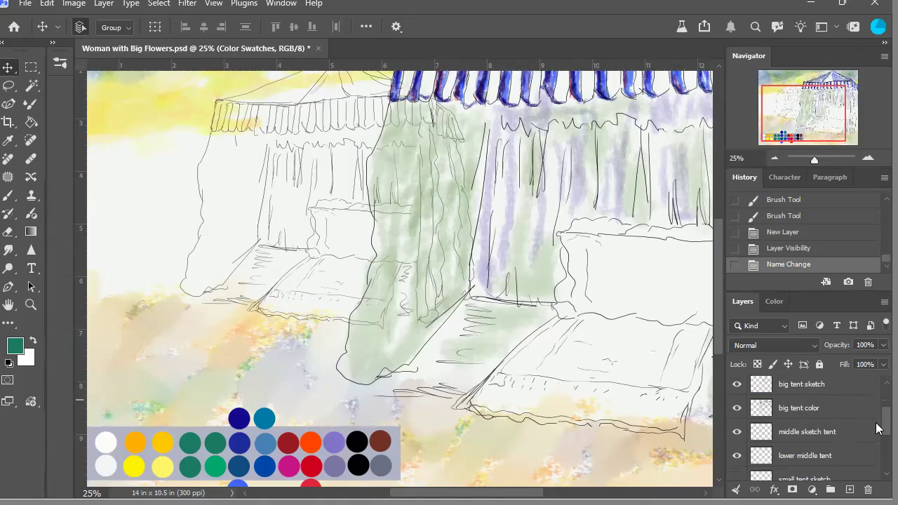
pyautogui.scroll(-1, 876, 435)
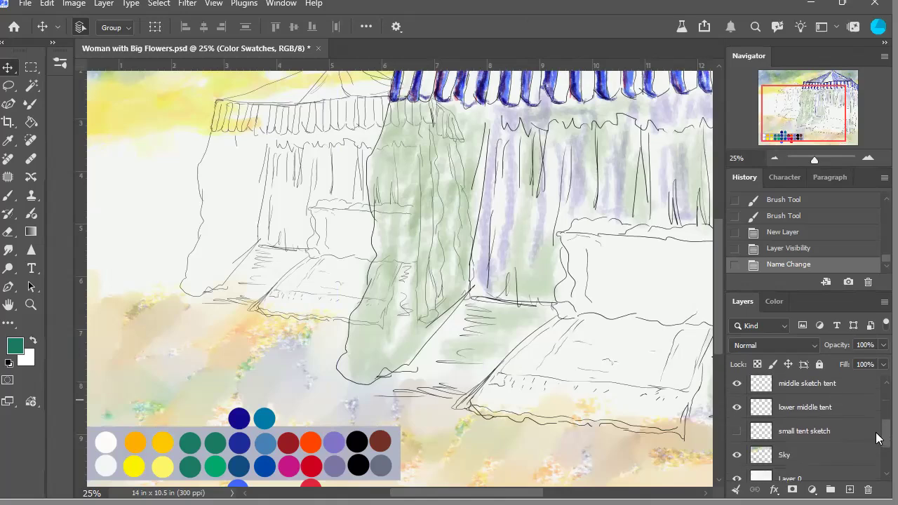
pyautogui.click(856, 411)
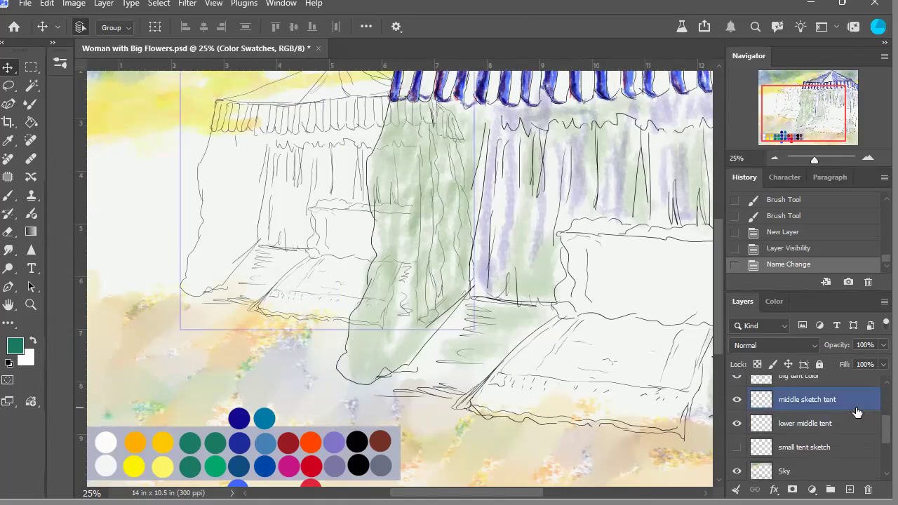
# Step: On the lower middle tent layer, paint green stripes along the smaller tent's valance with a size 59 brush
pyautogui.click(849, 429)
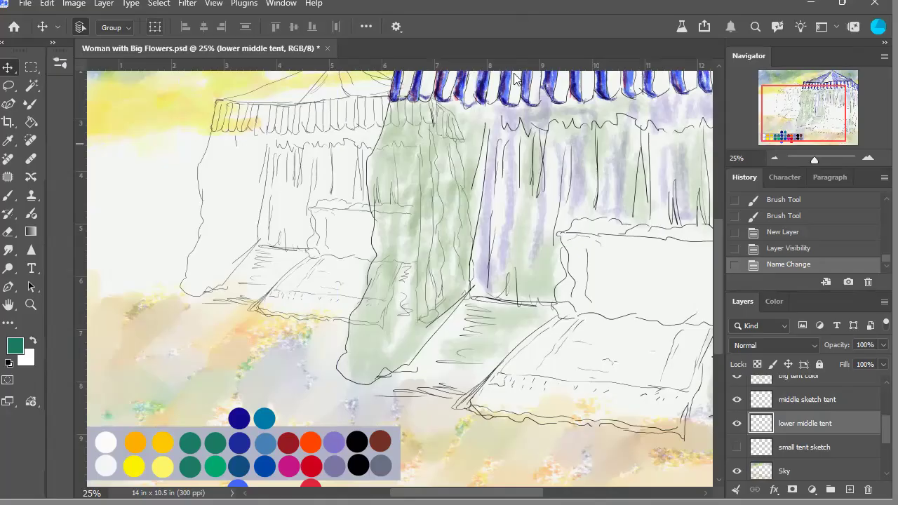
pyautogui.moveTo(783, 124); pyautogui.dragTo(782, 107)
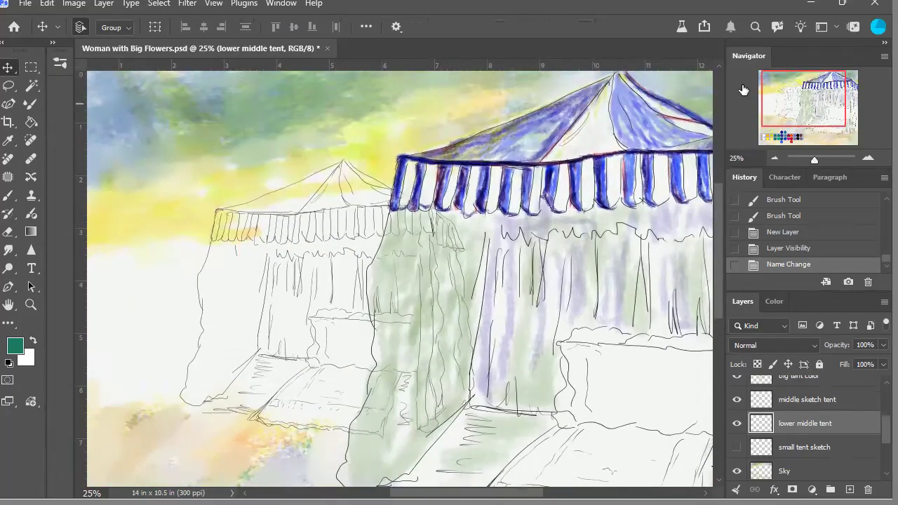
pyautogui.click(9, 197)
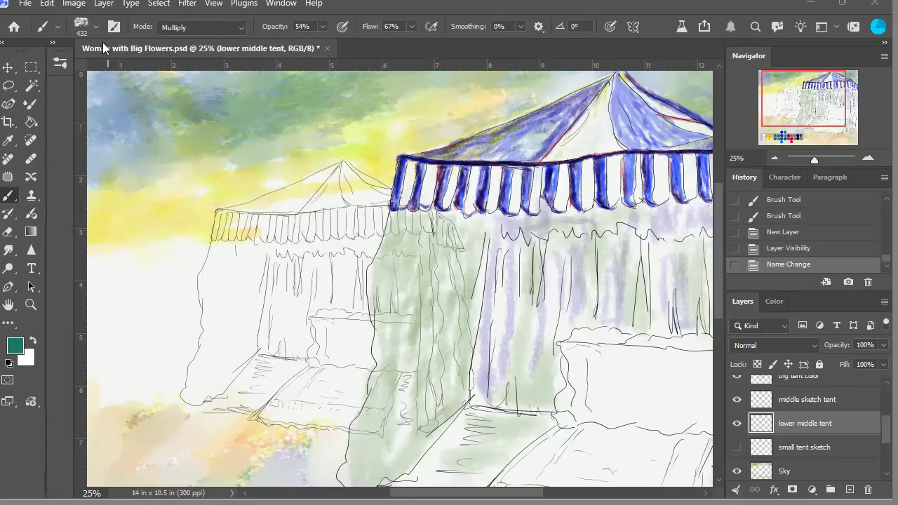
pyautogui.press('[')
pyautogui.press('[')
pyautogui.press('[')
pyautogui.press('[')
pyautogui.press('[')
pyautogui.press('[')
pyautogui.moveTo(796, 128); pyautogui.dragTo(793, 128)
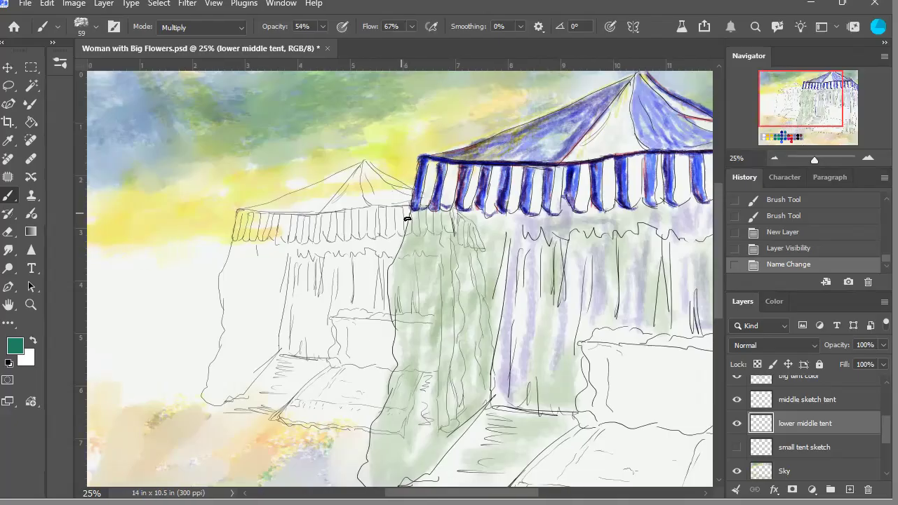
pyautogui.moveTo(240, 215)
pyautogui.mouseDown()
pyautogui.moveTo(240, 241)
pyautogui.moveTo(244, 217)
pyautogui.moveTo(260, 218)
pyautogui.moveTo(251, 218)
pyautogui.moveTo(259, 217)
pyautogui.moveTo(252, 243)
pyautogui.moveTo(278, 231)
pyautogui.moveTo(268, 219)
pyautogui.moveTo(265, 236)
pyautogui.moveTo(270, 218)
pyautogui.moveTo(299, 223)
pyautogui.moveTo(279, 223)
pyautogui.moveTo(276, 244)
pyautogui.moveTo(281, 223)
pyautogui.moveTo(280, 242)
pyautogui.moveTo(298, 228)
pyautogui.moveTo(298, 241)
pyautogui.moveTo(302, 223)
pyautogui.moveTo(298, 247)
pyautogui.moveTo(318, 234)
pyautogui.moveTo(313, 223)
pyautogui.moveTo(309, 247)
pyautogui.moveTo(313, 223)
pyautogui.moveTo(313, 244)
pyautogui.moveTo(370, 239)
pyautogui.mouseUp()
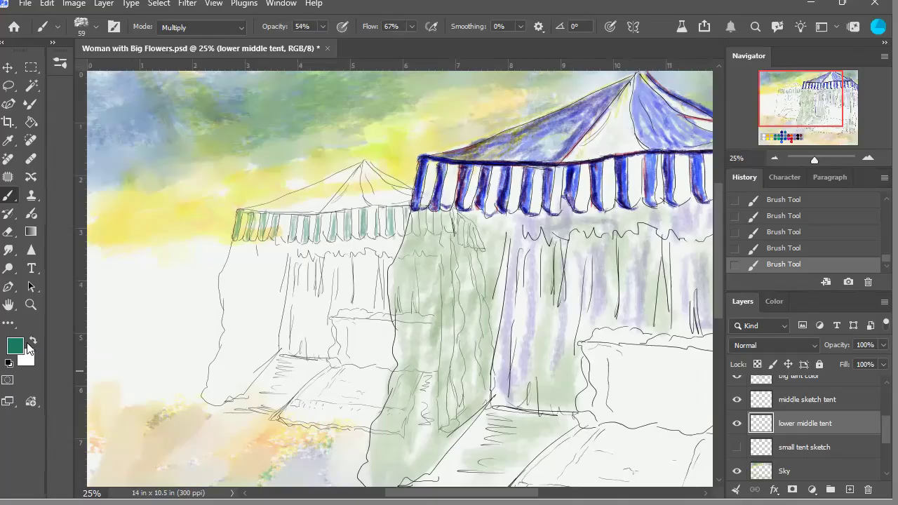
# Step: Make the big tent color layer active and sample dark blue from the big tent's awning stripes as the foreground color
pyautogui.click(9, 68)
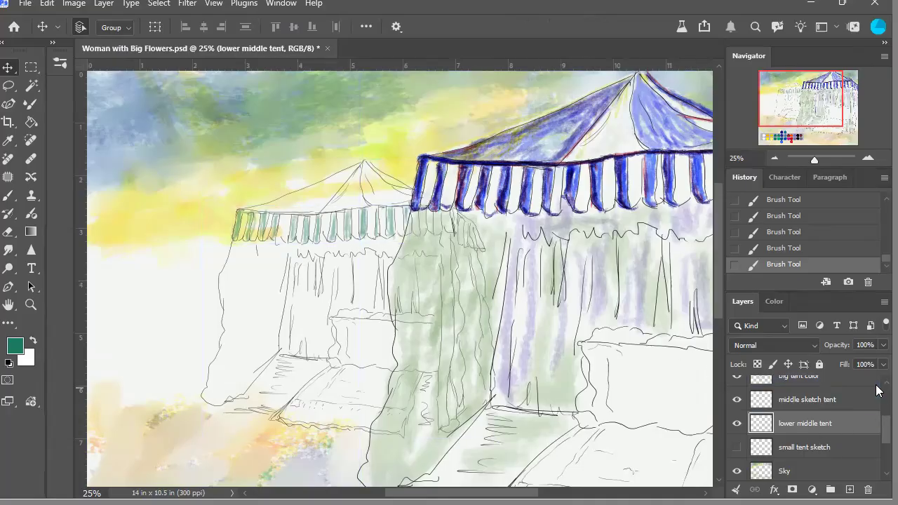
pyautogui.scroll(3, 875, 391)
pyautogui.click(806, 423)
pyautogui.click(798, 442)
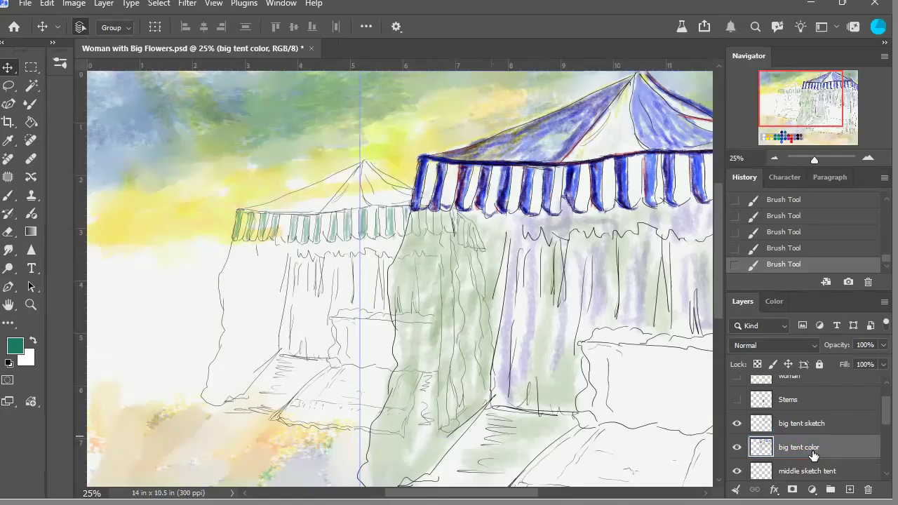
pyautogui.hotkey('ctrl', ';')
pyautogui.hotkey('ctrl', ';')
pyautogui.hotkey('ctrl', ';')
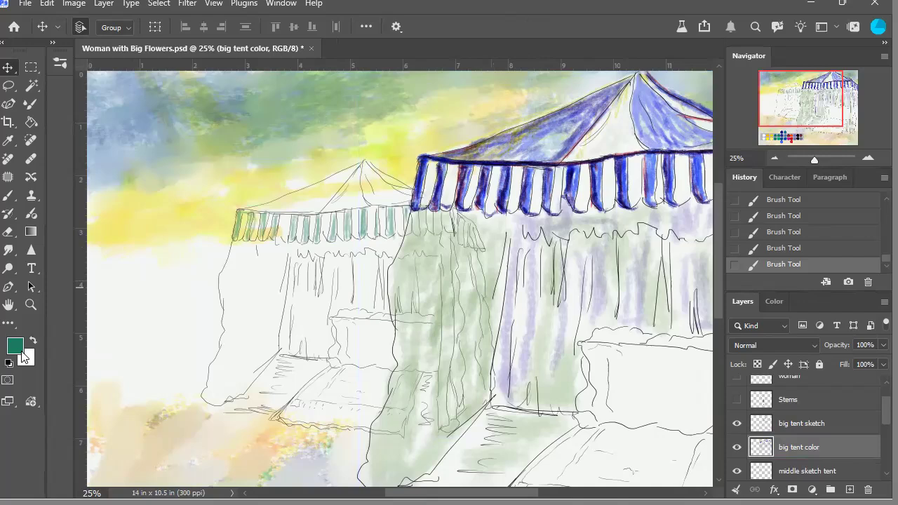
pyautogui.click(19, 349)
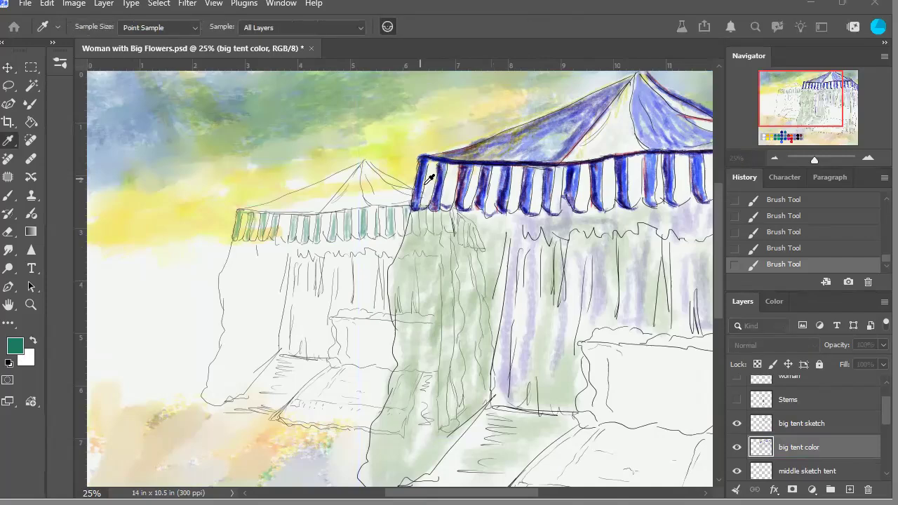
pyautogui.press('Return')
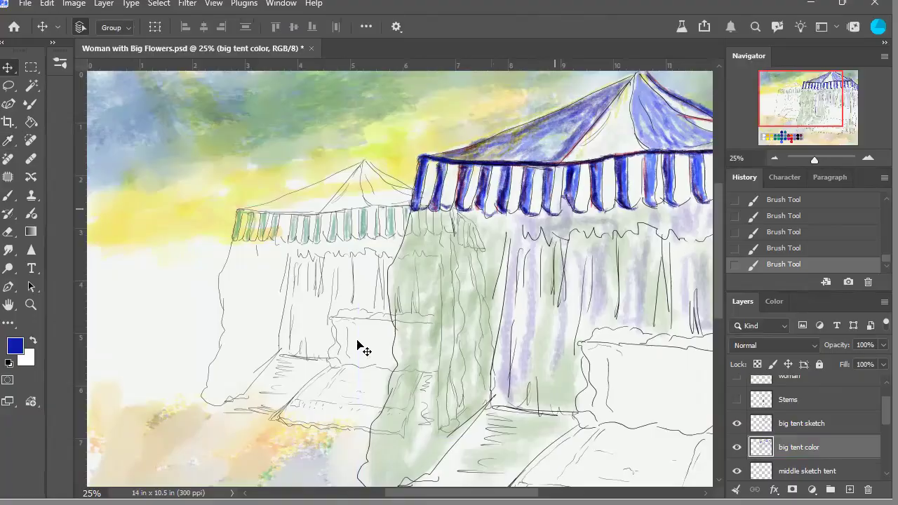
# Step: Paint dark blue vertical stripes down the big tent's left side curtain with a size 369 brush at 100% opacity
pyautogui.click(9, 195)
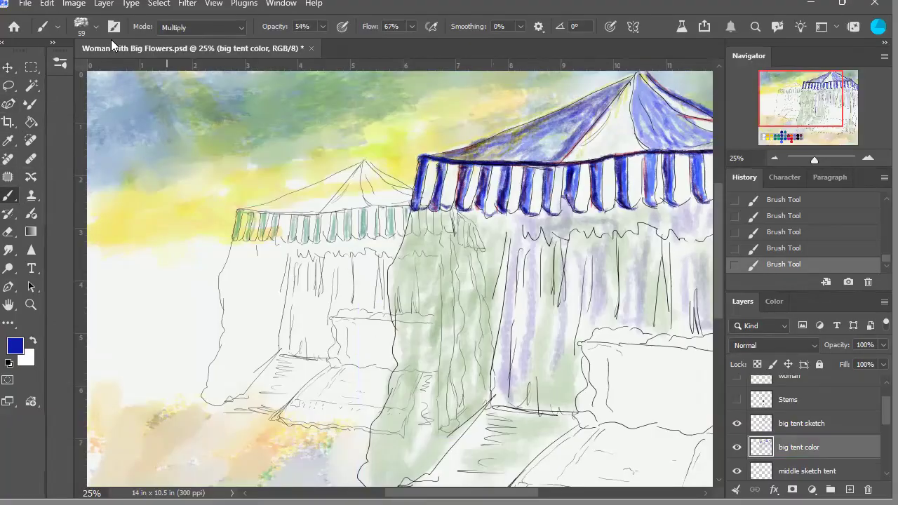
pyautogui.press(']')
pyautogui.press(']')
pyautogui.press(']')
pyautogui.press(']')
pyautogui.press(']')
pyautogui.press(']')
pyautogui.moveTo(452, 216)
pyautogui.mouseDown()
pyautogui.moveTo(437, 295)
pyautogui.moveTo(423, 315)
pyautogui.moveTo(407, 290)
pyautogui.moveTo(411, 381)
pyautogui.moveTo(417, 372)
pyautogui.mouseUp()
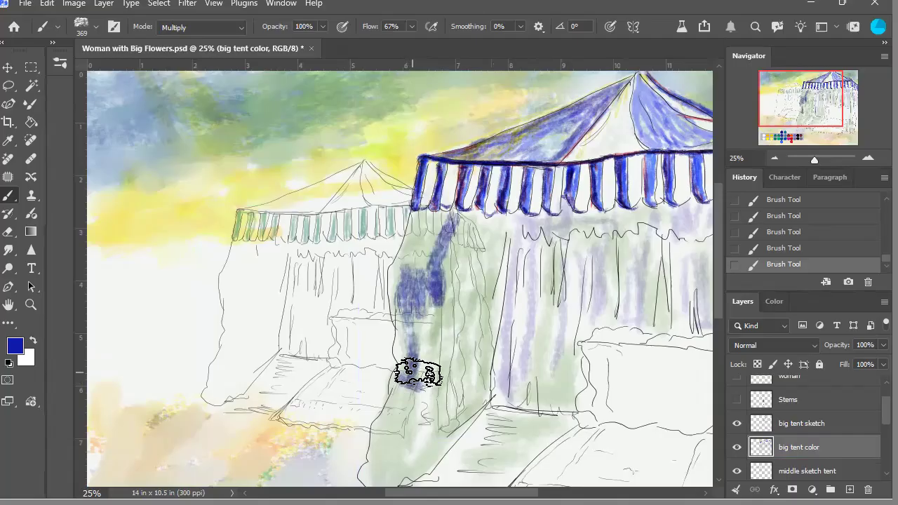
pyautogui.moveTo(469, 301)
pyautogui.mouseDown()
pyautogui.moveTo(480, 345)
pyautogui.moveTo(468, 411)
pyautogui.mouseUp()
pyautogui.moveTo(495, 245)
pyautogui.mouseDown()
pyautogui.moveTo(490, 331)
pyautogui.moveTo(493, 245)
pyautogui.moveTo(504, 228)
pyautogui.mouseUp()
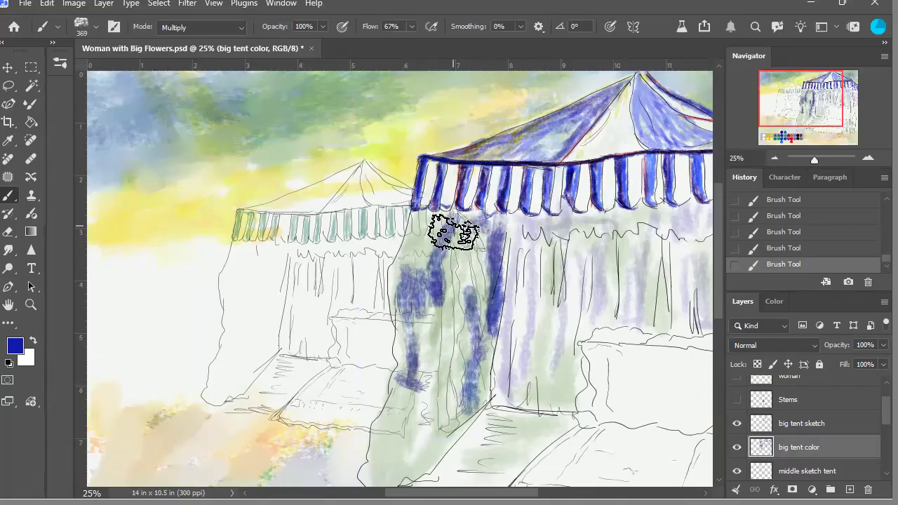
pyautogui.moveTo(433, 228); pyautogui.dragTo(401, 280)
pyautogui.moveTo(409, 317)
pyautogui.mouseDown()
pyautogui.moveTo(414, 377)
pyautogui.moveTo(382, 448)
pyautogui.mouseUp()
pyautogui.click(779, 161)
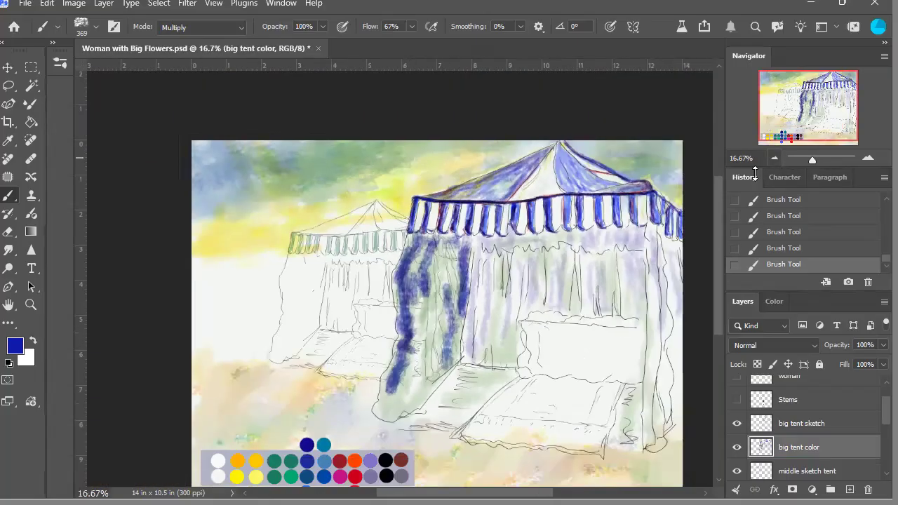
pyautogui.moveTo(405, 352)
pyautogui.mouseDown()
pyautogui.moveTo(388, 421)
pyautogui.moveTo(381, 414)
pyautogui.moveTo(408, 414)
pyautogui.moveTo(421, 364)
pyautogui.moveTo(424, 405)
pyautogui.moveTo(431, 294)
pyautogui.moveTo(447, 270)
pyautogui.moveTo(457, 359)
pyautogui.moveTo(437, 388)
pyautogui.mouseUp()
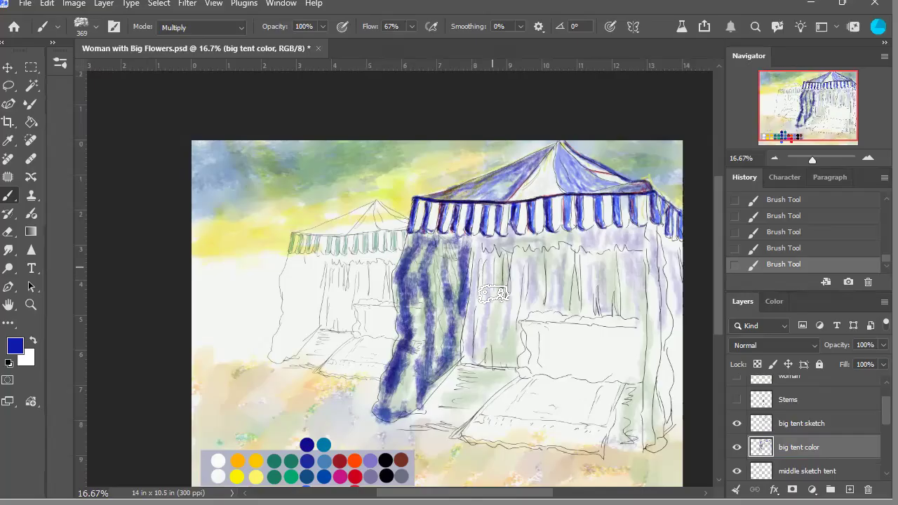
# Step: Try a dark blue stripe on the big tent's back curtain and undo it
pyautogui.moveTo(493, 293); pyautogui.dragTo(489, 360)
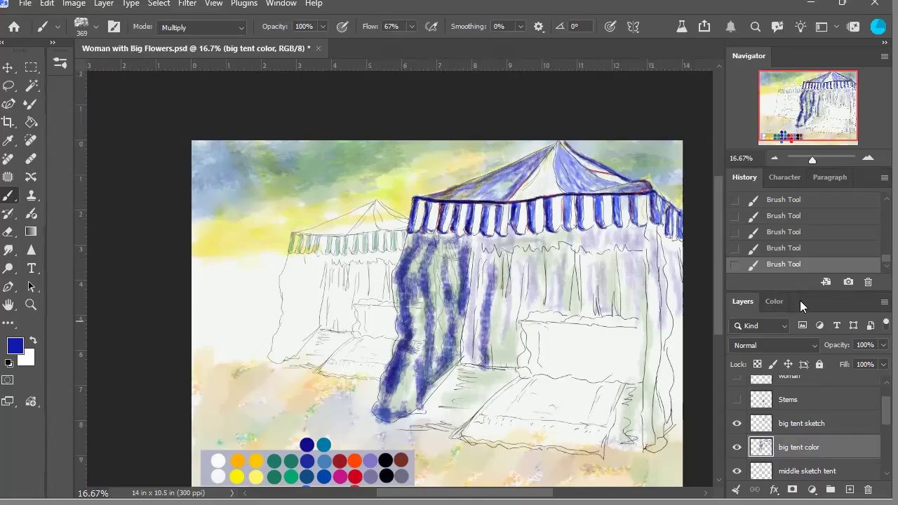
pyautogui.click(768, 254)
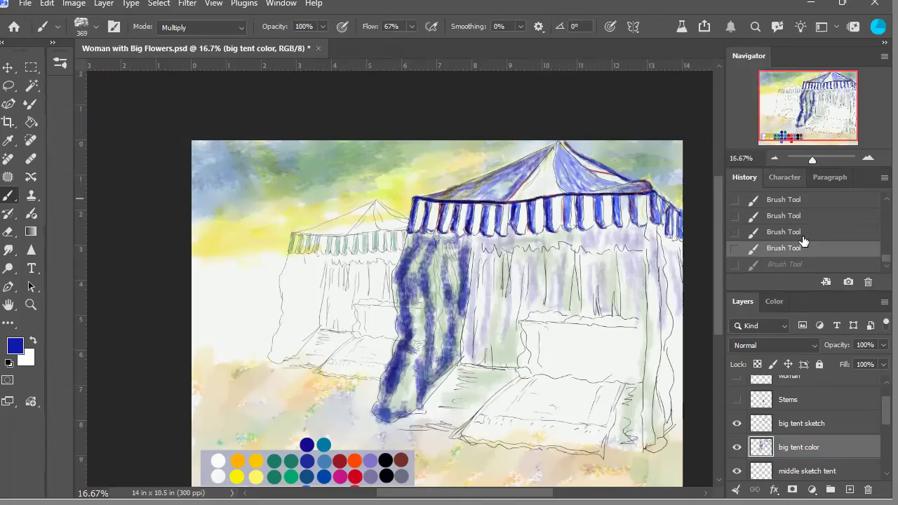
# Step: Sample the muted purple swatch and shade the big tent's left curtain between the blue stripes and its right front post
pyautogui.click(775, 161)
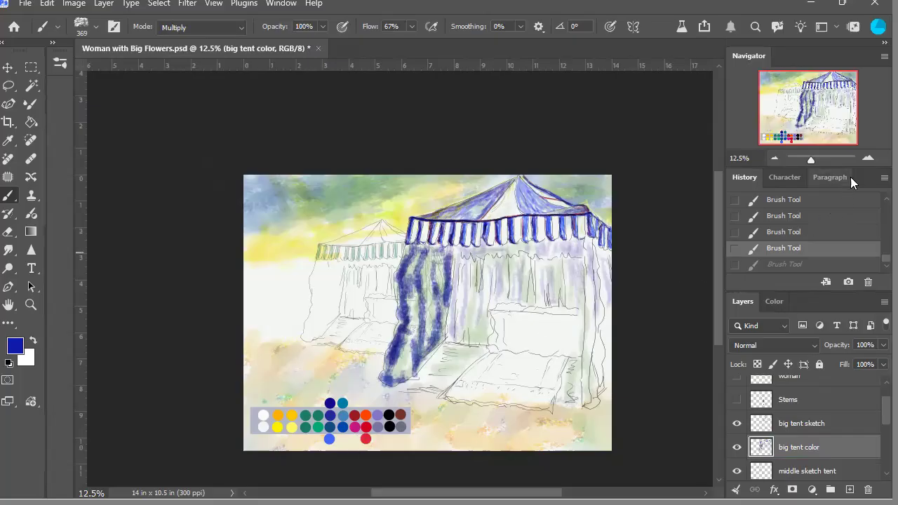
pyautogui.click(869, 161)
pyautogui.click(871, 162)
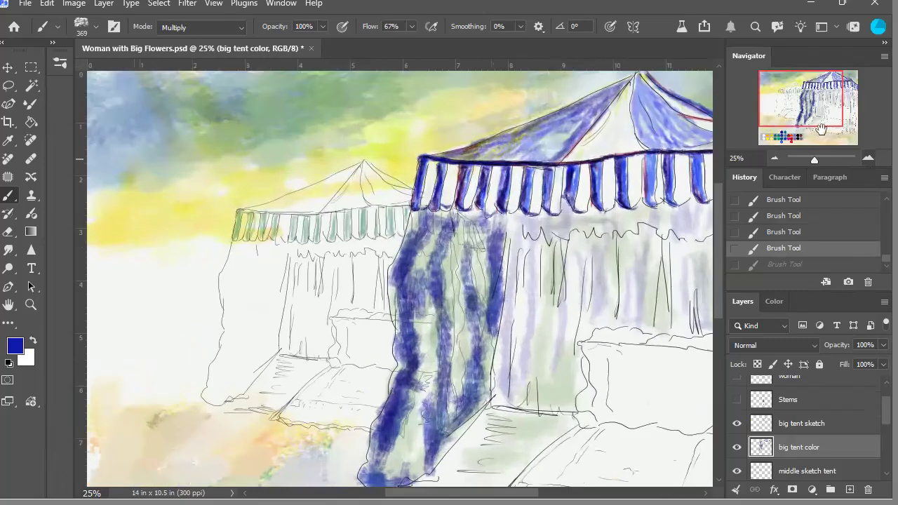
pyautogui.moveTo(783, 117); pyautogui.dragTo(790, 136)
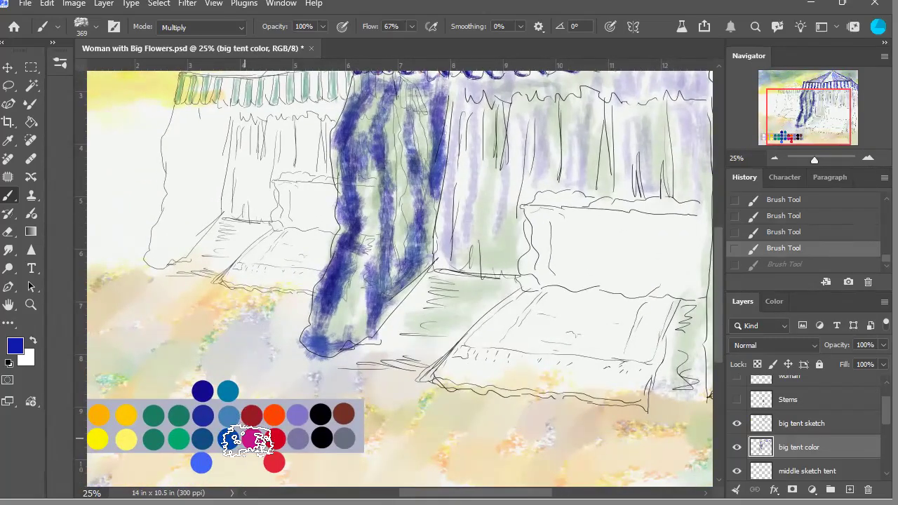
pyautogui.keyDown('alt'); pyautogui.click(301, 444); pyautogui.keyUp('alt')
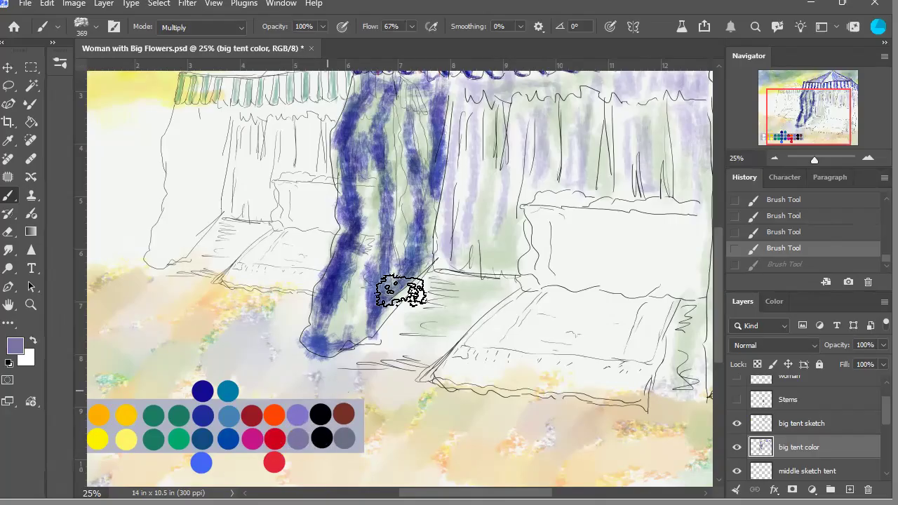
pyautogui.moveTo(424, 123)
pyautogui.mouseDown()
pyautogui.moveTo(409, 115)
pyautogui.moveTo(391, 147)
pyautogui.moveTo(397, 124)
pyautogui.moveTo(397, 233)
pyautogui.mouseUp()
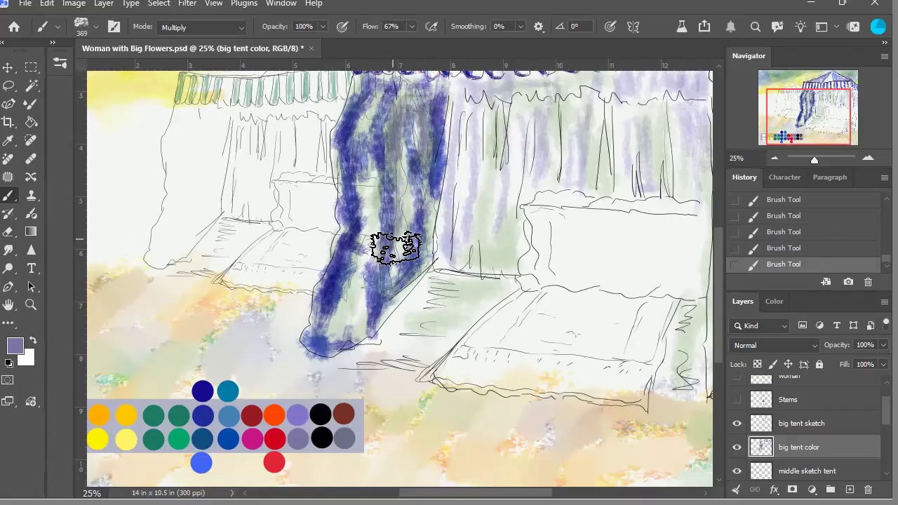
pyautogui.click(778, 163)
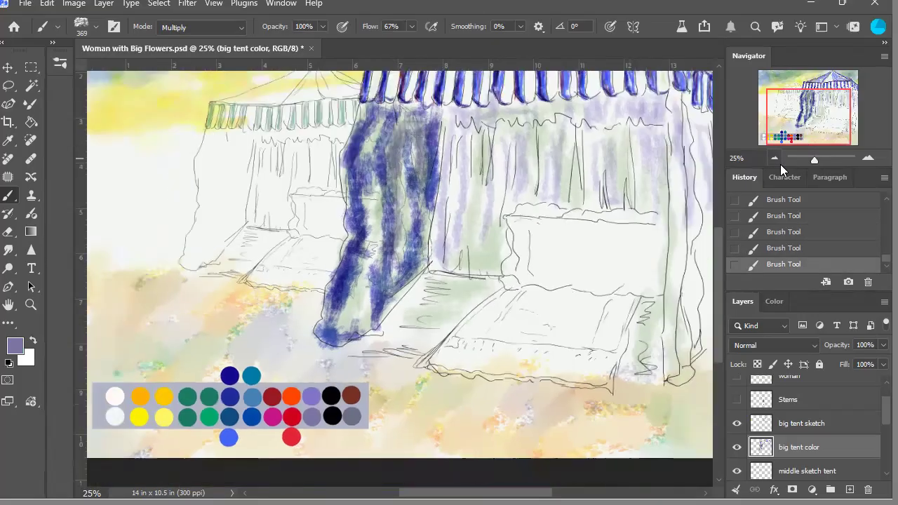
pyautogui.moveTo(411, 152)
pyautogui.mouseDown()
pyautogui.moveTo(385, 181)
pyautogui.moveTo(380, 244)
pyautogui.moveTo(381, 202)
pyautogui.moveTo(391, 259)
pyautogui.moveTo(358, 317)
pyautogui.moveTo(376, 307)
pyautogui.moveTo(391, 319)
pyautogui.moveTo(376, 288)
pyautogui.moveTo(362, 315)
pyautogui.moveTo(410, 287)
pyautogui.moveTo(380, 310)
pyautogui.moveTo(424, 219)
pyautogui.moveTo(420, 268)
pyautogui.moveTo(371, 330)
pyautogui.moveTo(415, 247)
pyautogui.moveTo(397, 151)
pyautogui.moveTo(417, 153)
pyautogui.moveTo(382, 178)
pyautogui.moveTo(381, 152)
pyautogui.moveTo(362, 188)
pyautogui.moveTo(379, 300)
pyautogui.moveTo(413, 226)
pyautogui.mouseUp()
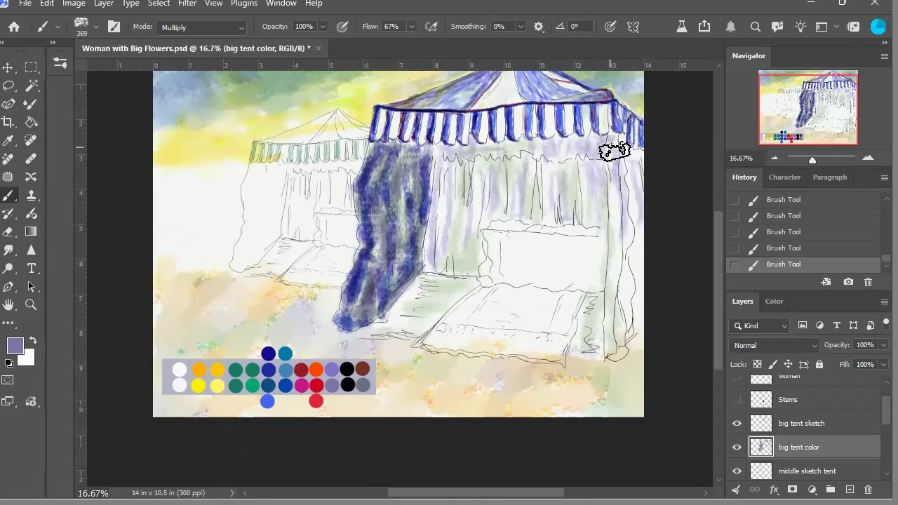
pyautogui.moveTo(619, 144)
pyautogui.mouseDown()
pyautogui.moveTo(621, 259)
pyautogui.moveTo(622, 251)
pyautogui.moveTo(618, 357)
pyautogui.mouseUp()
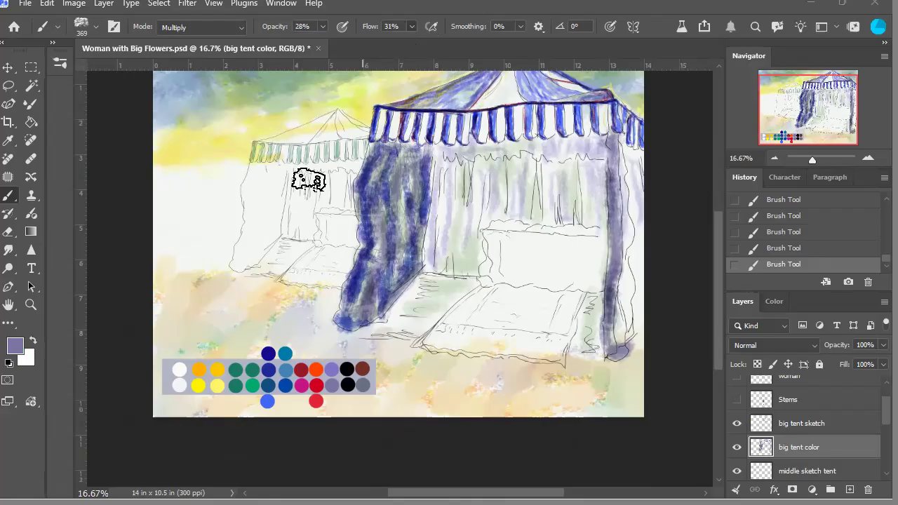
# Step: Paint steel blue over the big tent's floor, right side and back curtains with 90% opacity and 31% flow
pyautogui.hotkey('shift', '3')
pyautogui.hotkey('shift', '1')
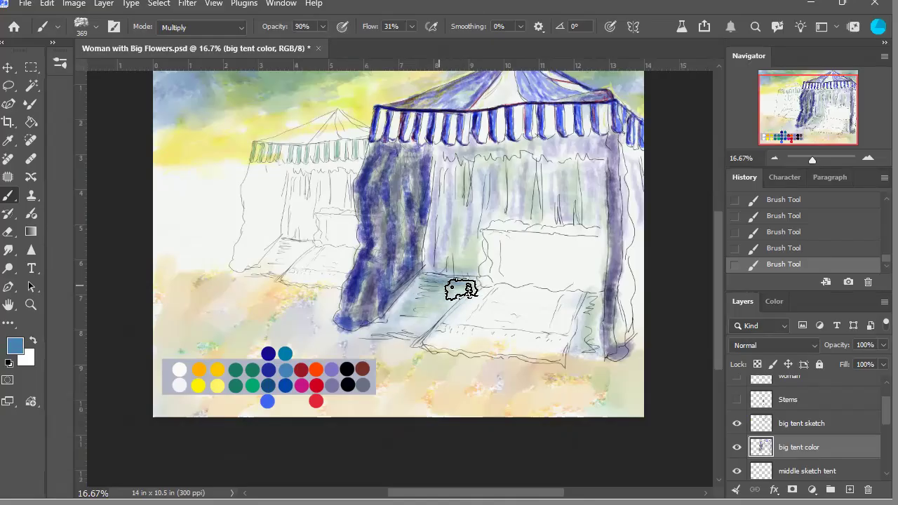
pyautogui.moveTo(459, 289)
pyautogui.mouseDown()
pyautogui.moveTo(418, 302)
pyautogui.moveTo(429, 281)
pyautogui.moveTo(383, 335)
pyautogui.mouseUp()
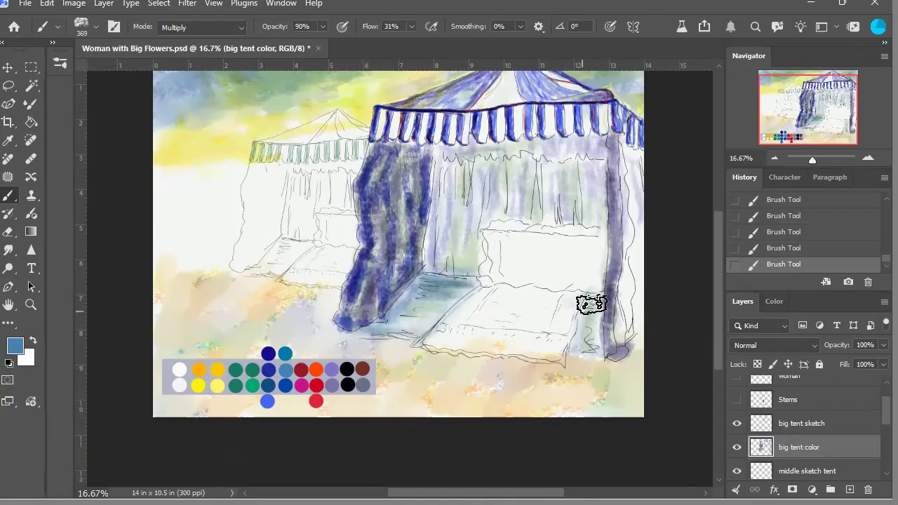
pyautogui.moveTo(607, 341)
pyautogui.mouseDown()
pyautogui.moveTo(609, 364)
pyautogui.moveTo(601, 330)
pyautogui.moveTo(604, 358)
pyautogui.moveTo(591, 355)
pyautogui.moveTo(623, 349)
pyautogui.mouseUp()
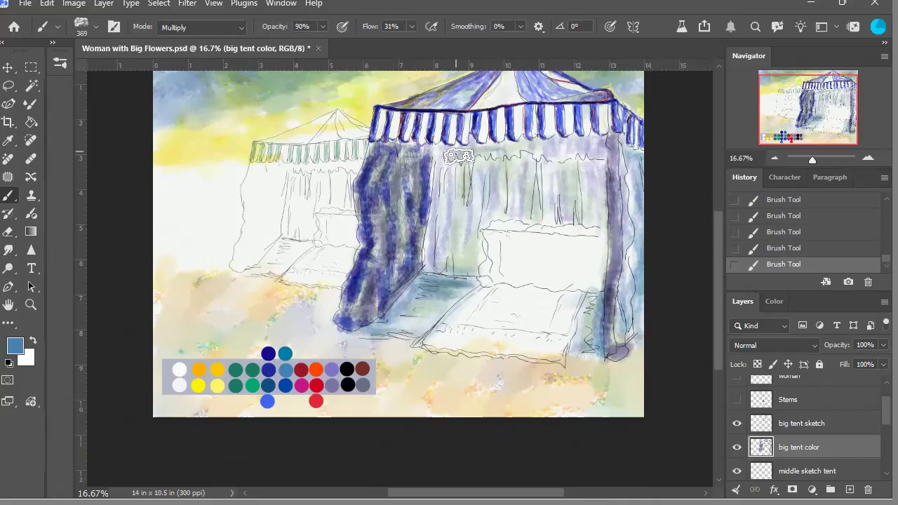
pyautogui.moveTo(485, 164)
pyautogui.mouseDown()
pyautogui.moveTo(516, 158)
pyautogui.moveTo(493, 155)
pyautogui.moveTo(516, 150)
pyautogui.moveTo(523, 164)
pyautogui.moveTo(555, 164)
pyautogui.moveTo(531, 154)
pyautogui.moveTo(573, 164)
pyautogui.moveTo(577, 151)
pyautogui.moveTo(583, 159)
pyautogui.moveTo(596, 148)
pyautogui.moveTo(582, 207)
pyautogui.moveTo(598, 224)
pyautogui.moveTo(584, 185)
pyautogui.moveTo(601, 194)
pyautogui.moveTo(598, 220)
pyautogui.moveTo(571, 215)
pyautogui.moveTo(554, 199)
pyautogui.moveTo(547, 212)
pyautogui.moveTo(568, 226)
pyautogui.moveTo(554, 177)
pyautogui.moveTo(541, 167)
pyautogui.moveTo(532, 169)
pyautogui.moveTo(532, 223)
pyautogui.moveTo(519, 203)
pyautogui.moveTo(523, 183)
pyautogui.moveTo(510, 182)
pyautogui.moveTo(517, 226)
pyautogui.moveTo(498, 218)
pyautogui.moveTo(494, 188)
pyautogui.moveTo(487, 238)
pyautogui.moveTo(475, 223)
pyautogui.moveTo(479, 203)
pyautogui.moveTo(451, 169)
pyautogui.moveTo(432, 261)
pyautogui.moveTo(448, 163)
pyautogui.moveTo(435, 235)
pyautogui.moveTo(478, 237)
pyautogui.moveTo(481, 255)
pyautogui.moveTo(478, 238)
pyautogui.moveTo(436, 270)
pyautogui.mouseUp()
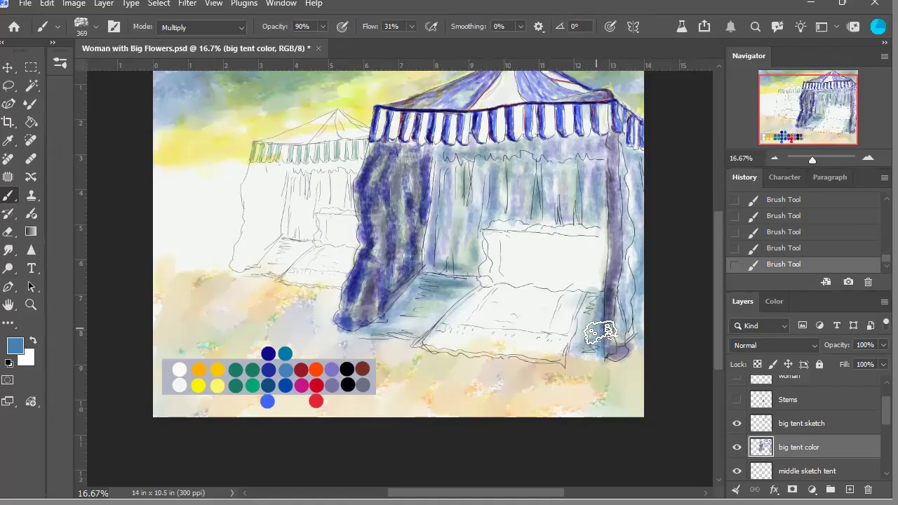
# Step: Sample the red swatch of the painted palette as the foreground color
pyautogui.keyDown('alt'); pyautogui.click(324, 375); pyautogui.keyUp('alt')
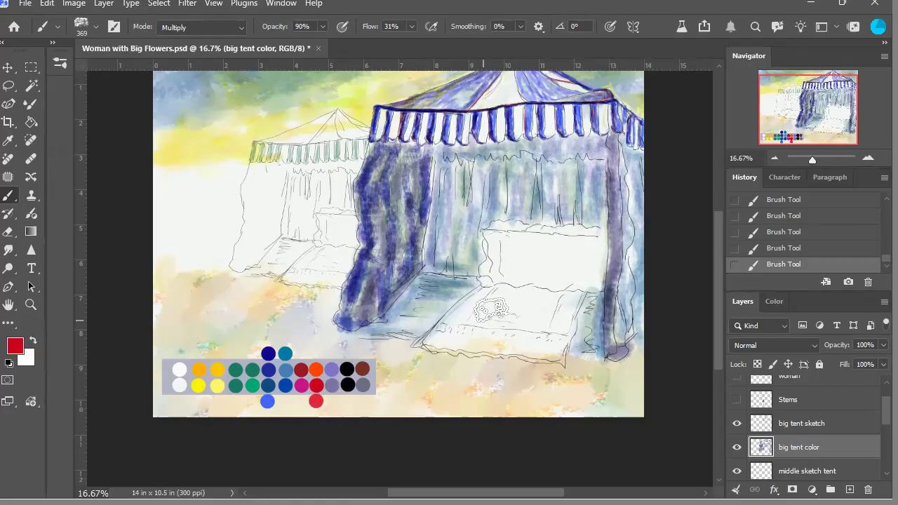
pyautogui.moveTo(484, 231)
pyautogui.mouseDown()
pyautogui.moveTo(513, 235)
pyautogui.moveTo(544, 238)
pyautogui.moveTo(499, 272)
pyautogui.mouseUp()
pyautogui.click(784, 250)
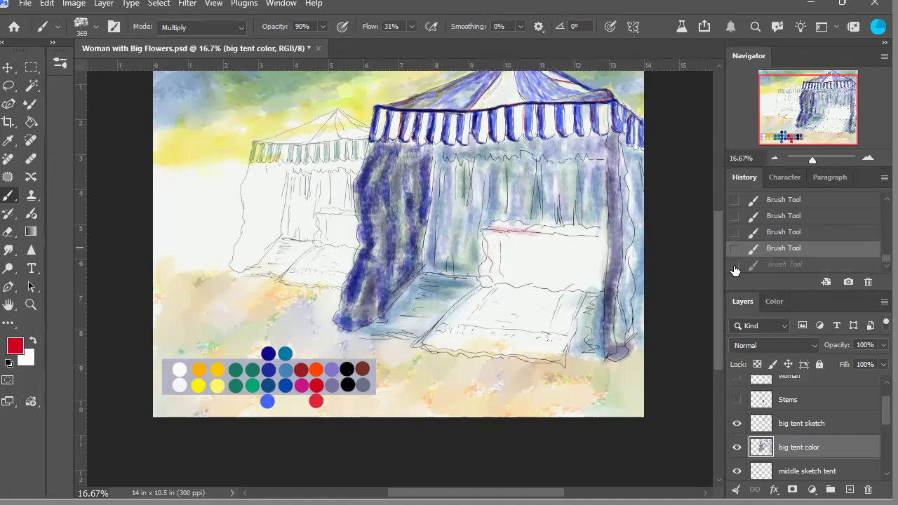
pyautogui.hotkey('ctrl', 'alt', 'z')
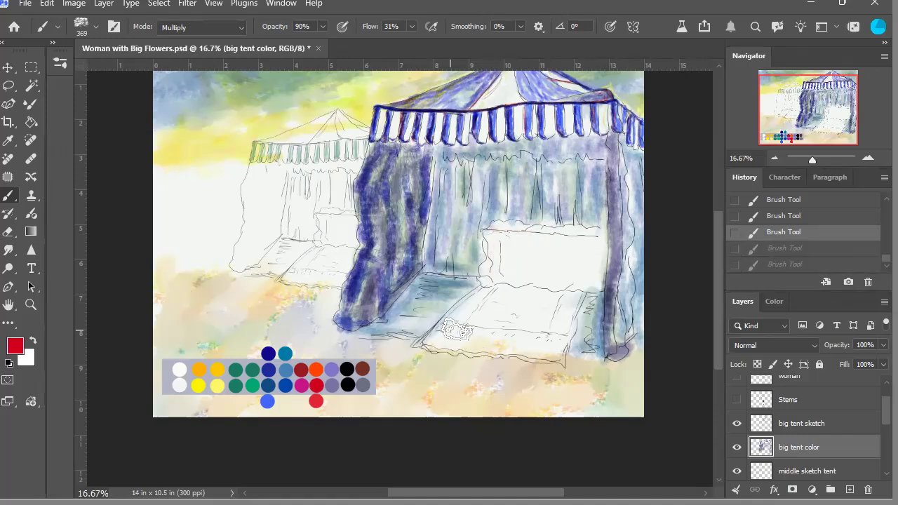
# Step: Paint red along all edges of the rug in front of the big tent and add red strokes to the counter behind it
pyautogui.moveTo(440, 342)
pyautogui.mouseDown()
pyautogui.moveTo(481, 351)
pyautogui.moveTo(433, 352)
pyautogui.moveTo(540, 363)
pyautogui.moveTo(560, 346)
pyautogui.moveTo(563, 367)
pyautogui.moveTo(564, 324)
pyautogui.mouseUp()
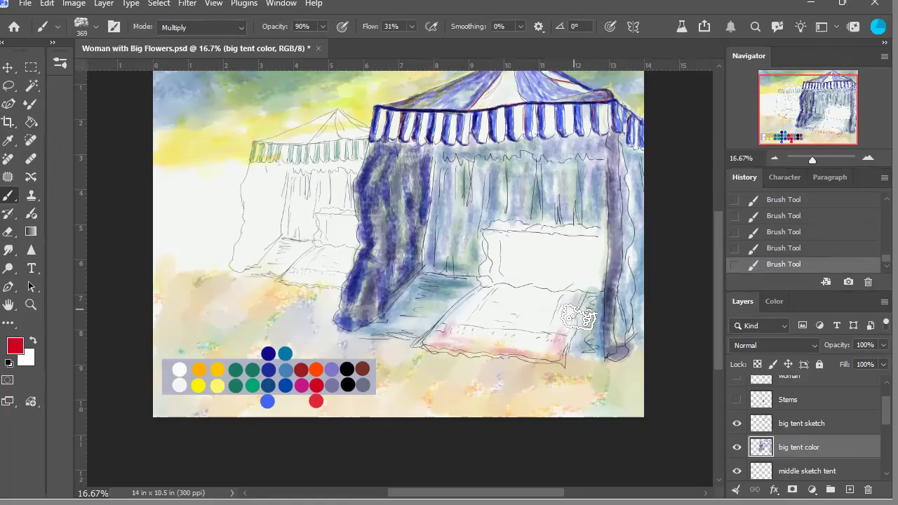
pyautogui.moveTo(489, 298); pyautogui.dragTo(431, 342)
pyautogui.moveTo(491, 285); pyautogui.dragTo(583, 295)
pyautogui.moveTo(506, 240)
pyautogui.mouseDown()
pyautogui.moveTo(490, 277)
pyautogui.moveTo(524, 270)
pyautogui.moveTo(521, 248)
pyautogui.moveTo(512, 277)
pyautogui.moveTo(539, 244)
pyautogui.moveTo(549, 245)
pyautogui.moveTo(502, 236)
pyautogui.moveTo(596, 237)
pyautogui.moveTo(604, 274)
pyautogui.moveTo(595, 255)
pyautogui.moveTo(593, 270)
pyautogui.moveTo(556, 251)
pyautogui.moveTo(550, 285)
pyautogui.moveTo(624, 279)
pyautogui.mouseUp()
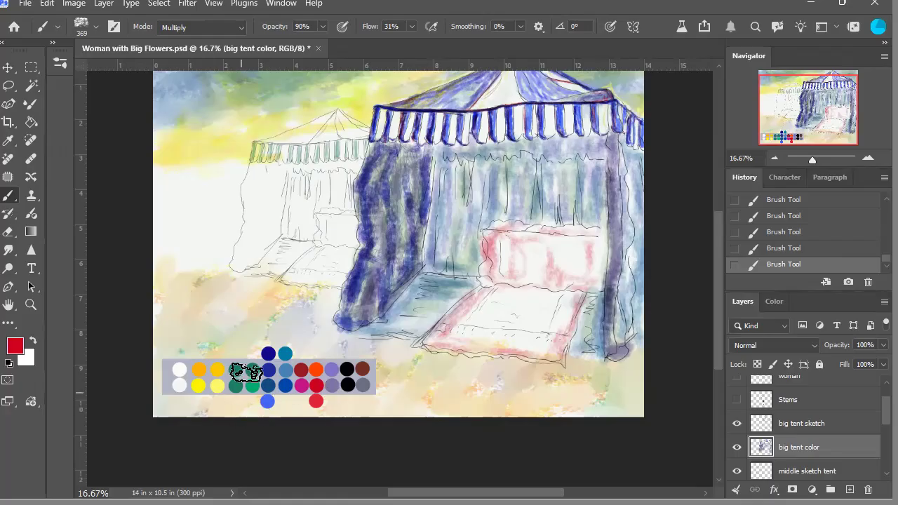
# Step: Add orange strokes over the rug, the counter and the big tent's left curtain
pyautogui.moveTo(498, 253)
pyautogui.mouseDown()
pyautogui.moveTo(504, 279)
pyautogui.moveTo(504, 242)
pyautogui.moveTo(509, 280)
pyautogui.moveTo(528, 284)
pyautogui.moveTo(509, 227)
pyautogui.moveTo(598, 238)
pyautogui.moveTo(601, 285)
pyautogui.moveTo(600, 242)
pyautogui.moveTo(528, 247)
pyautogui.moveTo(540, 280)
pyautogui.moveTo(545, 271)
pyautogui.moveTo(585, 277)
pyautogui.moveTo(546, 316)
pyautogui.moveTo(522, 300)
pyautogui.moveTo(570, 303)
pyautogui.moveTo(564, 342)
pyautogui.moveTo(580, 308)
pyautogui.moveTo(559, 356)
pyautogui.moveTo(522, 349)
pyautogui.moveTo(545, 327)
pyautogui.moveTo(549, 357)
pyautogui.moveTo(495, 331)
pyautogui.moveTo(498, 298)
pyautogui.moveTo(443, 347)
pyautogui.moveTo(493, 343)
pyautogui.moveTo(535, 303)
pyautogui.moveTo(490, 325)
pyautogui.moveTo(498, 341)
pyautogui.moveTo(531, 312)
pyautogui.moveTo(525, 352)
pyautogui.moveTo(479, 356)
pyautogui.mouseUp()
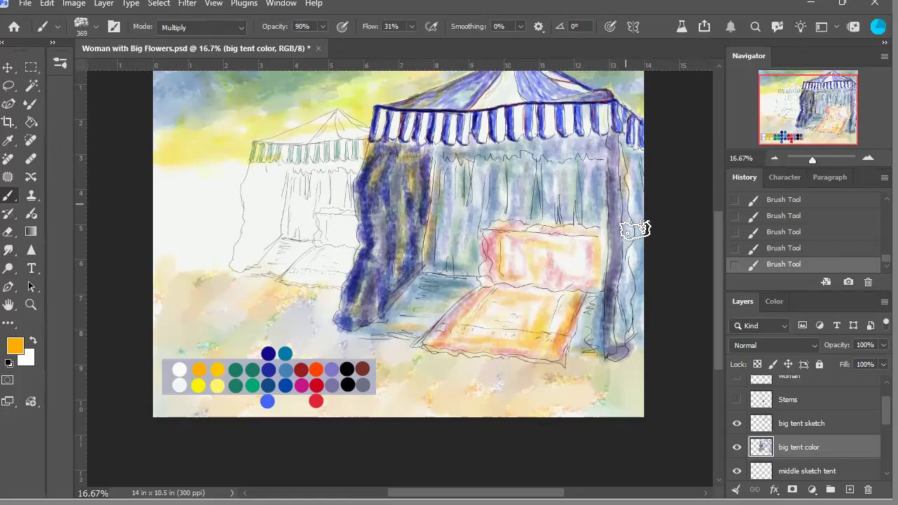
pyautogui.click(774, 158)
pyautogui.click(774, 158)
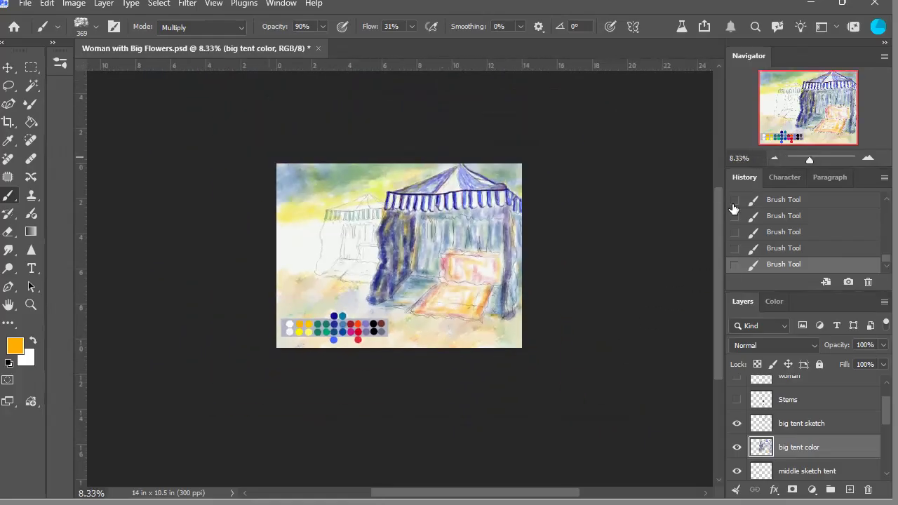
pyautogui.click(870, 159)
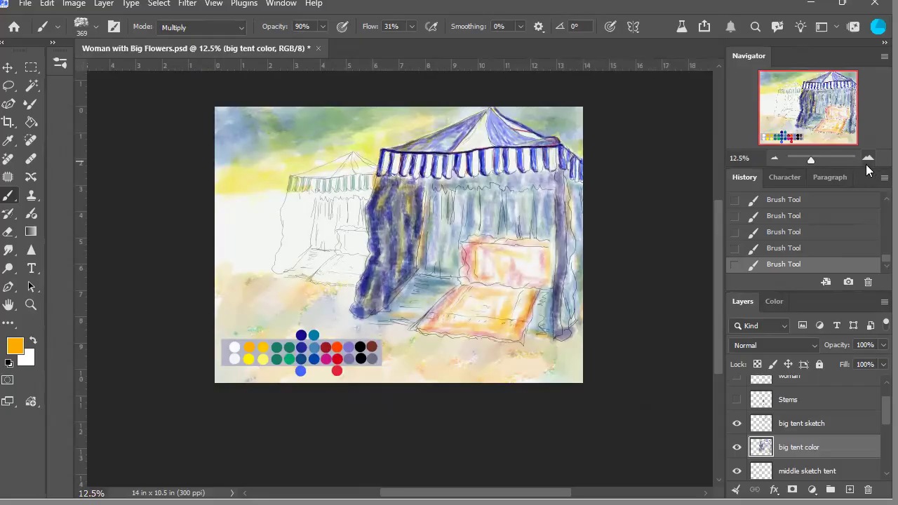
pyautogui.click(869, 160)
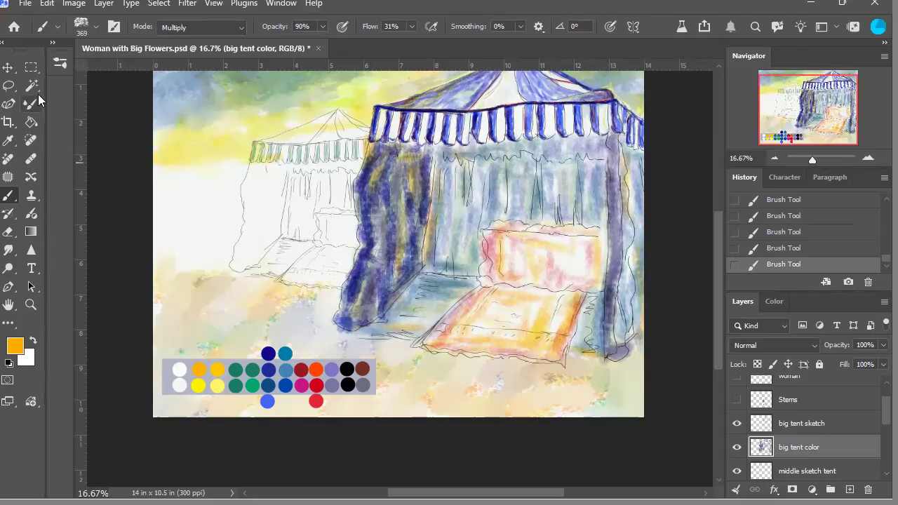
pyautogui.click(8, 68)
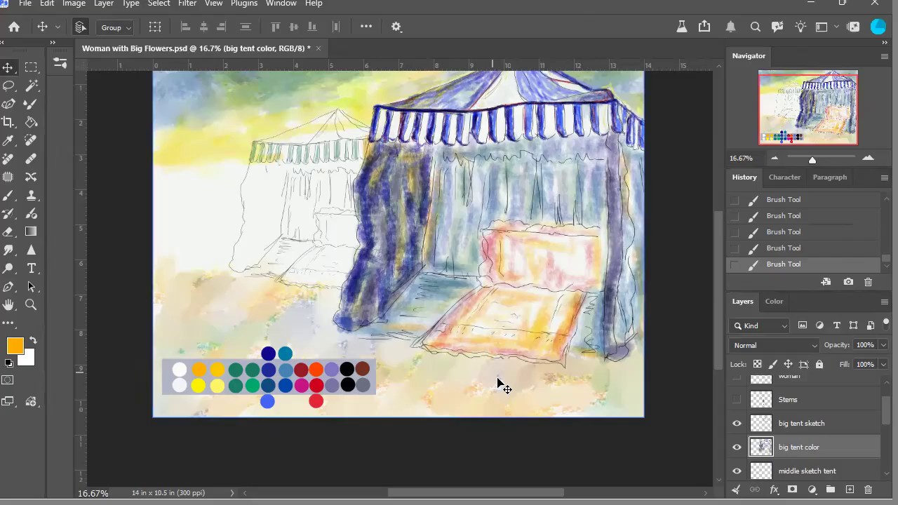
pyautogui.click(9, 197)
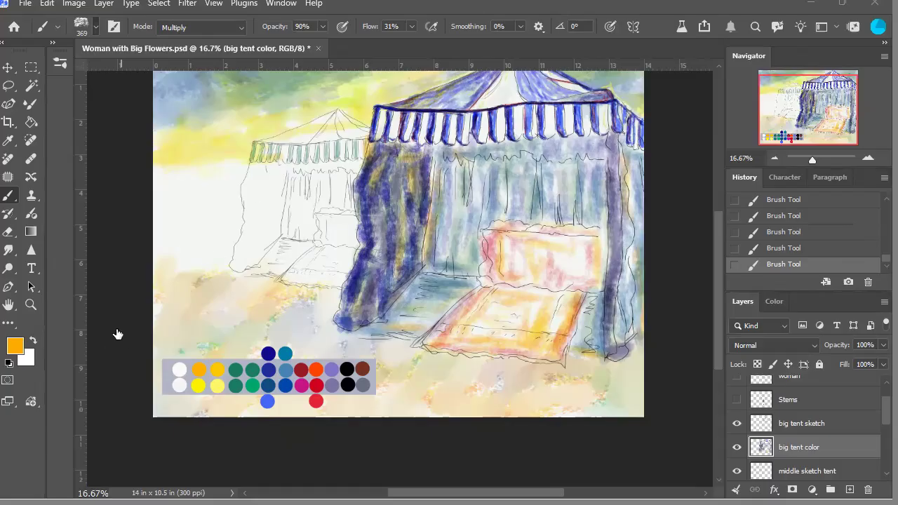
# Step: Blend the painted strokes of the big tent's left curtain using the Smudge tool at 158 px and 90% strength
pyautogui.press('r')
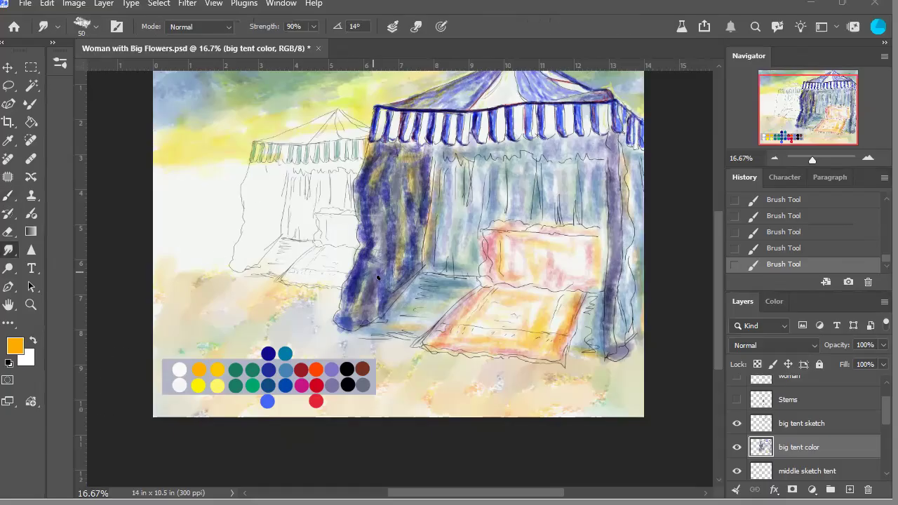
pyautogui.moveTo(136, 70); pyautogui.dragTo(219, 84)
pyautogui.moveTo(425, 176)
pyautogui.mouseDown()
pyautogui.moveTo(411, 185)
pyautogui.moveTo(426, 171)
pyautogui.mouseUp()
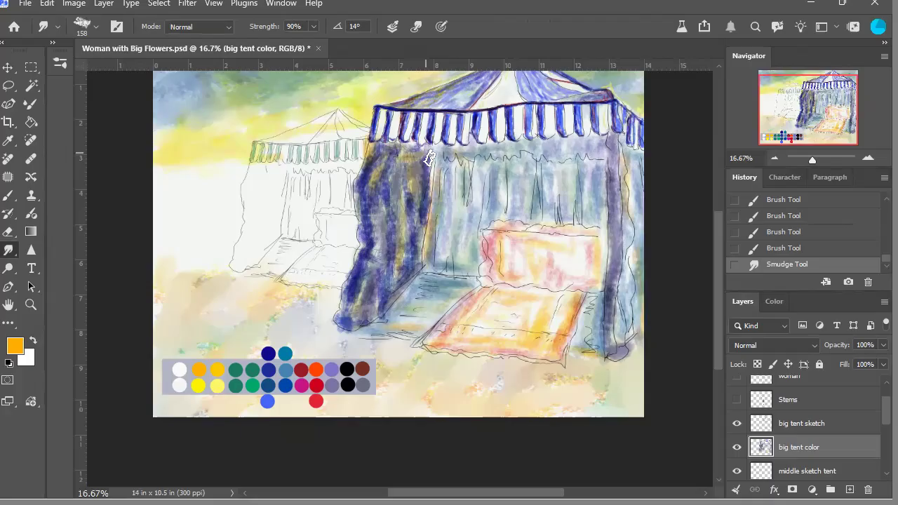
pyautogui.moveTo(436, 158)
pyautogui.mouseDown()
pyautogui.moveTo(437, 195)
pyautogui.moveTo(438, 166)
pyautogui.moveTo(440, 188)
pyautogui.moveTo(433, 223)
pyautogui.moveTo(412, 198)
pyautogui.mouseUp()
pyautogui.moveTo(413, 193); pyautogui.dragTo(408, 206)
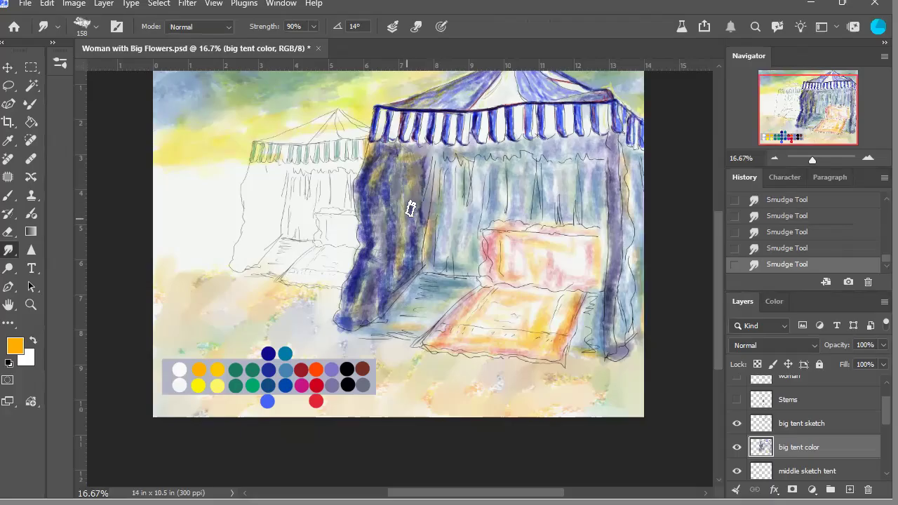
pyautogui.moveTo(420, 238); pyautogui.dragTo(425, 277)
pyautogui.moveTo(402, 207)
pyautogui.mouseDown()
pyautogui.moveTo(411, 261)
pyautogui.moveTo(399, 285)
pyautogui.moveTo(411, 246)
pyautogui.moveTo(420, 274)
pyautogui.moveTo(421, 236)
pyautogui.moveTo(430, 267)
pyautogui.moveTo(404, 279)
pyautogui.moveTo(384, 319)
pyautogui.moveTo(420, 283)
pyautogui.moveTo(382, 321)
pyautogui.moveTo(378, 306)
pyautogui.moveTo(379, 326)
pyautogui.moveTo(357, 330)
pyautogui.moveTo(356, 301)
pyautogui.moveTo(347, 311)
pyautogui.moveTo(353, 322)
pyautogui.moveTo(356, 286)
pyautogui.moveTo(356, 335)
pyautogui.moveTo(348, 330)
pyautogui.moveTo(359, 336)
pyautogui.moveTo(375, 299)
pyautogui.mouseUp()
pyautogui.moveTo(380, 259); pyautogui.dragTo(387, 279)
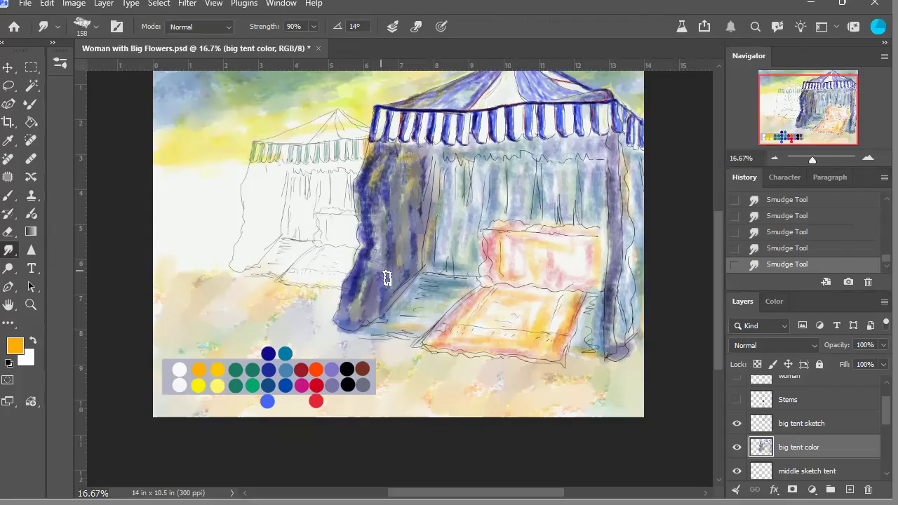
pyautogui.moveTo(383, 202)
pyautogui.mouseDown()
pyautogui.moveTo(385, 237)
pyautogui.moveTo(368, 238)
pyautogui.moveTo(370, 258)
pyautogui.moveTo(381, 250)
pyautogui.moveTo(368, 190)
pyautogui.moveTo(386, 218)
pyautogui.moveTo(375, 151)
pyautogui.moveTo(391, 182)
pyautogui.mouseUp()
# Step: Smudge the colors of the big tent's roof, striped valance, back curtains, counter, rug and right side
pyautogui.moveTo(381, 118)
pyautogui.mouseDown()
pyautogui.moveTo(375, 147)
pyautogui.moveTo(418, 136)
pyautogui.mouseUp()
pyautogui.moveTo(465, 108)
pyautogui.mouseDown()
pyautogui.moveTo(456, 97)
pyautogui.moveTo(441, 101)
pyautogui.moveTo(458, 109)
pyautogui.mouseUp()
pyautogui.moveTo(566, 97)
pyautogui.mouseDown()
pyautogui.moveTo(536, 85)
pyautogui.moveTo(543, 102)
pyautogui.moveTo(578, 104)
pyautogui.mouseUp()
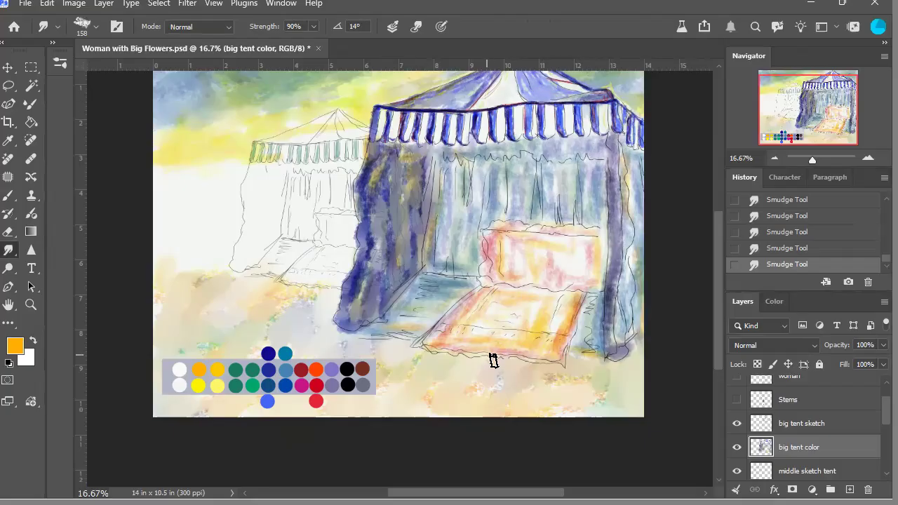
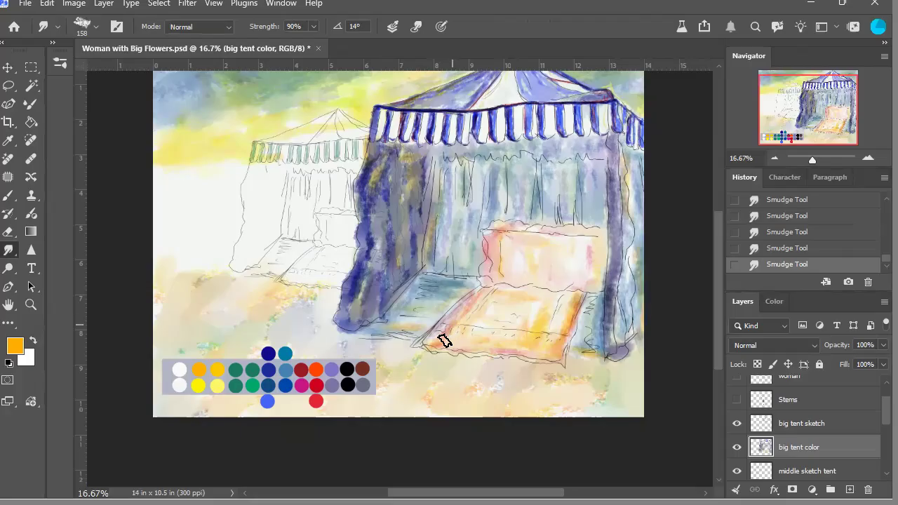
pyautogui.moveTo(600, 353)
pyautogui.mouseDown()
pyautogui.moveTo(605, 312)
pyautogui.moveTo(604, 357)
pyautogui.moveTo(582, 354)
pyautogui.moveTo(626, 358)
pyautogui.moveTo(626, 316)
pyautogui.moveTo(618, 347)
pyautogui.mouseUp()
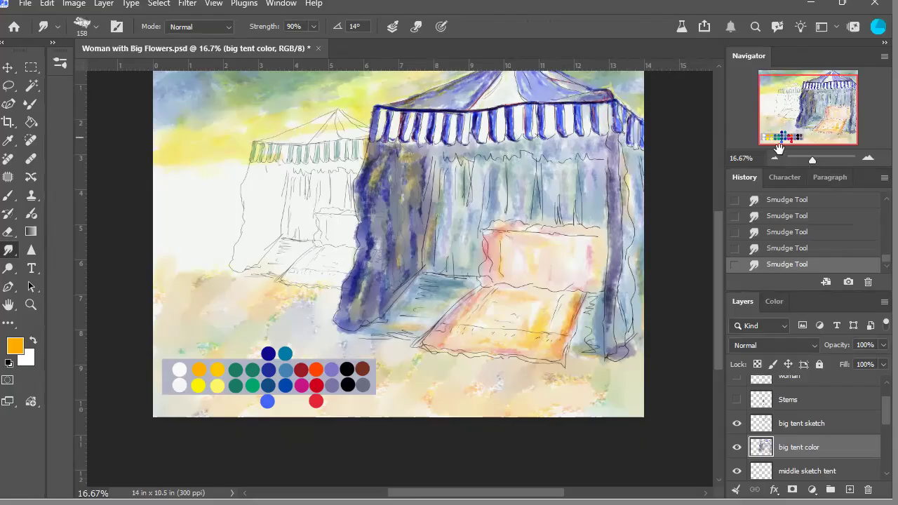
# Step: Undo the last smudge stroke and smudge the blue panel on the left of the big tent's roof
pyautogui.click(867, 158)
pyautogui.moveTo(810, 112); pyautogui.dragTo(815, 98)
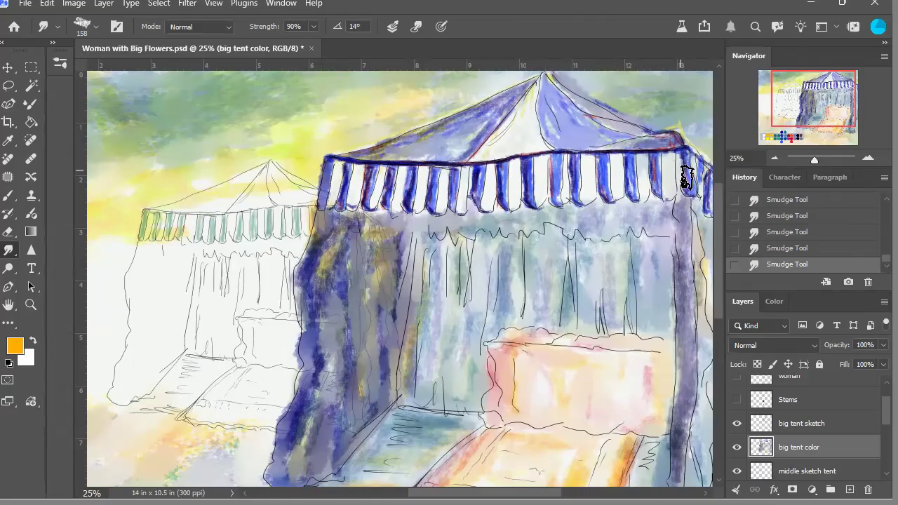
pyautogui.click(789, 249)
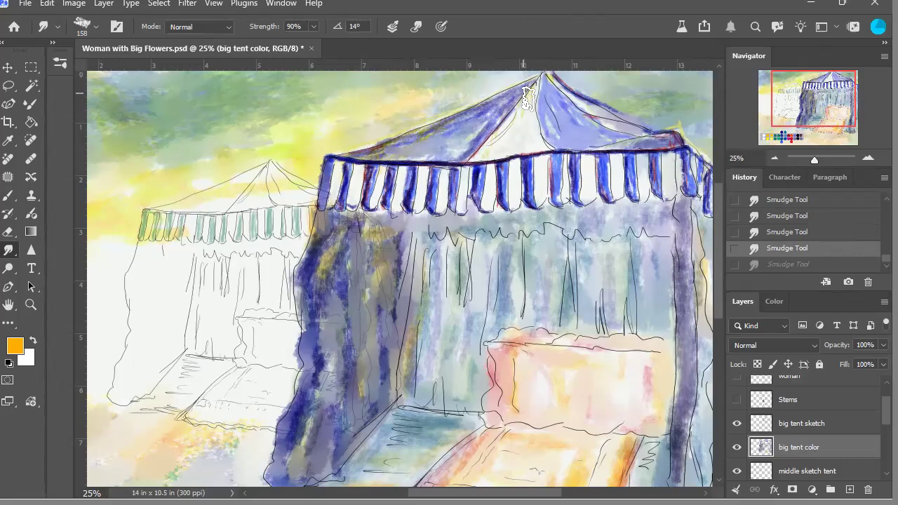
pyautogui.moveTo(529, 100); pyautogui.dragTo(498, 119)
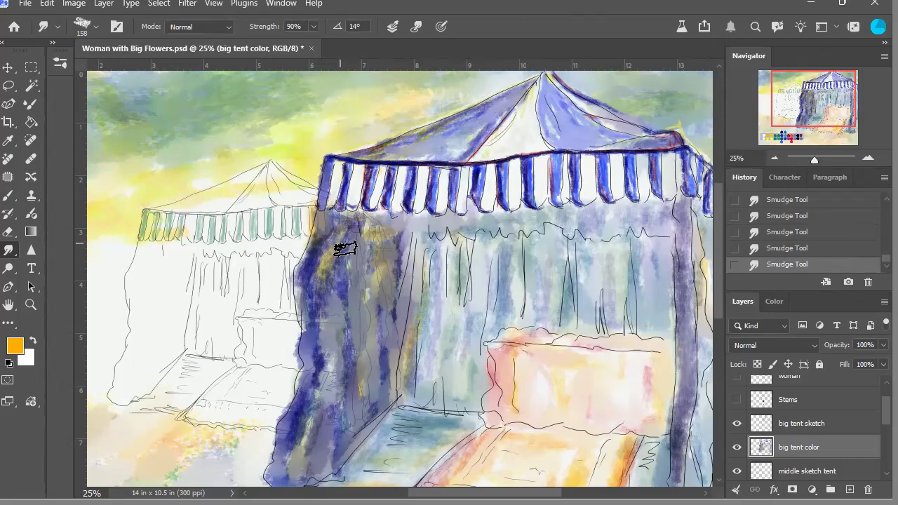
# Step: Undo the last smudge stroke and soften the big tent's left curtain with the smudge strength at 53%
pyautogui.click(774, 160)
pyautogui.click(774, 159)
pyautogui.click(775, 159)
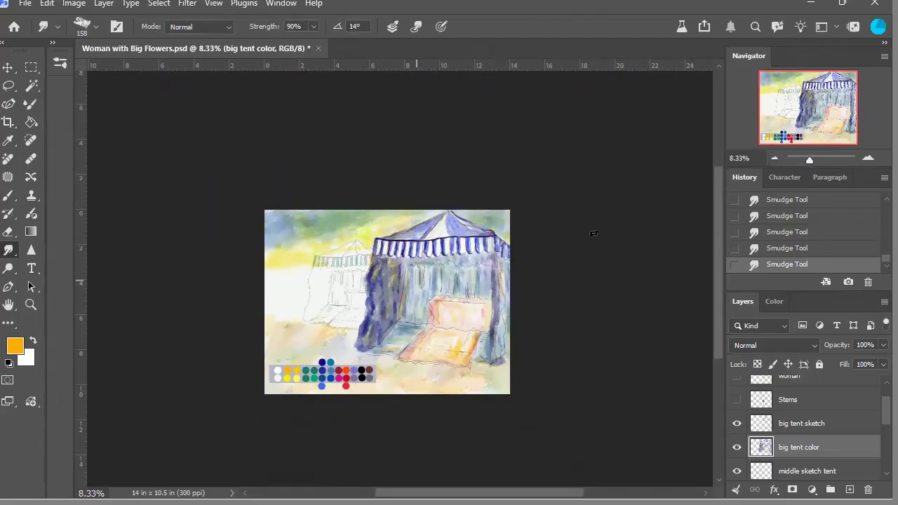
pyautogui.click(870, 160)
pyautogui.click(869, 160)
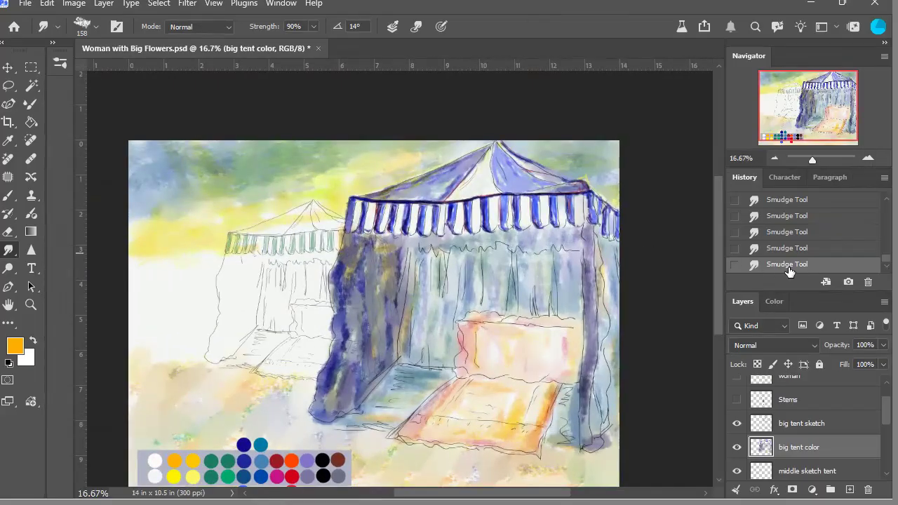
pyautogui.click(773, 247)
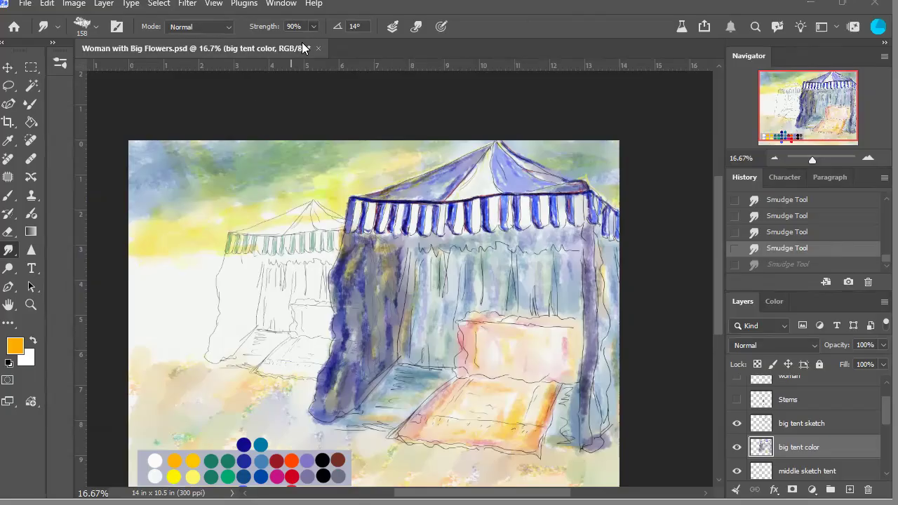
pyautogui.moveTo(355, 254); pyautogui.dragTo(351, 270)
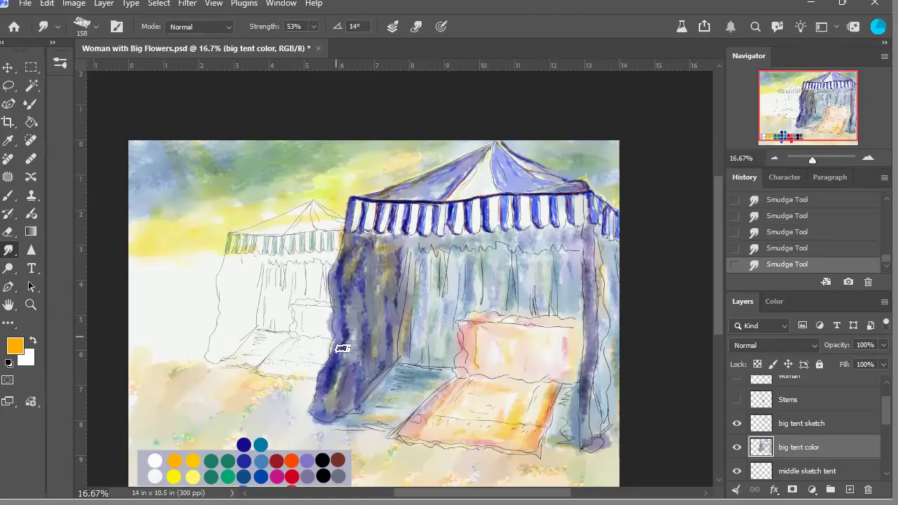
pyautogui.moveTo(333, 376)
pyautogui.mouseDown()
pyautogui.moveTo(317, 417)
pyautogui.moveTo(353, 373)
pyautogui.moveTo(351, 335)
pyautogui.moveTo(352, 366)
pyautogui.moveTo(389, 279)
pyautogui.moveTo(413, 271)
pyautogui.moveTo(399, 333)
pyautogui.moveTo(407, 338)
pyautogui.moveTo(396, 356)
pyautogui.moveTo(407, 361)
pyautogui.moveTo(376, 380)
pyautogui.moveTo(376, 358)
pyautogui.moveTo(394, 363)
pyautogui.moveTo(354, 402)
pyautogui.moveTo(344, 376)
pyautogui.moveTo(352, 405)
pyautogui.moveTo(338, 413)
pyautogui.moveTo(336, 395)
pyautogui.moveTo(380, 351)
pyautogui.moveTo(384, 268)
pyautogui.moveTo(367, 245)
pyautogui.moveTo(405, 253)
pyautogui.moveTo(419, 242)
pyautogui.moveTo(428, 263)
pyautogui.moveTo(421, 270)
pyautogui.moveTo(416, 257)
pyautogui.moveTo(409, 277)
pyautogui.moveTo(378, 257)
pyautogui.moveTo(349, 255)
pyautogui.moveTo(358, 245)
pyautogui.moveTo(350, 257)
pyautogui.moveTo(461, 266)
pyautogui.moveTo(431, 258)
pyautogui.moveTo(474, 255)
pyautogui.moveTo(469, 238)
pyautogui.moveTo(493, 262)
pyautogui.moveTo(488, 245)
pyautogui.moveTo(484, 250)
pyautogui.moveTo(529, 245)
pyautogui.moveTo(520, 261)
pyautogui.moveTo(537, 254)
pyautogui.moveTo(541, 240)
pyautogui.moveTo(557, 280)
pyautogui.moveTo(577, 257)
pyautogui.moveTo(589, 320)
pyautogui.moveTo(489, 295)
pyautogui.moveTo(450, 353)
pyautogui.moveTo(418, 362)
pyautogui.moveTo(447, 365)
pyautogui.mouseUp()
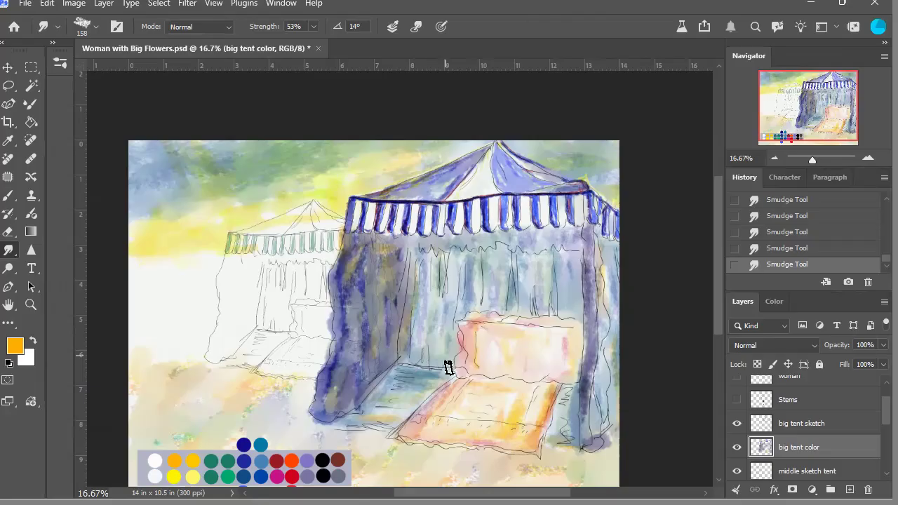
# Step: Sample the magenta swatch of the painted palette as the foreground color and undo the last smudge stroke
pyautogui.click(787, 127)
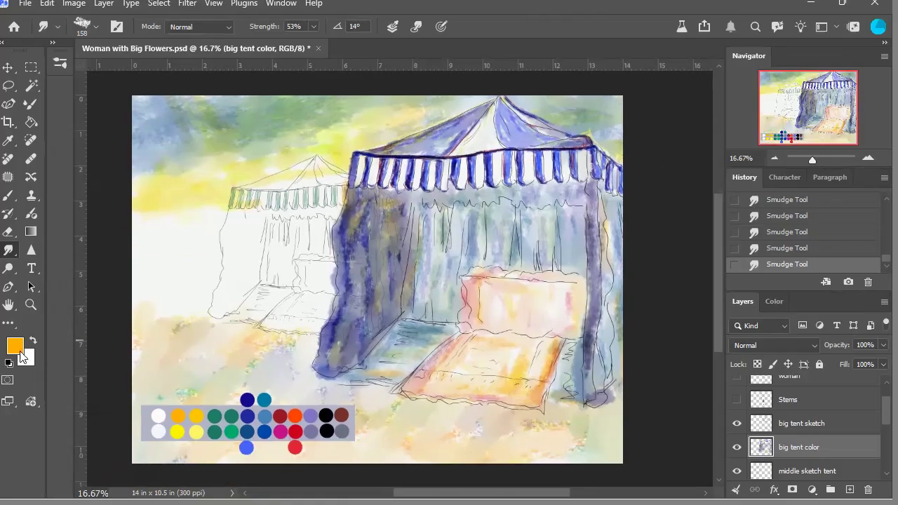
pyautogui.press('i')
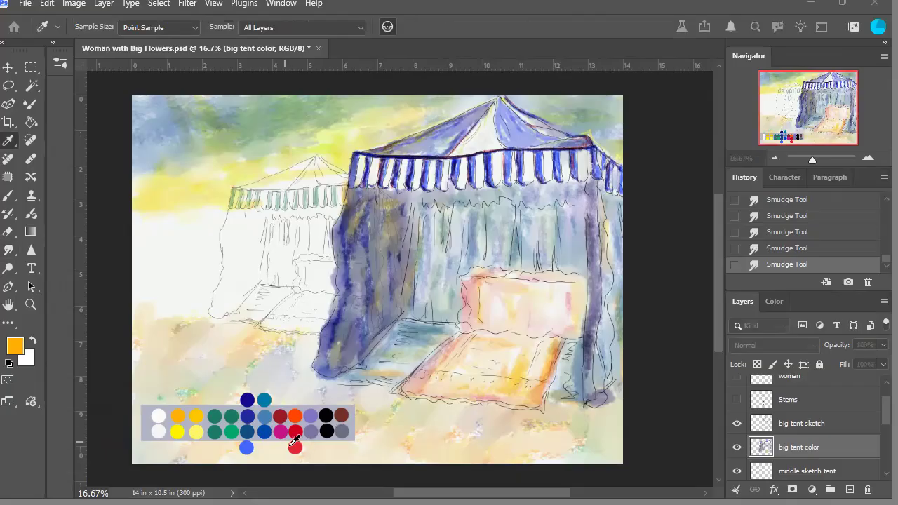
pyautogui.press('r')
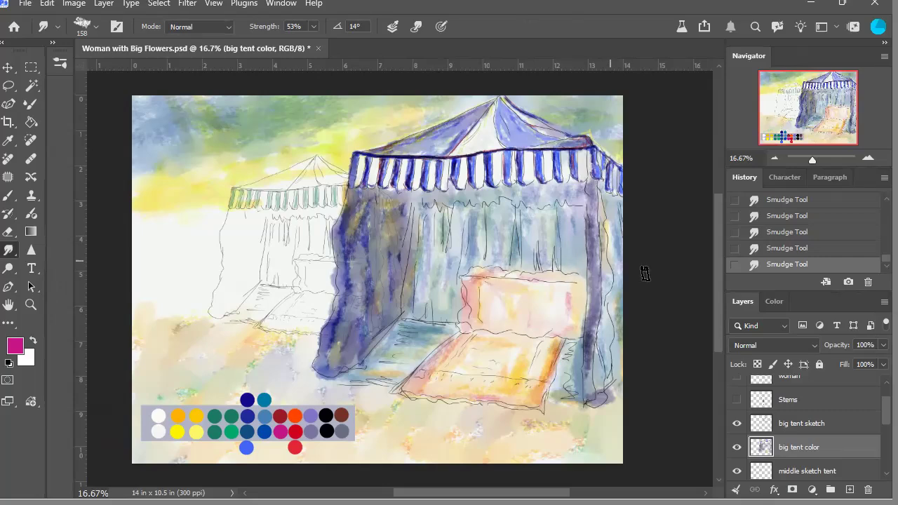
pyautogui.click(773, 251)
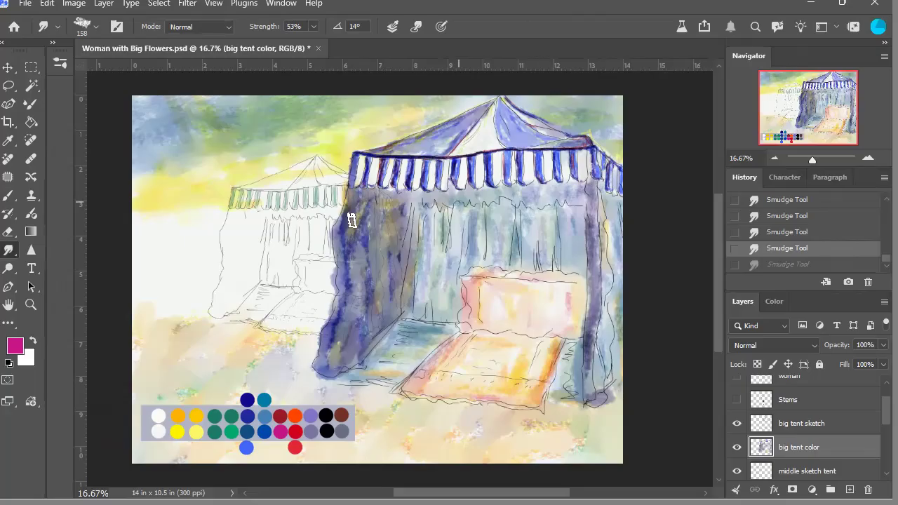
# Step: Load the 150 px brush in Normal mode, try a magenta stroke on the big tent's back curtain and undo it
pyautogui.click(8, 195)
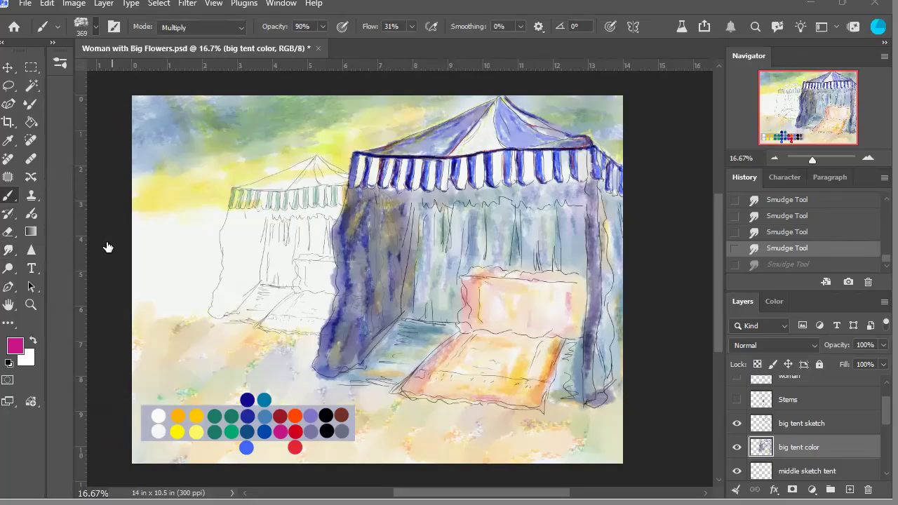
pyautogui.press('.')
pyautogui.click(427, 216)
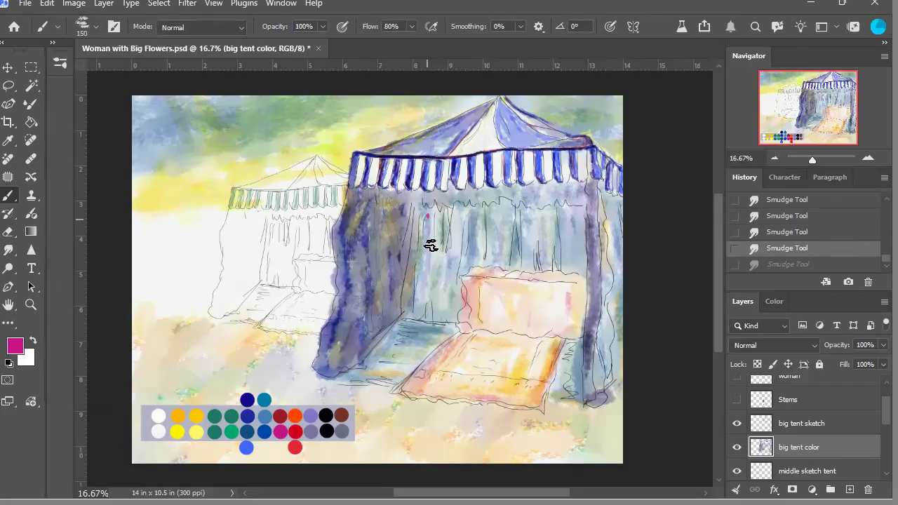
pyautogui.moveTo(430, 245); pyautogui.dragTo(423, 266)
pyautogui.click(771, 252)
# Step: Paint faint magenta strokes on the big tent's back curtains with 6% opacity and 11% flow
pyautogui.press('0')
pyautogui.press('6')
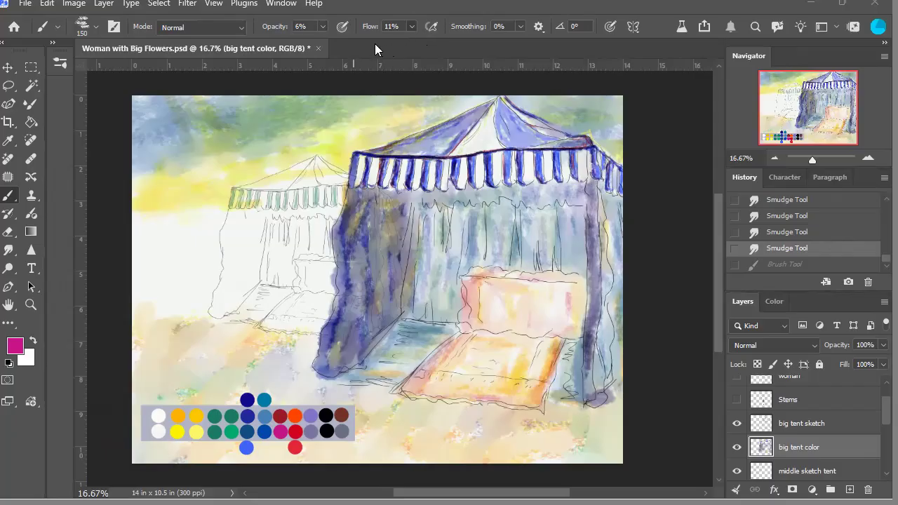
pyautogui.moveTo(483, 224); pyautogui.dragTo(484, 256)
pyautogui.moveTo(484, 219); pyautogui.dragTo(484, 258)
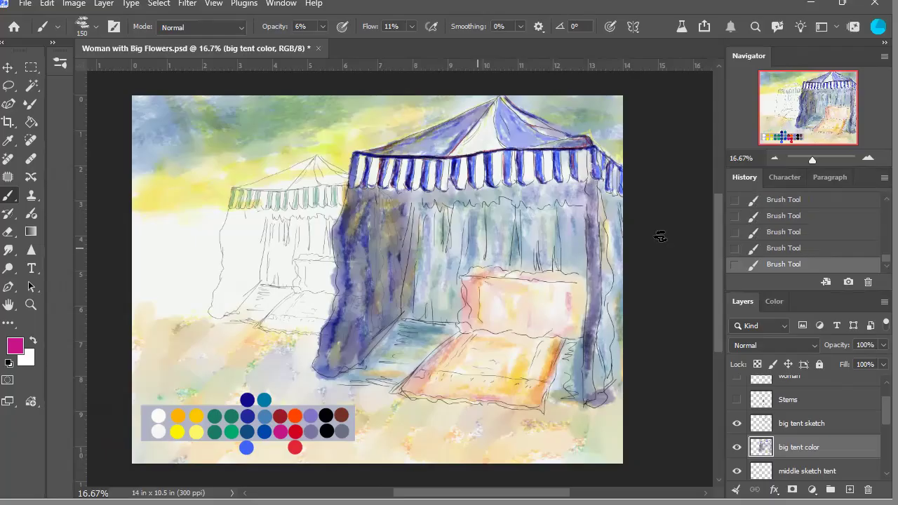
pyautogui.click(869, 159)
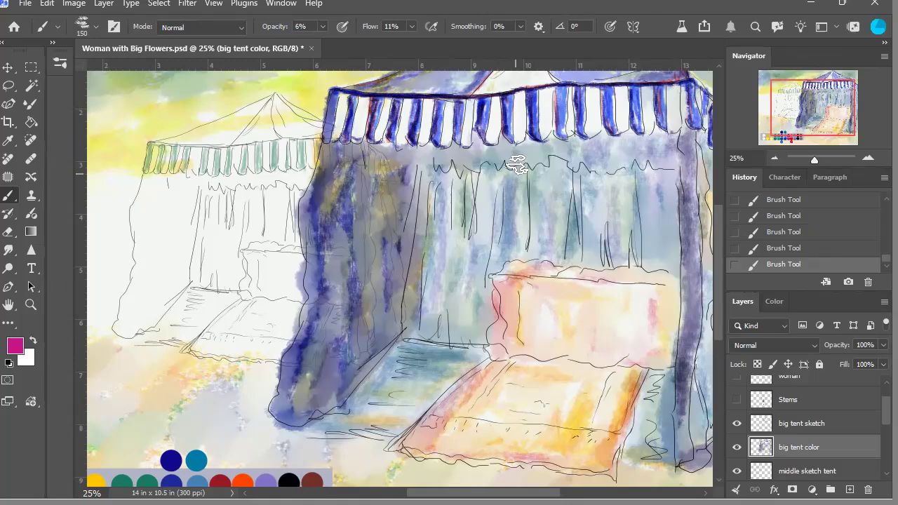
pyautogui.click(775, 158)
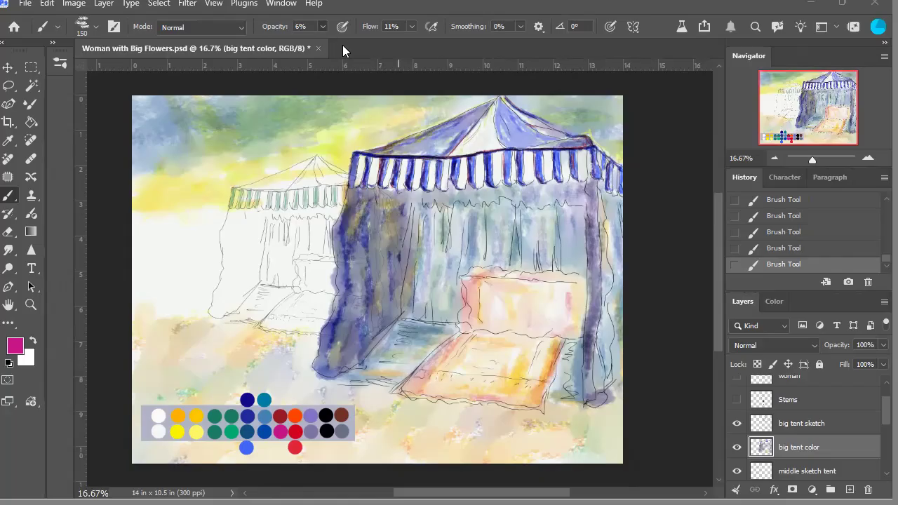
# Step: Set the brush opacity to 36%, try magenta strokes along the left curtain's inner edge and undo the last strokes
pyautogui.press('3')
pyautogui.press('6')
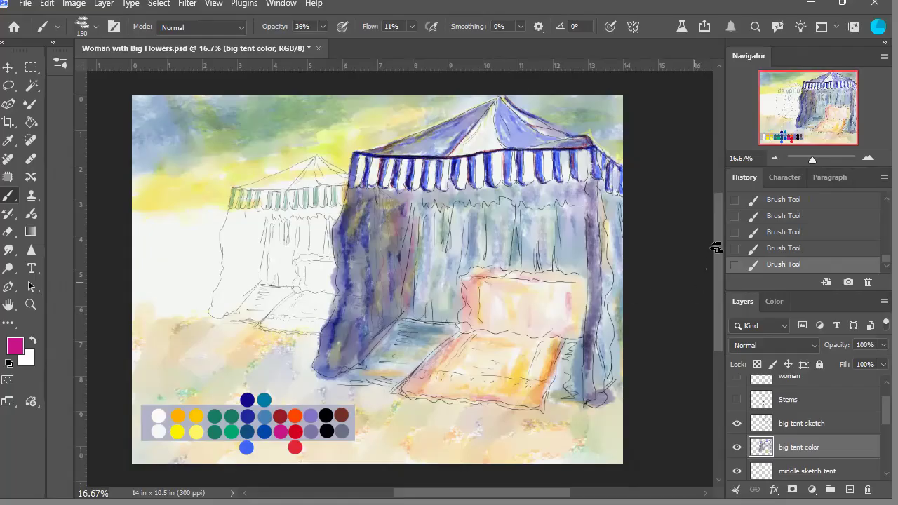
pyautogui.click(776, 162)
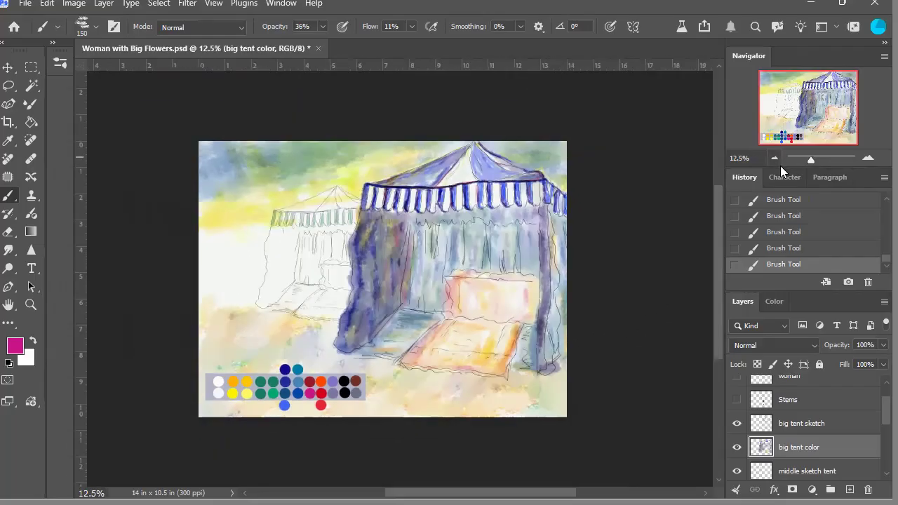
pyautogui.click(777, 249)
pyautogui.click(782, 233)
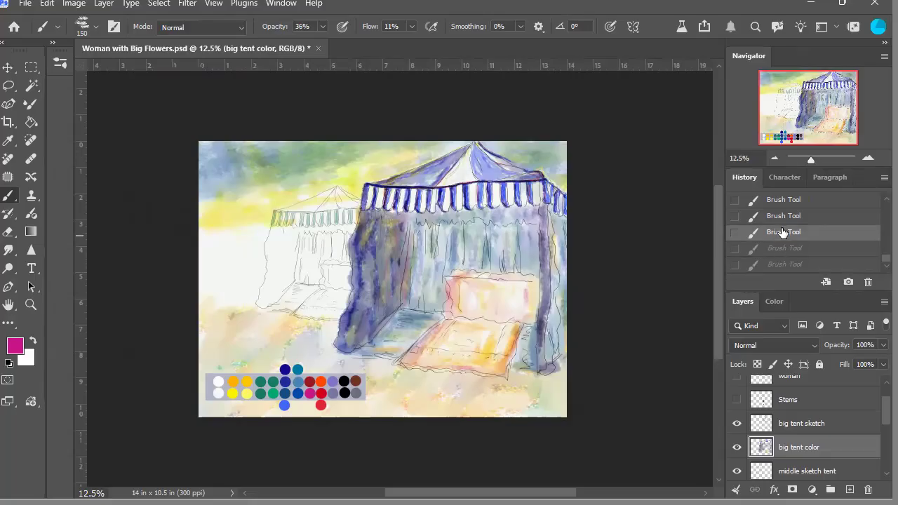
# Step: Add magenta strokes along the lower edge of the big tent's back curtains and the top of the counter
pyautogui.click(523, 252)
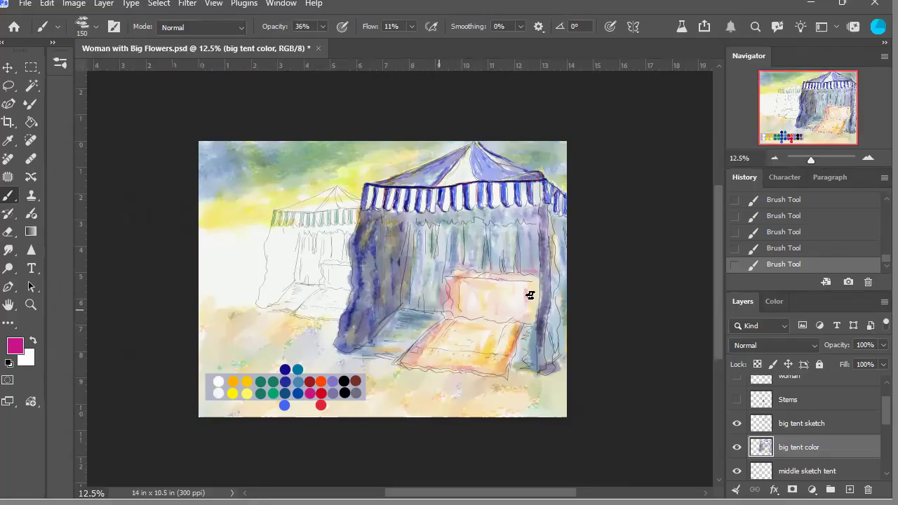
pyautogui.click(869, 158)
pyautogui.click(868, 158)
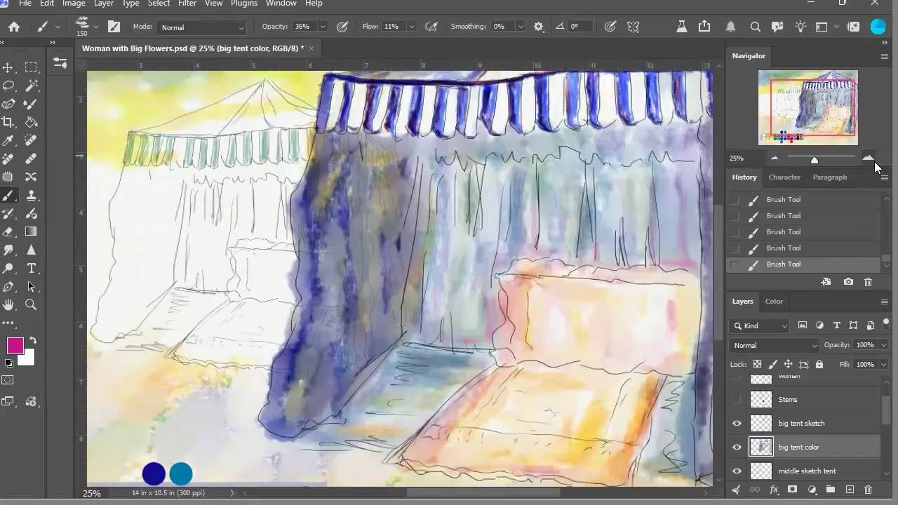
pyautogui.click(868, 158)
pyautogui.moveTo(814, 107); pyautogui.dragTo(805, 105)
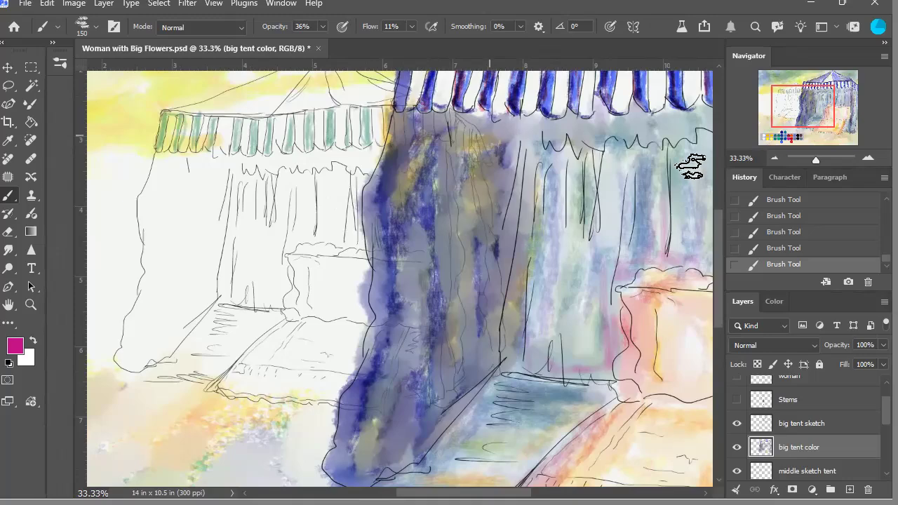
pyautogui.click(777, 161)
pyautogui.click(777, 161)
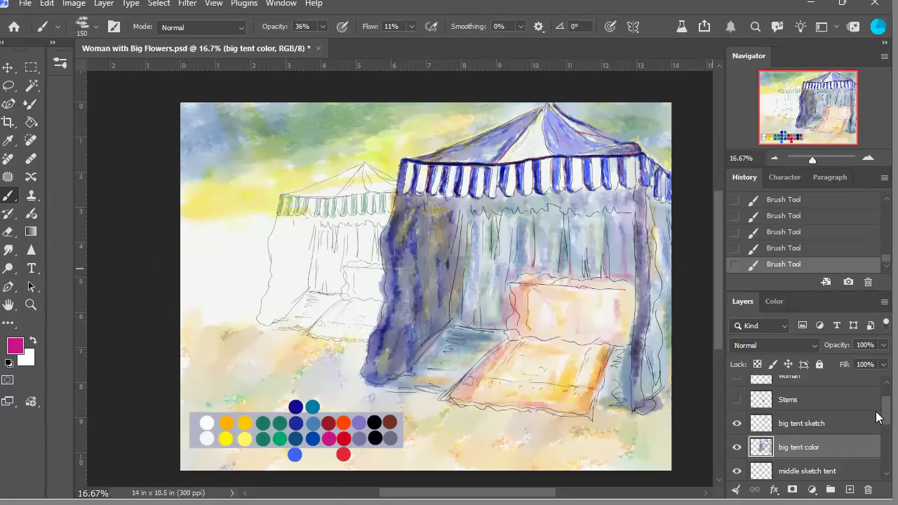
# Step: Make the lower middle tent layer the active layer for painting
pyautogui.scroll(-2, 876, 427)
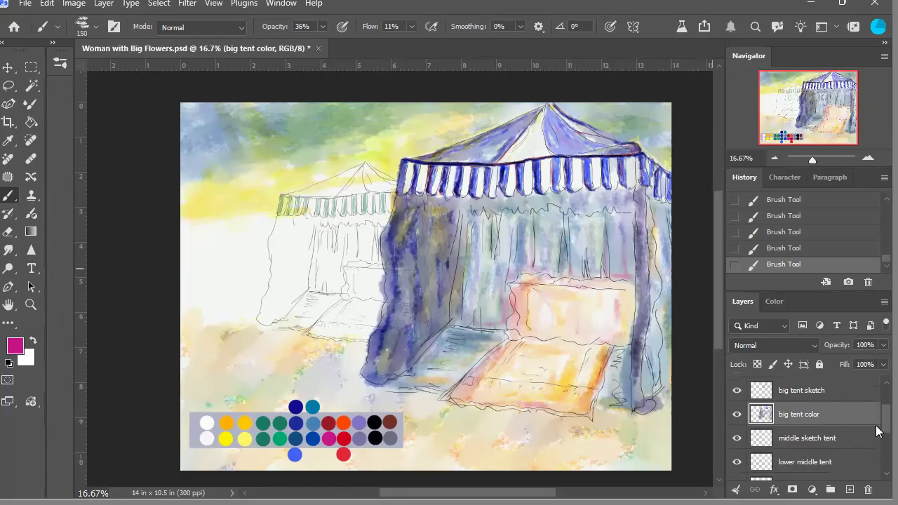
pyautogui.scroll(-1, 876, 434)
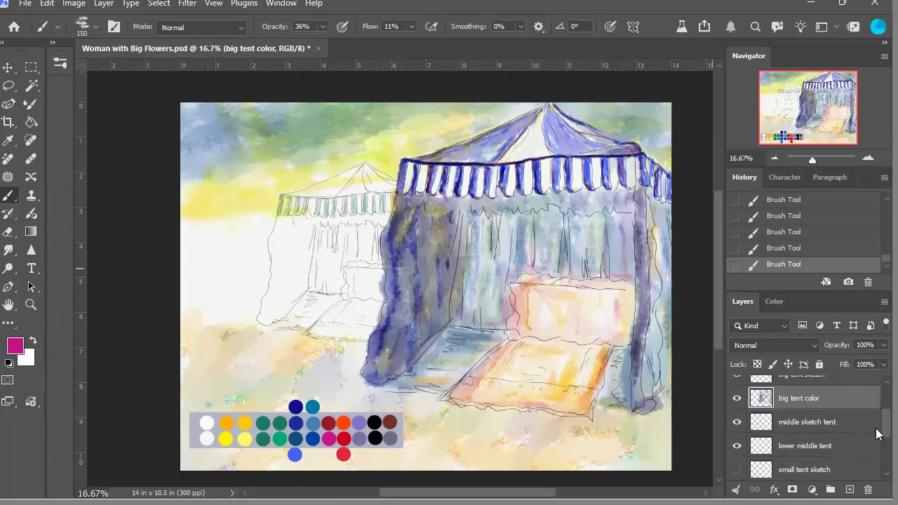
pyautogui.scroll(-2, 876, 431)
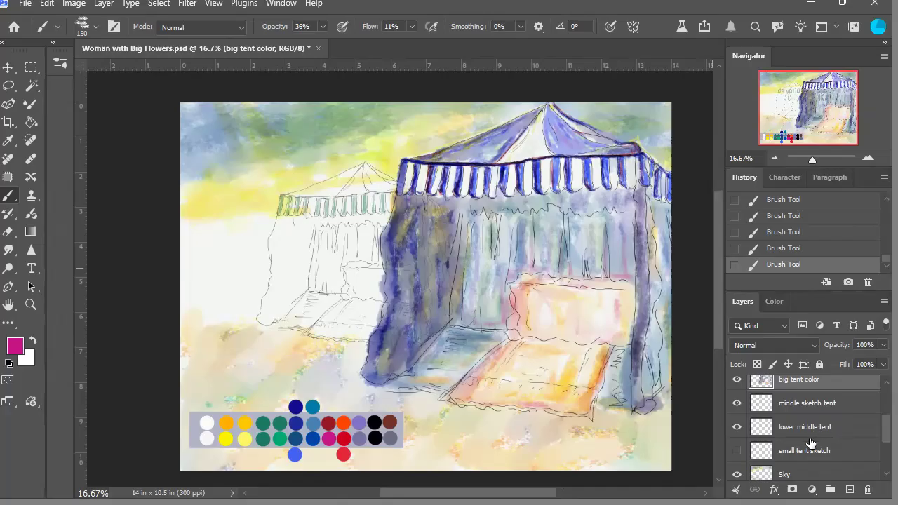
pyautogui.scroll(-4, 876, 435)
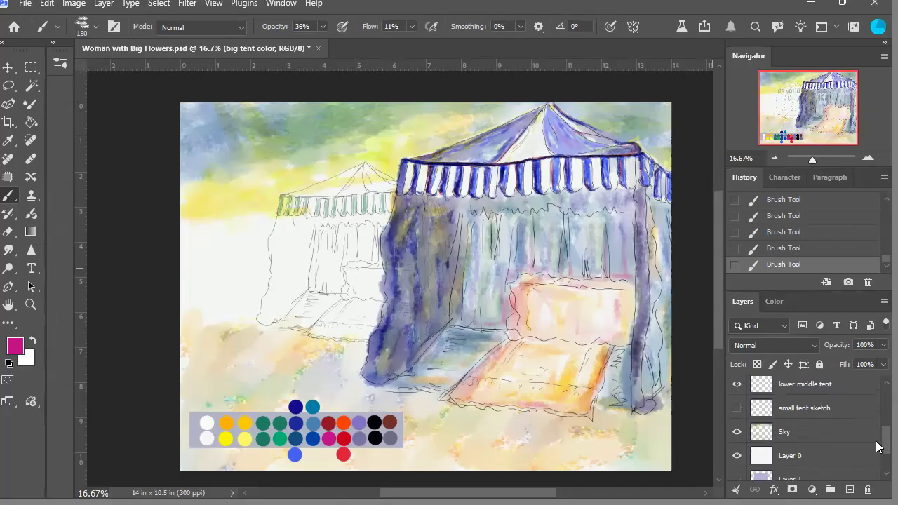
pyautogui.click(834, 418)
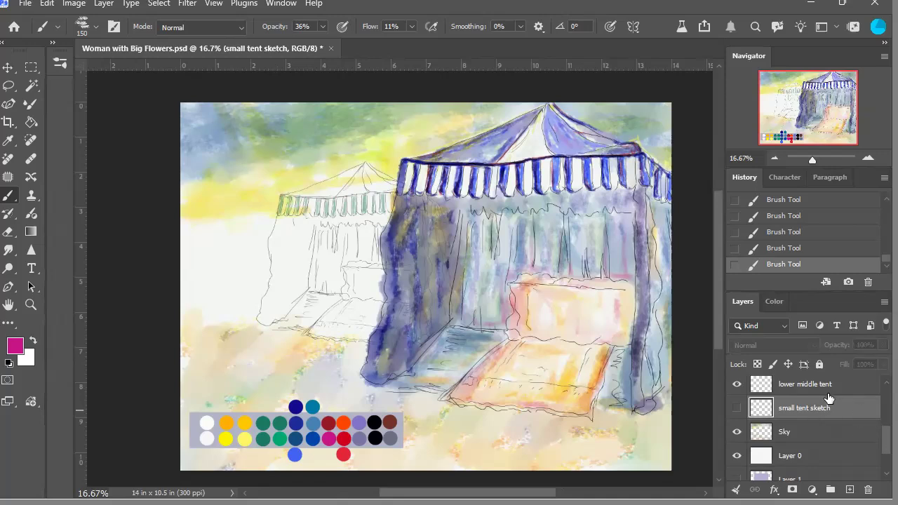
pyautogui.click(831, 394)
pyautogui.scroll(3, 876, 446)
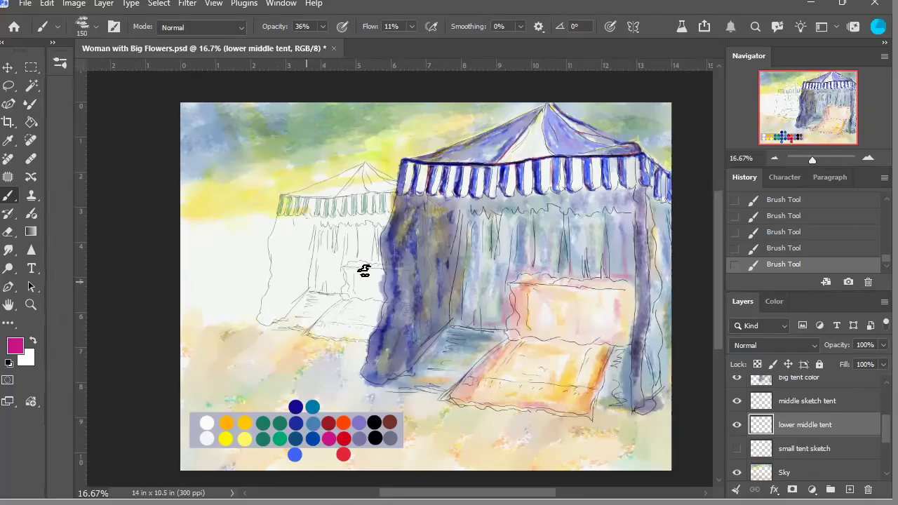
# Step: Sample the dark green from the painting's color palette for the middle tent
pyautogui.click(867, 158)
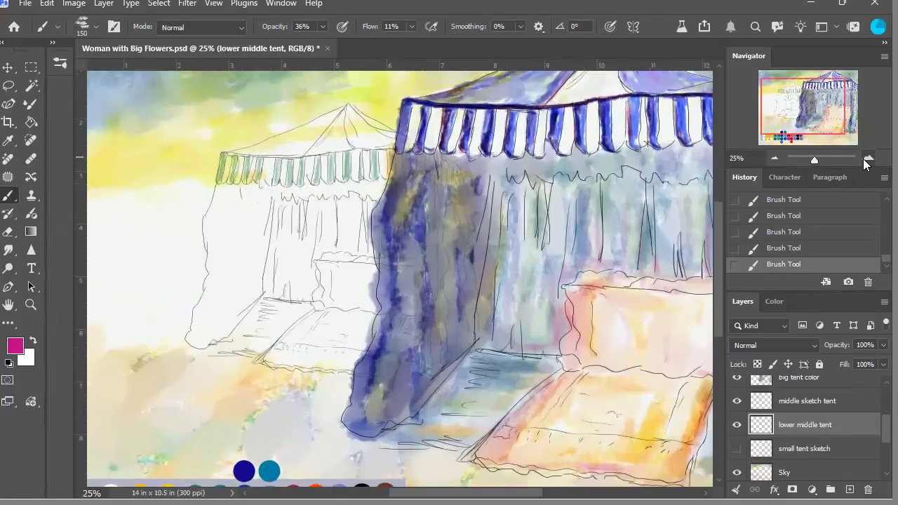
pyautogui.moveTo(235, 256); pyautogui.dragTo(257, 256)
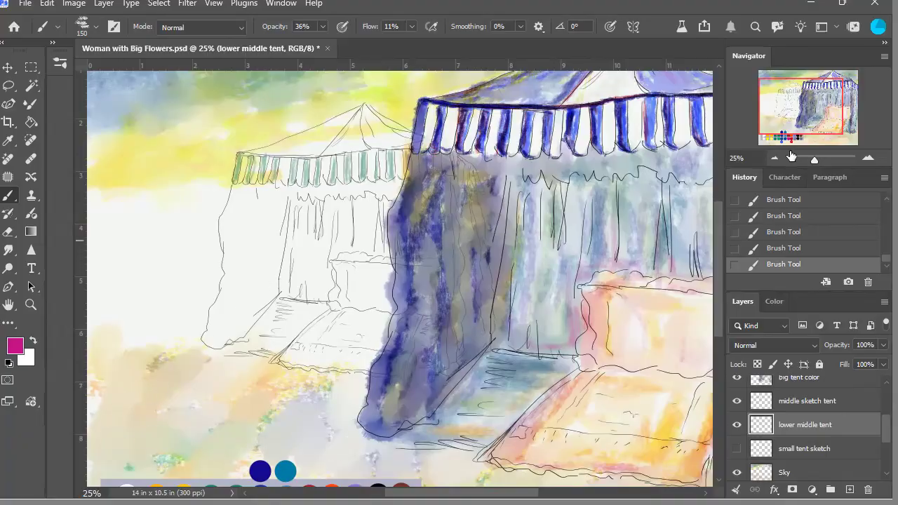
pyautogui.moveTo(784, 126); pyautogui.dragTo(786, 137)
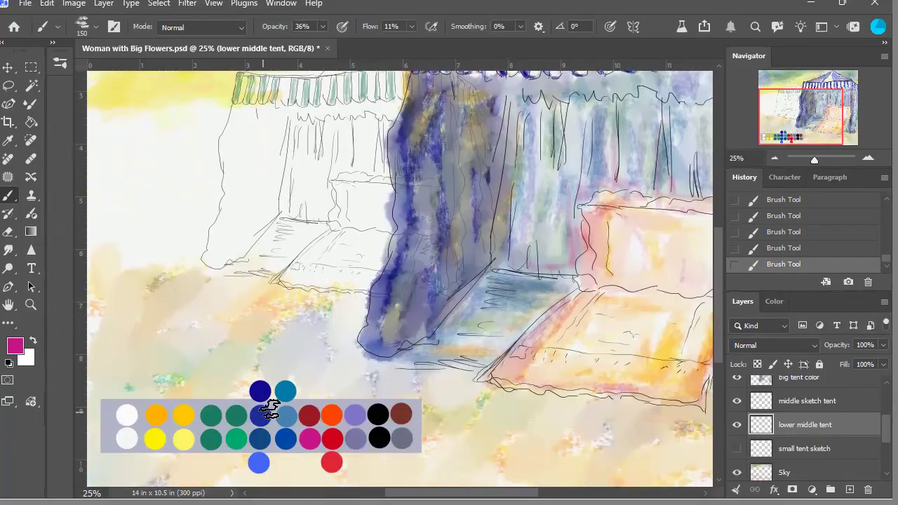
pyautogui.click(220, 415)
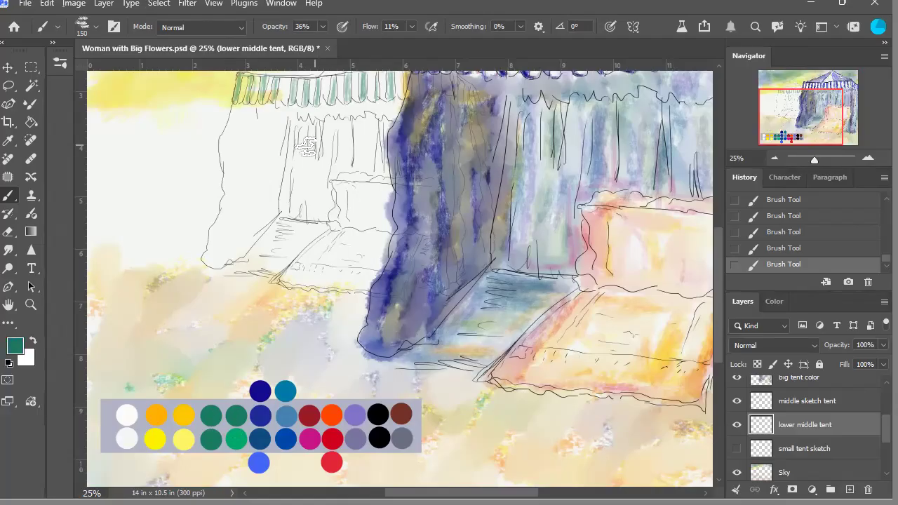
pyautogui.moveTo(792, 122); pyautogui.dragTo(791, 113)
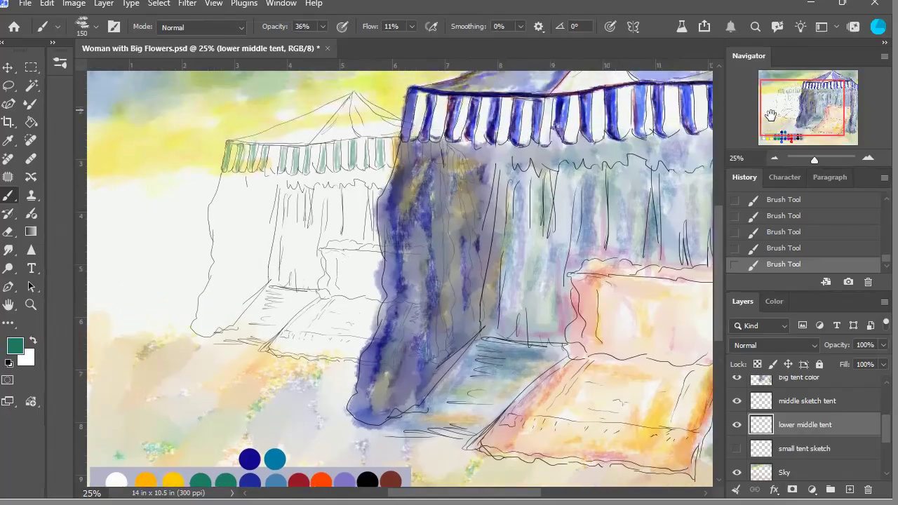
pyautogui.click(867, 158)
pyautogui.moveTo(803, 115); pyautogui.dragTo(799, 113)
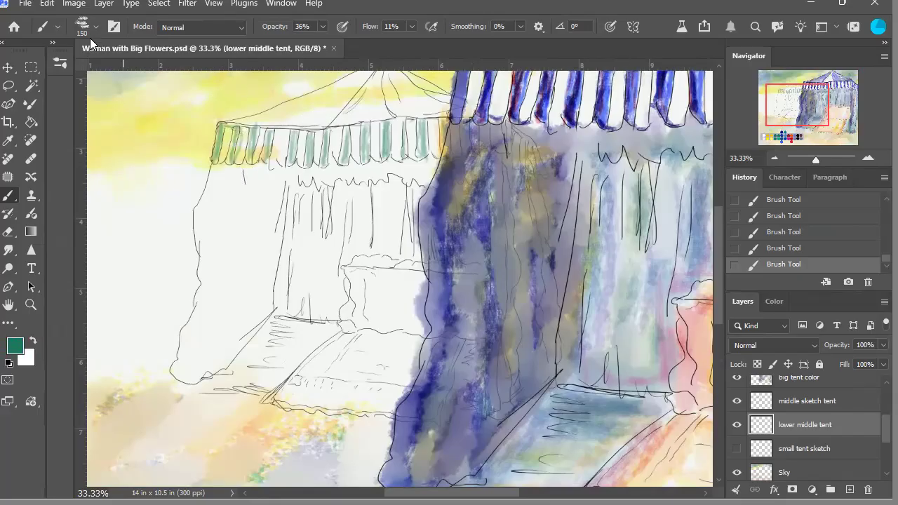
# Step: Reduce the brush to 23 px and set it to 89% opacity and 100% flow
pyautogui.press('[')
pyautogui.press('[')
pyautogui.press('[')
pyautogui.press('[')
pyautogui.press('[')
pyautogui.press('[')
pyautogui.press('[')
pyautogui.press('[')
pyautogui.press('[')
pyautogui.press('[')
pyautogui.hotkey('shift', '0')
pyautogui.click(314, 30)
pyautogui.press('8')
pyautogui.press('7')
# Step: Paint dark green strokes along the top edge of the middle tent's valance and over each of its stripes
pyautogui.moveTo(218, 125); pyautogui.dragTo(216, 167)
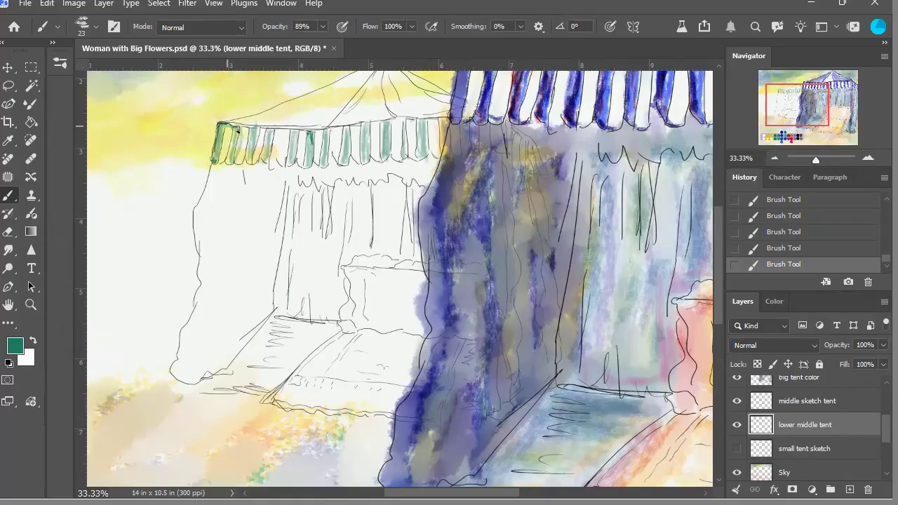
pyautogui.moveTo(244, 131)
pyautogui.mouseDown()
pyautogui.moveTo(344, 132)
pyautogui.moveTo(449, 117)
pyautogui.mouseUp()
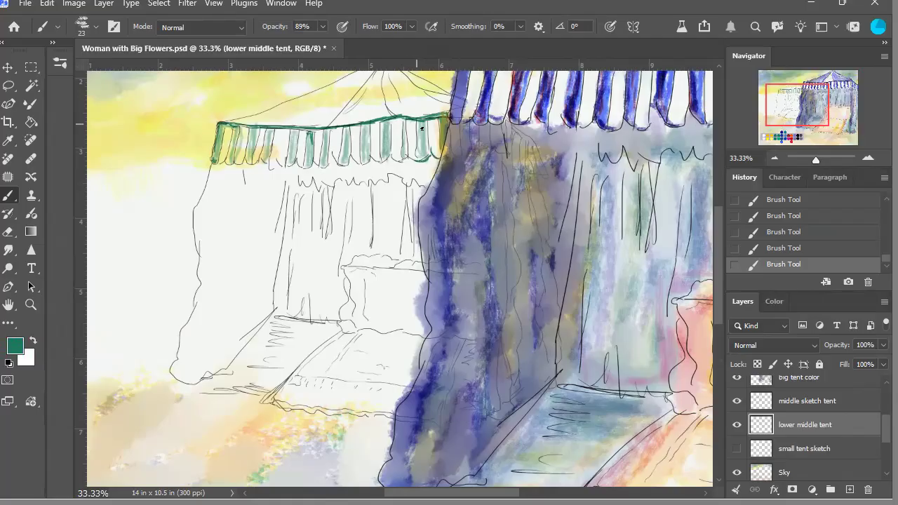
pyautogui.moveTo(425, 126); pyautogui.dragTo(426, 164)
pyautogui.moveTo(416, 127)
pyautogui.mouseDown()
pyautogui.moveTo(408, 126)
pyautogui.moveTo(410, 154)
pyautogui.mouseUp()
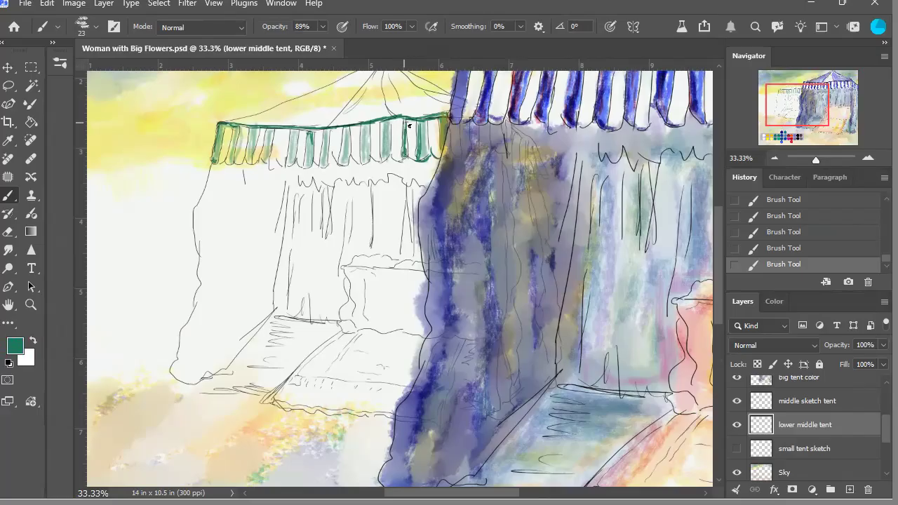
pyautogui.moveTo(390, 124); pyautogui.dragTo(390, 164)
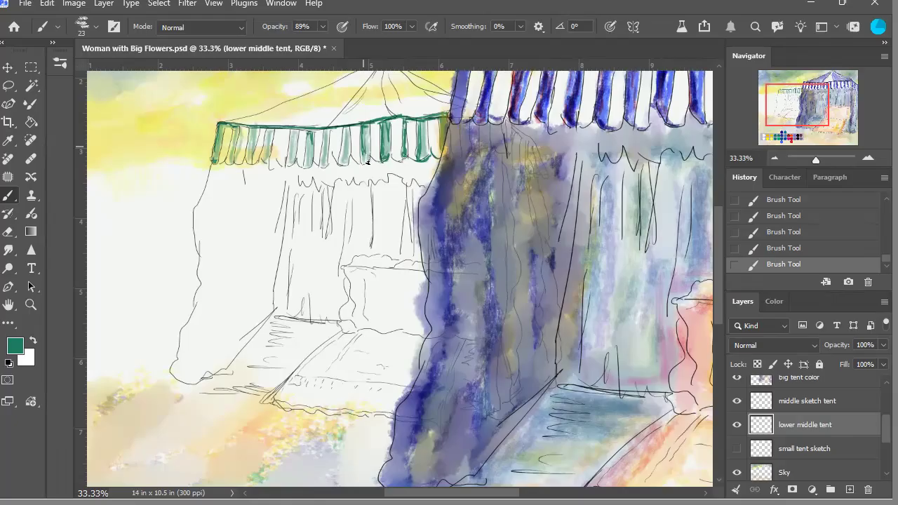
pyautogui.moveTo(345, 133); pyautogui.dragTo(346, 164)
pyautogui.moveTo(322, 136); pyautogui.dragTo(328, 163)
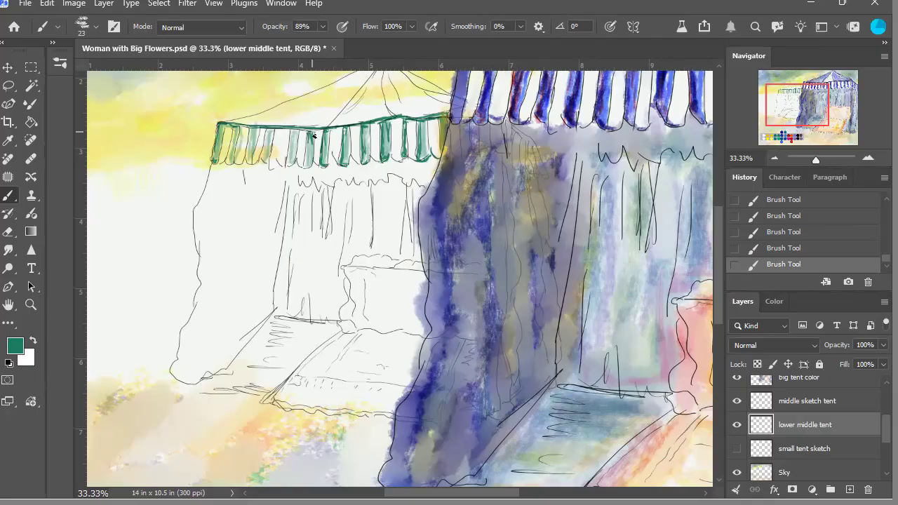
pyautogui.moveTo(314, 138); pyautogui.dragTo(312, 171)
pyautogui.moveTo(289, 140); pyautogui.dragTo(288, 153)
pyautogui.moveTo(280, 131); pyautogui.dragTo(282, 169)
pyautogui.moveTo(270, 132); pyautogui.dragTo(268, 165)
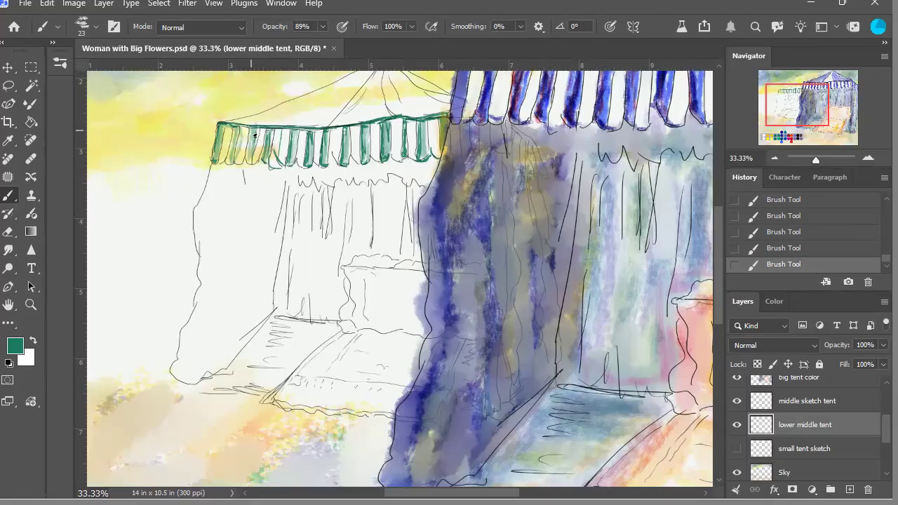
pyautogui.moveTo(256, 135); pyautogui.dragTo(256, 169)
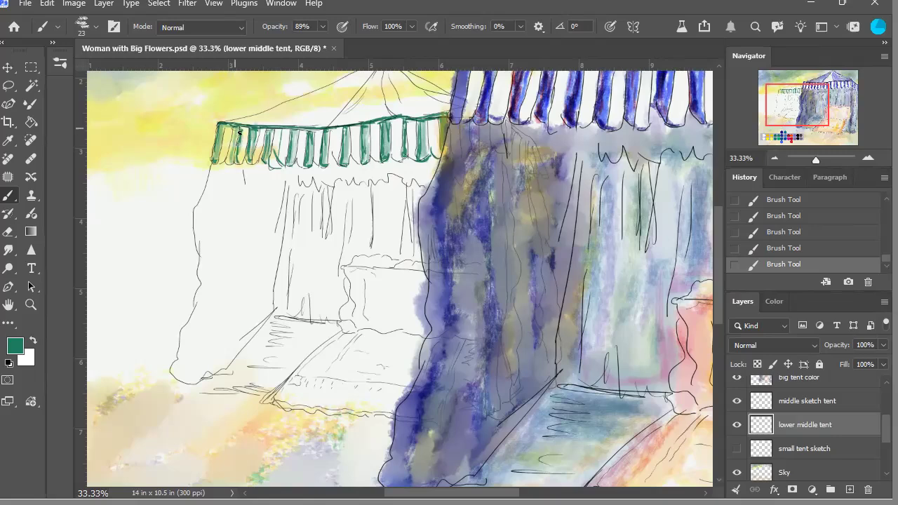
pyautogui.moveTo(240, 132); pyautogui.dragTo(238, 166)
pyautogui.moveTo(226, 129); pyautogui.dragTo(221, 151)
# Step: Try green strokes on the central roof panel of the middle tent in Normal mode, enlarging the brush to 67 px
pyautogui.click(780, 163)
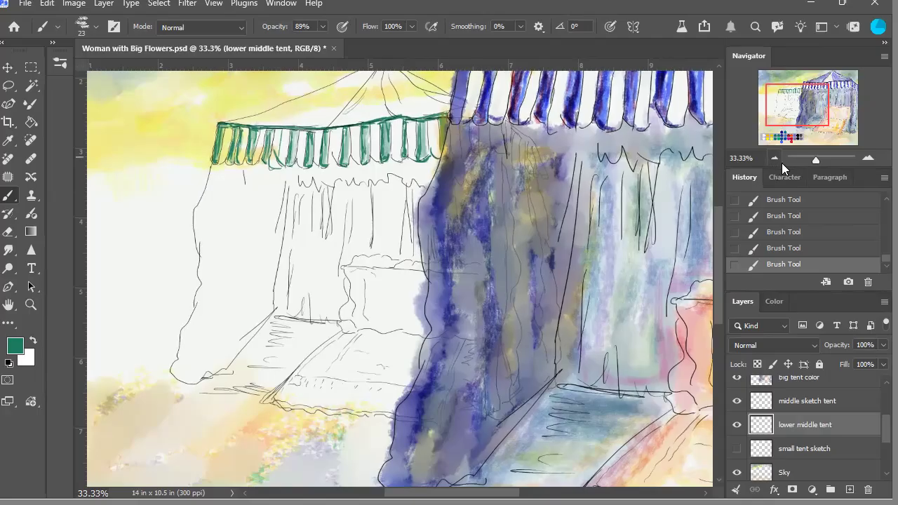
pyautogui.click(774, 159)
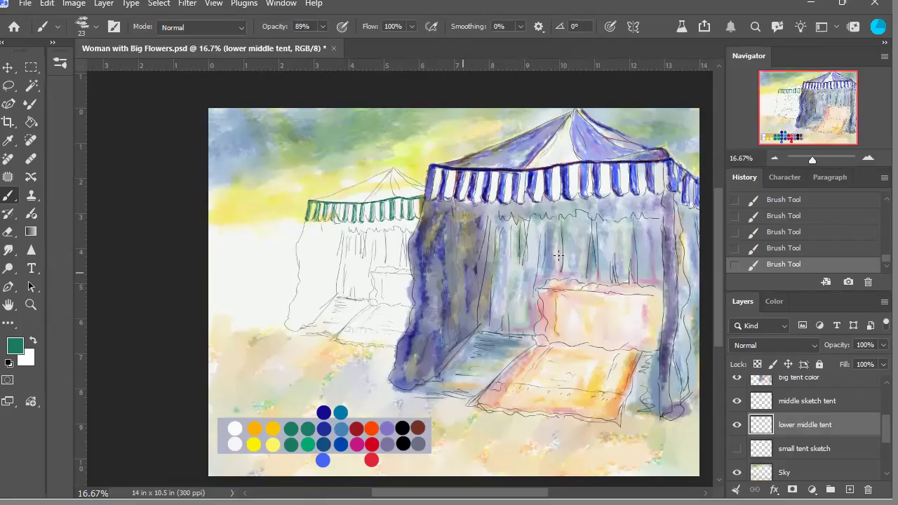
pyautogui.click(869, 160)
pyautogui.click(873, 164)
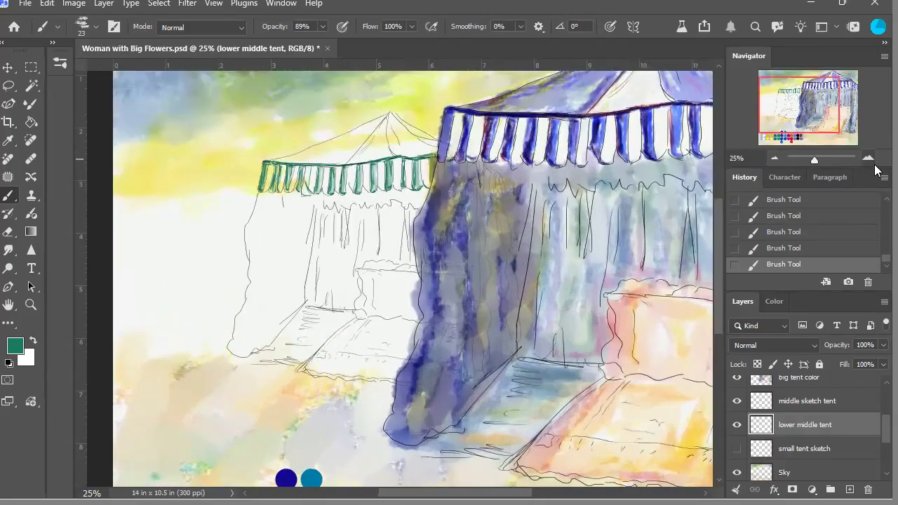
pyautogui.click(872, 164)
pyautogui.moveTo(821, 121); pyautogui.dragTo(796, 115)
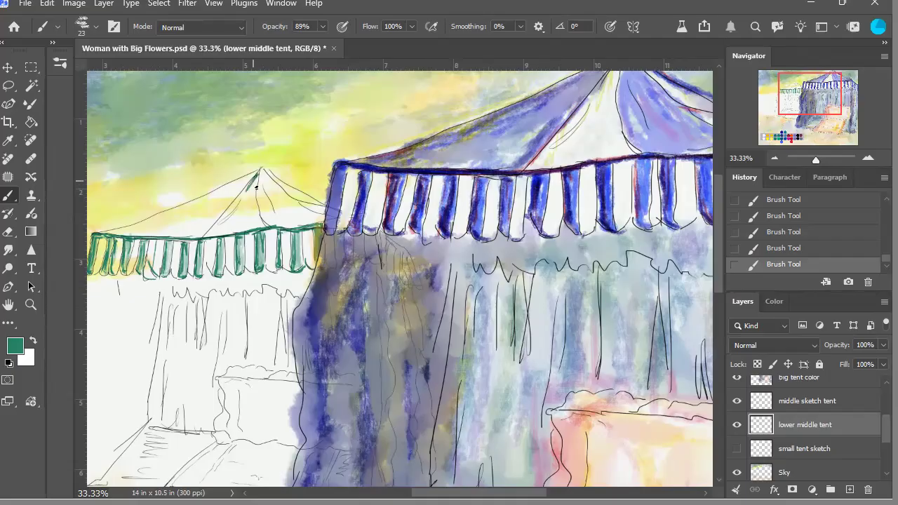
pyautogui.moveTo(261, 178)
pyautogui.mouseDown()
pyautogui.moveTo(263, 227)
pyautogui.moveTo(254, 208)
pyautogui.moveTo(230, 204)
pyautogui.mouseUp()
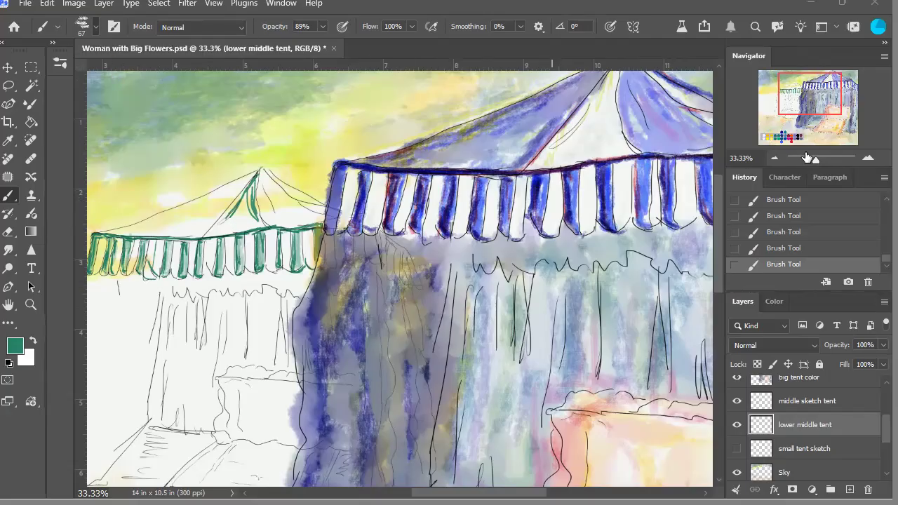
pyautogui.click(869, 158)
pyautogui.moveTo(168, 174)
pyautogui.mouseDown()
pyautogui.moveTo(163, 198)
pyautogui.moveTo(188, 134)
pyautogui.moveTo(150, 184)
pyautogui.mouseUp()
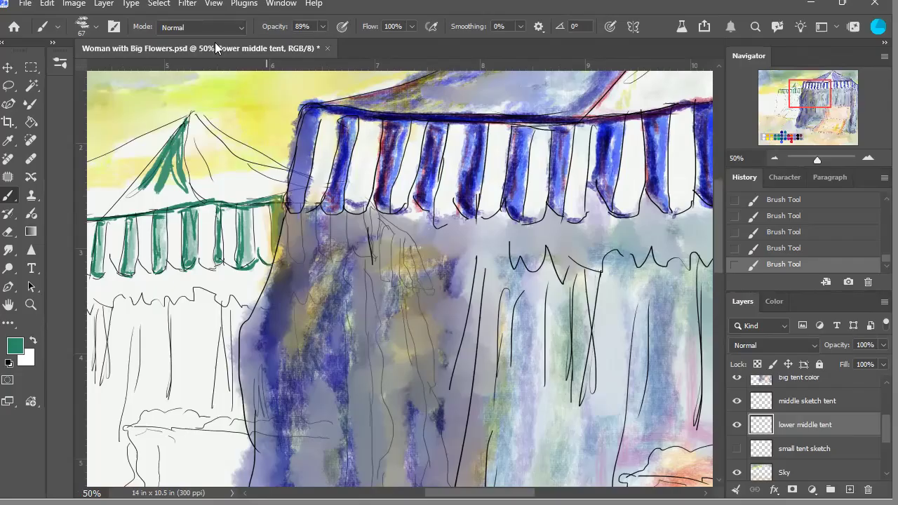
# Step: Undo the roof strokes and repaint the middle tent's central roof panel green with the brush in Multiply mode
pyautogui.click(240, 28)
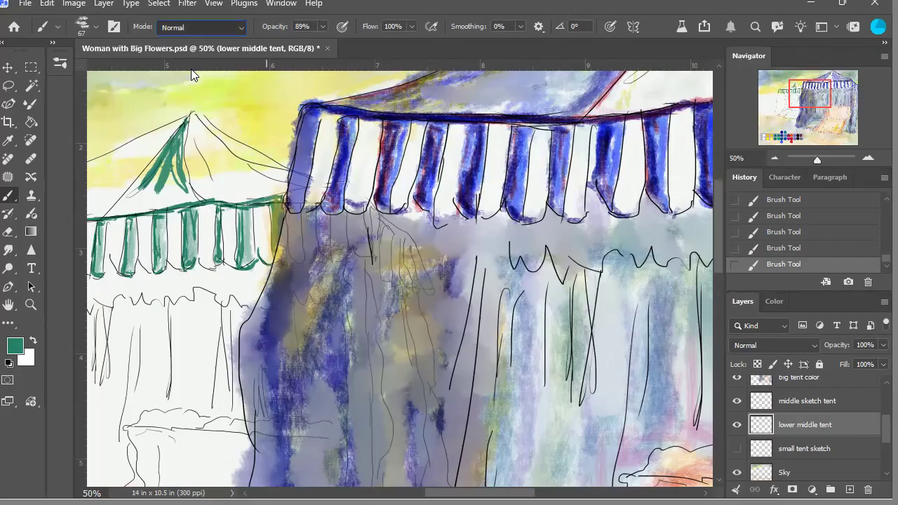
pyautogui.hotkey('shift', 'alt', 'm')
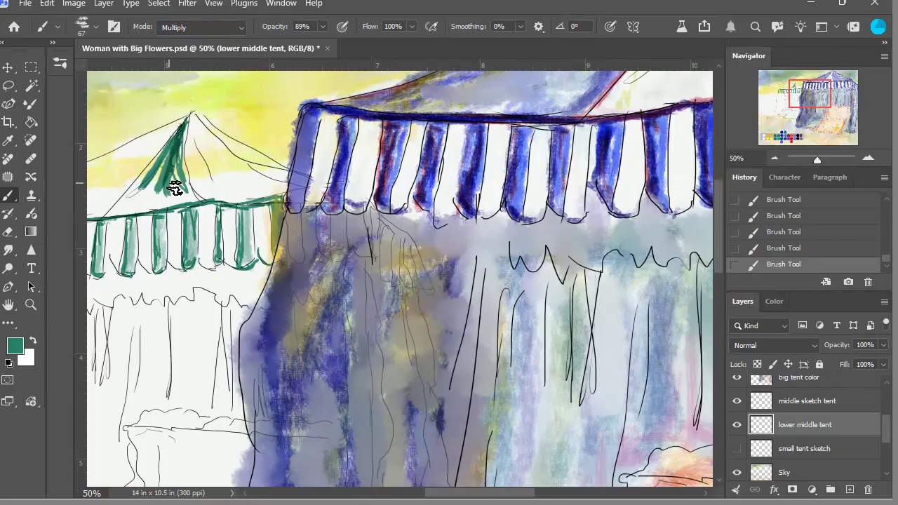
pyautogui.click(779, 205)
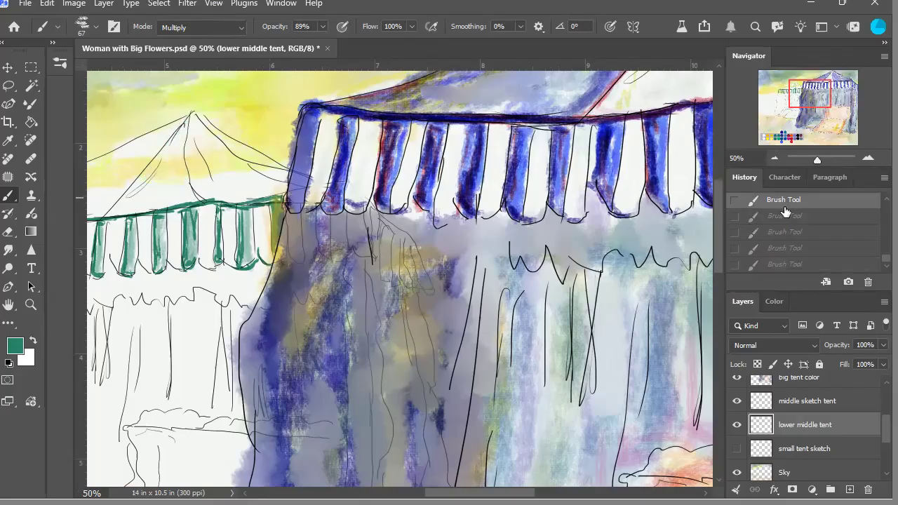
pyautogui.moveTo(195, 120)
pyautogui.mouseDown()
pyautogui.moveTo(135, 218)
pyautogui.moveTo(172, 149)
pyautogui.moveTo(146, 186)
pyautogui.moveTo(176, 163)
pyautogui.moveTo(175, 179)
pyautogui.moveTo(183, 147)
pyautogui.moveTo(180, 195)
pyautogui.moveTo(186, 145)
pyautogui.moveTo(190, 193)
pyautogui.moveTo(190, 131)
pyautogui.moveTo(186, 180)
pyautogui.moveTo(176, 187)
pyautogui.moveTo(183, 142)
pyautogui.moveTo(158, 203)
pyautogui.moveTo(162, 176)
pyautogui.moveTo(112, 223)
pyautogui.moveTo(137, 219)
pyautogui.moveTo(138, 201)
pyautogui.moveTo(124, 216)
pyautogui.moveTo(152, 212)
pyautogui.moveTo(139, 215)
pyautogui.moveTo(150, 201)
pyautogui.moveTo(144, 217)
pyautogui.moveTo(172, 200)
pyautogui.mouseUp()
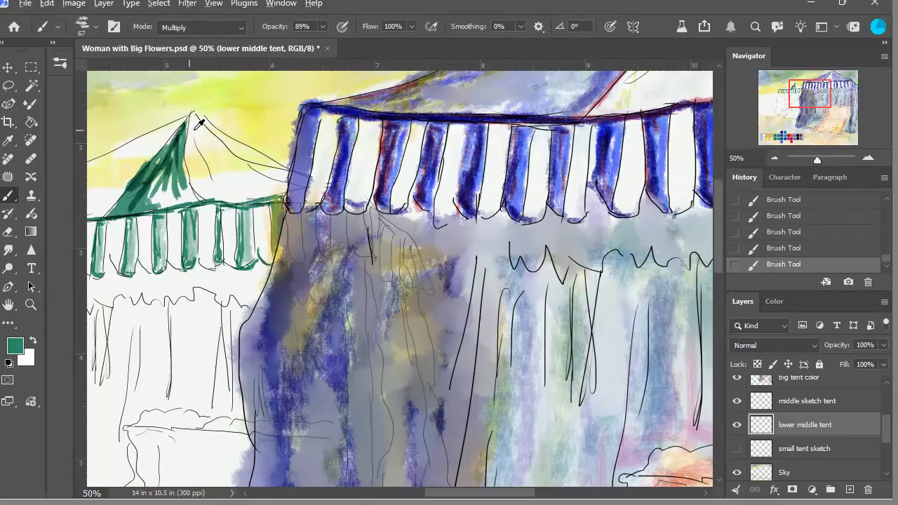
# Step: Layer sampled yellow-green and dark green strokes over the middle tent's central roof panel to deepen its color
pyautogui.keyDown('alt'); pyautogui.click(212, 97); pyautogui.keyUp('alt')
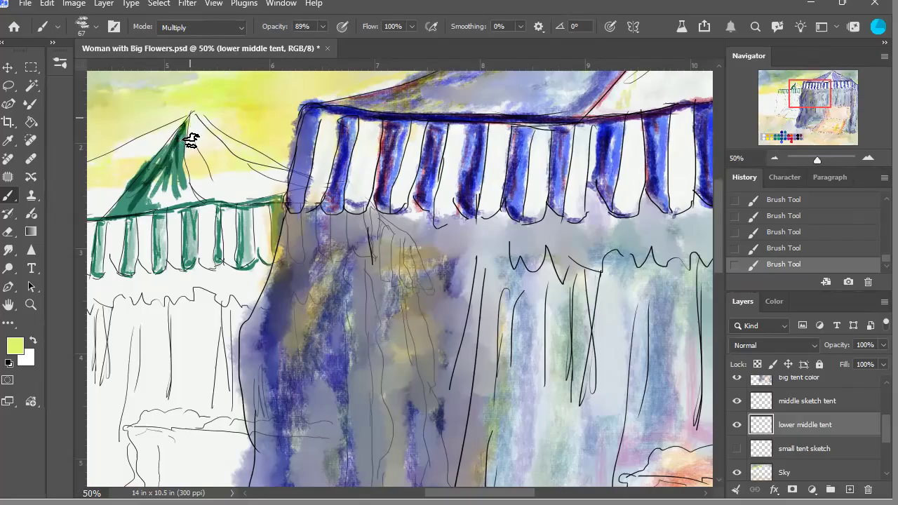
pyautogui.moveTo(174, 149)
pyautogui.mouseDown()
pyautogui.moveTo(195, 199)
pyautogui.moveTo(178, 172)
pyautogui.moveTo(161, 210)
pyautogui.moveTo(184, 204)
pyautogui.moveTo(135, 204)
pyautogui.moveTo(130, 196)
pyautogui.moveTo(124, 207)
pyautogui.moveTo(164, 163)
pyautogui.moveTo(150, 202)
pyautogui.moveTo(160, 211)
pyautogui.moveTo(162, 172)
pyautogui.mouseUp()
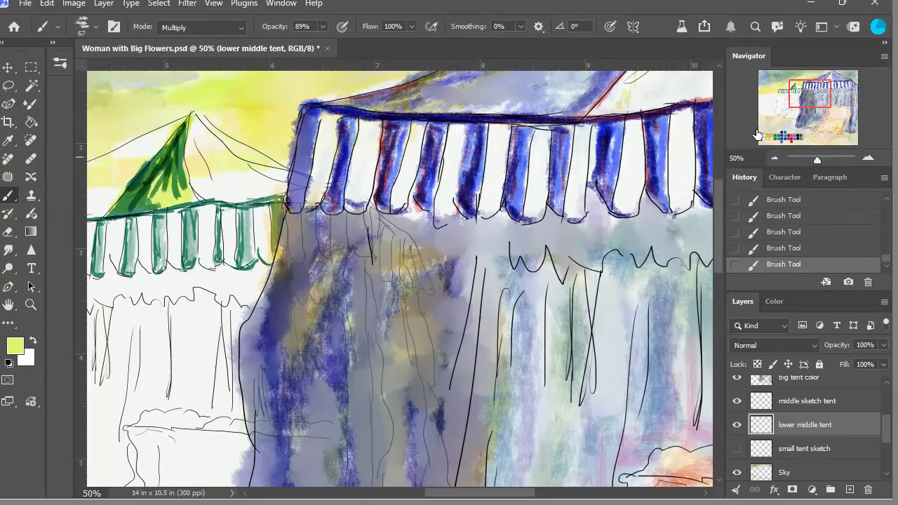
pyautogui.moveTo(810, 107); pyautogui.dragTo(801, 107)
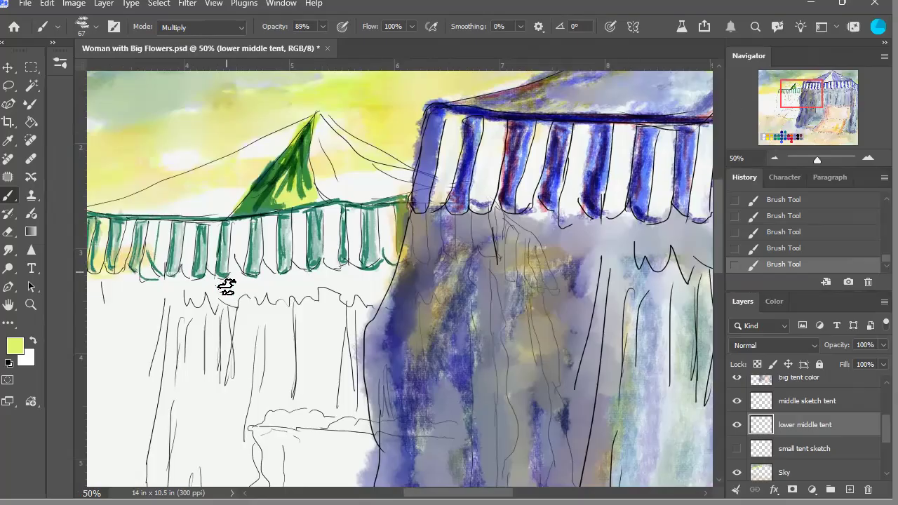
pyautogui.keyDown('alt'); pyautogui.click(273, 201); pyautogui.keyUp('alt')
pyautogui.moveTo(298, 198)
pyautogui.mouseDown()
pyautogui.moveTo(277, 206)
pyautogui.moveTo(295, 166)
pyautogui.moveTo(280, 218)
pyautogui.moveTo(313, 206)
pyautogui.moveTo(310, 183)
pyautogui.moveTo(324, 206)
pyautogui.moveTo(313, 146)
pyautogui.moveTo(321, 120)
pyautogui.moveTo(277, 177)
pyautogui.moveTo(306, 138)
pyautogui.moveTo(285, 184)
pyautogui.moveTo(285, 210)
pyautogui.moveTo(302, 182)
pyautogui.moveTo(304, 203)
pyautogui.moveTo(314, 203)
pyautogui.moveTo(299, 215)
pyautogui.moveTo(312, 198)
pyautogui.moveTo(274, 211)
pyautogui.moveTo(274, 203)
pyautogui.moveTo(241, 221)
pyautogui.moveTo(301, 201)
pyautogui.mouseUp()
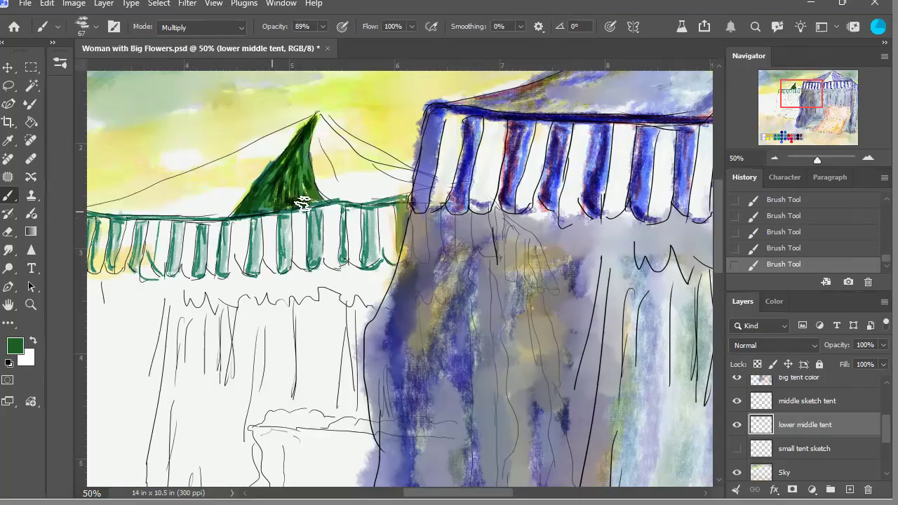
# Step: Paint a green knob on the middle tent's peak and, with the sampled bright green swatch at 100% opacity, the roof panel beside the big tent
pyautogui.moveTo(322, 113)
pyautogui.mouseDown()
pyautogui.moveTo(341, 125)
pyautogui.moveTo(350, 125)
pyautogui.moveTo(324, 115)
pyautogui.moveTo(399, 129)
pyautogui.moveTo(362, 133)
pyautogui.moveTo(322, 114)
pyautogui.mouseUp()
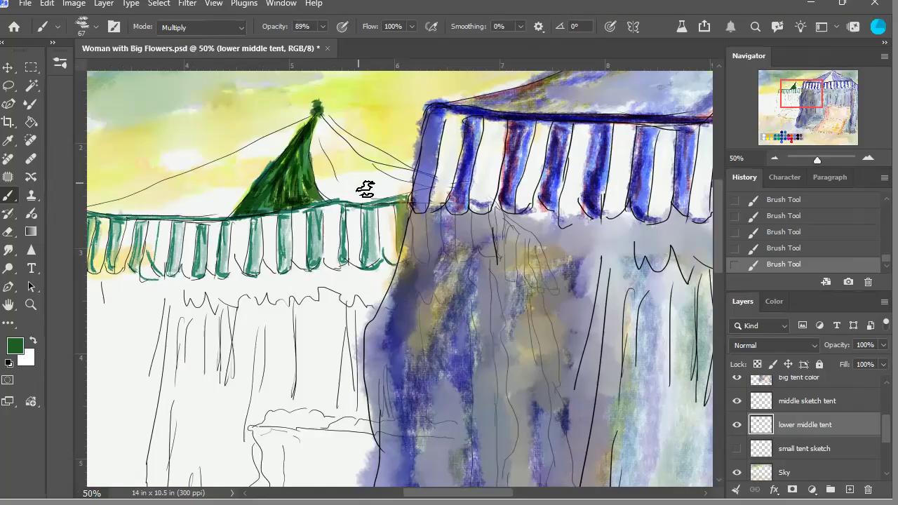
pyautogui.click(776, 160)
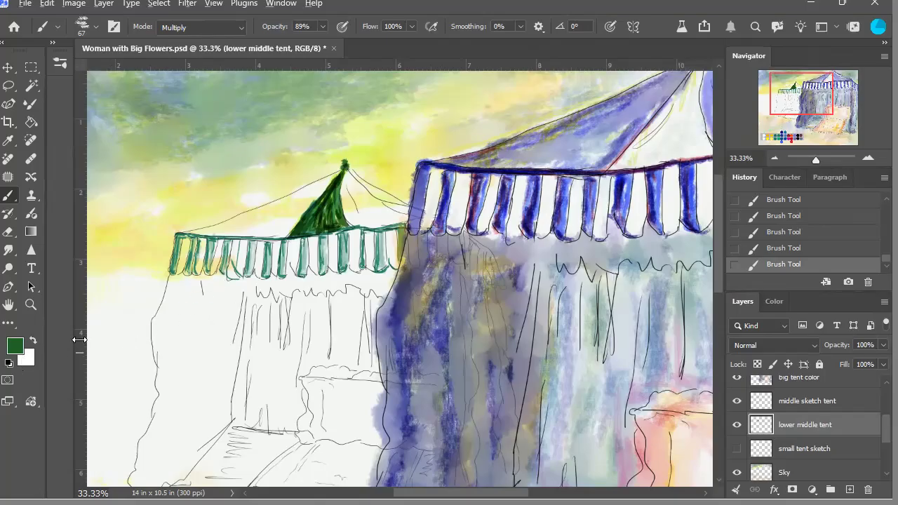
pyautogui.keyDown('alt'); pyautogui.click(181, 294); pyautogui.keyUp('alt')
pyautogui.press('0')
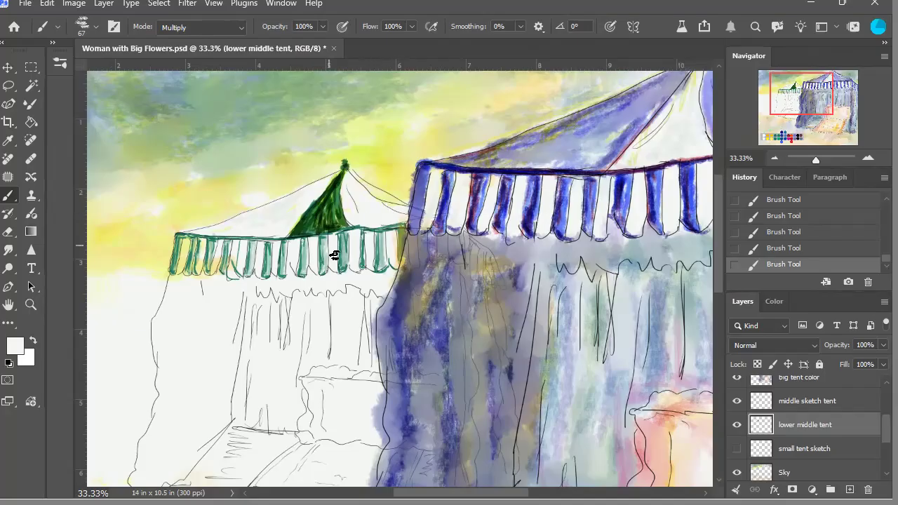
pyautogui.keyDown('alt'); pyautogui.click(330, 218); pyautogui.keyUp('alt')
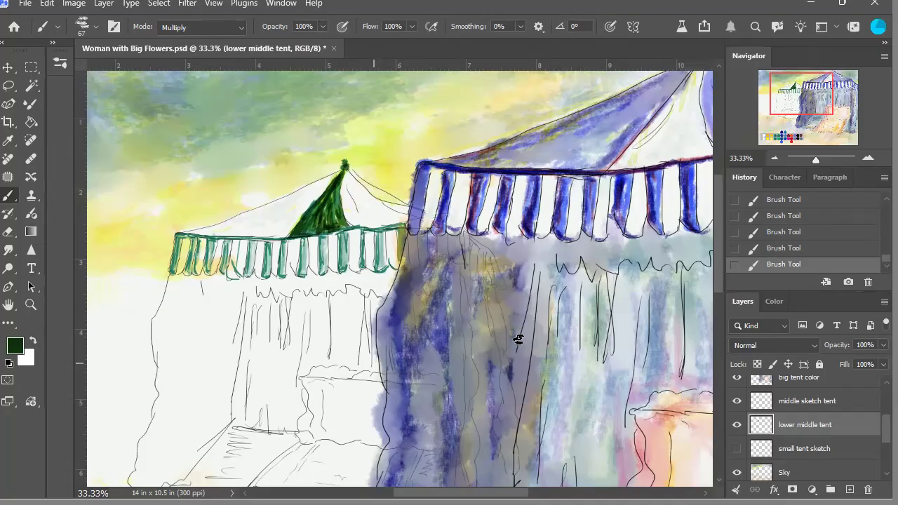
pyautogui.moveTo(791, 102); pyautogui.dragTo(789, 132)
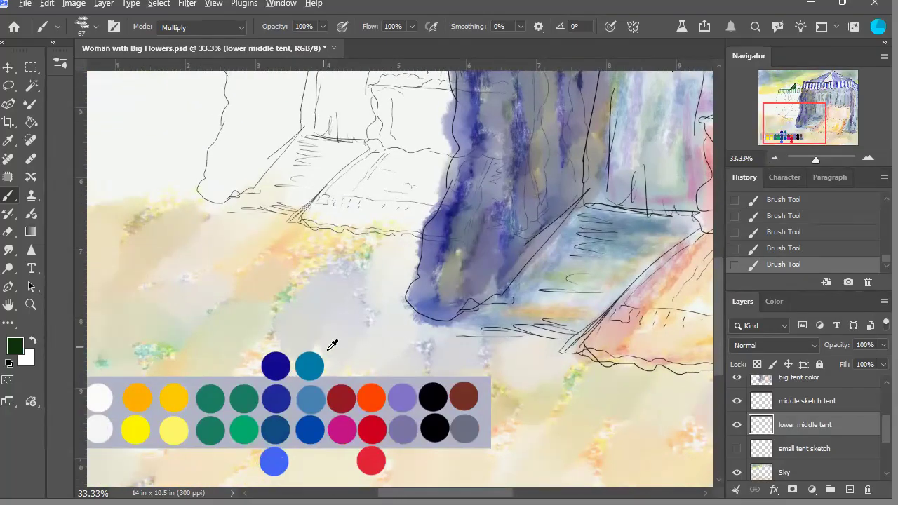
pyautogui.keyDown('alt'); pyautogui.click(314, 370); pyautogui.keyUp('alt')
pyautogui.moveTo(788, 135)
pyautogui.mouseDown()
pyautogui.moveTo(798, 107)
pyautogui.moveTo(784, 147)
pyautogui.mouseUp()
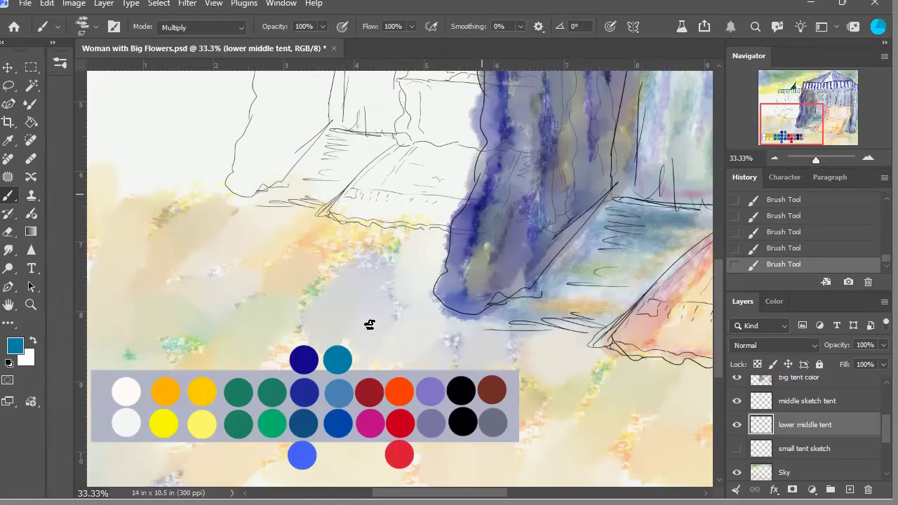
pyautogui.keyDown('alt'); pyautogui.click(275, 421); pyautogui.keyUp('alt')
pyautogui.moveTo(791, 128); pyautogui.dragTo(806, 106)
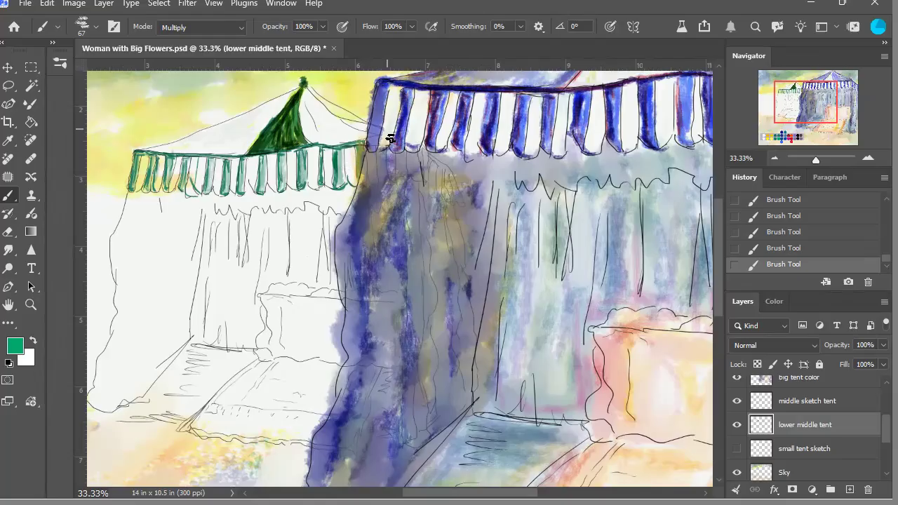
pyautogui.moveTo(326, 105)
pyautogui.mouseDown()
pyautogui.moveTo(359, 129)
pyautogui.moveTo(313, 91)
pyautogui.moveTo(367, 132)
pyautogui.mouseUp()
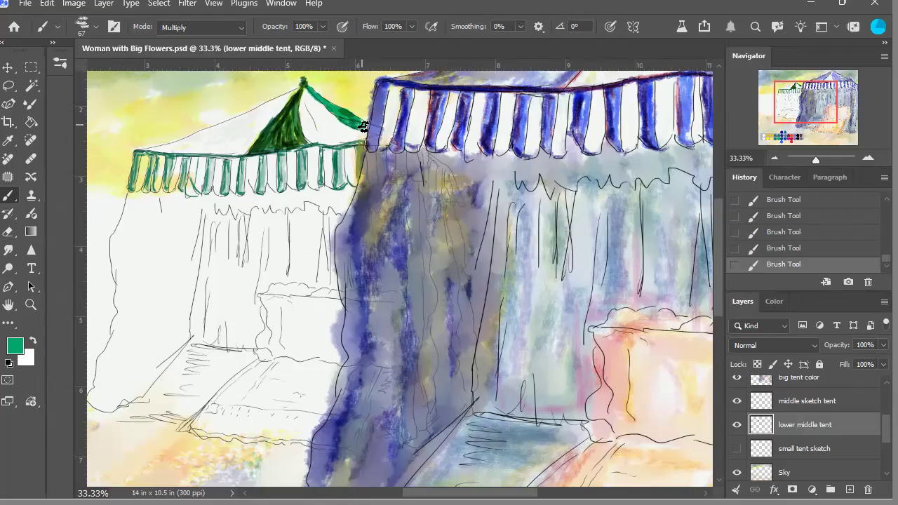
# Step: Layer bright green over the middle tent's valance stripes and brush light green along the far roof edge at 51% opacity
pyautogui.moveTo(374, 167)
pyautogui.mouseDown()
pyautogui.moveTo(363, 166)
pyautogui.moveTo(365, 174)
pyautogui.moveTo(379, 146)
pyautogui.mouseUp()
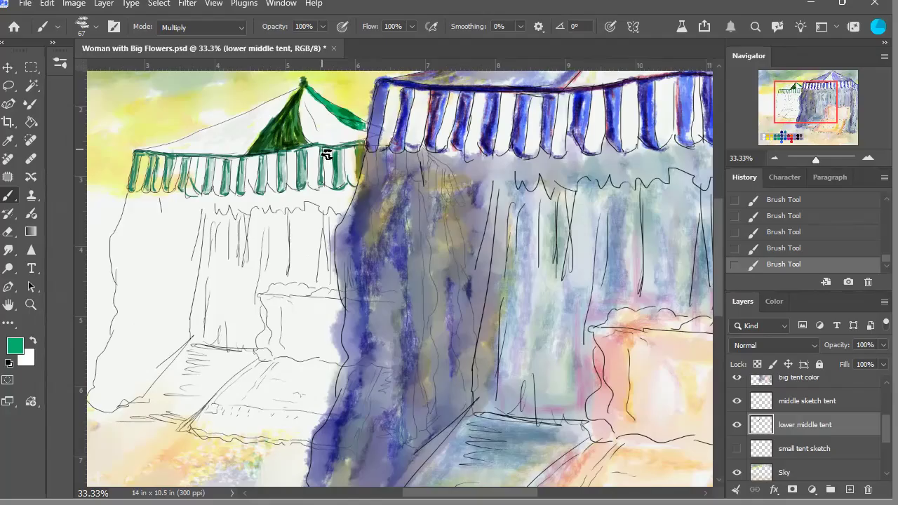
pyautogui.moveTo(305, 183)
pyautogui.mouseDown()
pyautogui.moveTo(299, 166)
pyautogui.moveTo(310, 191)
pyautogui.moveTo(289, 188)
pyautogui.moveTo(289, 171)
pyautogui.moveTo(288, 194)
pyautogui.moveTo(273, 183)
pyautogui.mouseUp()
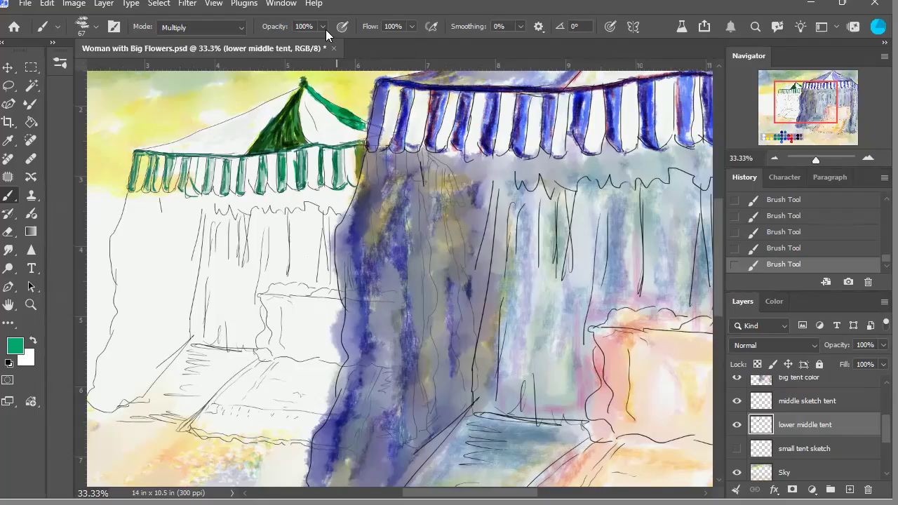
pyautogui.moveTo(231, 168)
pyautogui.mouseDown()
pyautogui.moveTo(232, 193)
pyautogui.moveTo(250, 168)
pyautogui.moveTo(288, 180)
pyautogui.moveTo(268, 178)
pyautogui.moveTo(266, 190)
pyautogui.mouseUp()
pyautogui.moveTo(211, 161)
pyautogui.mouseDown()
pyautogui.moveTo(211, 199)
pyautogui.moveTo(191, 167)
pyautogui.moveTo(188, 190)
pyautogui.moveTo(175, 162)
pyautogui.moveTo(169, 198)
pyautogui.moveTo(159, 162)
pyautogui.moveTo(151, 198)
pyautogui.moveTo(138, 168)
pyautogui.moveTo(133, 195)
pyautogui.mouseUp()
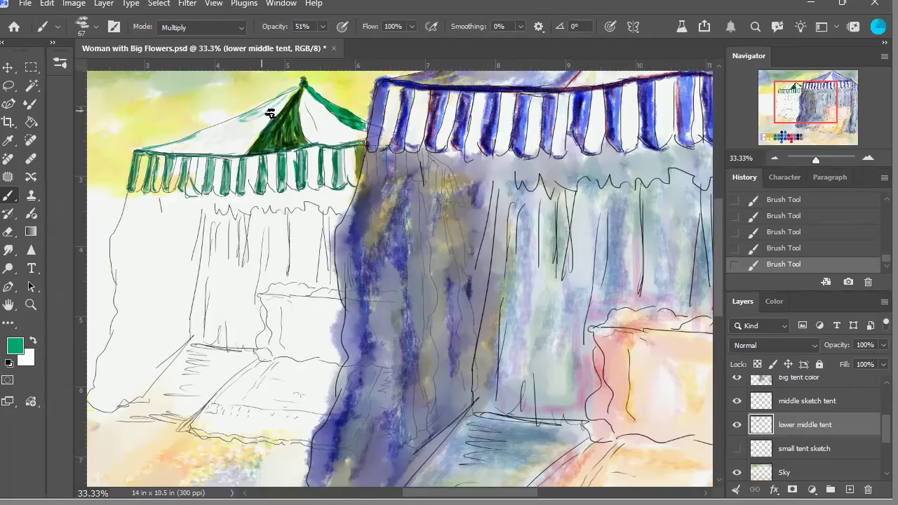
# Step: Outline the cushion and the mat inside the middle tent with bright green strokes at 51% opacity
pyautogui.click(780, 160)
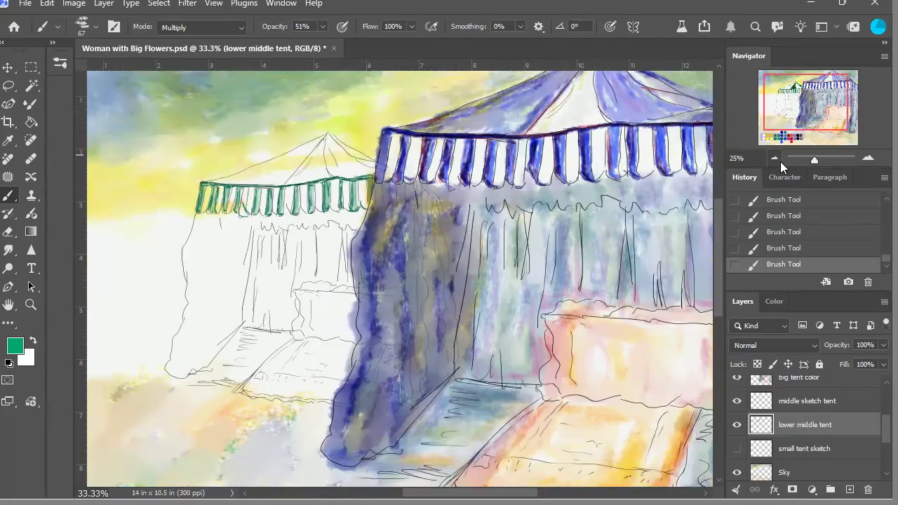
pyautogui.click(777, 160)
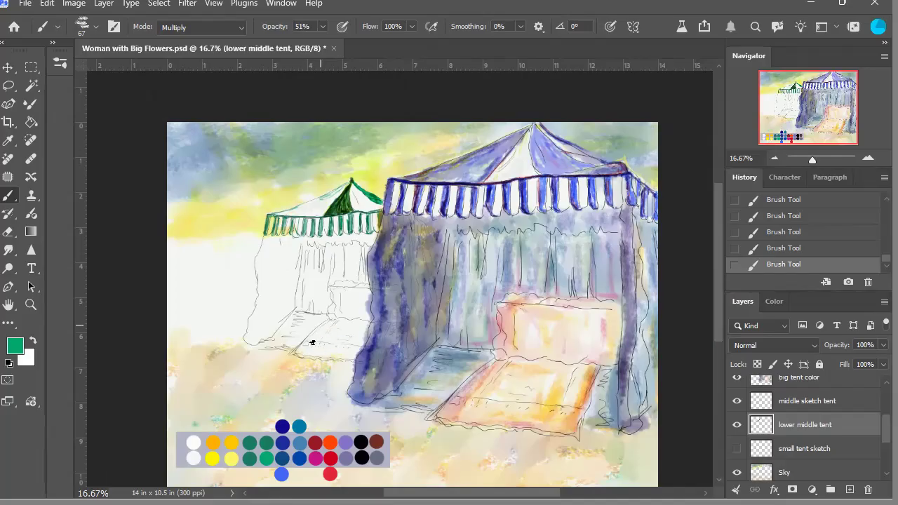
pyautogui.moveTo(328, 320); pyautogui.dragTo(301, 346)
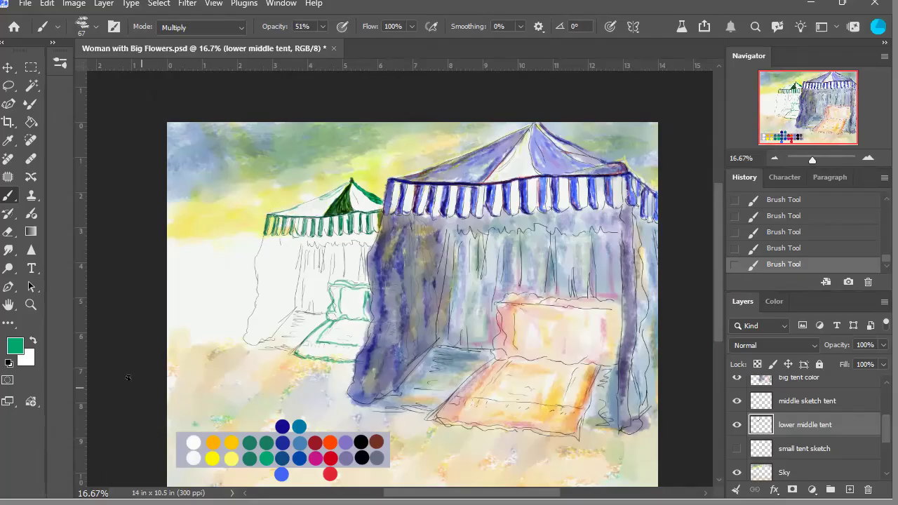
# Step: Sample a dark teal green and paint the middle tent's back curtain at 17% opacity with a 146 px brush
pyautogui.press('i')
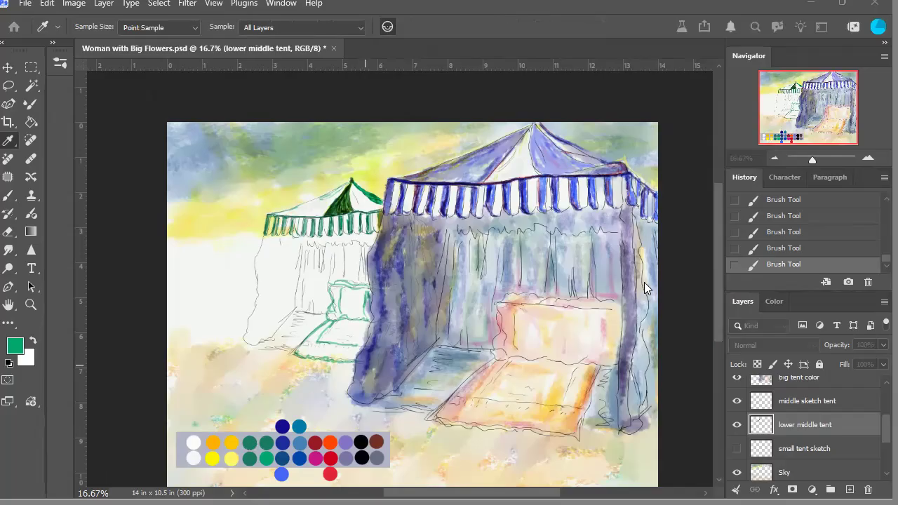
pyautogui.press('b')
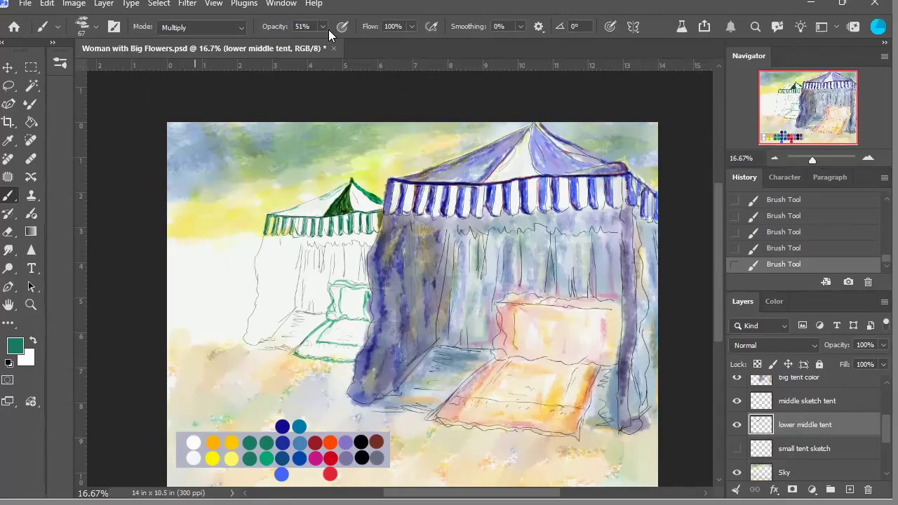
pyautogui.press('1')
pyautogui.press('7')
pyautogui.press(']')
pyautogui.press(']')
pyautogui.press(']')
pyautogui.press(']')
pyautogui.press(']')
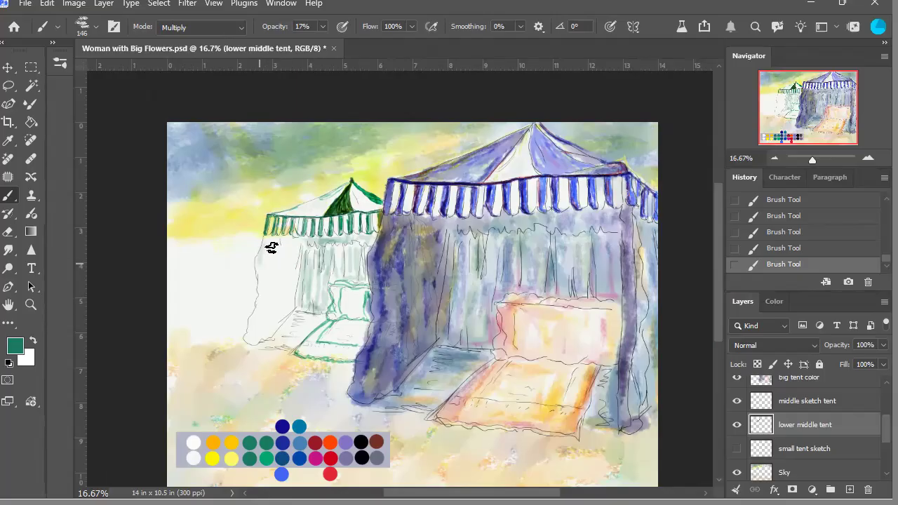
# Step: Paint translucent teal green folds over the middle tent's outer side curtain and shade its floor and mat
pyautogui.moveTo(266, 268)
pyautogui.mouseDown()
pyautogui.moveTo(273, 242)
pyautogui.moveTo(281, 244)
pyautogui.moveTo(289, 253)
pyautogui.moveTo(265, 291)
pyautogui.mouseUp()
pyautogui.moveTo(261, 320)
pyautogui.mouseDown()
pyautogui.moveTo(261, 347)
pyautogui.moveTo(281, 332)
pyautogui.moveTo(296, 255)
pyautogui.mouseUp()
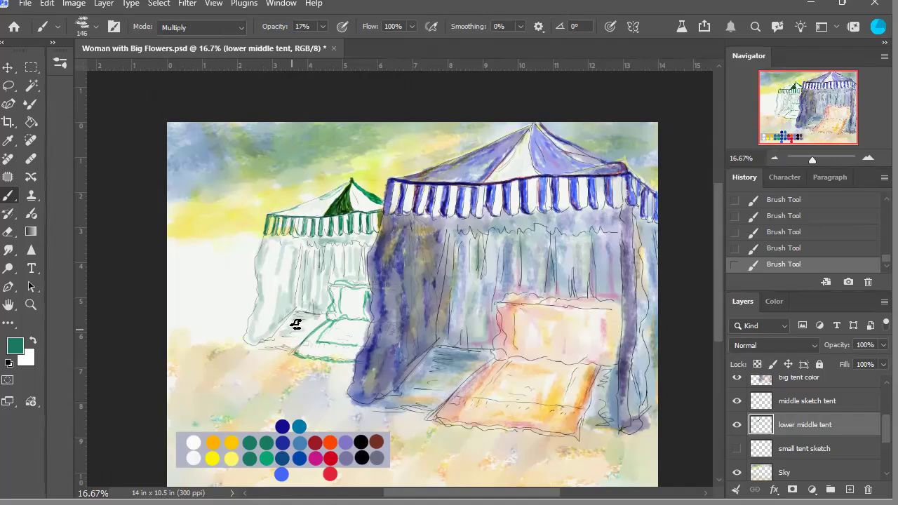
pyautogui.moveTo(280, 350); pyautogui.dragTo(354, 361)
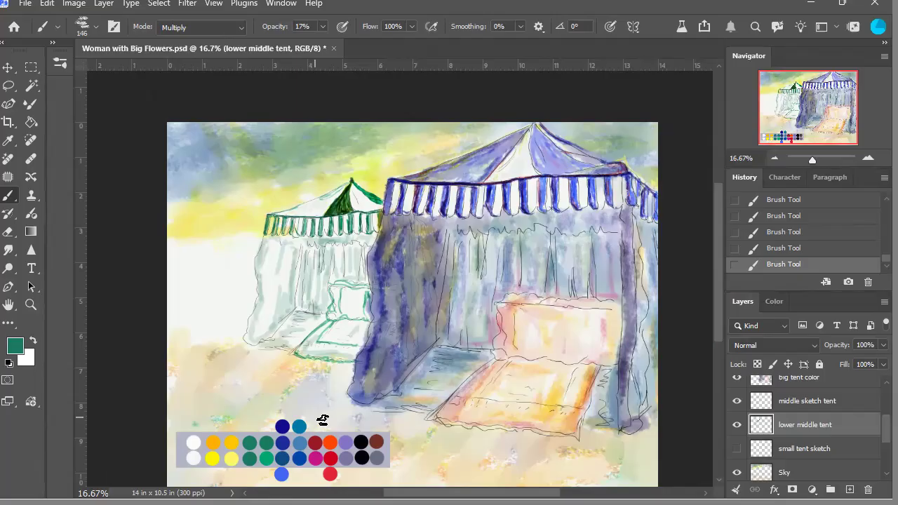
# Step: Sample the light purple swatch and layer translucent purple strokes over the middle tent's back curtain, side curtain and floor
pyautogui.keyDown('alt'); pyautogui.click(351, 444); pyautogui.keyUp('alt')
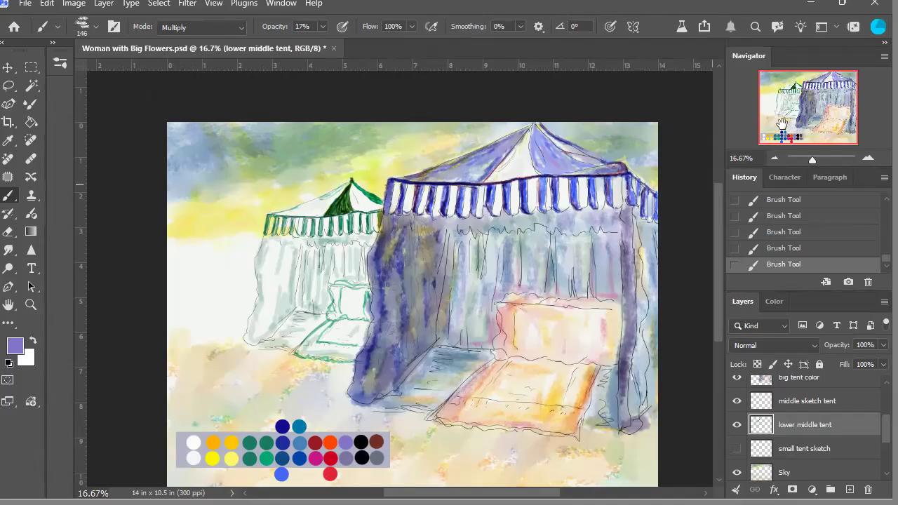
pyautogui.click(779, 160)
pyautogui.click(779, 160)
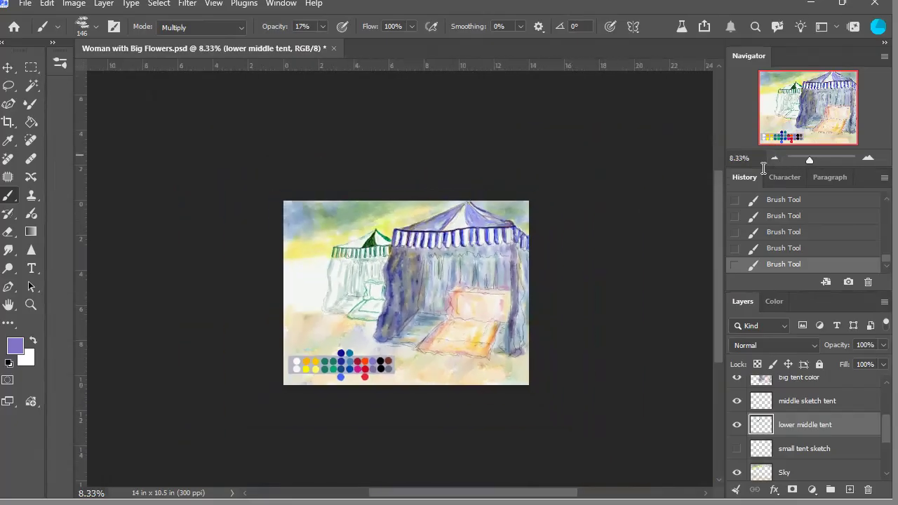
pyautogui.click(868, 158)
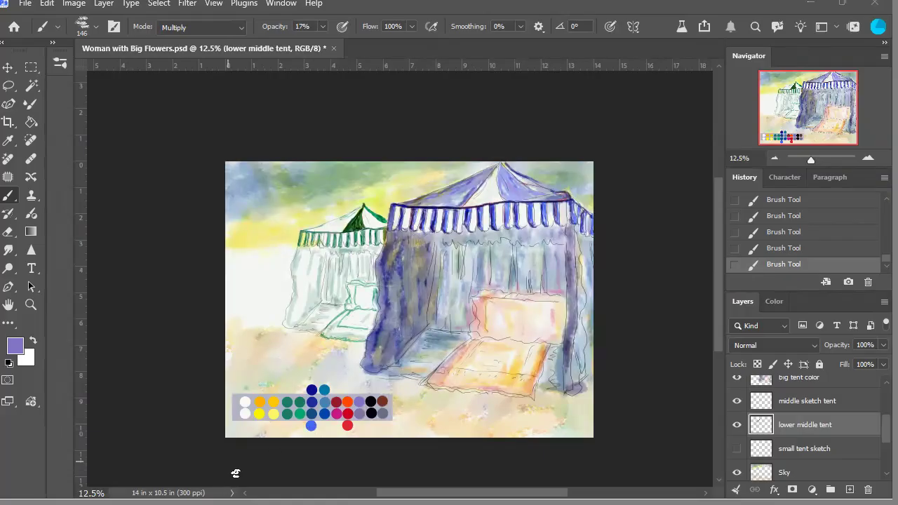
pyautogui.click(873, 161)
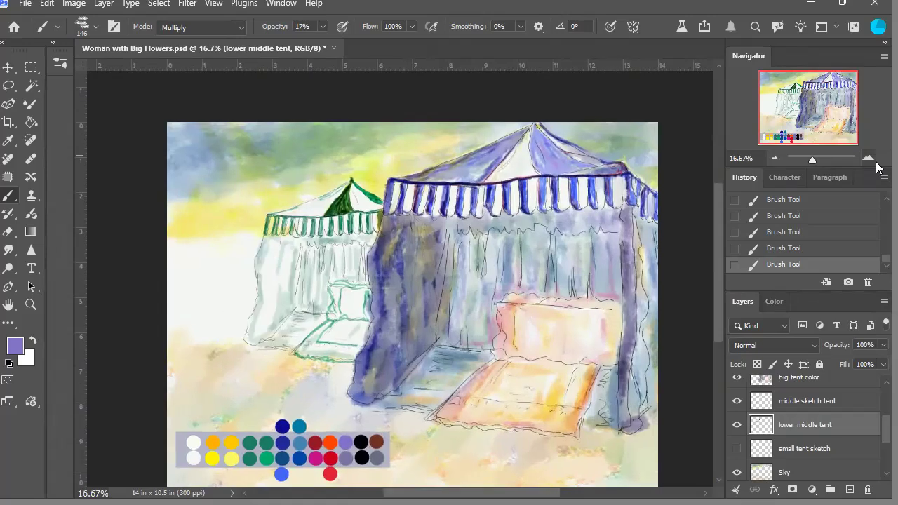
pyautogui.moveTo(830, 119); pyautogui.dragTo(826, 117)
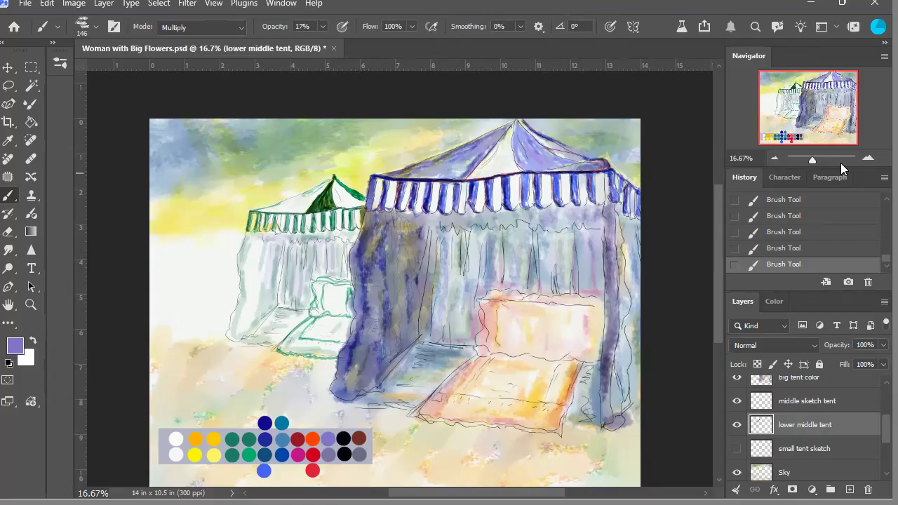
pyautogui.click(873, 161)
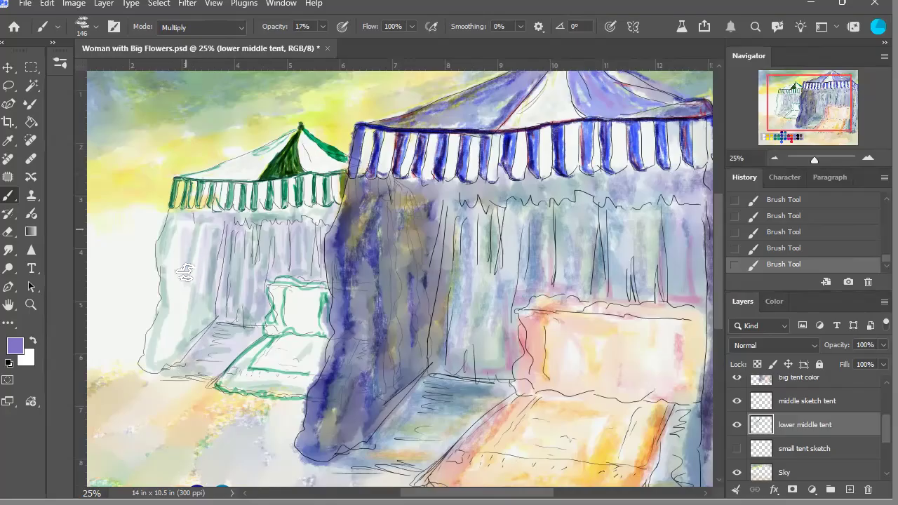
pyautogui.moveTo(223, 228)
pyautogui.mouseDown()
pyautogui.moveTo(185, 288)
pyautogui.moveTo(178, 234)
pyautogui.moveTo(177, 320)
pyautogui.moveTo(210, 236)
pyautogui.moveTo(202, 321)
pyautogui.moveTo(156, 358)
pyautogui.moveTo(165, 326)
pyautogui.moveTo(154, 346)
pyautogui.moveTo(157, 371)
pyautogui.moveTo(178, 333)
pyautogui.moveTo(218, 289)
pyautogui.mouseUp()
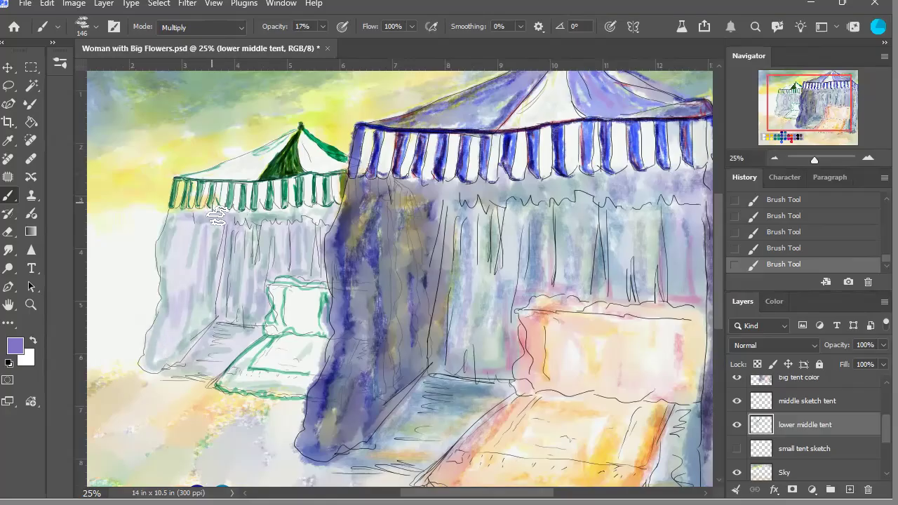
pyautogui.moveTo(185, 215)
pyautogui.mouseDown()
pyautogui.moveTo(214, 198)
pyautogui.moveTo(221, 205)
pyautogui.mouseUp()
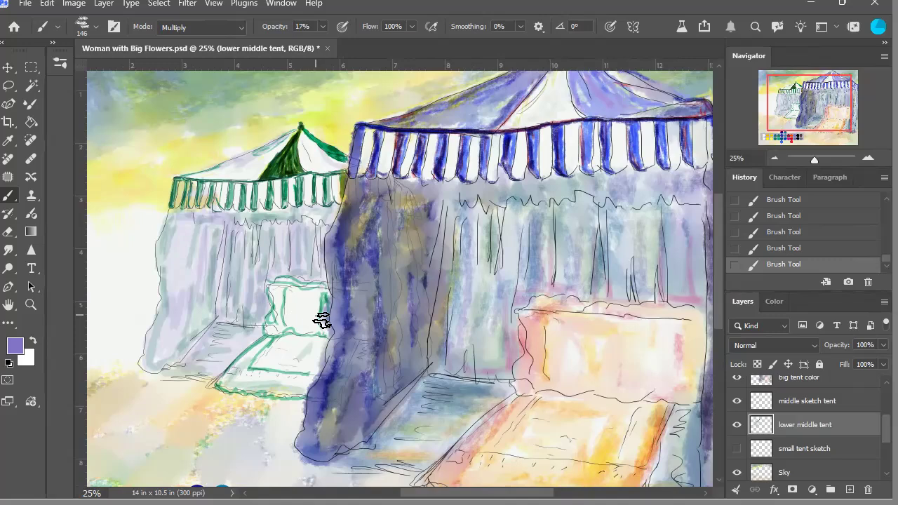
# Step: Sample the bright red swatch and tint the middle tent's cushion and mat pink at 17% opacity
pyautogui.click(776, 159)
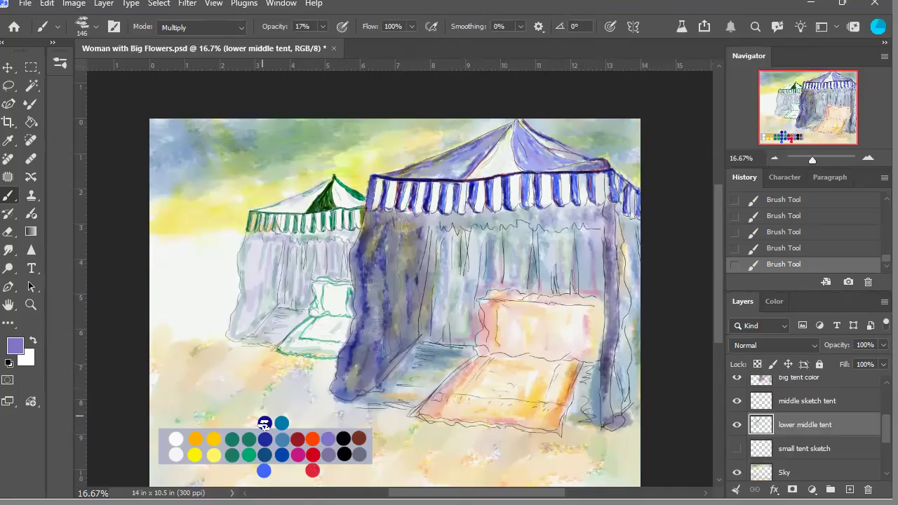
pyautogui.keyDown('alt'); pyautogui.click(318, 471); pyautogui.keyUp('alt')
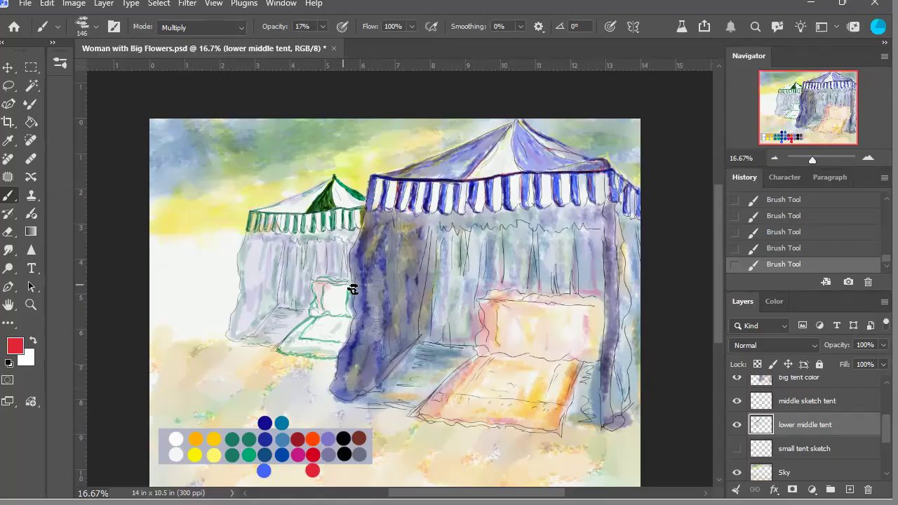
pyautogui.moveTo(352, 293)
pyautogui.mouseDown()
pyautogui.moveTo(320, 316)
pyautogui.moveTo(351, 317)
pyautogui.moveTo(301, 343)
pyautogui.moveTo(313, 321)
pyautogui.moveTo(294, 358)
pyautogui.moveTo(312, 349)
pyautogui.moveTo(337, 352)
pyautogui.moveTo(325, 333)
pyautogui.moveTo(344, 334)
pyautogui.moveTo(347, 347)
pyautogui.moveTo(308, 341)
pyautogui.moveTo(336, 344)
pyautogui.moveTo(350, 290)
pyautogui.mouseUp()
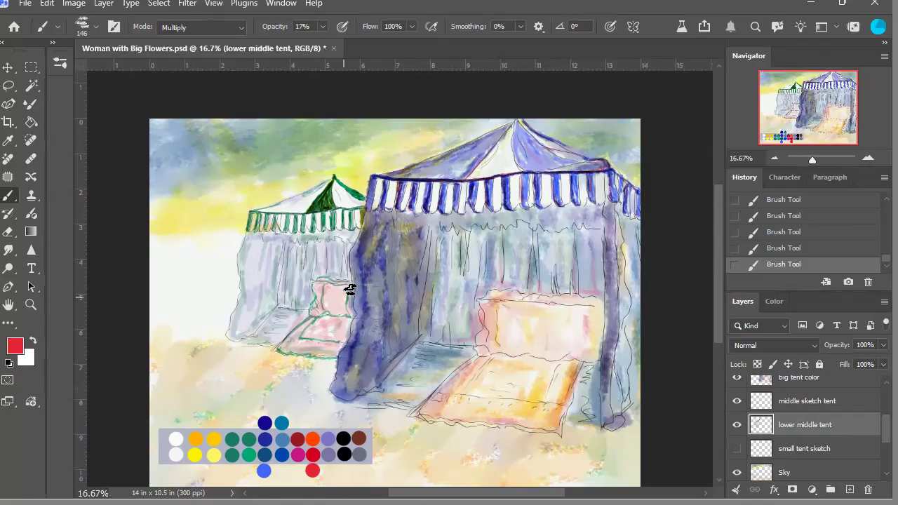
# Step: Add translucent red accents to the folds of the middle tent's back and side curtains and along its floor
pyautogui.moveTo(324, 261)
pyautogui.mouseDown()
pyautogui.moveTo(300, 306)
pyautogui.moveTo(338, 249)
pyautogui.mouseUp()
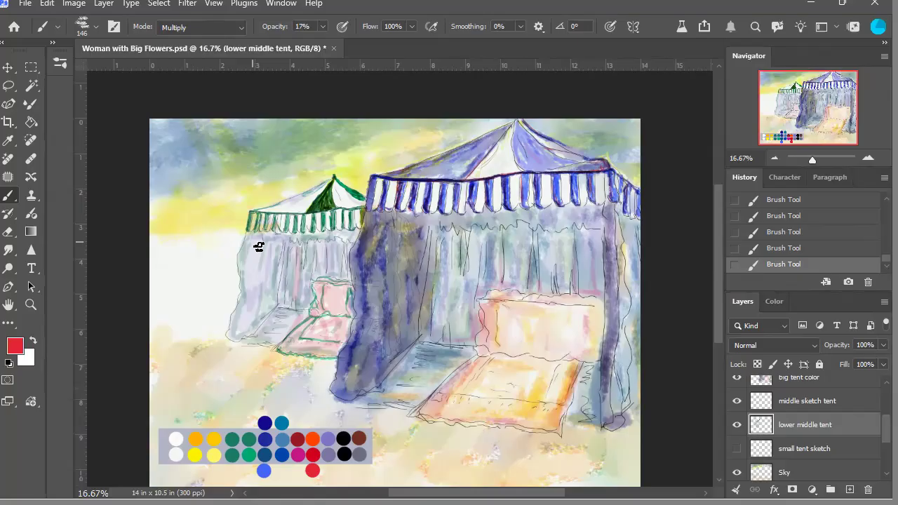
pyautogui.moveTo(279, 309)
pyautogui.mouseDown()
pyautogui.moveTo(256, 315)
pyautogui.moveTo(246, 335)
pyautogui.moveTo(256, 344)
pyautogui.mouseUp()
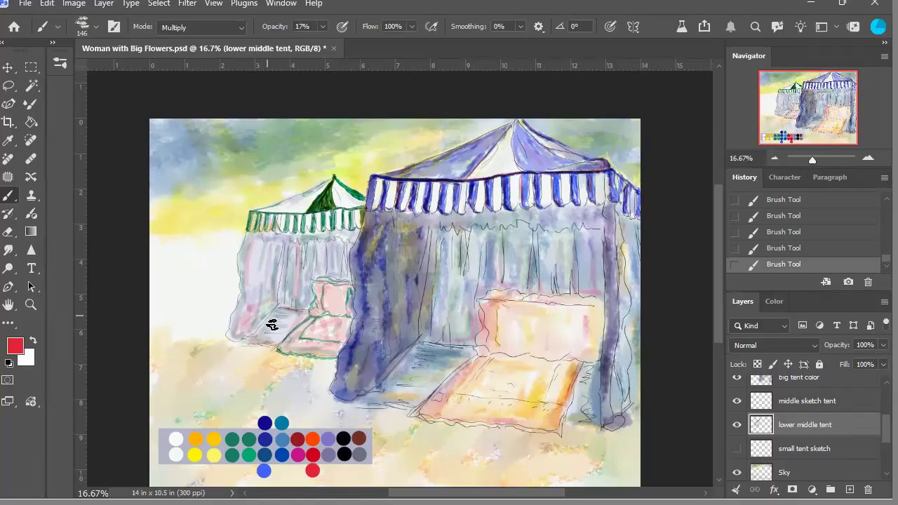
pyautogui.click(774, 160)
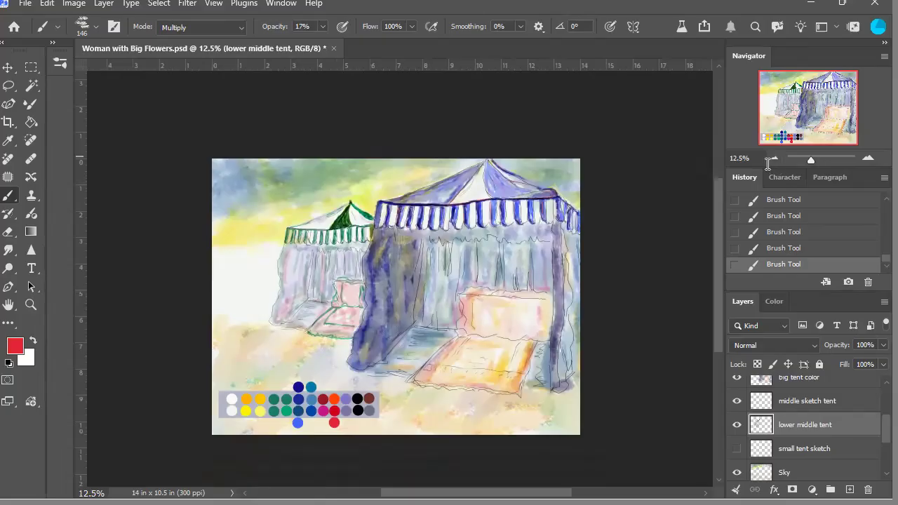
pyautogui.click(870, 161)
pyautogui.click(869, 160)
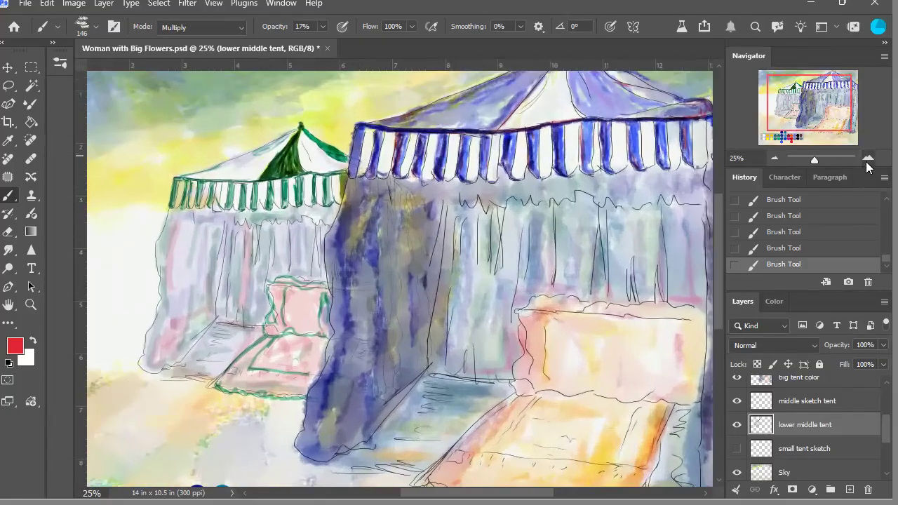
pyautogui.press('i')
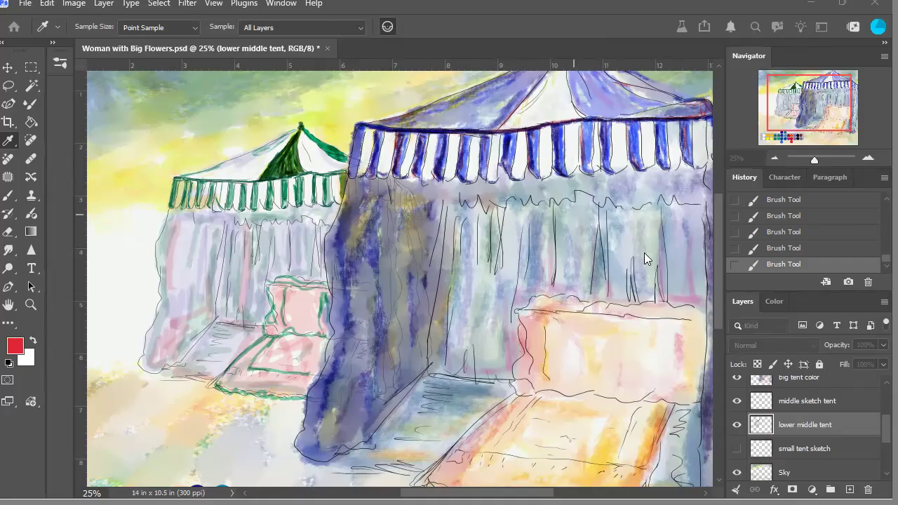
# Step: Sample the off-white swatch and highlight the middle tent's valance, peak and outer curtain edge with a size 39 Normal brush at 100% opacity
pyautogui.click(669, 248)
pyautogui.press('b')
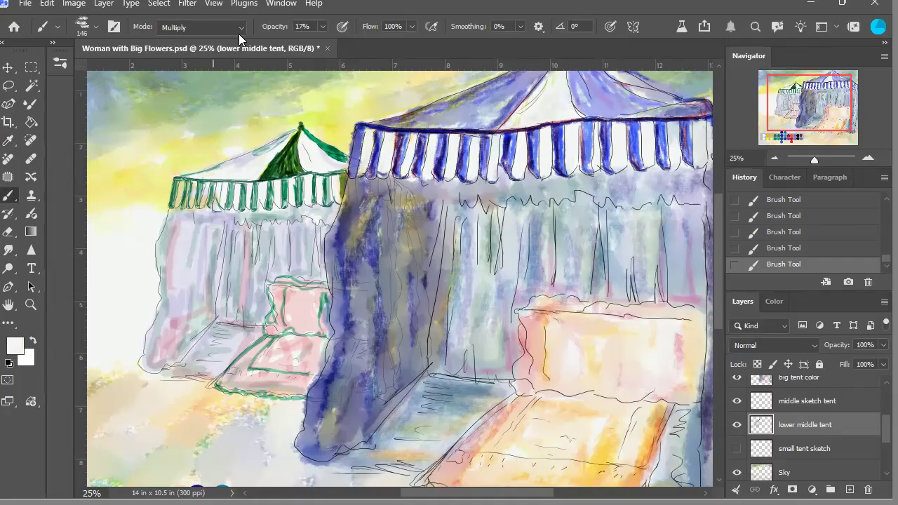
pyautogui.hotkey('shift', 'alt', 'n')
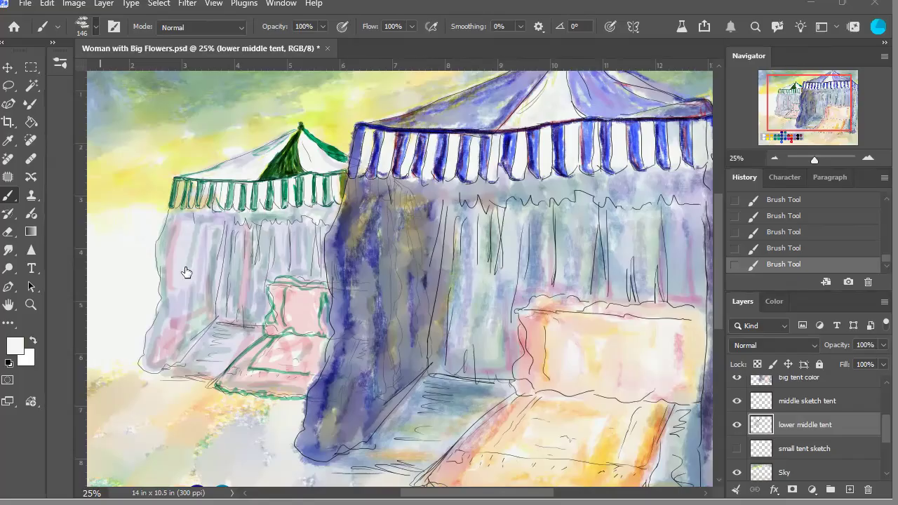
pyautogui.press('.')
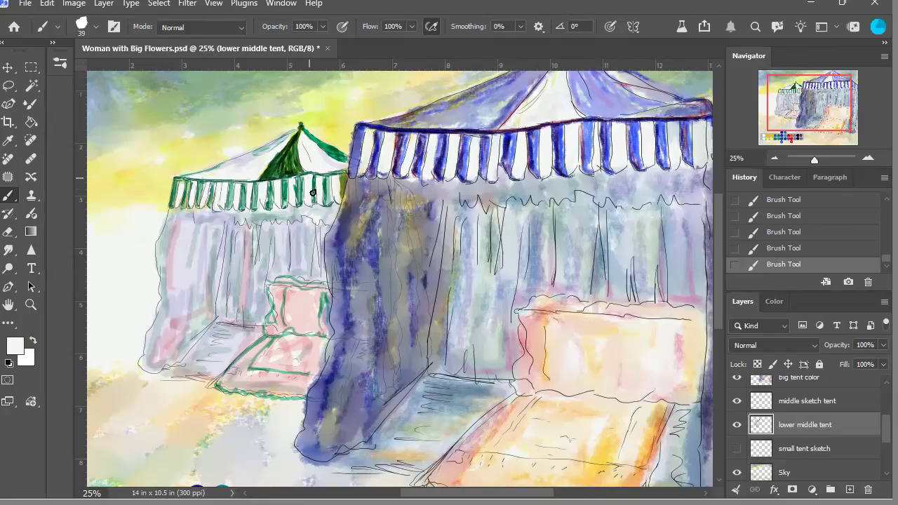
pyautogui.moveTo(335, 192); pyautogui.dragTo(337, 203)
pyautogui.moveTo(301, 139); pyautogui.dragTo(307, 131)
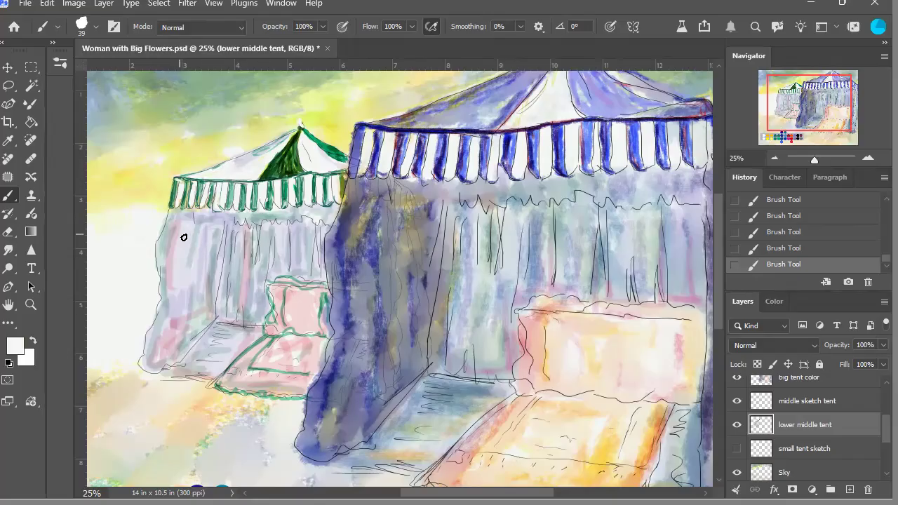
pyautogui.moveTo(174, 227); pyautogui.dragTo(165, 234)
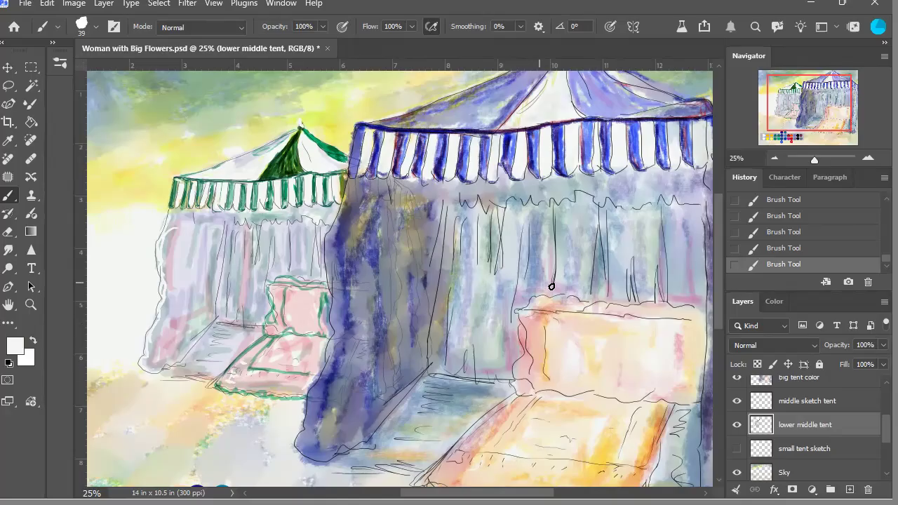
# Step: Review the whole painting at a reduced view and save the document
pyautogui.click(774, 158)
pyautogui.click(775, 158)
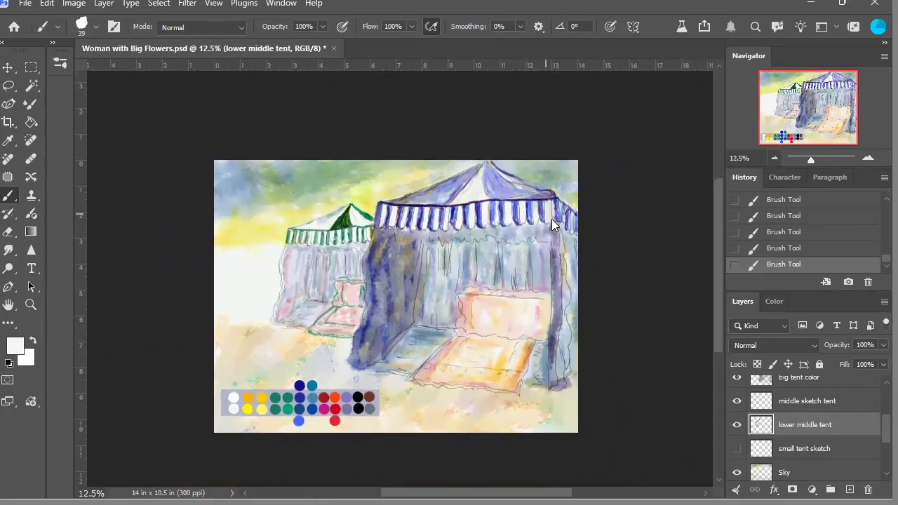
pyautogui.click(774, 158)
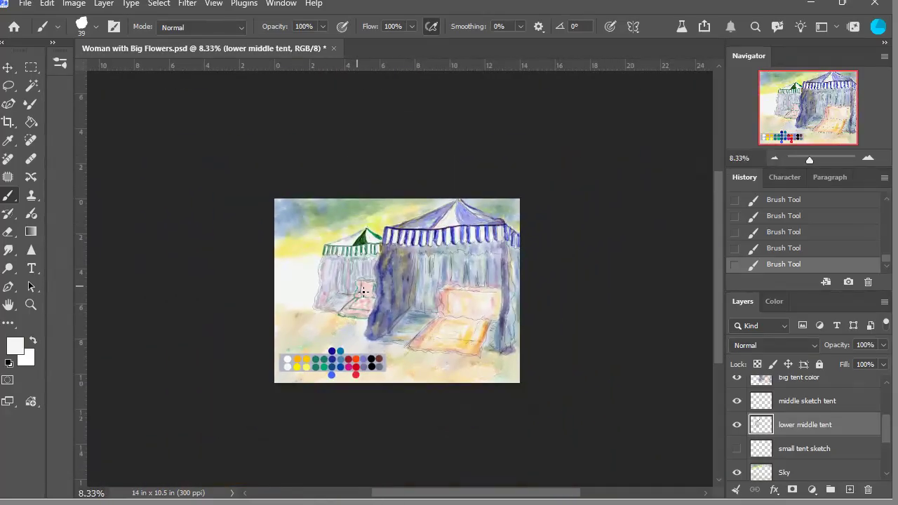
pyautogui.click(868, 158)
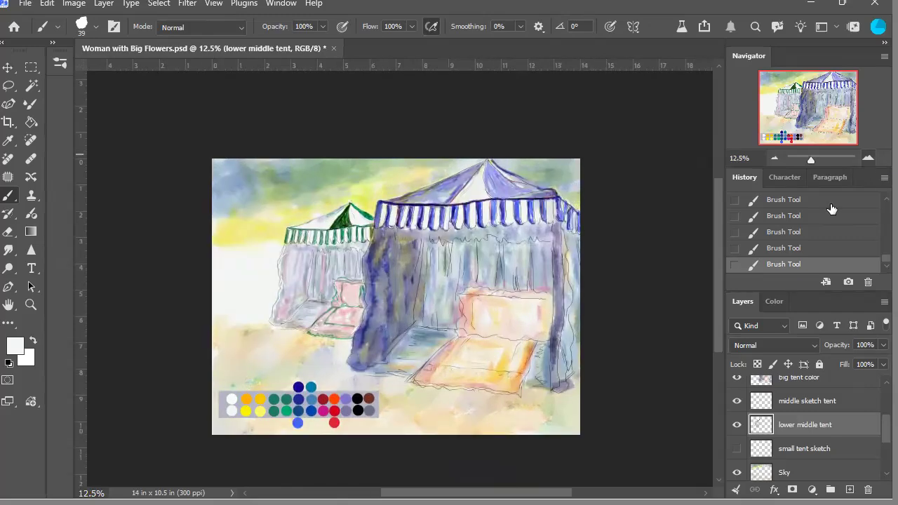
pyautogui.click(10, 70)
pyautogui.click(500, 305)
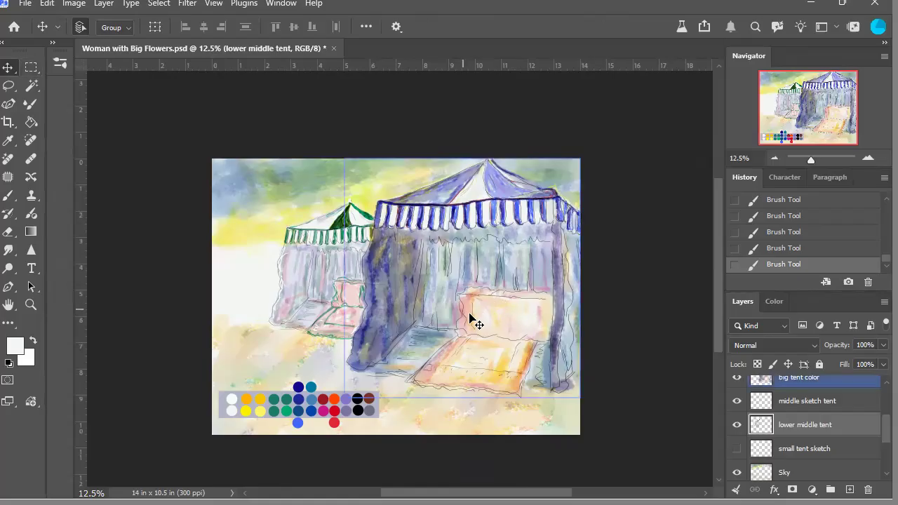
pyautogui.click(309, 321)
pyautogui.click(283, 327)
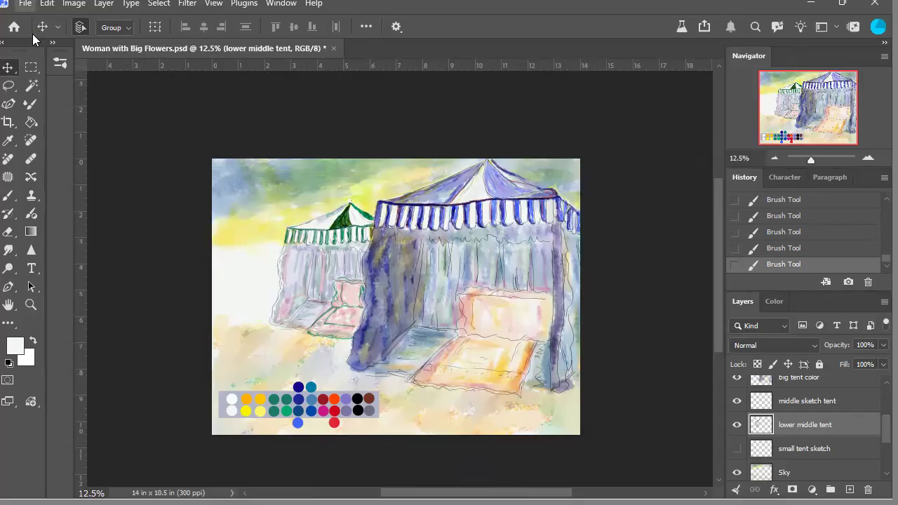
pyautogui.hotkey('ctrl', 's')
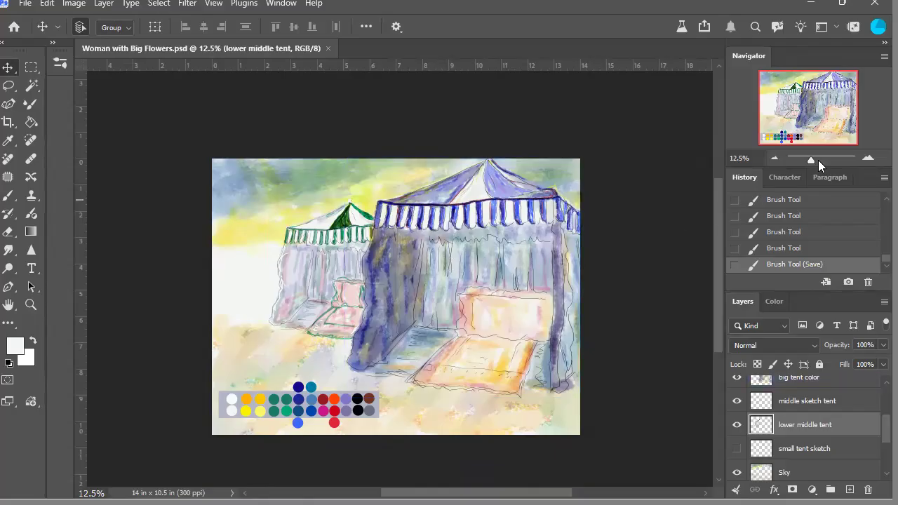
# Step: Show the small tent sketch layer and add a layer named "underneath small tent" directly above the Sky layer
pyautogui.click(869, 159)
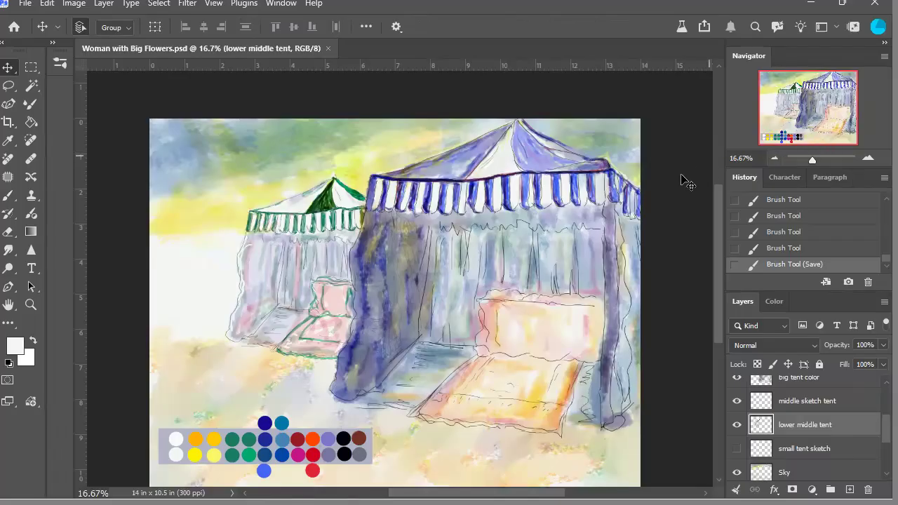
pyautogui.moveTo(719, 222); pyautogui.dragTo(722, 236)
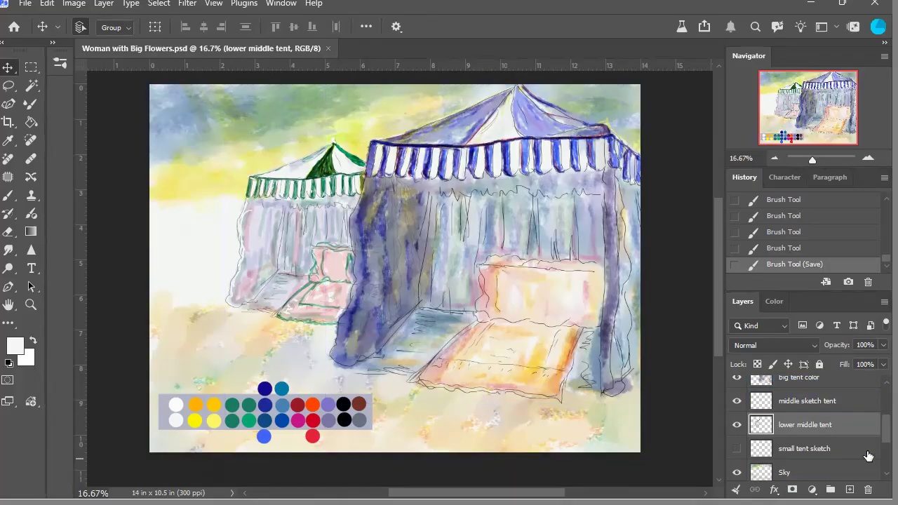
pyautogui.click(736, 450)
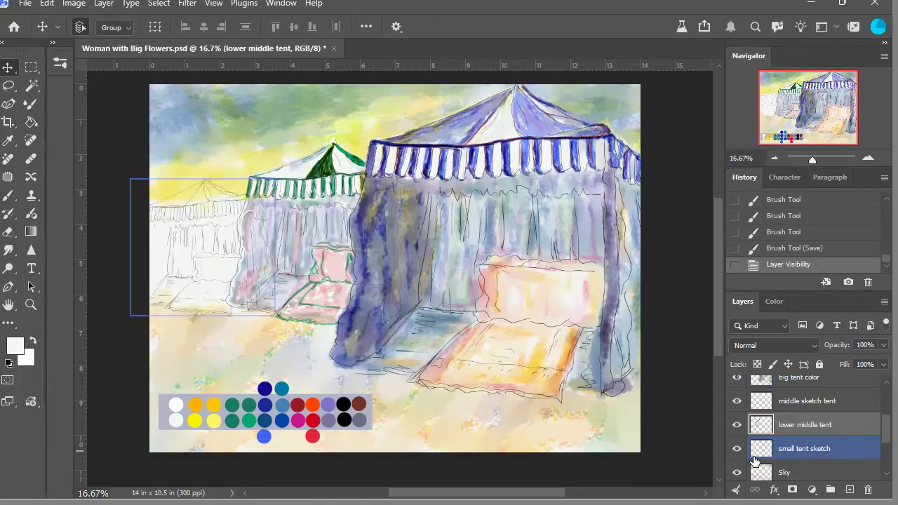
pyautogui.click(847, 477)
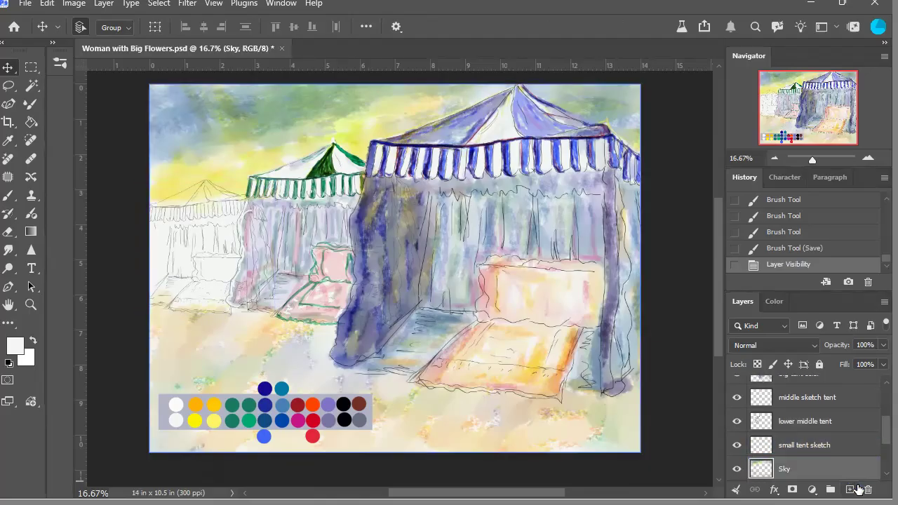
pyautogui.click(849, 489)
pyautogui.doubleClick(800, 471)
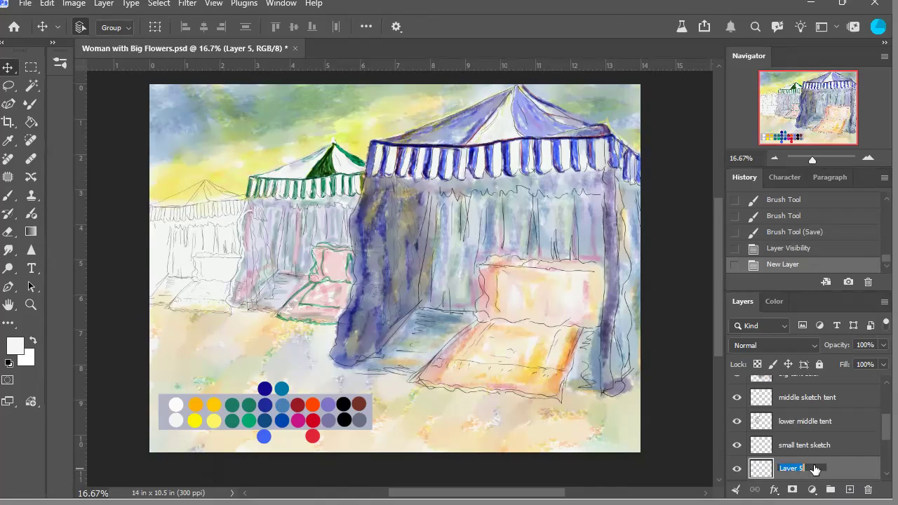
pyautogui.write('underneath small tent')
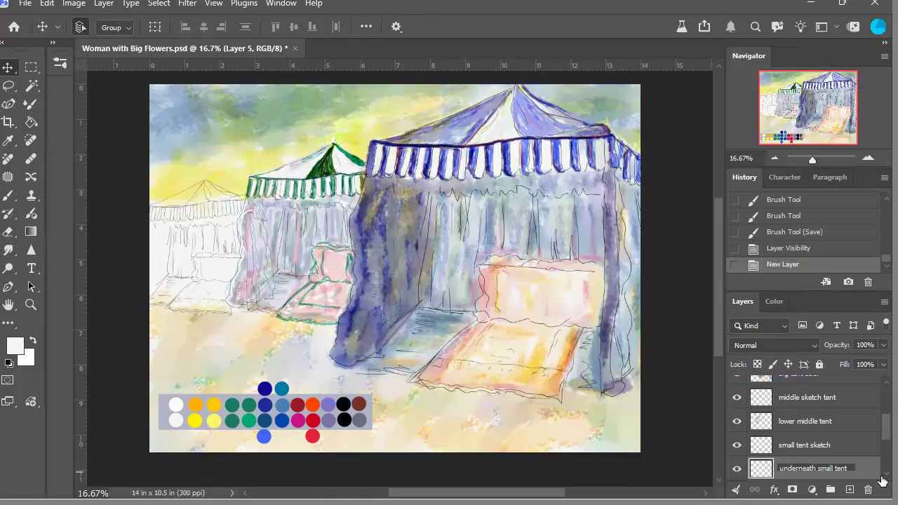
pyautogui.press('Return')
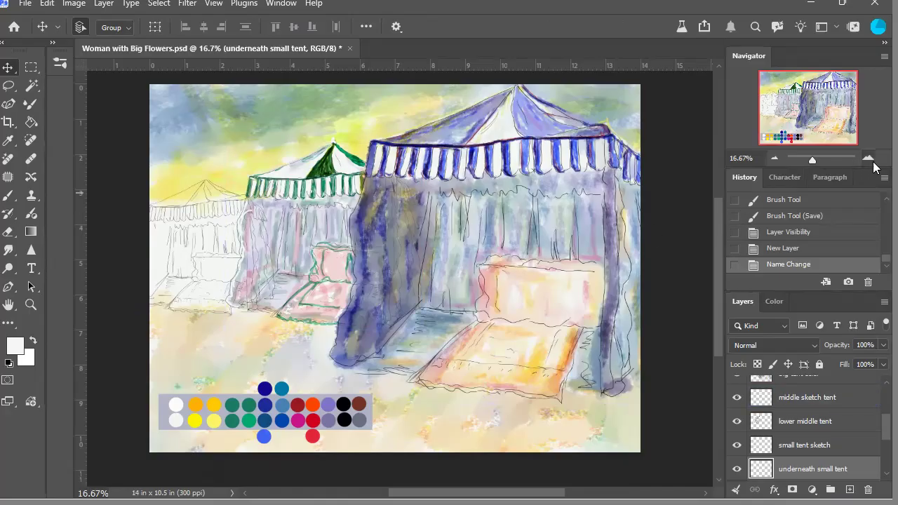
# Step: Sample the orange-red swatch as the painting color for the small tent
pyautogui.click(346, 258)
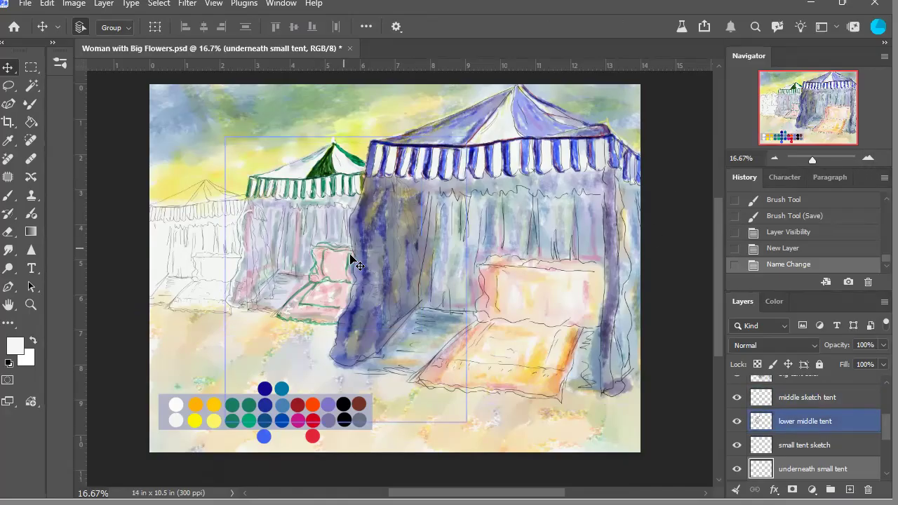
pyautogui.click(200, 278)
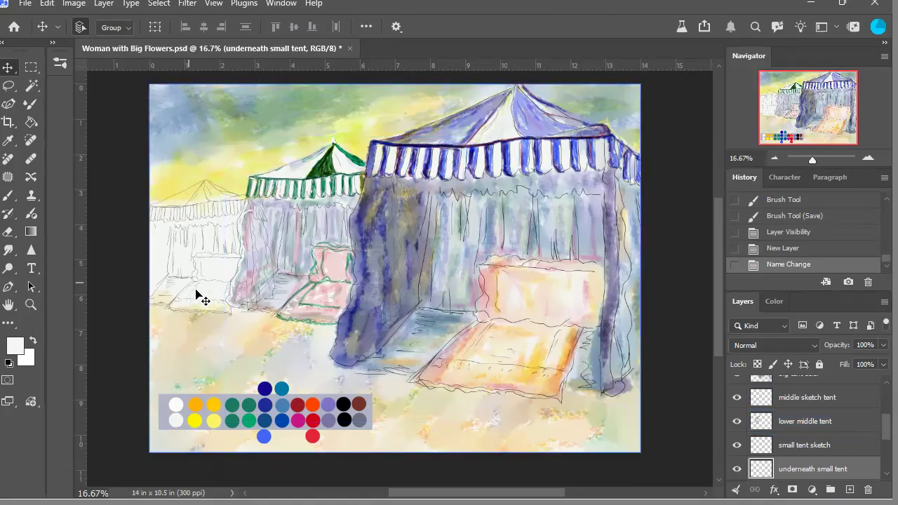
pyautogui.click(328, 419)
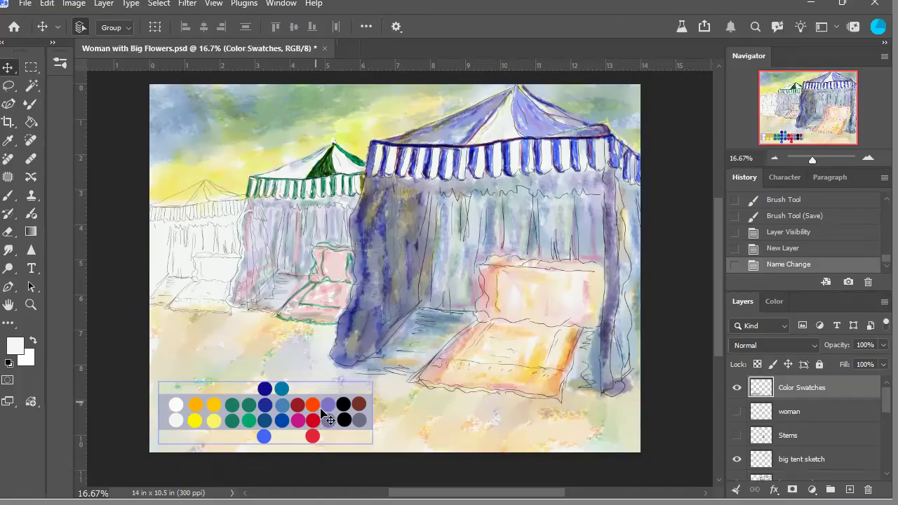
pyautogui.press('i')
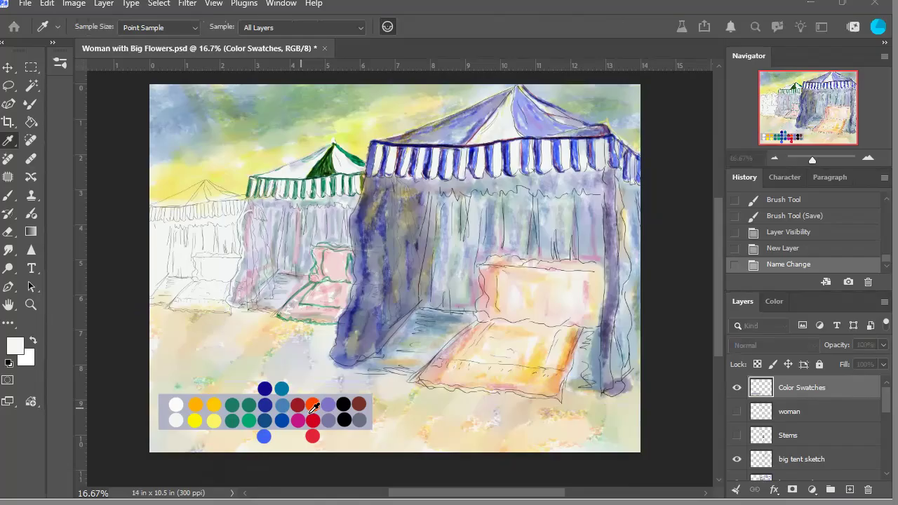
pyautogui.press('v')
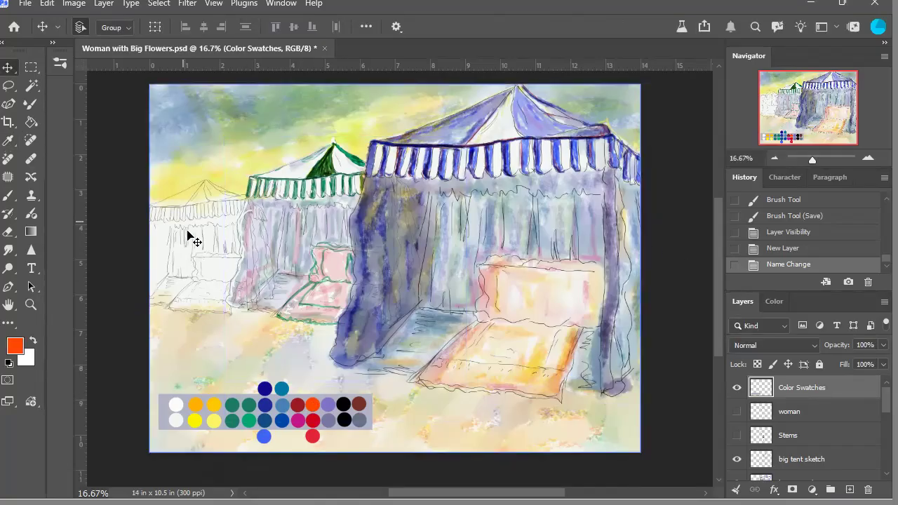
pyautogui.click(868, 158)
pyautogui.moveTo(817, 128); pyautogui.dragTo(797, 120)
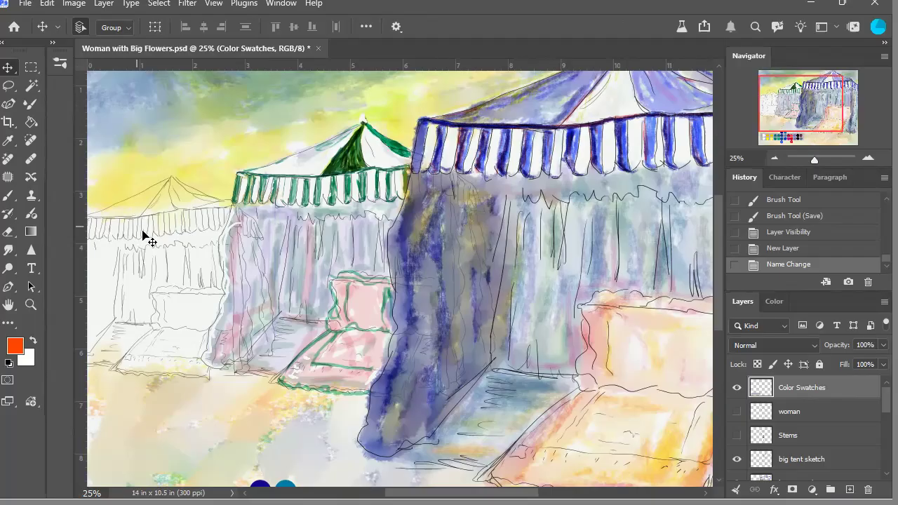
# Step: Try to paint orange-red stripes on the left part of the small tent's valance with a size 39 Normal brush at 100% opacity
pyautogui.press('b')
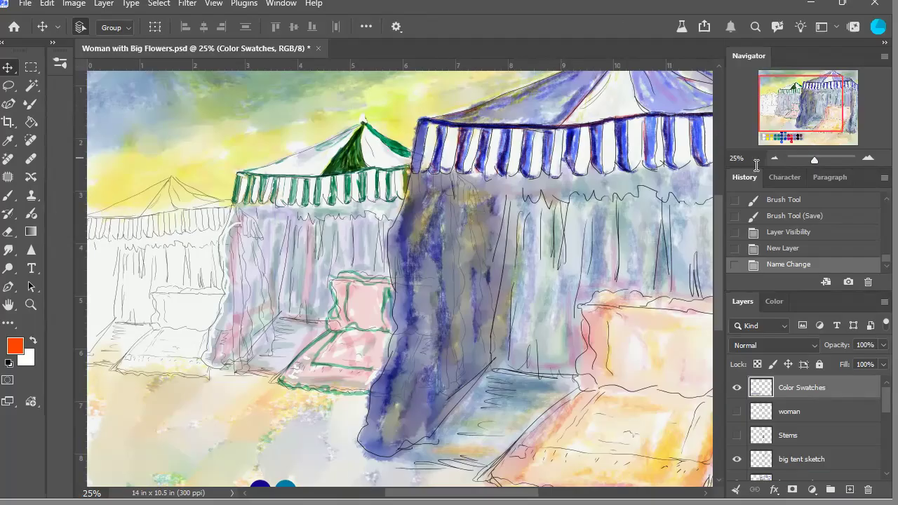
pyautogui.click(777, 163)
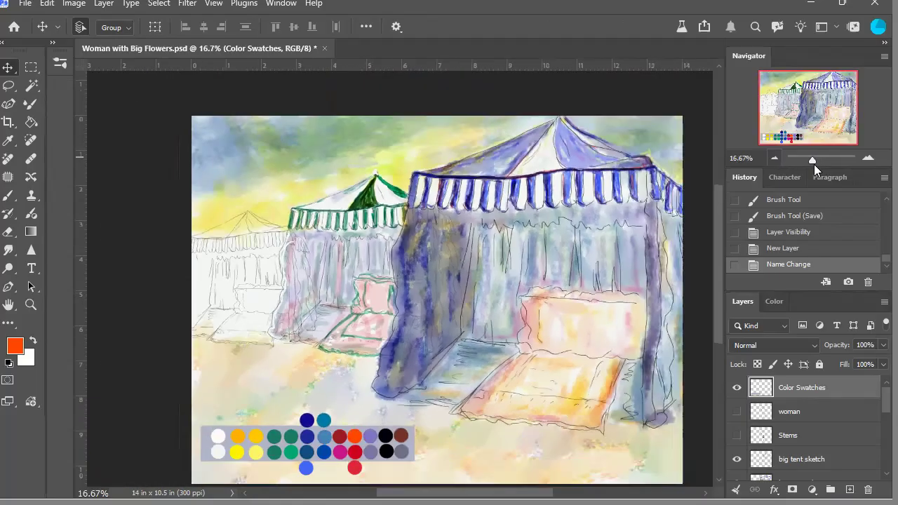
pyautogui.click(867, 158)
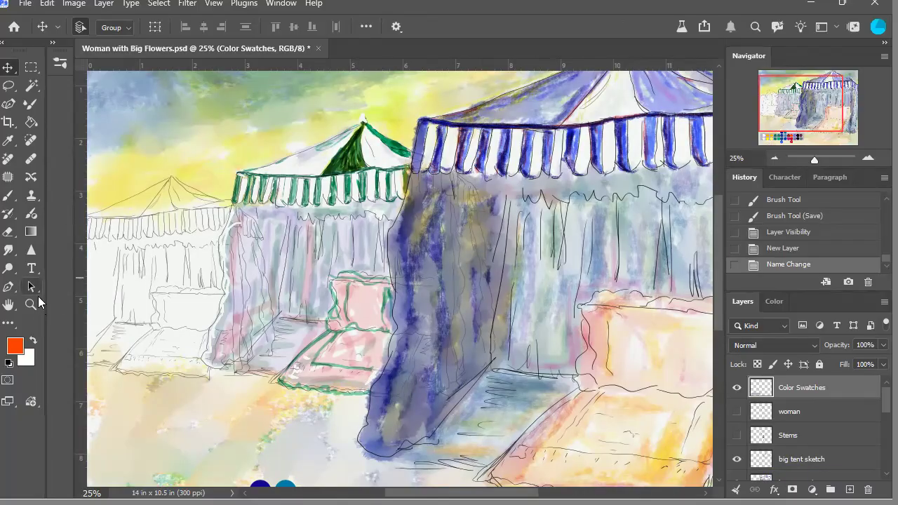
pyautogui.click(14, 197)
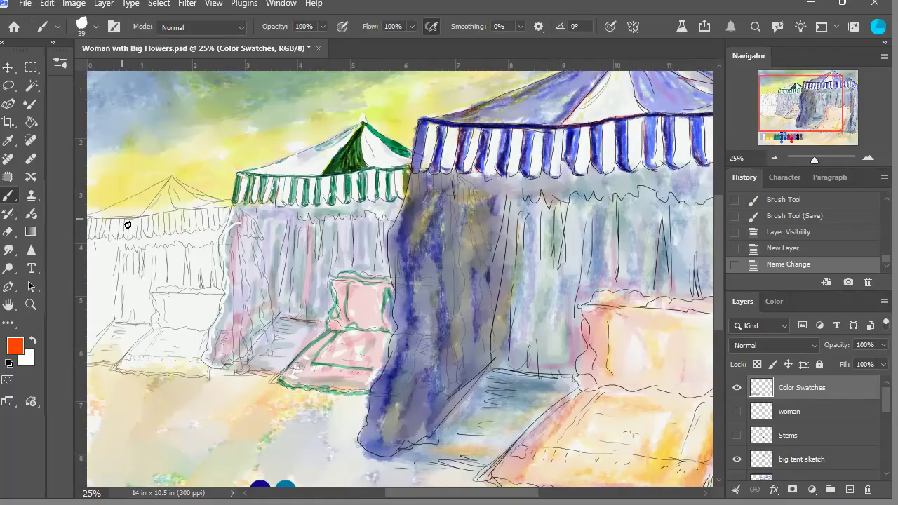
pyautogui.moveTo(97, 223); pyautogui.dragTo(93, 237)
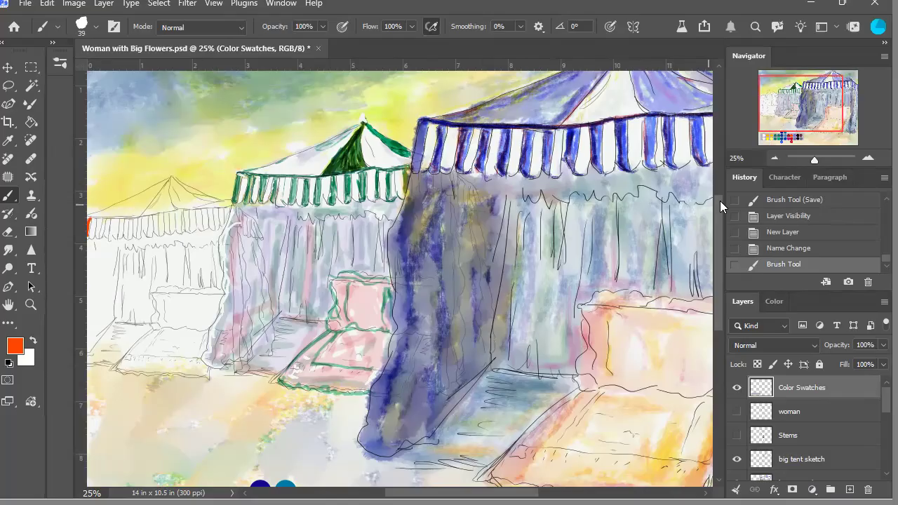
pyautogui.click(779, 163)
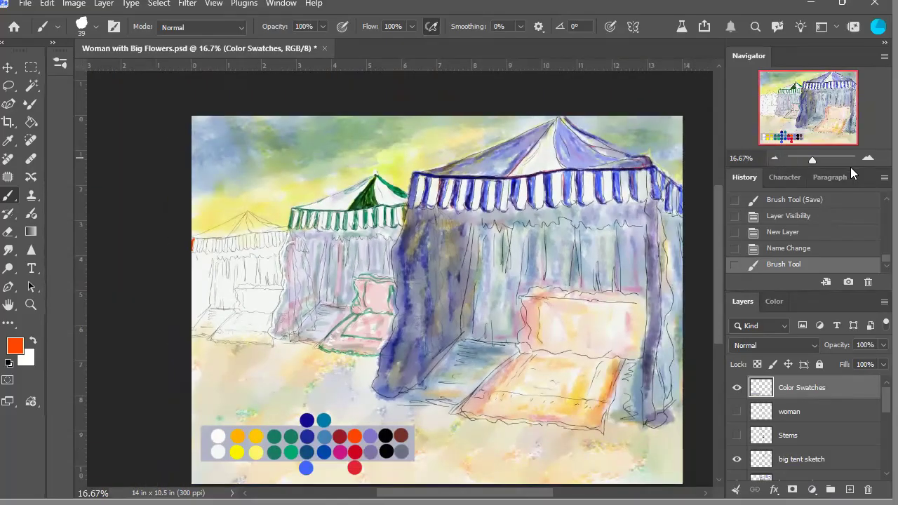
pyautogui.click(868, 160)
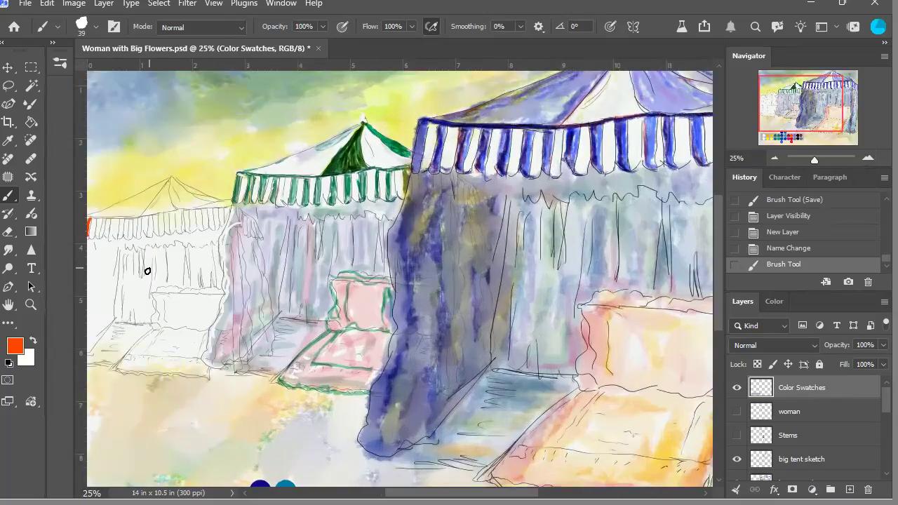
pyautogui.moveTo(96, 220)
pyautogui.mouseDown()
pyautogui.moveTo(108, 223)
pyautogui.moveTo(104, 241)
pyautogui.moveTo(110, 232)
pyautogui.moveTo(112, 242)
pyautogui.moveTo(124, 241)
pyautogui.mouseUp()
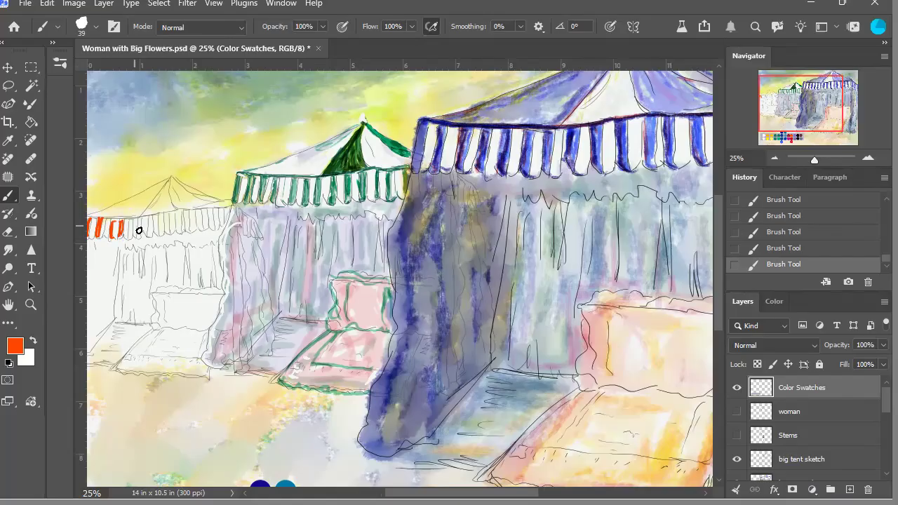
pyautogui.moveTo(138, 222); pyautogui.dragTo(143, 243)
# Step: Try to paint the small tent's remaining valance stripes, roof lines and peak in orange-red on the Color Swatches layer
pyautogui.click(776, 159)
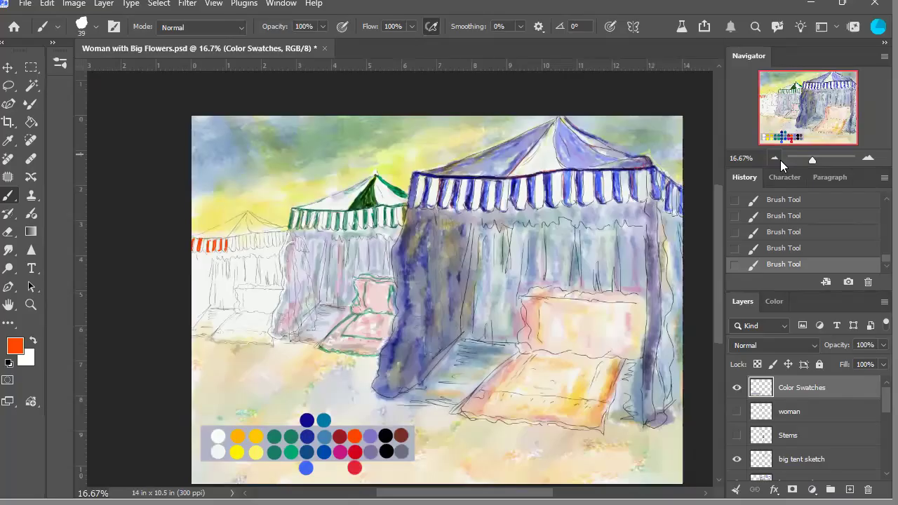
pyautogui.click(869, 160)
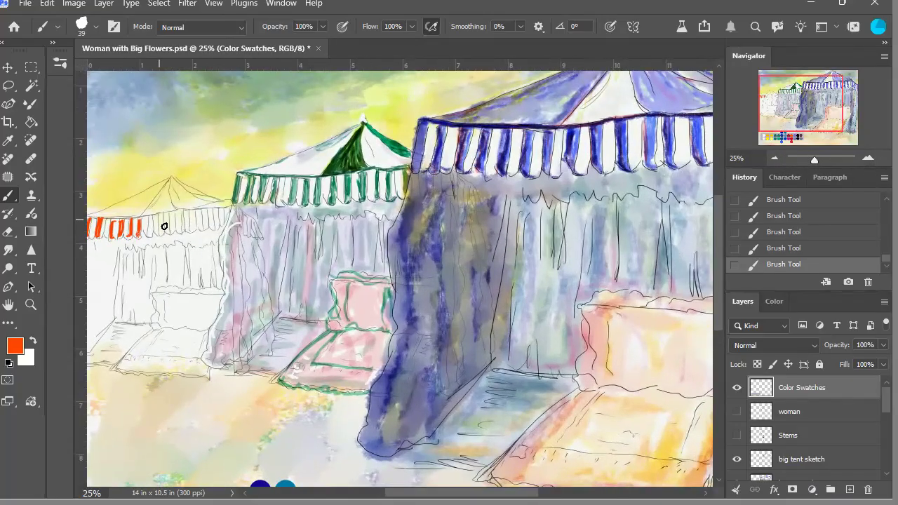
pyautogui.moveTo(152, 219)
pyautogui.mouseDown()
pyautogui.moveTo(156, 243)
pyautogui.moveTo(178, 235)
pyautogui.mouseUp()
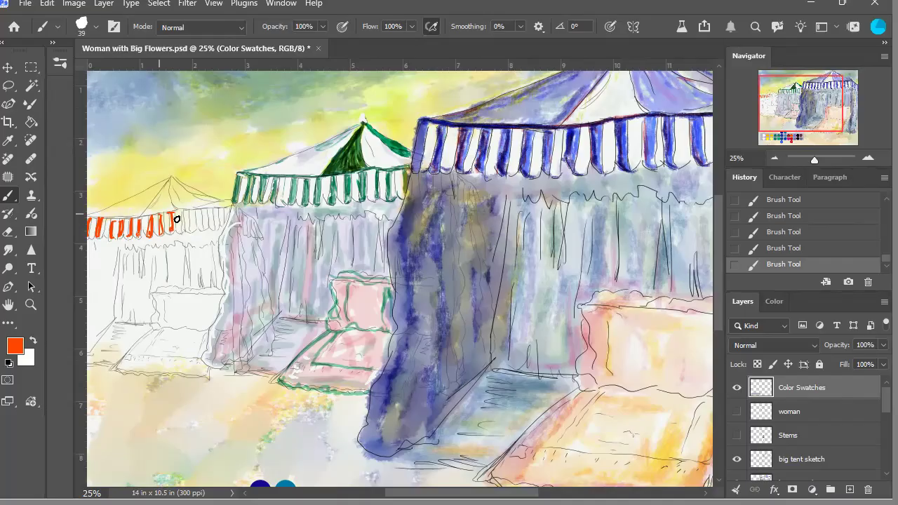
pyautogui.moveTo(204, 215); pyautogui.dragTo(210, 214)
pyautogui.moveTo(173, 177); pyautogui.dragTo(146, 222)
pyautogui.moveTo(190, 194)
pyautogui.mouseDown()
pyautogui.moveTo(221, 211)
pyautogui.moveTo(237, 205)
pyautogui.moveTo(197, 221)
pyautogui.moveTo(254, 213)
pyautogui.moveTo(208, 221)
pyautogui.mouseUp()
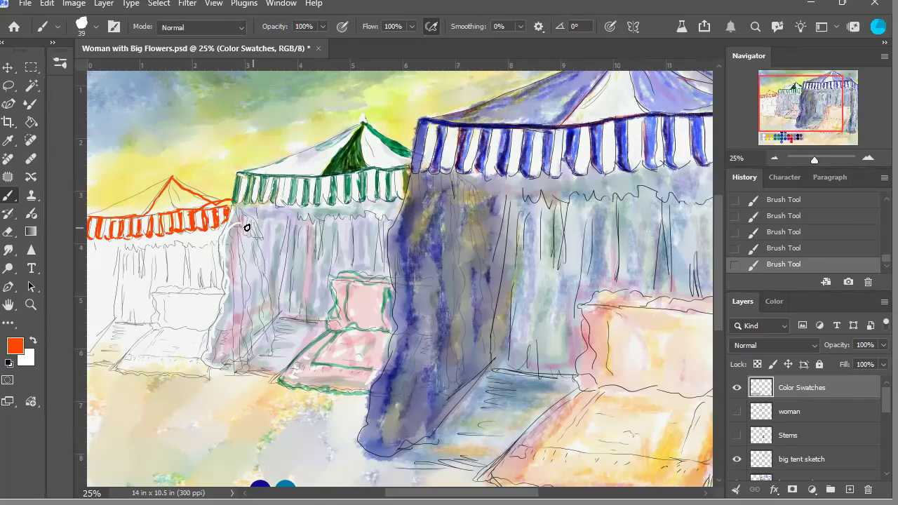
pyautogui.moveTo(92, 220)
pyautogui.mouseDown()
pyautogui.moveTo(170, 187)
pyautogui.moveTo(176, 173)
pyautogui.moveTo(174, 215)
pyautogui.mouseUp()
# Step: Sample an off-white as the painting color and revert the last several brush strokes through the history
pyautogui.press('i')
pyautogui.click(678, 250)
pyautogui.press('b')
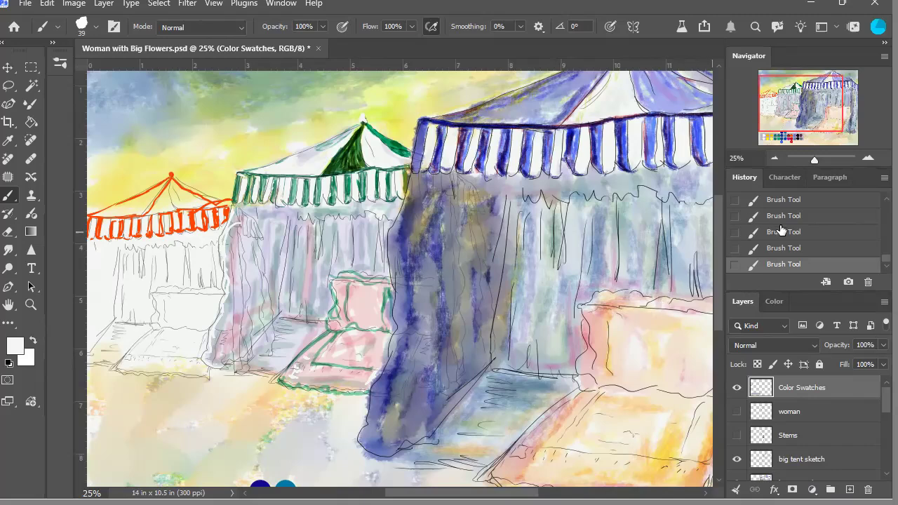
pyautogui.scroll(3, 876, 203)
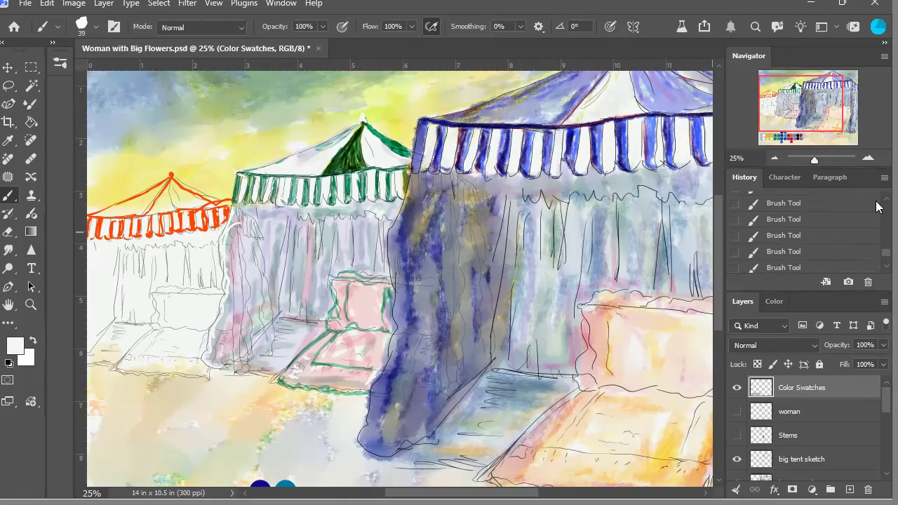
pyautogui.click(813, 209)
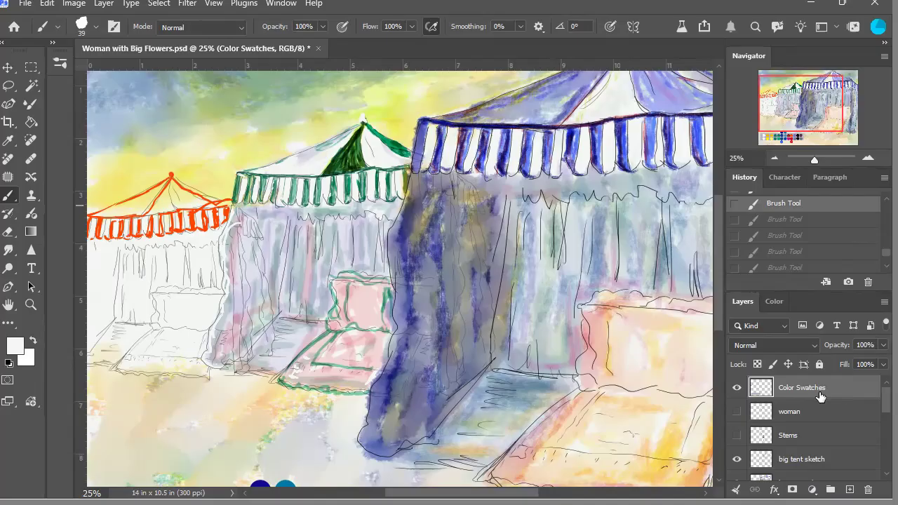
# Step: Toggle the Color Swatches layer's visibility to check whether the small tent's orange-red strokes are on it
pyautogui.click(737, 390)
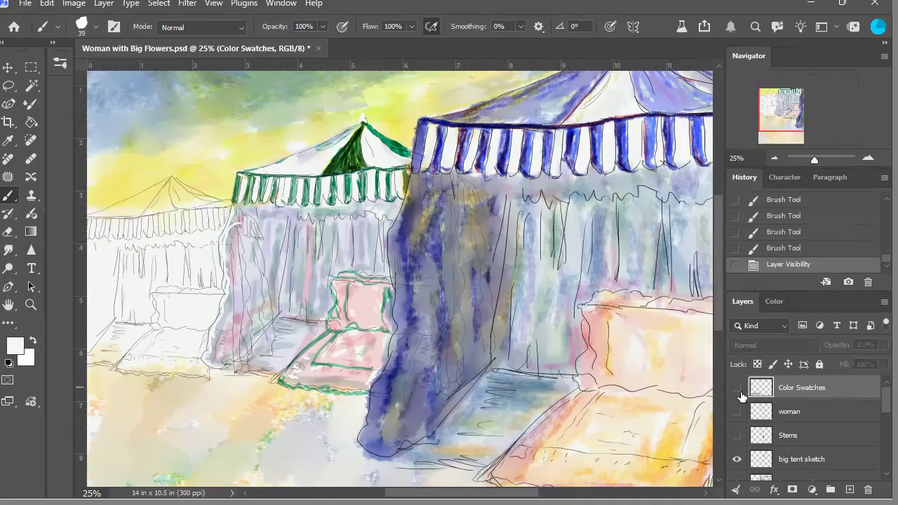
pyautogui.click(737, 390)
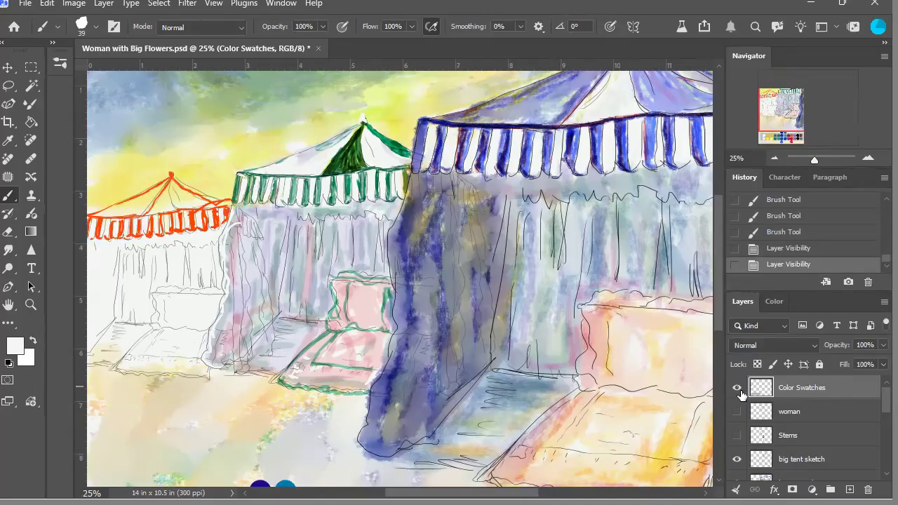
pyautogui.click(738, 389)
pyautogui.click(738, 390)
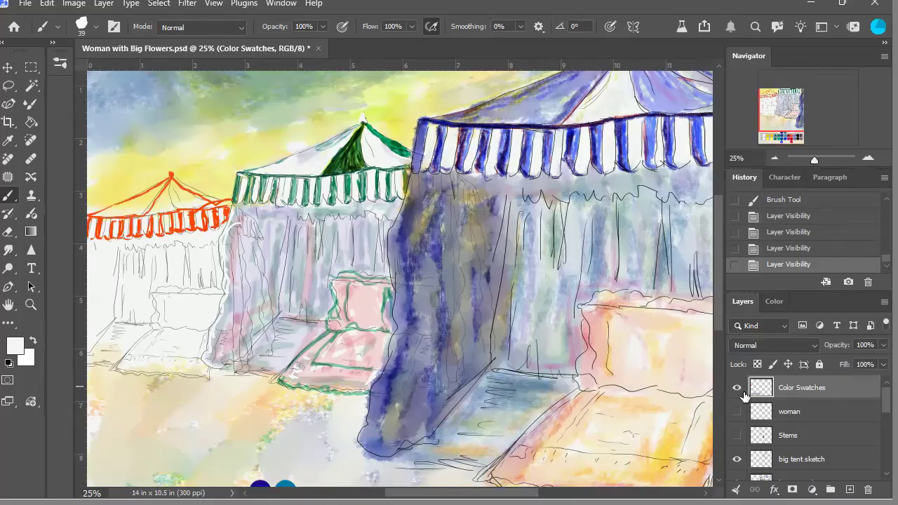
pyautogui.click(777, 161)
pyautogui.click(777, 162)
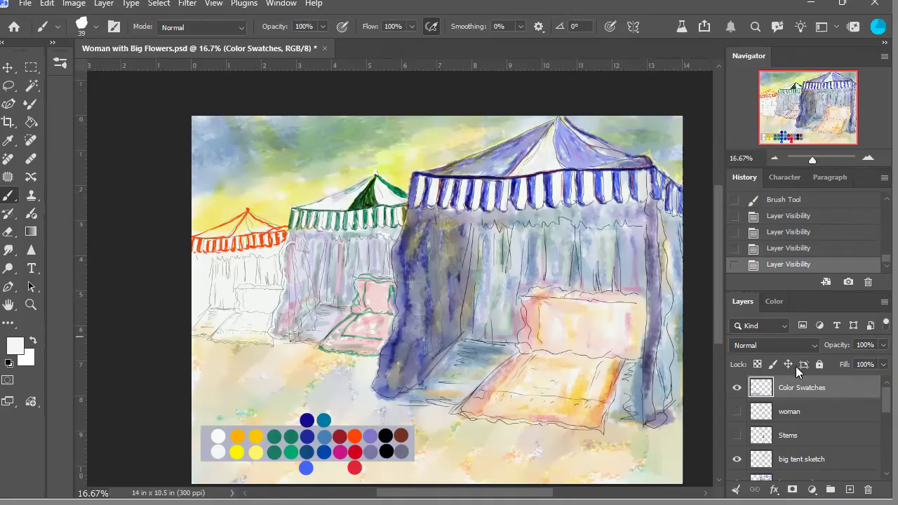
# Step: Erase the small tent's orange-red strokes from the Color Swatches layer with a size 155 eraser at 100% opacity
pyautogui.click(9, 232)
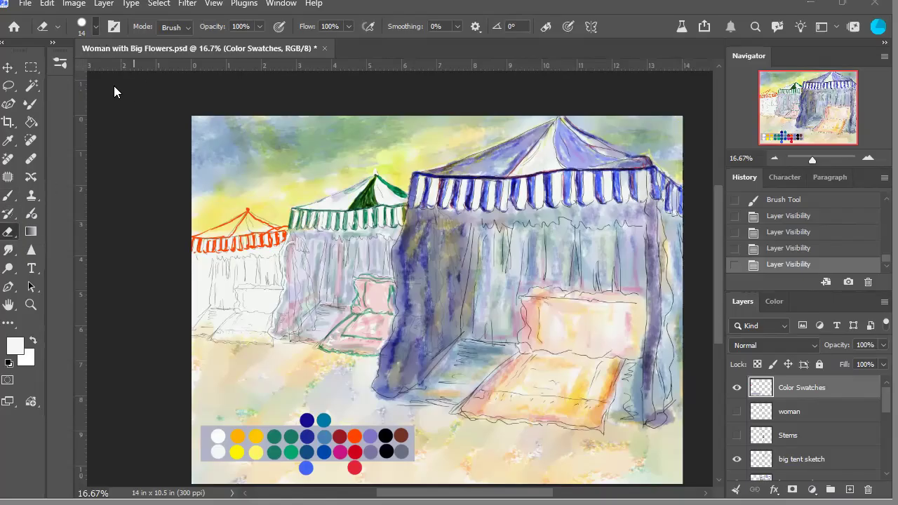
pyautogui.press(']')
pyautogui.press(']')
pyautogui.press(']')
pyautogui.press(']')
pyautogui.press(']')
pyautogui.press(']')
pyautogui.press(']')
pyautogui.press(']')
pyautogui.click(581, 87)
pyautogui.moveTo(203, 238)
pyautogui.mouseDown()
pyautogui.moveTo(251, 218)
pyautogui.moveTo(286, 235)
pyautogui.moveTo(237, 258)
pyautogui.moveTo(251, 243)
pyautogui.moveTo(241, 246)
pyautogui.moveTo(279, 239)
pyautogui.mouseUp()
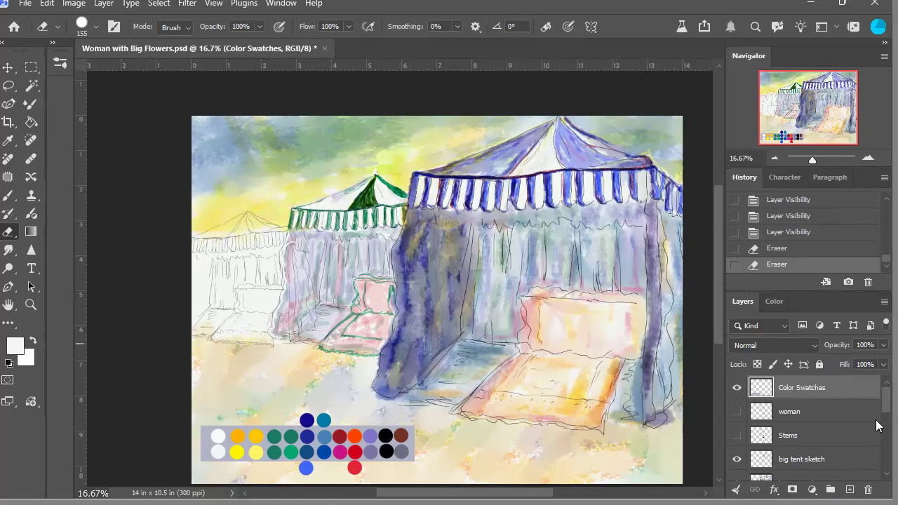
# Step: Select the "underneath small tent" layer and dab off-white on the left end of the small tent's valance with the size 39 brush
pyautogui.scroll(-5, 877, 409)
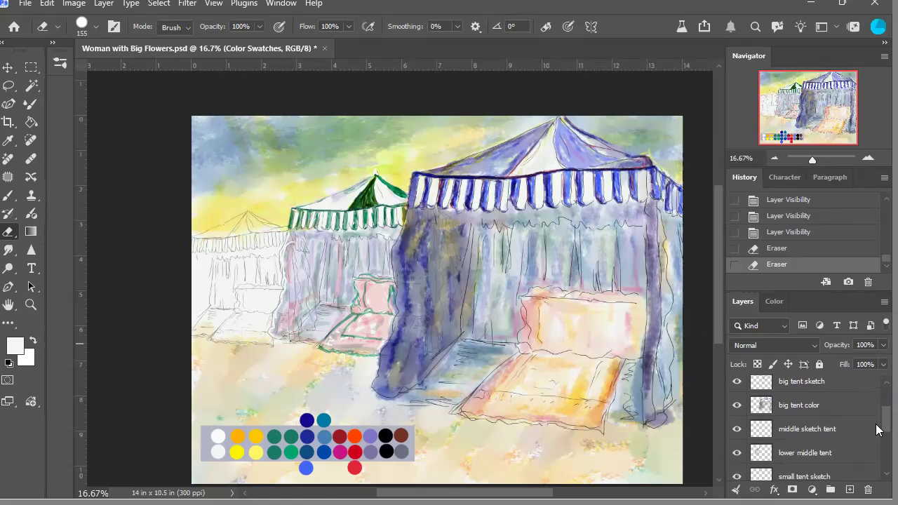
pyautogui.scroll(-1, 877, 435)
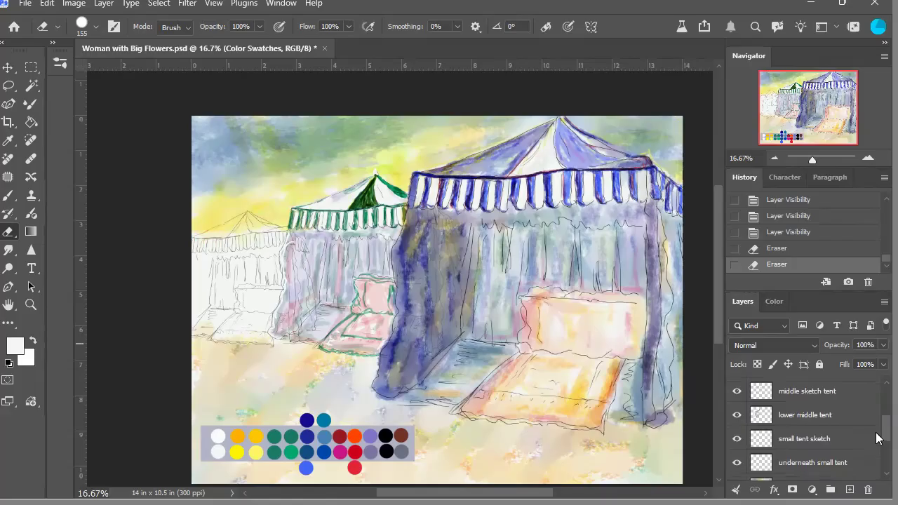
pyautogui.scroll(-1, 876, 438)
pyautogui.scroll(-1, 875, 438)
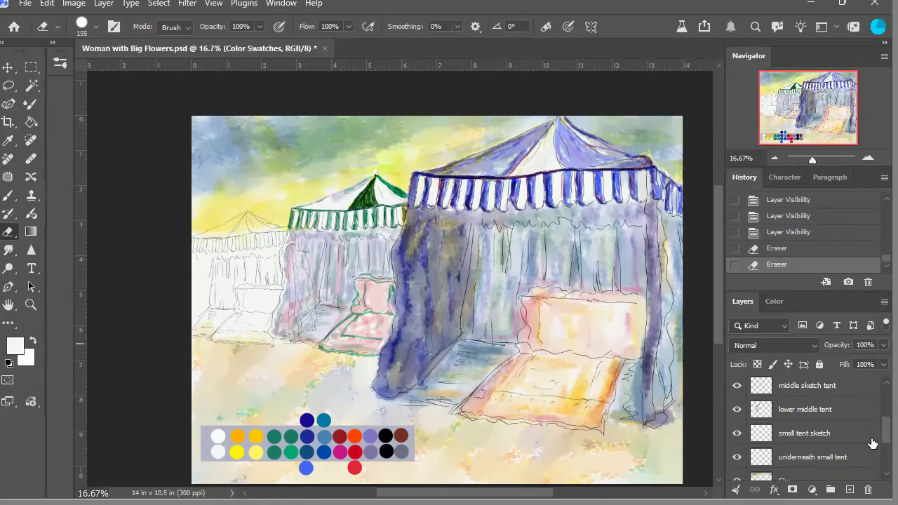
pyautogui.click(806, 466)
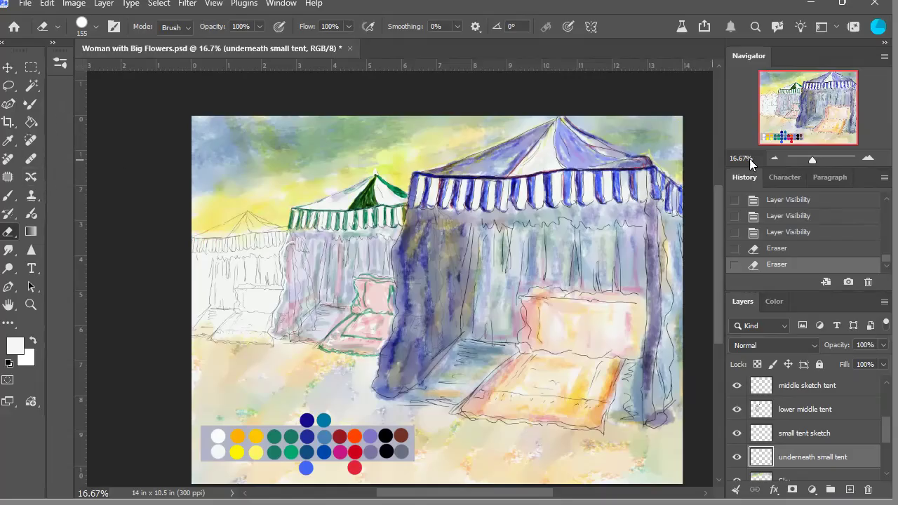
pyautogui.click(870, 160)
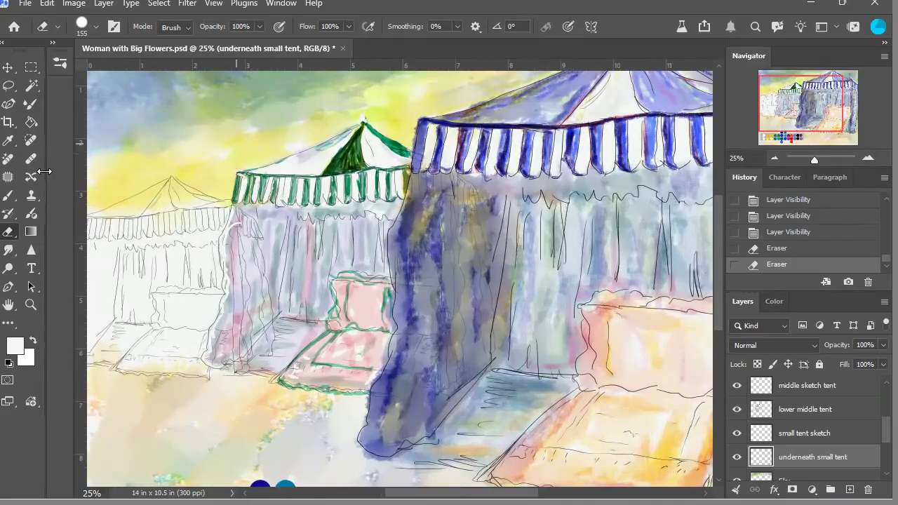
pyautogui.click(9, 195)
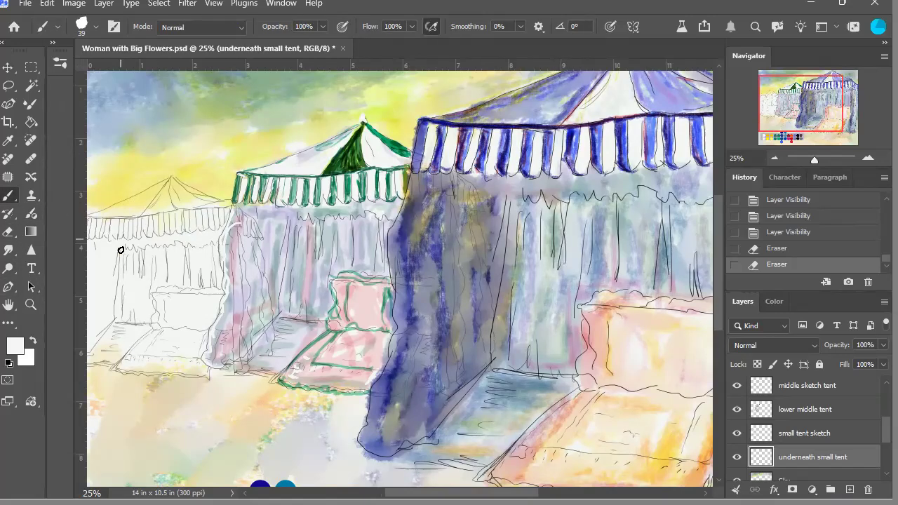
pyautogui.moveTo(90, 224); pyautogui.dragTo(91, 225)
pyautogui.click(94, 225)
pyautogui.click(95, 239)
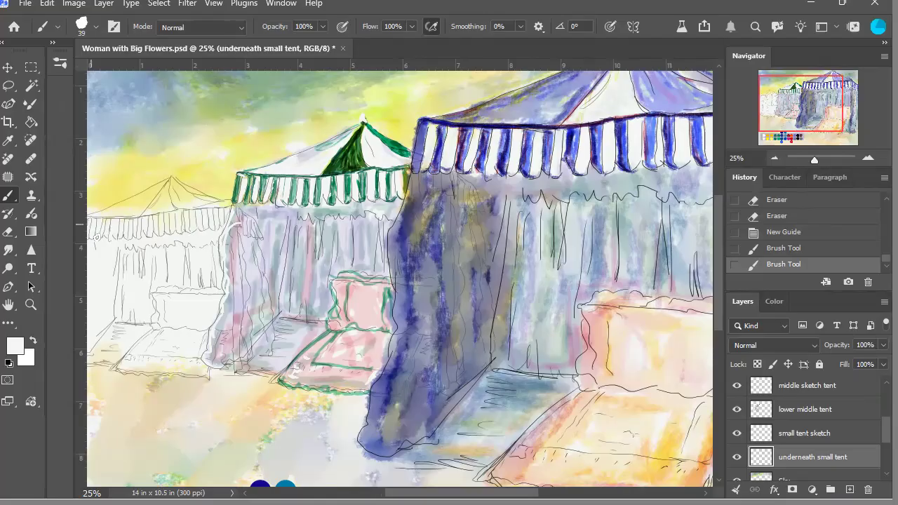
pyautogui.click(110, 238)
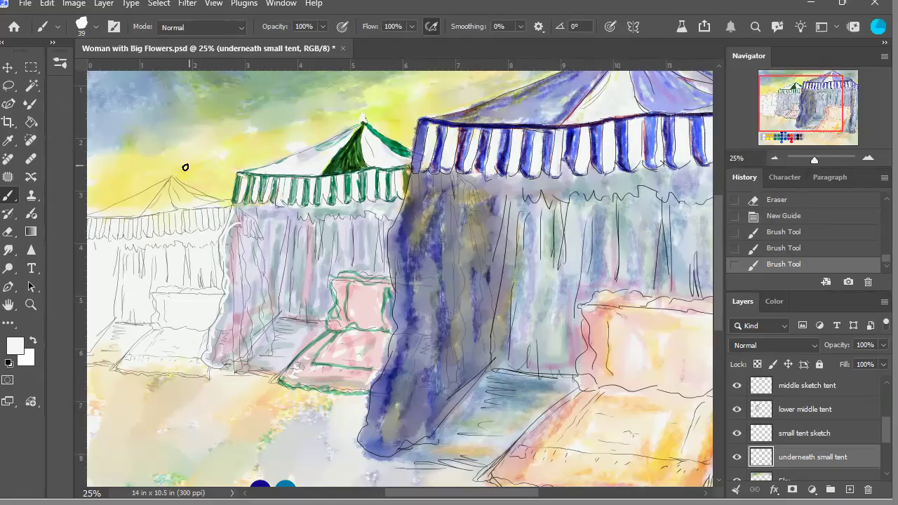
# Step: Sample the orange-red swatch and paint the small tent's left valance stripes and the valance's top edge
pyautogui.moveTo(786, 113); pyautogui.dragTo(791, 137)
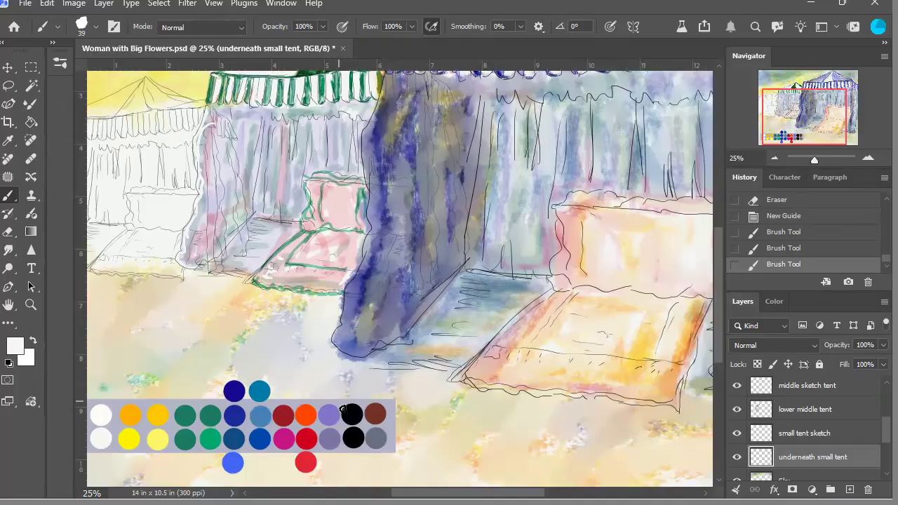
pyautogui.keyDown('alt'); pyautogui.click(308, 420); pyautogui.keyUp('alt')
pyautogui.moveTo(809, 116); pyautogui.dragTo(786, 102)
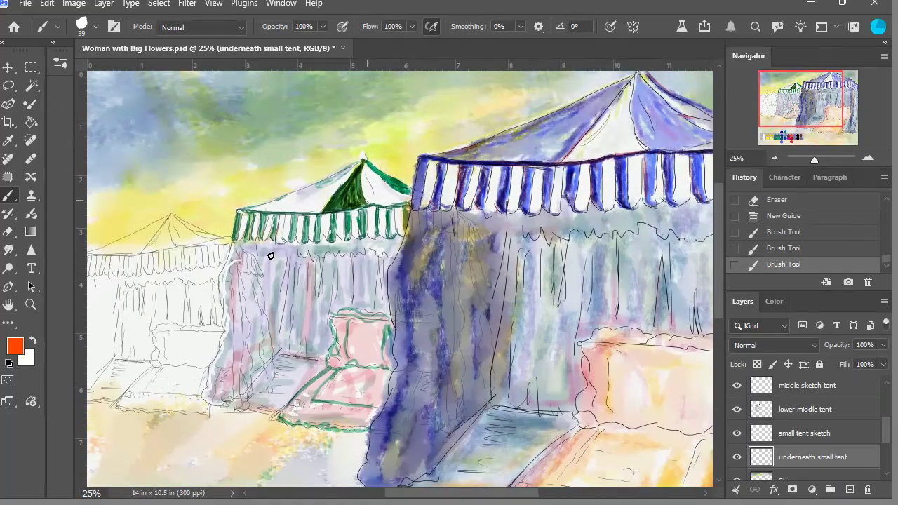
pyautogui.moveTo(94, 262); pyautogui.dragTo(101, 266)
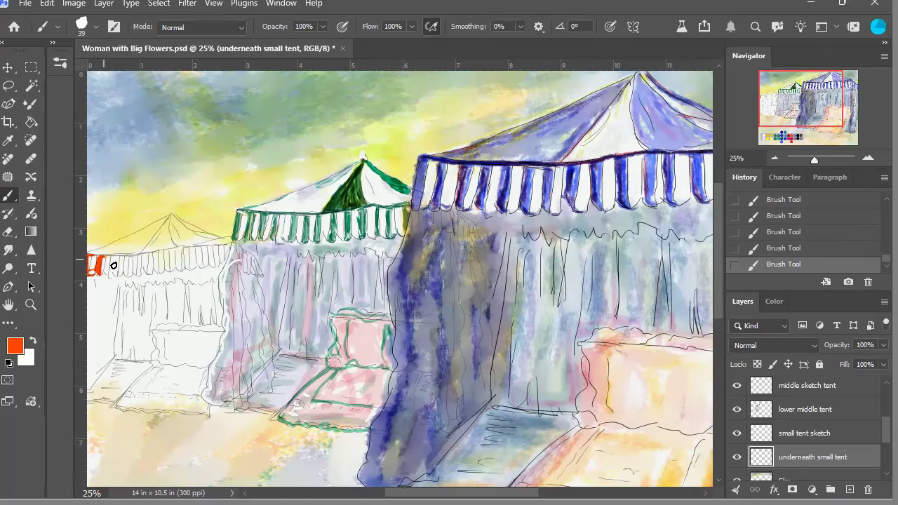
pyautogui.moveTo(115, 263); pyautogui.dragTo(116, 275)
pyautogui.moveTo(124, 260)
pyautogui.mouseDown()
pyautogui.moveTo(133, 264)
pyautogui.moveTo(134, 277)
pyautogui.moveTo(152, 266)
pyautogui.moveTo(140, 262)
pyautogui.moveTo(140, 278)
pyautogui.moveTo(150, 261)
pyautogui.moveTo(155, 280)
pyautogui.moveTo(159, 259)
pyautogui.moveTo(164, 277)
pyautogui.moveTo(172, 258)
pyautogui.moveTo(176, 276)
pyautogui.moveTo(170, 256)
pyautogui.moveTo(237, 245)
pyautogui.mouseUp()
# Step: Paint the small tent's peak, roof lines and remaining right-hand valance stripes in orange-red
pyautogui.click(171, 209)
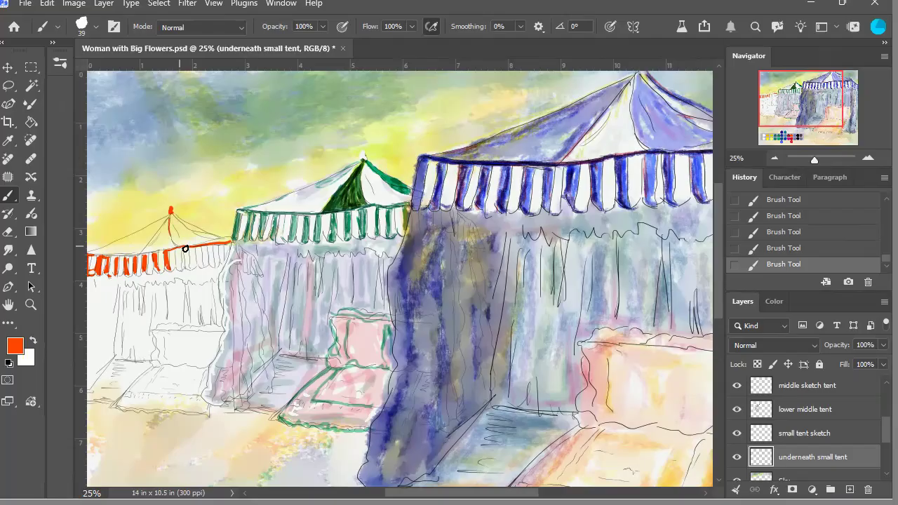
pyautogui.moveTo(175, 208)
pyautogui.mouseDown()
pyautogui.moveTo(196, 232)
pyautogui.moveTo(234, 244)
pyautogui.mouseUp()
pyautogui.moveTo(172, 220)
pyautogui.mouseDown()
pyautogui.moveTo(107, 246)
pyautogui.moveTo(69, 307)
pyautogui.mouseUp()
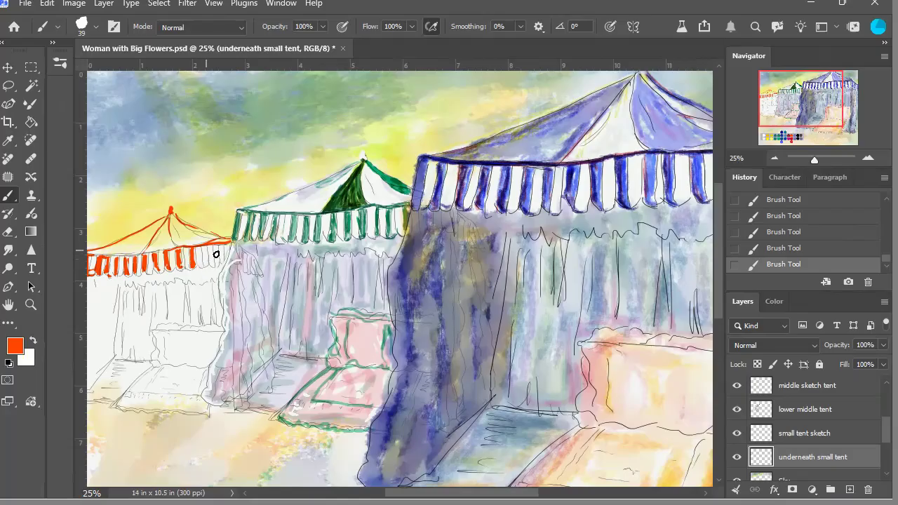
pyautogui.moveTo(206, 252); pyautogui.dragTo(212, 265)
pyautogui.click(776, 159)
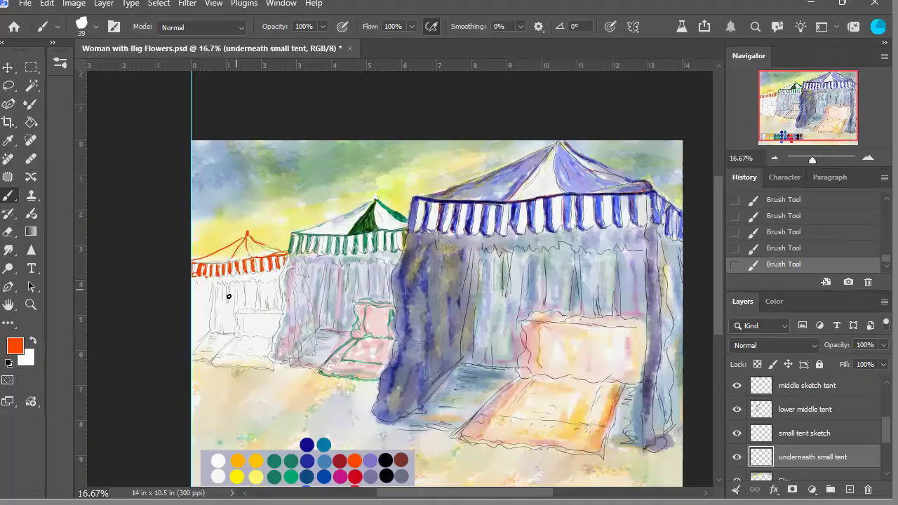
# Step: Thicken the small tent's orange-red valance stripes, and fill its left roof panel using the brush in Multiply mode at 61% opacity
pyautogui.click(867, 159)
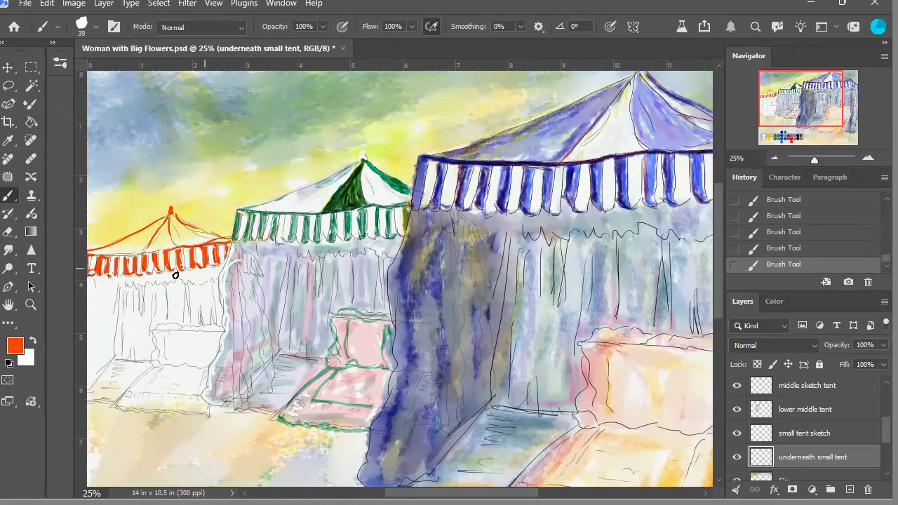
pyautogui.moveTo(170, 254); pyautogui.dragTo(206, 250)
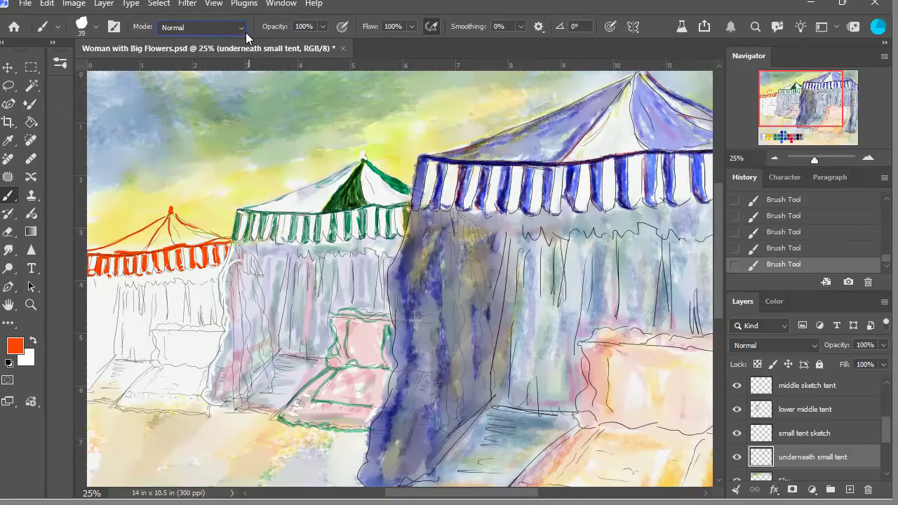
pyautogui.hotkey('alt', 'shift', 'm')
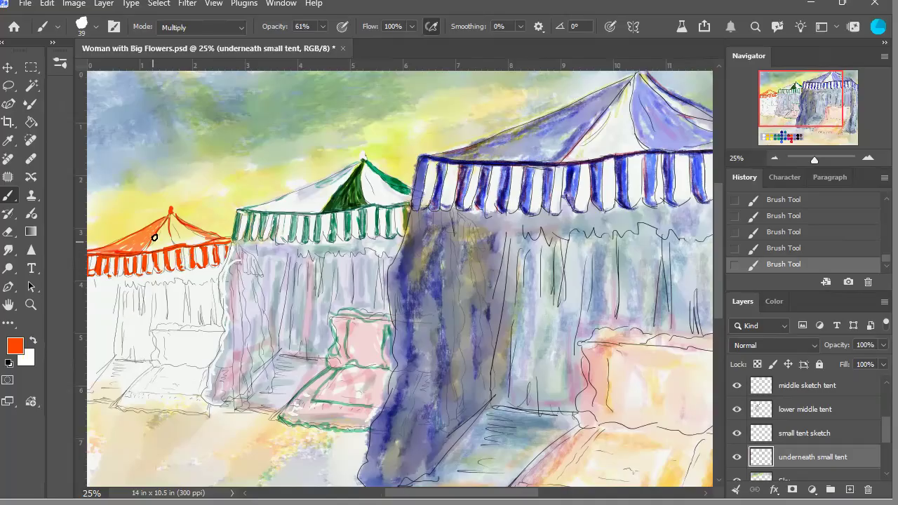
# Step: Sample off-white from the large tent's area and paint the small tent's light roof panels, raising the brush opacity to 100%
pyautogui.press('i')
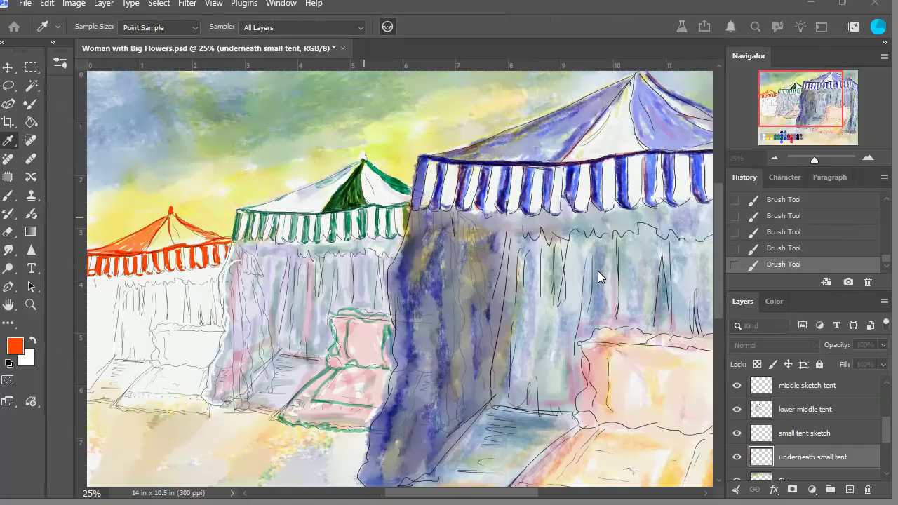
pyautogui.click(682, 249)
pyautogui.press('b')
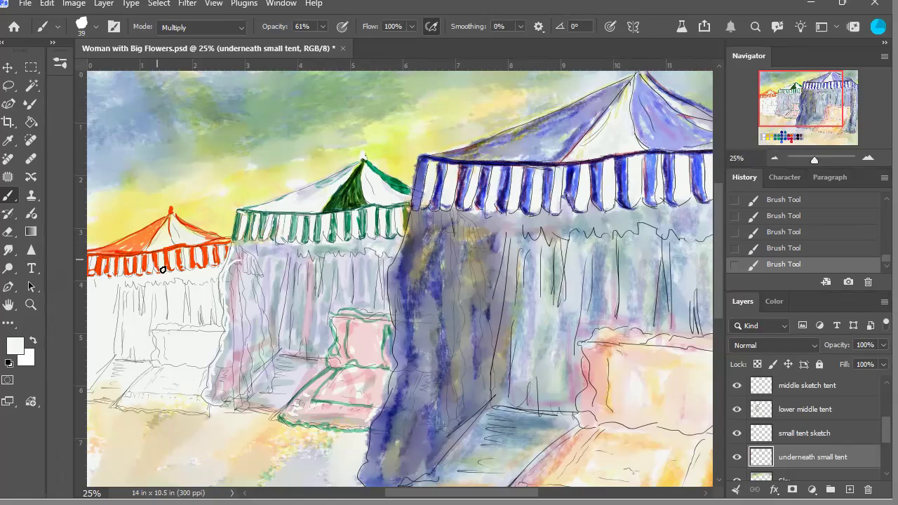
pyautogui.moveTo(328, 28); pyautogui.dragTo(376, 49)
pyautogui.moveTo(779, 118)
pyautogui.mouseDown()
pyautogui.moveTo(792, 124)
pyautogui.moveTo(780, 120)
pyautogui.mouseUp()
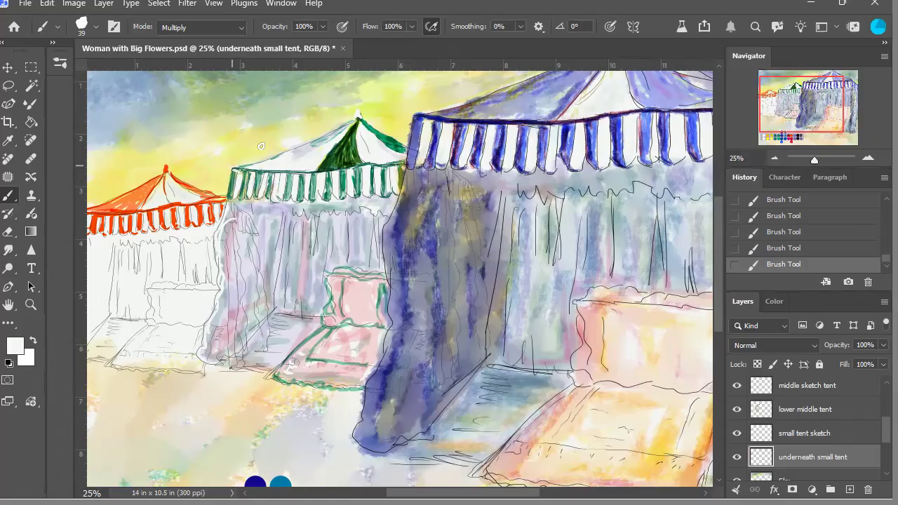
# Step: Paint the small tent's back and side curtains light orange with the textured size 315 brush in Normal mode at 100% opacity
pyautogui.moveTo(791, 127); pyautogui.dragTo(789, 135)
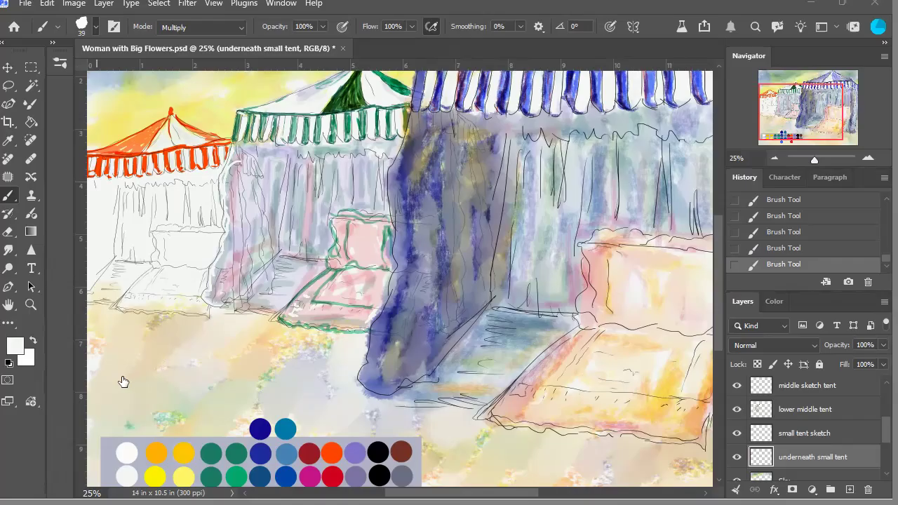
pyautogui.press('.')
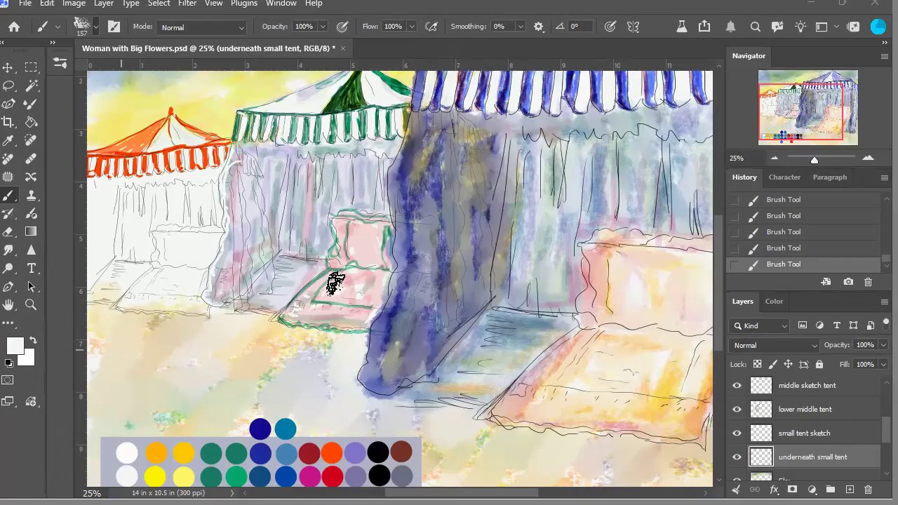
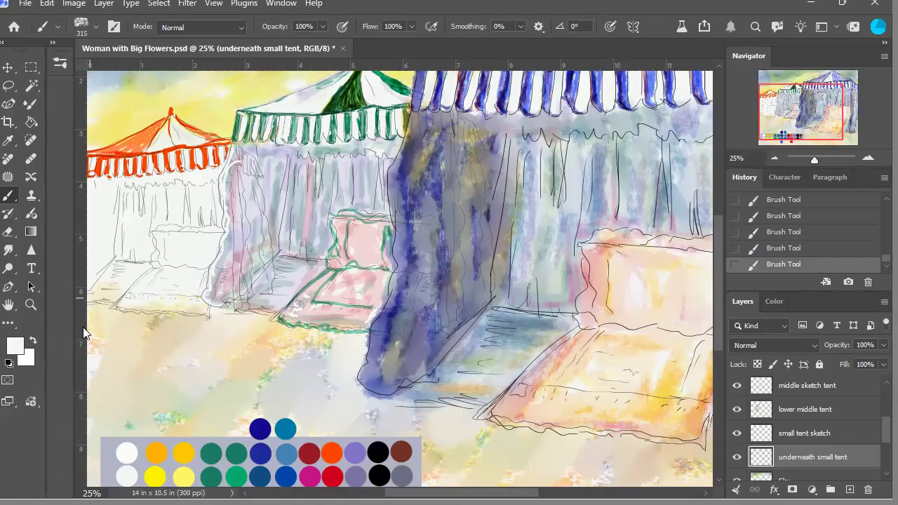
pyautogui.press('i')
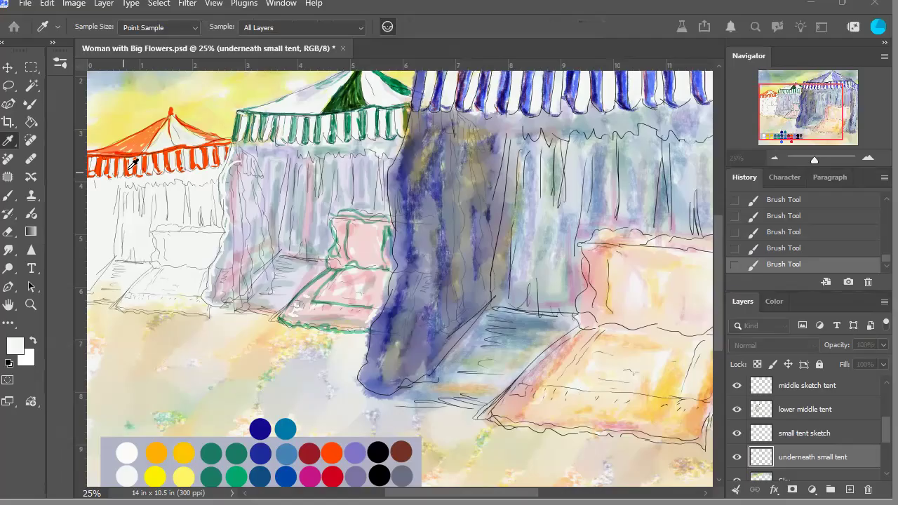
pyautogui.click(677, 251)
pyautogui.press('b')
pyautogui.moveTo(140, 235)
pyautogui.mouseDown()
pyautogui.moveTo(129, 200)
pyautogui.moveTo(129, 258)
pyautogui.moveTo(143, 262)
pyautogui.moveTo(146, 217)
pyautogui.moveTo(134, 192)
pyautogui.moveTo(146, 191)
pyautogui.moveTo(195, 206)
pyautogui.moveTo(202, 200)
pyautogui.moveTo(223, 226)
pyautogui.moveTo(215, 183)
pyautogui.moveTo(200, 209)
pyautogui.moveTo(169, 208)
pyautogui.mouseUp()
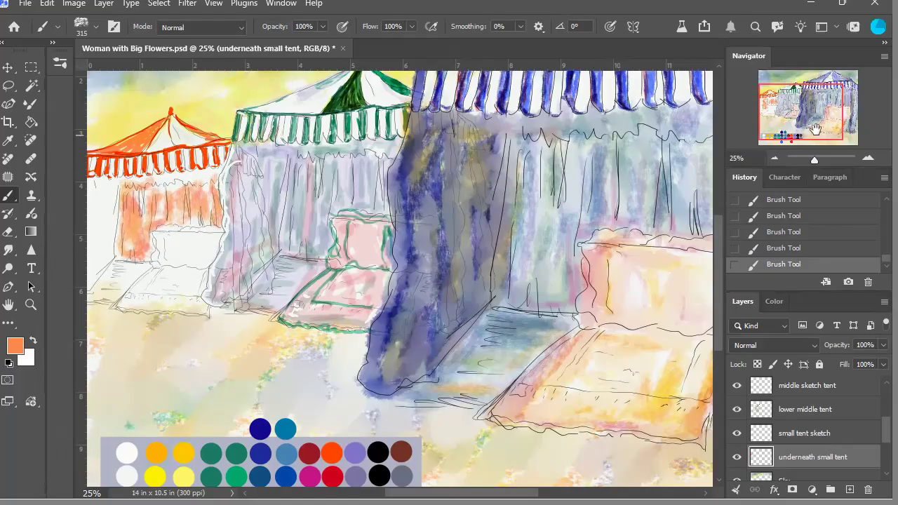
pyautogui.moveTo(805, 125); pyautogui.dragTo(806, 127)
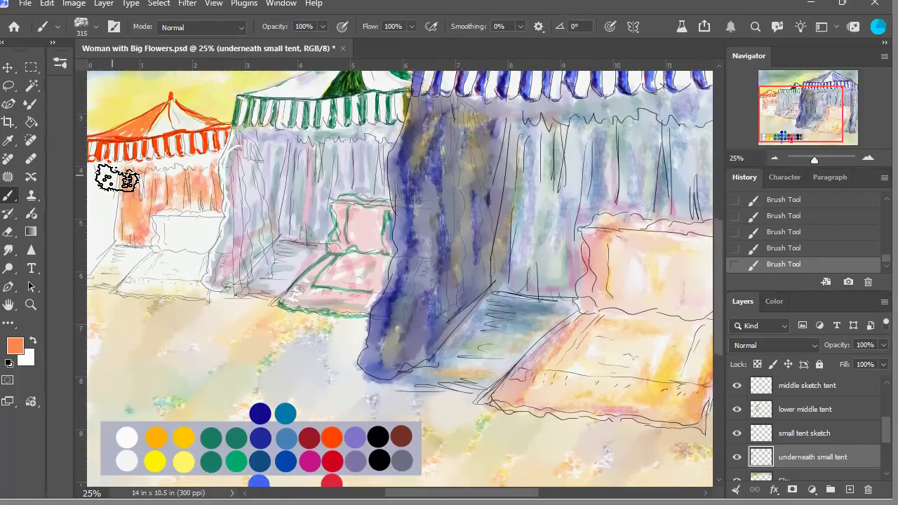
# Step: Revert the last full-opacity purple stroke and shade the small tent's curtains, cushion and rug in muted purple at 62% opacity
pyautogui.click(775, 159)
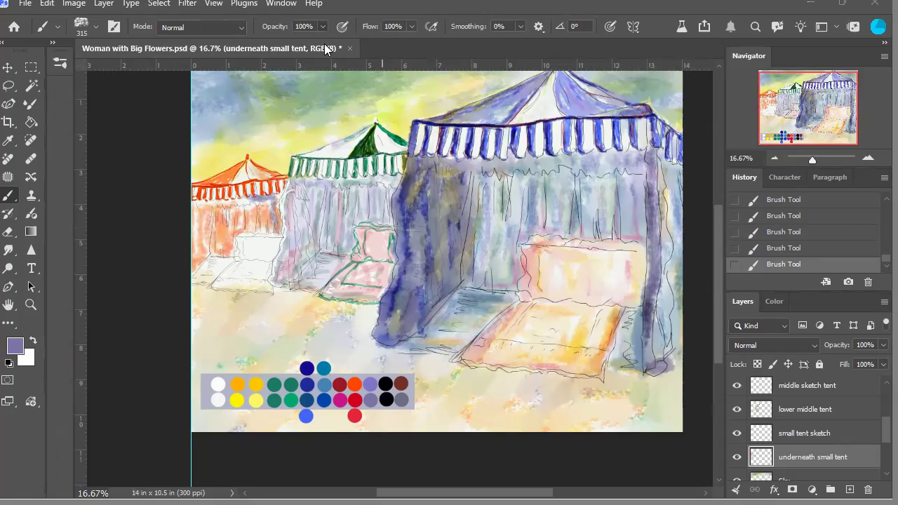
pyautogui.click(789, 256)
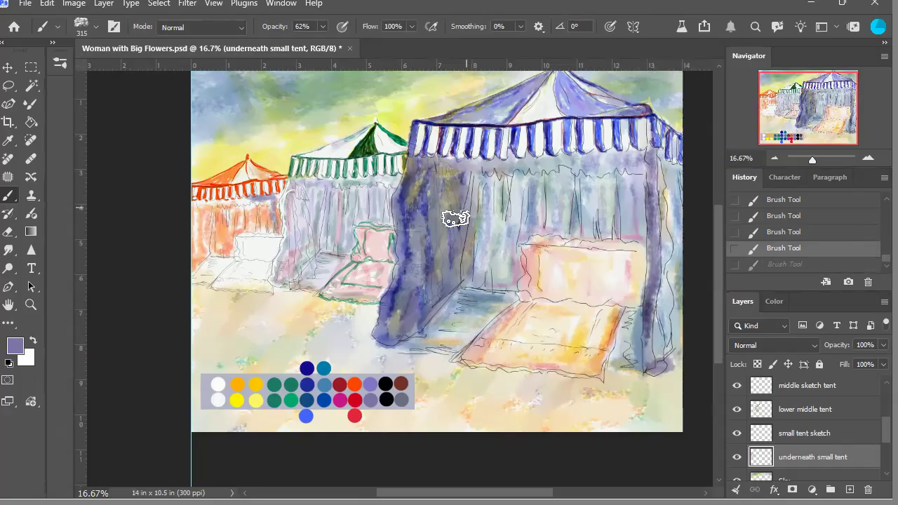
pyautogui.click(868, 159)
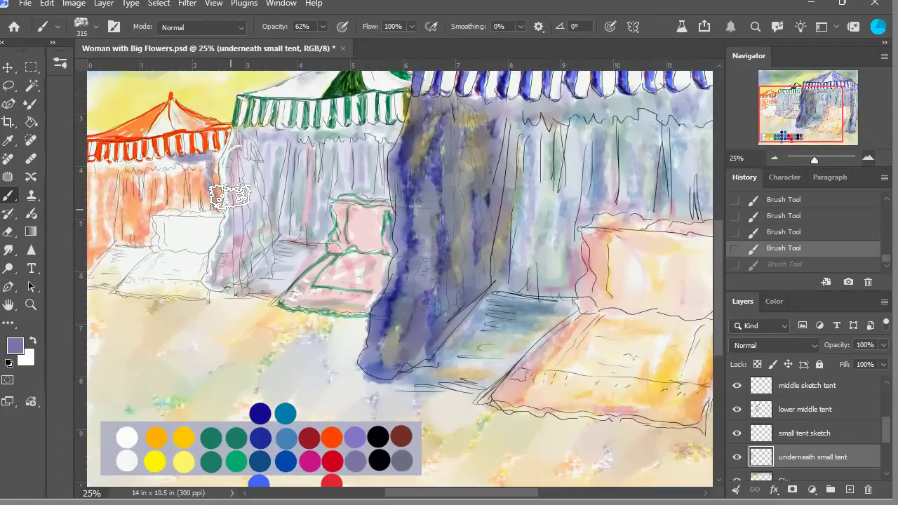
pyautogui.moveTo(223, 195); pyautogui.dragTo(210, 184)
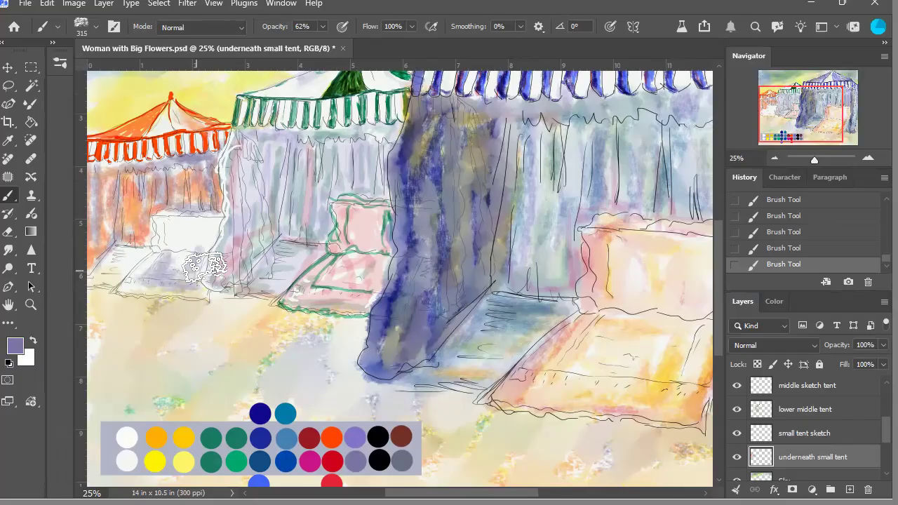
pyautogui.moveTo(147, 289)
pyautogui.mouseDown()
pyautogui.moveTo(143, 279)
pyautogui.moveTo(141, 291)
pyautogui.mouseUp()
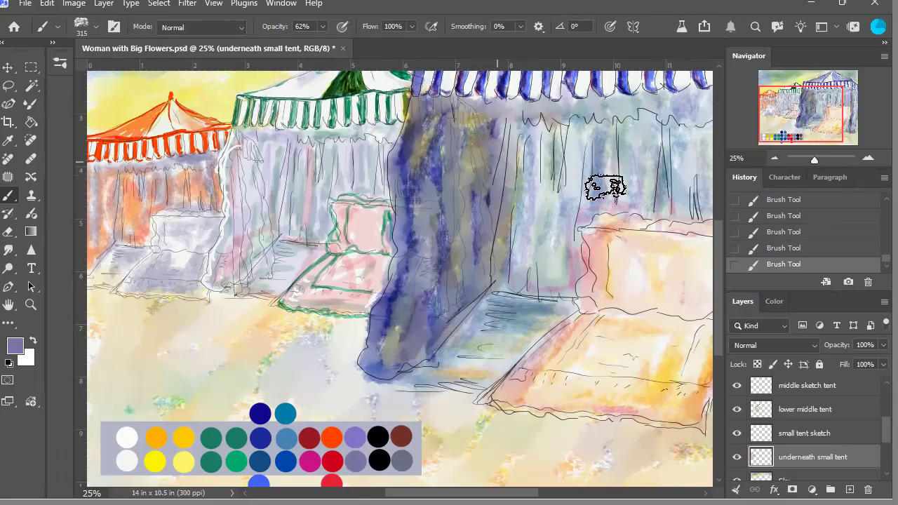
# Step: Sample yellow from the sky and glaze it over the small tent's roof, valance, curtains and floor
pyautogui.click(774, 158)
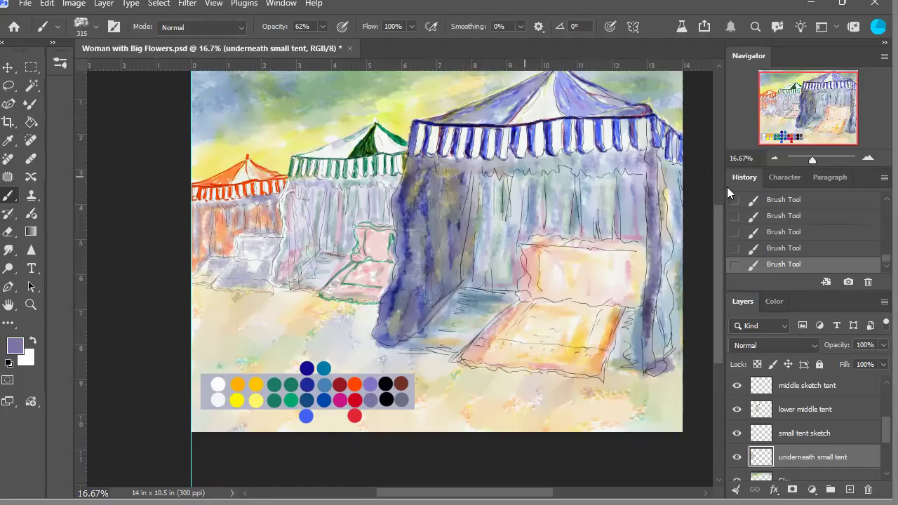
pyautogui.click(868, 158)
pyautogui.moveTo(815, 132); pyautogui.dragTo(814, 122)
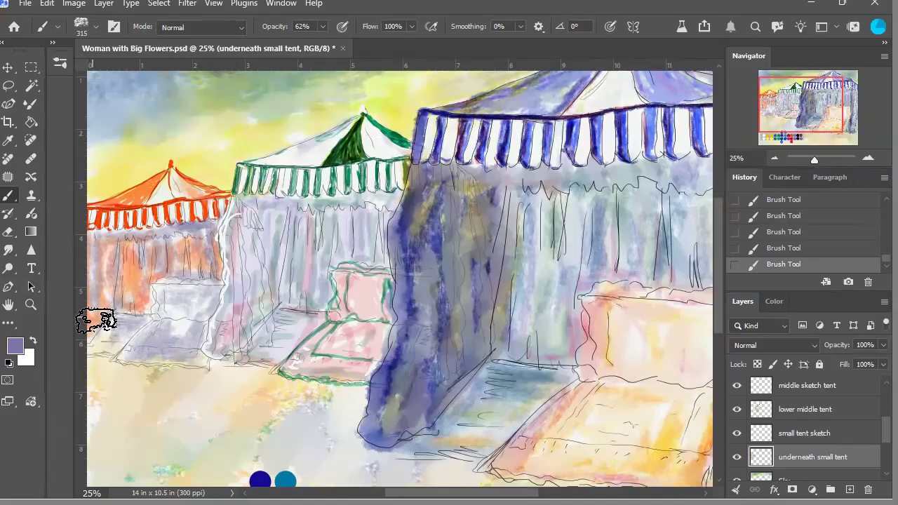
pyautogui.keyDown('alt'); pyautogui.click(117, 183); pyautogui.keyUp('alt')
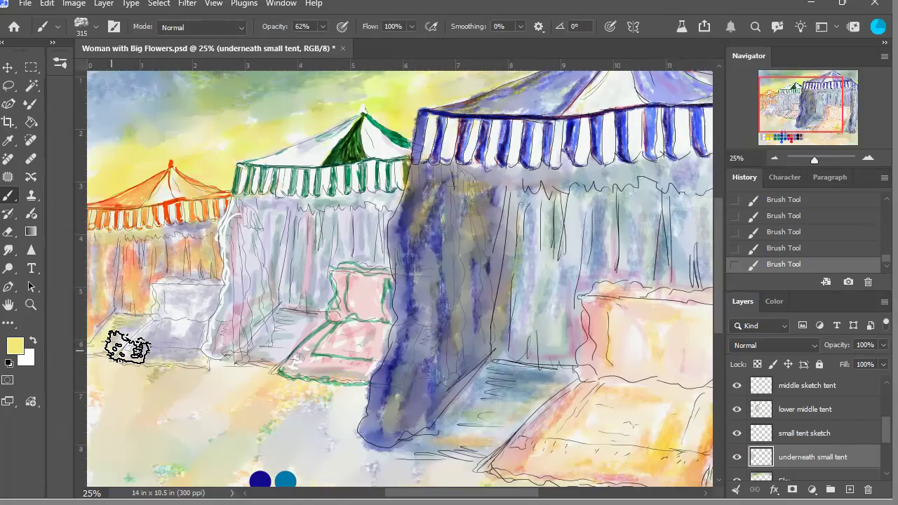
pyautogui.click(781, 158)
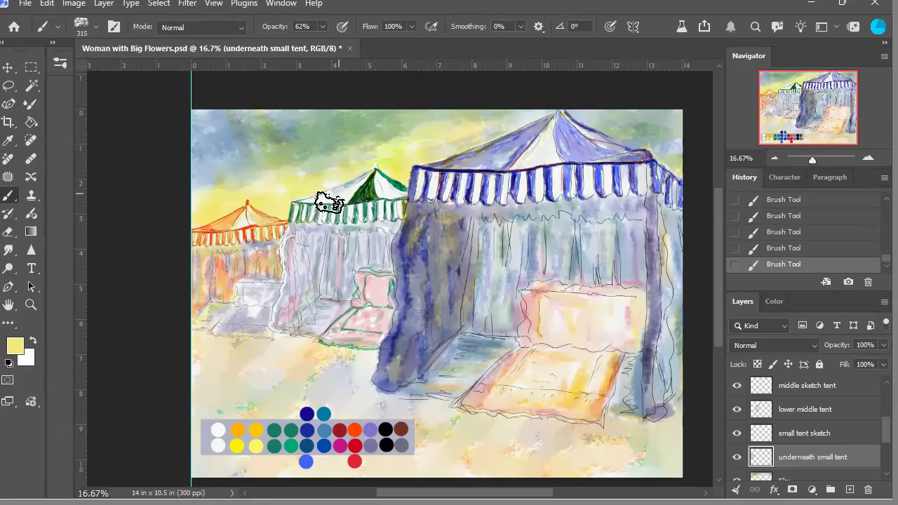
# Step: Select the "lower middle tent" layer and brush yellow streaks onto the middle tent's curtains
pyautogui.click(870, 160)
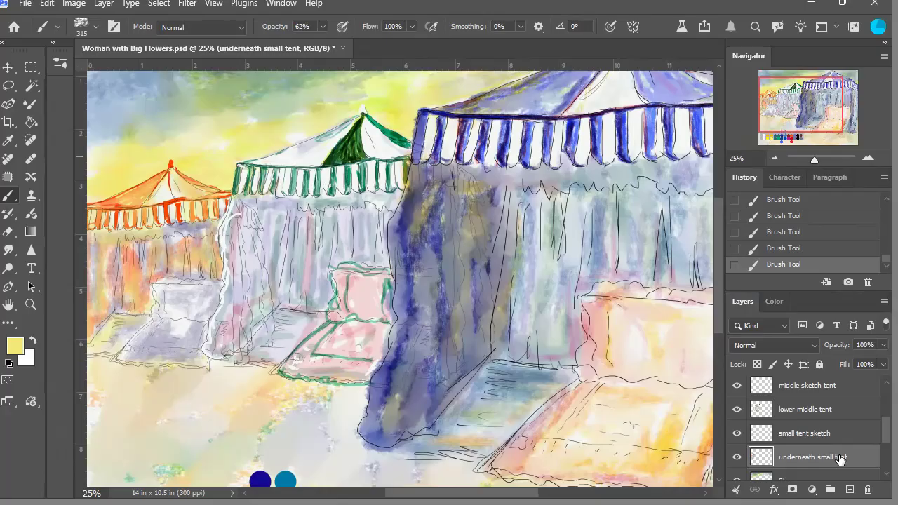
pyautogui.click(814, 412)
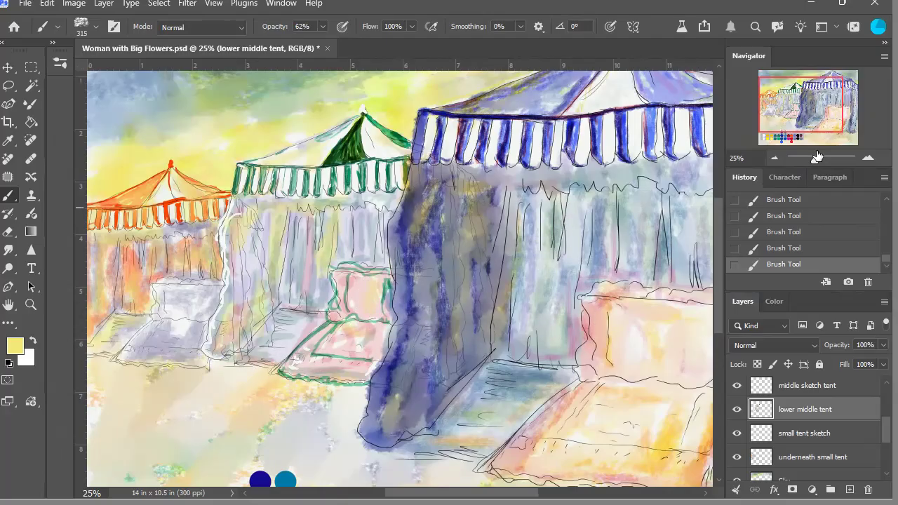
pyautogui.click(777, 162)
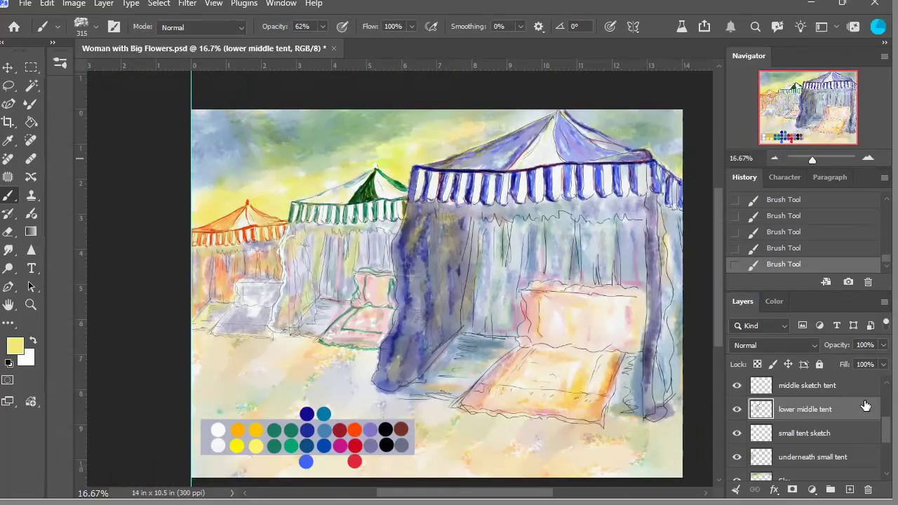
# Step: On the "big tent color" layer, brush yellow over the large tent's left roof panel and left curtain, reverting the last stroke
pyautogui.scroll(2, 877, 424)
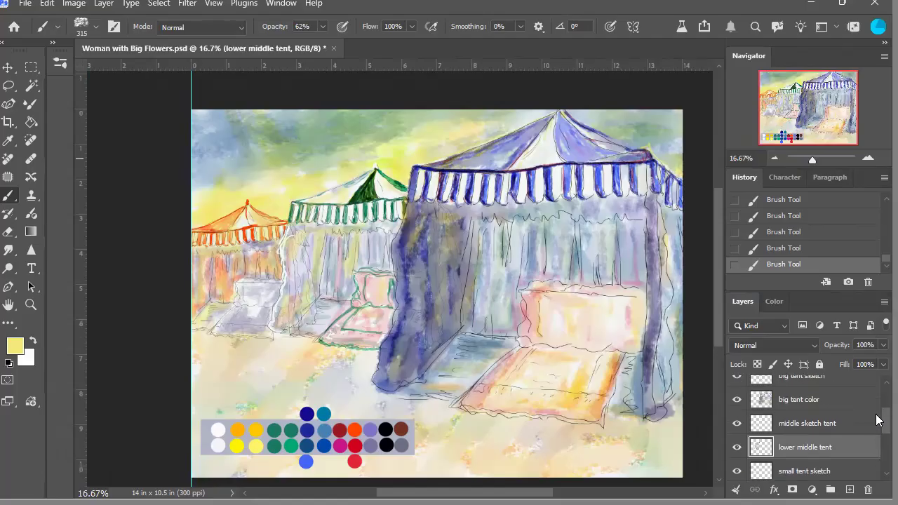
pyautogui.click(862, 401)
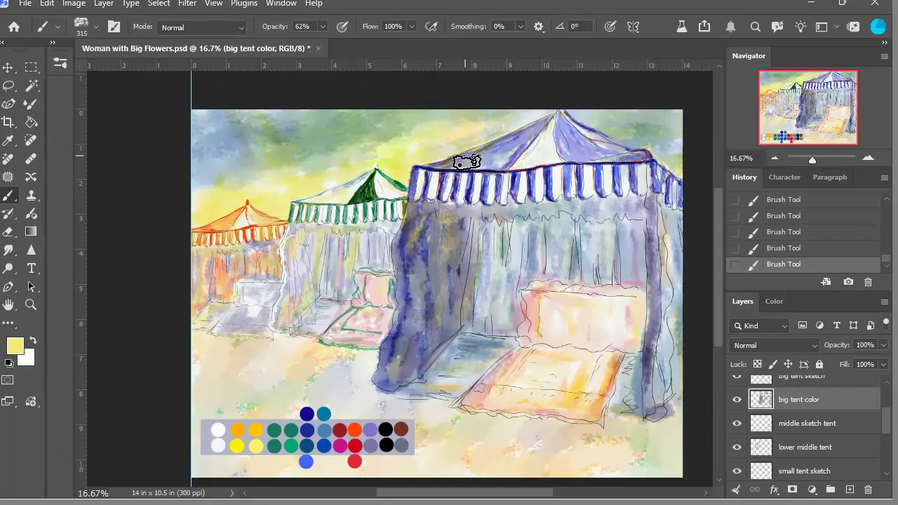
pyautogui.moveTo(442, 173); pyautogui.dragTo(499, 151)
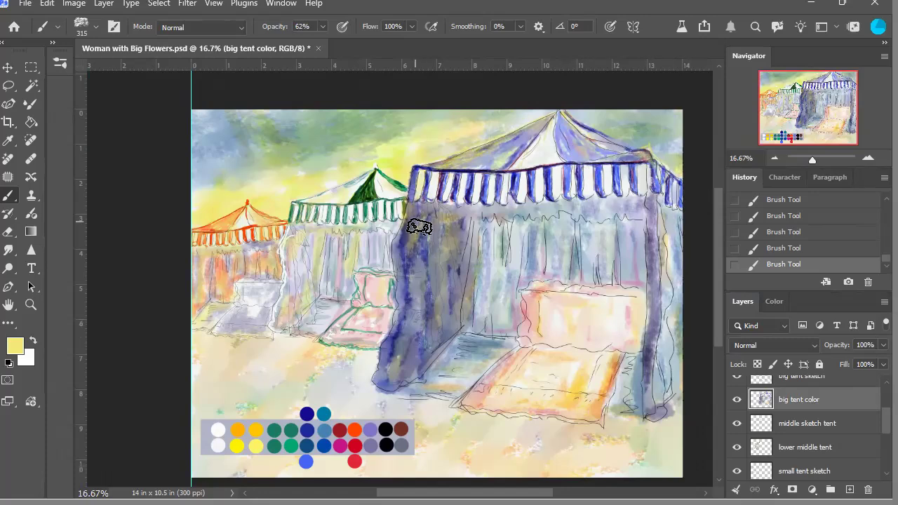
pyautogui.moveTo(416, 229); pyautogui.dragTo(413, 289)
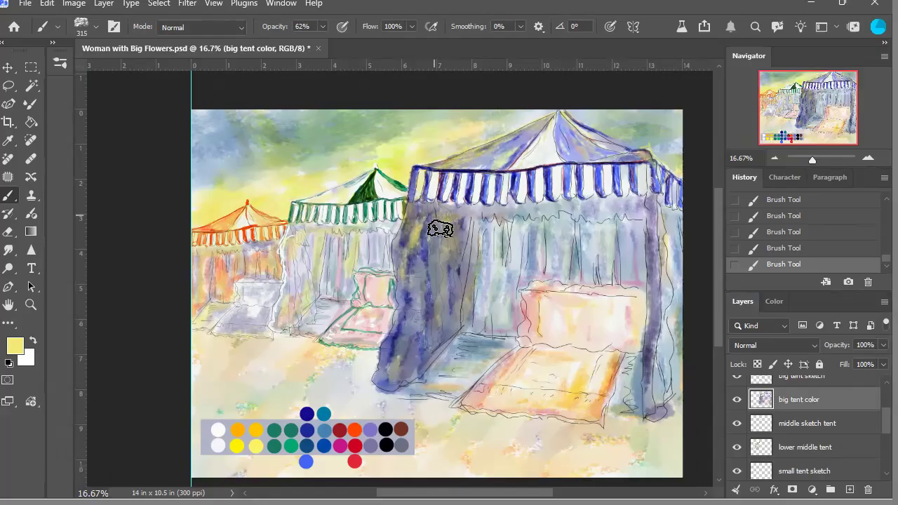
pyautogui.moveTo(450, 222)
pyautogui.mouseDown()
pyautogui.moveTo(437, 286)
pyautogui.moveTo(408, 285)
pyautogui.moveTo(413, 317)
pyautogui.mouseUp()
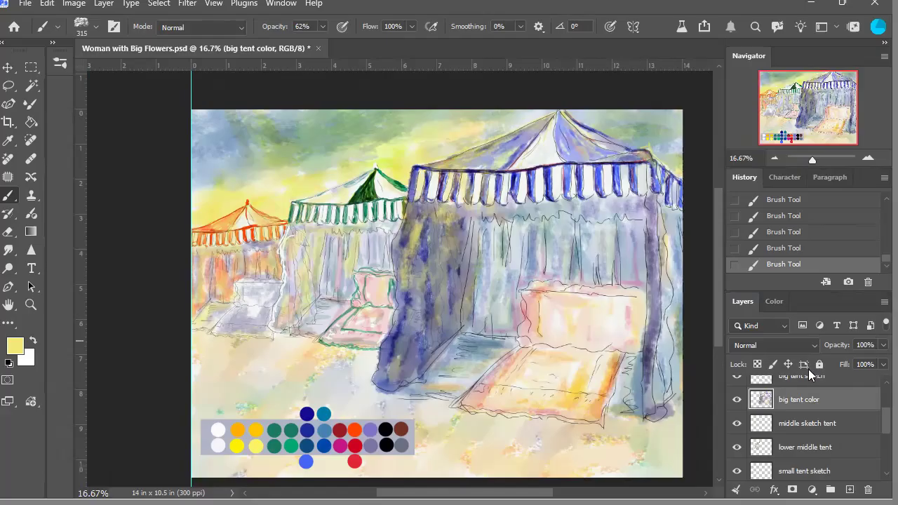
pyautogui.click(786, 250)
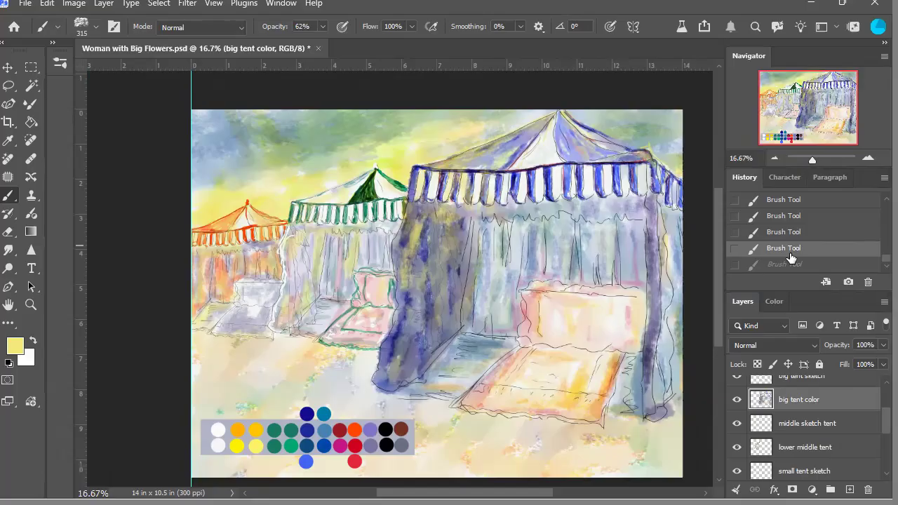
# Step: Hide the Sky layer and show it again to compare the painted tents with and without the background
pyautogui.click(775, 159)
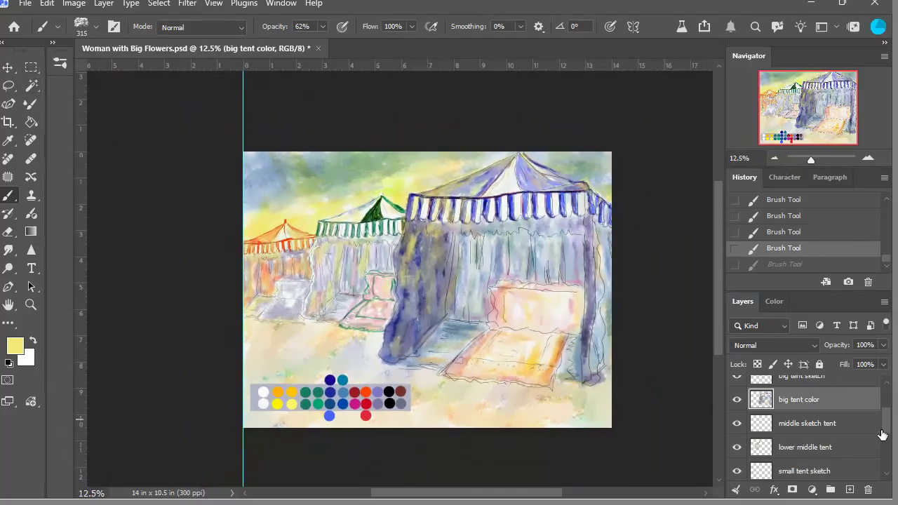
pyautogui.scroll(-4, 876, 429)
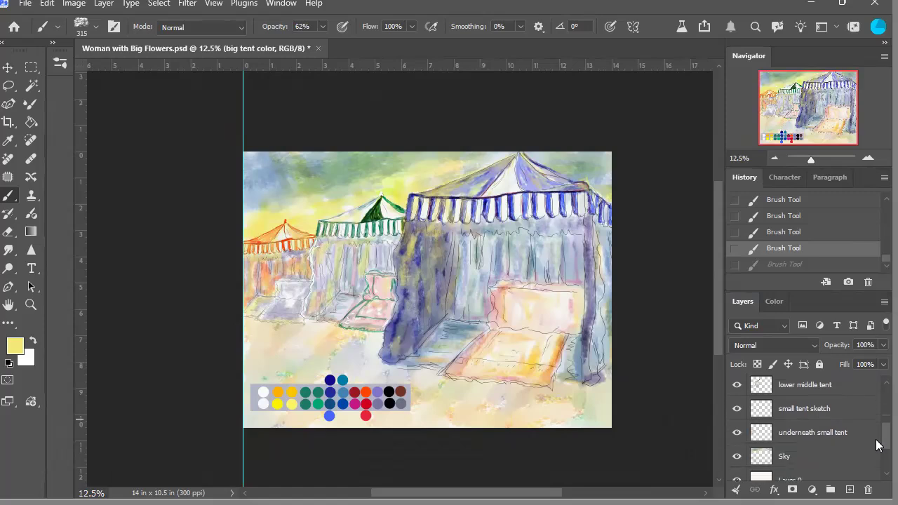
pyautogui.scroll(-1, 876, 449)
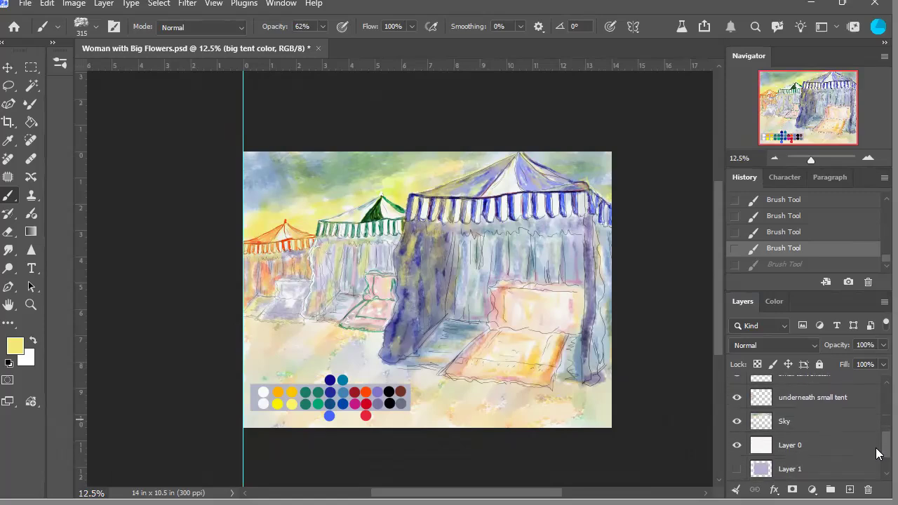
pyautogui.click(736, 419)
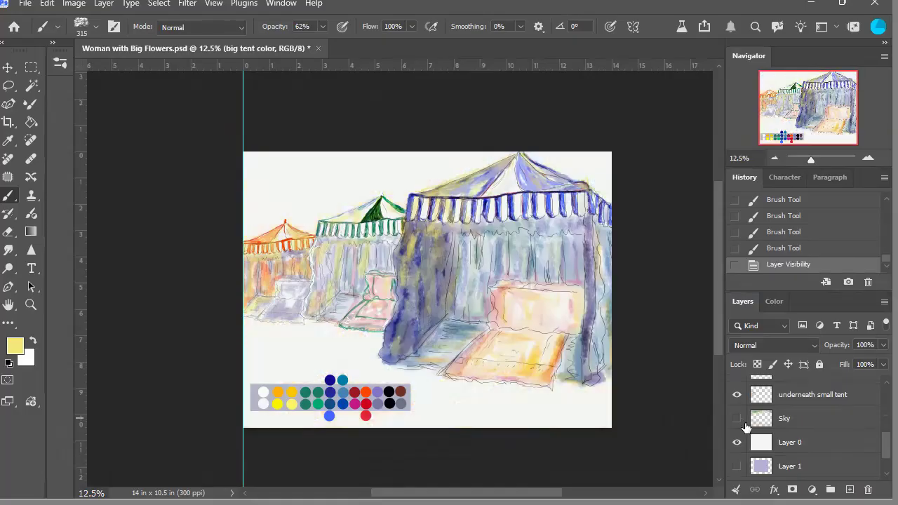
pyautogui.click(739, 421)
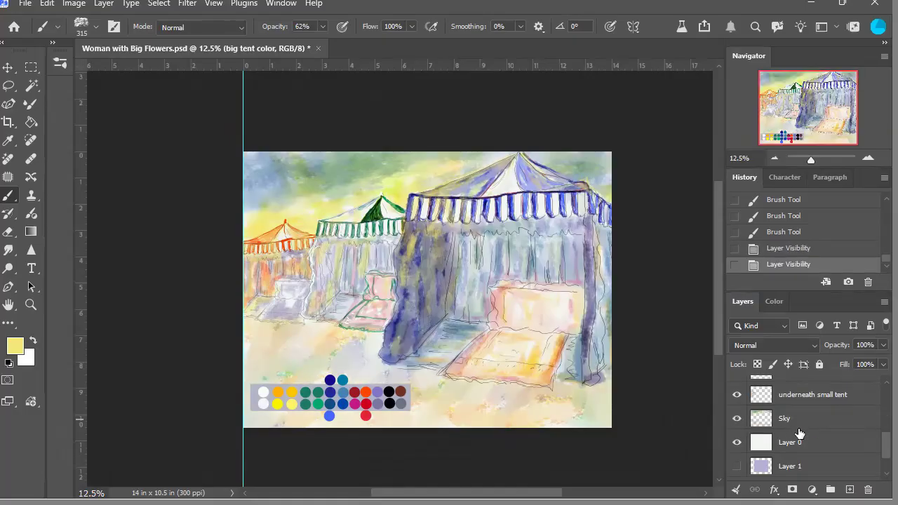
# Step: Create a new layer directly above Layer 0 and name it Walkway
pyautogui.click(808, 453)
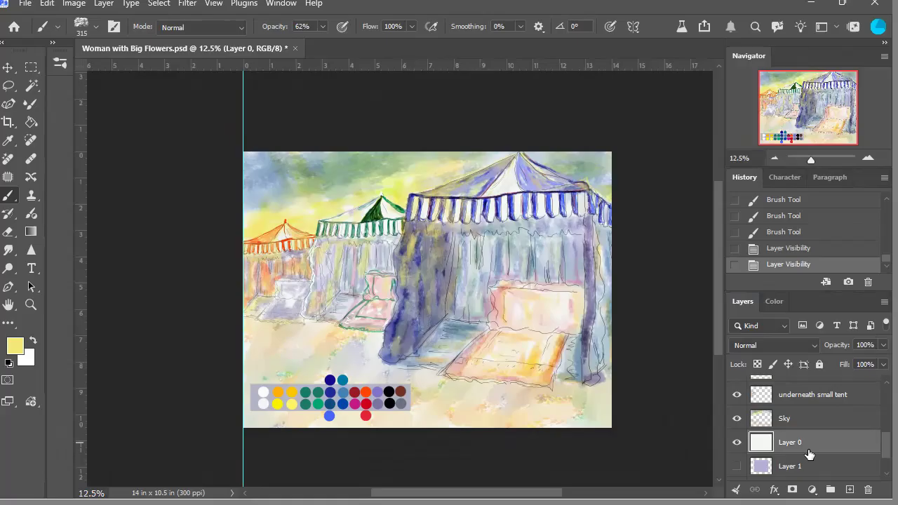
pyautogui.click(851, 489)
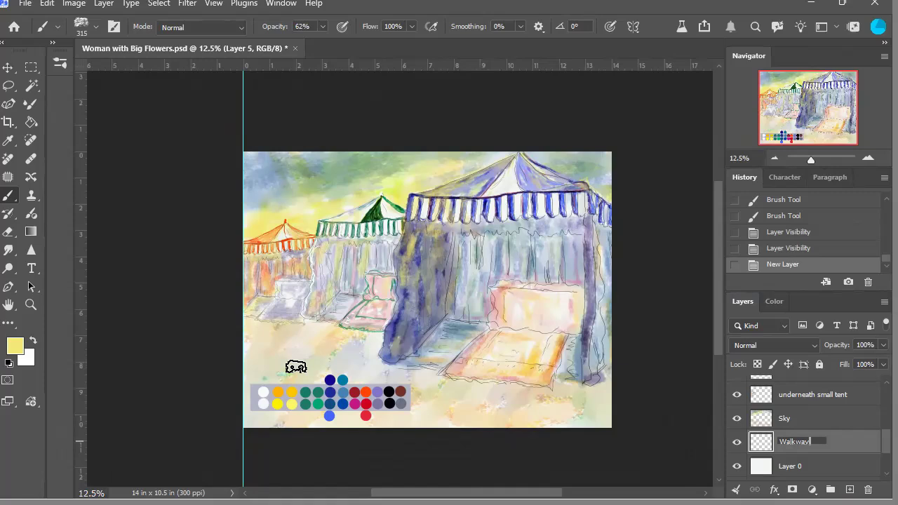
pyautogui.click(869, 160)
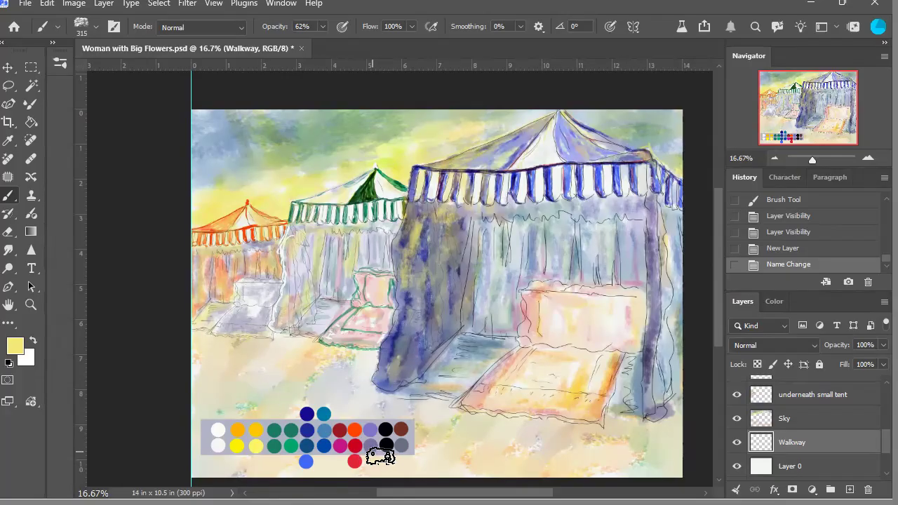
# Step: Sample red from the color swatches, set the brush opacity to 28%, and streak red over the ground below the small and middle tents
pyautogui.keyDown('alt'); pyautogui.click(331, 433); pyautogui.keyUp('alt')
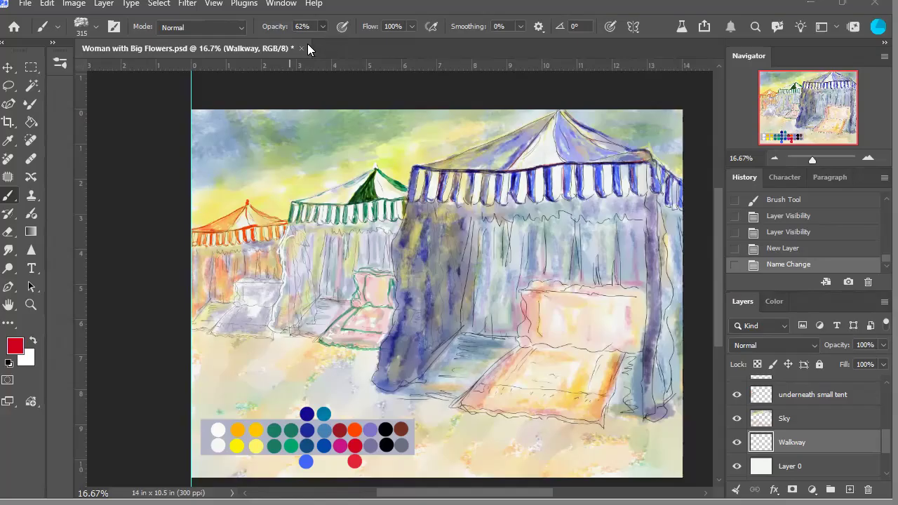
pyautogui.moveTo(217, 353); pyautogui.dragTo(206, 349)
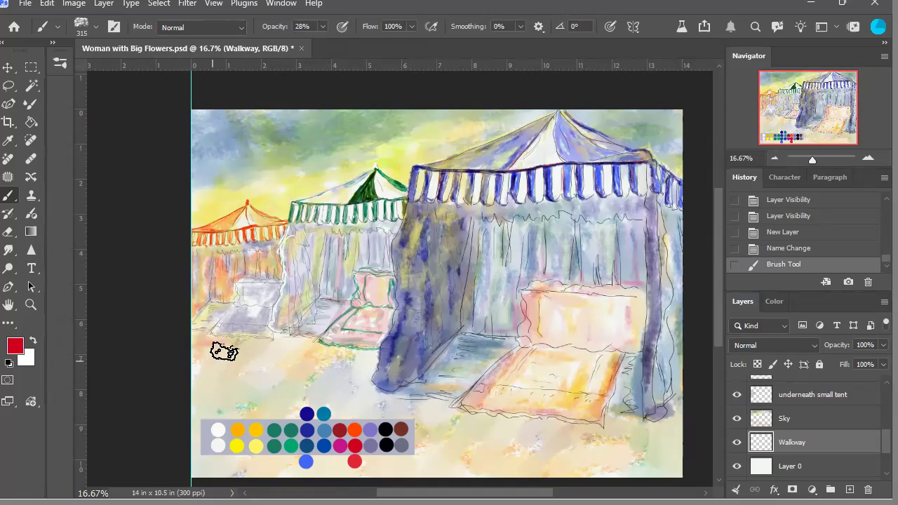
pyautogui.moveTo(220, 363); pyautogui.dragTo(251, 349)
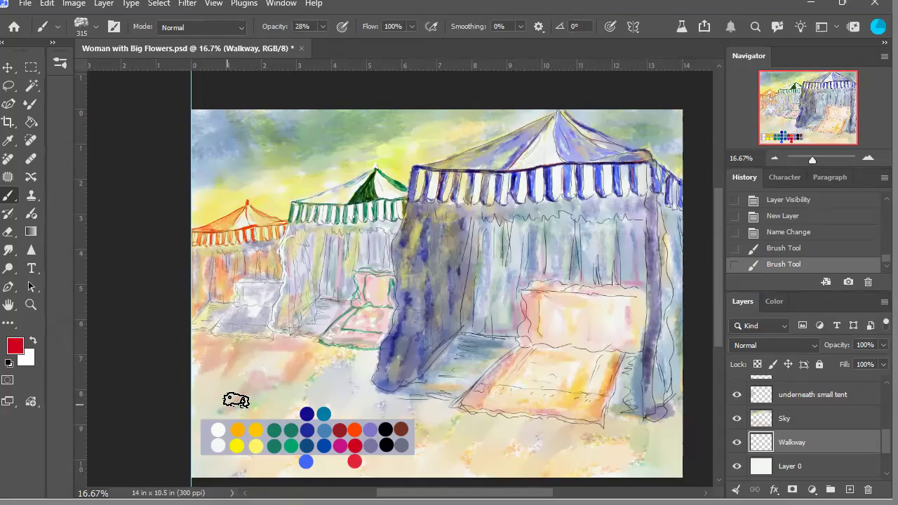
pyautogui.moveTo(344, 367)
pyautogui.mouseDown()
pyautogui.moveTo(324, 360)
pyautogui.moveTo(371, 362)
pyautogui.mouseUp()
pyautogui.moveTo(362, 395); pyautogui.dragTo(376, 412)
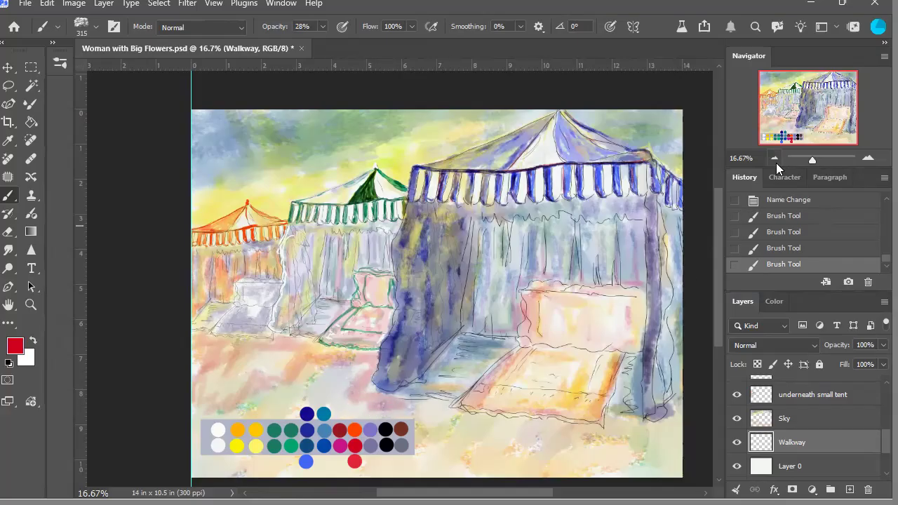
# Step: Hide the Color Swatches layer and brush more translucent red strokes across the walkway in front of the middle tent
pyautogui.click(775, 160)
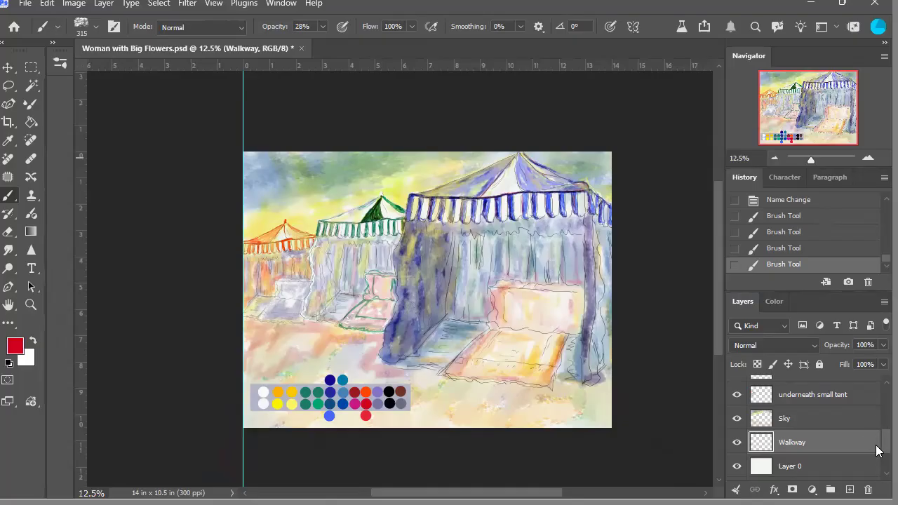
pyautogui.scroll(5, 876, 450)
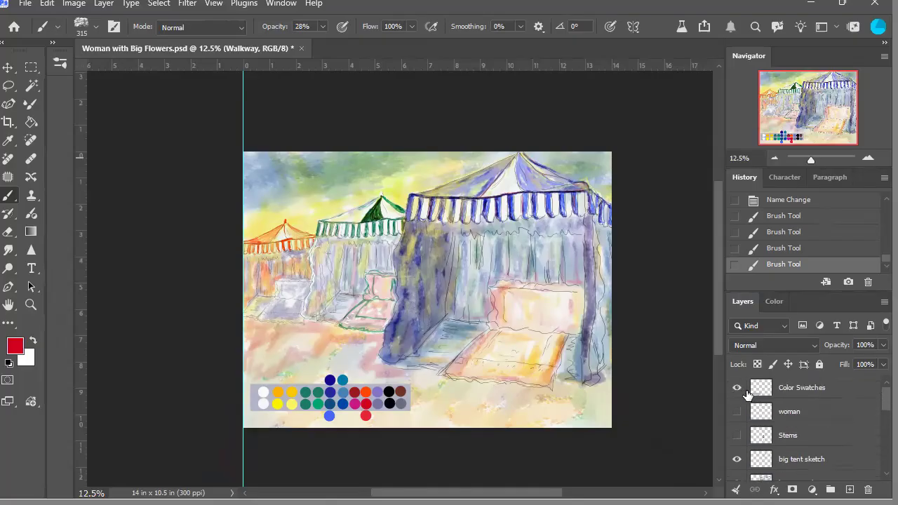
pyautogui.click(736, 388)
pyautogui.click(366, 362)
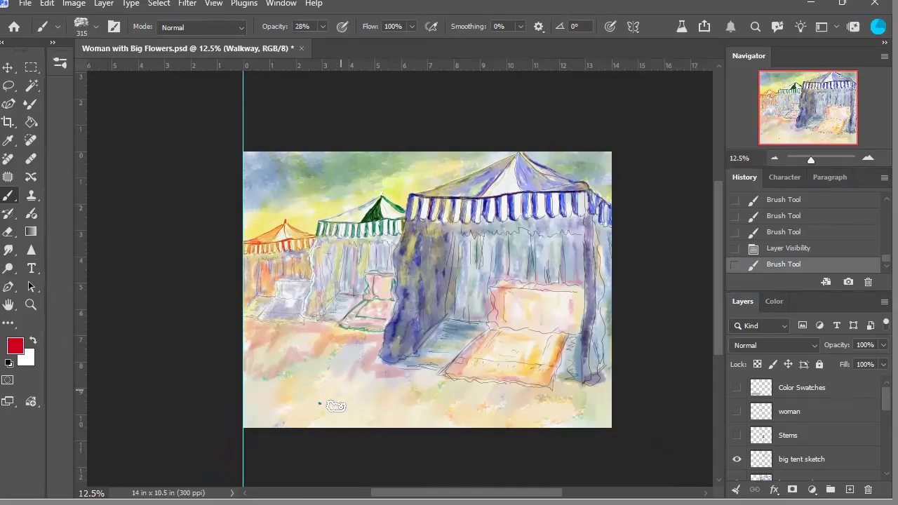
pyautogui.click(327, 370)
pyautogui.click(330, 360)
pyautogui.click(378, 326)
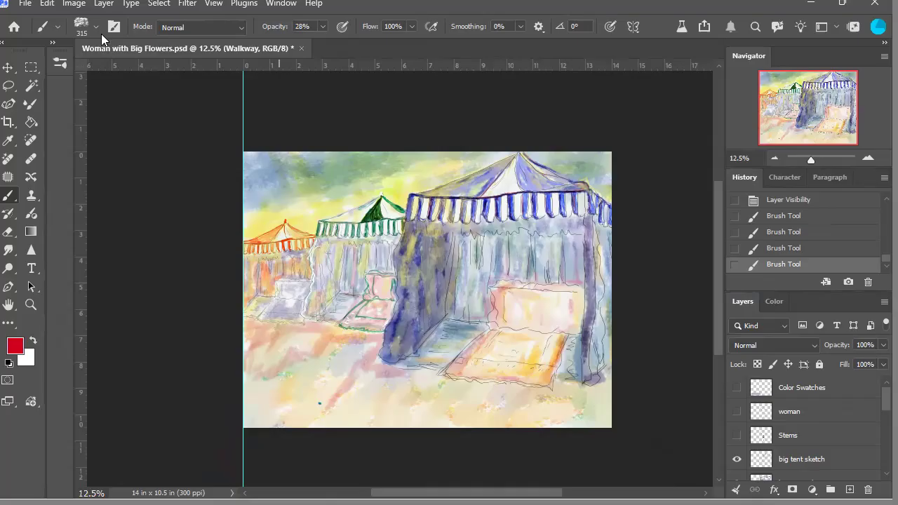
# Step: Enlarge the brush to 1457 px and sweep broad red washes over the foreground of the walkway
pyautogui.press(']')
pyautogui.press(']')
pyautogui.press(']')
pyautogui.press(']')
pyautogui.press(']')
pyautogui.press(']')
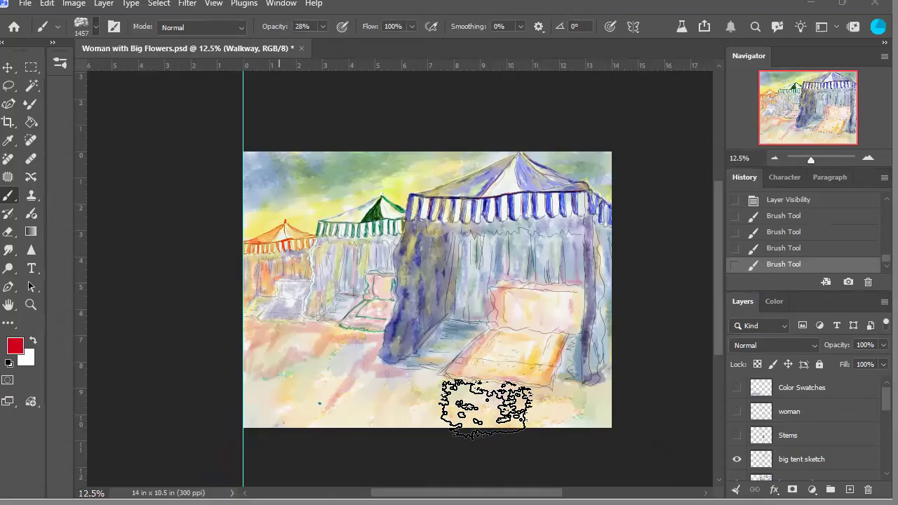
pyautogui.click(396, 418)
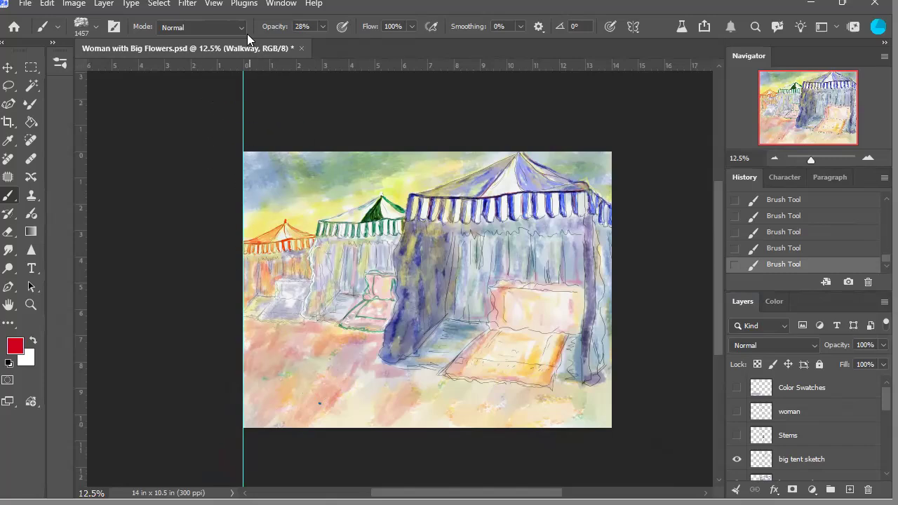
# Step: Set the brush mode to Multiply and glaze red over the tents, comparing and reverting the last stroke on the middle tent
pyautogui.hotkey('shift', 'alt', 'm')
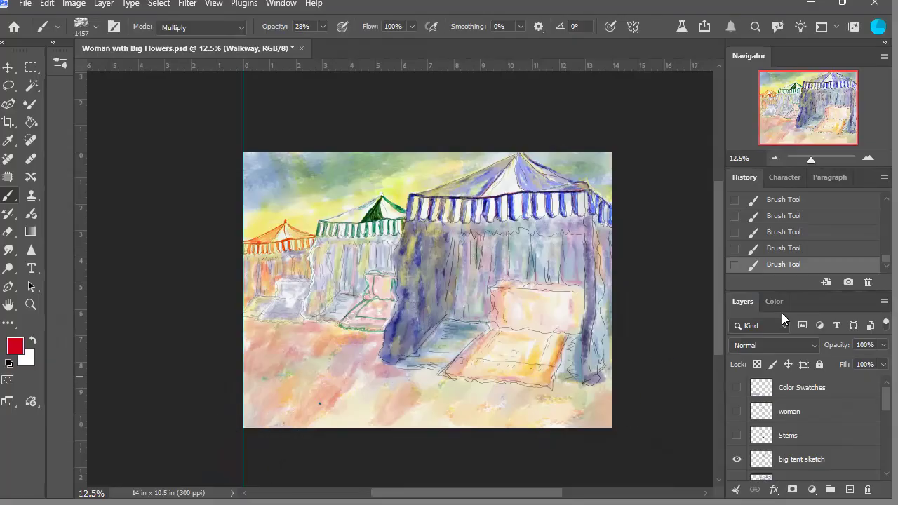
pyautogui.click(778, 247)
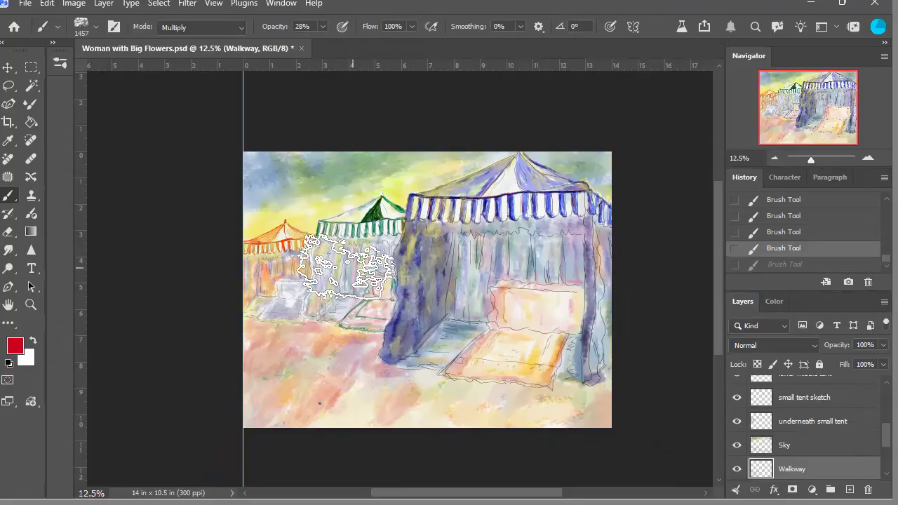
pyautogui.hotkey('ctrl', 'shift', 'z')
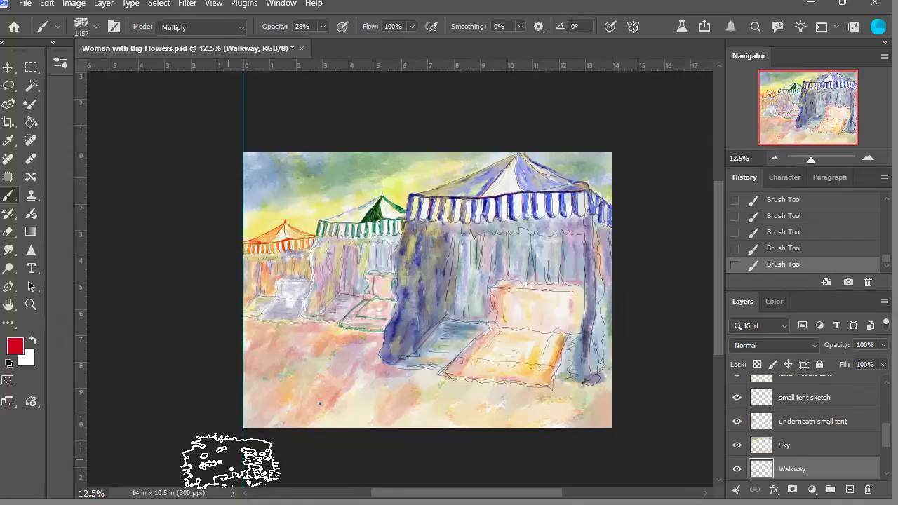
pyautogui.click(779, 252)
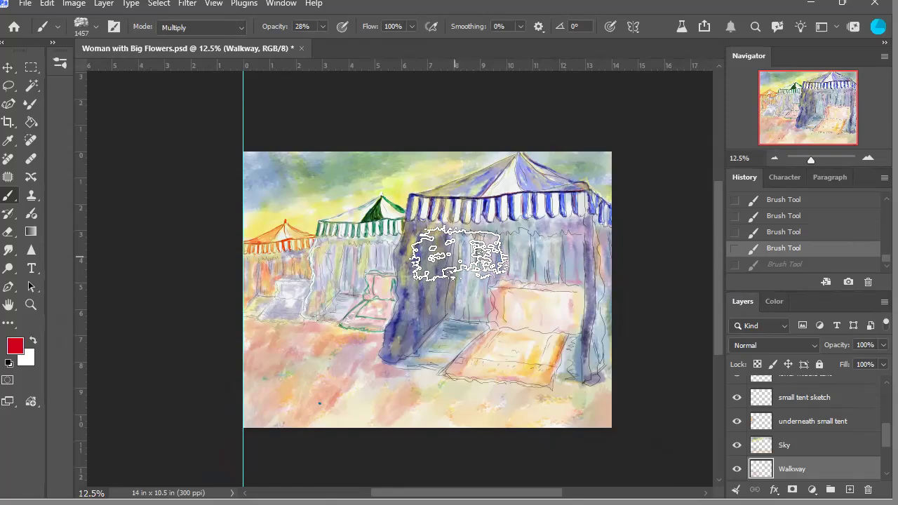
# Step: Sample black, set the brush opacity to 15%, and shade the walkway with wide Multiply strokes
pyautogui.keyDown('alt'); pyautogui.click(498, 209); pyautogui.keyUp('alt')
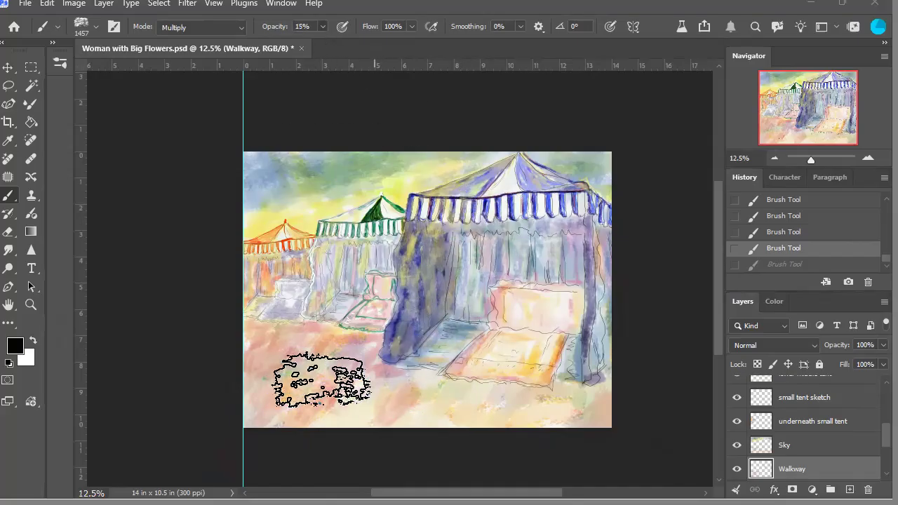
pyautogui.press('1')
pyautogui.press('5')
pyautogui.moveTo(332, 344)
pyautogui.mouseDown()
pyautogui.moveTo(281, 350)
pyautogui.moveTo(277, 375)
pyautogui.mouseUp()
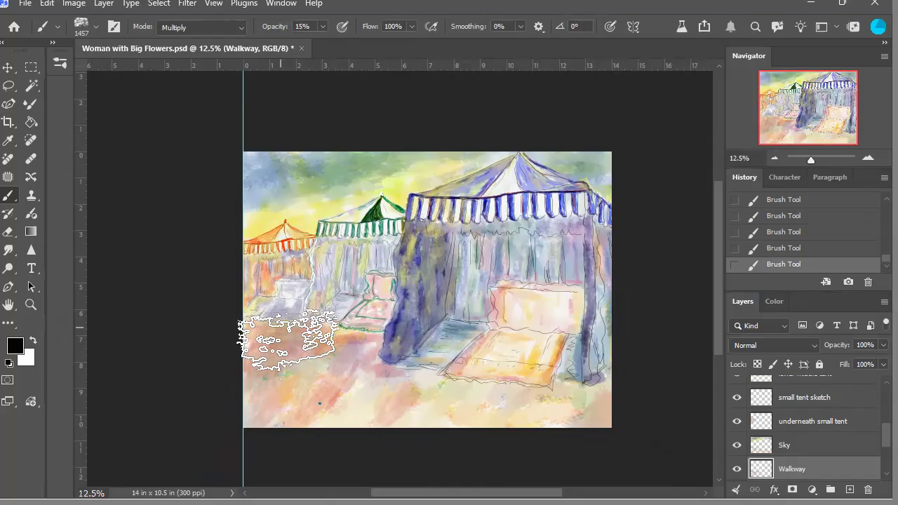
pyautogui.moveTo(274, 344)
pyautogui.mouseDown()
pyautogui.moveTo(234, 361)
pyautogui.moveTo(347, 361)
pyautogui.moveTo(365, 347)
pyautogui.moveTo(296, 404)
pyautogui.moveTo(252, 419)
pyautogui.moveTo(269, 413)
pyautogui.moveTo(280, 343)
pyautogui.moveTo(293, 341)
pyautogui.moveTo(507, 349)
pyautogui.moveTo(508, 368)
pyautogui.moveTo(370, 361)
pyautogui.moveTo(445, 403)
pyautogui.moveTo(302, 364)
pyautogui.moveTo(286, 372)
pyautogui.moveTo(307, 354)
pyautogui.moveTo(337, 350)
pyautogui.moveTo(275, 419)
pyautogui.moveTo(414, 383)
pyautogui.moveTo(406, 375)
pyautogui.moveTo(456, 407)
pyautogui.moveTo(551, 381)
pyautogui.moveTo(561, 415)
pyautogui.moveTo(605, 417)
pyautogui.moveTo(400, 403)
pyautogui.moveTo(317, 411)
pyautogui.moveTo(435, 426)
pyautogui.moveTo(490, 411)
pyautogui.mouseUp()
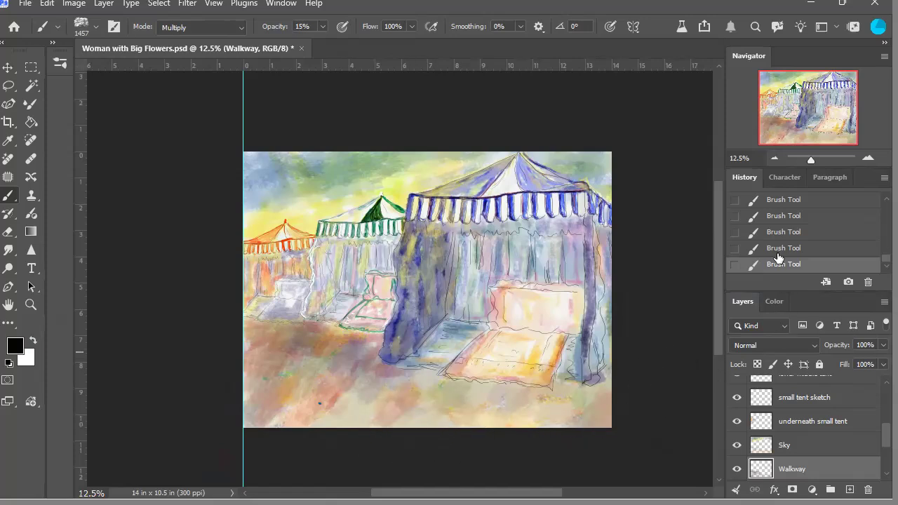
# Step: Compare the walkway with and without the latest black shading, restore it, and revert only the last stroke
pyautogui.hotkey('ctrl', 'z')
pyautogui.hotkey('ctrl', 'z')
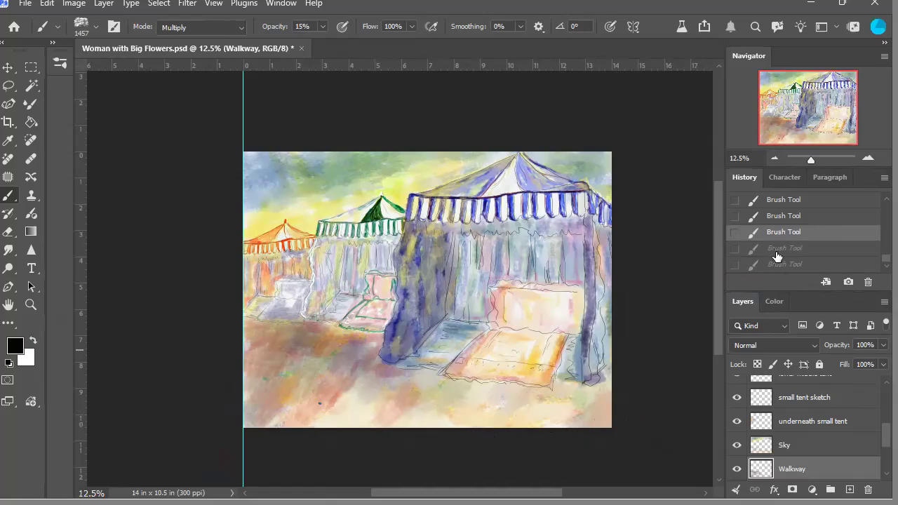
pyautogui.hotkey('ctrl', 'shift', 'z')
pyautogui.hotkey('ctrl', 'shift', 'z')
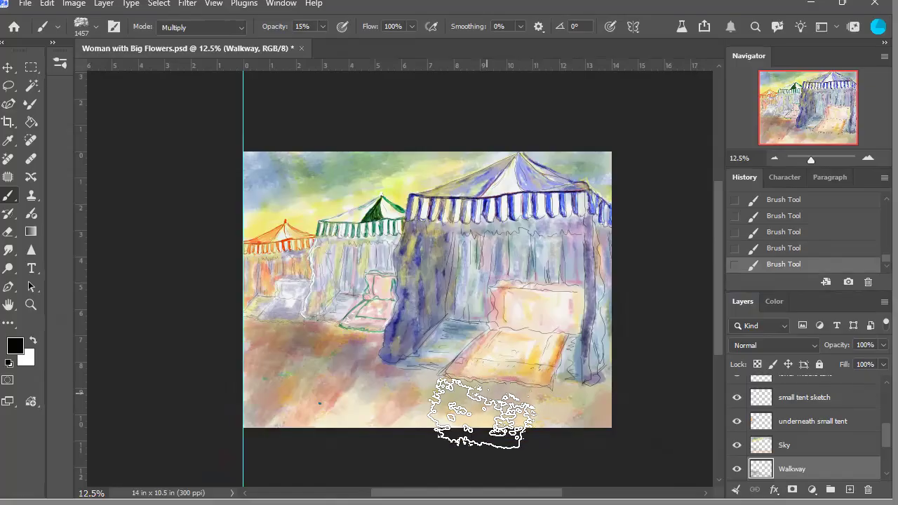
pyautogui.click(798, 251)
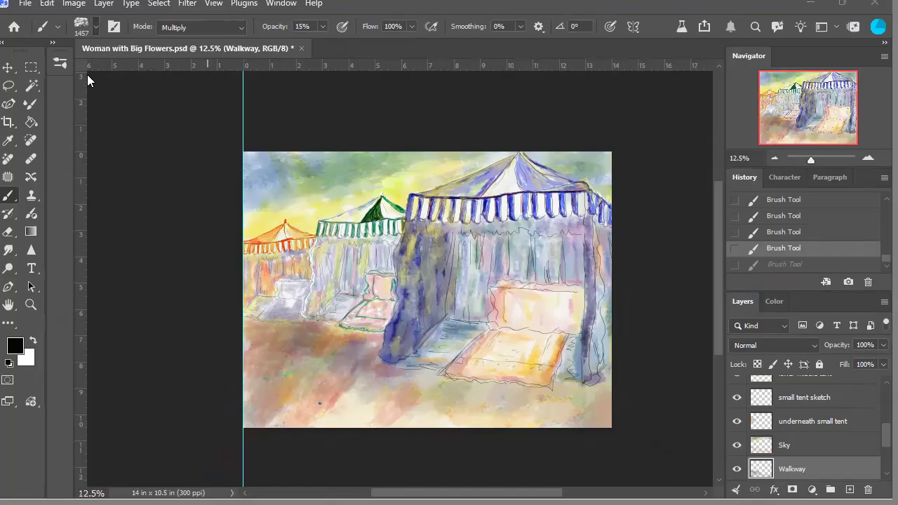
# Step: Reduce the brush to 99 px, raise its opacity to 86%, and paint black ground shadows along the small tent's base
pyautogui.press('[')
pyautogui.press(']')
pyautogui.press(']')
pyautogui.press(']')
pyautogui.click(868, 158)
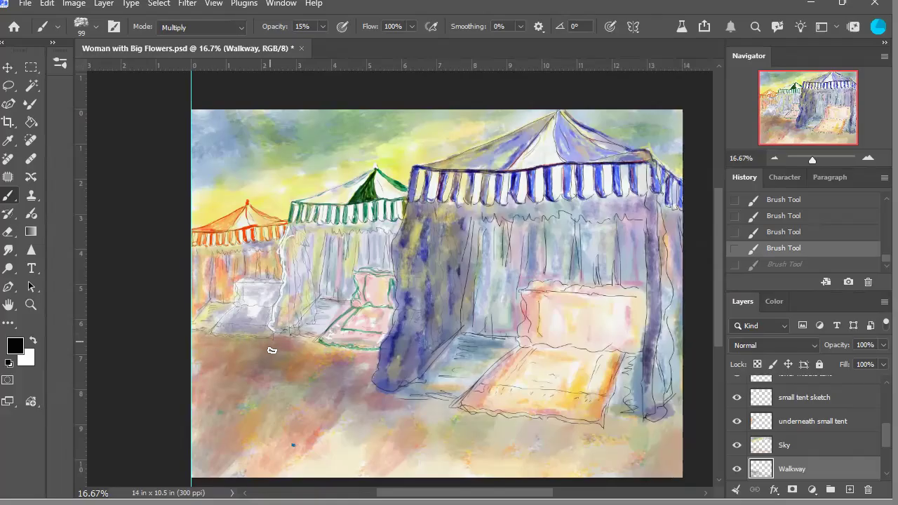
pyautogui.hotkey('ctrl', 'shift', 'z')
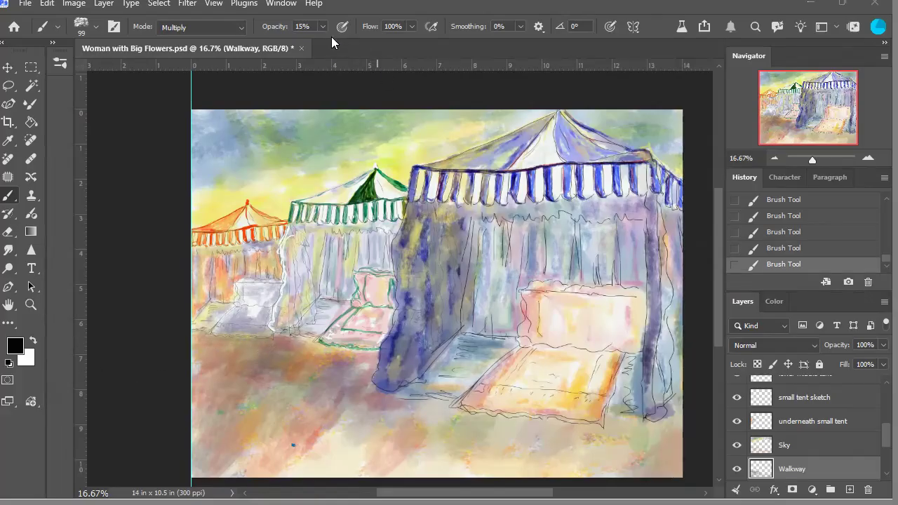
pyautogui.press('8')
pyautogui.press('6')
pyautogui.moveTo(201, 339); pyautogui.dragTo(218, 343)
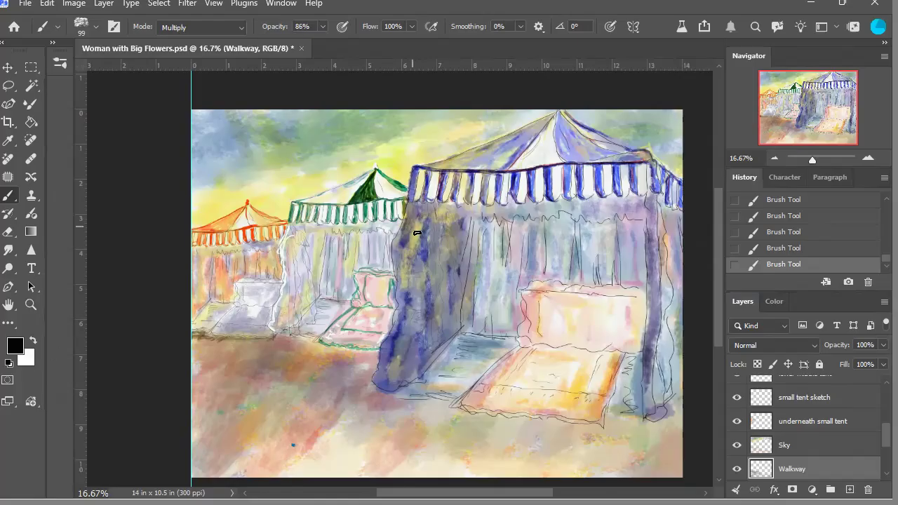
# Step: Sample blue-violet from the large tent's dark curtain and brush shadows along its base and rug, plus accents on the smaller tents
pyautogui.keyDown('alt'); pyautogui.click(433, 255); pyautogui.keyUp('alt')
pyautogui.keyDown('alt'); pyautogui.click(422, 270); pyautogui.keyUp('alt')
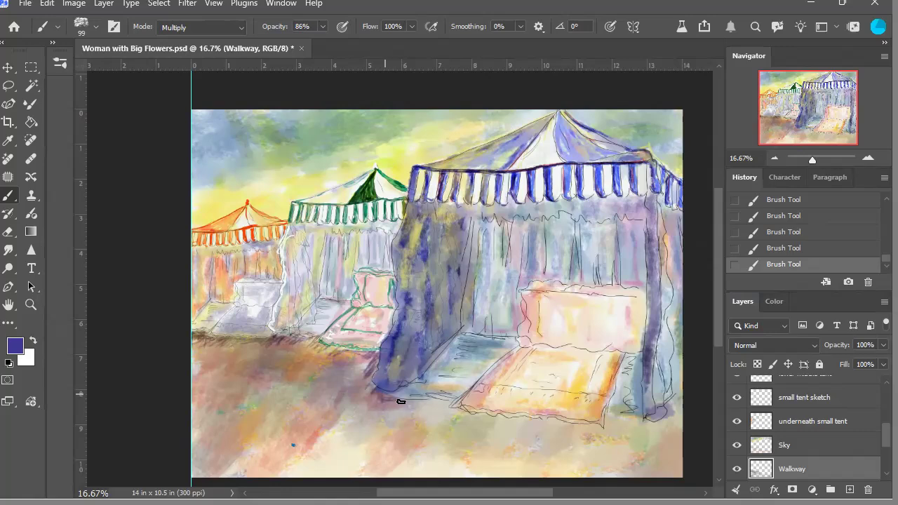
pyautogui.moveTo(418, 408); pyautogui.dragTo(452, 413)
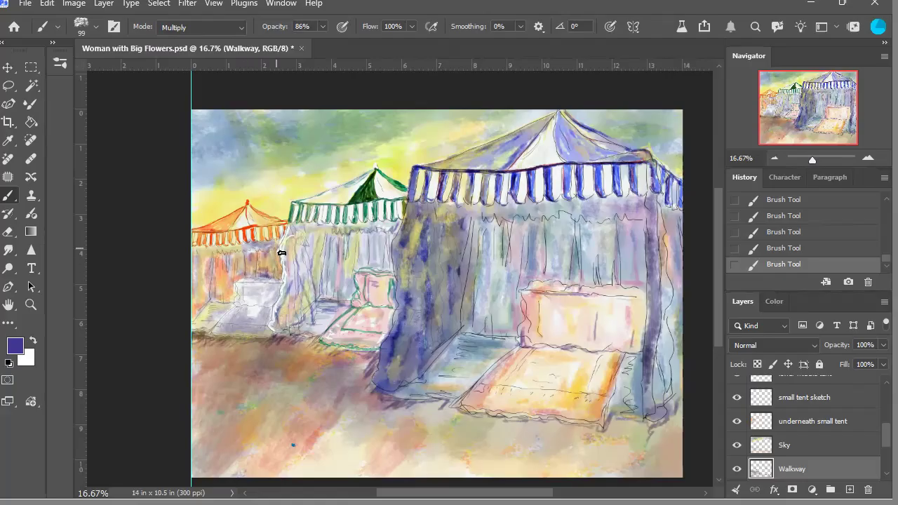
pyautogui.moveTo(228, 267); pyautogui.dragTo(229, 298)
# Step: Remove the vertical guide at the canvas's left edge with the Move tool
pyautogui.click(8, 67)
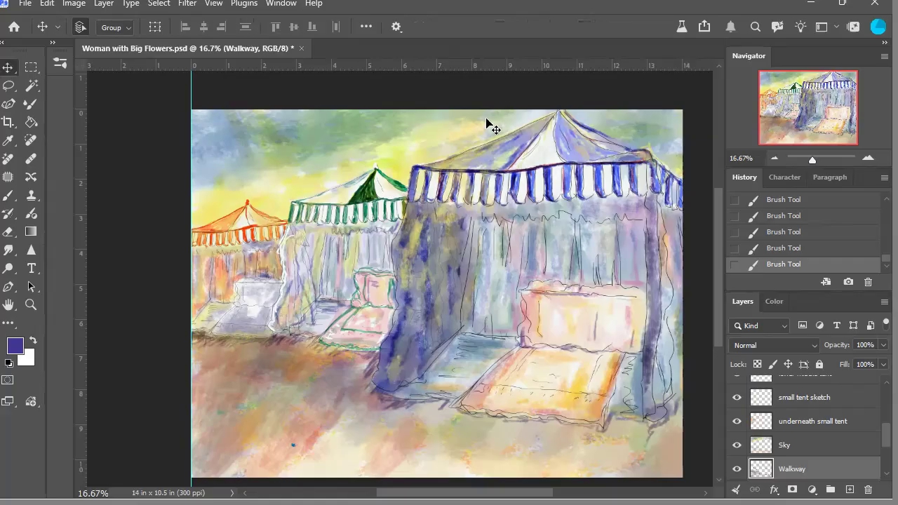
pyautogui.click(780, 163)
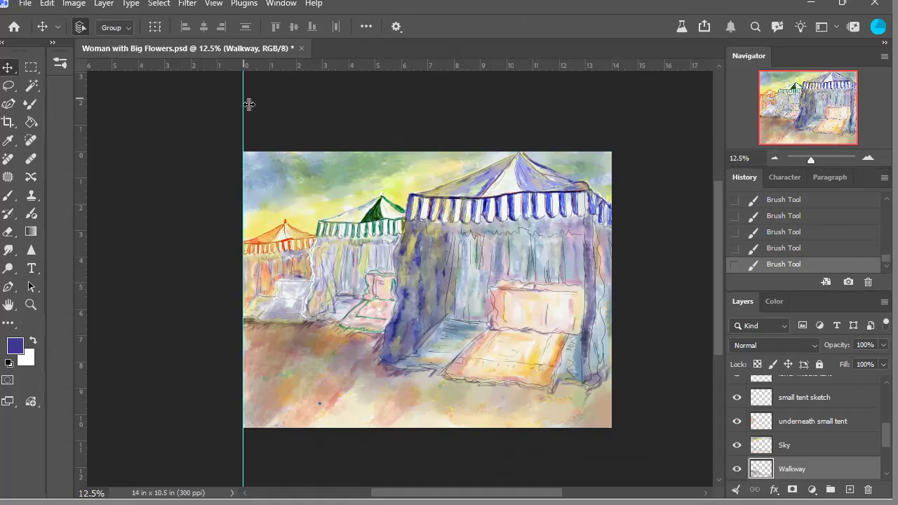
pyautogui.moveTo(247, 103); pyautogui.dragTo(21, 144)
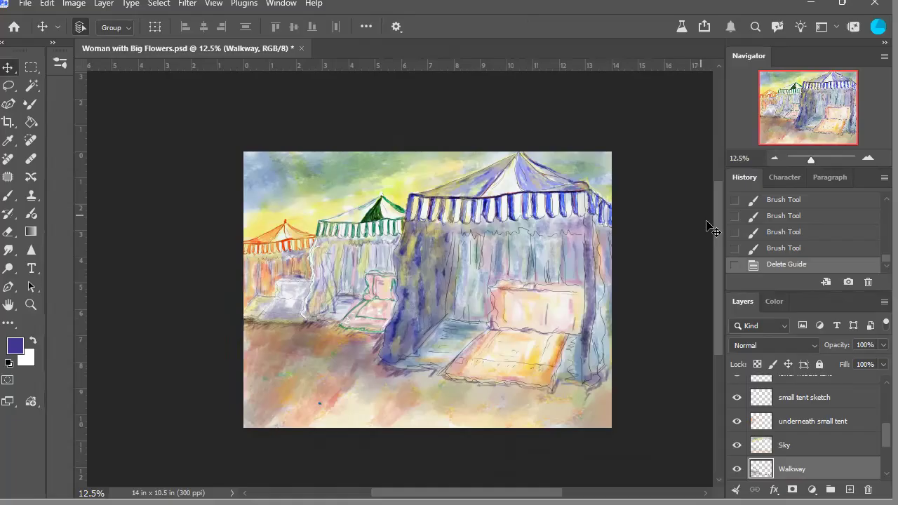
# Step: Select the "woman" layer and make it visible over the painted tents
pyautogui.click(869, 160)
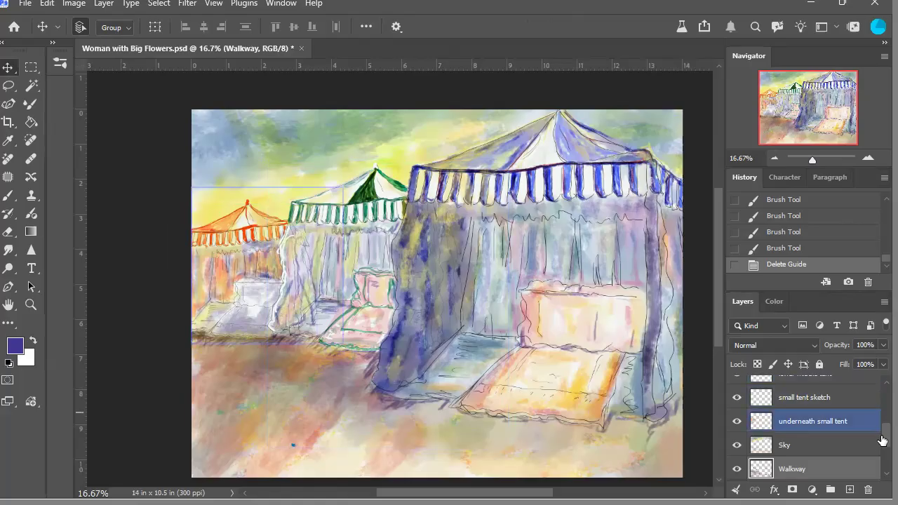
pyautogui.moveTo(881, 437); pyautogui.dragTo(876, 401)
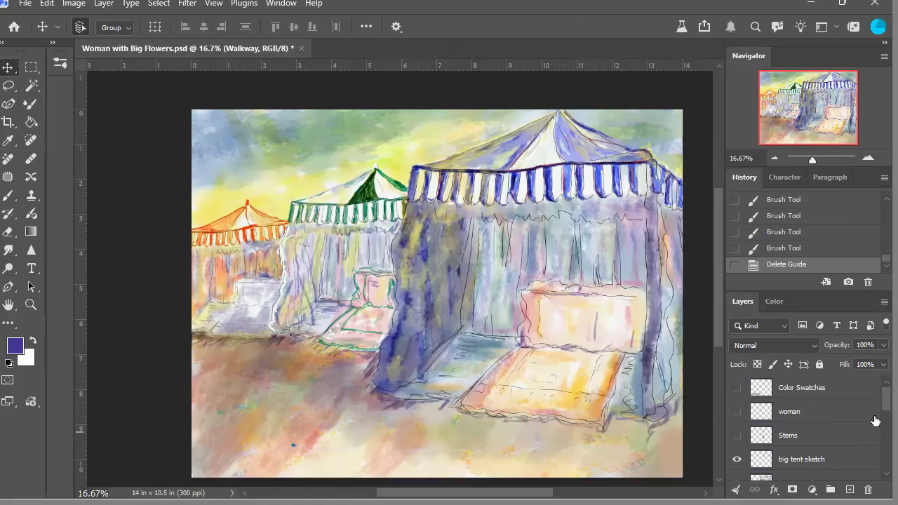
pyautogui.click(805, 421)
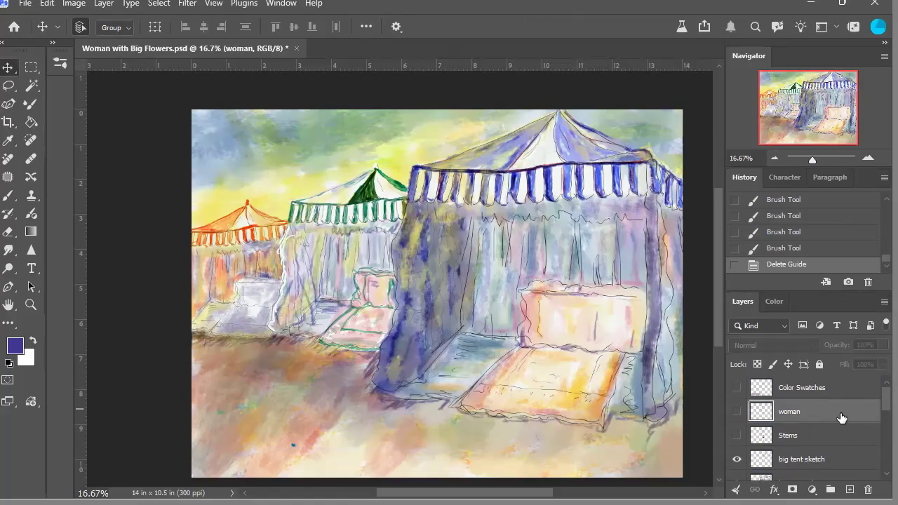
pyautogui.click(742, 414)
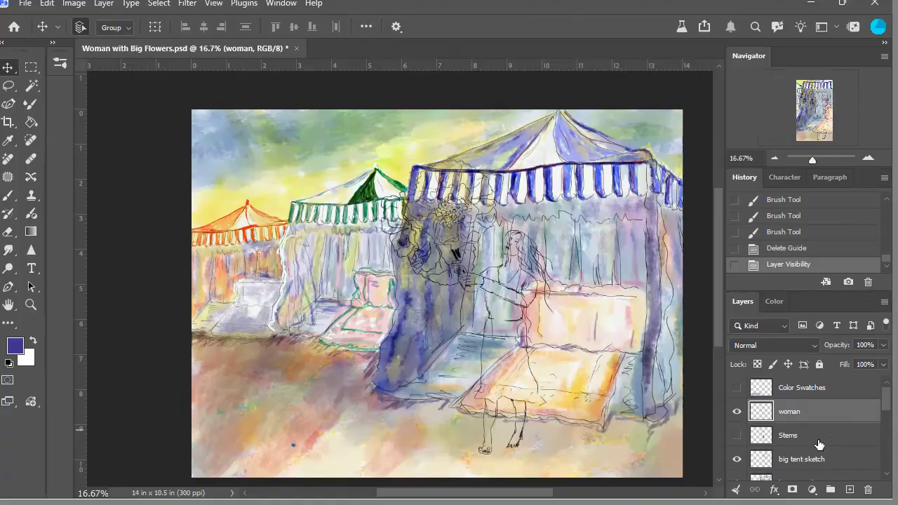
# Step: Add a new layer directly above the "Stems" layer and name it "underneath woman"
pyautogui.click(859, 441)
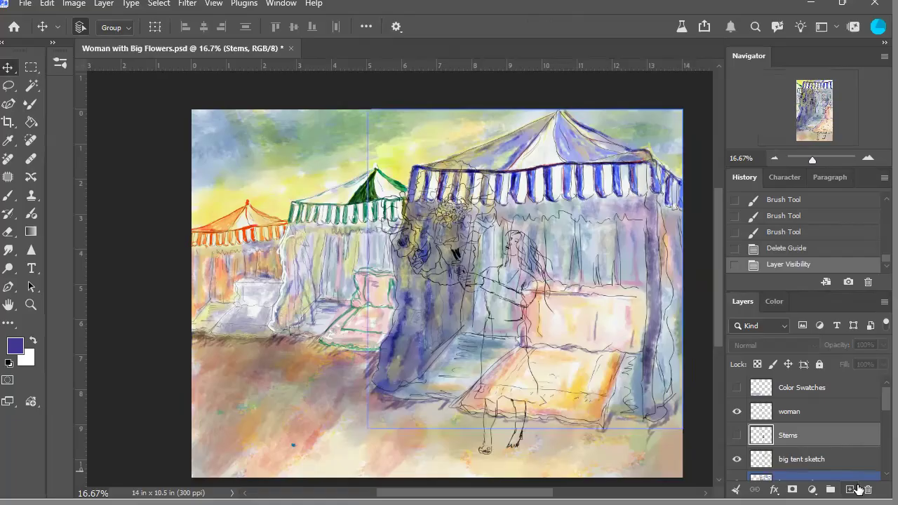
pyautogui.click(849, 489)
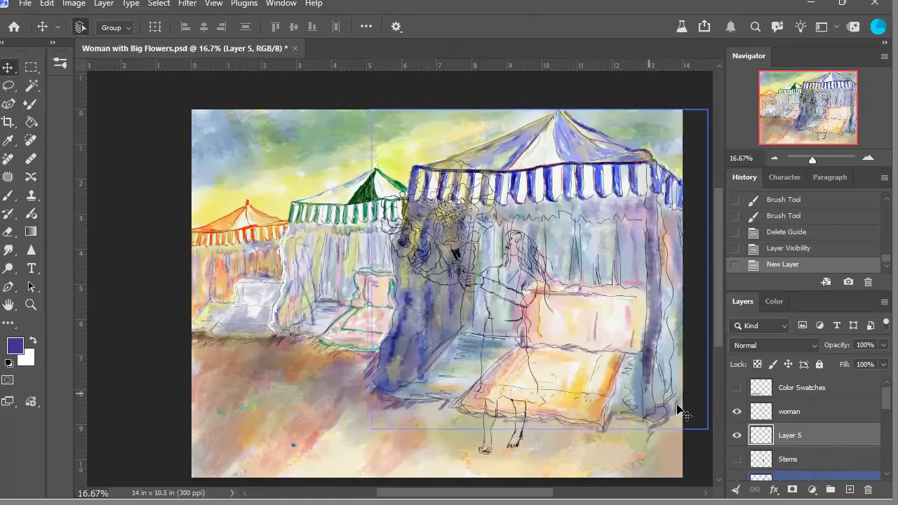
pyautogui.doubleClick(790, 435)
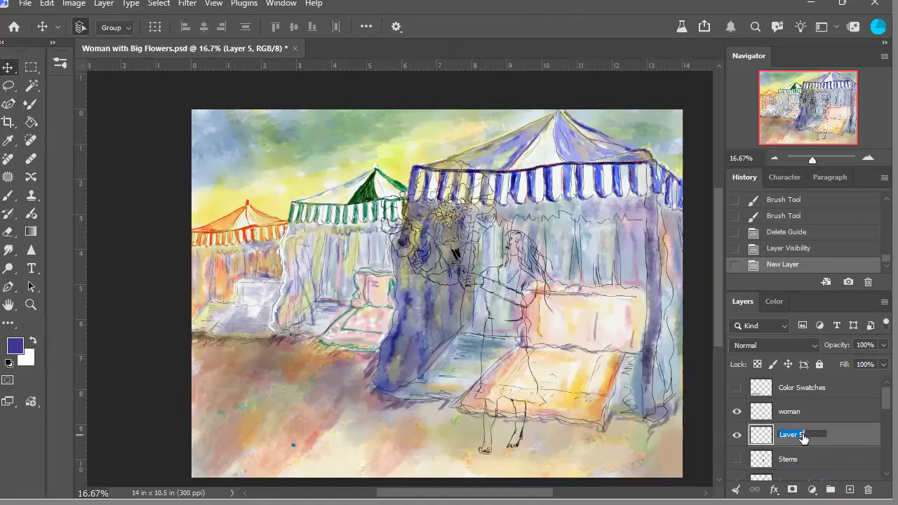
pyautogui.write('underneath woman')
# Step: Sample orange from the front rug and set the brush to Normal mode, 56 px, 100% opacity and 80% flow
pyautogui.click(869, 158)
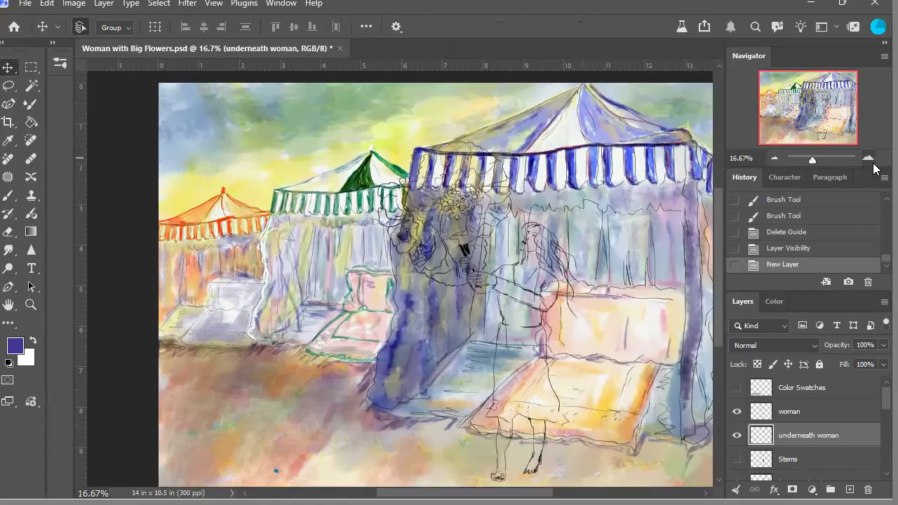
pyautogui.click(869, 159)
pyautogui.click(868, 158)
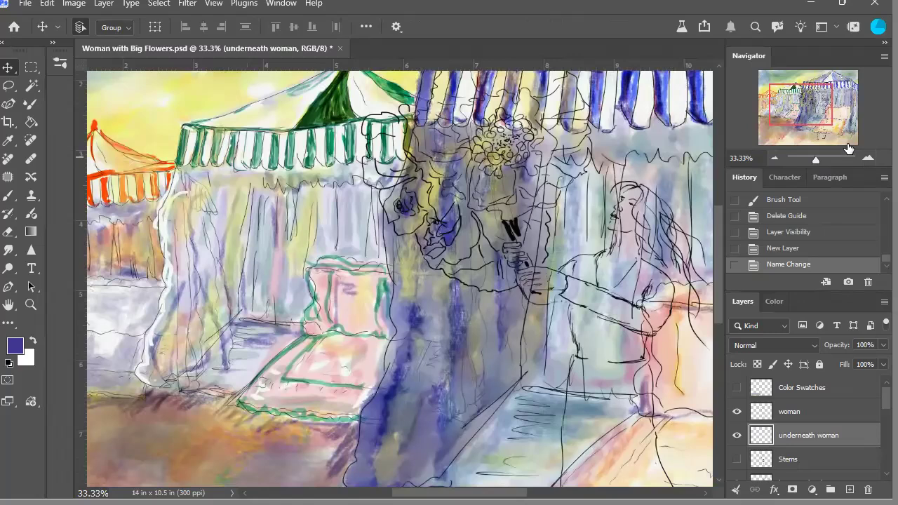
pyautogui.moveTo(819, 121); pyautogui.dragTo(842, 123)
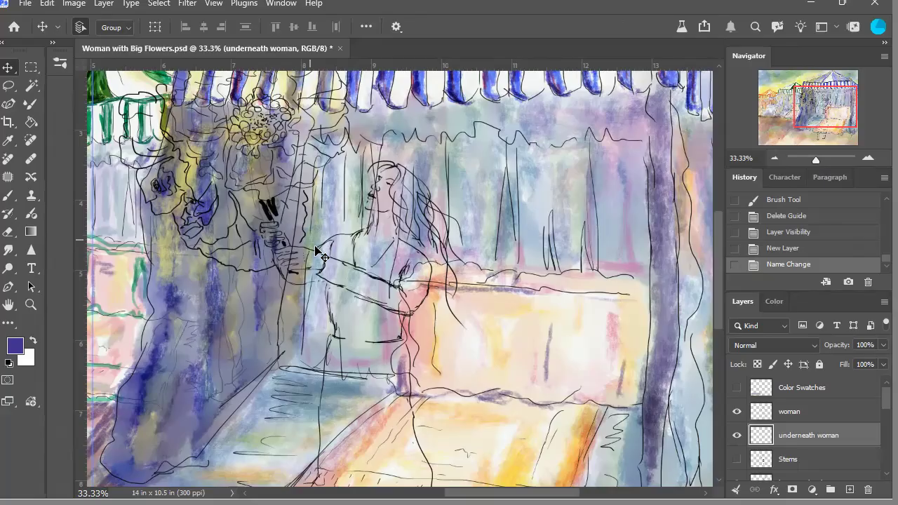
pyautogui.press('i')
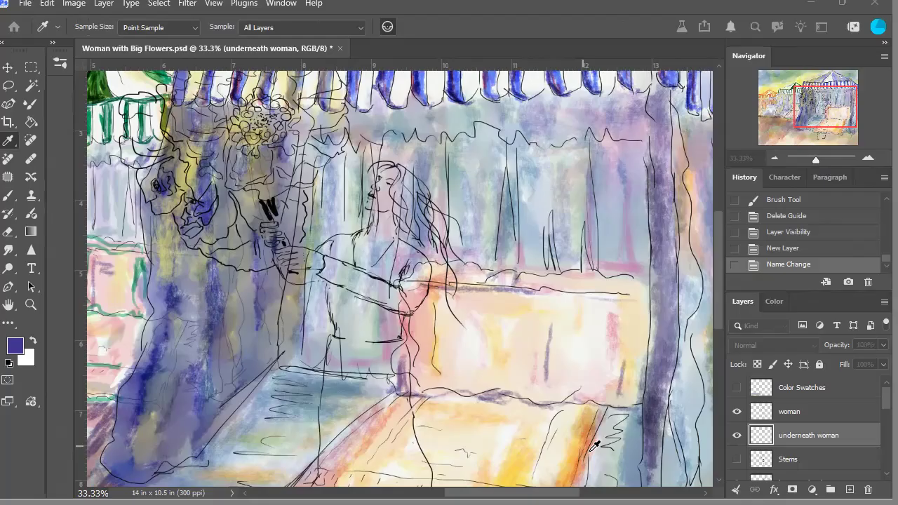
pyautogui.click(529, 439)
pyautogui.press('v')
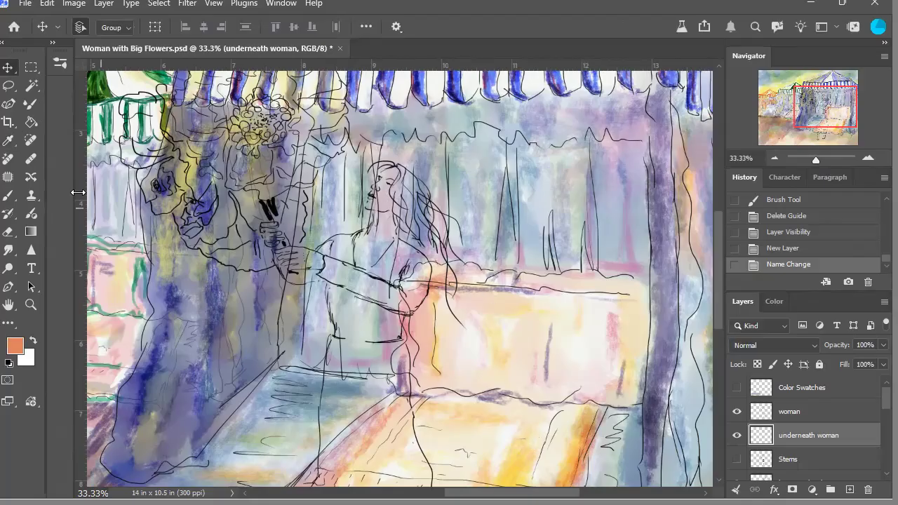
pyautogui.click(14, 199)
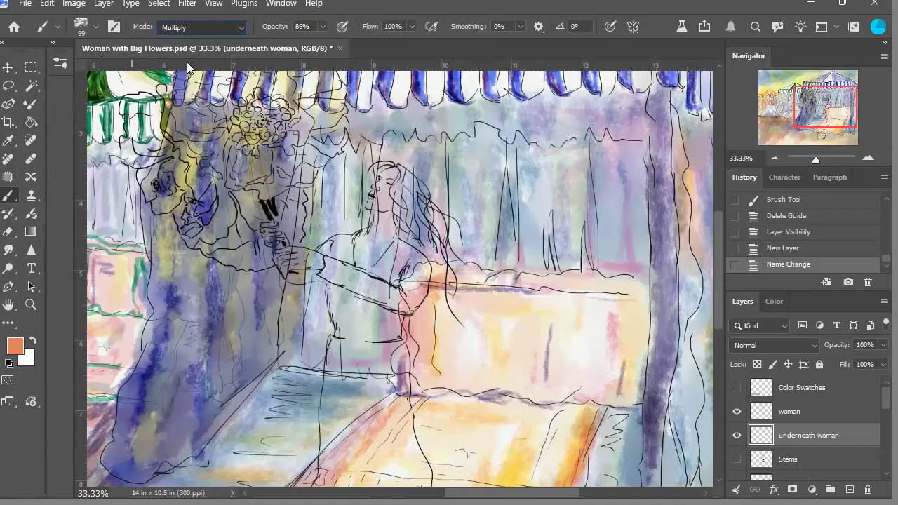
pyautogui.hotkey('shift', 'alt', 'n')
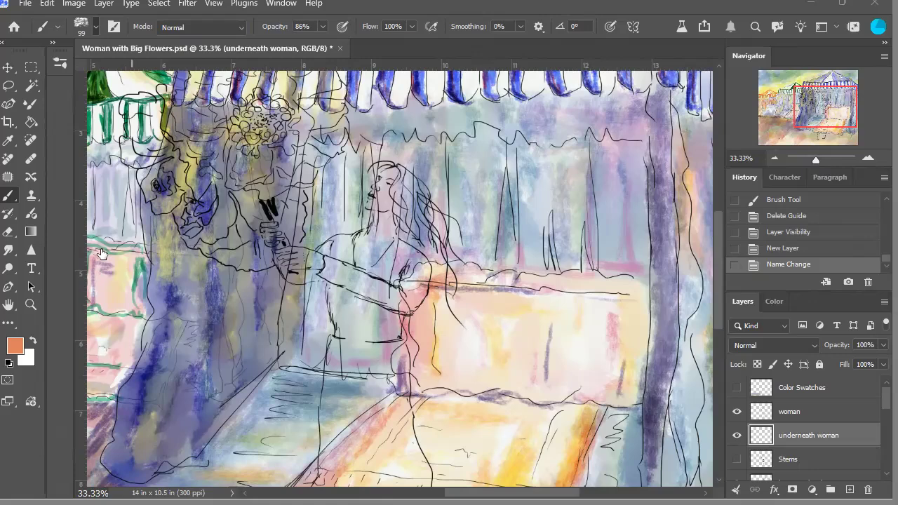
pyautogui.press('.')
# Step: Fill the woman's face, neck, chest and both hands with the orange skin tone beneath her line sketch
pyautogui.click(867, 159)
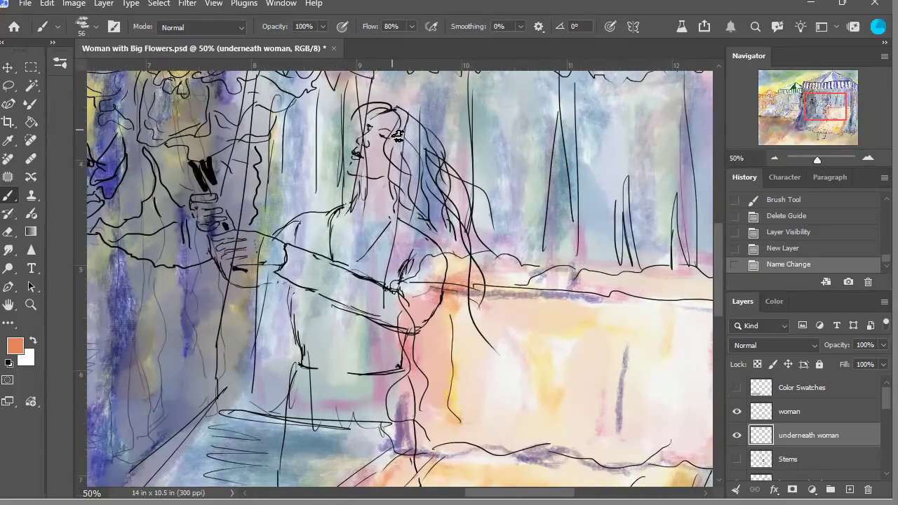
pyautogui.moveTo(404, 136)
pyautogui.mouseDown()
pyautogui.moveTo(384, 119)
pyautogui.moveTo(400, 126)
pyautogui.moveTo(391, 137)
pyautogui.moveTo(382, 131)
pyautogui.moveTo(382, 145)
pyautogui.moveTo(396, 122)
pyautogui.moveTo(384, 138)
pyautogui.moveTo(375, 129)
pyautogui.moveTo(365, 147)
pyautogui.moveTo(384, 139)
pyautogui.moveTo(387, 152)
pyautogui.moveTo(372, 165)
pyautogui.moveTo(380, 149)
pyautogui.moveTo(391, 172)
pyautogui.moveTo(382, 179)
pyautogui.moveTo(356, 169)
pyautogui.mouseUp()
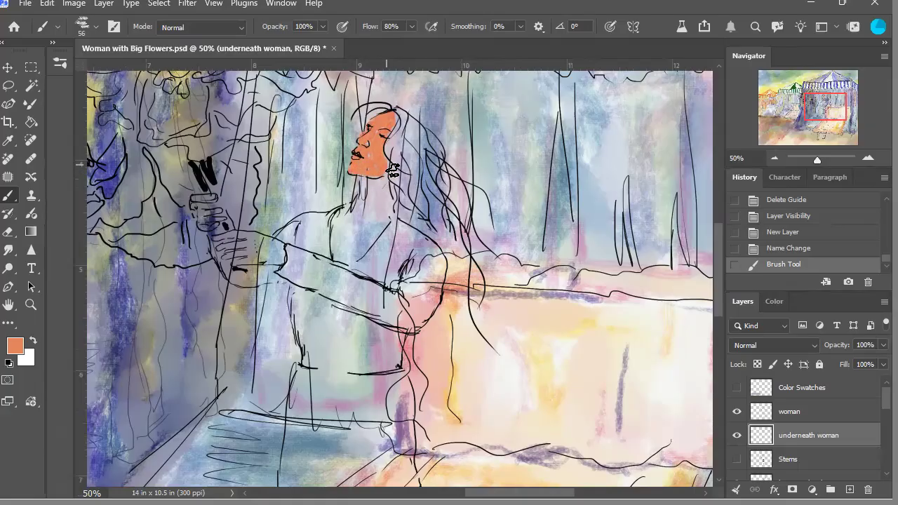
pyautogui.moveTo(382, 184)
pyautogui.mouseDown()
pyautogui.moveTo(369, 219)
pyautogui.moveTo(372, 194)
pyautogui.moveTo(358, 222)
pyautogui.moveTo(367, 189)
pyautogui.moveTo(388, 202)
pyautogui.moveTo(381, 182)
pyautogui.moveTo(394, 212)
pyautogui.moveTo(386, 233)
pyautogui.moveTo(389, 203)
pyautogui.moveTo(372, 233)
pyautogui.mouseUp()
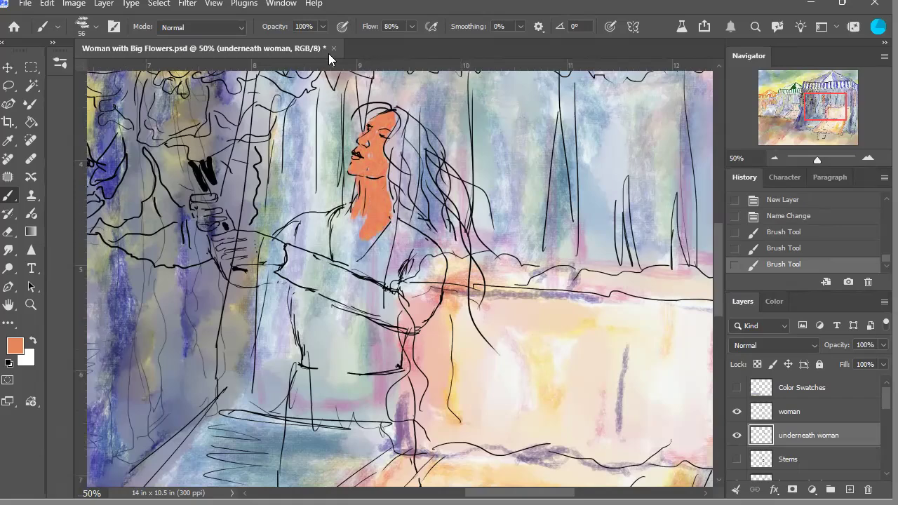
pyautogui.moveTo(358, 196)
pyautogui.mouseDown()
pyautogui.moveTo(378, 222)
pyautogui.moveTo(380, 209)
pyautogui.moveTo(361, 242)
pyautogui.moveTo(350, 215)
pyautogui.moveTo(344, 245)
pyautogui.moveTo(341, 223)
pyautogui.moveTo(342, 258)
pyautogui.moveTo(360, 265)
pyautogui.moveTo(385, 236)
pyautogui.moveTo(364, 261)
pyautogui.moveTo(347, 222)
pyautogui.moveTo(359, 255)
pyautogui.mouseUp()
pyautogui.click(269, 249)
pyautogui.moveTo(279, 264)
pyautogui.mouseDown()
pyautogui.moveTo(269, 250)
pyautogui.moveTo(281, 252)
pyautogui.moveTo(281, 265)
pyautogui.moveTo(258, 240)
pyautogui.moveTo(223, 242)
pyautogui.moveTo(224, 253)
pyautogui.moveTo(269, 254)
pyautogui.moveTo(228, 261)
pyautogui.moveTo(288, 258)
pyautogui.moveTo(288, 268)
pyautogui.mouseUp()
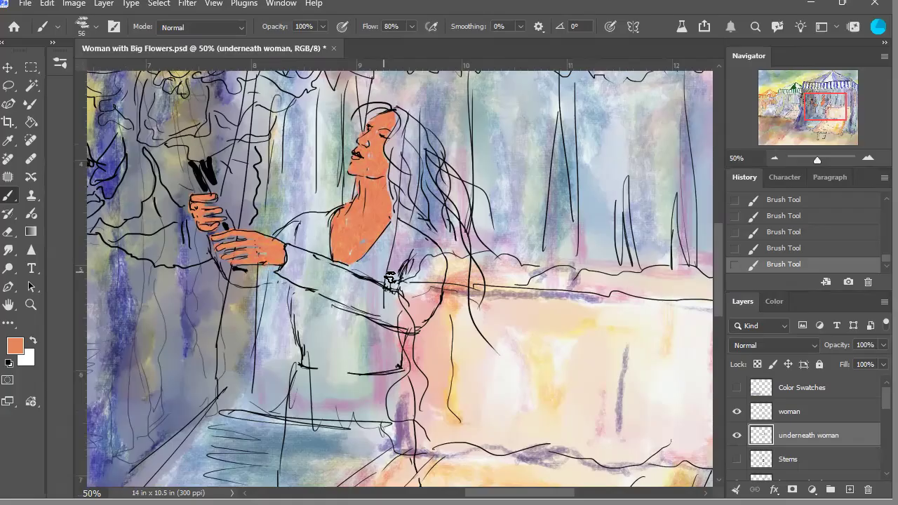
# Step: Paint the woman's two legs and feet with the same orange skin tone below the skirt hem
pyautogui.moveTo(831, 113); pyautogui.dragTo(824, 138)
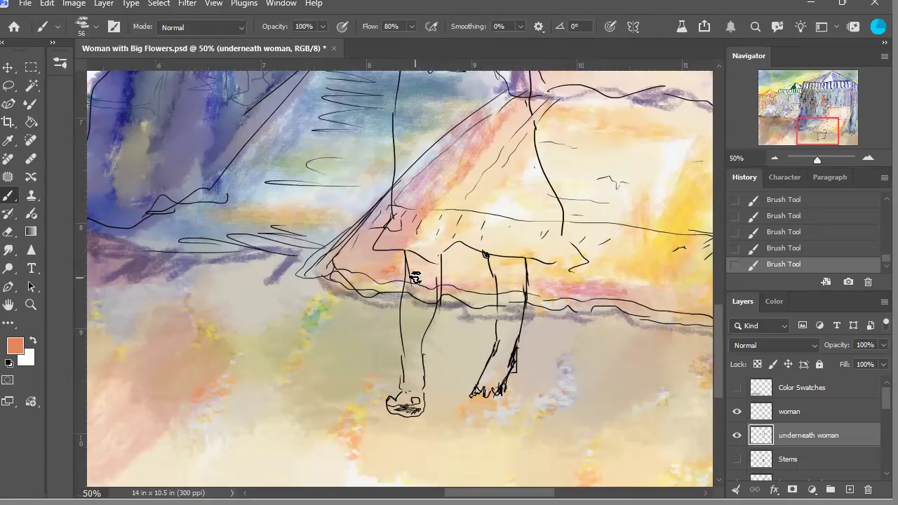
pyautogui.moveTo(413, 281)
pyautogui.mouseDown()
pyautogui.moveTo(412, 258)
pyautogui.moveTo(441, 280)
pyautogui.moveTo(431, 322)
pyautogui.moveTo(432, 279)
pyautogui.moveTo(428, 307)
pyautogui.moveTo(437, 318)
pyautogui.moveTo(431, 297)
pyautogui.moveTo(424, 315)
pyautogui.moveTo(434, 285)
pyautogui.moveTo(419, 270)
pyautogui.moveTo(416, 302)
pyautogui.moveTo(416, 270)
pyautogui.moveTo(413, 324)
pyautogui.moveTo(431, 272)
pyautogui.moveTo(406, 344)
pyautogui.moveTo(408, 297)
pyautogui.moveTo(413, 371)
pyautogui.moveTo(426, 315)
pyautogui.moveTo(427, 335)
pyautogui.moveTo(436, 319)
pyautogui.moveTo(414, 370)
pyautogui.moveTo(417, 323)
pyautogui.moveTo(425, 385)
pyautogui.moveTo(421, 394)
pyautogui.moveTo(413, 372)
pyautogui.moveTo(414, 399)
pyautogui.moveTo(420, 392)
pyautogui.moveTo(418, 415)
pyautogui.moveTo(424, 398)
pyautogui.moveTo(412, 419)
pyautogui.mouseUp()
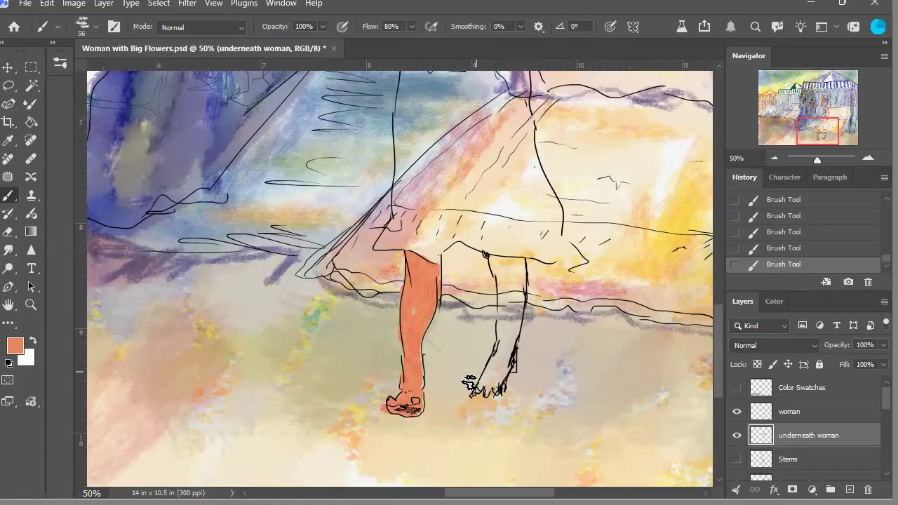
pyautogui.moveTo(513, 323)
pyautogui.mouseDown()
pyautogui.moveTo(495, 261)
pyautogui.moveTo(528, 268)
pyautogui.moveTo(518, 290)
pyautogui.moveTo(523, 277)
pyautogui.moveTo(515, 285)
pyautogui.moveTo(497, 269)
pyautogui.moveTo(515, 281)
pyautogui.moveTo(514, 317)
pyautogui.moveTo(519, 278)
pyautogui.moveTo(519, 325)
pyautogui.moveTo(526, 283)
pyautogui.moveTo(527, 308)
pyautogui.moveTo(526, 281)
pyautogui.moveTo(505, 353)
pyautogui.moveTo(507, 323)
pyautogui.moveTo(505, 334)
pyautogui.moveTo(510, 316)
pyautogui.moveTo(519, 338)
pyautogui.moveTo(517, 375)
pyautogui.moveTo(512, 369)
pyautogui.moveTo(489, 395)
pyautogui.moveTo(505, 361)
pyautogui.moveTo(482, 398)
pyautogui.moveTo(509, 384)
pyautogui.mouseUp()
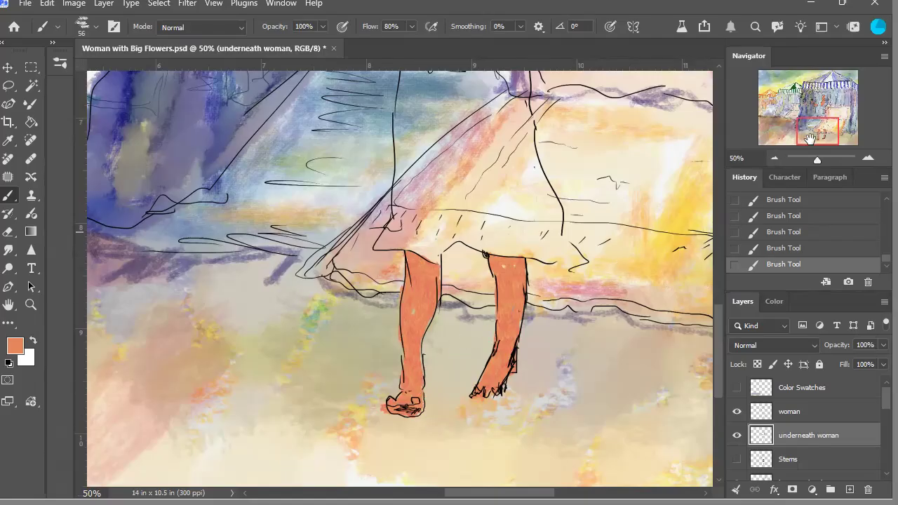
pyautogui.click(776, 159)
pyautogui.click(776, 160)
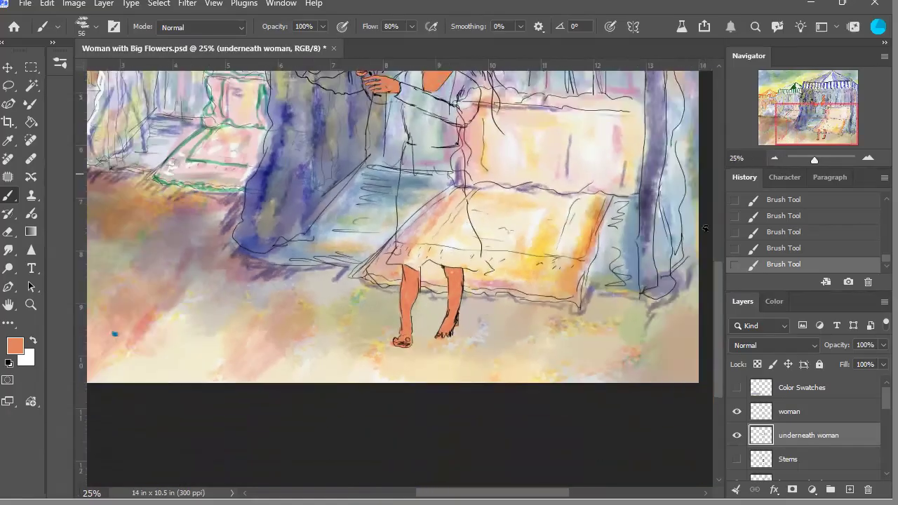
pyautogui.moveTo(795, 141); pyautogui.dragTo(798, 129)
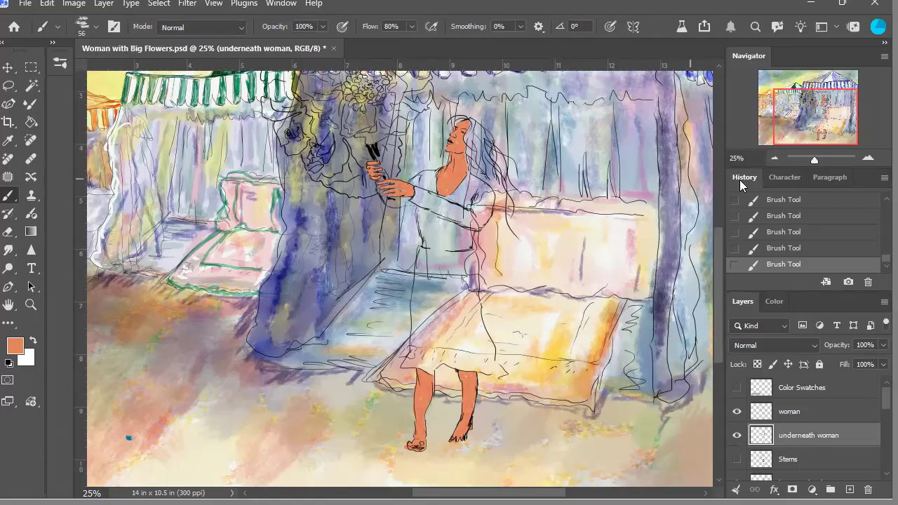
pyautogui.moveTo(804, 134); pyautogui.dragTo(794, 131)
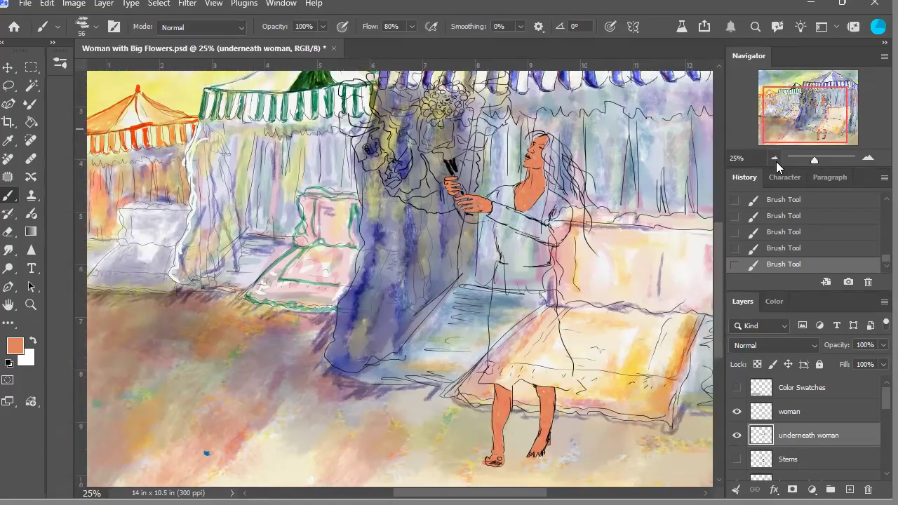
pyautogui.click(775, 159)
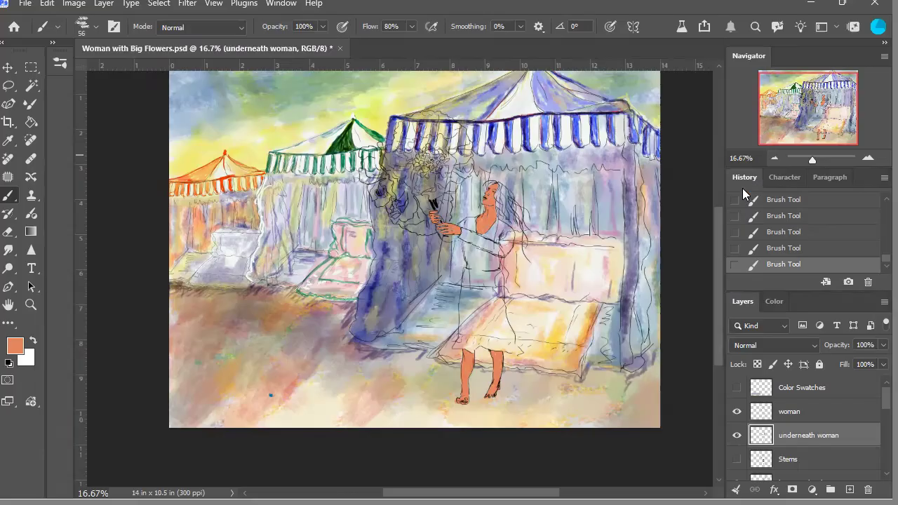
# Step: Switch the color to off-white, raise the brush flow to 100%, and paint the woman's long flowing hair
pyautogui.click(868, 160)
pyautogui.click(868, 160)
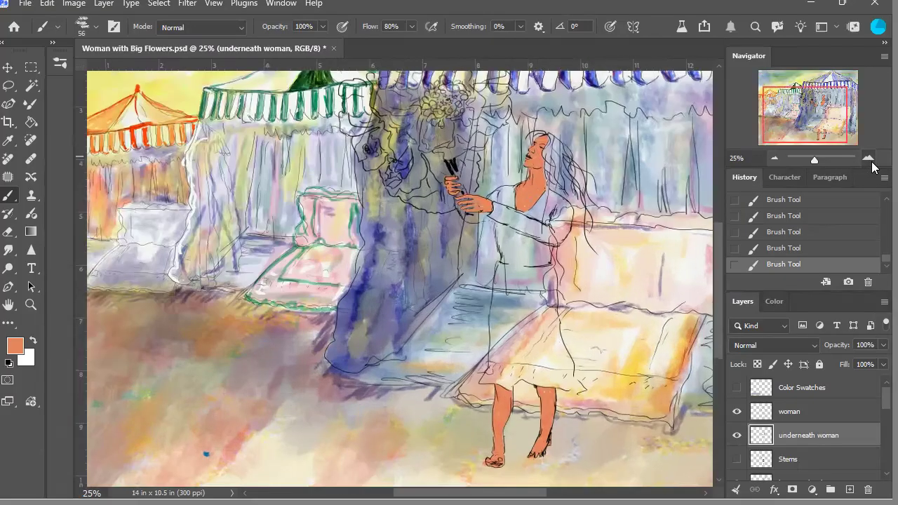
pyautogui.click(868, 160)
pyautogui.moveTo(820, 128); pyautogui.dragTo(826, 120)
pyautogui.click(869, 160)
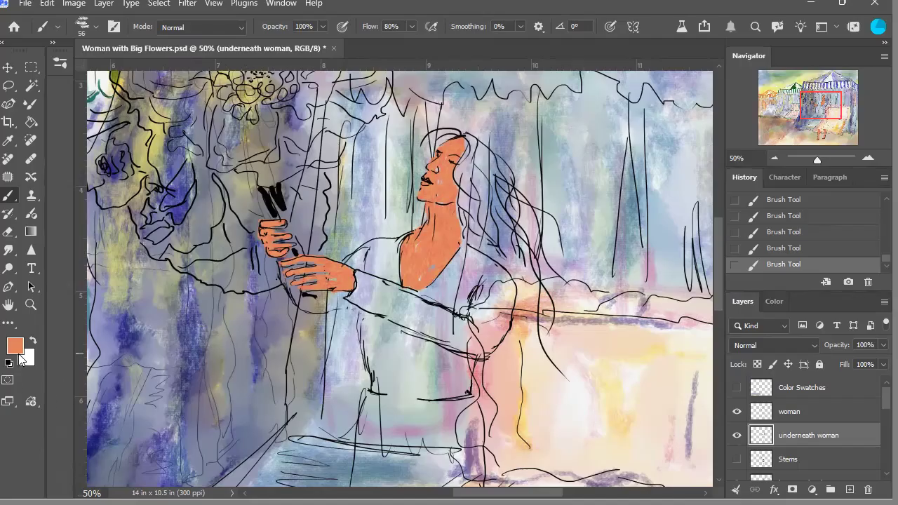
pyautogui.press('i')
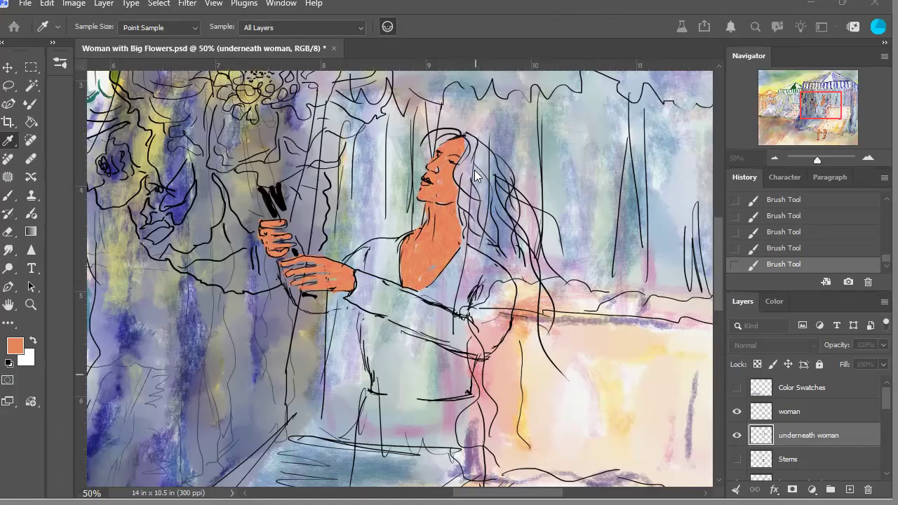
pyautogui.press('b')
pyautogui.keyDown('alt'); pyautogui.click(491, 220); pyautogui.keyUp('alt')
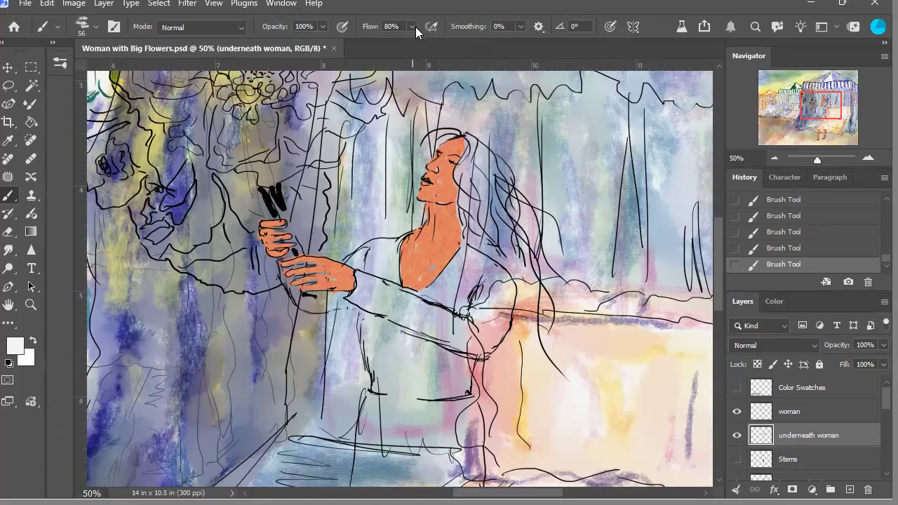
pyautogui.hotkey('shift', '0')
pyautogui.click(782, 249)
pyautogui.moveTo(465, 128)
pyautogui.mouseDown()
pyautogui.moveTo(467, 141)
pyautogui.moveTo(440, 139)
pyautogui.mouseUp()
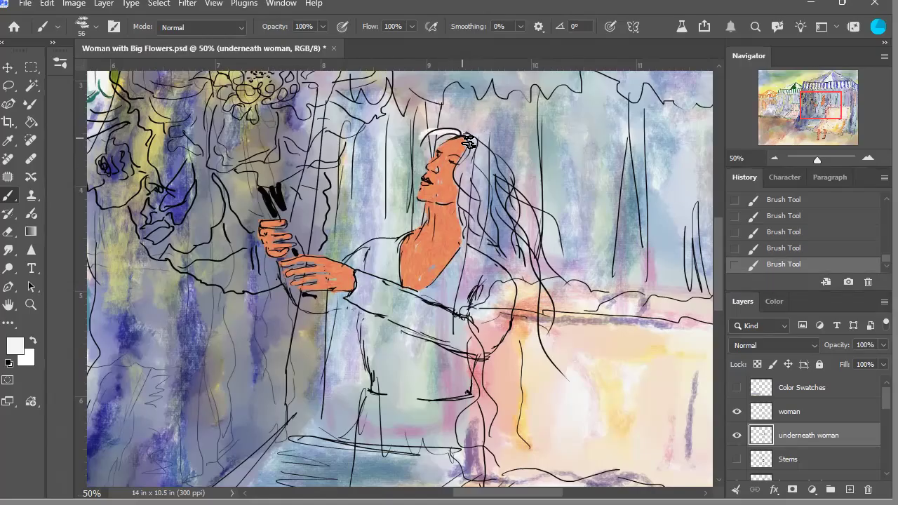
pyautogui.moveTo(477, 146)
pyautogui.mouseDown()
pyautogui.moveTo(500, 176)
pyautogui.moveTo(473, 154)
pyautogui.moveTo(482, 202)
pyautogui.moveTo(500, 193)
pyautogui.moveTo(484, 158)
pyautogui.moveTo(518, 190)
pyautogui.moveTo(494, 172)
pyautogui.moveTo(509, 210)
pyautogui.moveTo(484, 173)
pyautogui.moveTo(488, 217)
pyautogui.moveTo(502, 191)
pyautogui.moveTo(504, 200)
pyautogui.moveTo(503, 214)
pyautogui.moveTo(487, 185)
pyautogui.moveTo(500, 208)
pyautogui.moveTo(502, 194)
pyautogui.moveTo(513, 200)
pyautogui.moveTo(508, 235)
pyautogui.moveTo(491, 185)
pyautogui.moveTo(498, 237)
pyautogui.moveTo(476, 199)
pyautogui.moveTo(484, 232)
pyautogui.moveTo(474, 187)
pyautogui.moveTo(466, 212)
pyautogui.moveTo(480, 247)
pyautogui.moveTo(496, 230)
pyautogui.moveTo(486, 218)
pyautogui.moveTo(512, 262)
pyautogui.moveTo(503, 244)
pyautogui.moveTo(511, 253)
pyautogui.moveTo(522, 241)
pyautogui.moveTo(501, 222)
pyautogui.moveTo(528, 269)
pyautogui.moveTo(540, 263)
pyautogui.moveTo(538, 219)
pyautogui.moveTo(507, 202)
pyautogui.moveTo(541, 289)
pyautogui.mouseUp()
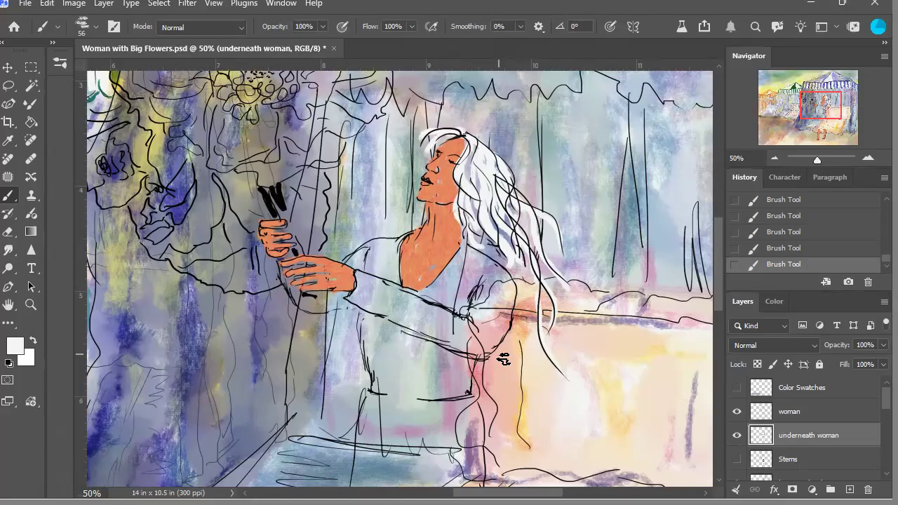
# Step: Sample red-orange from the orange striped tent and paint the shoulders and neckline of the woman's dress beneath her sketch
pyautogui.click(780, 162)
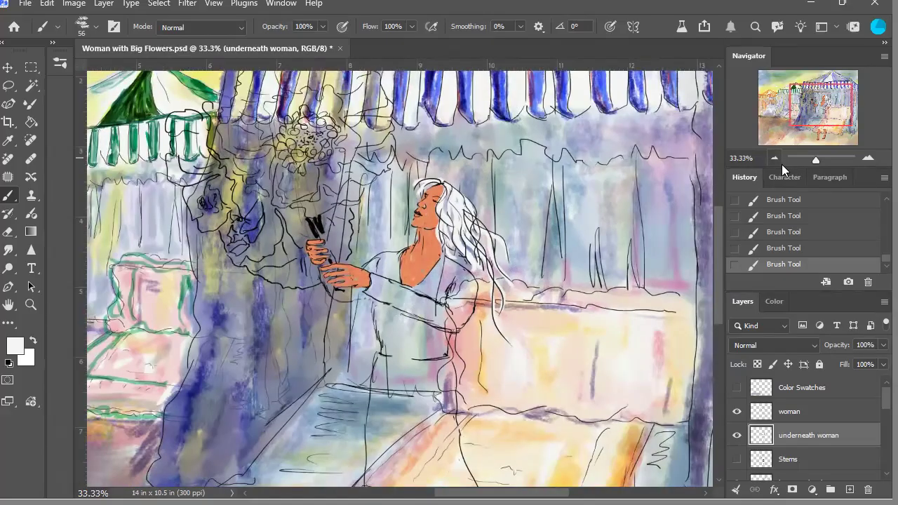
pyautogui.click(782, 163)
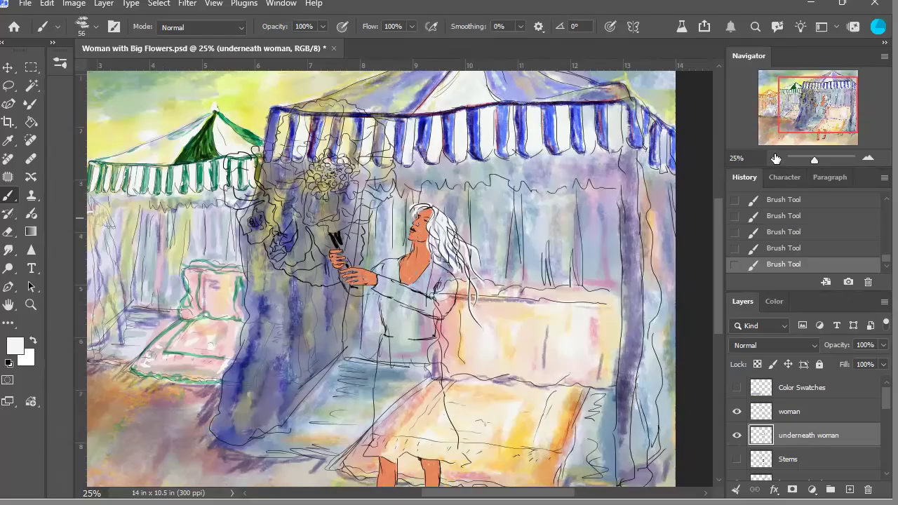
pyautogui.moveTo(803, 123); pyautogui.dragTo(800, 133)
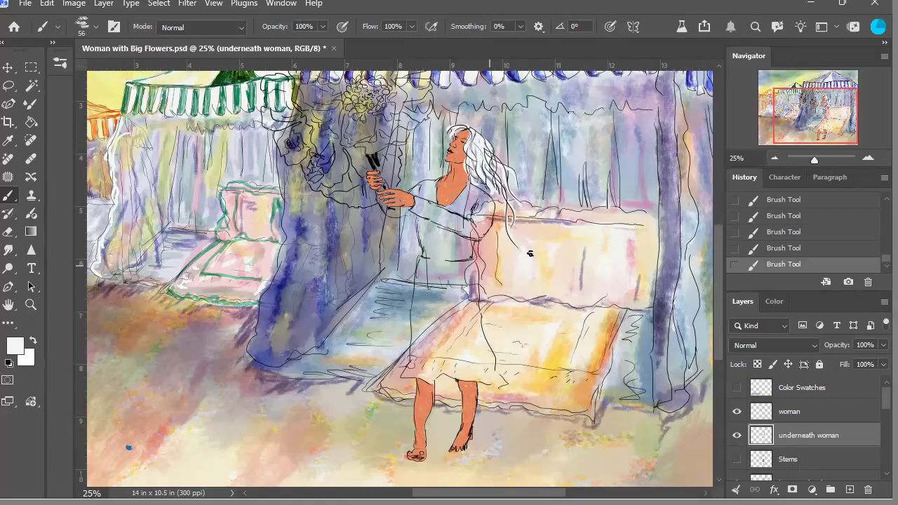
pyautogui.moveTo(556, 117); pyautogui.dragTo(628, 126)
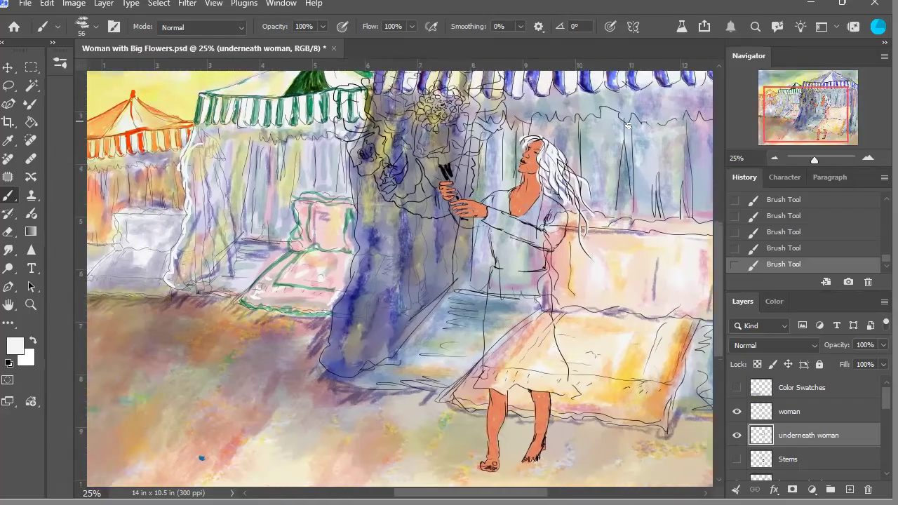
pyautogui.keyDown('alt'); pyautogui.click(155, 138); pyautogui.keyUp('alt')
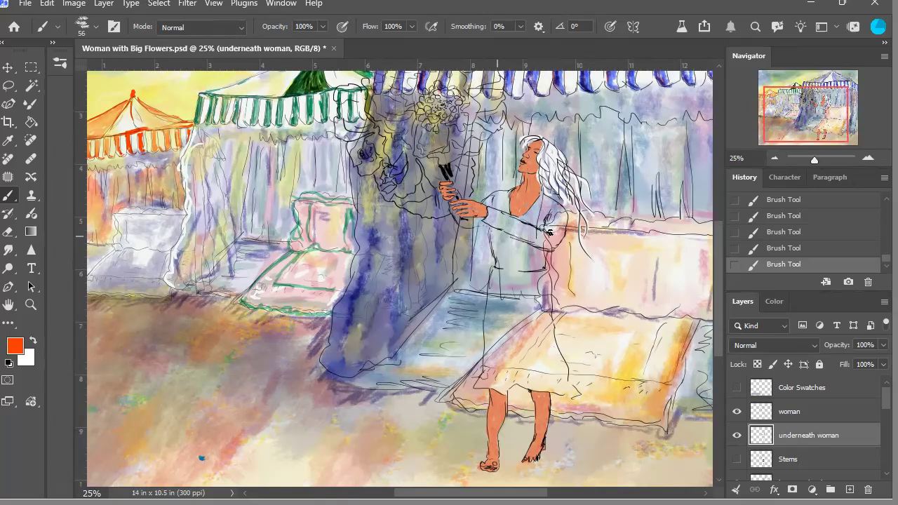
pyautogui.click(868, 159)
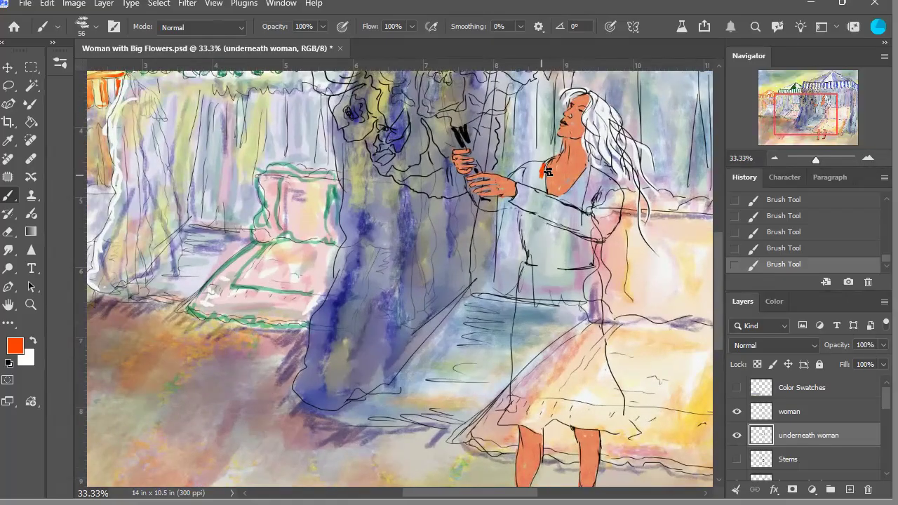
pyautogui.moveTo(555, 166)
pyautogui.mouseDown()
pyautogui.moveTo(528, 169)
pyautogui.moveTo(526, 182)
pyautogui.moveTo(535, 174)
pyautogui.moveTo(534, 183)
pyautogui.moveTo(545, 180)
pyautogui.moveTo(536, 188)
pyautogui.moveTo(545, 181)
pyautogui.moveTo(546, 189)
pyautogui.moveTo(602, 195)
pyautogui.moveTo(593, 182)
pyautogui.moveTo(571, 203)
pyautogui.mouseUp()
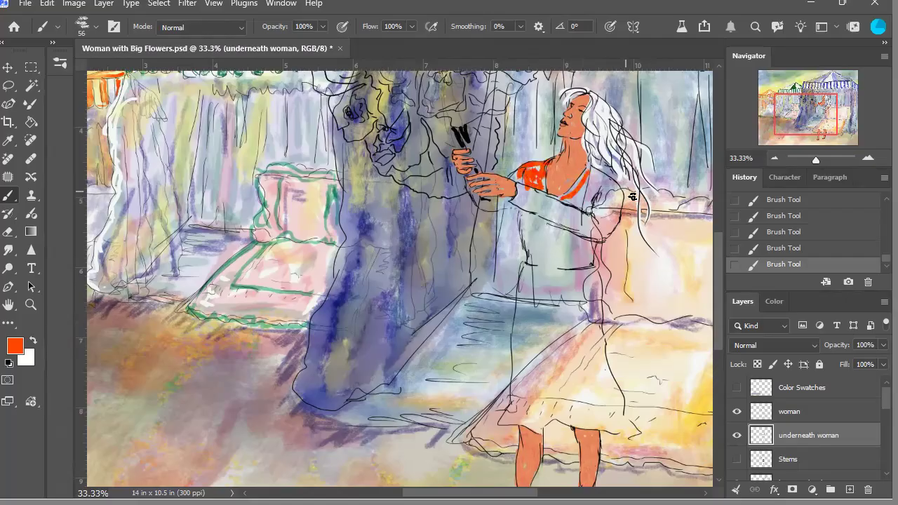
pyautogui.moveTo(603, 184)
pyautogui.mouseDown()
pyautogui.moveTo(592, 173)
pyautogui.moveTo(612, 186)
pyautogui.mouseUp()
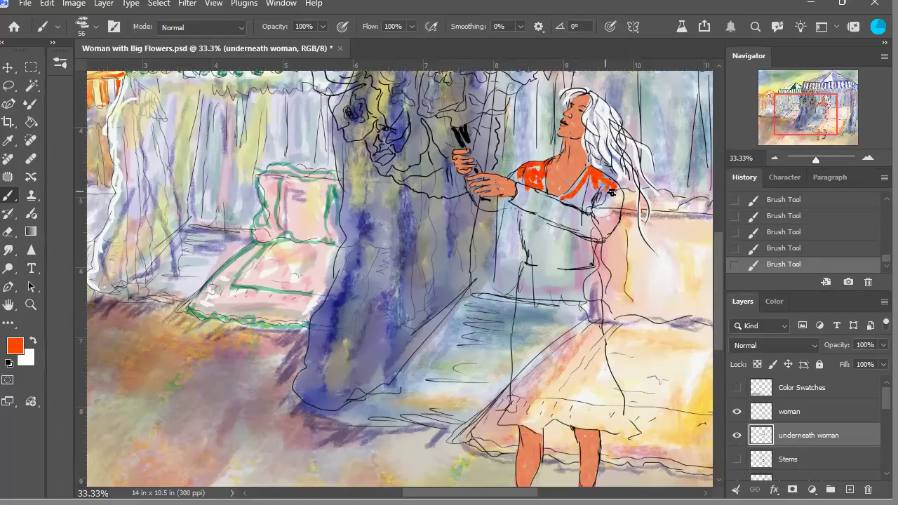
# Step: Fill the dress's sleeves, the cuff below the hands and the bodice down to the waist with the same red-orange
pyautogui.moveTo(619, 210)
pyautogui.mouseDown()
pyautogui.moveTo(599, 212)
pyautogui.moveTo(618, 200)
pyautogui.moveTo(608, 243)
pyautogui.moveTo(615, 225)
pyautogui.moveTo(602, 229)
pyautogui.moveTo(617, 202)
pyautogui.moveTo(582, 225)
pyautogui.moveTo(559, 213)
pyautogui.moveTo(593, 224)
pyautogui.moveTo(545, 209)
pyautogui.moveTo(597, 216)
pyautogui.moveTo(595, 231)
pyautogui.moveTo(585, 185)
pyautogui.mouseUp()
pyautogui.hotkey('ctrl', 'z')
pyautogui.moveTo(552, 210); pyautogui.dragTo(563, 208)
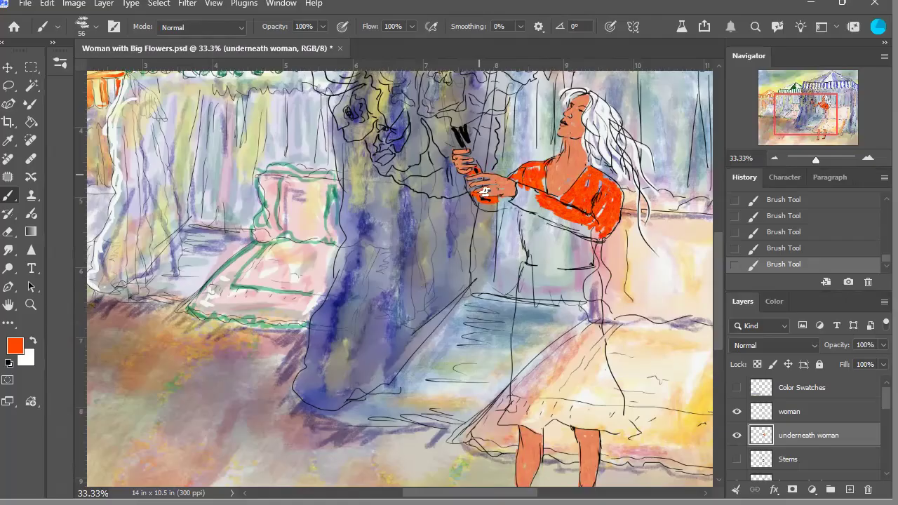
pyautogui.moveTo(491, 216); pyautogui.dragTo(492, 214)
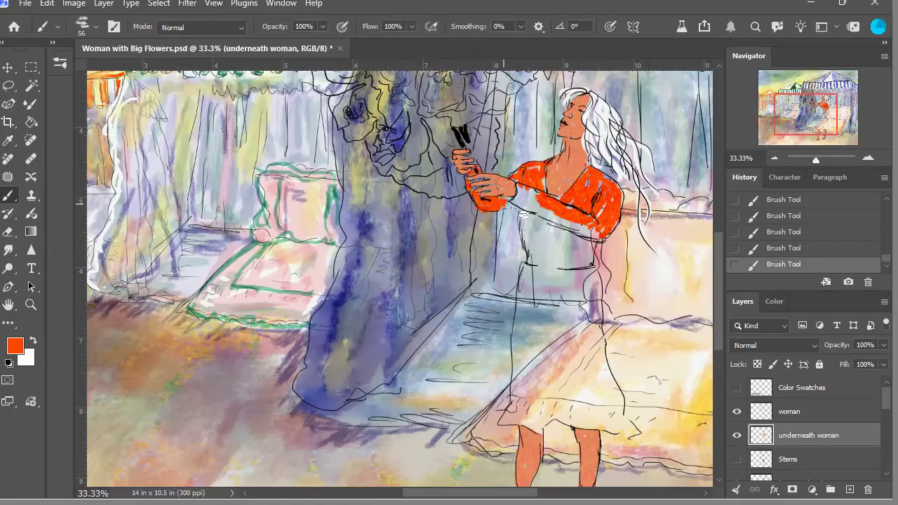
pyautogui.moveTo(521, 216)
pyautogui.mouseDown()
pyautogui.moveTo(539, 242)
pyautogui.moveTo(527, 221)
pyautogui.moveTo(532, 265)
pyautogui.mouseUp()
pyautogui.moveTo(541, 226)
pyautogui.mouseDown()
pyautogui.moveTo(562, 237)
pyautogui.moveTo(533, 212)
pyautogui.moveTo(542, 200)
pyautogui.moveTo(524, 191)
pyautogui.moveTo(518, 208)
pyautogui.moveTo(529, 199)
pyautogui.moveTo(526, 210)
pyautogui.moveTo(601, 242)
pyautogui.moveTo(611, 214)
pyautogui.moveTo(598, 272)
pyautogui.moveTo(580, 272)
pyautogui.moveTo(577, 254)
pyautogui.moveTo(583, 273)
pyautogui.moveTo(589, 265)
pyautogui.moveTo(578, 242)
pyautogui.moveTo(561, 247)
pyautogui.moveTo(561, 254)
pyautogui.moveTo(566, 243)
pyautogui.moveTo(576, 244)
pyautogui.moveTo(563, 264)
pyautogui.moveTo(560, 249)
pyautogui.moveTo(551, 258)
pyautogui.moveTo(554, 268)
pyautogui.moveTo(556, 248)
pyautogui.moveTo(543, 262)
pyautogui.moveTo(548, 267)
pyautogui.moveTo(546, 242)
pyautogui.moveTo(547, 268)
pyautogui.moveTo(540, 244)
pyautogui.mouseUp()
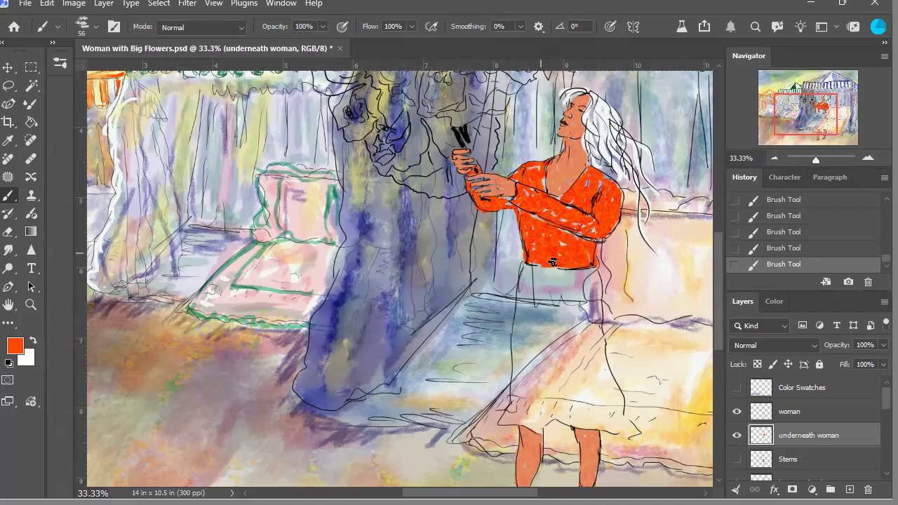
# Step: Block in the skirt in red-orange with strokes below the waistband, along both side edges and across the hem ruffle
pyautogui.moveTo(540, 284)
pyautogui.mouseDown()
pyautogui.moveTo(524, 286)
pyautogui.moveTo(518, 343)
pyautogui.mouseUp()
pyautogui.moveTo(564, 288)
pyautogui.mouseDown()
pyautogui.moveTo(560, 280)
pyautogui.moveTo(552, 277)
pyautogui.moveTo(564, 294)
pyautogui.moveTo(549, 268)
pyautogui.moveTo(567, 310)
pyautogui.moveTo(570, 296)
pyautogui.moveTo(577, 313)
pyautogui.moveTo(600, 293)
pyautogui.mouseUp()
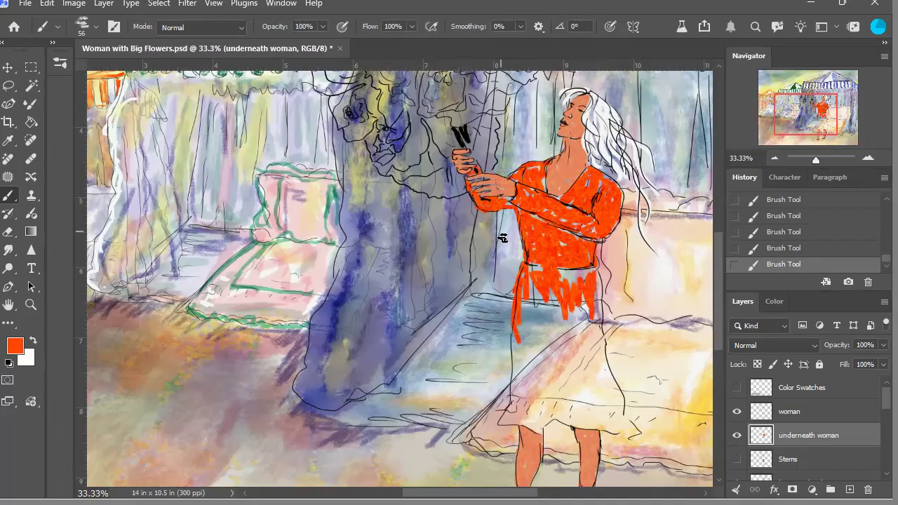
pyautogui.moveTo(512, 397)
pyautogui.mouseDown()
pyautogui.moveTo(625, 413)
pyautogui.moveTo(642, 437)
pyautogui.moveTo(554, 423)
pyautogui.moveTo(545, 438)
pyautogui.moveTo(505, 426)
pyautogui.moveTo(514, 413)
pyautogui.moveTo(508, 404)
pyautogui.moveTo(501, 411)
pyautogui.moveTo(507, 429)
pyautogui.moveTo(517, 410)
pyautogui.moveTo(542, 426)
pyautogui.moveTo(568, 413)
pyautogui.moveTo(579, 427)
pyautogui.moveTo(572, 426)
pyautogui.moveTo(584, 416)
pyautogui.moveTo(604, 416)
pyautogui.moveTo(604, 435)
pyautogui.moveTo(614, 428)
pyautogui.moveTo(607, 418)
pyautogui.moveTo(633, 433)
pyautogui.mouseUp()
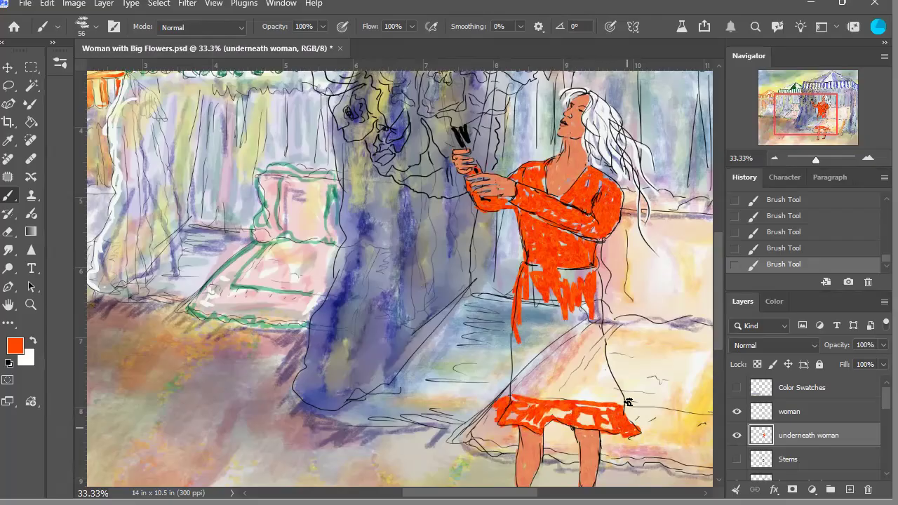
pyautogui.moveTo(528, 384)
pyautogui.mouseDown()
pyautogui.moveTo(519, 338)
pyautogui.moveTo(517, 396)
pyautogui.mouseUp()
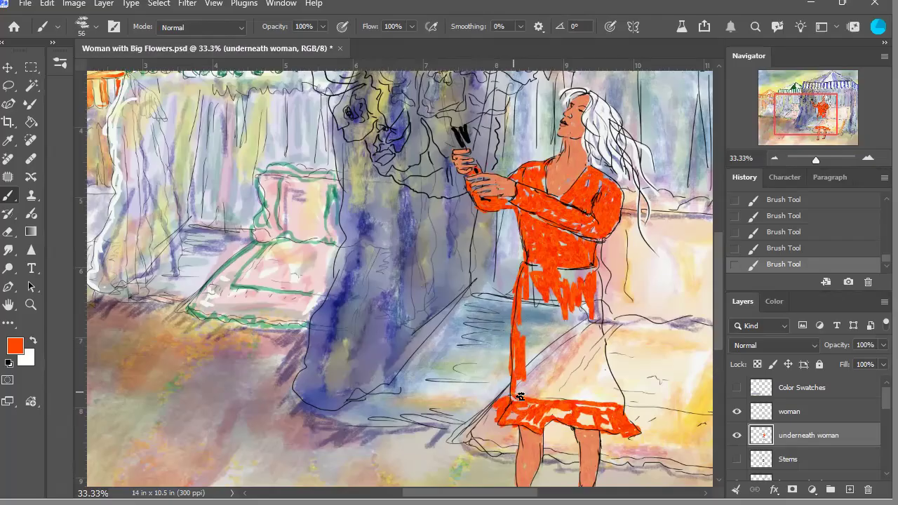
pyautogui.moveTo(601, 334)
pyautogui.mouseDown()
pyautogui.moveTo(583, 351)
pyautogui.moveTo(611, 389)
pyautogui.moveTo(608, 358)
pyautogui.moveTo(627, 405)
pyautogui.mouseUp()
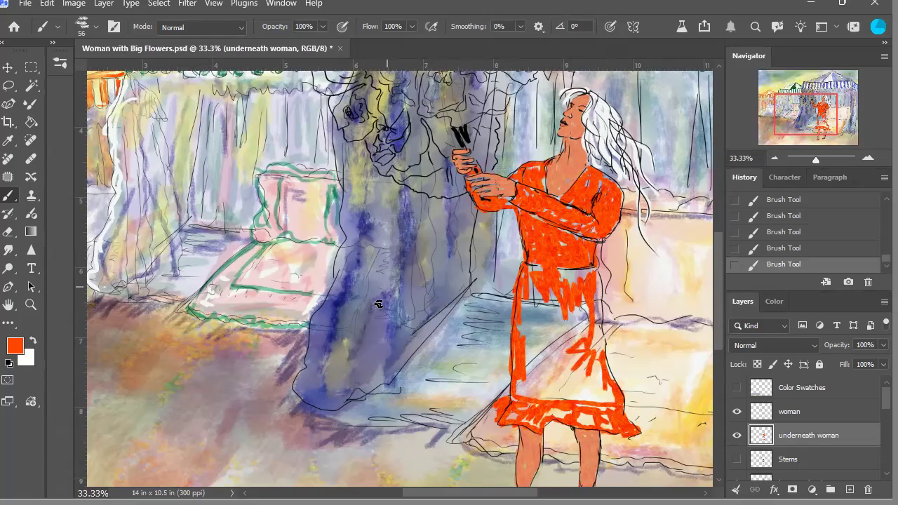
# Step: Show the Color Swatches layer and sample its crimson red as the brush color
pyautogui.moveTo(791, 130); pyautogui.dragTo(787, 137)
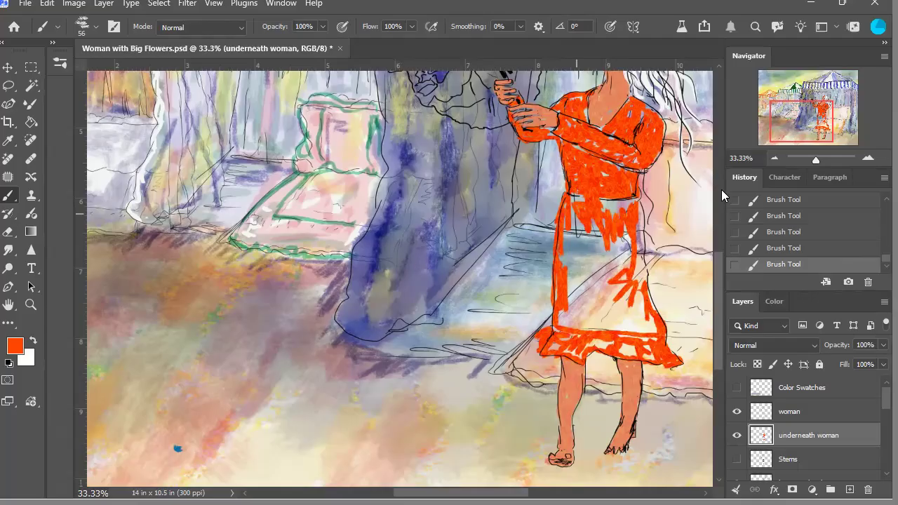
pyautogui.moveTo(807, 134); pyautogui.dragTo(792, 137)
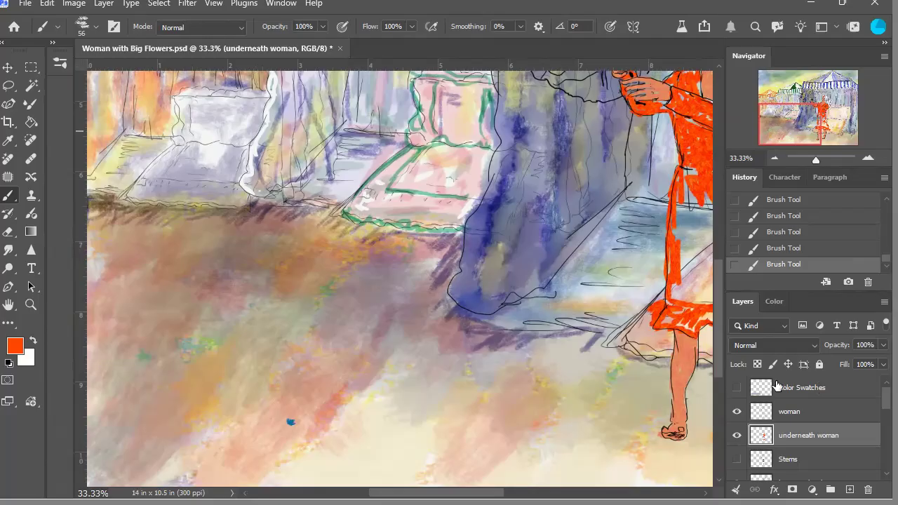
pyautogui.click(736, 387)
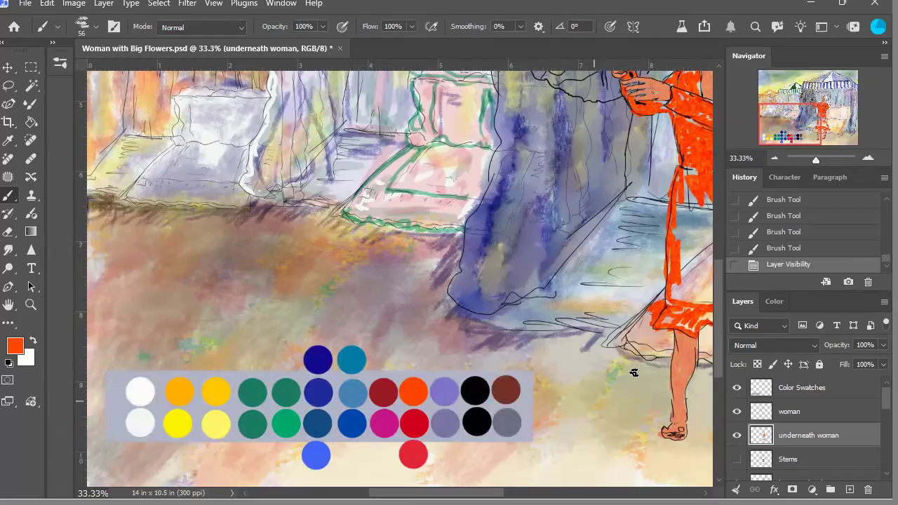
pyautogui.click(422, 423)
pyautogui.moveTo(687, 219)
pyautogui.mouseDown()
pyautogui.moveTo(695, 188)
pyautogui.moveTo(693, 211)
pyautogui.moveTo(693, 200)
pyautogui.mouseUp()
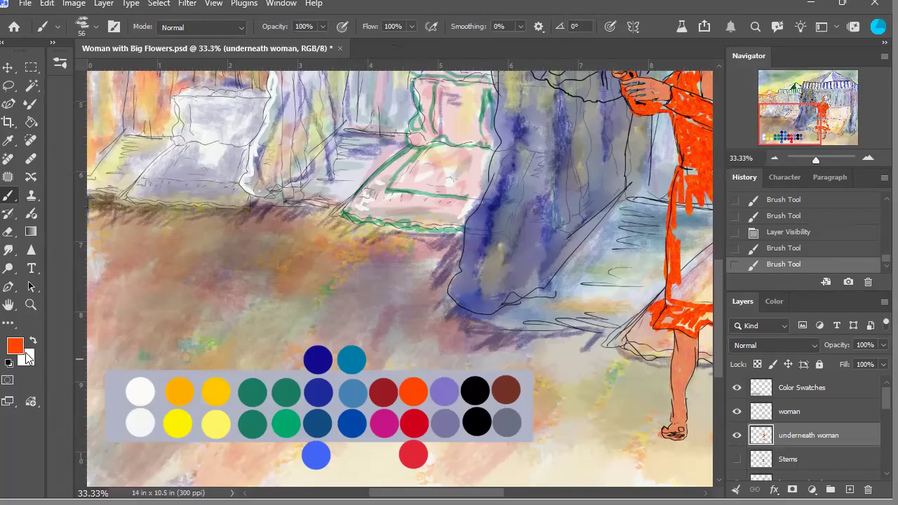
pyautogui.press('i')
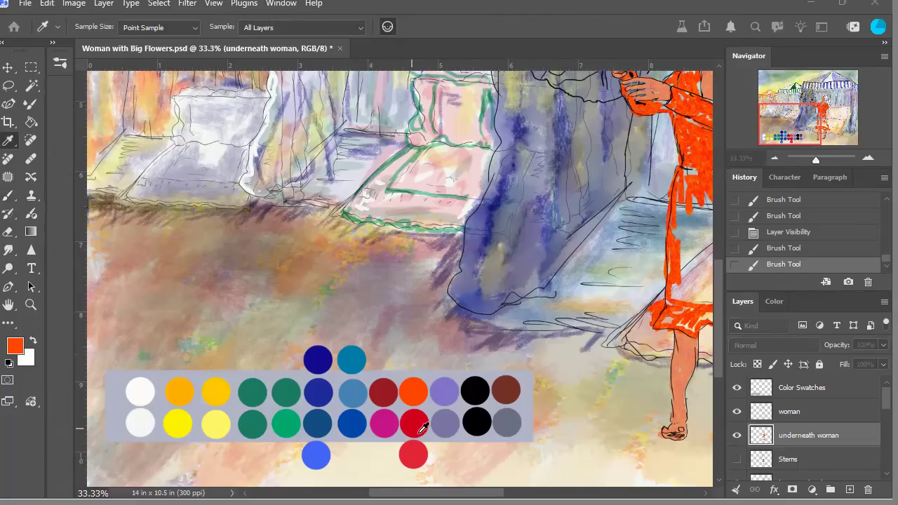
pyautogui.press('b')
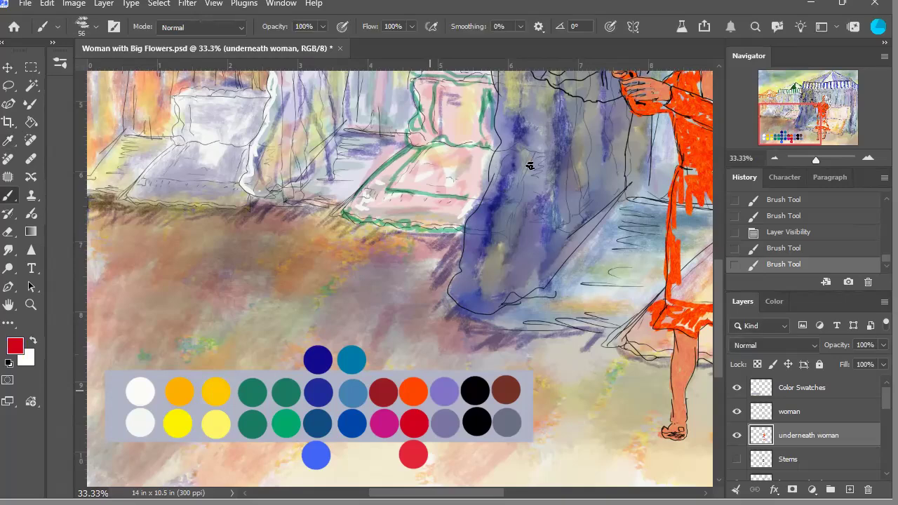
# Step: Paint crimson shading down the skirt's back edge, along the waistband and across the bodice beneath the sleeve
pyautogui.click(867, 159)
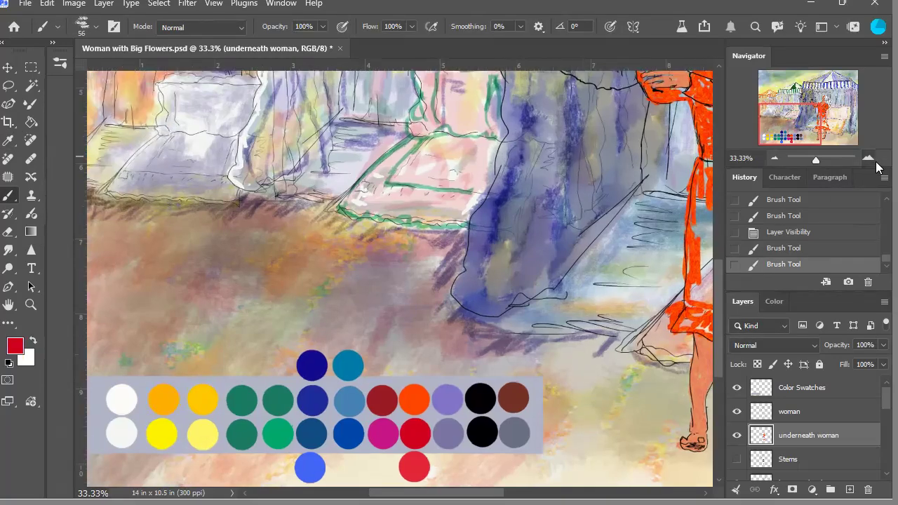
pyautogui.moveTo(792, 130); pyautogui.dragTo(820, 131)
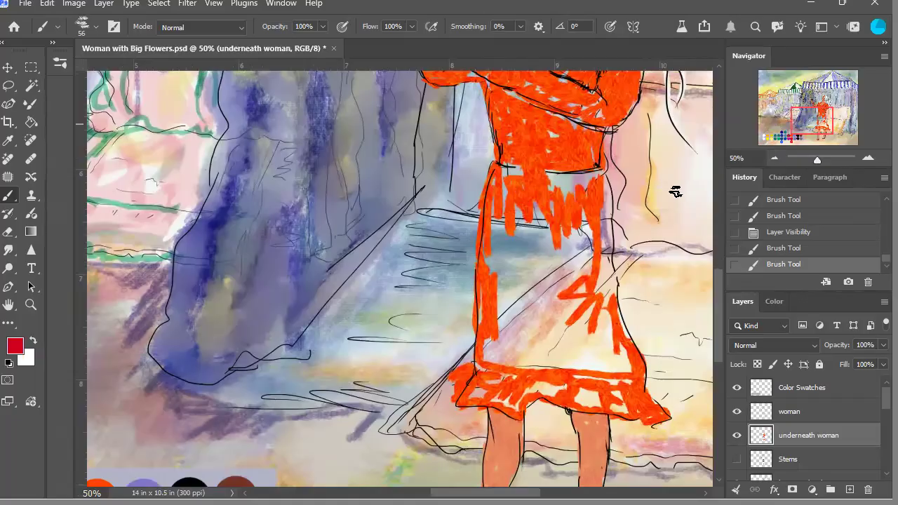
pyautogui.moveTo(556, 183)
pyautogui.mouseDown()
pyautogui.moveTo(568, 202)
pyautogui.moveTo(588, 187)
pyautogui.moveTo(562, 187)
pyautogui.moveTo(572, 178)
pyautogui.moveTo(602, 175)
pyautogui.moveTo(611, 190)
pyautogui.moveTo(618, 280)
pyautogui.moveTo(614, 243)
pyautogui.moveTo(602, 288)
pyautogui.moveTo(612, 266)
pyautogui.moveTo(607, 287)
pyautogui.moveTo(613, 300)
pyautogui.moveTo(618, 286)
pyautogui.moveTo(617, 317)
pyautogui.mouseUp()
pyautogui.moveTo(629, 351)
pyautogui.mouseDown()
pyautogui.moveTo(633, 345)
pyautogui.moveTo(607, 341)
pyautogui.moveTo(630, 378)
pyautogui.mouseUp()
pyautogui.moveTo(537, 180)
pyautogui.mouseDown()
pyautogui.moveTo(515, 167)
pyautogui.moveTo(563, 142)
pyautogui.moveTo(527, 126)
pyautogui.moveTo(580, 137)
pyautogui.moveTo(508, 133)
pyautogui.mouseUp()
pyautogui.moveTo(590, 126)
pyautogui.mouseDown()
pyautogui.moveTo(593, 109)
pyautogui.moveTo(614, 98)
pyautogui.moveTo(607, 105)
pyautogui.mouseUp()
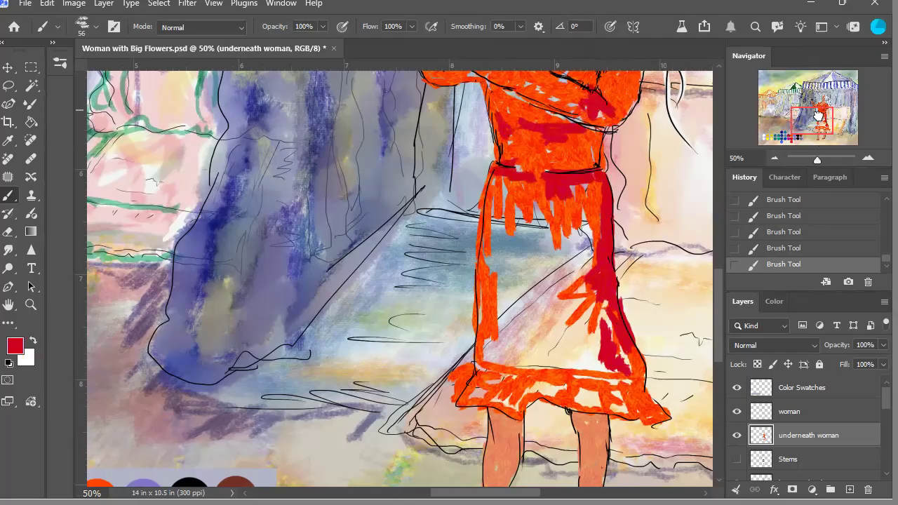
# Step: Add crimson accents along the dress's front neckline and shoulder and over the cuff below the hands
pyautogui.moveTo(819, 116); pyautogui.dragTo(819, 106)
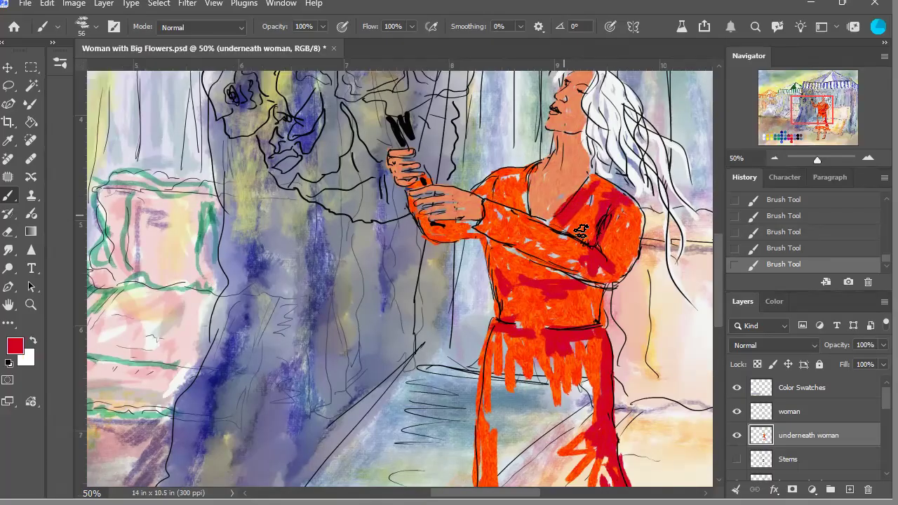
pyautogui.moveTo(520, 167)
pyautogui.mouseDown()
pyautogui.moveTo(534, 213)
pyautogui.moveTo(527, 181)
pyautogui.moveTo(498, 179)
pyautogui.mouseUp()
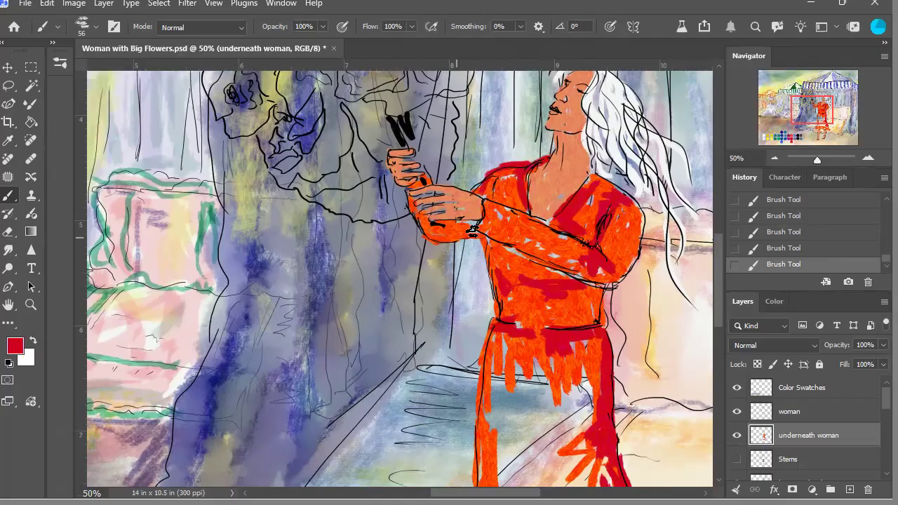
pyautogui.moveTo(444, 238)
pyautogui.mouseDown()
pyautogui.moveTo(471, 230)
pyautogui.moveTo(446, 228)
pyautogui.moveTo(452, 242)
pyautogui.moveTo(433, 232)
pyautogui.mouseUp()
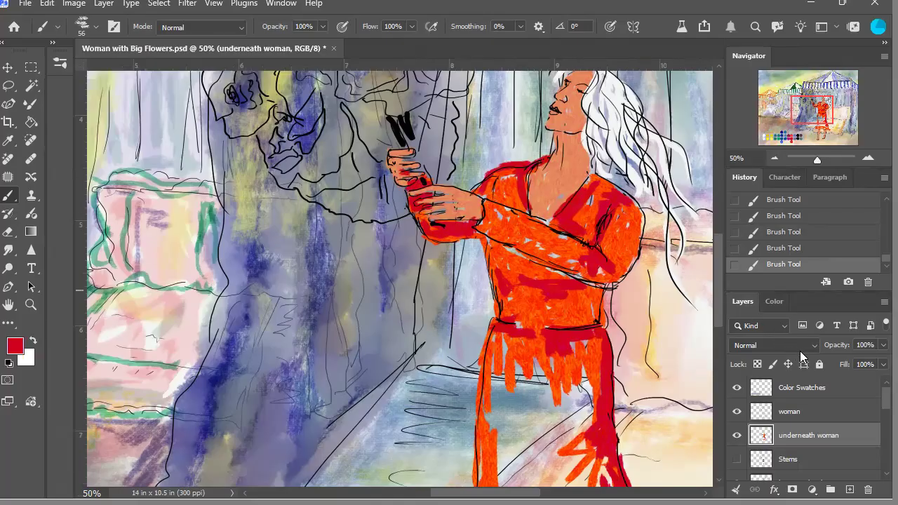
# Step: Enlarge the brush to 139 px, fill the open area of the skirt with crimson and add crimson strokes to the hem ruffle
pyautogui.click(775, 159)
pyautogui.moveTo(481, 355); pyautogui.dragTo(484, 405)
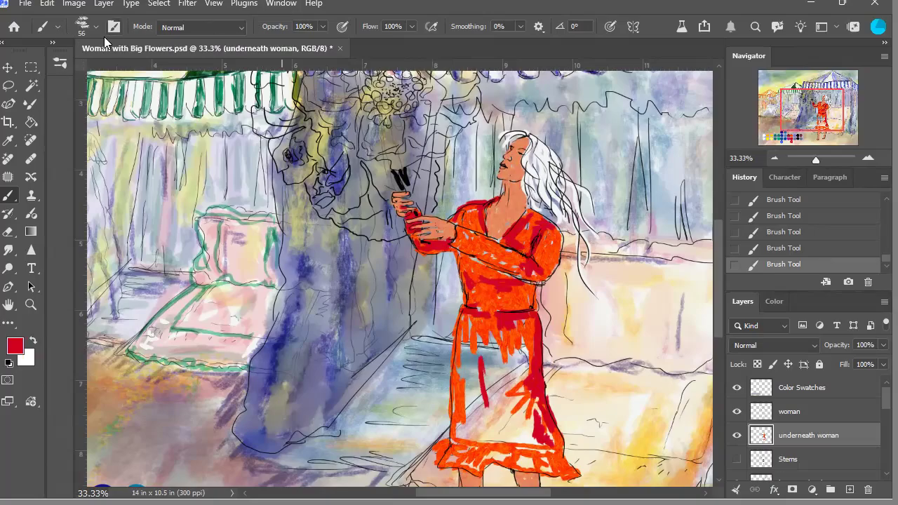
pyautogui.press(']')
pyautogui.press(']')
pyautogui.press(']')
pyautogui.press(']')
pyautogui.press(']')
pyautogui.press(']')
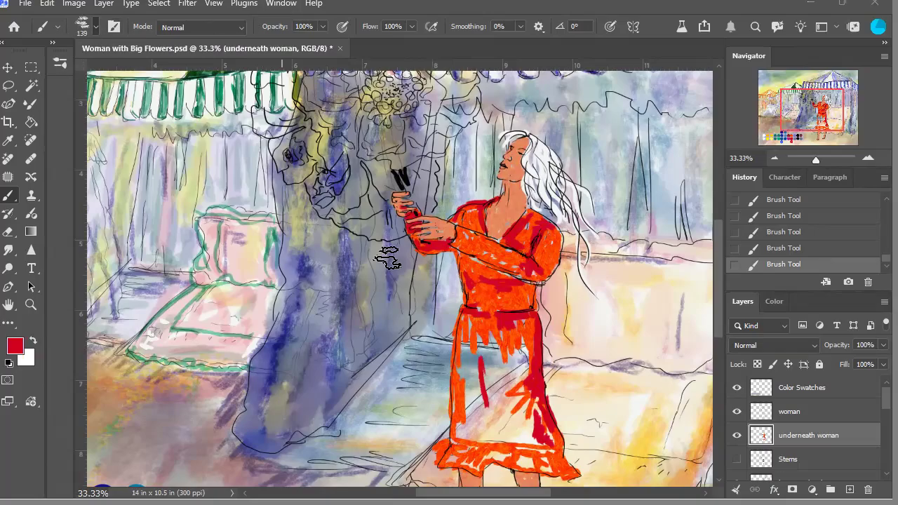
pyautogui.moveTo(500, 362)
pyautogui.mouseDown()
pyautogui.moveTo(502, 401)
pyautogui.moveTo(522, 395)
pyautogui.moveTo(523, 357)
pyautogui.moveTo(529, 367)
pyautogui.moveTo(481, 363)
pyautogui.moveTo(475, 388)
pyautogui.moveTo(481, 341)
pyautogui.moveTo(474, 356)
pyautogui.moveTo(469, 337)
pyautogui.moveTo(466, 370)
pyautogui.moveTo(480, 405)
pyautogui.moveTo(499, 411)
pyautogui.moveTo(464, 440)
pyautogui.moveTo(482, 446)
pyautogui.moveTo(509, 432)
pyautogui.moveTo(508, 407)
pyautogui.moveTo(519, 407)
pyautogui.moveTo(549, 445)
pyautogui.moveTo(529, 444)
pyautogui.moveTo(549, 431)
pyautogui.moveTo(540, 428)
pyautogui.moveTo(488, 428)
pyautogui.moveTo(502, 361)
pyautogui.mouseUp()
pyautogui.moveTo(803, 117); pyautogui.dragTo(797, 130)
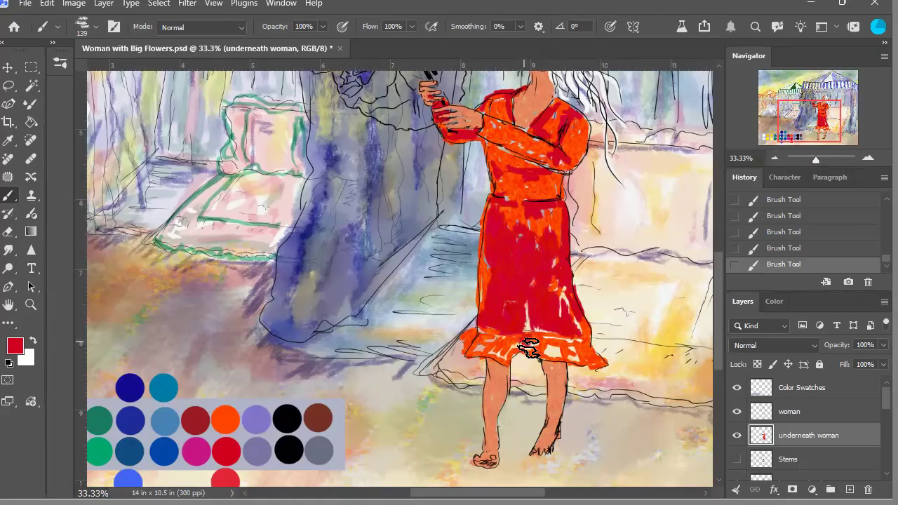
pyautogui.moveTo(491, 354)
pyautogui.mouseDown()
pyautogui.moveTo(469, 345)
pyautogui.moveTo(473, 359)
pyautogui.moveTo(583, 363)
pyautogui.moveTo(561, 354)
pyautogui.moveTo(617, 366)
pyautogui.moveTo(587, 359)
pyautogui.mouseUp()
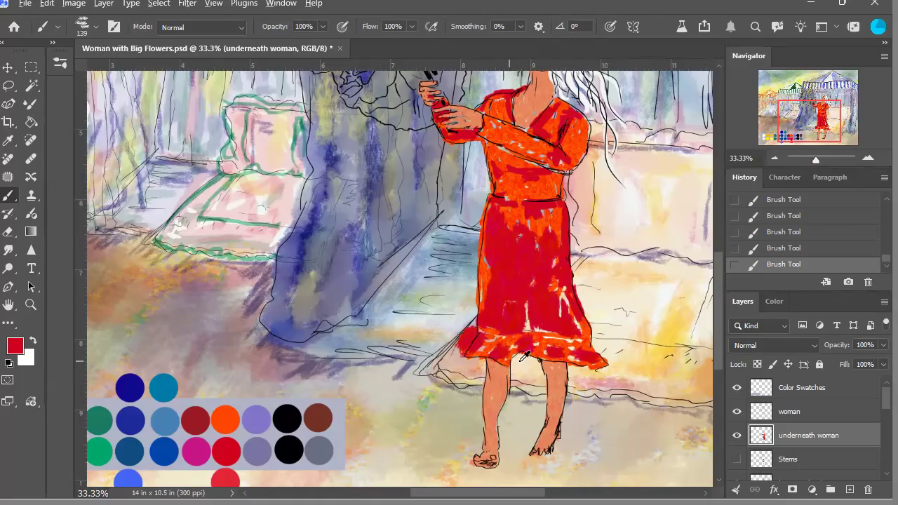
# Step: Sample red-orange from the hem ruffle and paint highlights on the skirt above the ruffle and below the waistband
pyautogui.keyDown('alt'); pyautogui.click(515, 337); pyautogui.keyUp('alt')
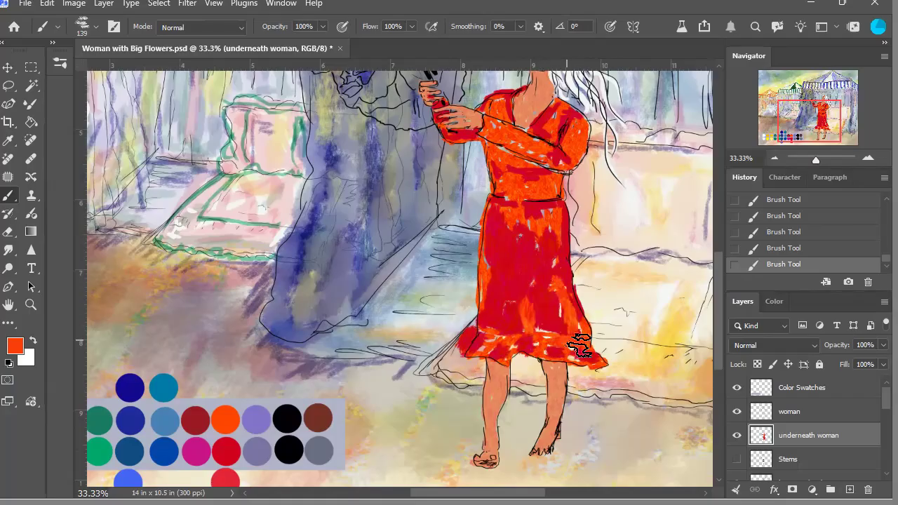
pyautogui.moveTo(552, 234)
pyautogui.mouseDown()
pyautogui.moveTo(528, 223)
pyautogui.moveTo(524, 202)
pyautogui.mouseUp()
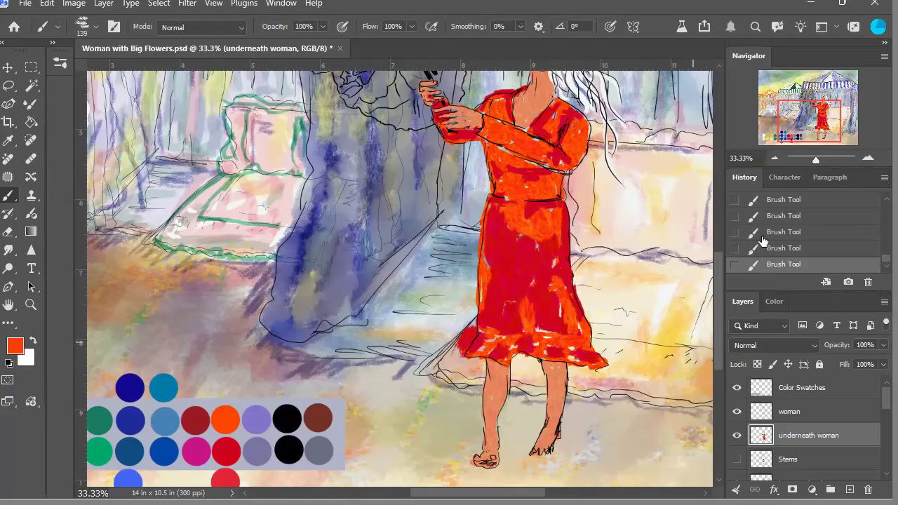
pyautogui.click(775, 160)
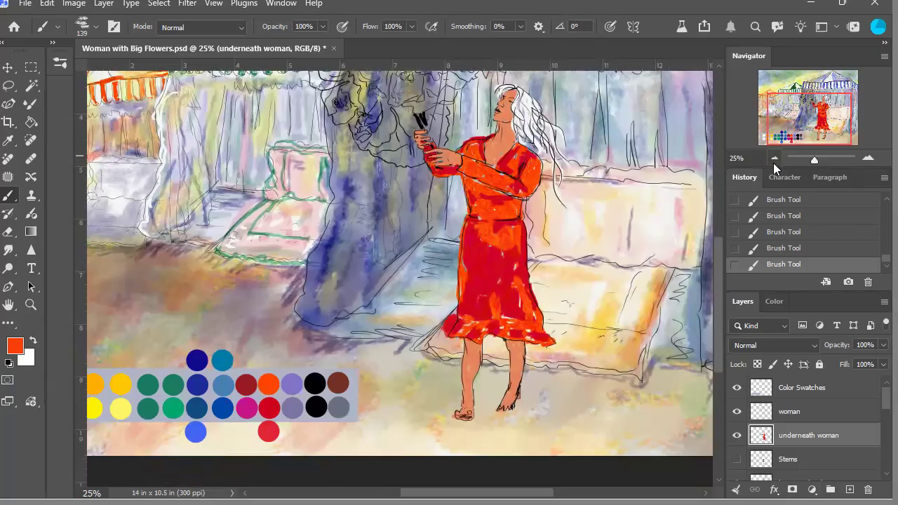
pyautogui.click(775, 160)
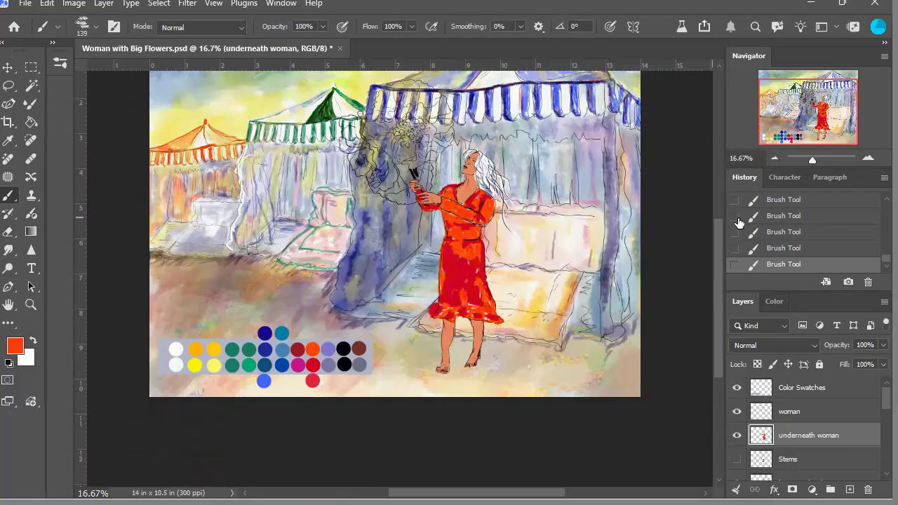
# Step: Touch up the cuff below the hands, then sample the skin tone from the chest and the off-white from the hair
pyautogui.click(869, 160)
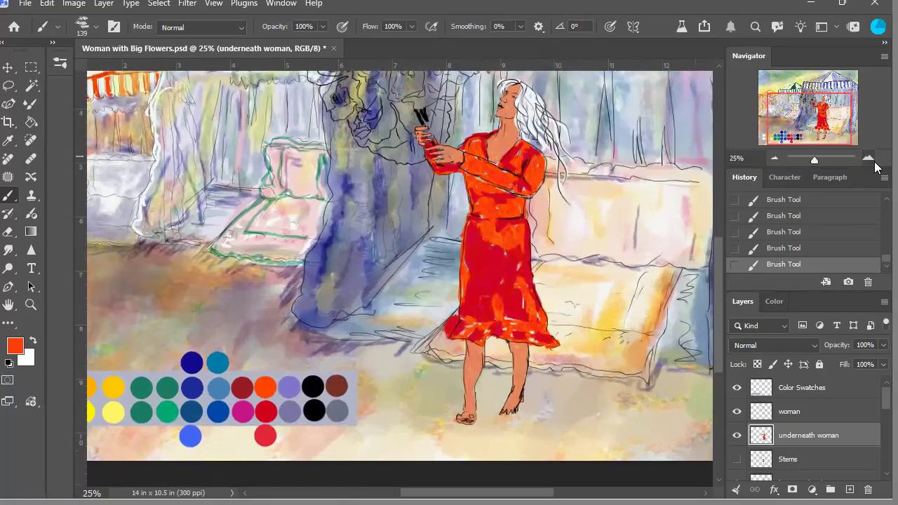
pyautogui.click(868, 161)
pyautogui.click(868, 160)
pyautogui.click(868, 160)
pyautogui.moveTo(819, 134); pyautogui.dragTo(823, 114)
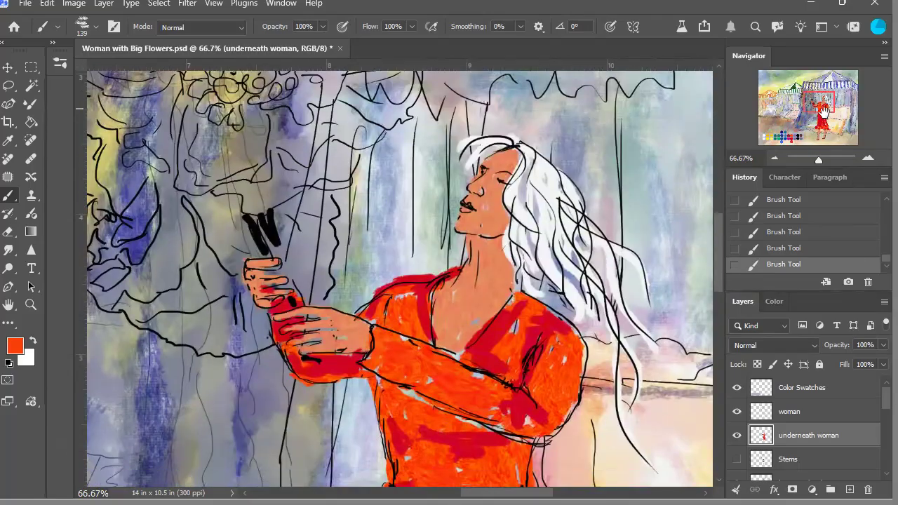
pyautogui.moveTo(295, 339); pyautogui.dragTo(296, 353)
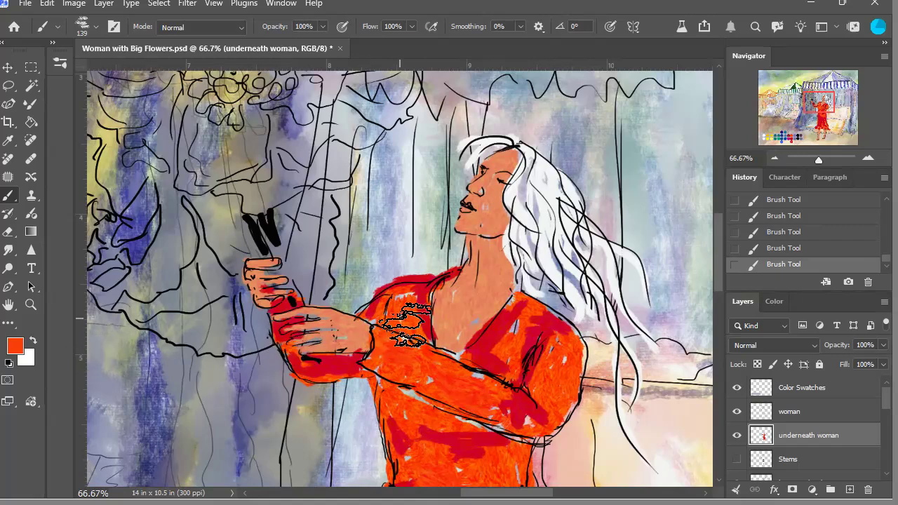
pyautogui.keyDown('alt'); pyautogui.click(454, 317); pyautogui.keyUp('alt')
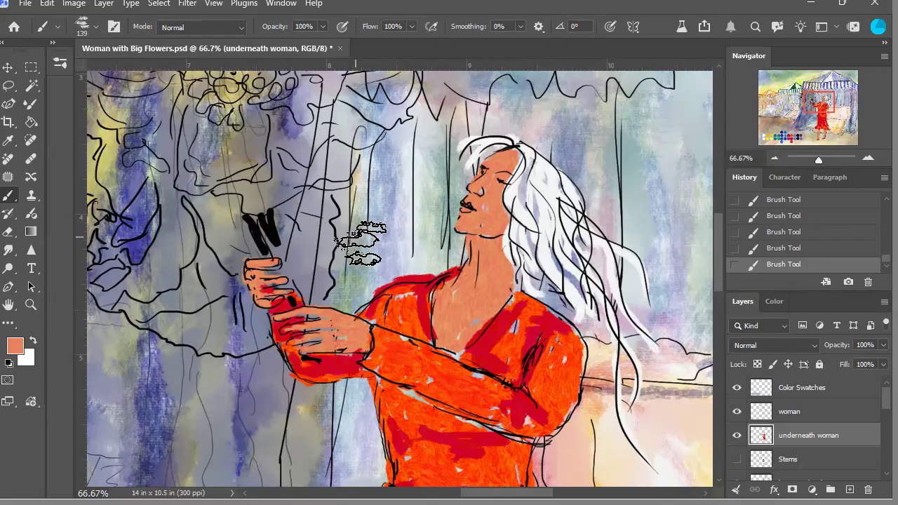
pyautogui.keyDown('alt'); pyautogui.click(530, 223); pyautogui.keyUp('alt')
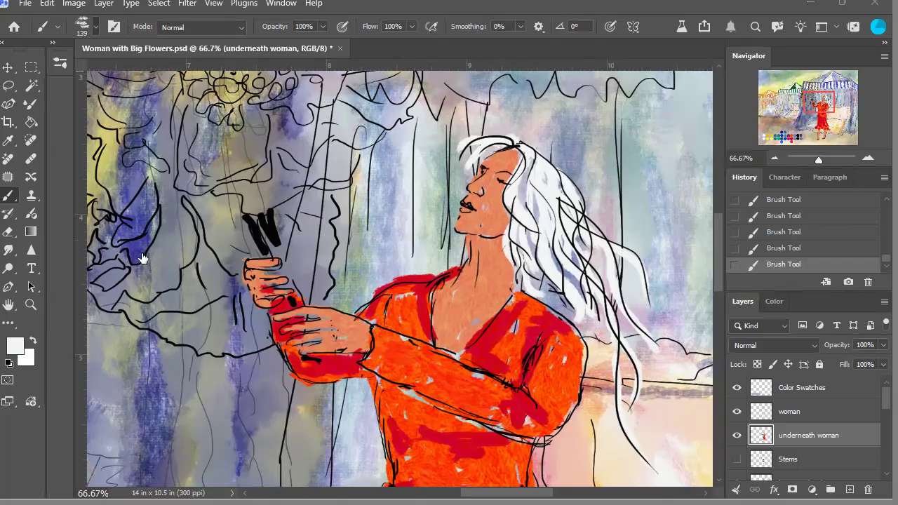
# Step: Reduce the brush size to 23 and undo the last brush stroke on the underneath woman layer
pyautogui.press('[')
pyautogui.press('[')
pyautogui.press('[')
pyautogui.press('[')
pyautogui.press('[')
pyautogui.click(775, 251)
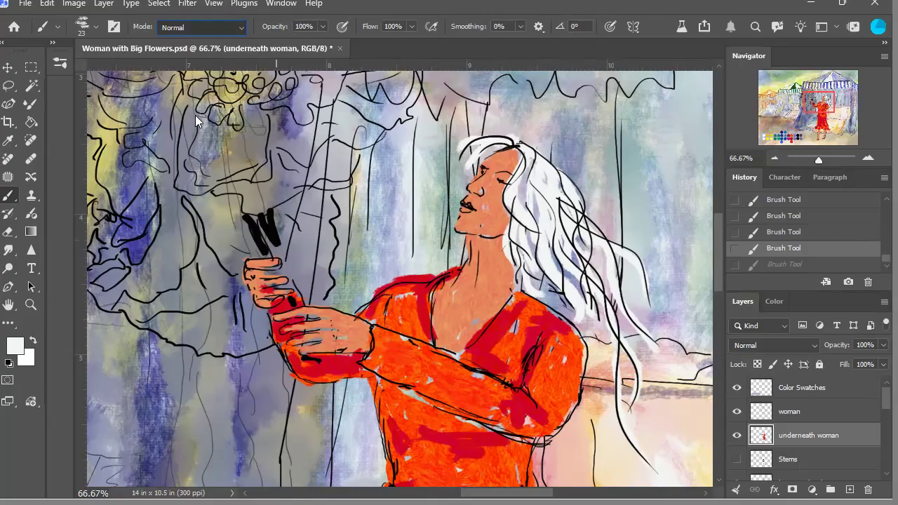
# Step: Try painting white highlights on the woman's forehead with the brush in Multiply mode at 84% opacity
pyautogui.hotkey('alt', 'shift', 'm')
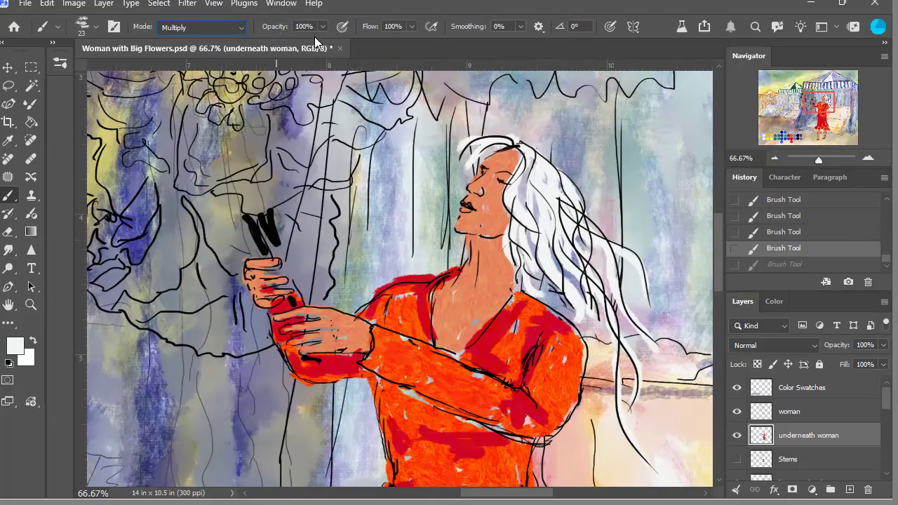
pyautogui.press('4')
pyautogui.press('3')
pyautogui.moveTo(511, 166); pyautogui.dragTo(536, 172)
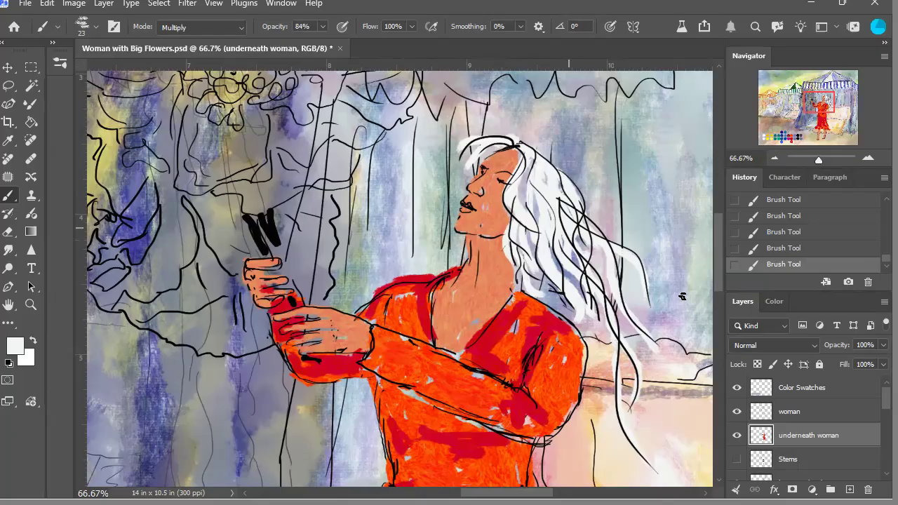
pyautogui.click(782, 247)
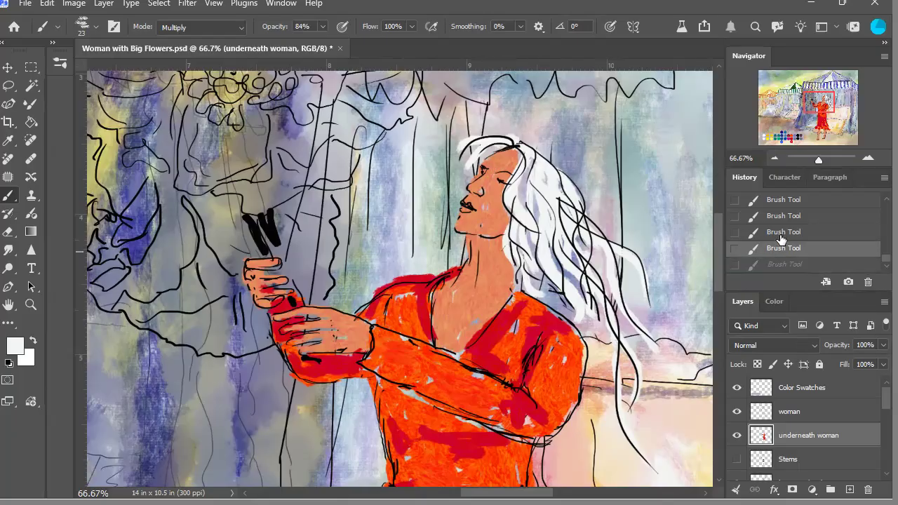
pyautogui.click(781, 236)
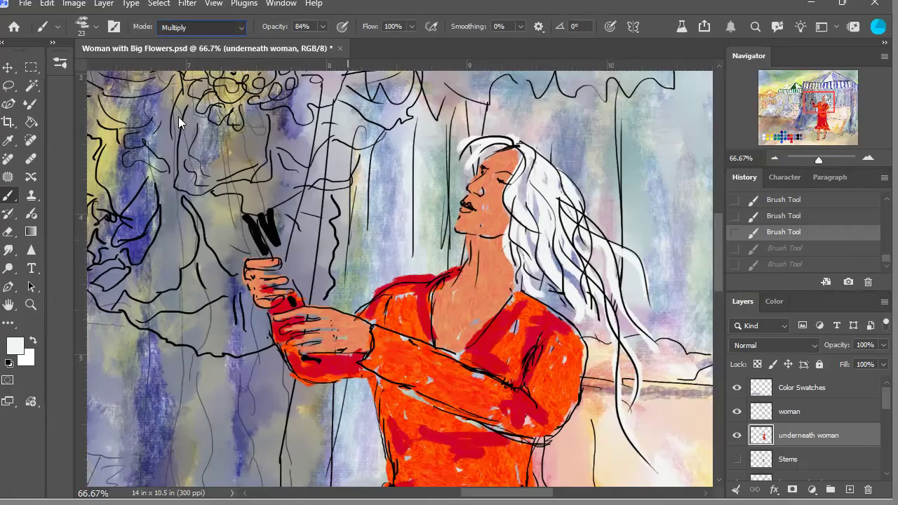
# Step: Set the brush to Normal mode at 45% opacity and paint soft white highlights on the woman's face
pyautogui.hotkey('shift', 'alt', 'n')
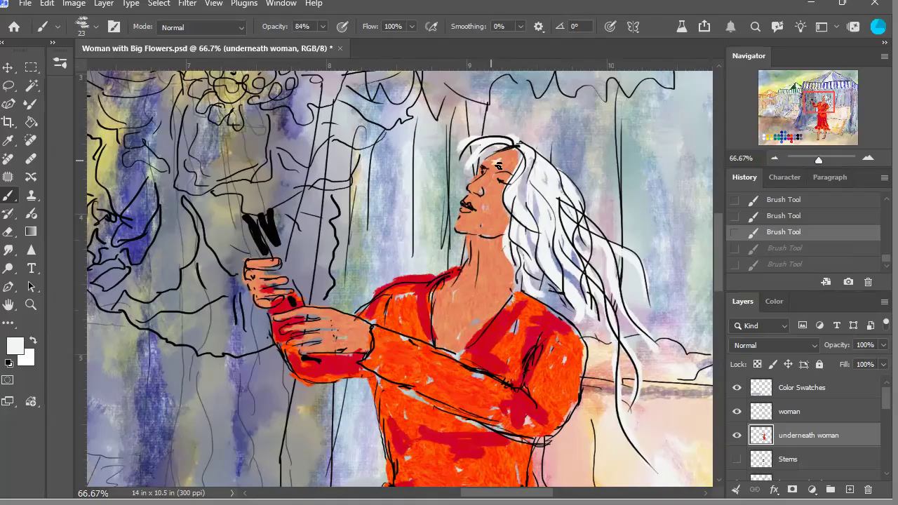
pyautogui.click(782, 264)
pyautogui.click(771, 249)
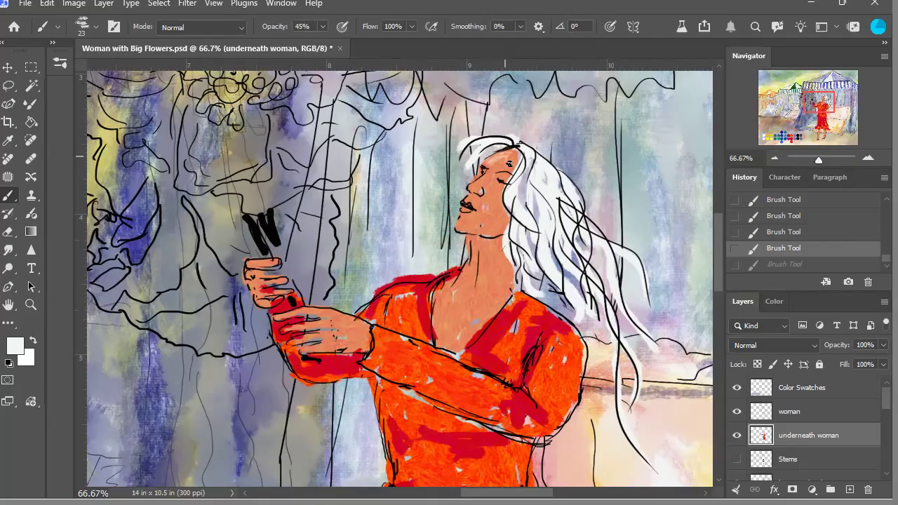
pyautogui.click(494, 169)
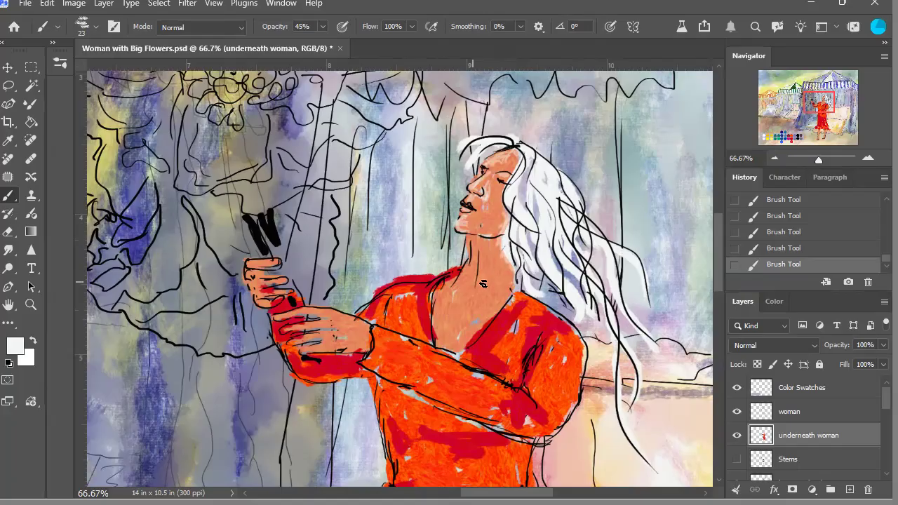
# Step: Touch up the face and neck with sampled skin and pale lavender tones, and blush the cheek with the dress's red
pyautogui.keyDown('alt'); pyautogui.click(490, 273); pyautogui.keyUp('alt')
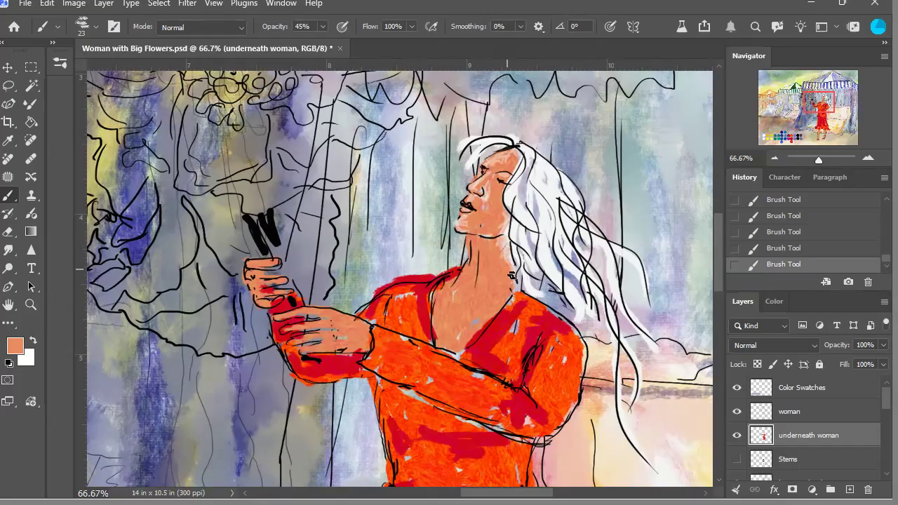
pyautogui.keyDown('alt'); pyautogui.click(516, 249); pyautogui.keyUp('alt')
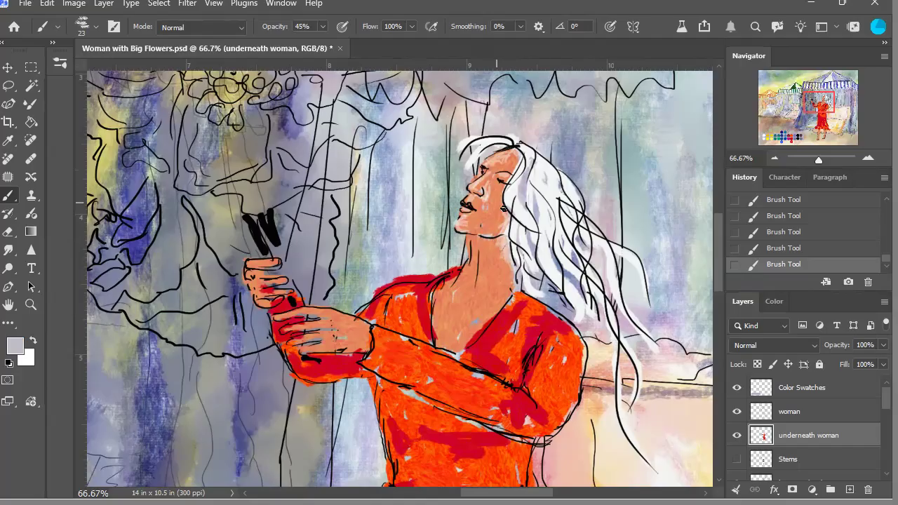
pyautogui.keyDown('alt'); pyautogui.click(522, 314); pyautogui.keyUp('alt')
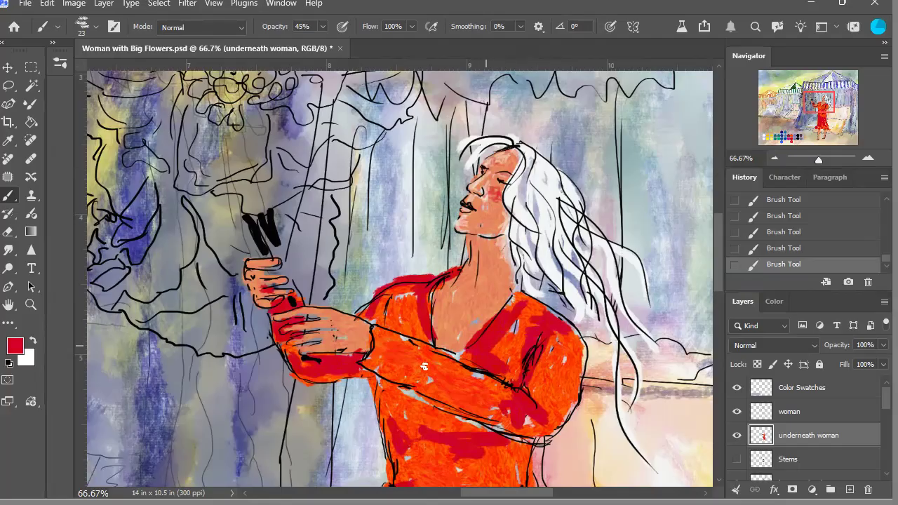
# Step: Sample the dark red swatch and paint the woman's lips with it on the woman layer
pyautogui.moveTo(819, 113); pyautogui.dragTo(790, 143)
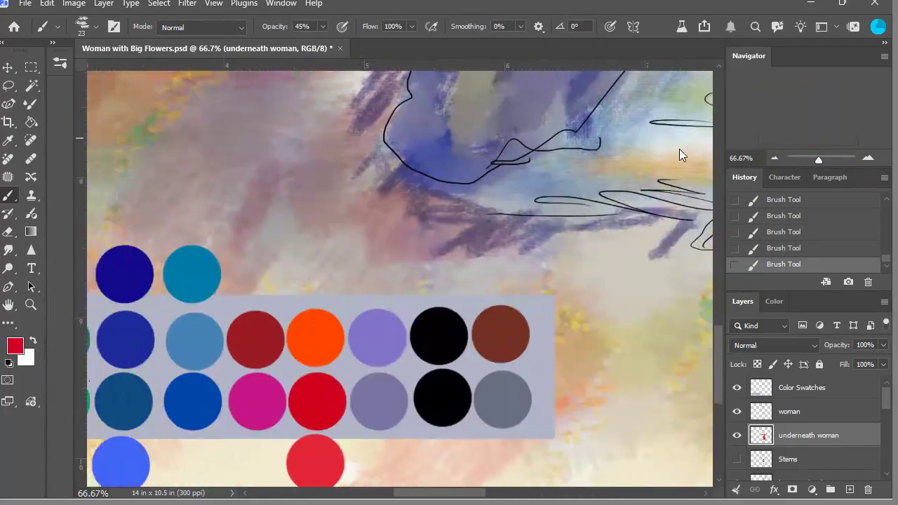
pyautogui.keyDown('alt'); pyautogui.click(265, 347); pyautogui.keyUp('alt')
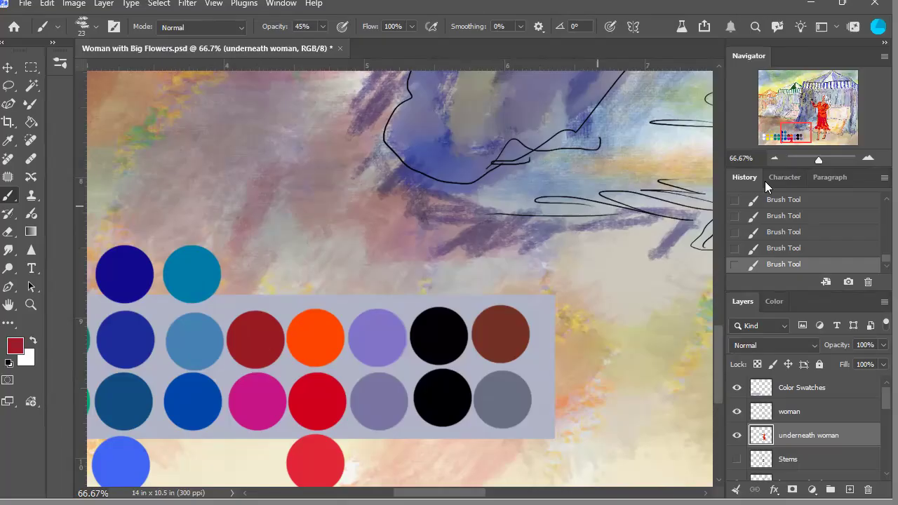
pyautogui.moveTo(804, 141); pyautogui.dragTo(822, 110)
pyautogui.click(867, 158)
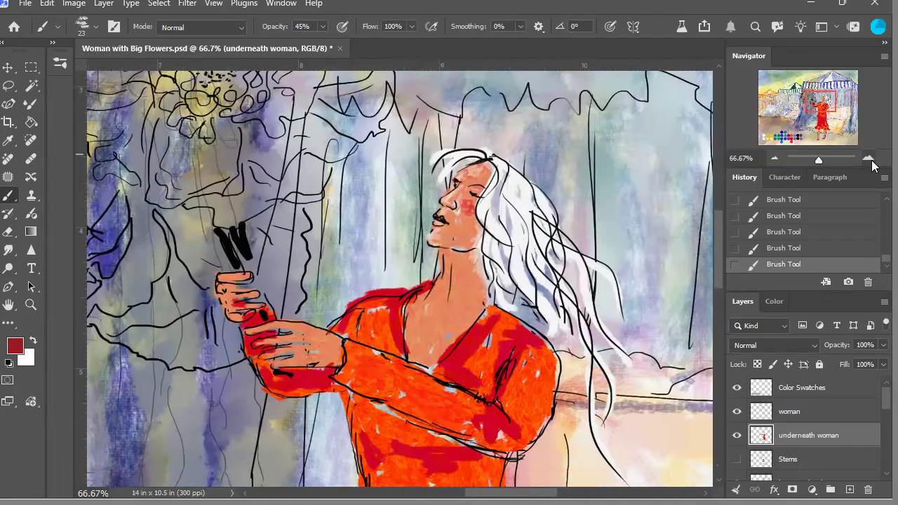
pyautogui.click(868, 158)
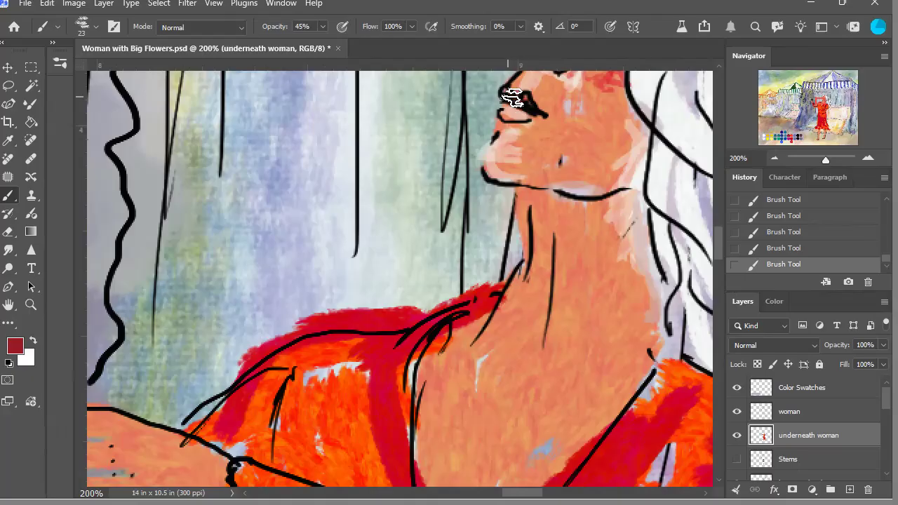
pyautogui.click(800, 412)
pyautogui.moveTo(509, 103); pyautogui.dragTo(526, 109)
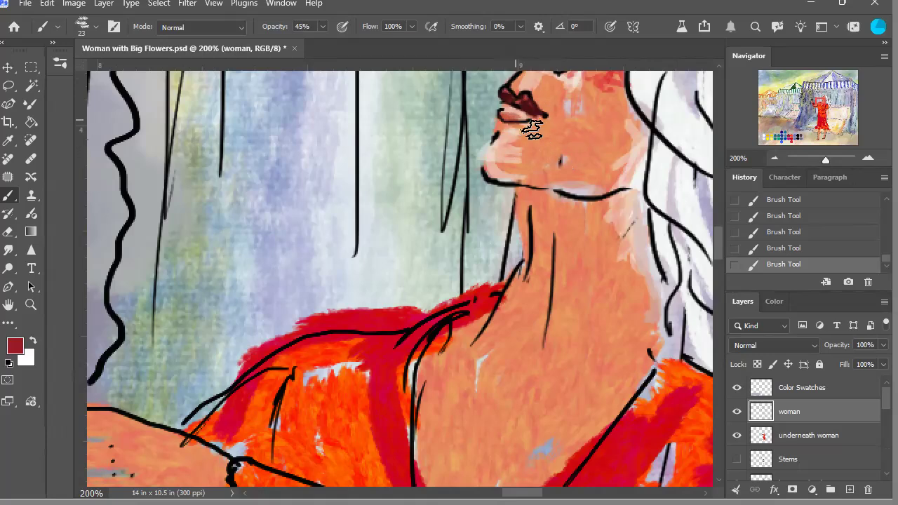
# Step: Sample the dark blue swatch and paint shadow accents on the red dress on the underneath woman layer
pyautogui.click(774, 159)
pyautogui.click(774, 159)
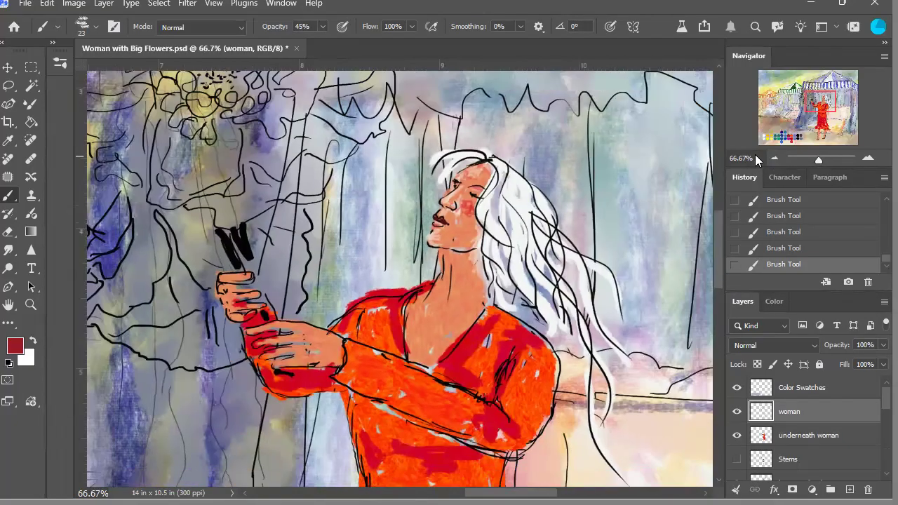
pyautogui.click(776, 159)
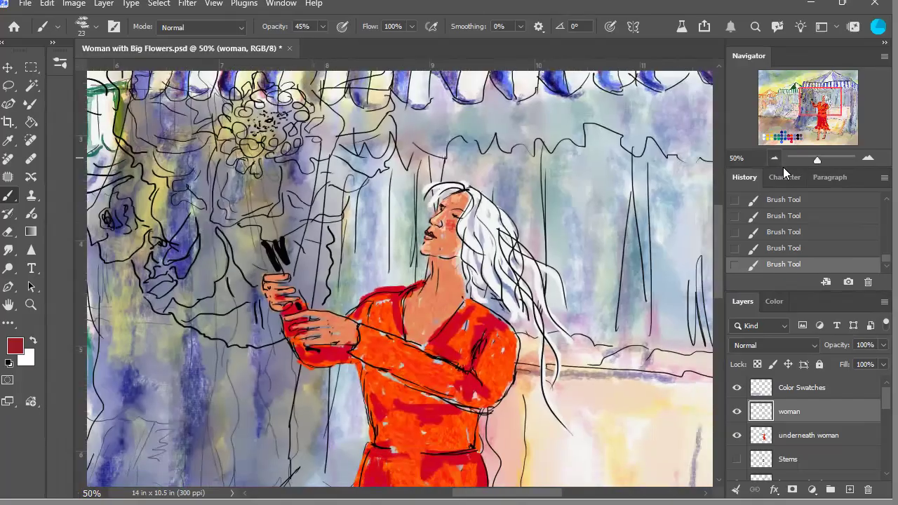
pyautogui.moveTo(825, 112); pyautogui.dragTo(822, 117)
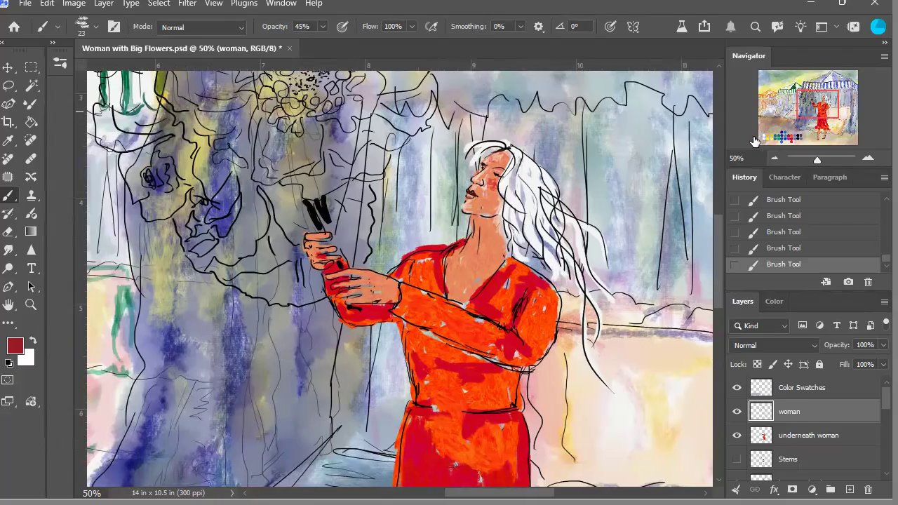
pyautogui.click(777, 160)
pyautogui.click(778, 160)
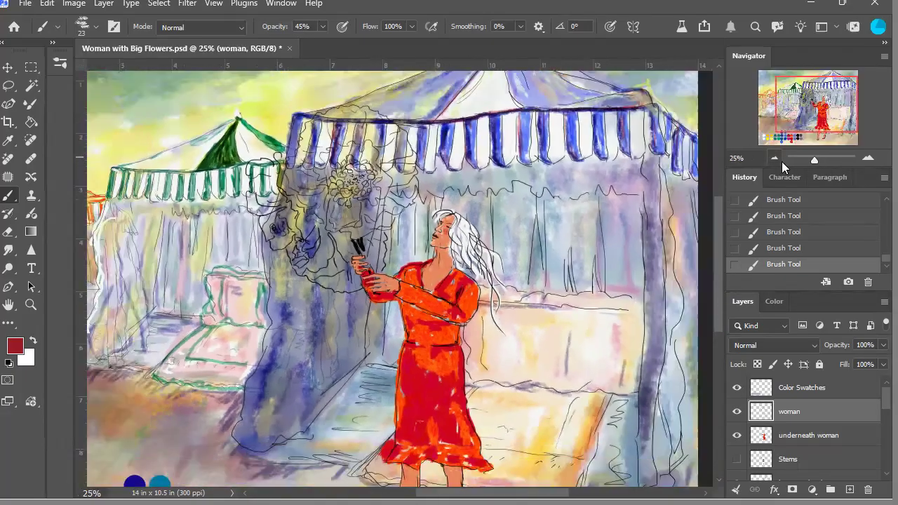
pyautogui.moveTo(825, 119)
pyautogui.mouseDown()
pyautogui.moveTo(813, 128)
pyautogui.moveTo(822, 130)
pyautogui.mouseUp()
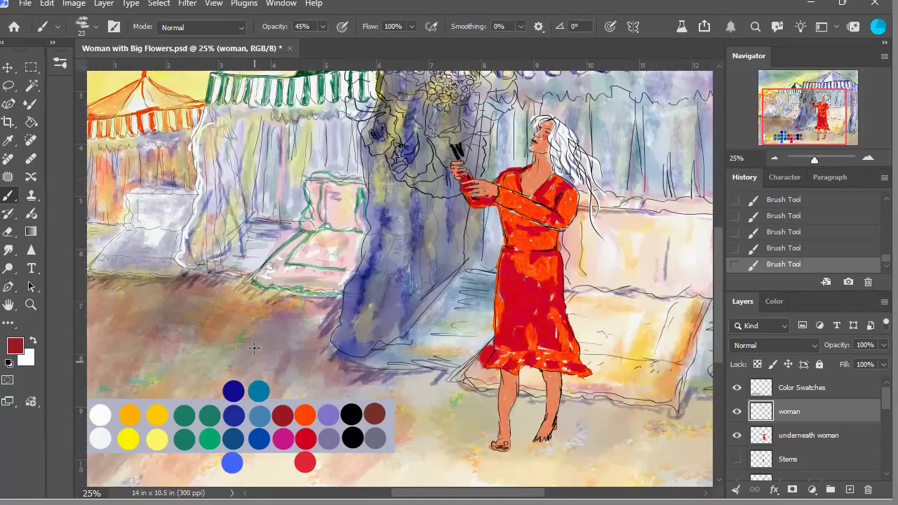
pyautogui.keyDown('alt'); pyautogui.click(236, 397); pyautogui.keyUp('alt')
pyautogui.click(810, 440)
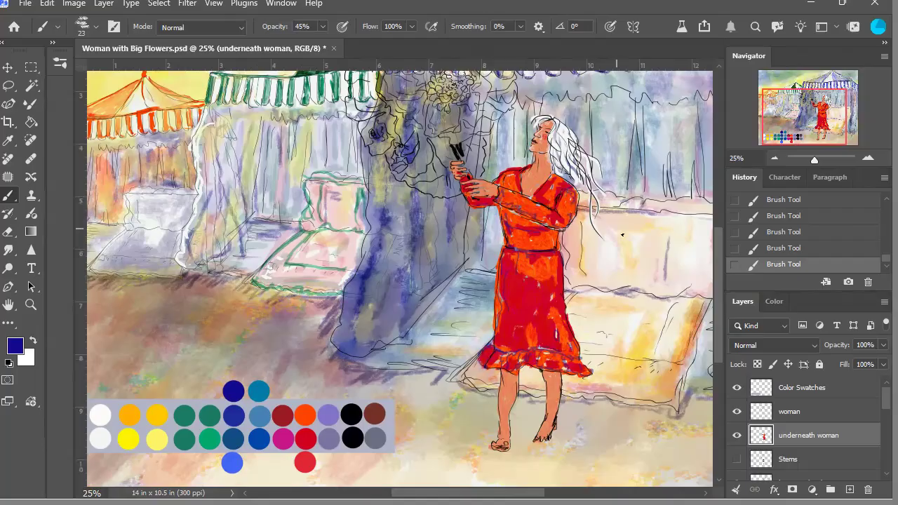
# Step: Sample the white of the woman's hair as the brush color and set the brush opacity to 100%
pyautogui.click(778, 161)
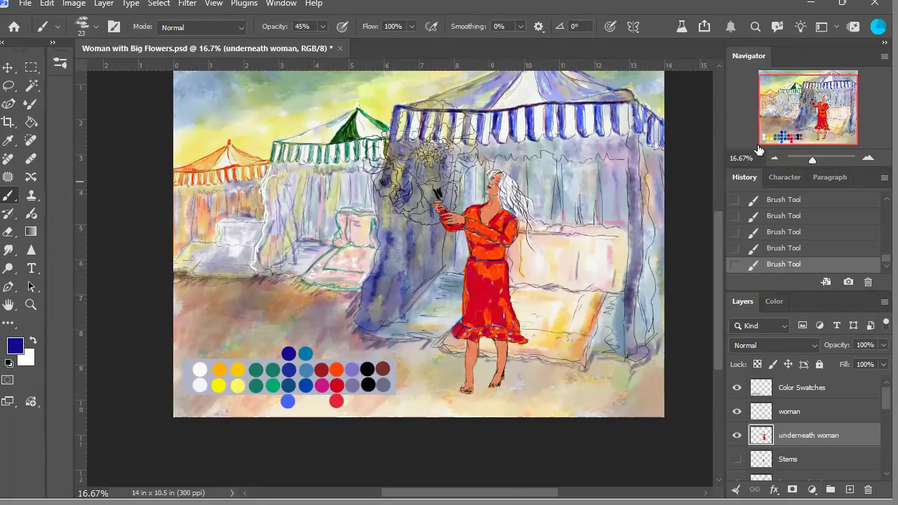
pyautogui.click(868, 159)
pyautogui.click(868, 158)
pyautogui.moveTo(808, 131); pyautogui.dragTo(825, 128)
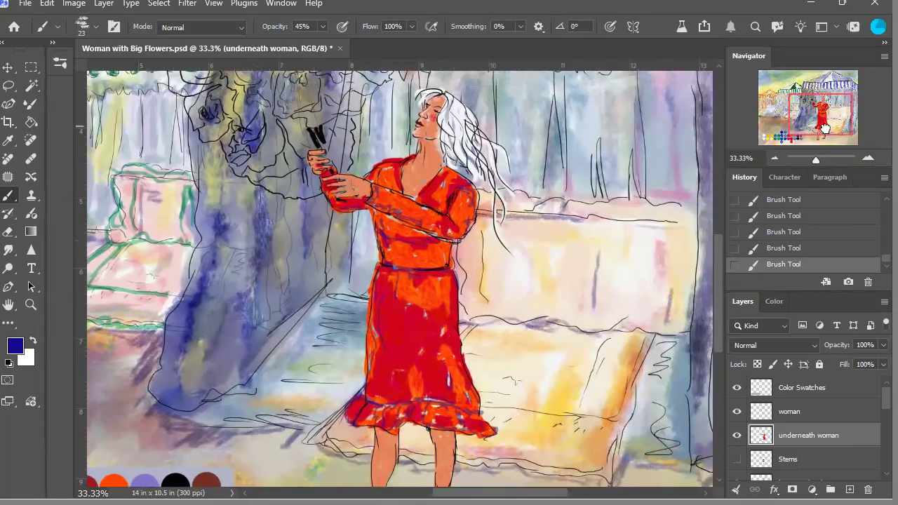
pyautogui.click(868, 159)
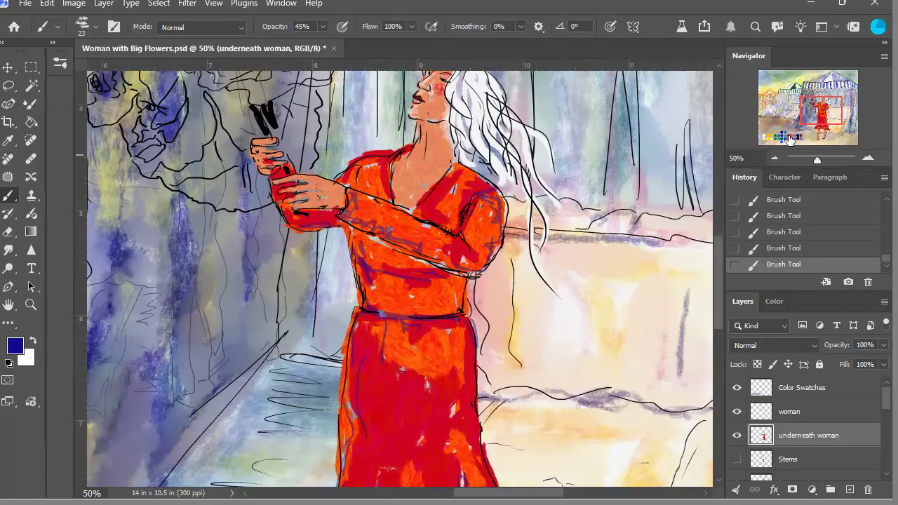
pyautogui.moveTo(827, 125); pyautogui.dragTo(821, 117)
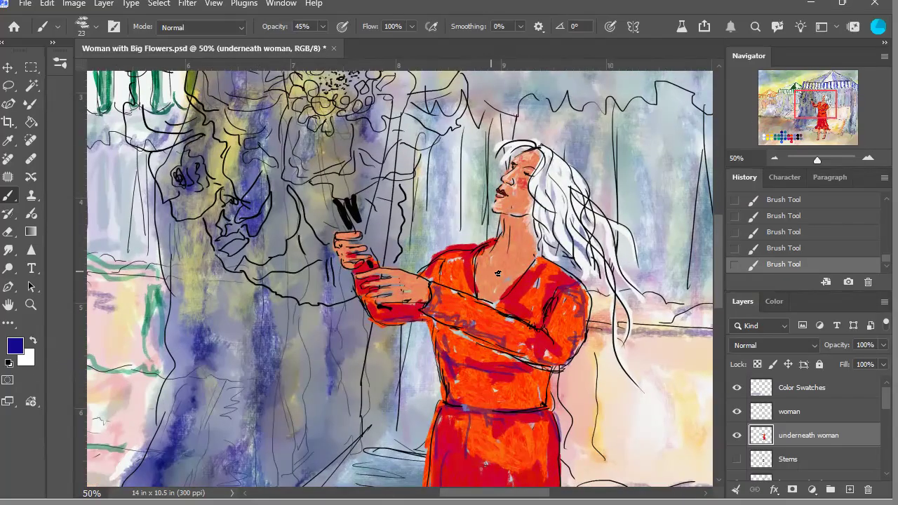
pyautogui.keyDown('alt'); pyautogui.click(562, 166); pyautogui.keyUp('alt')
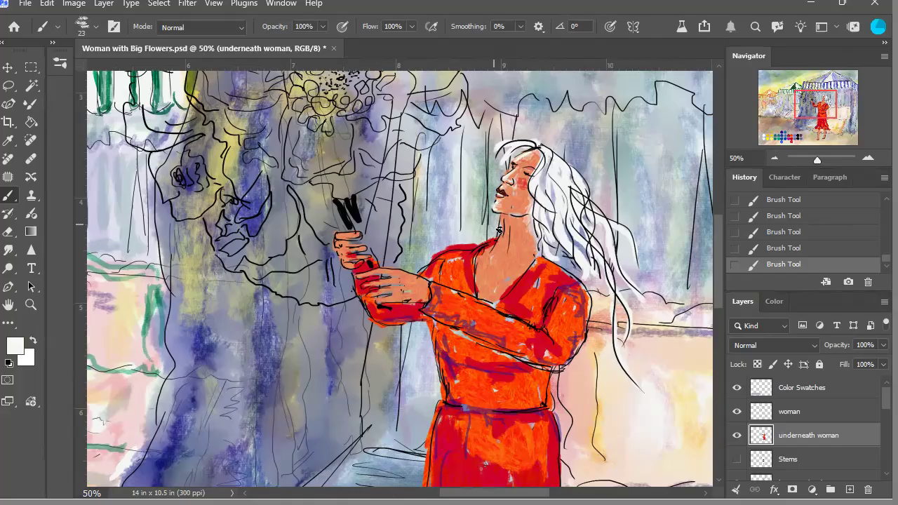
# Step: Select the big tent sketch, big tent color and middle sketch tent layers together
pyautogui.click(778, 160)
pyautogui.click(778, 160)
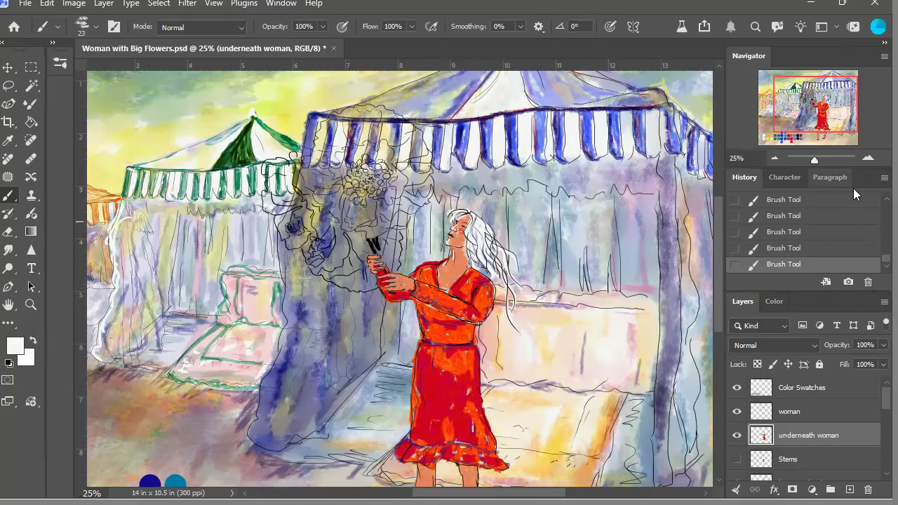
pyautogui.click(868, 160)
pyautogui.click(867, 160)
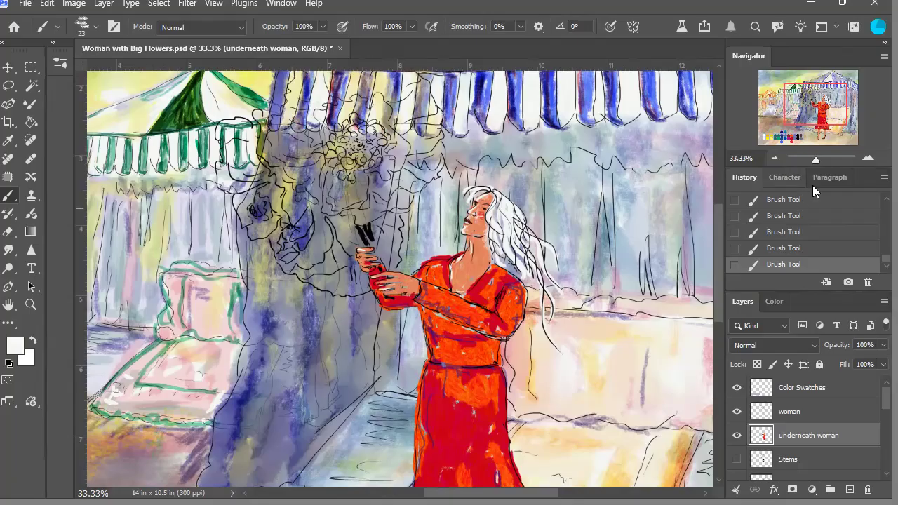
pyautogui.moveTo(804, 120); pyautogui.dragTo(795, 119)
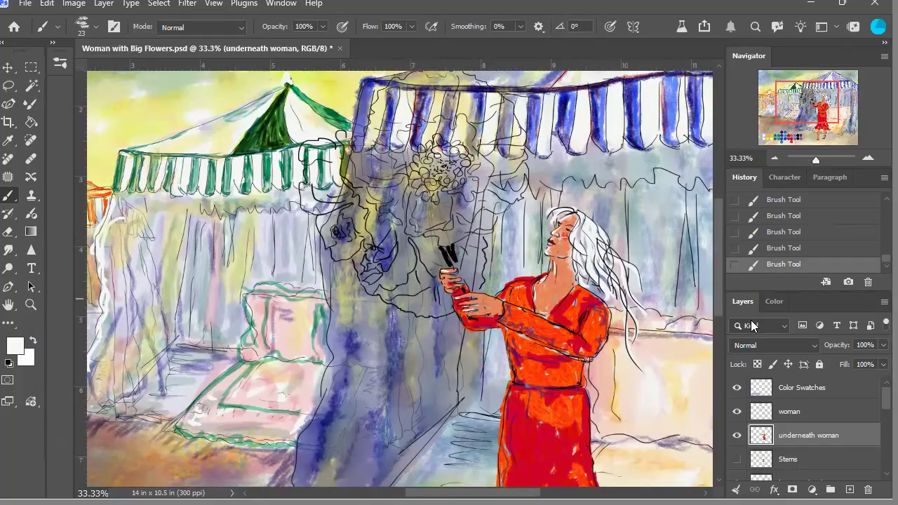
pyautogui.scroll(-3, 876, 403)
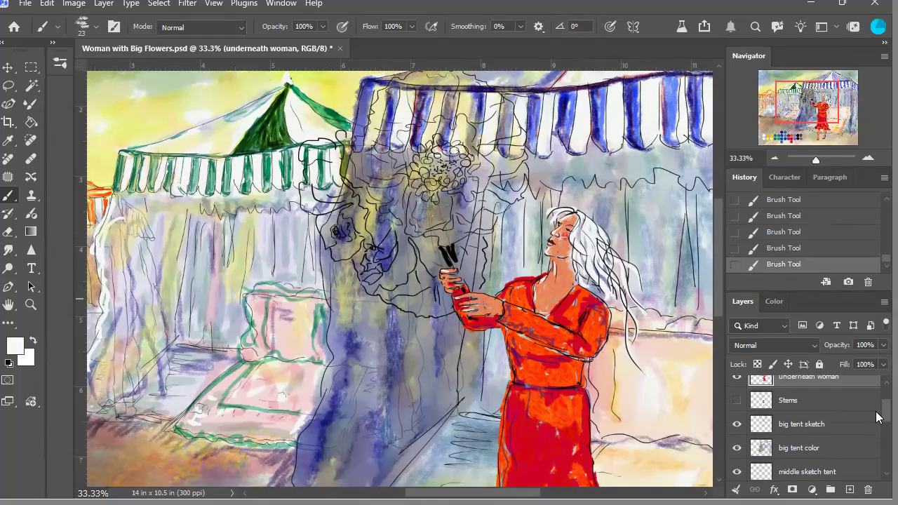
pyautogui.scroll(3, 876, 414)
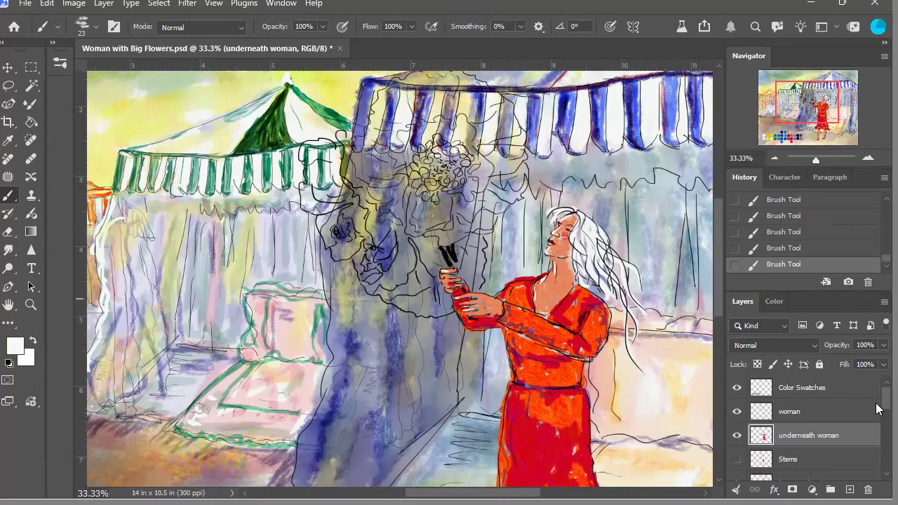
pyautogui.scroll(-5, 876, 409)
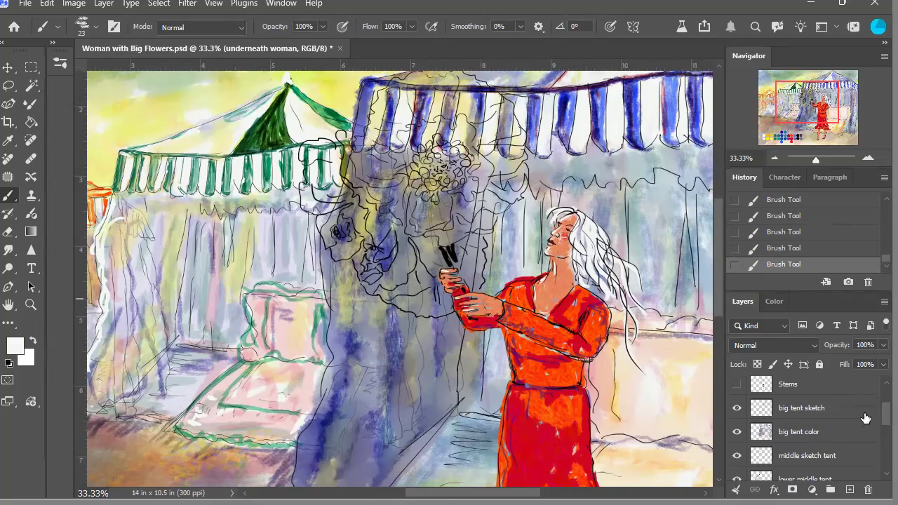
pyautogui.click(866, 415)
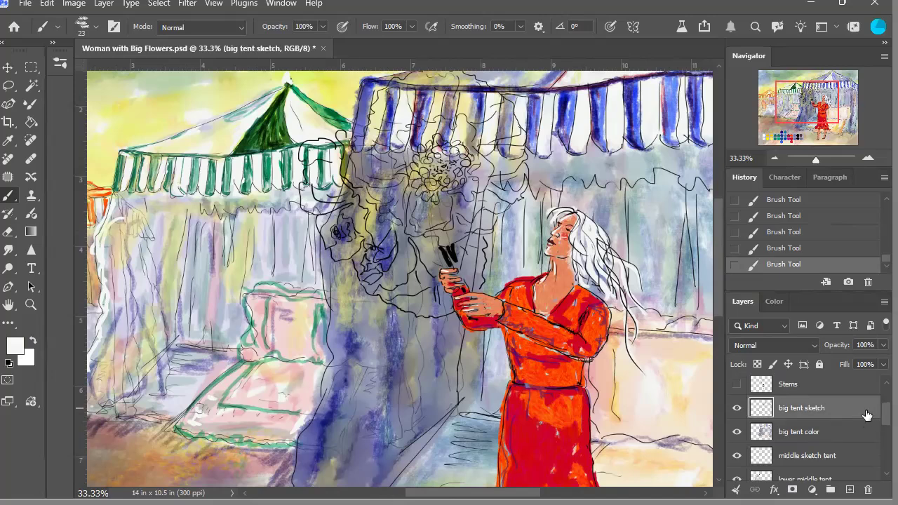
pyautogui.keyDown('shift'); pyautogui.click(832, 434); pyautogui.keyUp('shift')
pyautogui.keyDown('shift'); pyautogui.click(845, 457); pyautogui.keyUp('shift')
# Step: Extend the layer selection with lower middle tent, small tent sketch, underneath small tent, Sky and Walkway
pyautogui.scroll(-4, 876, 424)
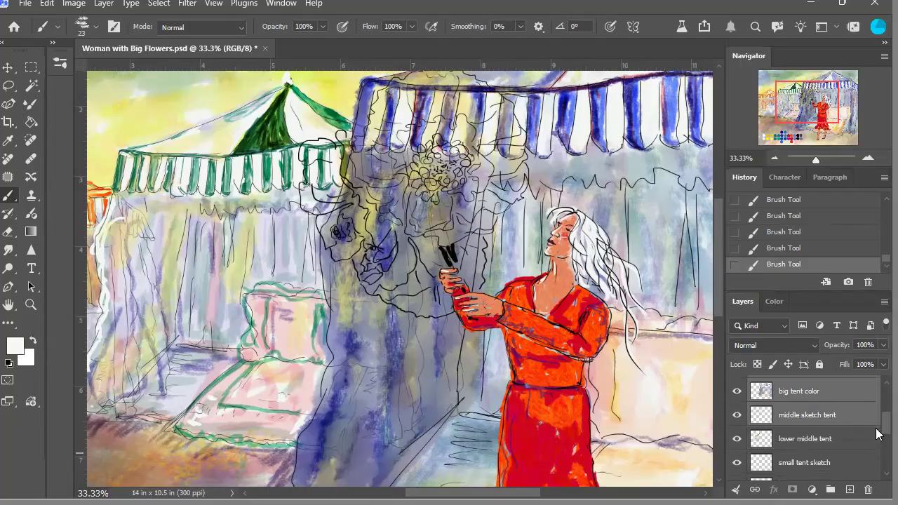
pyautogui.scroll(2, 876, 431)
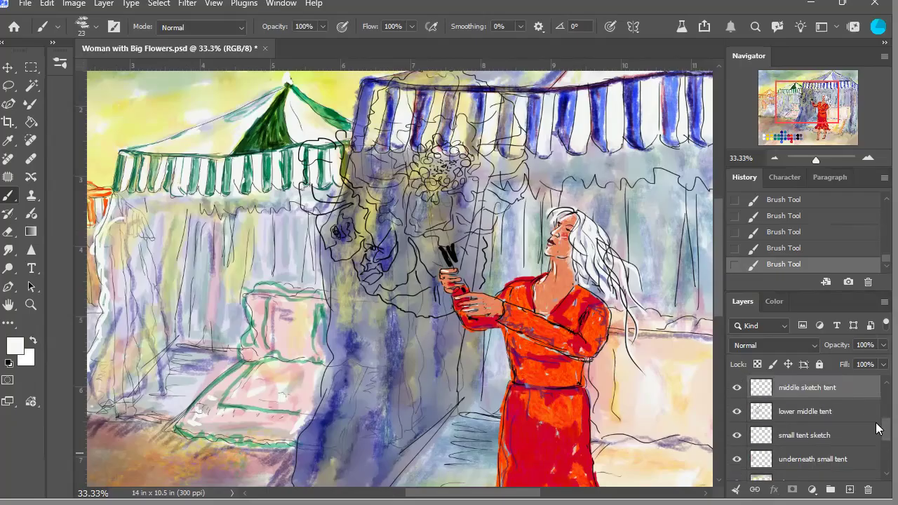
pyautogui.keyDown('shift'); pyautogui.click(874, 420); pyautogui.keyUp('shift')
pyautogui.keyDown('shift'); pyautogui.click(863, 447); pyautogui.keyUp('shift')
pyautogui.keyDown('shift'); pyautogui.click(870, 465); pyautogui.keyUp('shift')
pyautogui.scroll(-3, 879, 442)
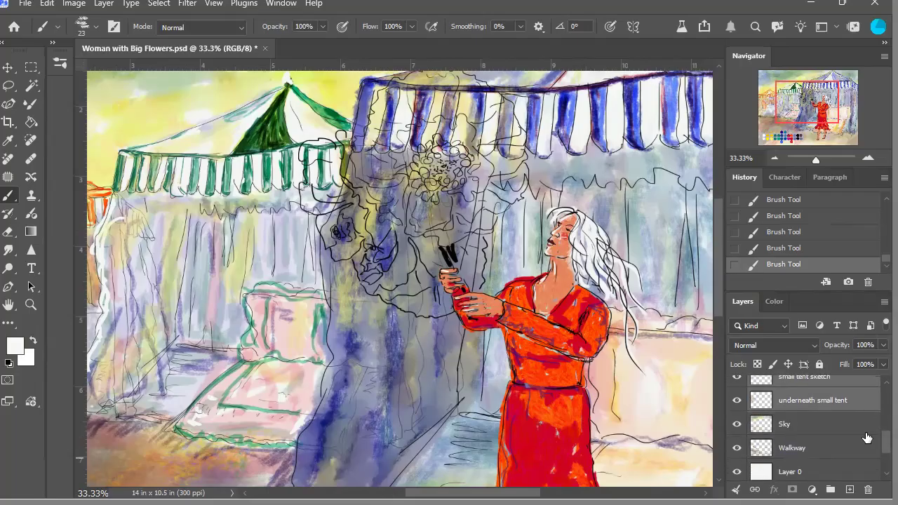
pyautogui.keyDown('shift'); pyautogui.click(854, 429); pyautogui.keyUp('shift')
pyautogui.keyDown('shift'); pyautogui.click(863, 453); pyautogui.keyUp('shift')
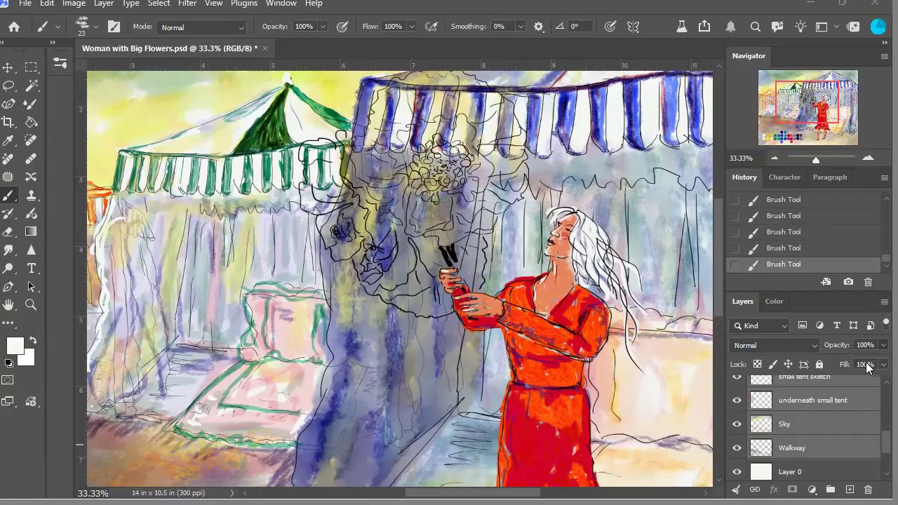
# Step: Lower the opacity of all the selected tent, sky and walkway layers to 49%
pyautogui.write('66')
pyautogui.press('Return')
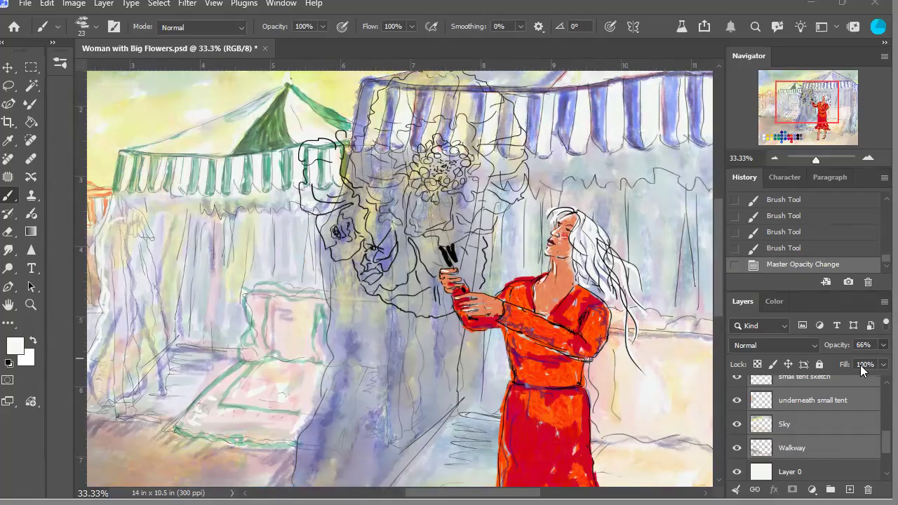
pyautogui.write('49')
pyautogui.press('Return')
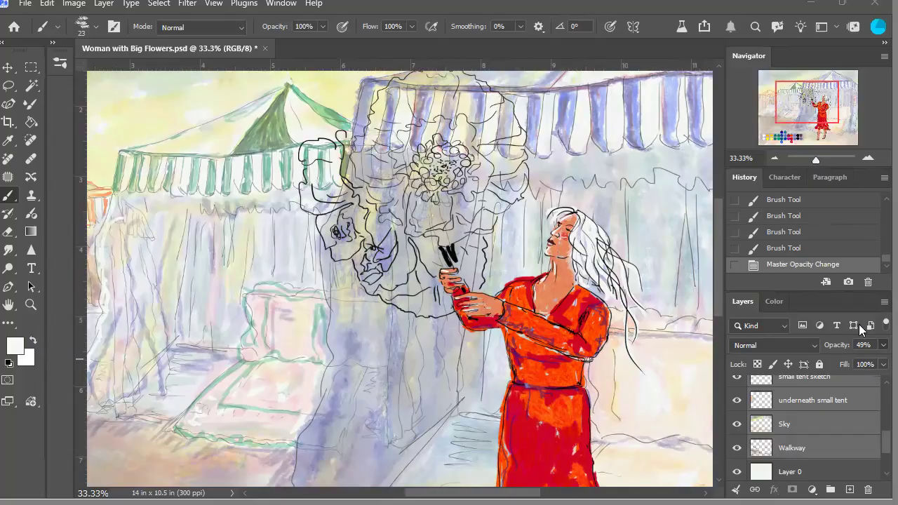
# Step: Switch to the Move tool and examine the faded background against the woman and the flower sketch
pyautogui.click(779, 162)
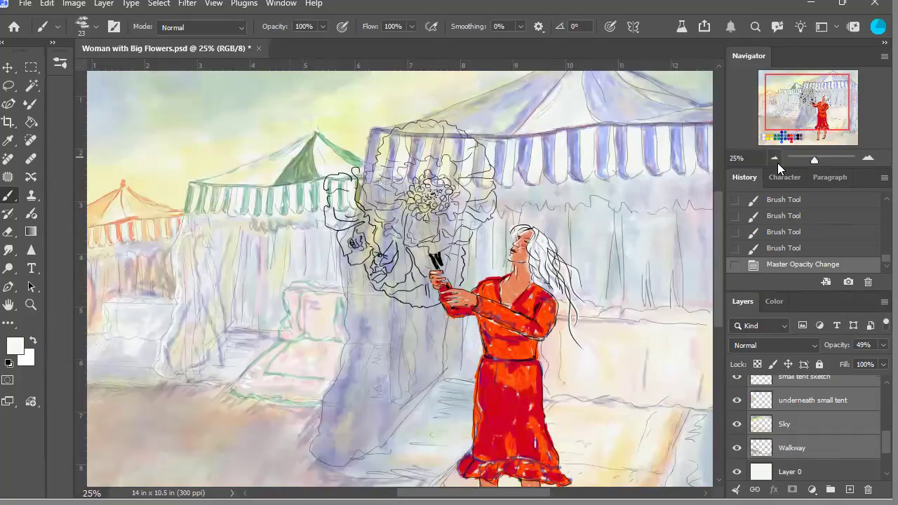
pyautogui.click(776, 162)
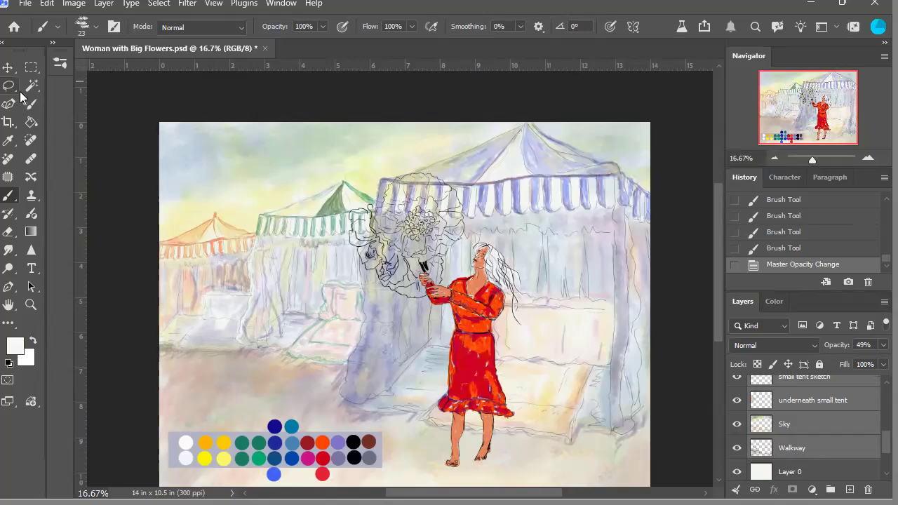
pyautogui.click(14, 69)
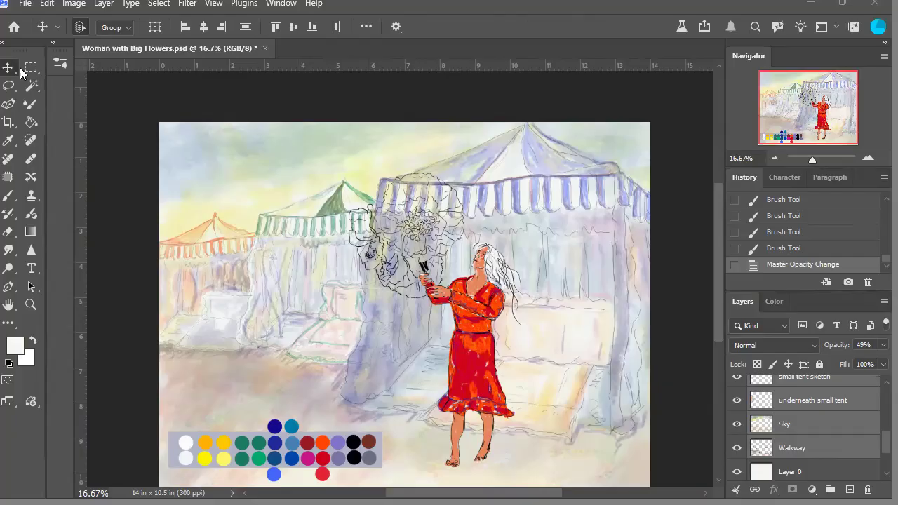
pyautogui.click(868, 159)
pyautogui.click(870, 161)
pyautogui.moveTo(815, 119); pyautogui.dragTo(810, 106)
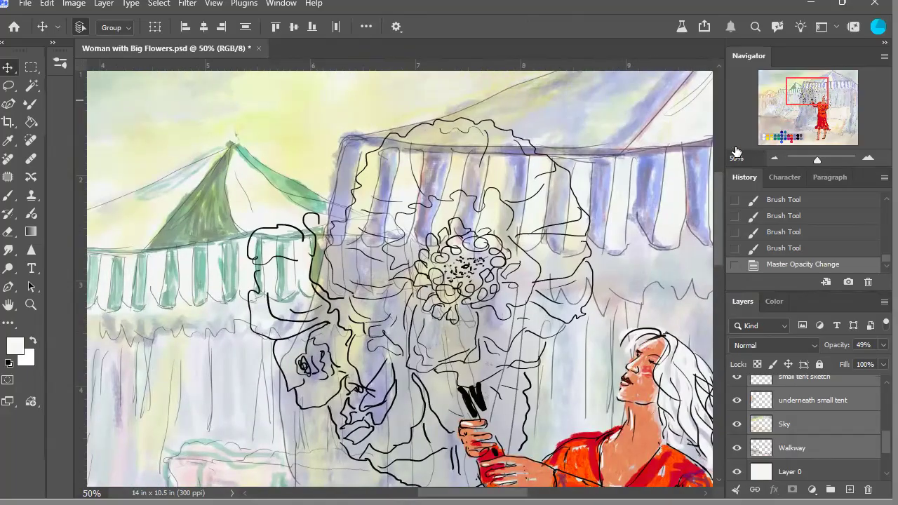
pyautogui.click(775, 159)
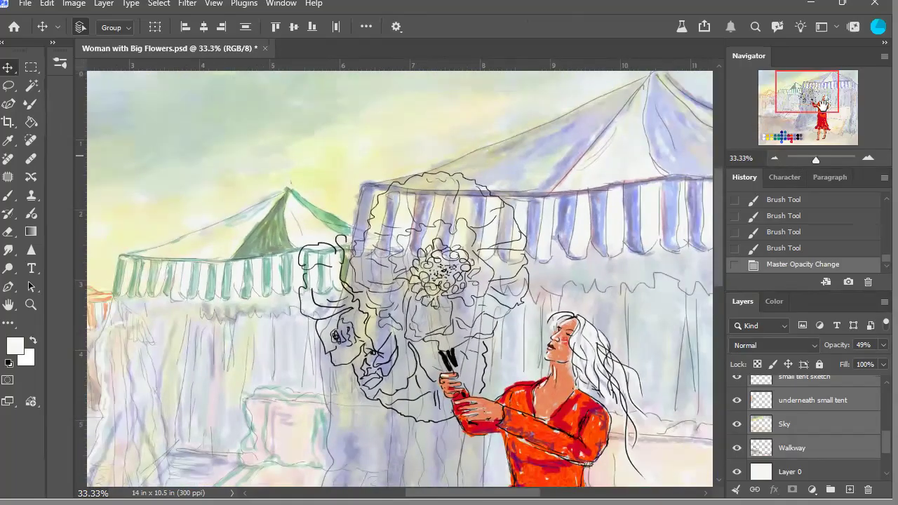
pyautogui.hotkey('ctrl', ';')
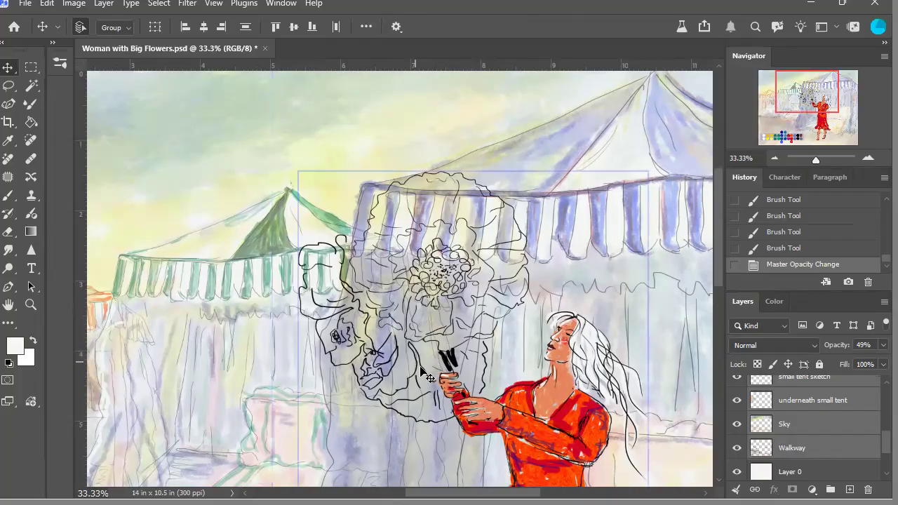
pyautogui.hotkey('ctrl', ';')
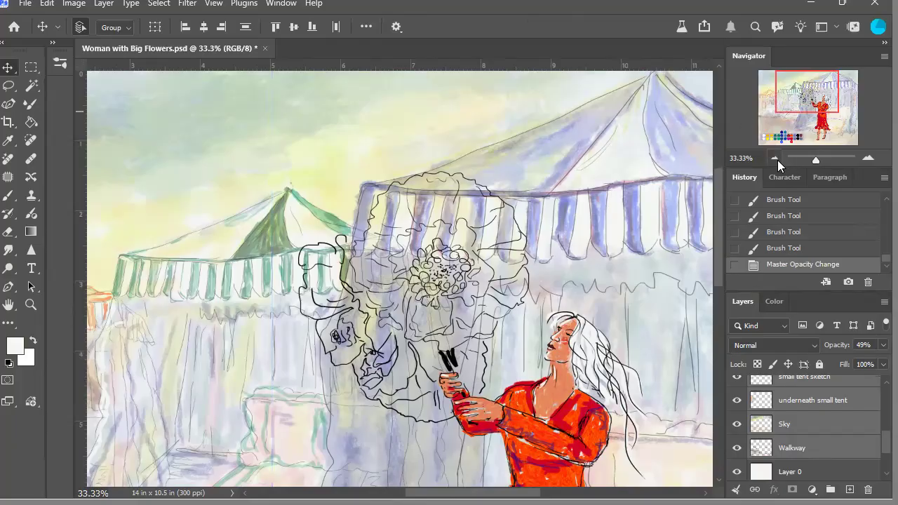
pyautogui.click(774, 158)
pyautogui.click(774, 159)
pyautogui.click(775, 158)
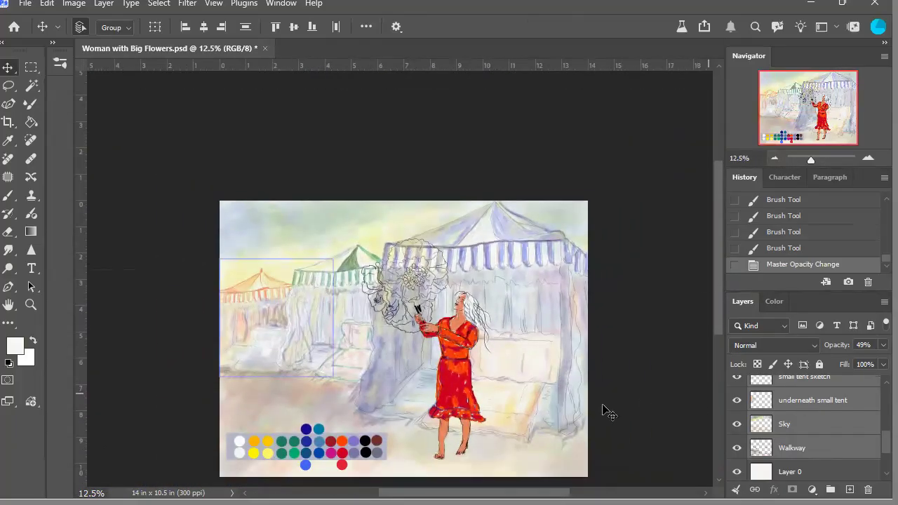
# Step: Add a new layer directly above the big tent sketch layer and name it "under flowers"
pyautogui.click(827, 478)
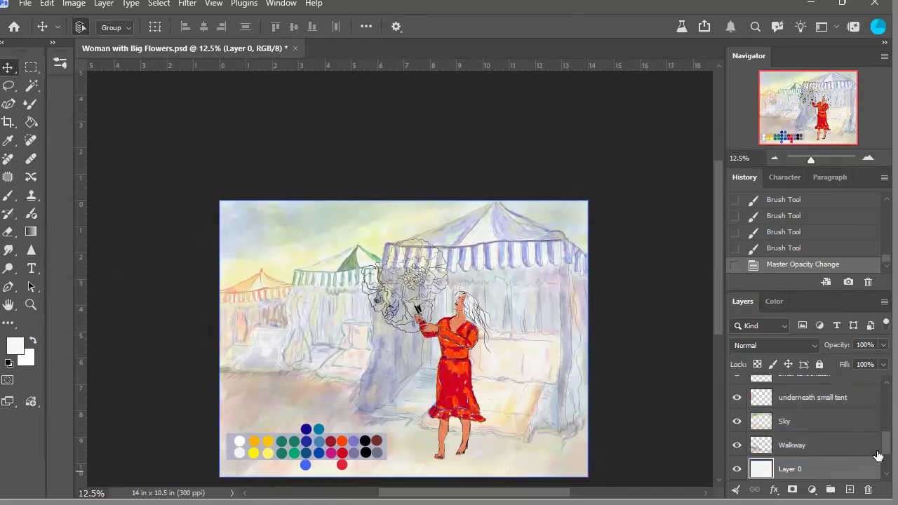
pyautogui.scroll(5, 877, 442)
pyautogui.scroll(2, 876, 414)
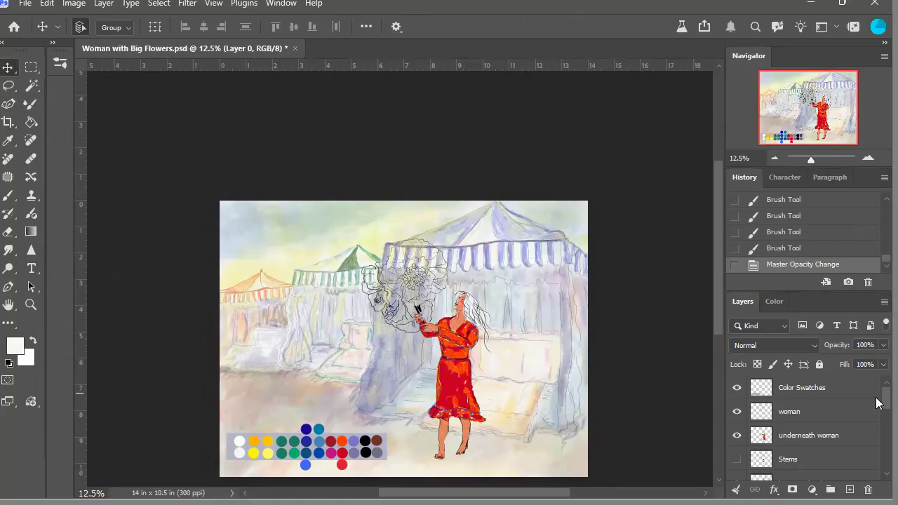
pyautogui.click(802, 463)
pyautogui.scroll(-2, 875, 410)
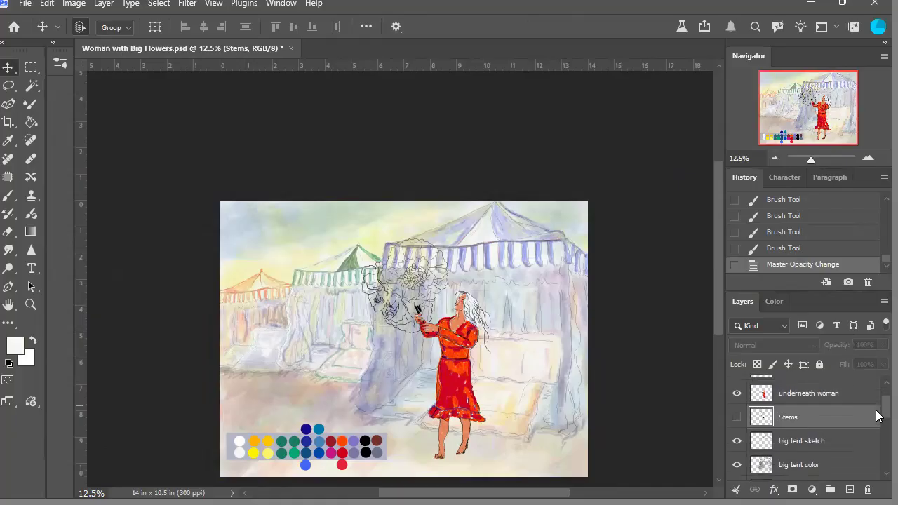
pyautogui.click(855, 439)
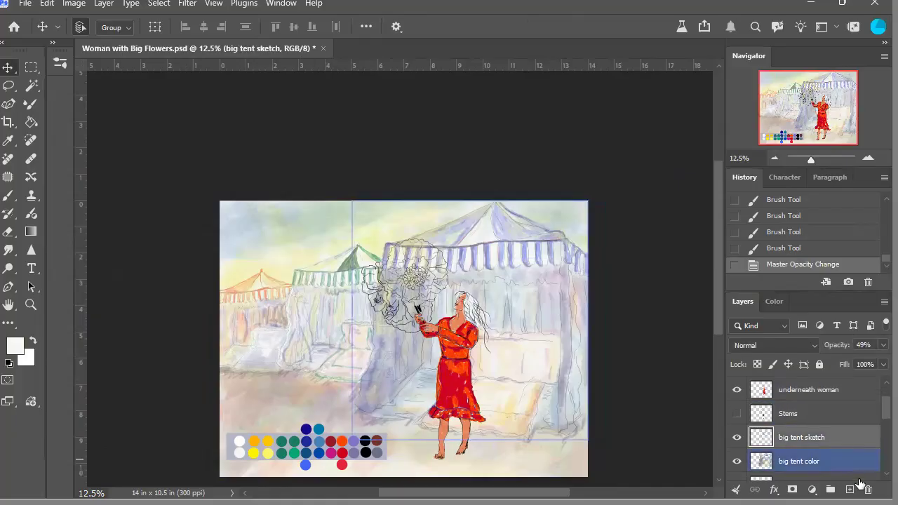
pyautogui.click(849, 488)
pyautogui.doubleClick(807, 436)
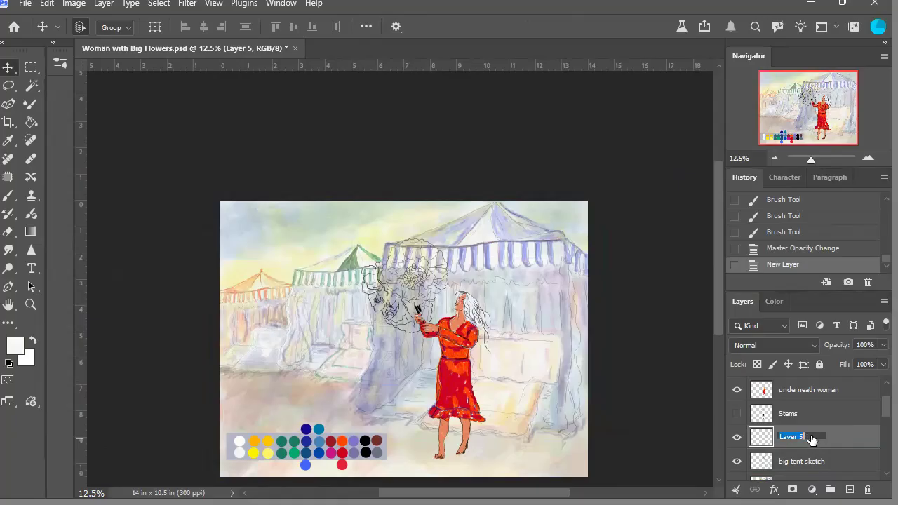
pyautogui.write('under flowers')
# Step: Rename the Stems layer as "Flowers" and make it visible
pyautogui.doubleClick(795, 415)
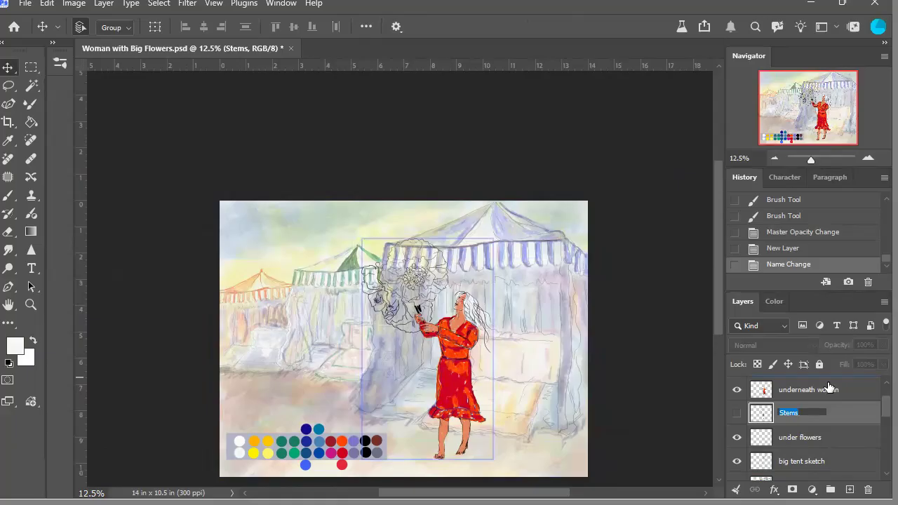
pyautogui.write('Flowers')
pyautogui.click(742, 415)
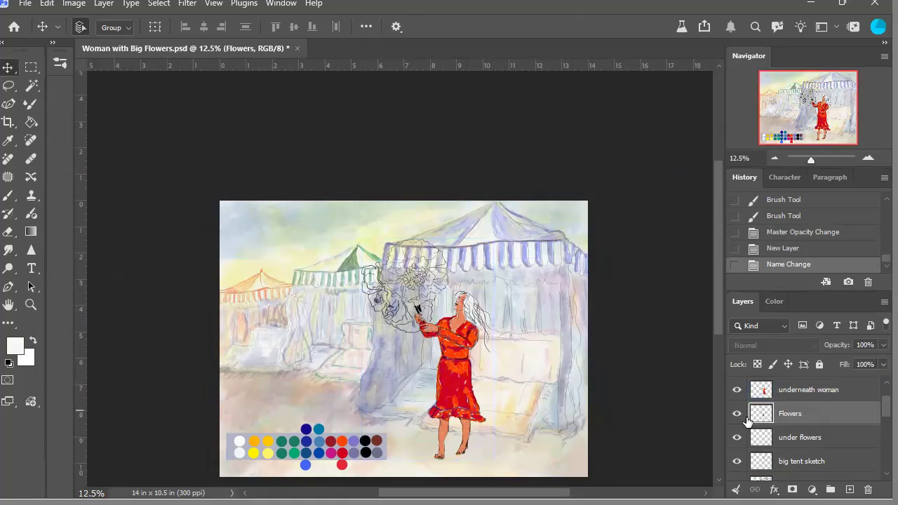
pyautogui.click(745, 416)
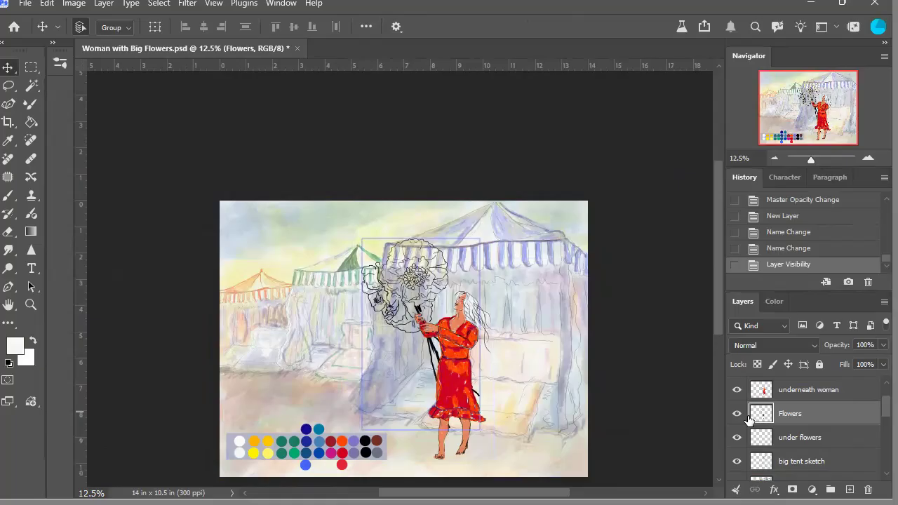
pyautogui.click(737, 414)
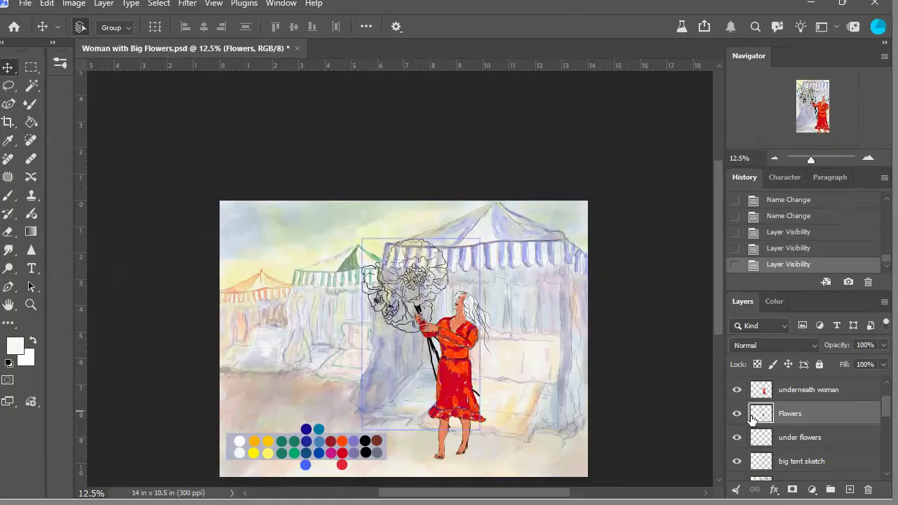
# Step: Move the Flowers layer directly below Color Swatches and place the under flowers layer between it and the woman layer
pyautogui.click(875, 162)
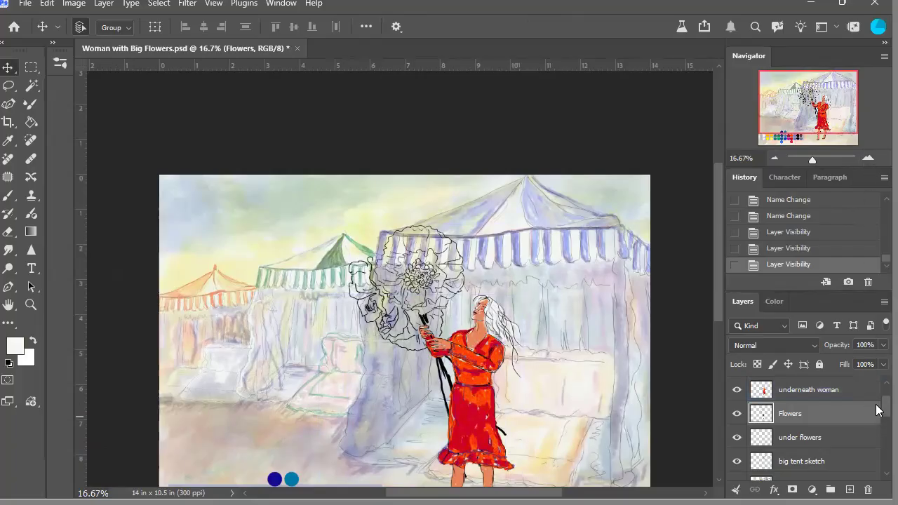
pyautogui.scroll(2, 876, 410)
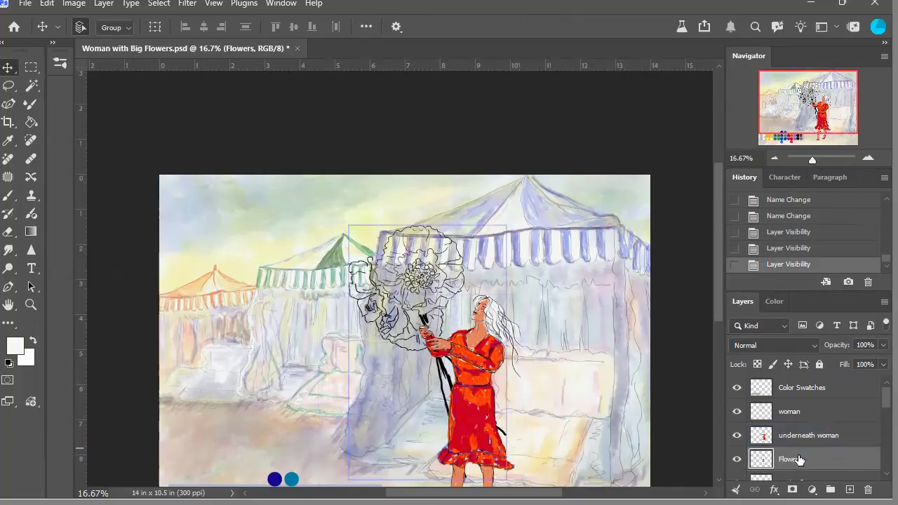
pyautogui.moveTo(798, 464); pyautogui.dragTo(815, 401)
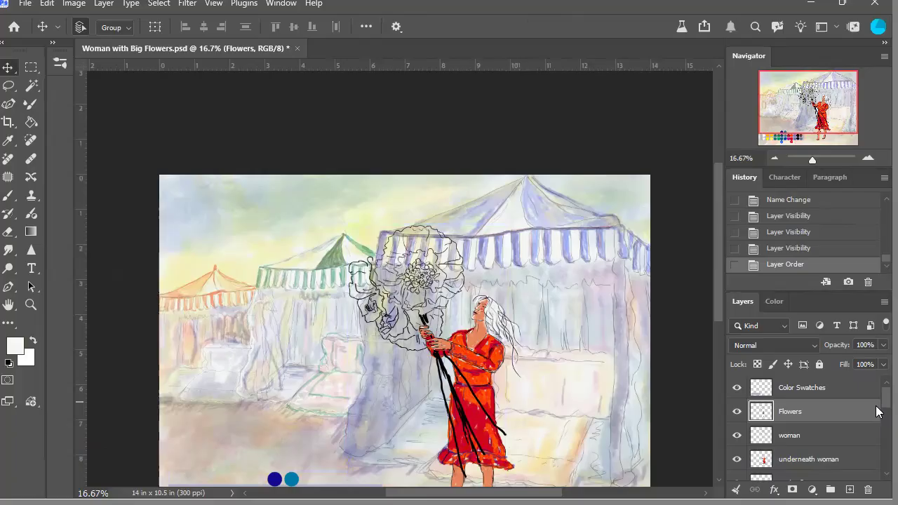
pyautogui.scroll(-2, 876, 411)
pyautogui.moveTo(822, 469); pyautogui.dragTo(835, 415)
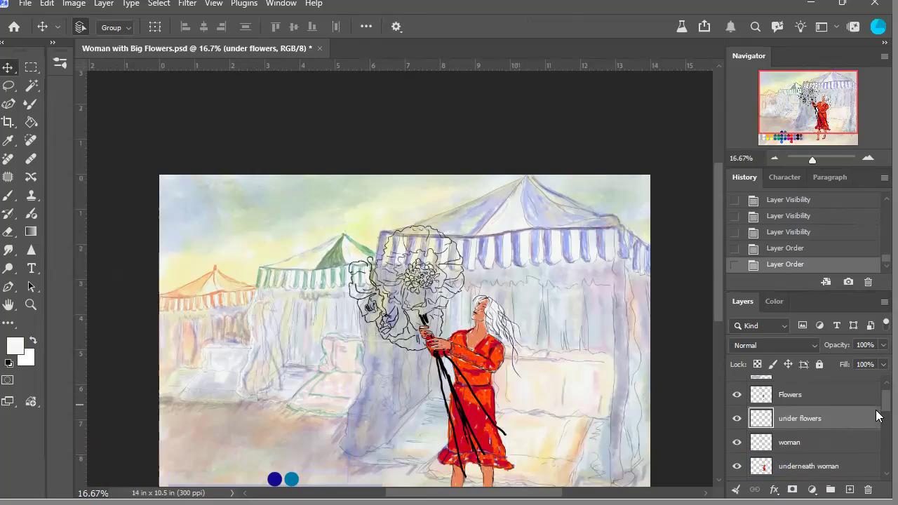
pyautogui.scroll(-2, 875, 418)
pyautogui.scroll(3, 876, 407)
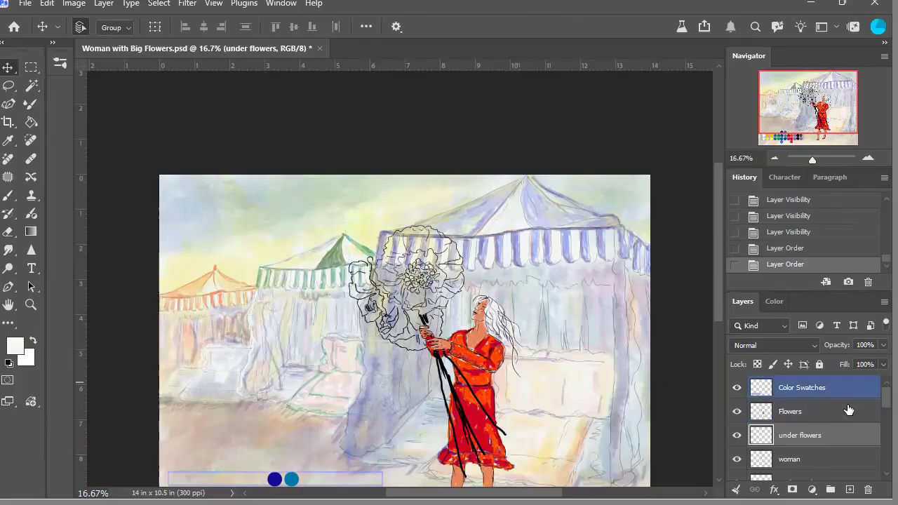
# Step: Select the under flowers layer and sample the orange swatch from the painted color swatches as the foreground color
pyautogui.click(834, 419)
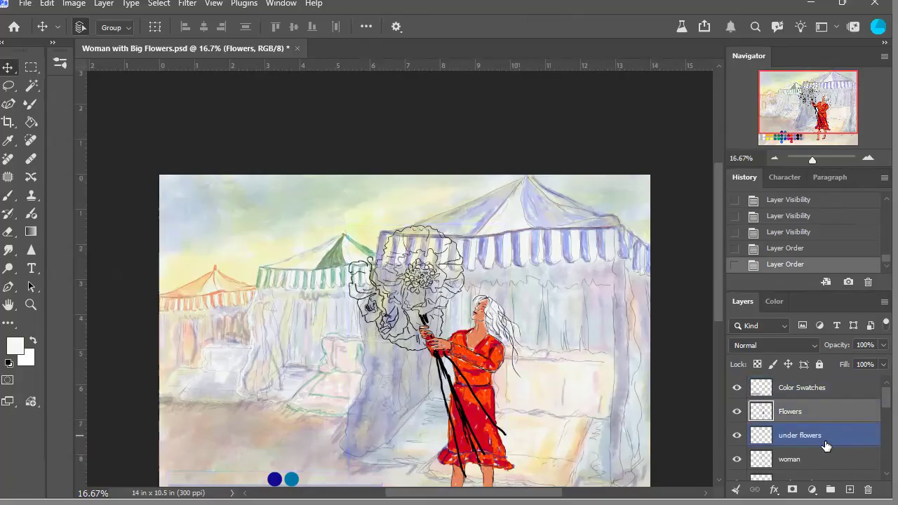
pyautogui.click(824, 442)
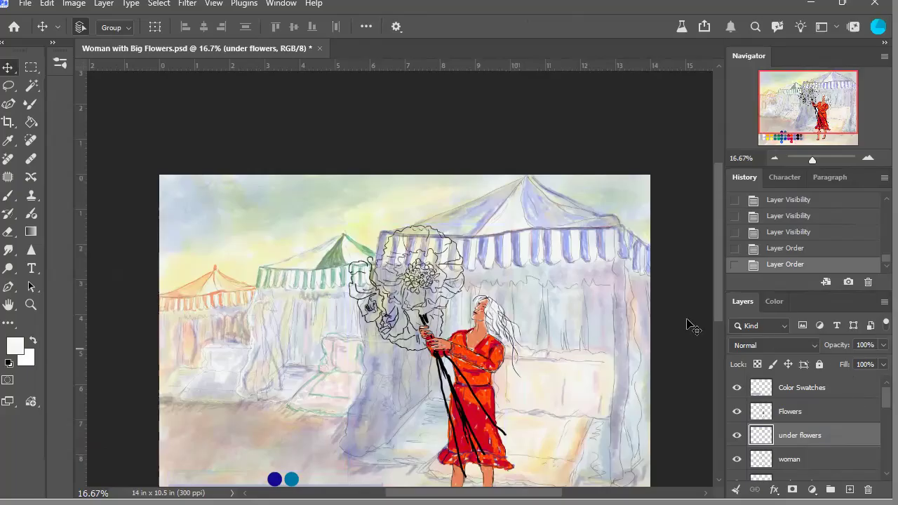
pyautogui.click(868, 159)
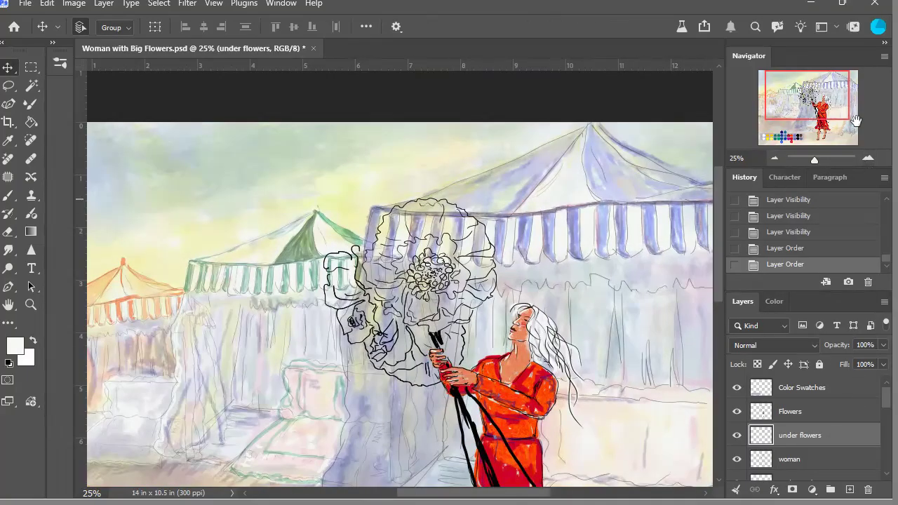
pyautogui.moveTo(805, 106); pyautogui.dragTo(813, 114)
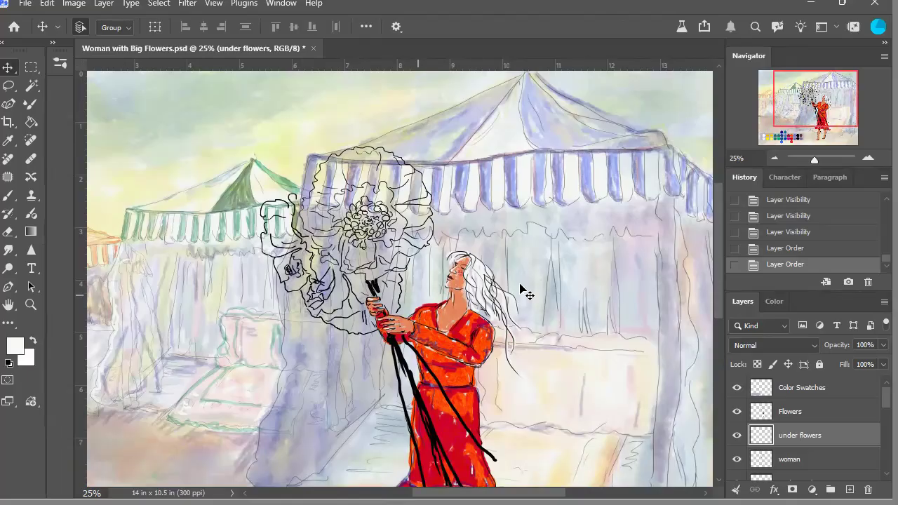
pyautogui.hotkey('ctrl', ';')
pyautogui.hotkey('ctrl', ';')
pyautogui.moveTo(794, 117); pyautogui.dragTo(777, 137)
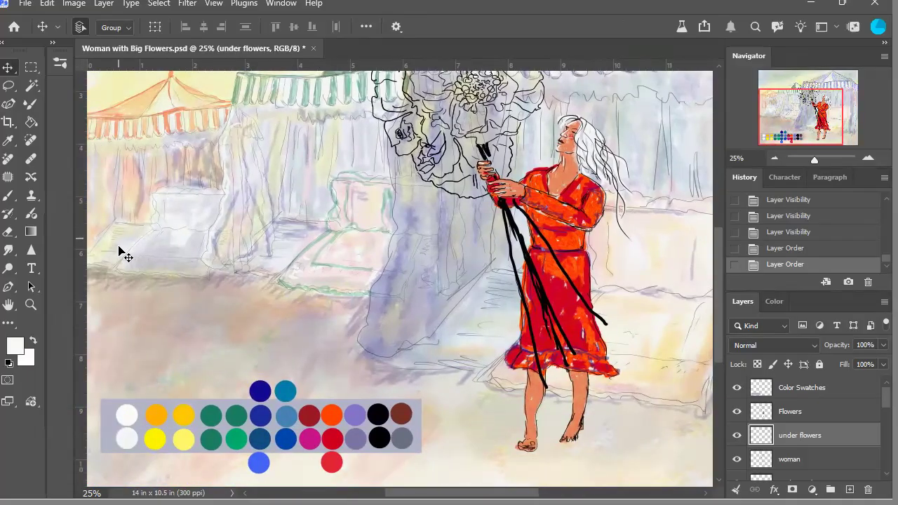
pyautogui.press('i')
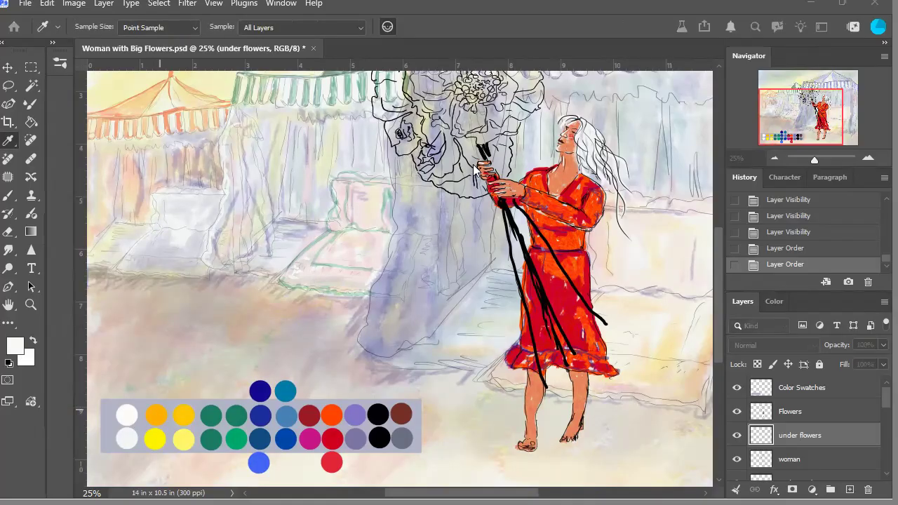
pyautogui.click(156, 415)
pyautogui.press('v')
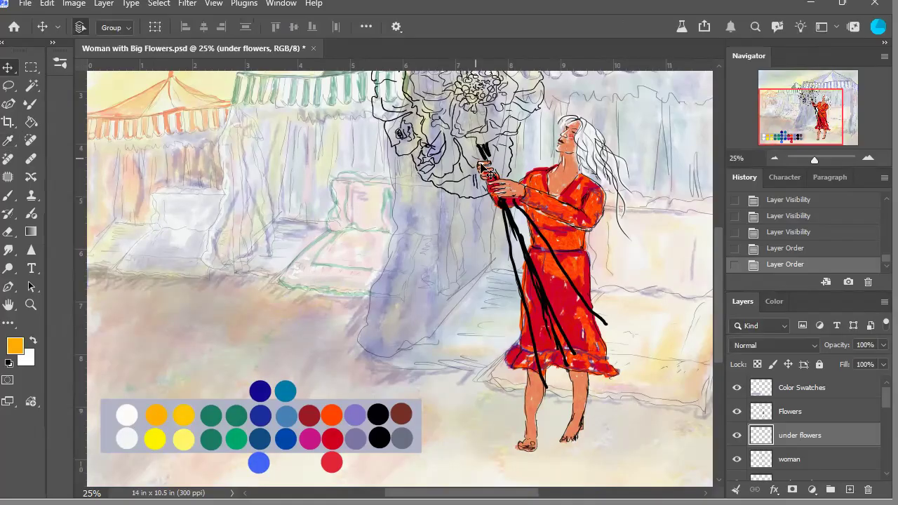
# Step: Paint the large front flower's petals orange beneath its line sketch, using the Brush tool at size 448
pyautogui.moveTo(785, 129); pyautogui.dragTo(789, 113)
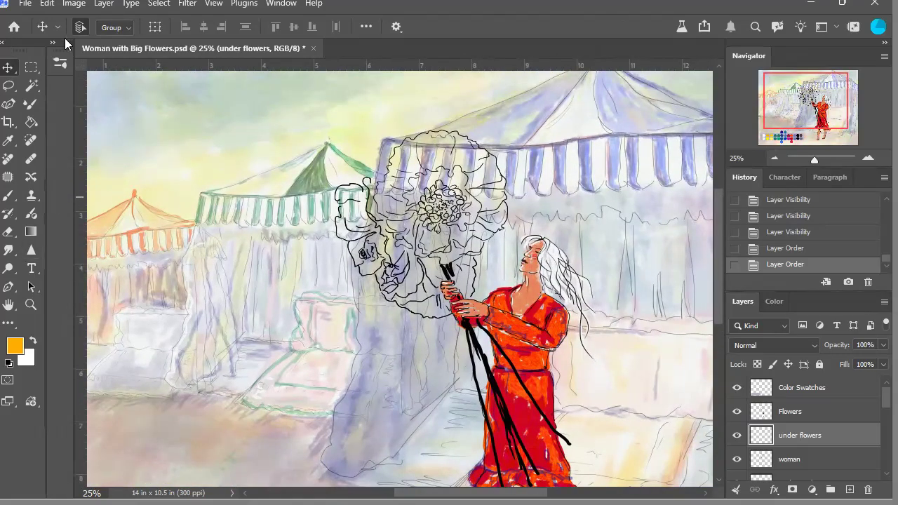
pyautogui.click(8, 195)
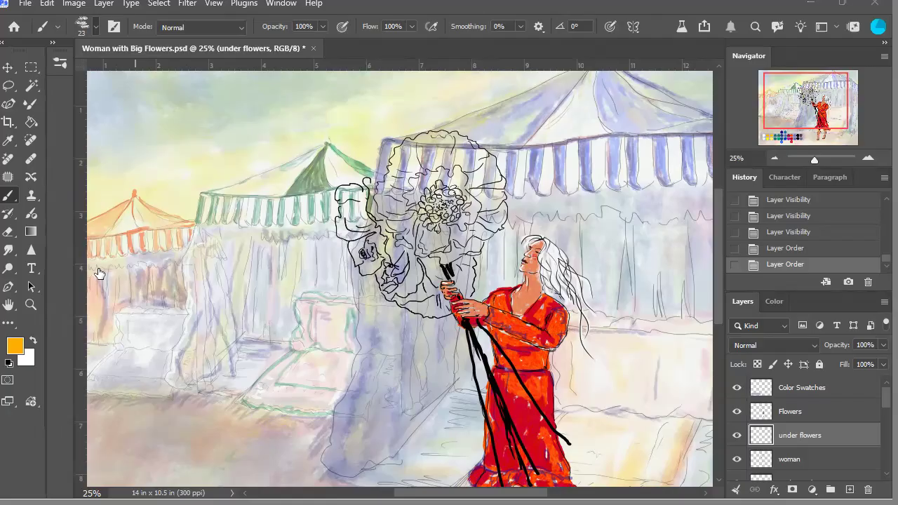
pyautogui.press('.')
pyautogui.press(']')
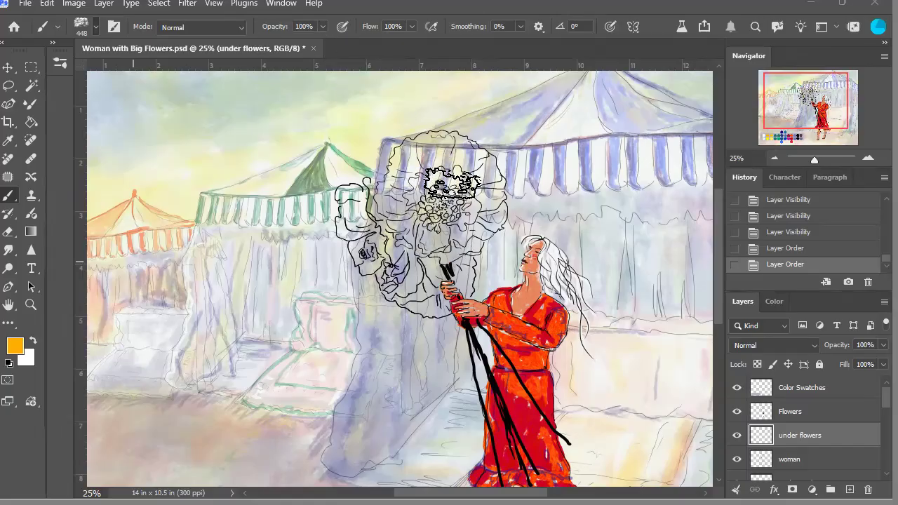
pyautogui.click(424, 165)
pyautogui.moveTo(422, 167)
pyautogui.mouseDown()
pyautogui.moveTo(428, 207)
pyautogui.moveTo(475, 179)
pyautogui.moveTo(474, 141)
pyautogui.moveTo(435, 151)
pyautogui.moveTo(429, 140)
pyautogui.moveTo(412, 205)
pyautogui.moveTo(489, 194)
pyautogui.moveTo(466, 231)
pyautogui.moveTo(494, 242)
pyautogui.moveTo(456, 249)
pyautogui.moveTo(414, 226)
pyautogui.moveTo(407, 201)
pyautogui.moveTo(437, 197)
pyautogui.moveTo(431, 210)
pyautogui.moveTo(512, 225)
pyautogui.mouseUp()
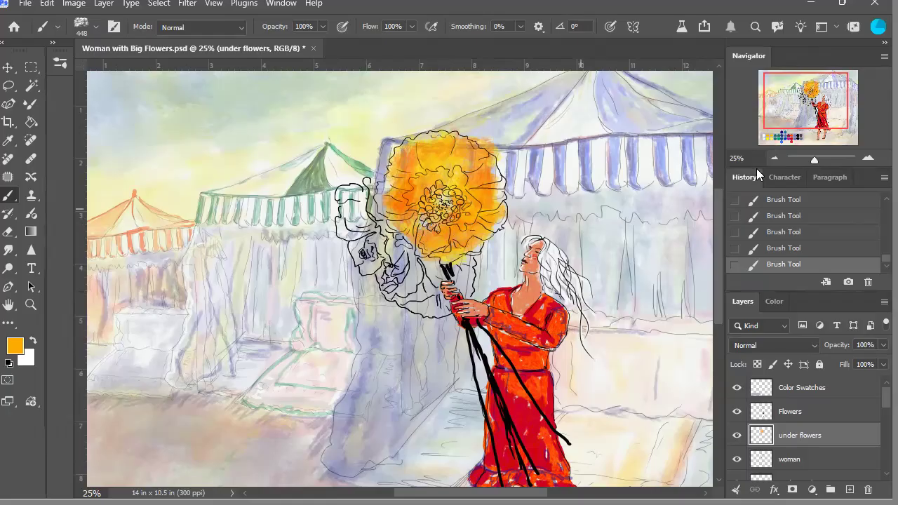
# Step: Sample the dark blue swatch in the upper row of the color swatches as the foreground color
pyautogui.moveTo(789, 121); pyautogui.dragTo(793, 137)
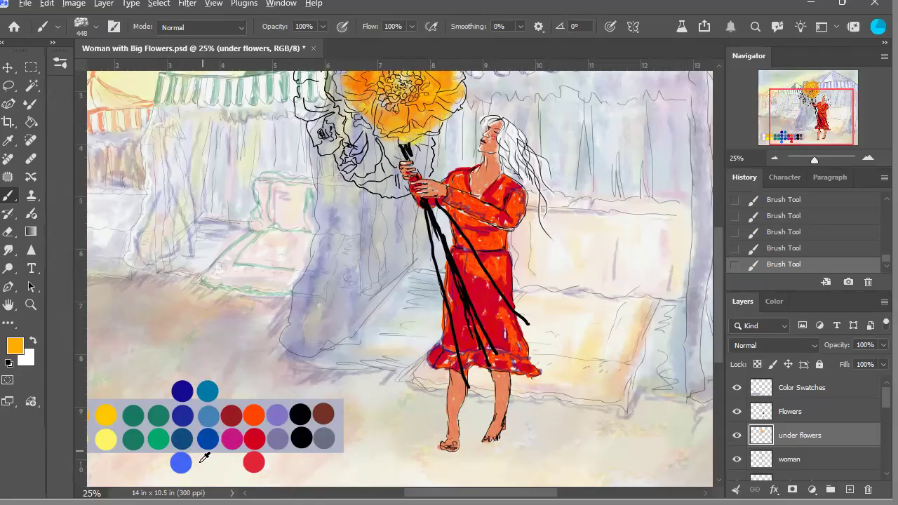
pyautogui.keyDown('alt'); pyautogui.click(187, 422); pyautogui.keyUp('alt')
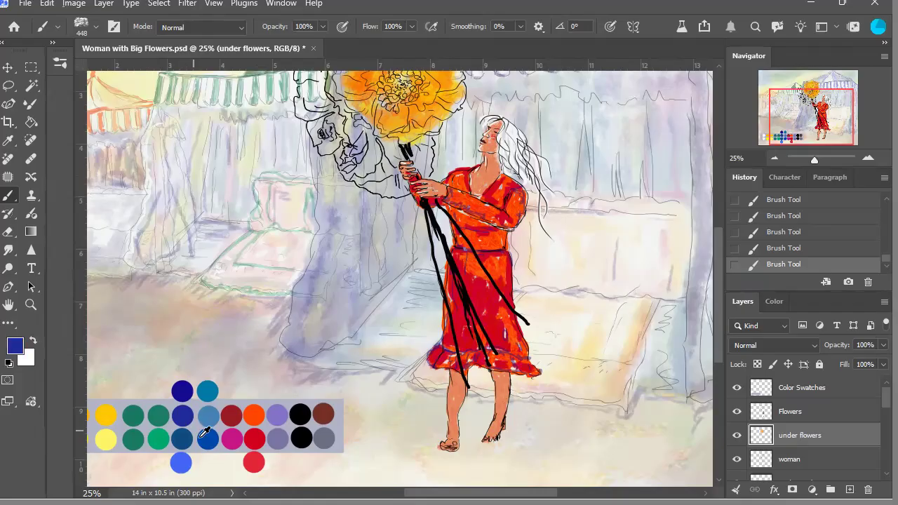
pyautogui.moveTo(792, 139); pyautogui.dragTo(788, 119)
pyautogui.moveTo(396, 258)
pyautogui.mouseDown()
pyautogui.moveTo(367, 264)
pyautogui.moveTo(350, 219)
pyautogui.moveTo(366, 209)
pyautogui.moveTo(354, 214)
pyautogui.moveTo(345, 252)
pyautogui.moveTo(341, 242)
pyautogui.moveTo(361, 278)
pyautogui.moveTo(351, 266)
pyautogui.moveTo(382, 278)
pyautogui.moveTo(401, 274)
pyautogui.moveTo(369, 215)
pyautogui.moveTo(428, 290)
pyautogui.moveTo(402, 308)
pyautogui.moveTo(389, 303)
pyautogui.moveTo(421, 315)
pyautogui.moveTo(425, 290)
pyautogui.mouseUp()
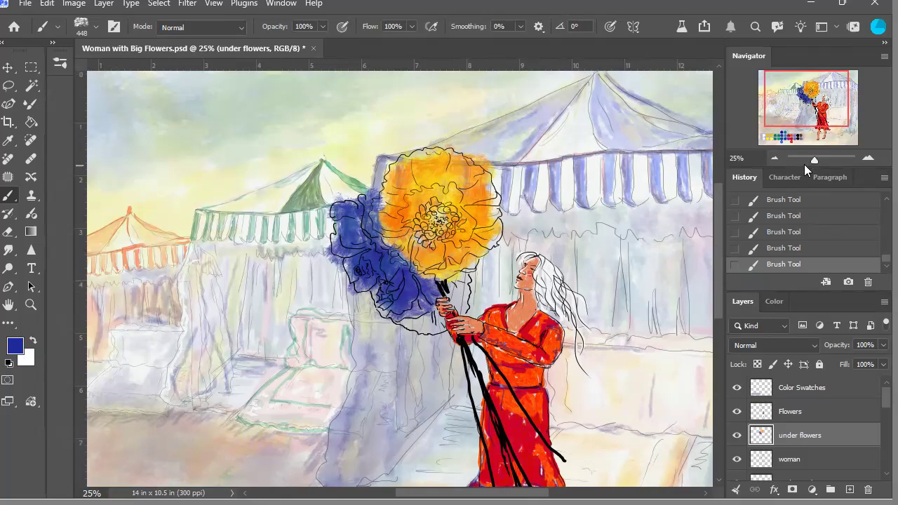
pyautogui.click(807, 202)
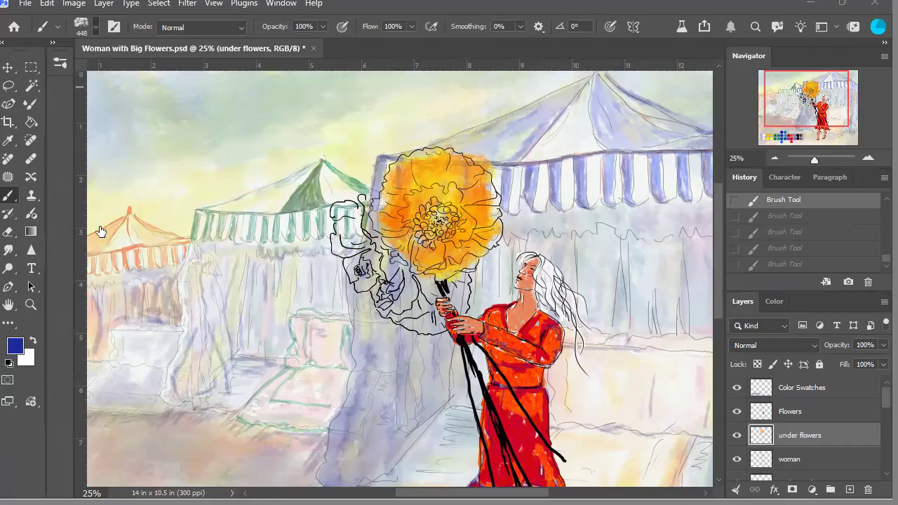
pyautogui.moveTo(347, 226)
pyautogui.mouseDown()
pyautogui.moveTo(351, 233)
pyautogui.moveTo(351, 214)
pyautogui.moveTo(359, 226)
pyautogui.mouseUp()
pyautogui.click(806, 251)
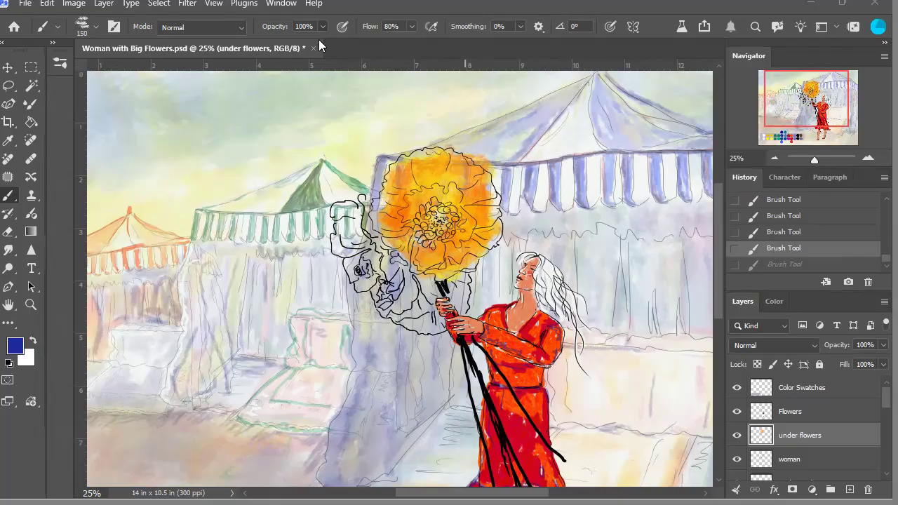
# Step: Fill the flower behind the orange one with dark blue using a size 150 brush at 58% opacity, and shade the orange flower's center
pyautogui.moveTo(365, 211)
pyautogui.mouseDown()
pyautogui.moveTo(377, 238)
pyautogui.moveTo(372, 222)
pyautogui.moveTo(356, 234)
pyautogui.moveTo(340, 217)
pyautogui.moveTo(357, 241)
pyautogui.moveTo(352, 235)
pyautogui.moveTo(342, 246)
pyautogui.moveTo(347, 260)
pyautogui.moveTo(361, 234)
pyautogui.moveTo(392, 263)
pyautogui.moveTo(354, 264)
pyautogui.moveTo(364, 293)
pyautogui.moveTo(374, 268)
pyautogui.moveTo(366, 288)
pyautogui.moveTo(392, 270)
pyautogui.moveTo(399, 292)
pyautogui.moveTo(384, 279)
pyautogui.moveTo(392, 286)
pyautogui.moveTo(387, 313)
pyautogui.moveTo(410, 283)
pyautogui.moveTo(396, 317)
pyautogui.moveTo(405, 323)
pyautogui.moveTo(431, 284)
pyautogui.moveTo(442, 295)
pyautogui.moveTo(467, 283)
pyautogui.moveTo(461, 288)
pyautogui.moveTo(470, 293)
pyautogui.moveTo(460, 301)
pyautogui.moveTo(466, 313)
pyautogui.moveTo(424, 310)
pyautogui.moveTo(430, 306)
pyautogui.moveTo(423, 320)
pyautogui.moveTo(432, 314)
pyautogui.moveTo(450, 330)
pyautogui.moveTo(429, 329)
pyautogui.moveTo(435, 335)
pyautogui.moveTo(395, 298)
pyautogui.moveTo(381, 249)
pyautogui.moveTo(362, 240)
pyautogui.moveTo(356, 222)
pyautogui.moveTo(370, 215)
pyautogui.moveTo(416, 302)
pyautogui.moveTo(407, 294)
pyautogui.moveTo(411, 315)
pyautogui.moveTo(386, 276)
pyautogui.moveTo(356, 282)
pyautogui.moveTo(473, 295)
pyautogui.moveTo(459, 293)
pyautogui.moveTo(442, 318)
pyautogui.mouseUp()
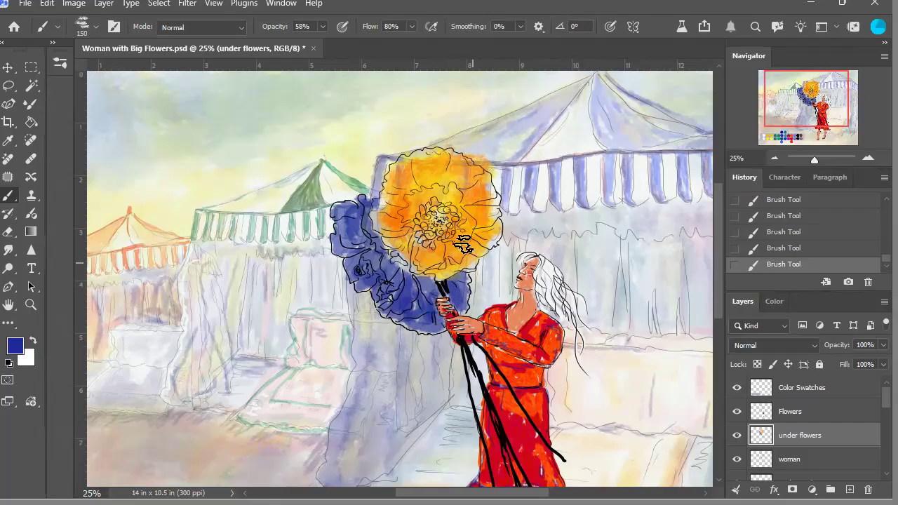
pyautogui.moveTo(439, 214)
pyautogui.mouseDown()
pyautogui.moveTo(449, 218)
pyautogui.moveTo(442, 237)
pyautogui.moveTo(429, 230)
pyautogui.moveTo(426, 240)
pyautogui.moveTo(463, 240)
pyautogui.moveTo(470, 223)
pyautogui.moveTo(443, 207)
pyautogui.mouseUp()
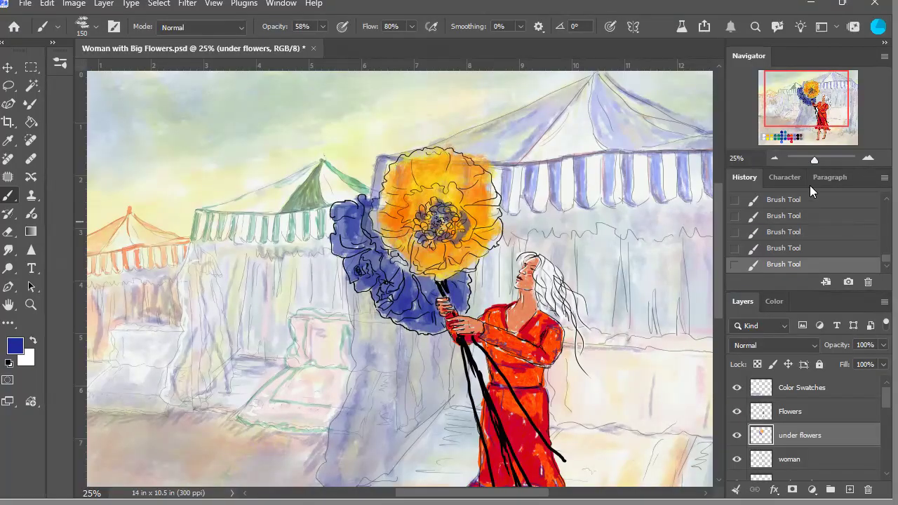
pyautogui.click(775, 159)
pyautogui.click(776, 159)
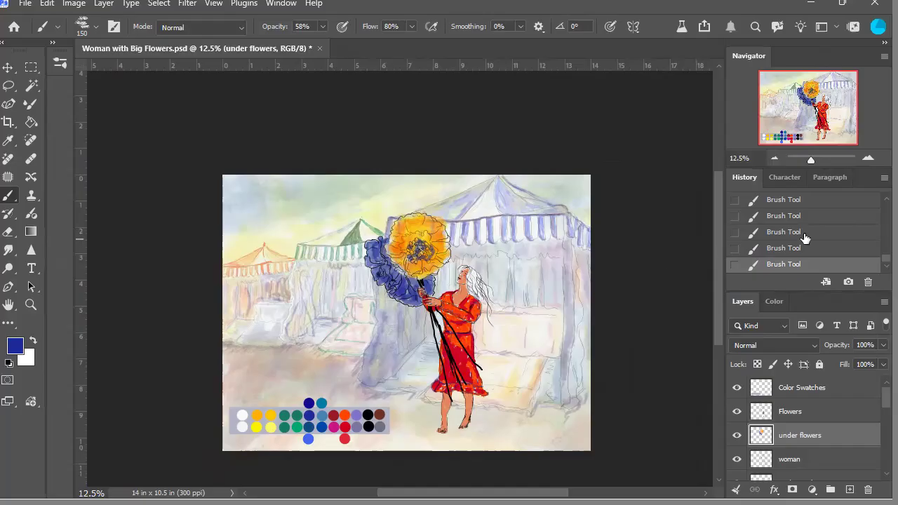
# Step: Switch to a size 30 brush with 56% flow and try out a lighter blue sampled from the back flower on its petals
pyautogui.click(869, 156)
pyautogui.click(869, 156)
pyautogui.click(869, 156)
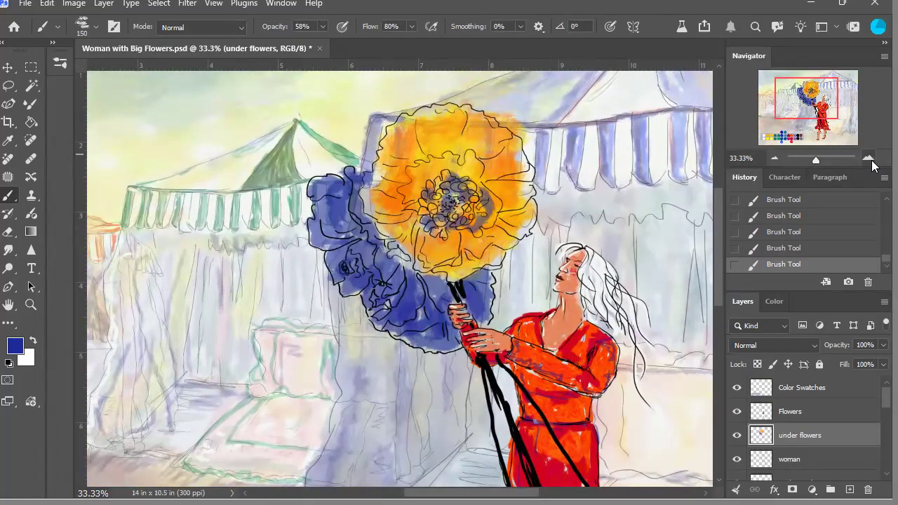
pyautogui.click(869, 158)
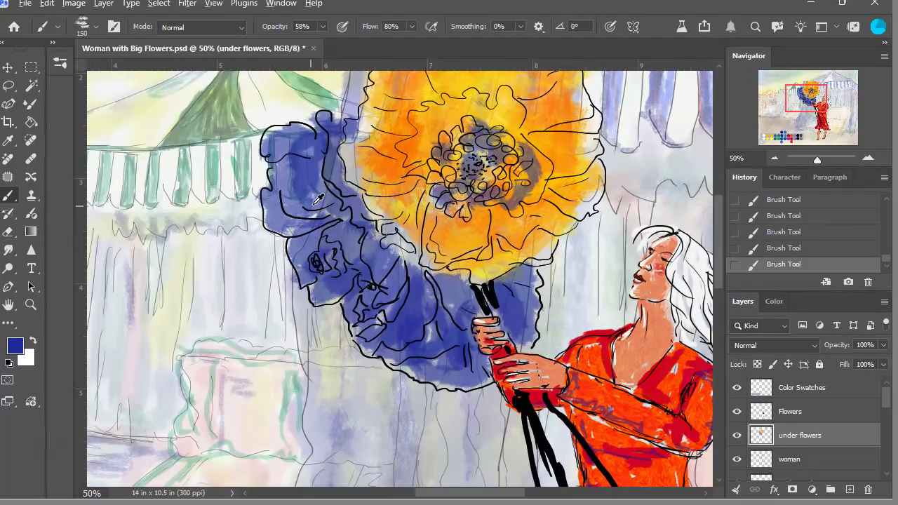
pyautogui.keyDown('alt'); pyautogui.click(289, 219); pyautogui.keyUp('alt')
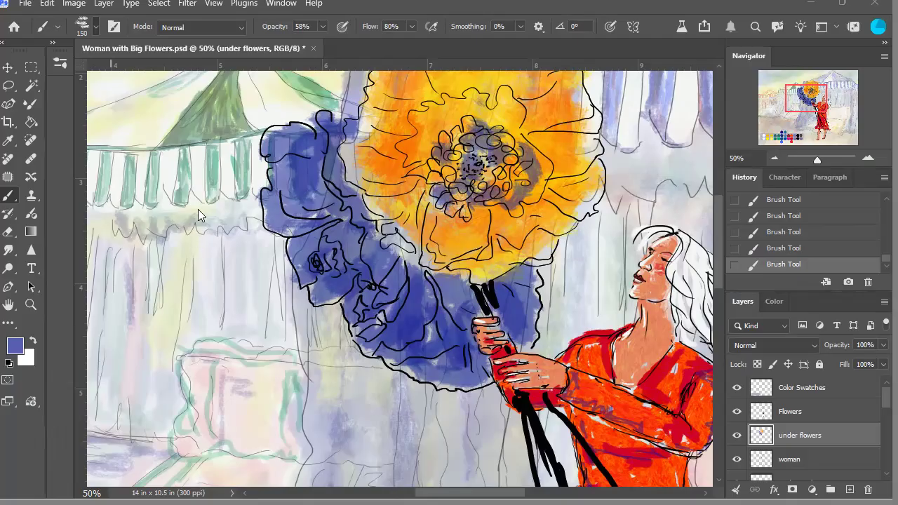
pyautogui.press('.')
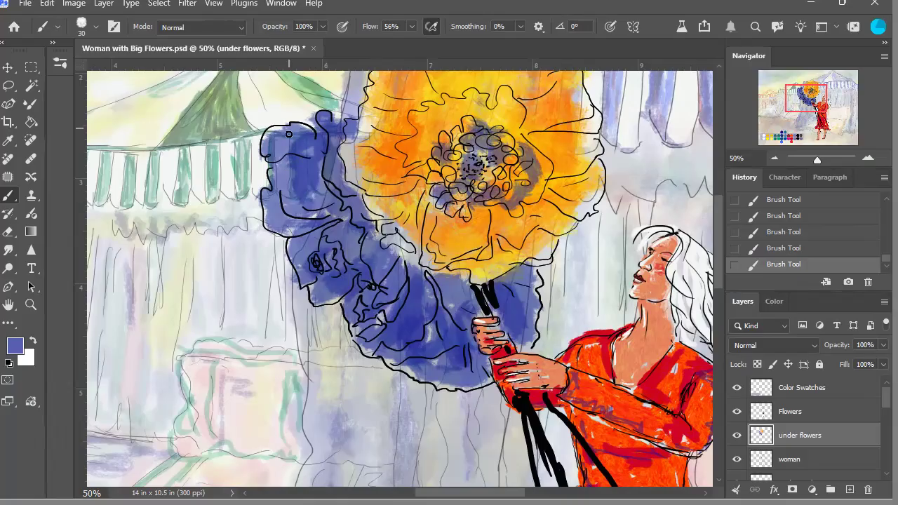
pyautogui.click(785, 249)
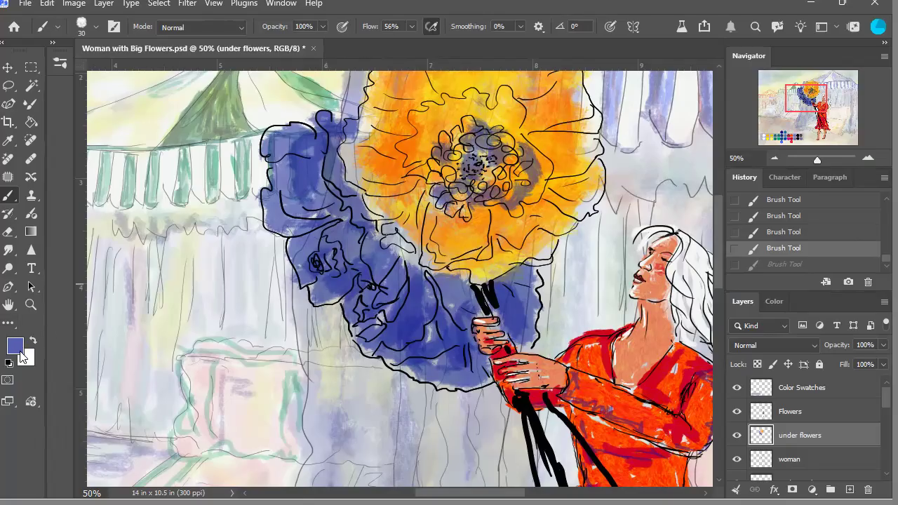
# Step: Sample a pale lavender beside the blue flower and brush highlight lines along its petal edges, folds and small centers
pyautogui.press('i')
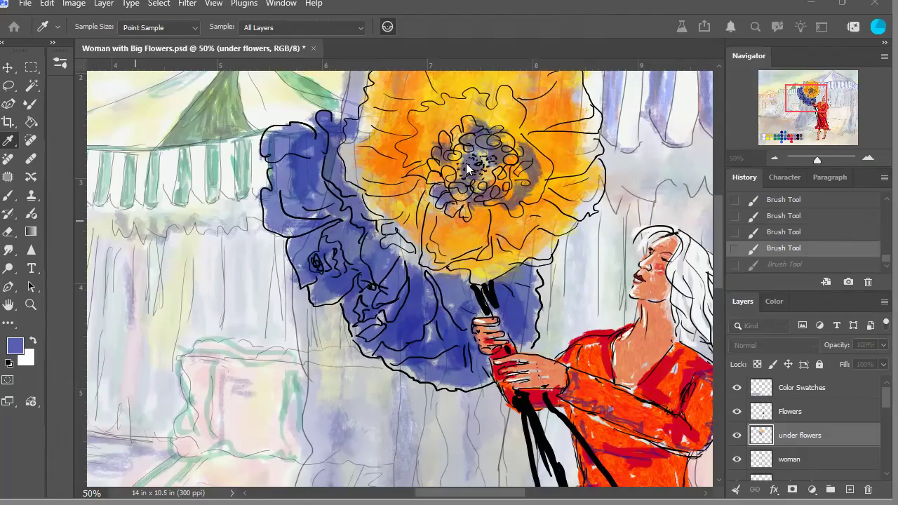
pyautogui.press('b')
pyautogui.keyDown('alt'); pyautogui.click(330, 121); pyautogui.keyUp('alt')
pyautogui.moveTo(332, 117)
pyautogui.mouseDown()
pyautogui.moveTo(313, 142)
pyautogui.moveTo(319, 128)
pyautogui.moveTo(298, 130)
pyautogui.moveTo(303, 137)
pyautogui.moveTo(278, 134)
pyautogui.moveTo(269, 158)
pyautogui.mouseUp()
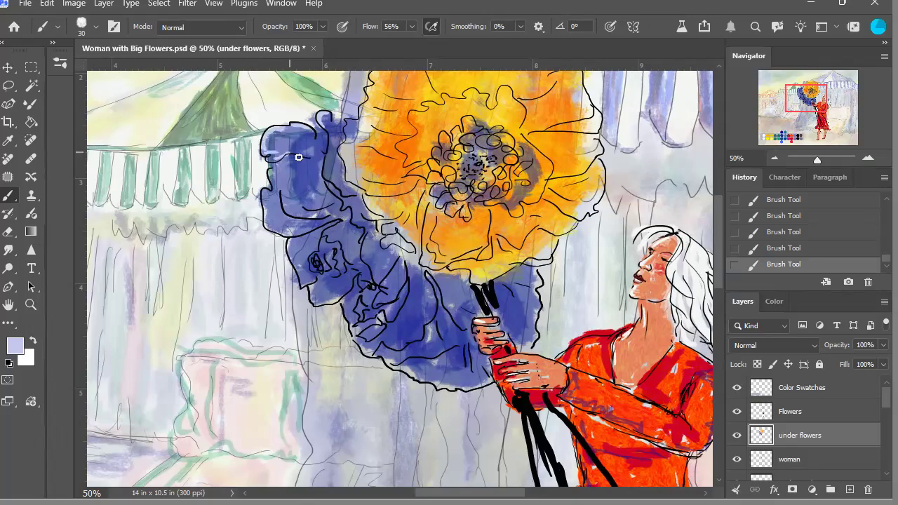
pyautogui.moveTo(327, 156); pyautogui.dragTo(342, 144)
pyautogui.moveTo(349, 175); pyautogui.dragTo(363, 191)
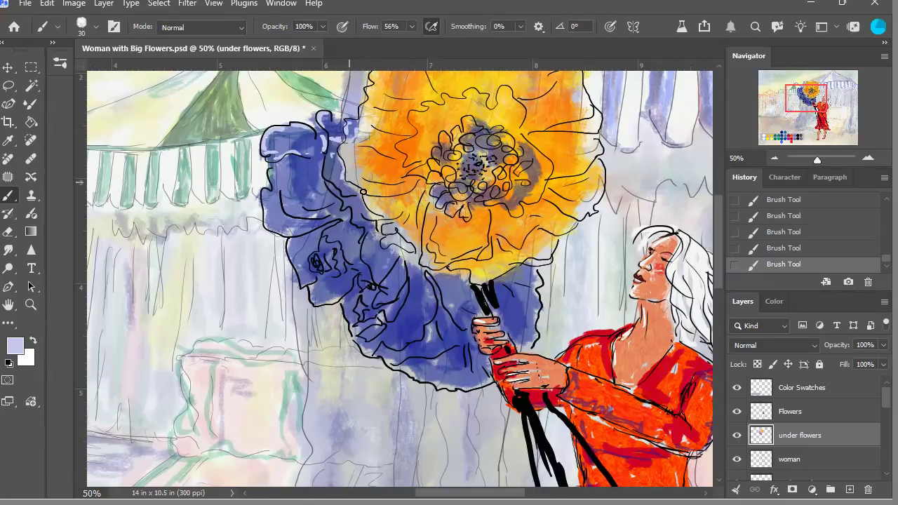
pyautogui.click(777, 160)
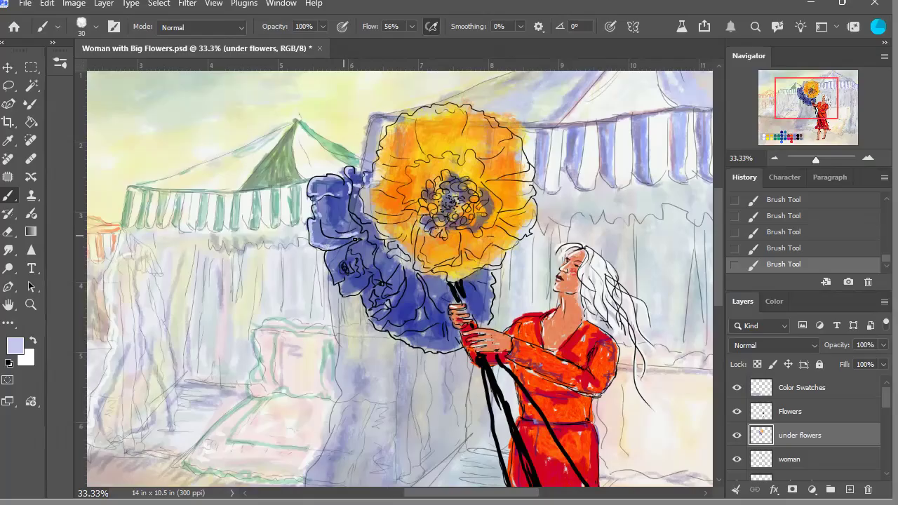
pyautogui.moveTo(342, 267); pyautogui.dragTo(349, 272)
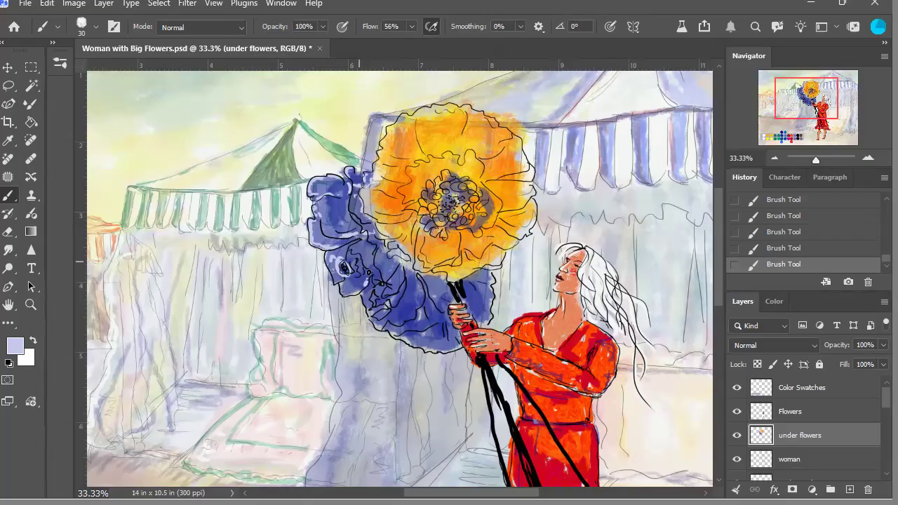
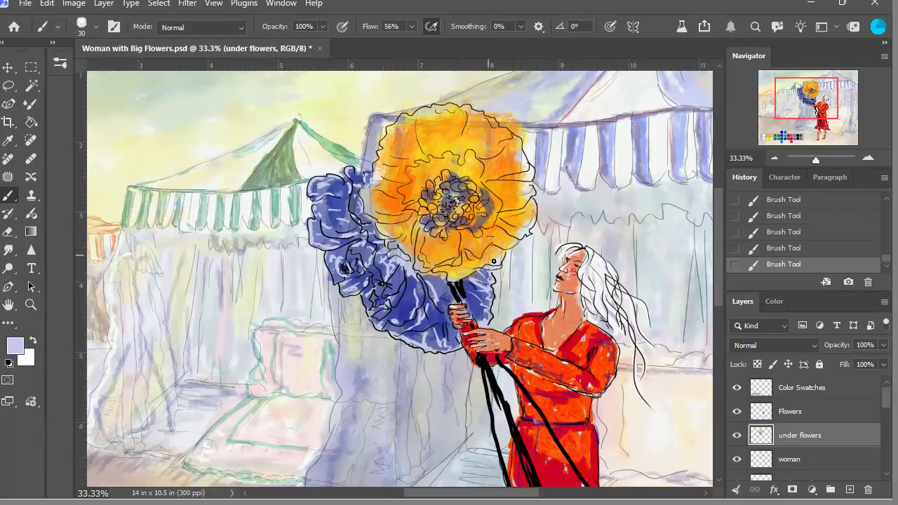
# Step: Sample the orange-red of the woman's dress and outline the orange flower's petals, folds and center with it
pyautogui.click(779, 162)
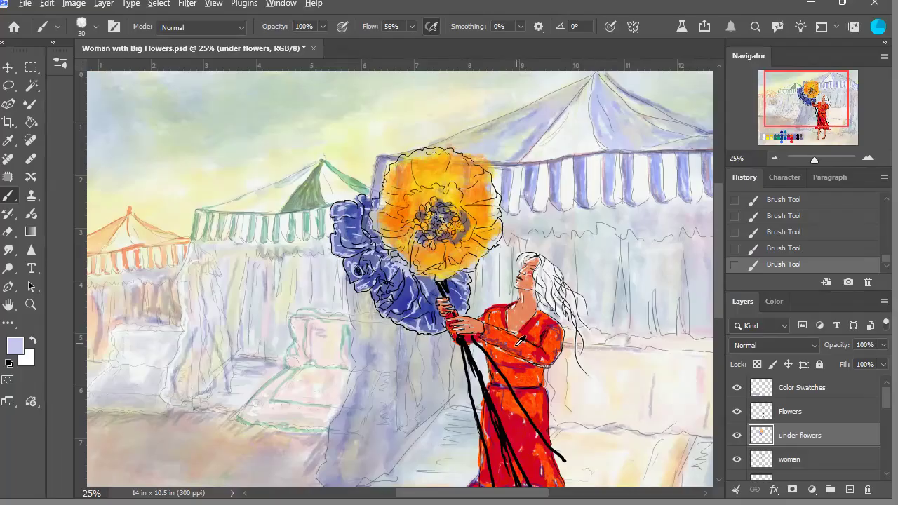
pyautogui.keyDown('alt'); pyautogui.click(503, 321); pyautogui.keyUp('alt')
pyautogui.moveTo(432, 200)
pyautogui.mouseDown()
pyautogui.moveTo(437, 190)
pyautogui.moveTo(445, 203)
pyautogui.mouseUp()
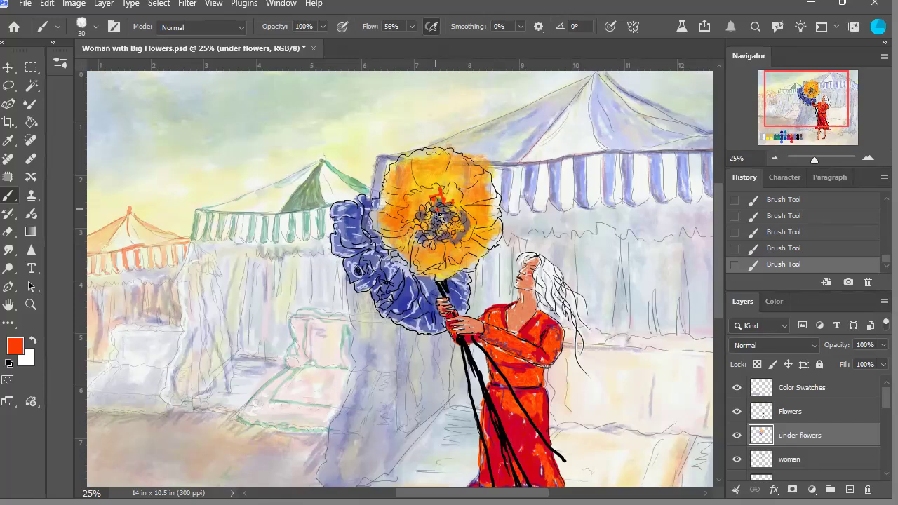
pyautogui.moveTo(418, 160)
pyautogui.mouseDown()
pyautogui.moveTo(431, 183)
pyautogui.moveTo(437, 157)
pyautogui.moveTo(402, 161)
pyautogui.moveTo(388, 190)
pyautogui.moveTo(392, 181)
pyautogui.moveTo(390, 192)
pyautogui.moveTo(408, 198)
pyautogui.moveTo(403, 192)
pyautogui.moveTo(386, 211)
pyautogui.moveTo(409, 215)
pyautogui.moveTo(384, 213)
pyautogui.moveTo(382, 239)
pyautogui.moveTo(462, 223)
pyautogui.moveTo(462, 191)
pyautogui.moveTo(420, 201)
pyautogui.moveTo(443, 173)
pyautogui.moveTo(429, 155)
pyautogui.moveTo(449, 152)
pyautogui.moveTo(450, 188)
pyautogui.moveTo(452, 152)
pyautogui.moveTo(480, 170)
pyautogui.mouseUp()
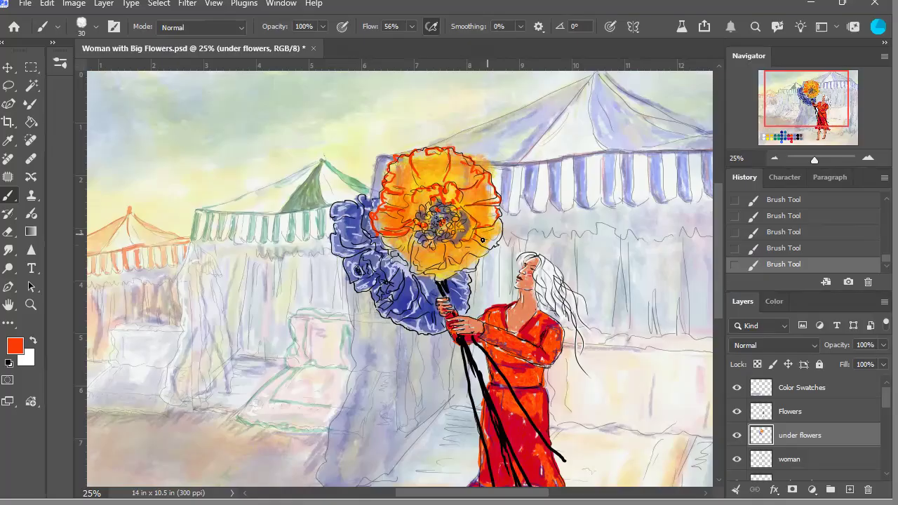
pyautogui.moveTo(501, 220); pyautogui.dragTo(502, 249)
pyautogui.moveTo(447, 243); pyautogui.dragTo(452, 267)
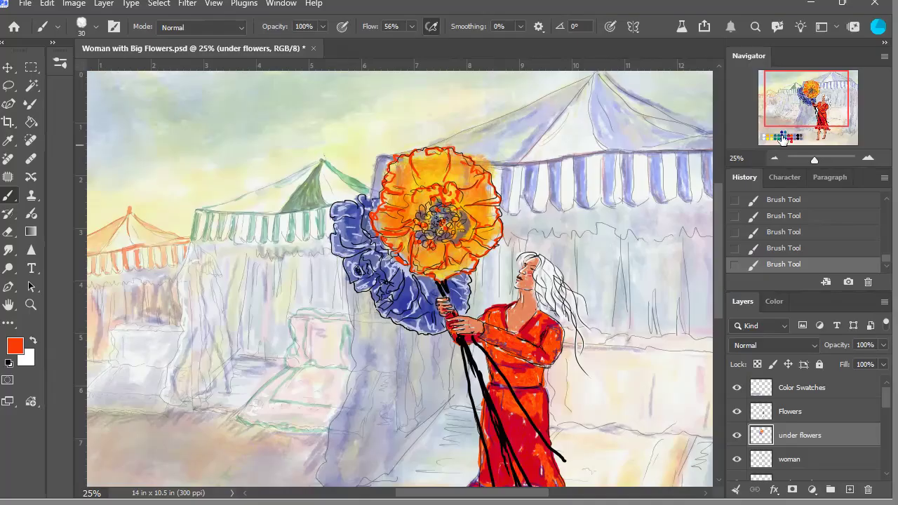
pyautogui.click(780, 158)
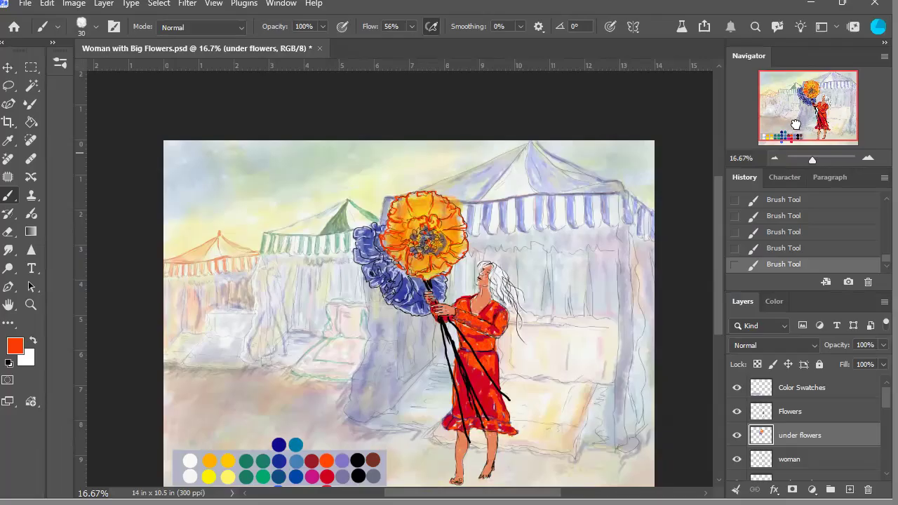
# Step: Sample the pale yellow swatch and brush highlights along the orange flower's petals and around its center
pyautogui.click(805, 133)
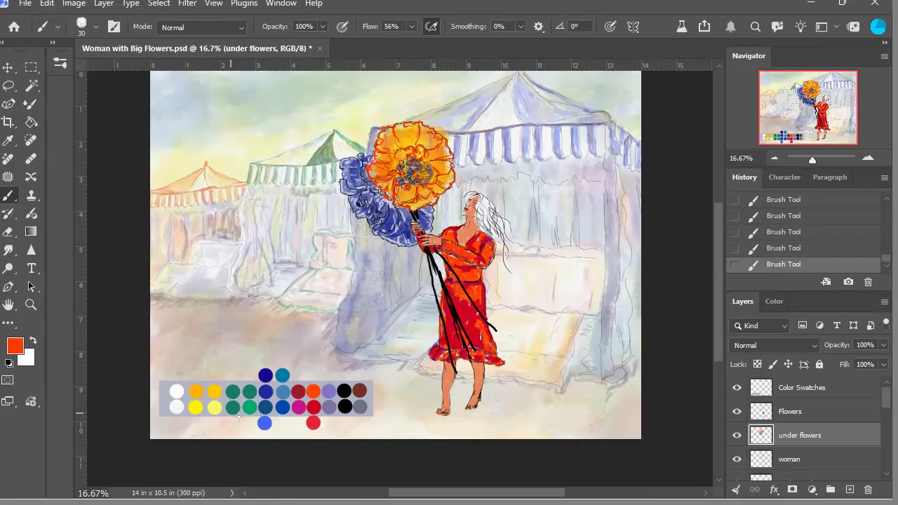
pyautogui.keyDown('alt'); pyautogui.click(213, 407); pyautogui.keyUp('alt')
pyautogui.click(870, 160)
pyautogui.moveTo(397, 151); pyautogui.dragTo(402, 155)
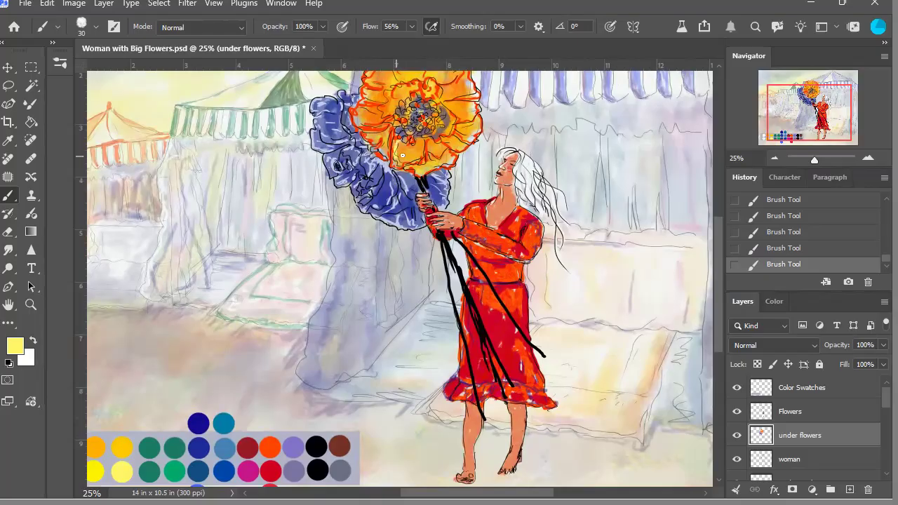
pyautogui.moveTo(421, 127)
pyautogui.mouseDown()
pyautogui.moveTo(447, 125)
pyautogui.moveTo(432, 98)
pyautogui.moveTo(408, 105)
pyautogui.moveTo(397, 120)
pyautogui.moveTo(427, 129)
pyautogui.moveTo(416, 112)
pyautogui.mouseUp()
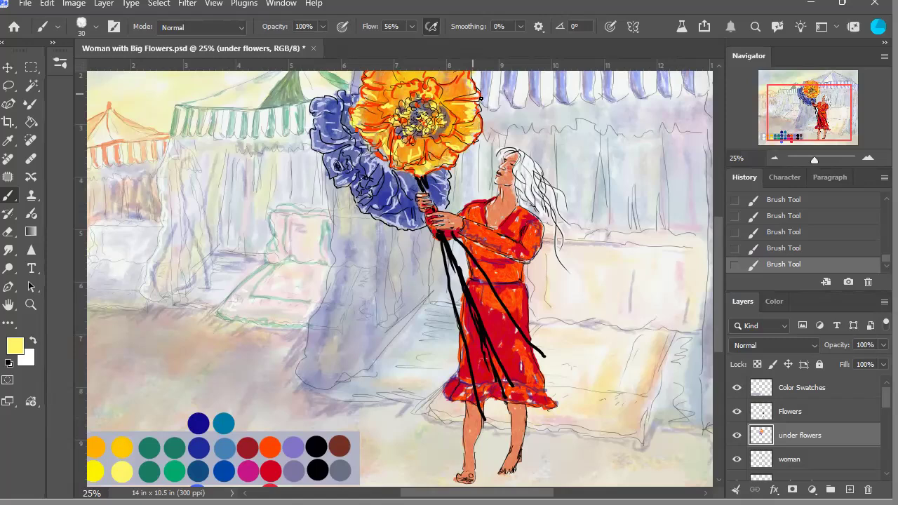
# Step: Brush pale yellow highlight strokes along the folds and edges of the blue flower's petals
pyautogui.moveTo(788, 106); pyautogui.dragTo(785, 93)
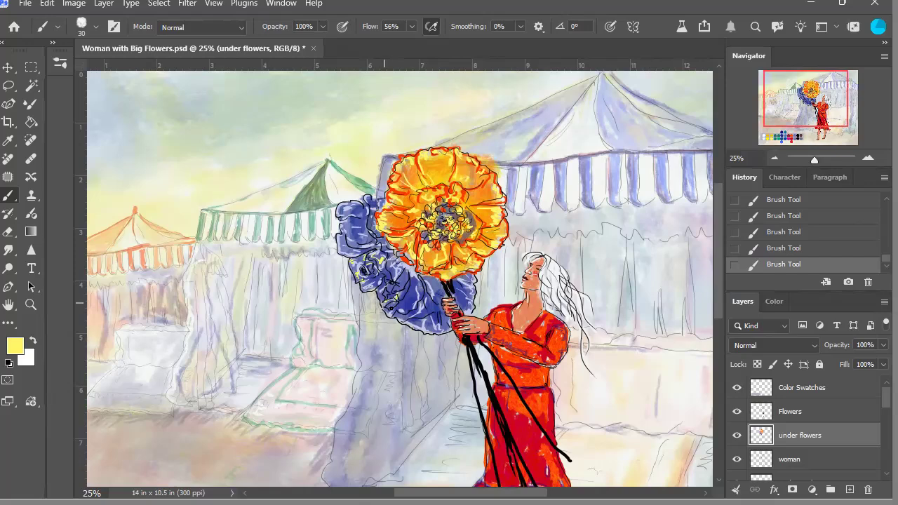
pyautogui.moveTo(400, 315)
pyautogui.mouseDown()
pyautogui.moveTo(419, 296)
pyautogui.moveTo(401, 310)
pyautogui.moveTo(413, 300)
pyautogui.moveTo(410, 326)
pyautogui.moveTo(426, 306)
pyautogui.moveTo(415, 326)
pyautogui.moveTo(424, 330)
pyautogui.moveTo(432, 317)
pyautogui.moveTo(432, 328)
pyautogui.moveTo(453, 335)
pyautogui.moveTo(474, 317)
pyautogui.moveTo(470, 295)
pyautogui.mouseUp()
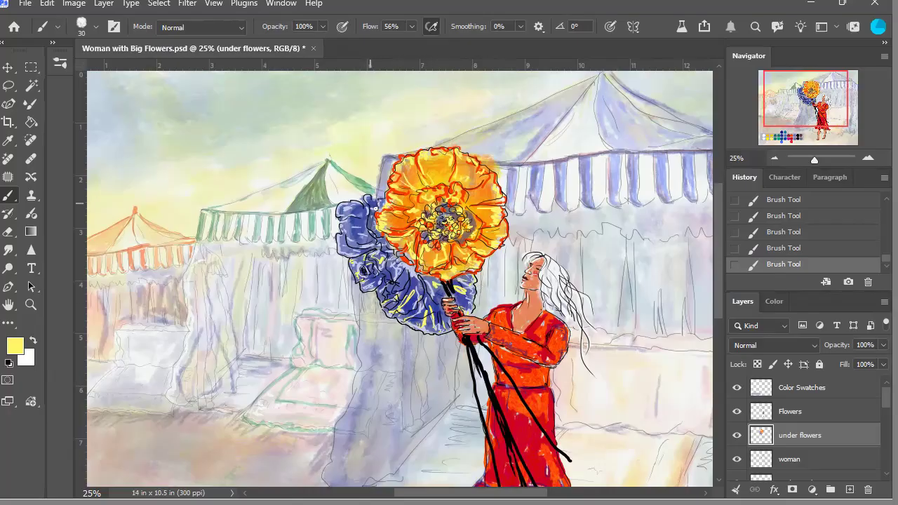
pyautogui.moveTo(359, 209); pyautogui.dragTo(345, 219)
pyautogui.click(781, 160)
pyautogui.click(781, 161)
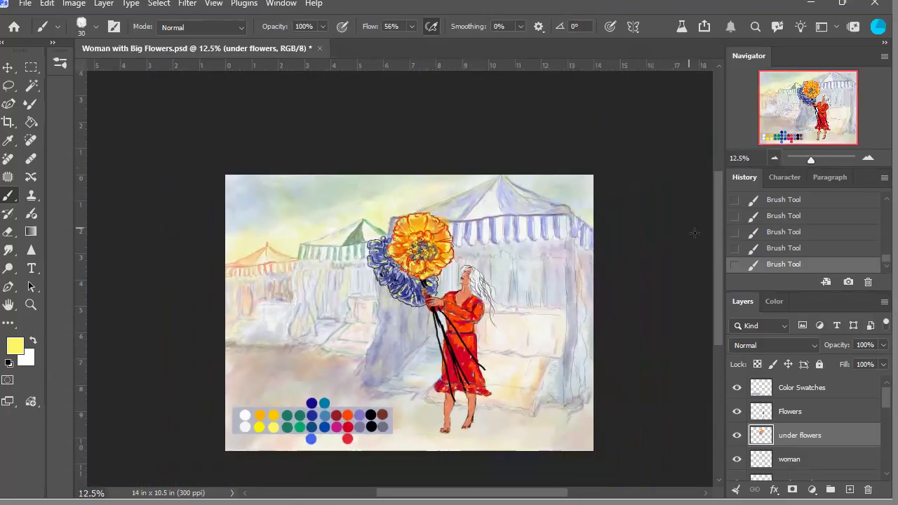
# Step: Revert the last two brush strokes on the woman's face and make the underneath woman layer active
pyautogui.click(868, 161)
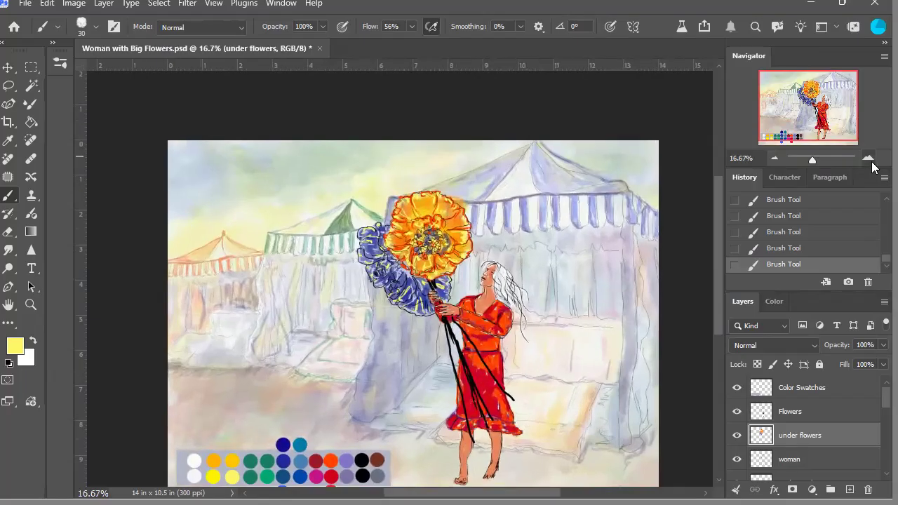
pyautogui.click(868, 161)
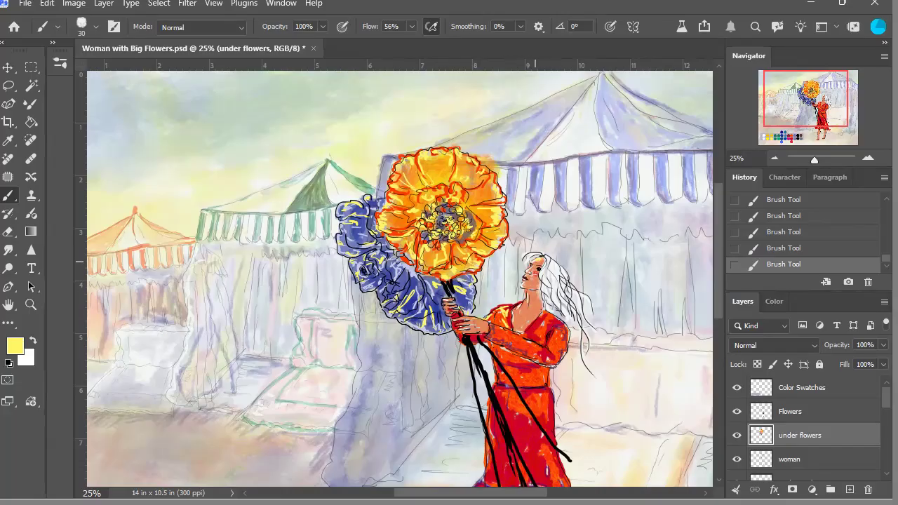
pyautogui.click(867, 158)
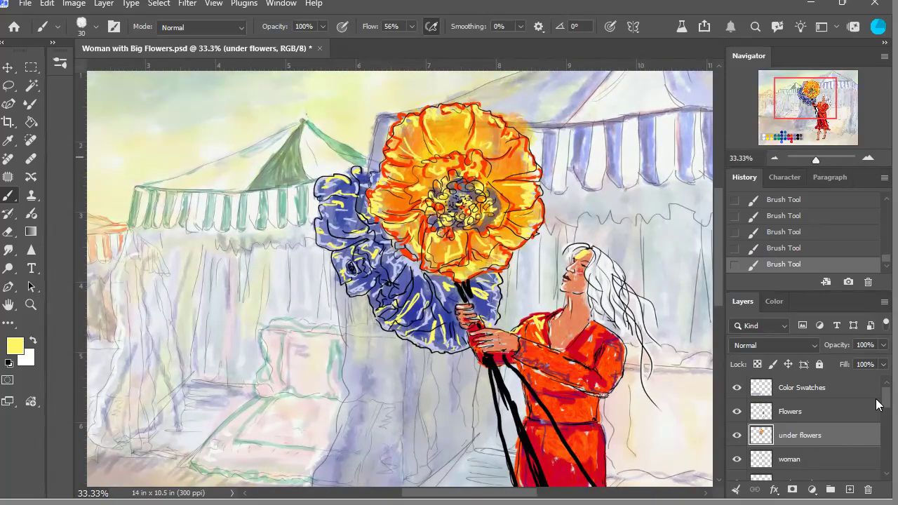
pyautogui.scroll(-2, 876, 405)
pyautogui.click(850, 442)
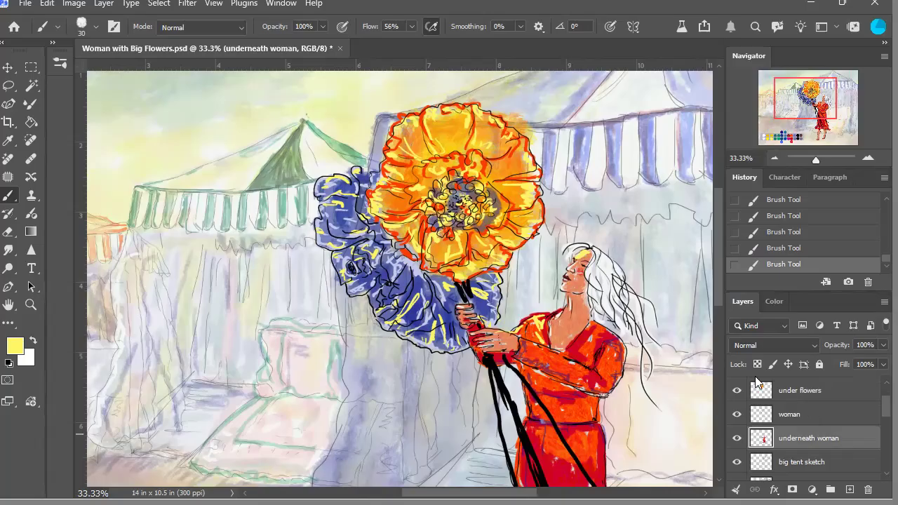
pyautogui.click(790, 236)
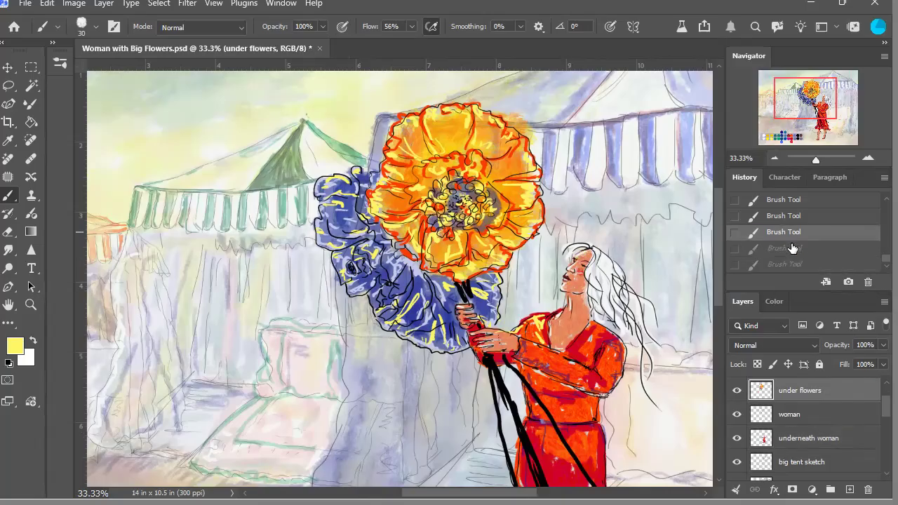
pyautogui.click(834, 441)
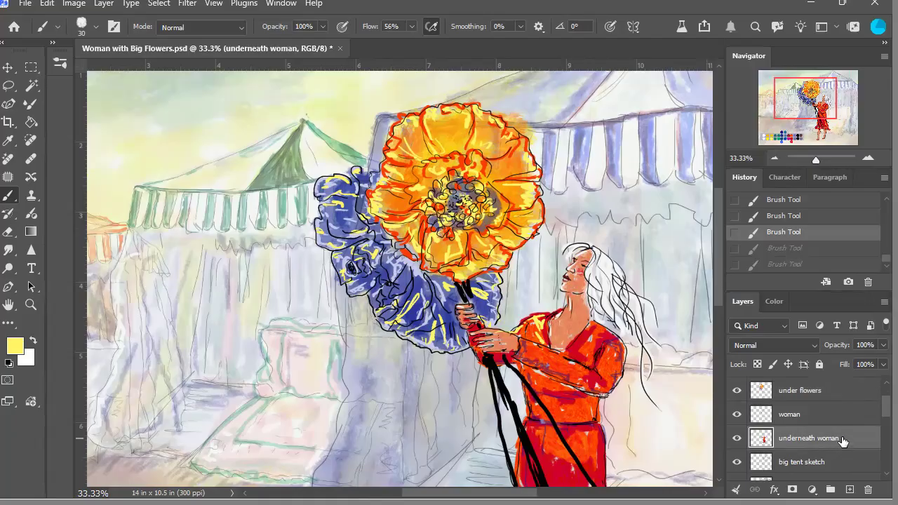
# Step: Brush pale yellow highlights on the woman's face, neck and dress shoulder, and undo the last stroke
pyautogui.click(867, 158)
pyautogui.moveTo(676, 247); pyautogui.dragTo(691, 238)
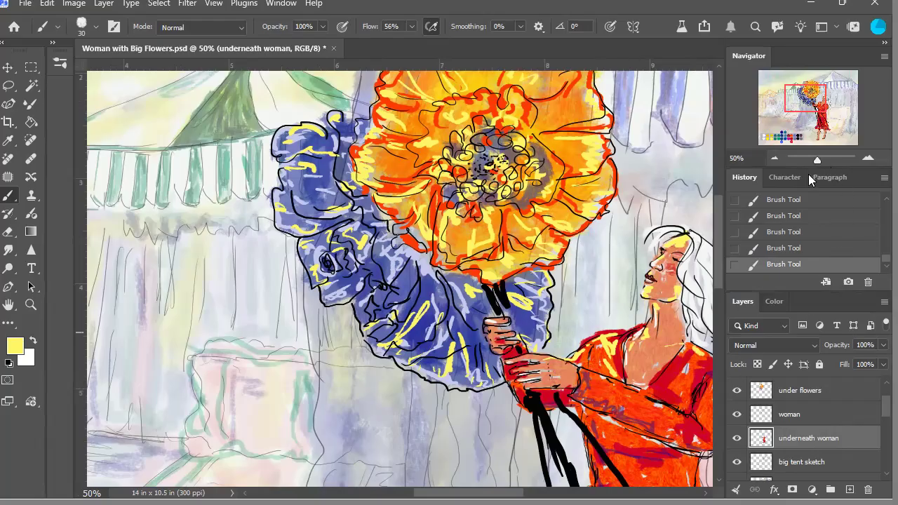
pyautogui.click(775, 161)
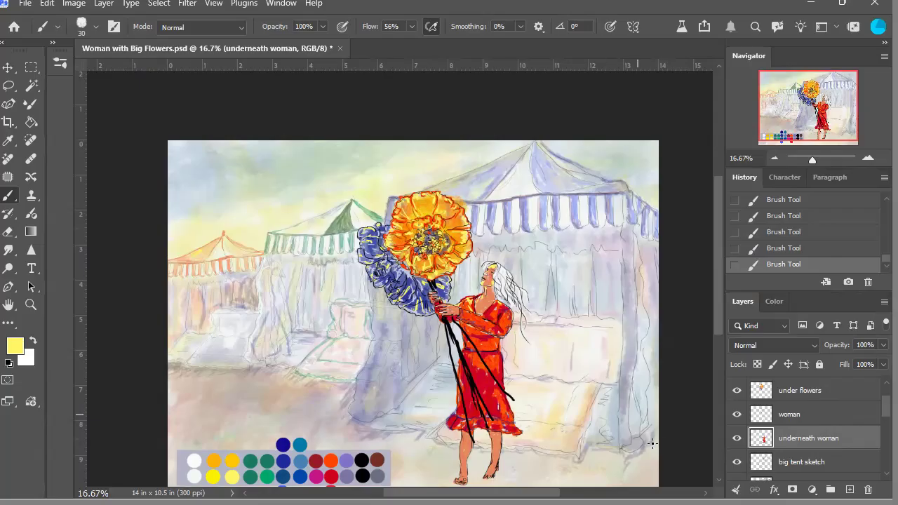
pyautogui.hotkey('ctrl', 'z')
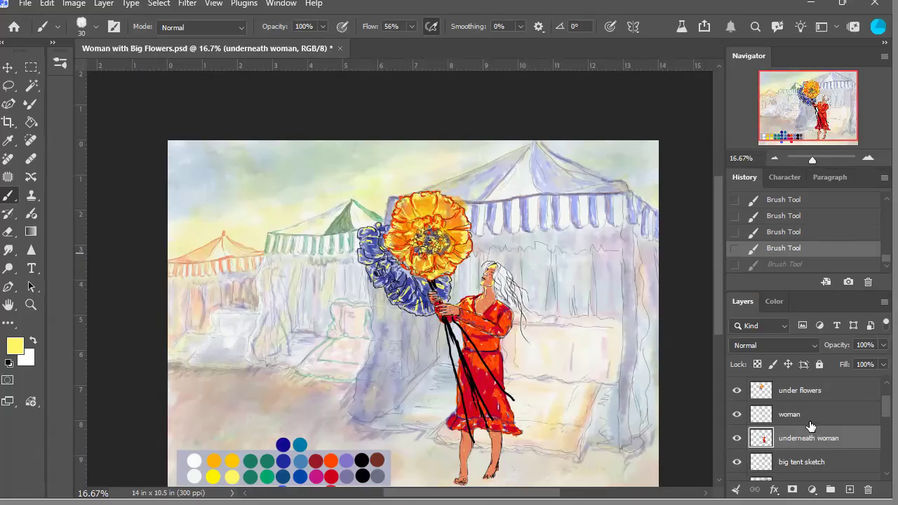
pyautogui.click(775, 159)
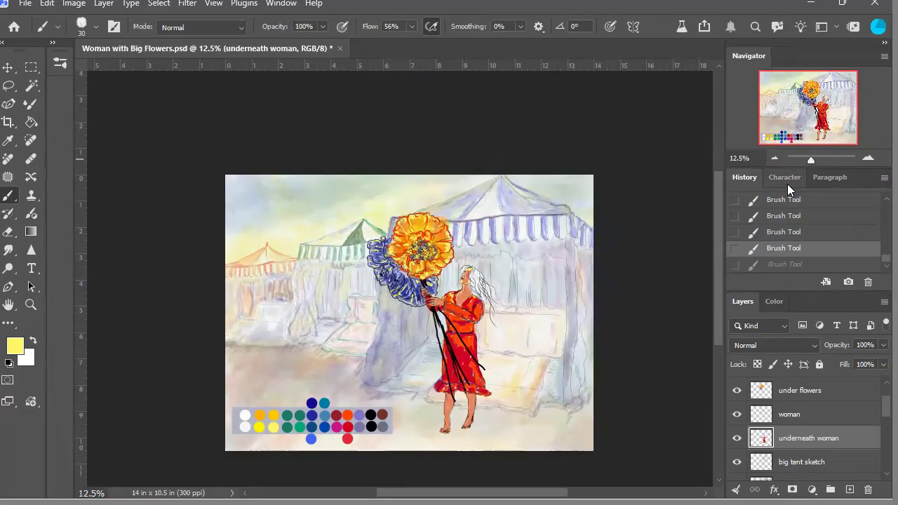
# Step: Smudge the highlights into both flowers' petals on the under flowers layer with a size 50 brush at 90% strength
pyautogui.click(870, 159)
pyautogui.click(870, 160)
pyautogui.click(870, 159)
pyautogui.click(870, 159)
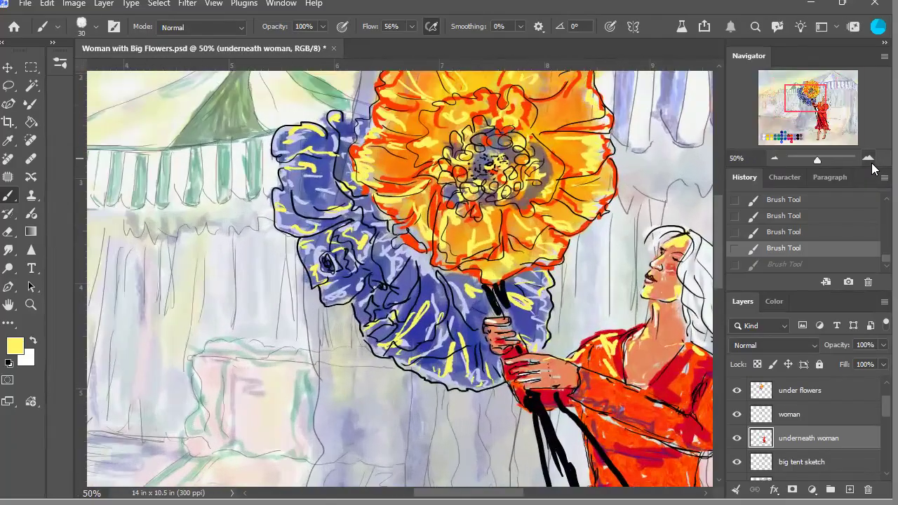
pyautogui.moveTo(813, 119); pyautogui.dragTo(822, 116)
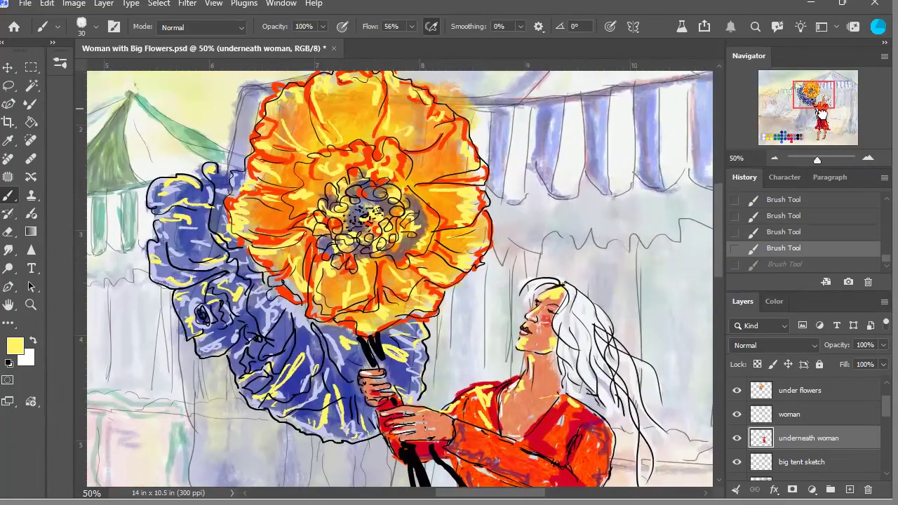
pyautogui.click(303, 148)
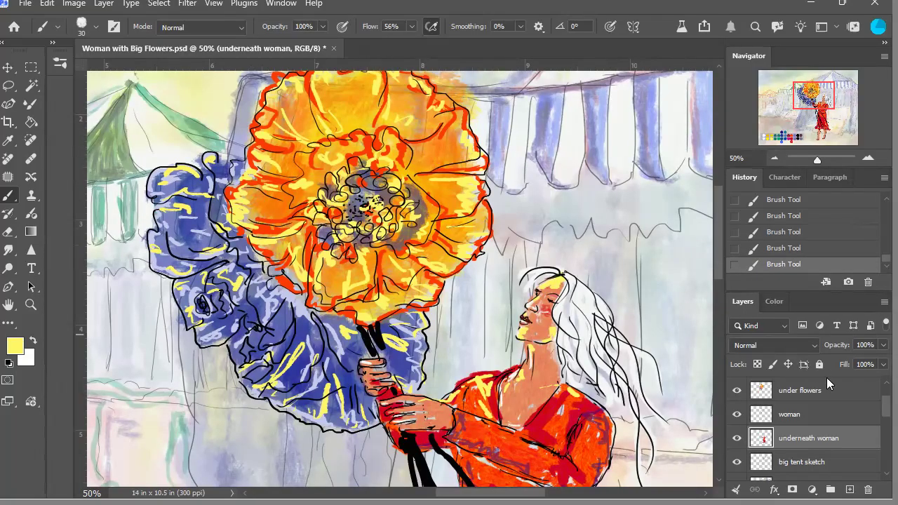
pyautogui.click(803, 251)
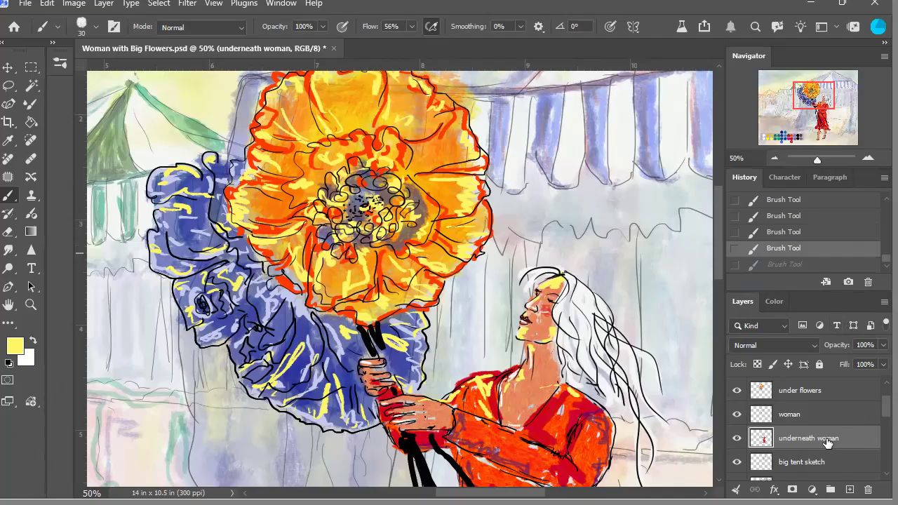
pyautogui.click(808, 394)
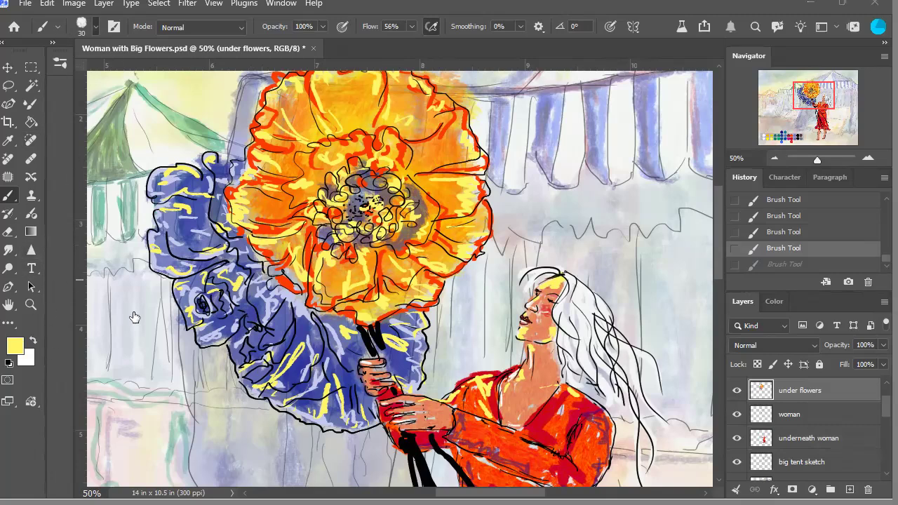
pyautogui.press('r')
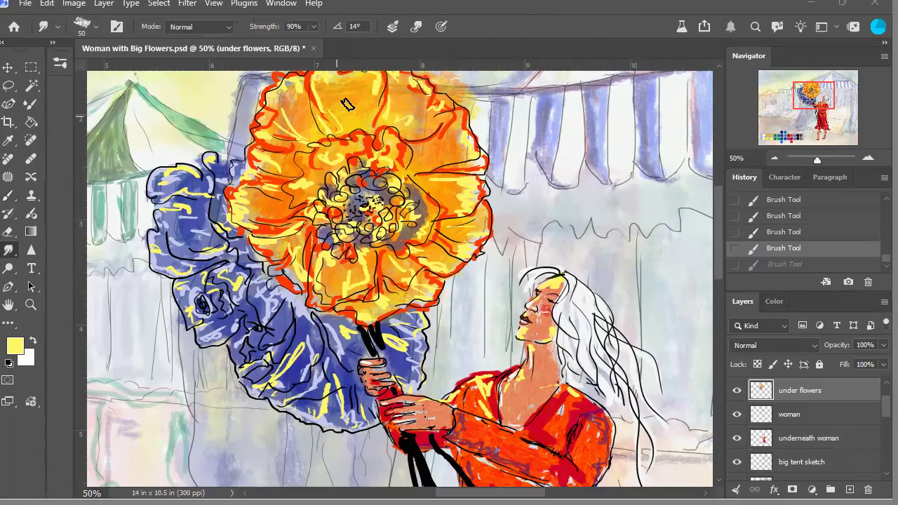
pyautogui.moveTo(356, 121)
pyautogui.mouseDown()
pyautogui.moveTo(405, 122)
pyautogui.moveTo(419, 141)
pyautogui.mouseUp()
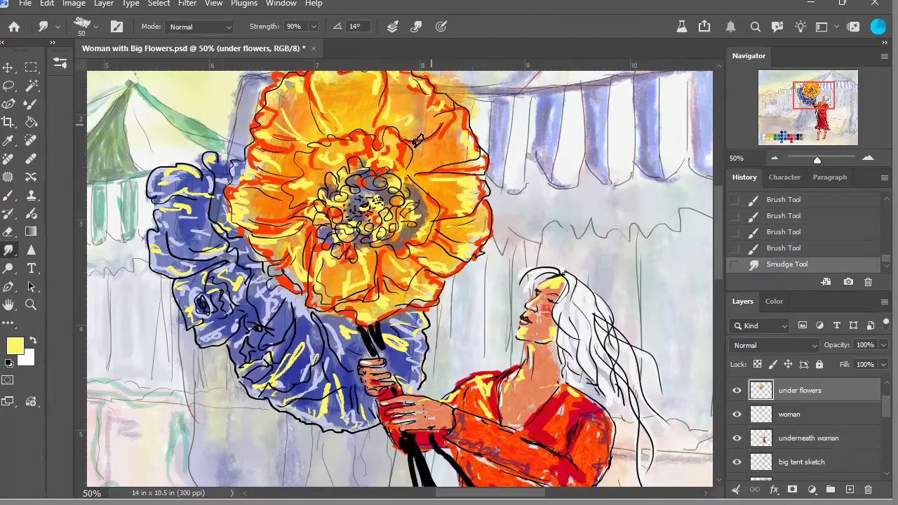
pyautogui.moveTo(319, 144); pyautogui.dragTo(291, 154)
pyautogui.moveTo(302, 149)
pyautogui.mouseDown()
pyautogui.moveTo(264, 131)
pyautogui.moveTo(302, 149)
pyautogui.mouseUp()
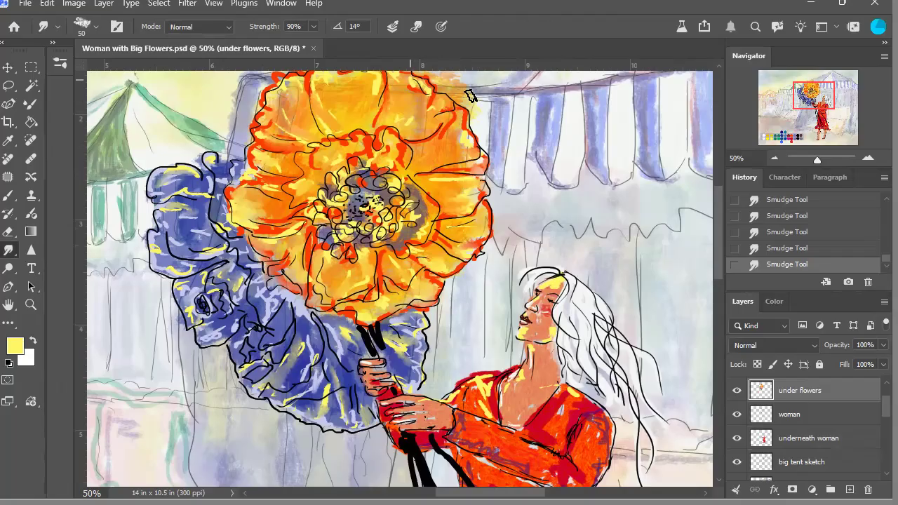
# Step: Review the whole painting, return to the Brush tool and sample the dark green swatch
pyautogui.click(776, 157)
pyautogui.click(775, 157)
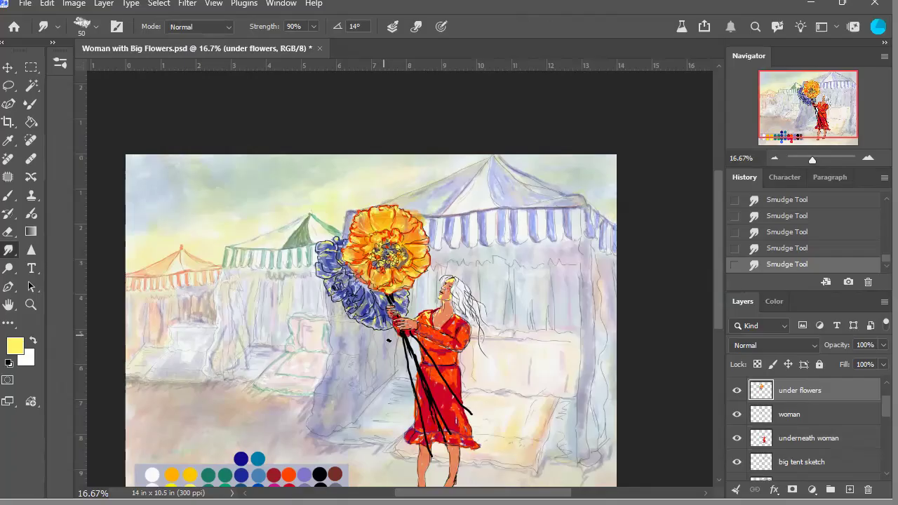
pyautogui.click(777, 162)
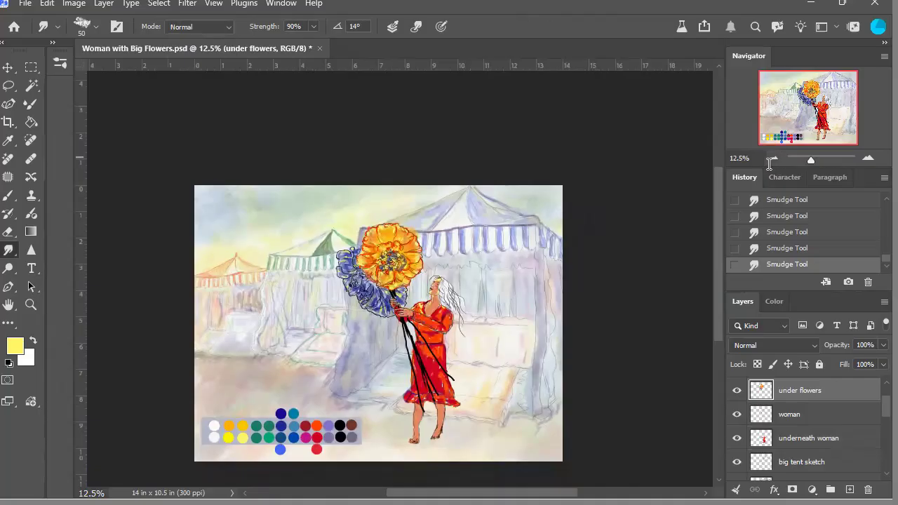
pyautogui.click(869, 158)
pyautogui.click(869, 159)
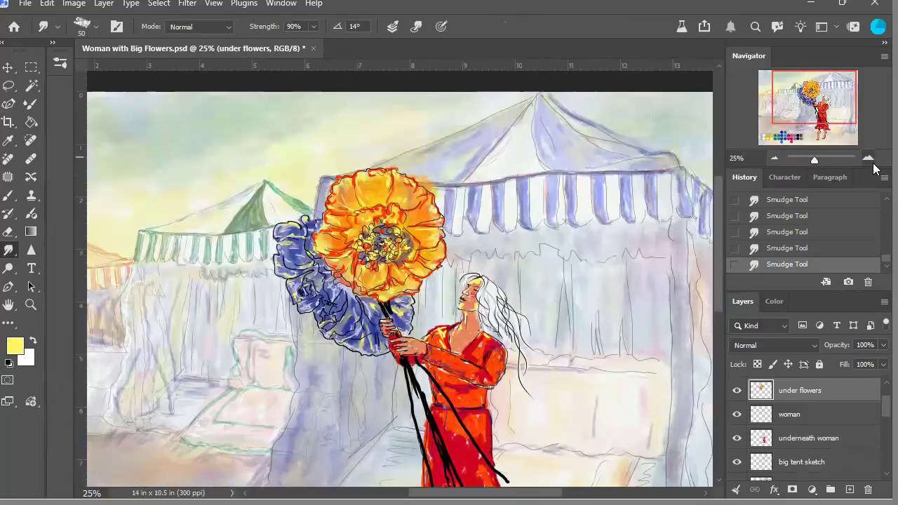
pyautogui.click(869, 158)
pyautogui.moveTo(803, 118); pyautogui.dragTo(789, 146)
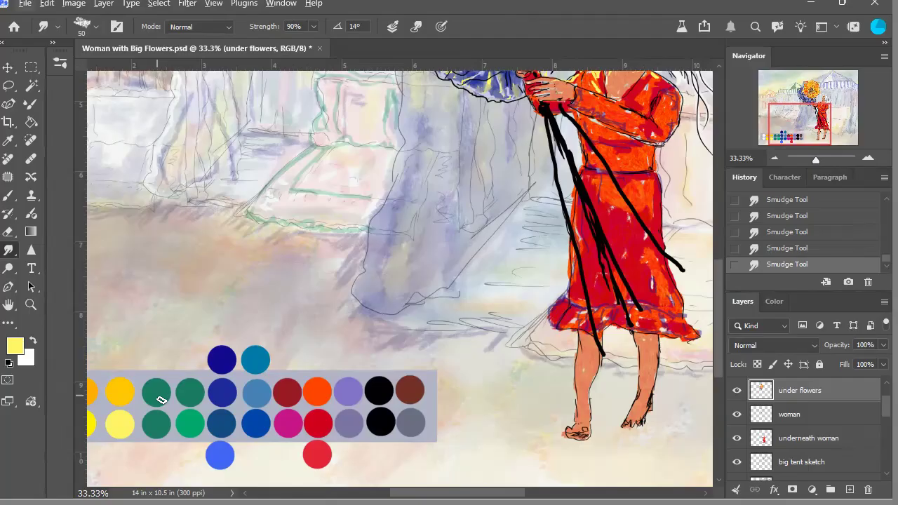
pyautogui.click(10, 197)
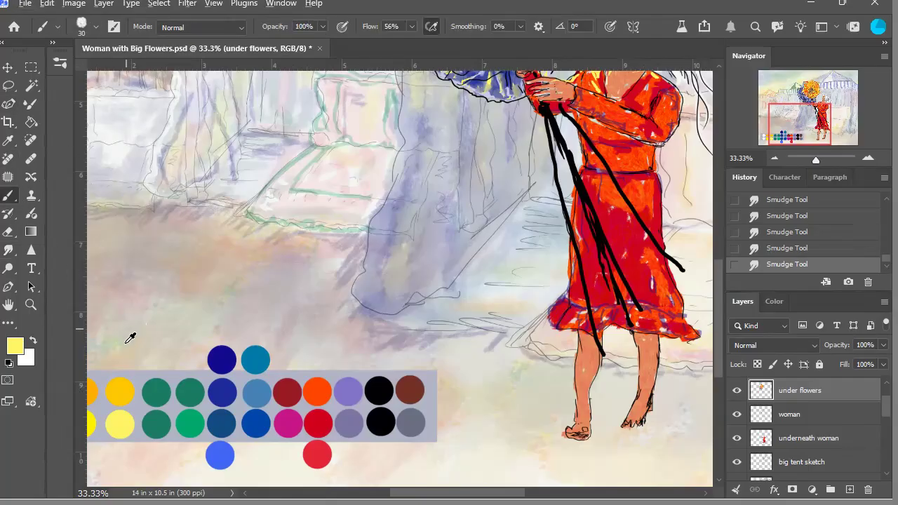
pyautogui.keyDown('alt'); pyautogui.click(166, 392); pyautogui.keyUp('alt')
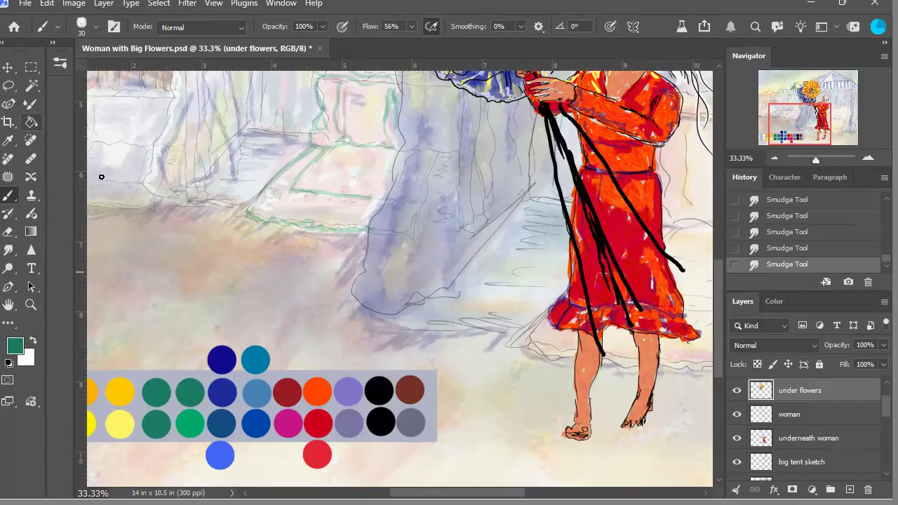
# Step: Dab dark green accents on the blue flower and beside the stems near the woman's hands
pyautogui.moveTo(803, 125); pyautogui.dragTo(810, 104)
pyautogui.click(322, 173)
pyautogui.click(336, 172)
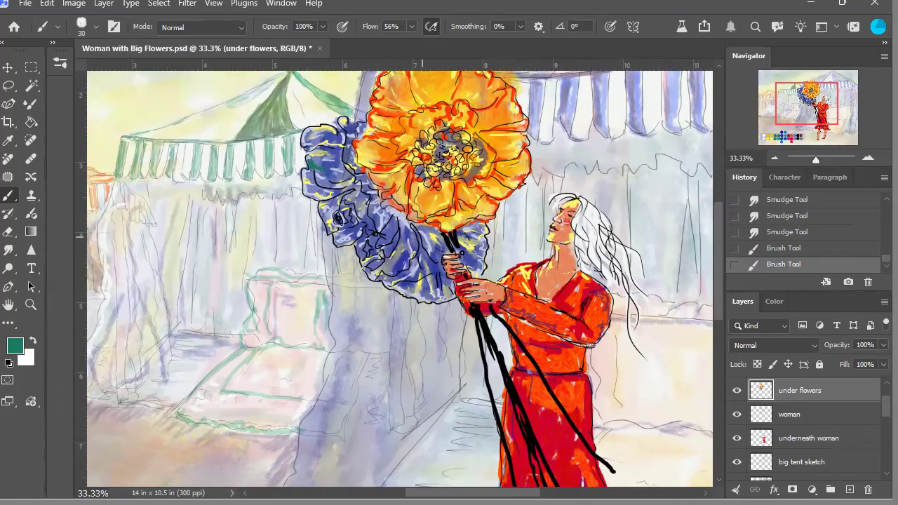
pyautogui.click(456, 245)
pyautogui.click(483, 289)
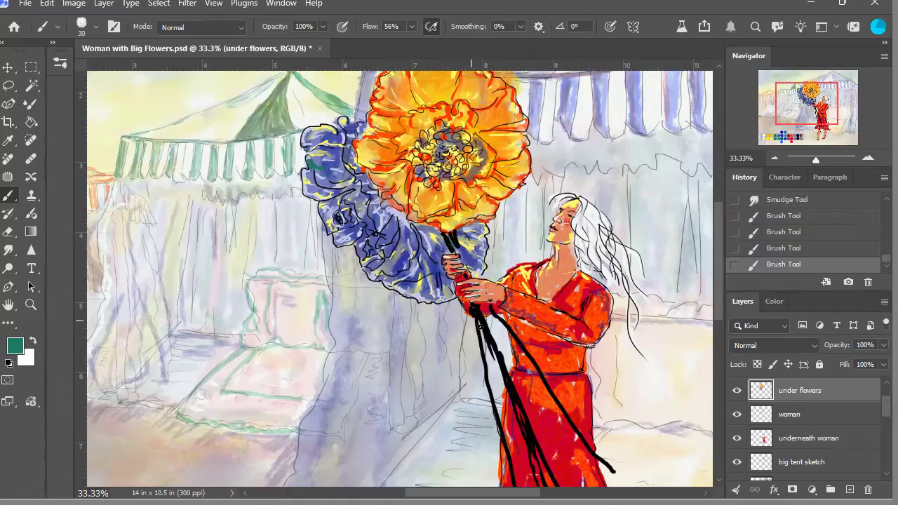
pyautogui.click(491, 323)
# Step: Set the brush flow to 100% and paint dark green strokes along the flower stems down to their lower ends
pyautogui.hotkey('shift', '0')
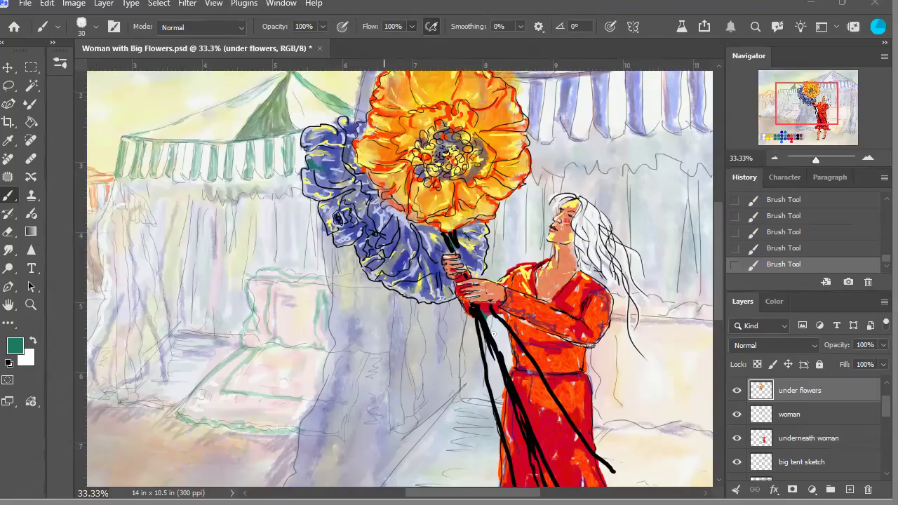
pyautogui.moveTo(497, 351); pyautogui.dragTo(518, 408)
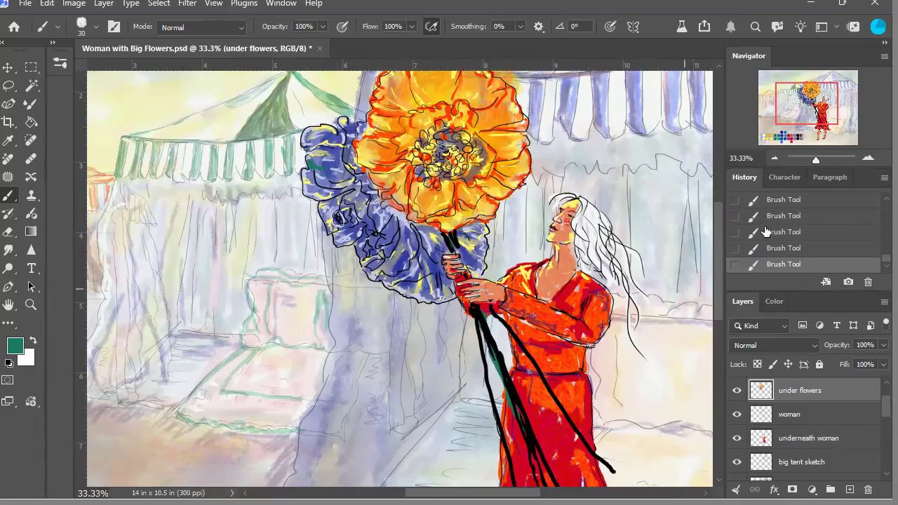
pyautogui.moveTo(815, 115); pyautogui.dragTo(814, 150)
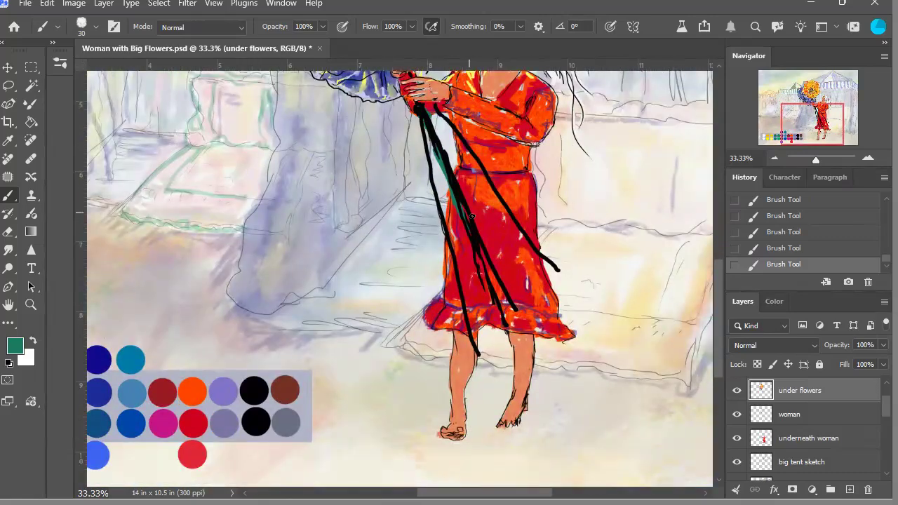
pyautogui.moveTo(479, 235); pyautogui.dragTo(487, 298)
pyautogui.moveTo(536, 254); pyautogui.dragTo(563, 271)
pyautogui.moveTo(429, 121); pyautogui.dragTo(481, 351)
pyautogui.moveTo(561, 270); pyautogui.dragTo(572, 273)
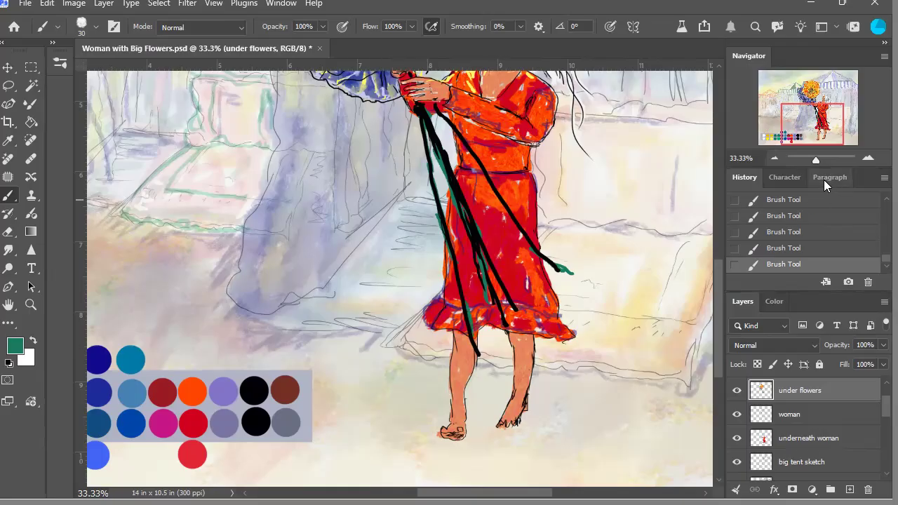
# Step: View the whole painting and try a Hue/Saturation adjustment on the underneath woman layer
pyautogui.hotkey('ctrl', '-')
pyautogui.hotkey('ctrl', '-')
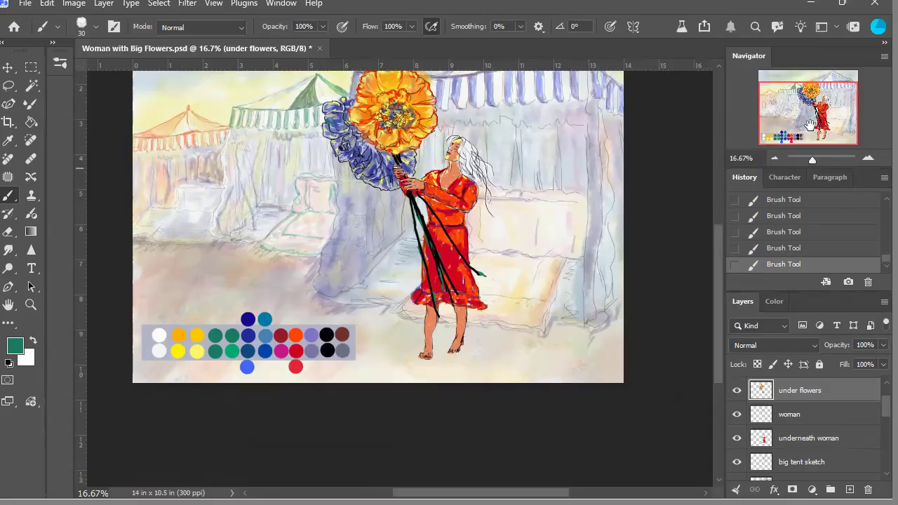
pyautogui.moveTo(810, 125); pyautogui.dragTo(807, 114)
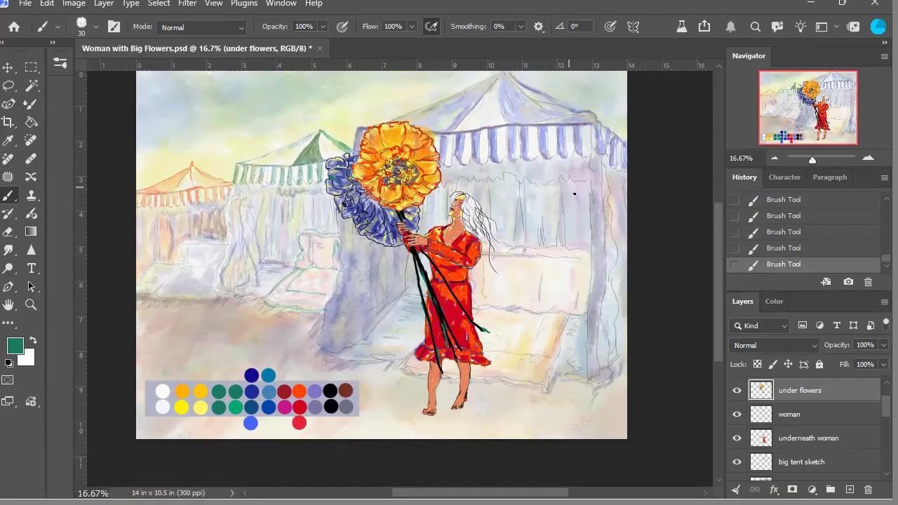
pyautogui.click(8, 67)
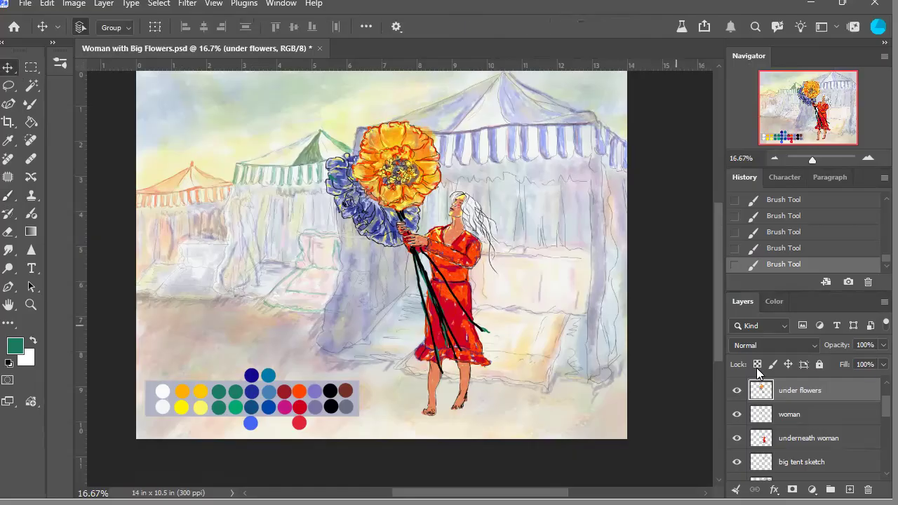
pyautogui.click(821, 425)
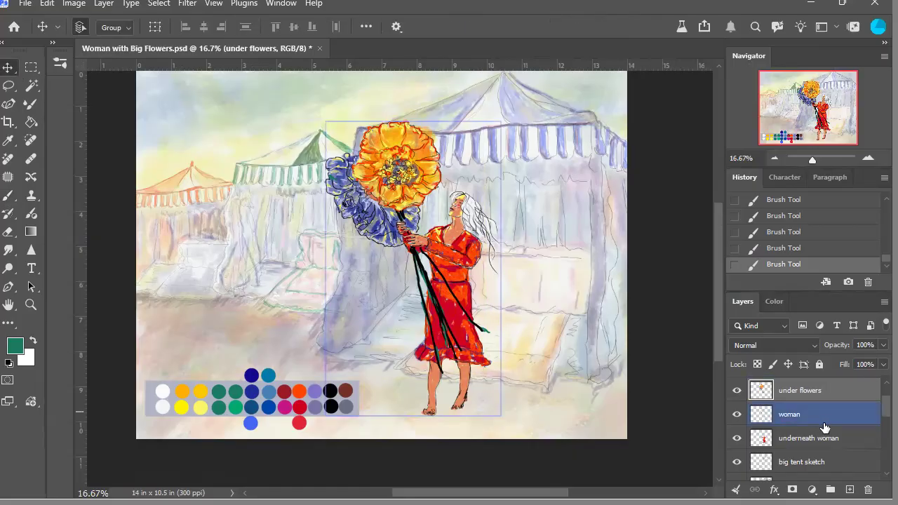
pyautogui.click(819, 442)
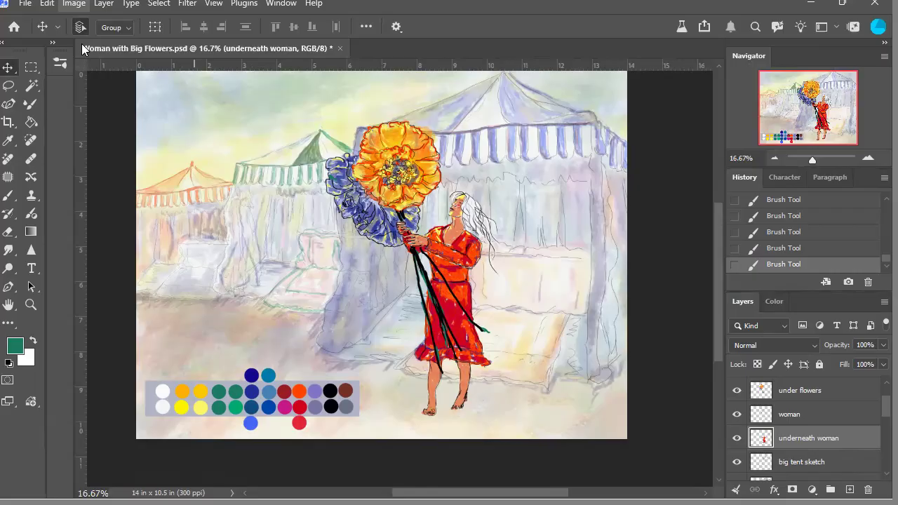
pyautogui.press('i')
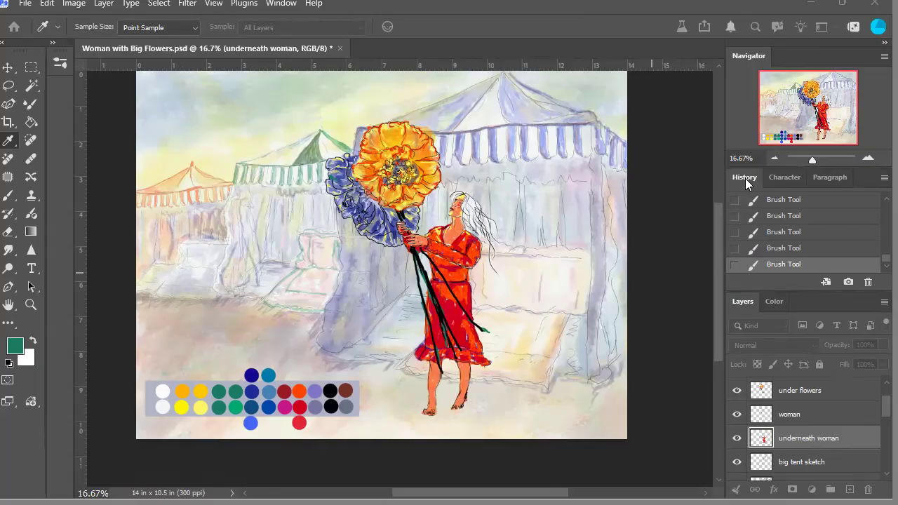
pyautogui.press('Return')
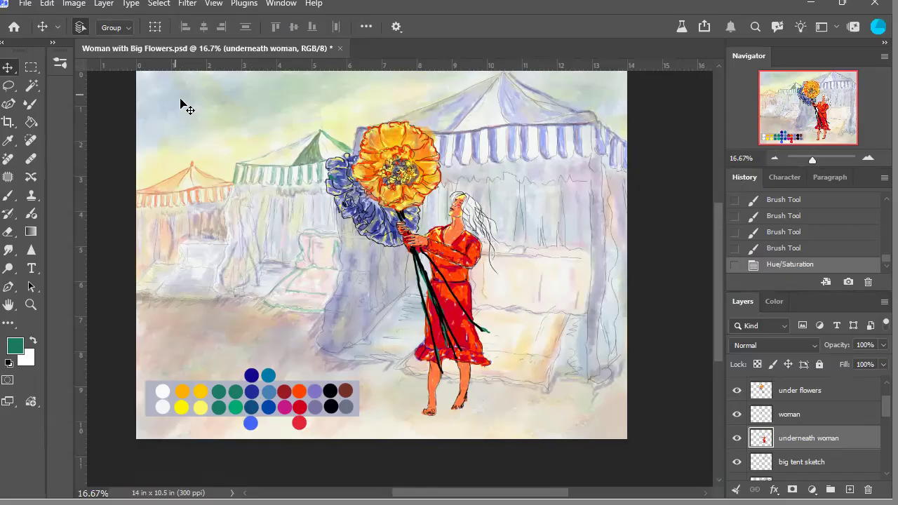
# Step: Try brightening the underneath woman layer with a Levels adjustment
pyautogui.click(75, 4)
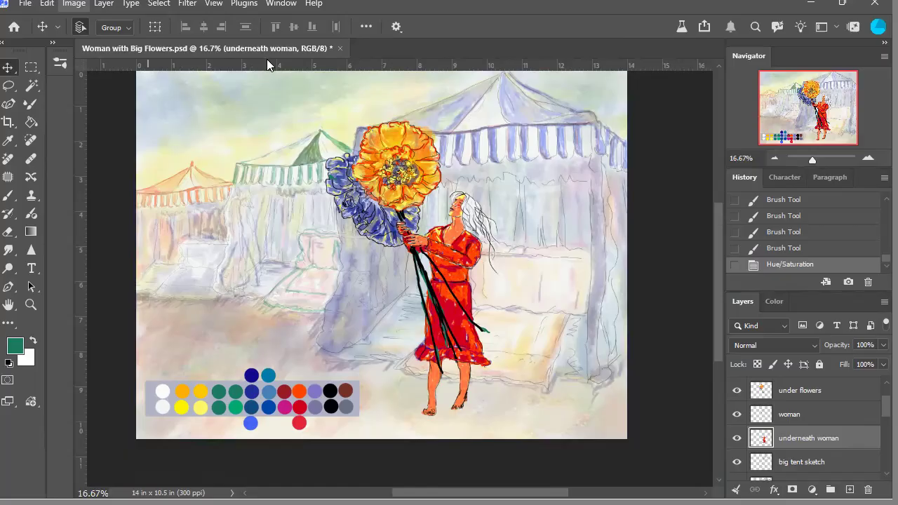
pyautogui.press('i')
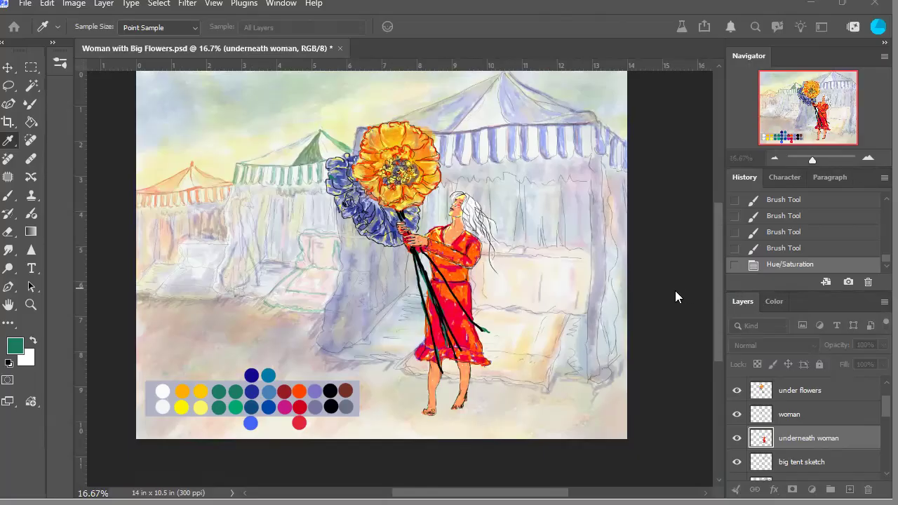
pyautogui.press('Return')
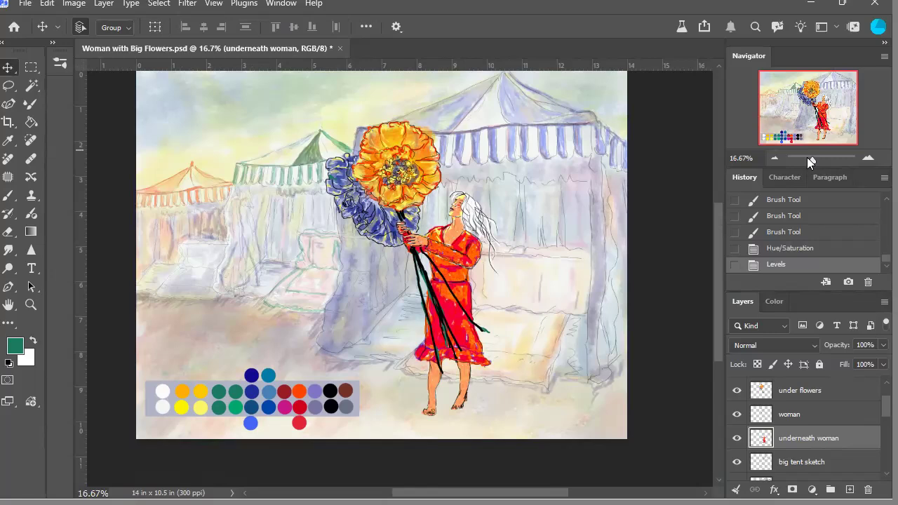
# Step: Compare the woman with and without the two color adjustments, then revert to the state before Hue/Saturation and Levels
pyautogui.click(797, 234)
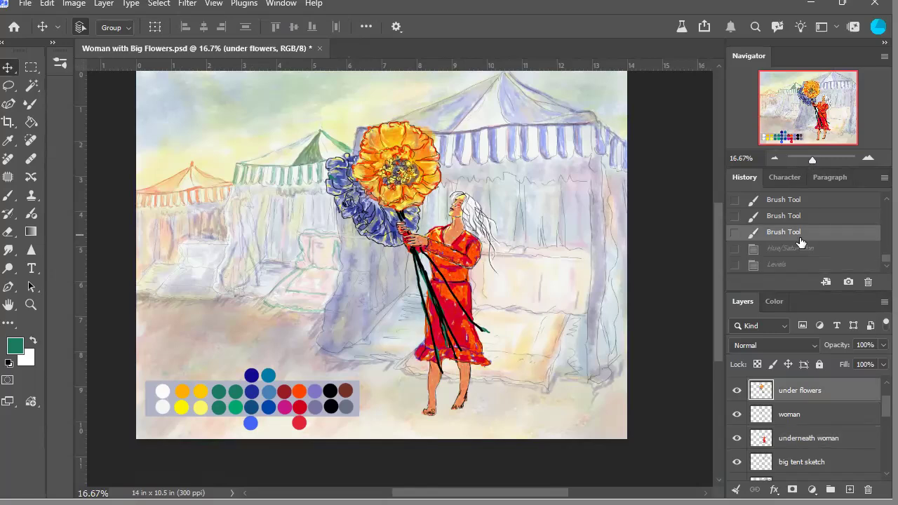
pyautogui.click(789, 266)
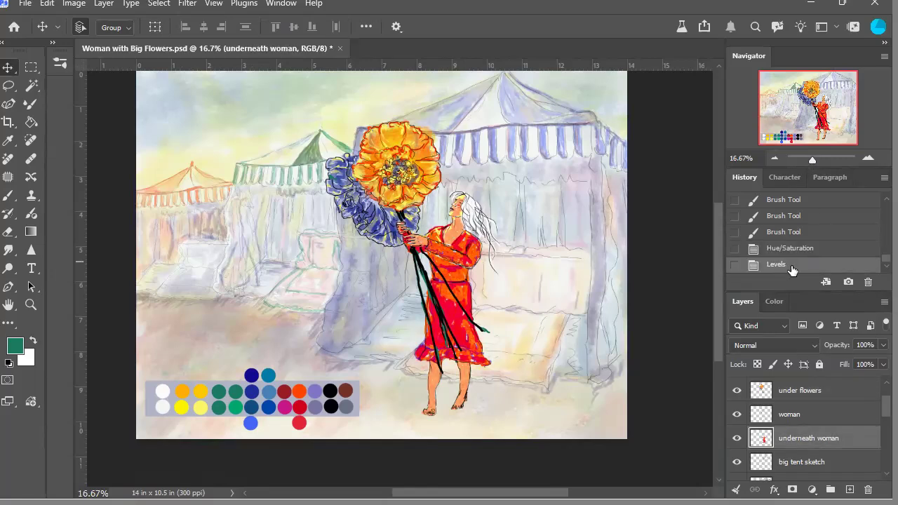
pyautogui.click(790, 248)
pyautogui.click(792, 232)
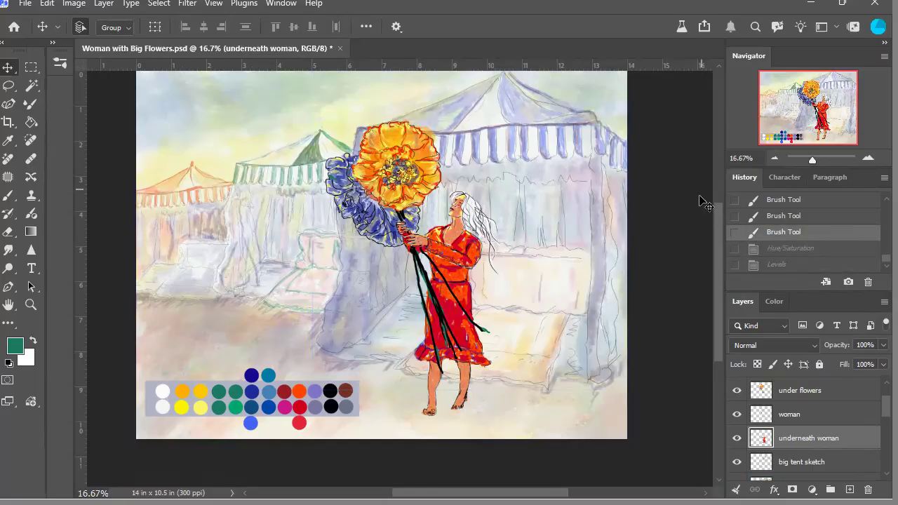
# Step: Brush dark green accents along the sleeves, skirt folds and hem of the red dress on the underneath woman layer
pyautogui.click(868, 158)
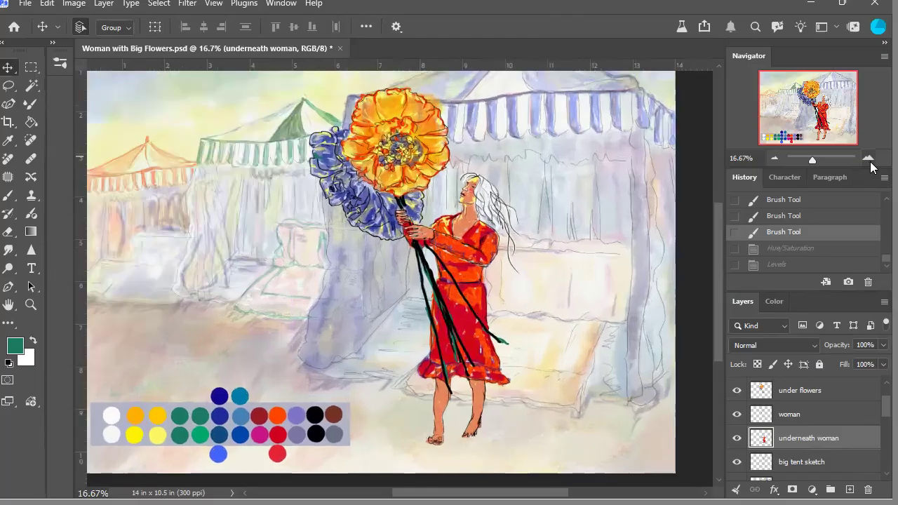
pyautogui.click(867, 158)
pyautogui.click(867, 159)
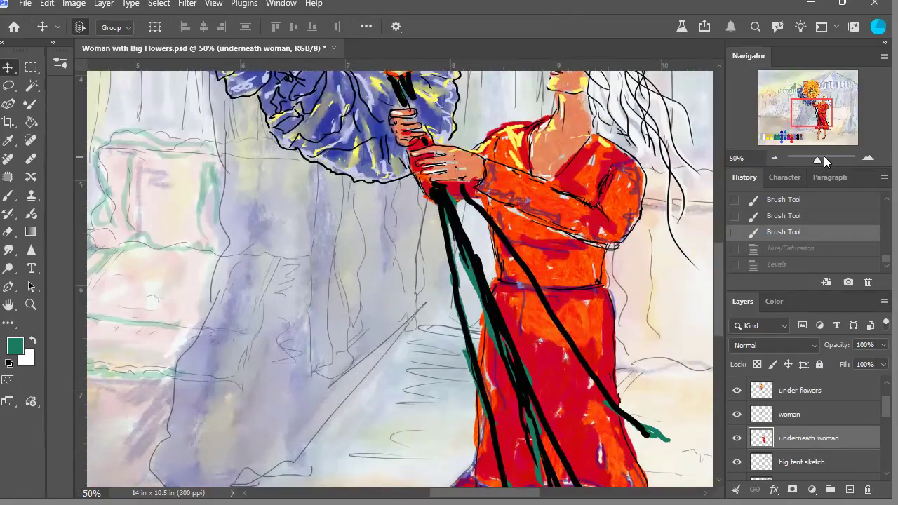
pyautogui.moveTo(814, 128); pyautogui.dragTo(824, 125)
pyautogui.click(862, 415)
pyautogui.click(842, 459)
pyautogui.click(842, 437)
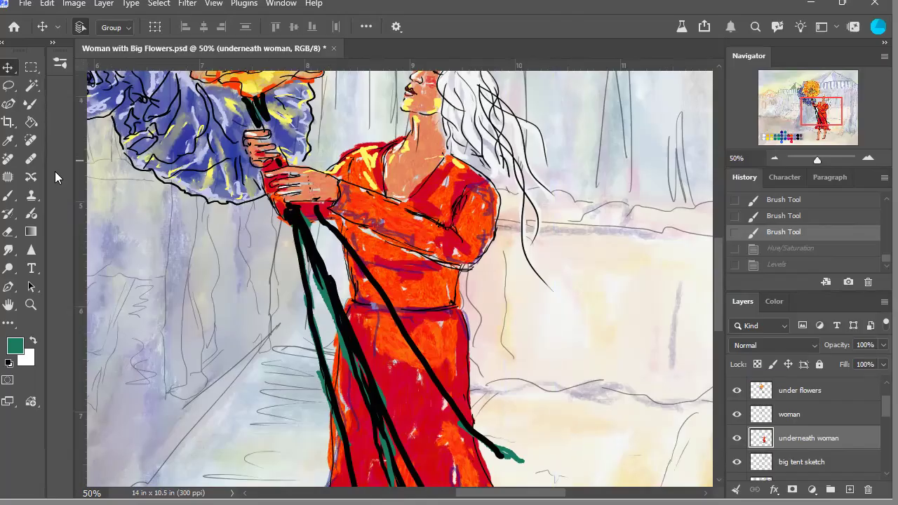
pyautogui.click(12, 200)
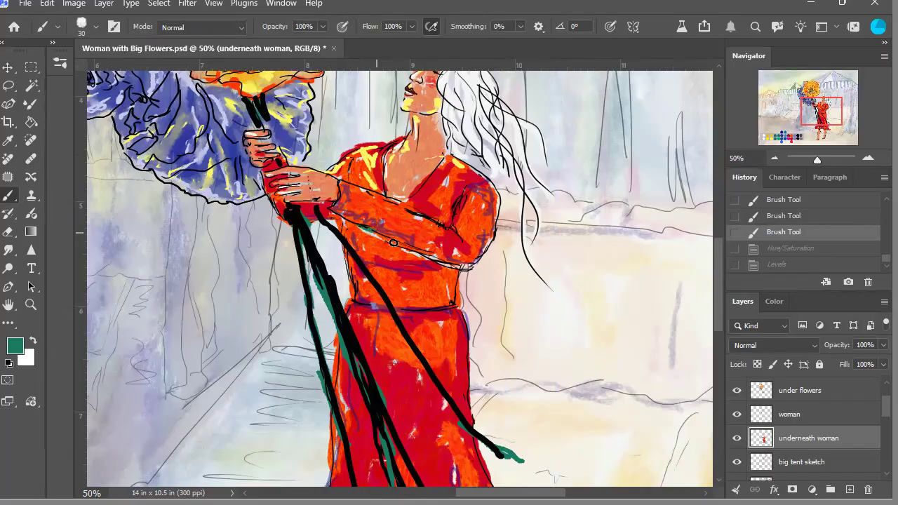
pyautogui.moveTo(380, 237)
pyautogui.mouseDown()
pyautogui.moveTo(426, 267)
pyautogui.moveTo(404, 259)
pyautogui.moveTo(473, 266)
pyautogui.mouseUp()
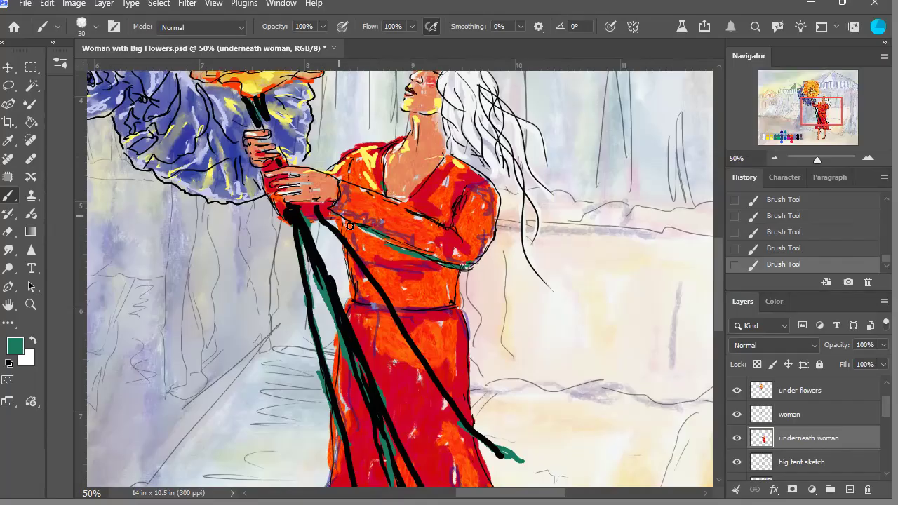
pyautogui.click(774, 160)
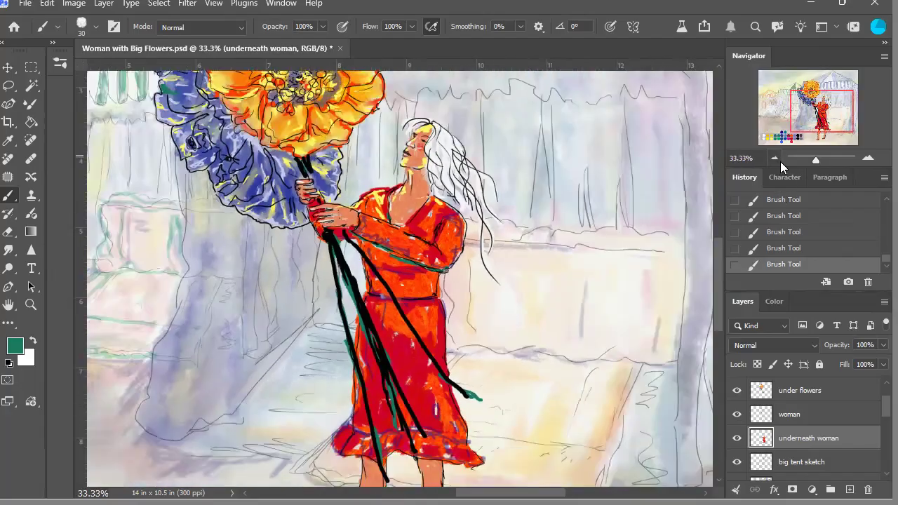
pyautogui.click(776, 160)
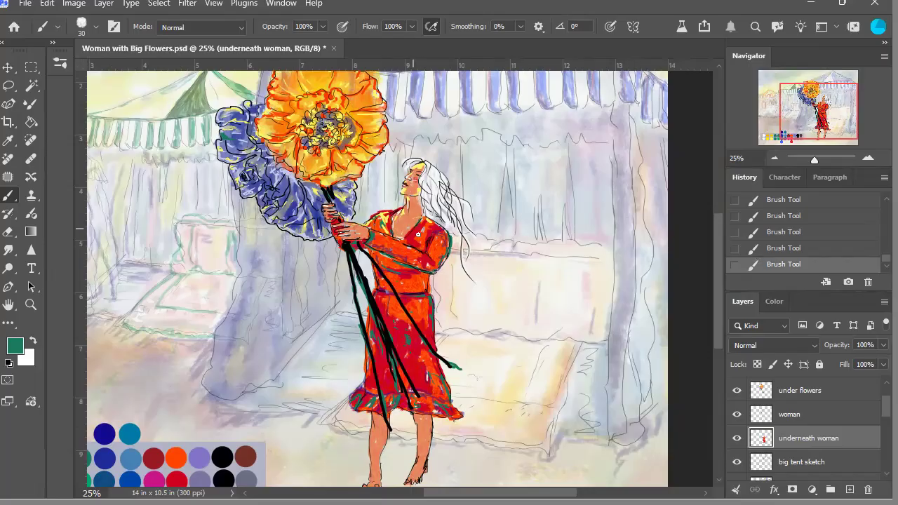
# Step: Sample the orange-yellow swatch and brush highlights along the woman's legs and feet and across her dress
pyautogui.click(776, 161)
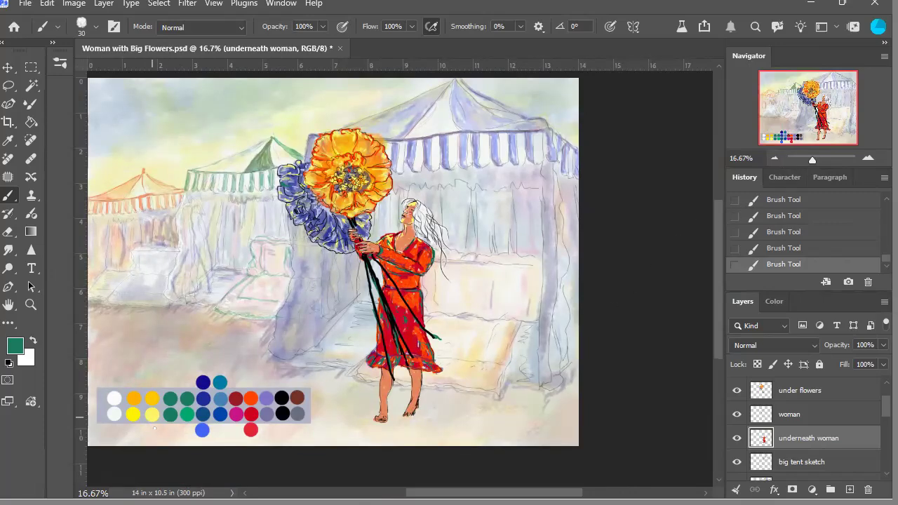
pyautogui.keyDown('alt'); pyautogui.click(134, 399); pyautogui.keyUp('alt')
pyautogui.click(868, 158)
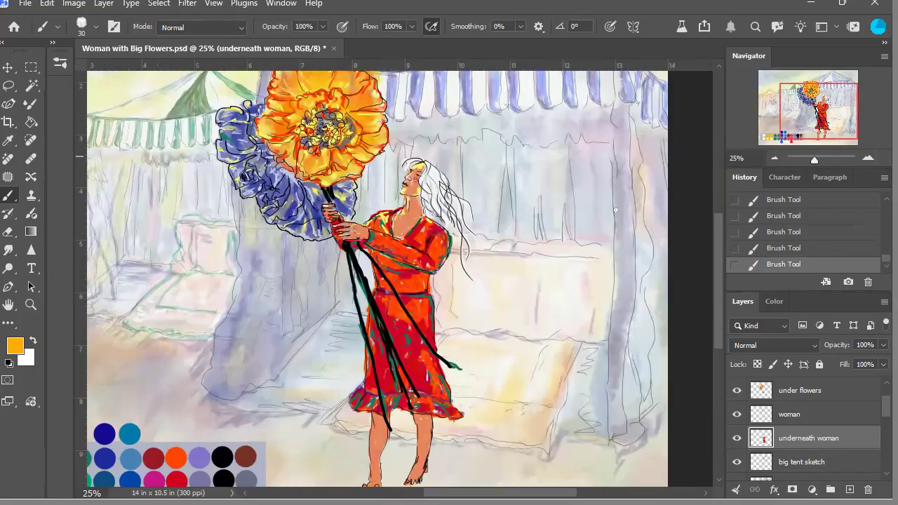
pyautogui.moveTo(804, 128); pyautogui.dragTo(798, 134)
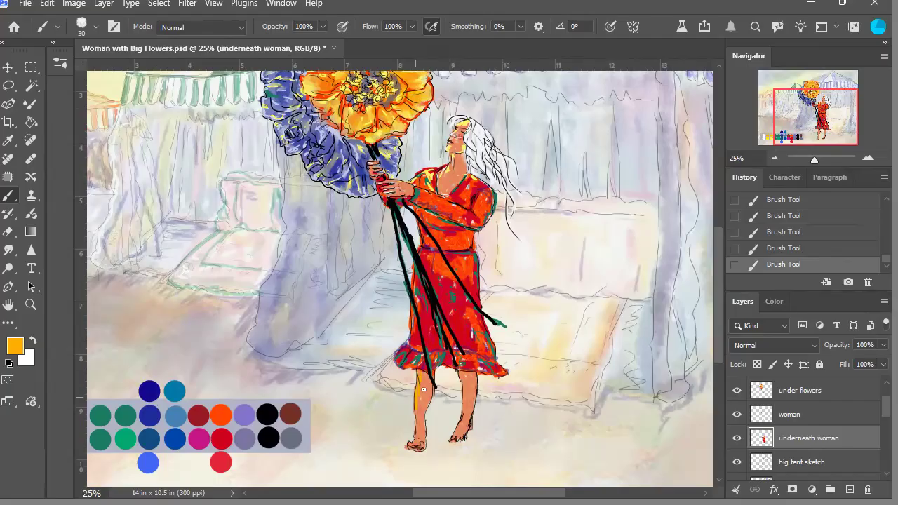
pyautogui.moveTo(422, 424); pyautogui.dragTo(425, 425)
pyautogui.moveTo(460, 433); pyautogui.dragTo(461, 430)
pyautogui.click(776, 248)
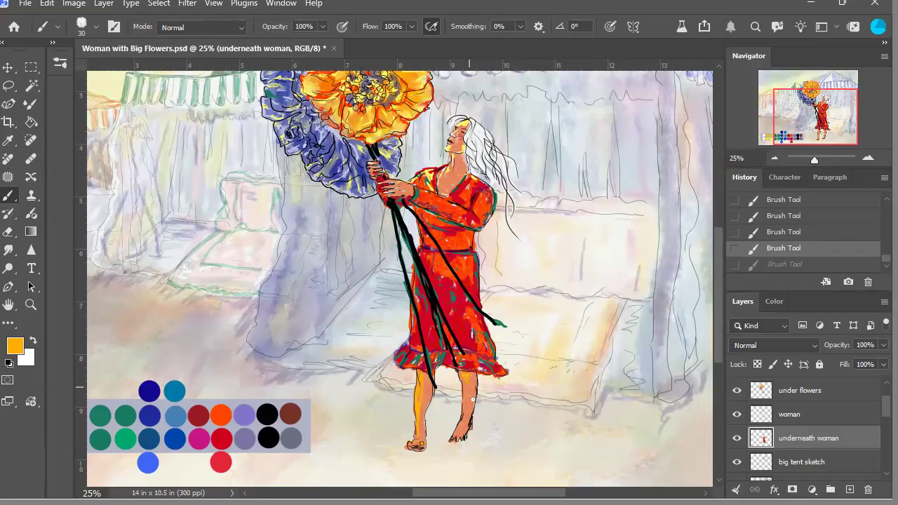
pyautogui.hotkey('ctrl', 'shift', 'z')
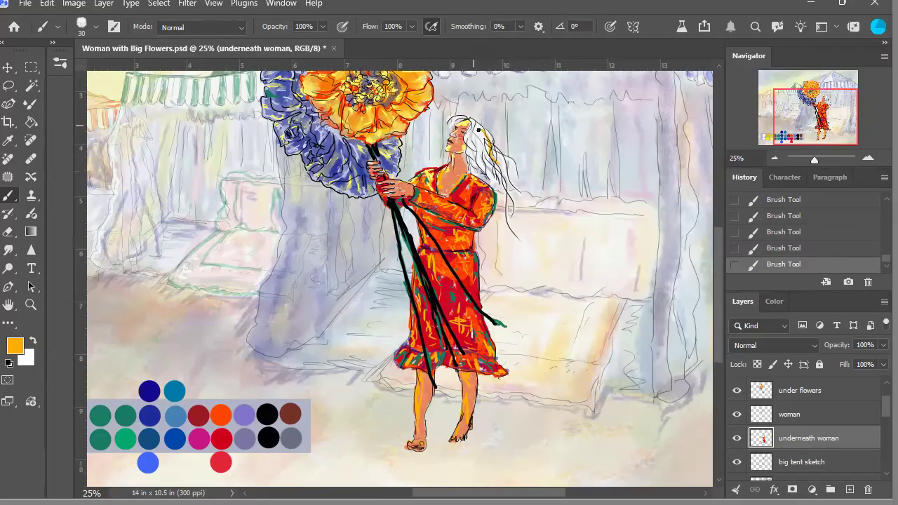
# Step: Brush long orange-yellow strands into the woman's flowing white hair
pyautogui.moveTo(501, 178); pyautogui.dragTo(512, 226)
pyautogui.moveTo(501, 151); pyautogui.dragTo(519, 210)
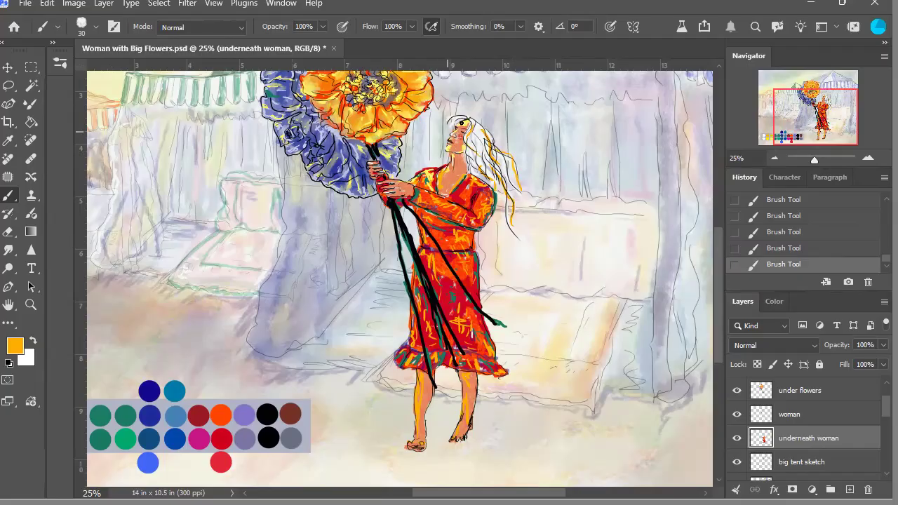
pyautogui.click(775, 160)
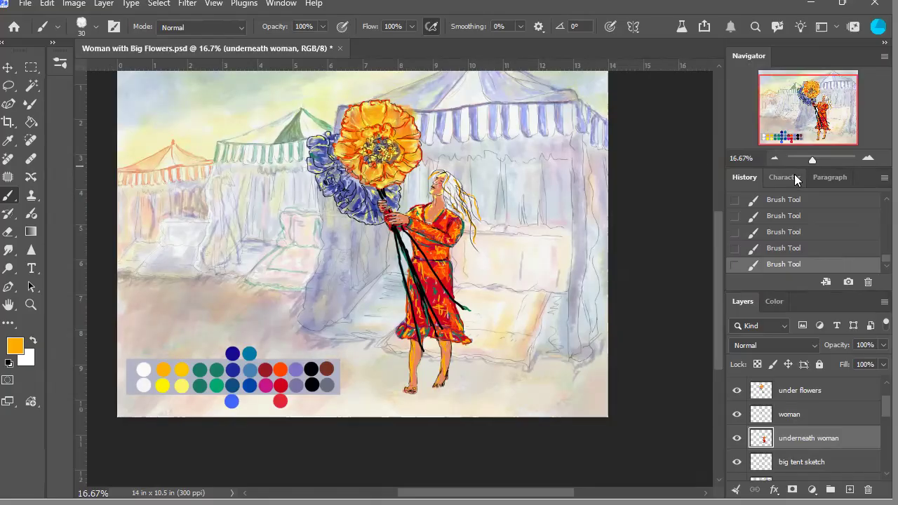
# Step: Select the background layers from big tent sketch down through Walkway and raise their opacity to 78%
pyautogui.click(9, 67)
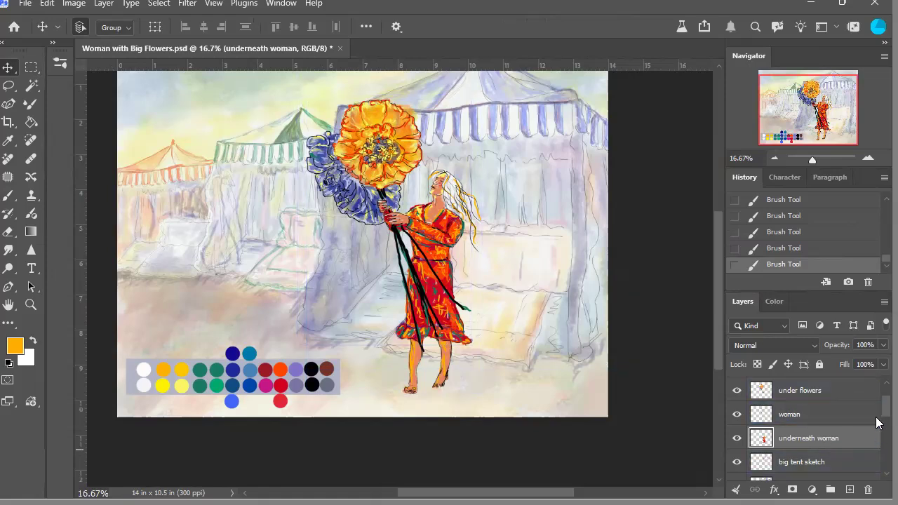
pyautogui.scroll(-2, 877, 421)
pyautogui.click(831, 418)
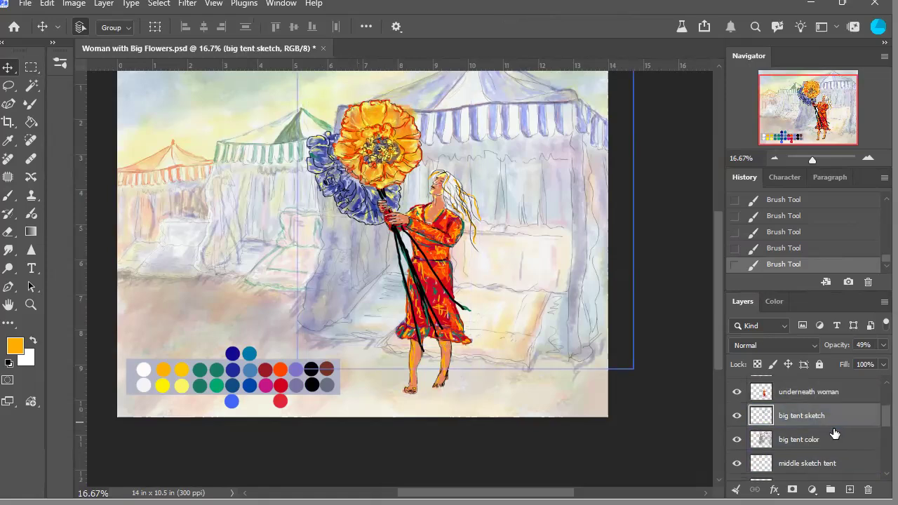
pyautogui.scroll(-3, 876, 445)
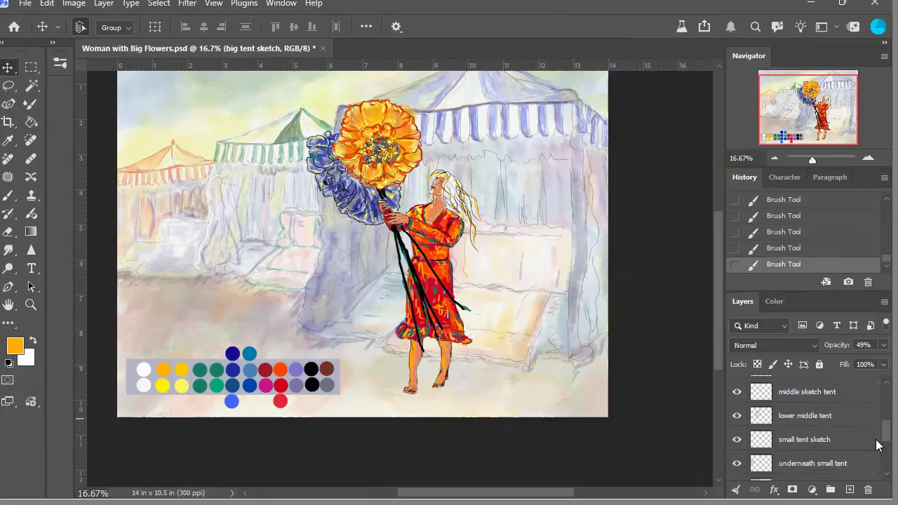
pyautogui.scroll(-1, 875, 444)
pyautogui.scroll(-2, 876, 453)
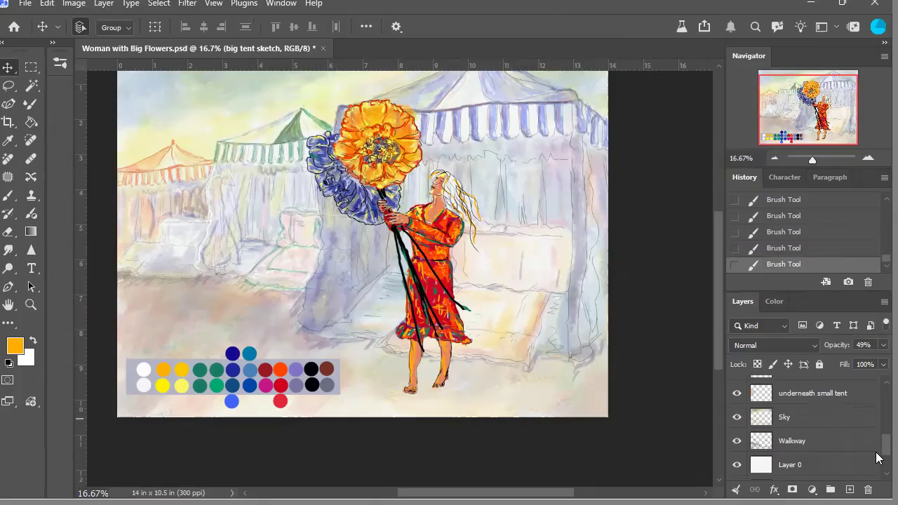
pyautogui.keyDown('shift'); pyautogui.click(863, 446); pyautogui.keyUp('shift')
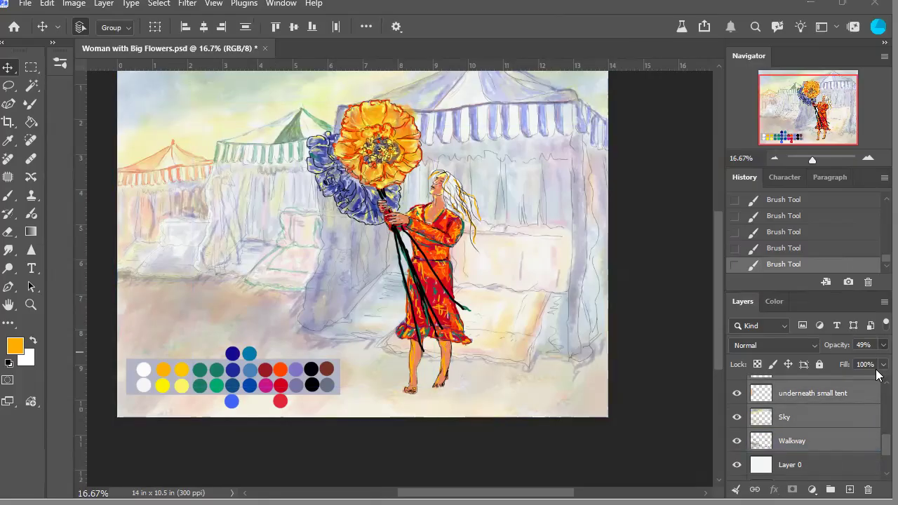
pyautogui.press('7')
pyautogui.press('8')
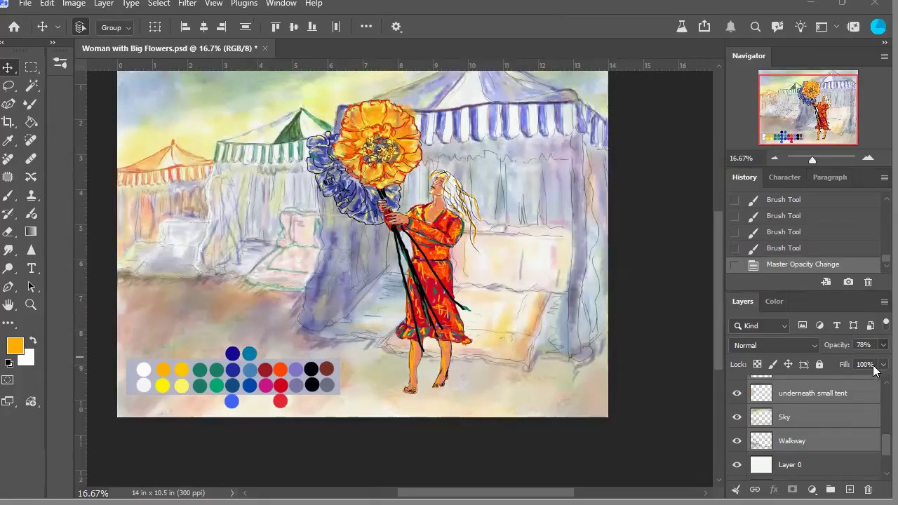
# Step: Try opacities of 64%, 100% and 80% on the selected background layers
pyautogui.press('6')
pyautogui.press('5')
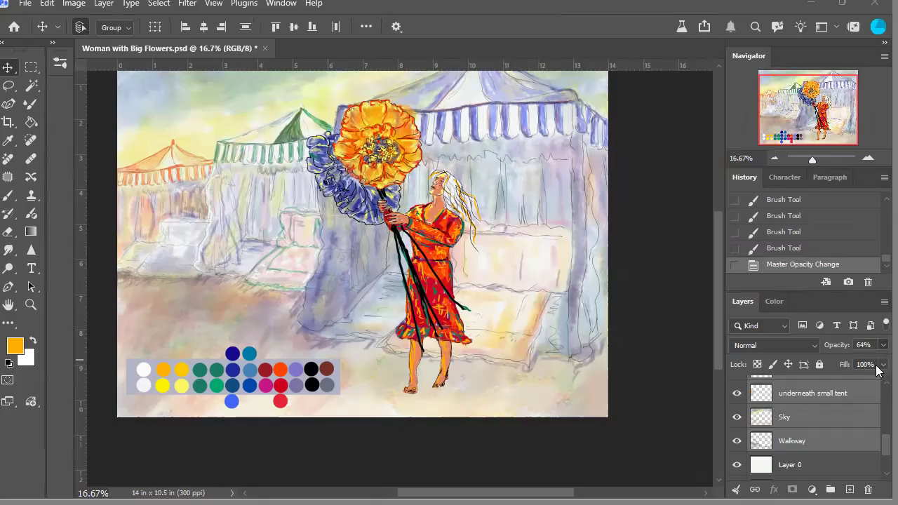
pyautogui.press('0')
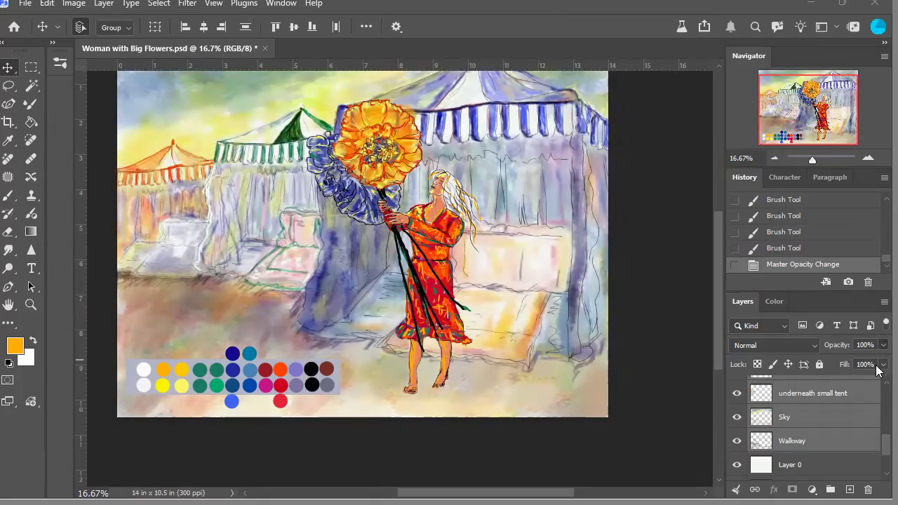
pyautogui.press('9')
pyautogui.press('9')
pyautogui.press('8')
pyautogui.press('9')
pyautogui.press('8')
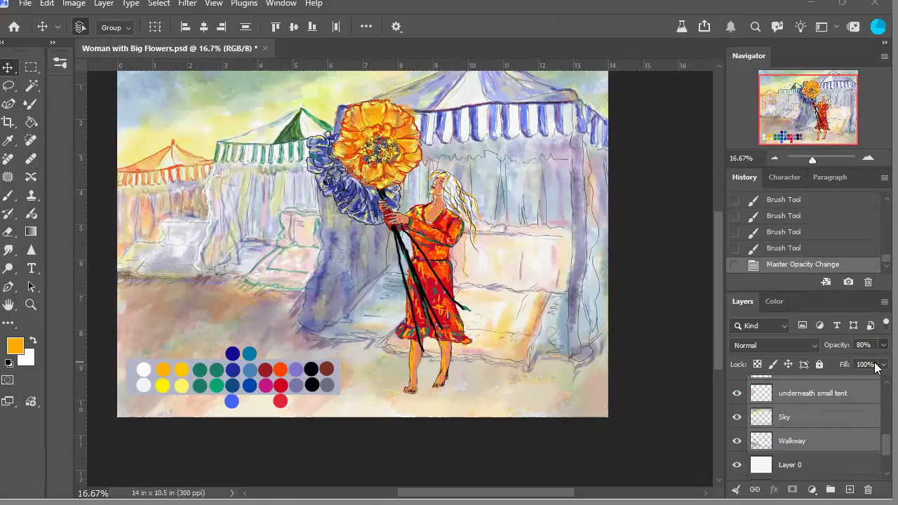
# Step: Try 66% opacity on the selected background layers, settling on 79%
pyautogui.press('7')
pyautogui.press('6')
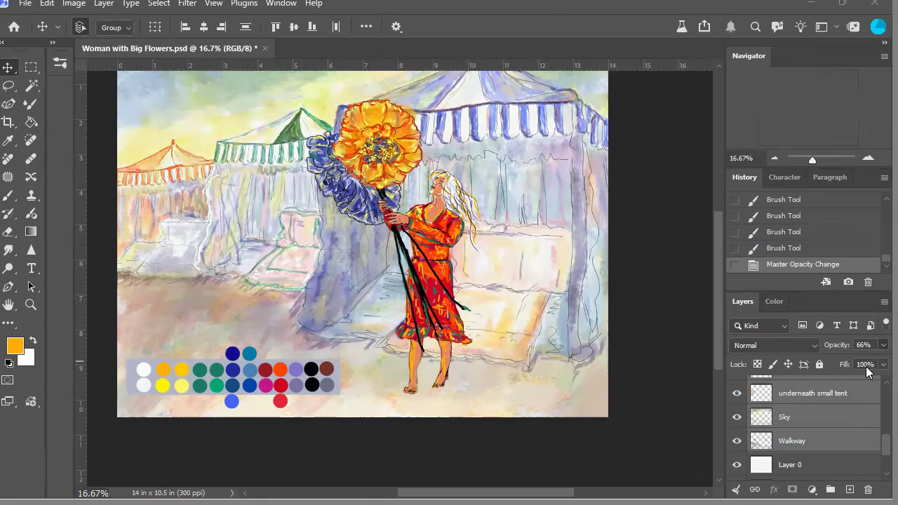
pyautogui.press('7')
pyautogui.press('9')
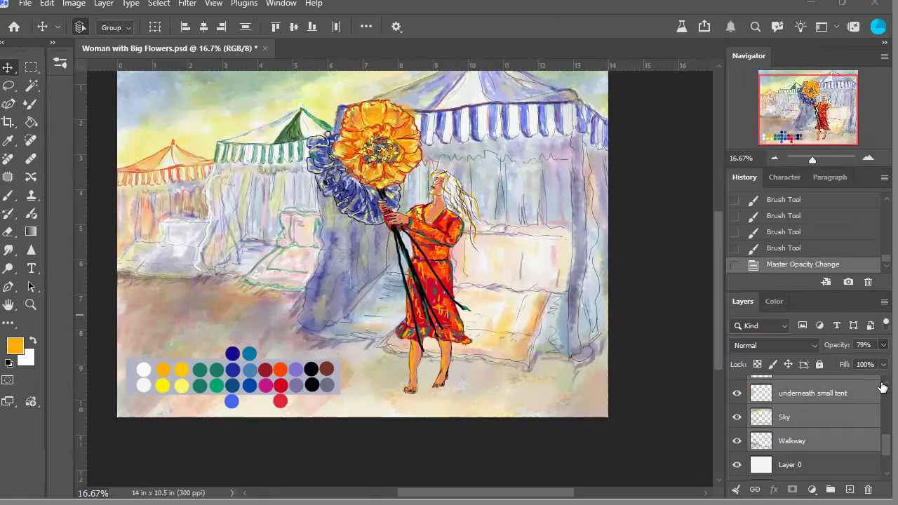
# Step: Select the Color Swatches layer and hide it
pyautogui.scroll(10, 876, 453)
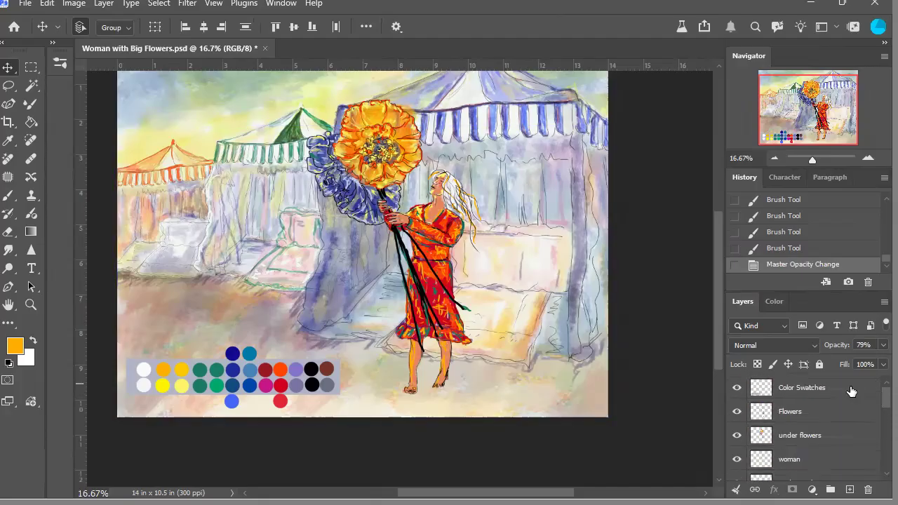
pyautogui.click(825, 396)
pyautogui.click(736, 389)
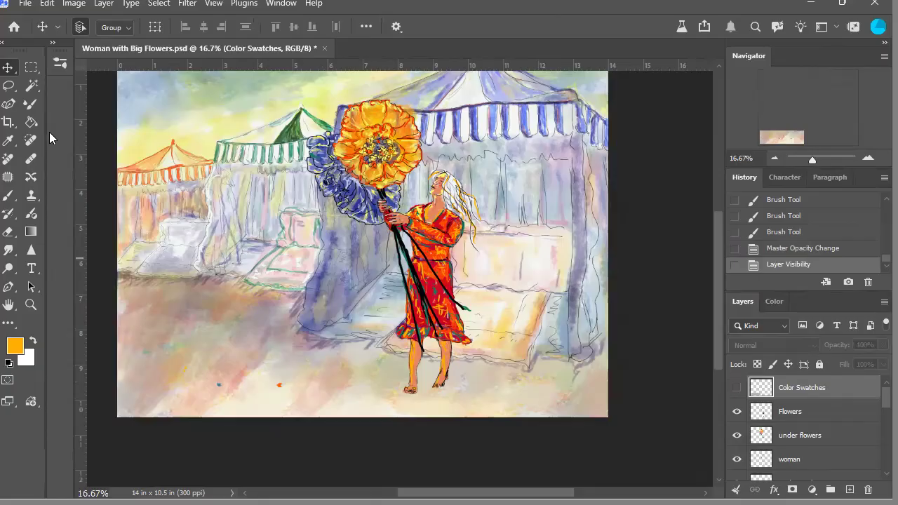
# Step: Erase the stray orange spot on the ground from the underneath woman layer and try erasing the blue spot there
pyautogui.click(290, 400)
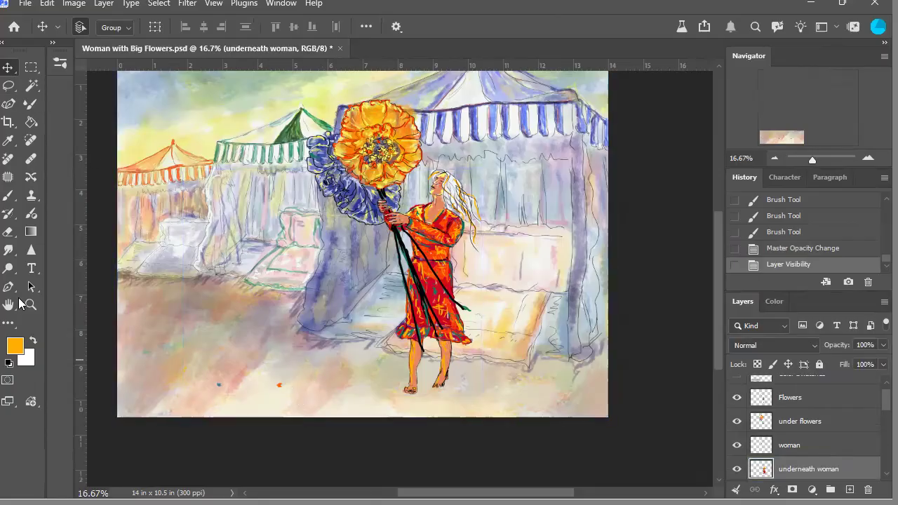
pyautogui.click(9, 232)
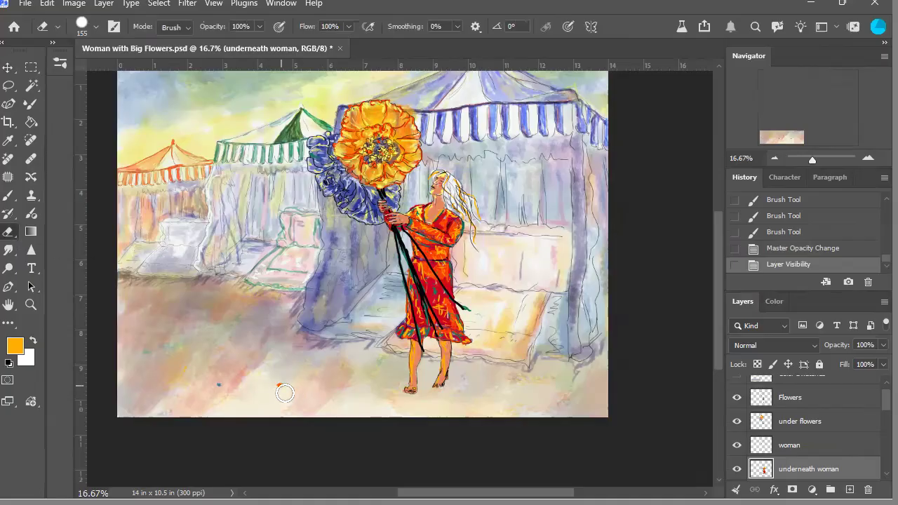
pyautogui.click(279, 387)
pyautogui.click(226, 390)
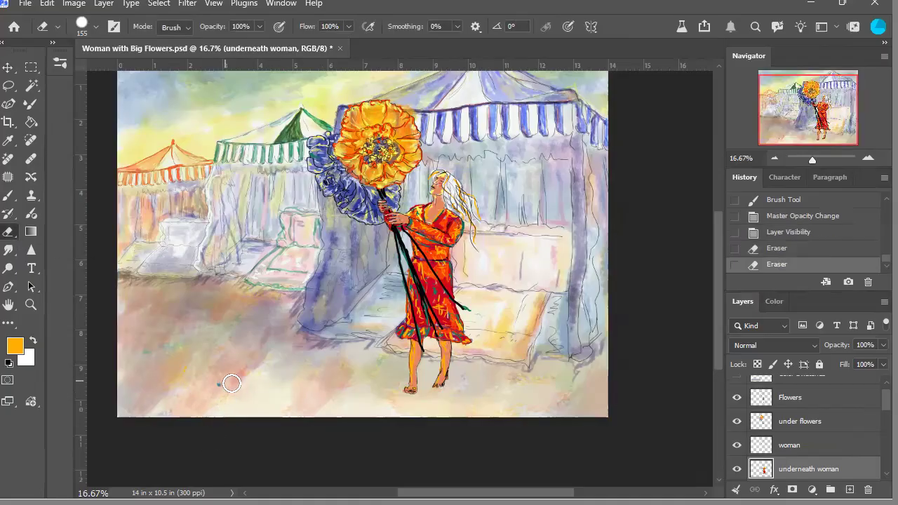
pyautogui.click(234, 408)
# Step: Select the lower middle tent layer and erase the stray blue spot on the ground from it
pyautogui.click(8, 66)
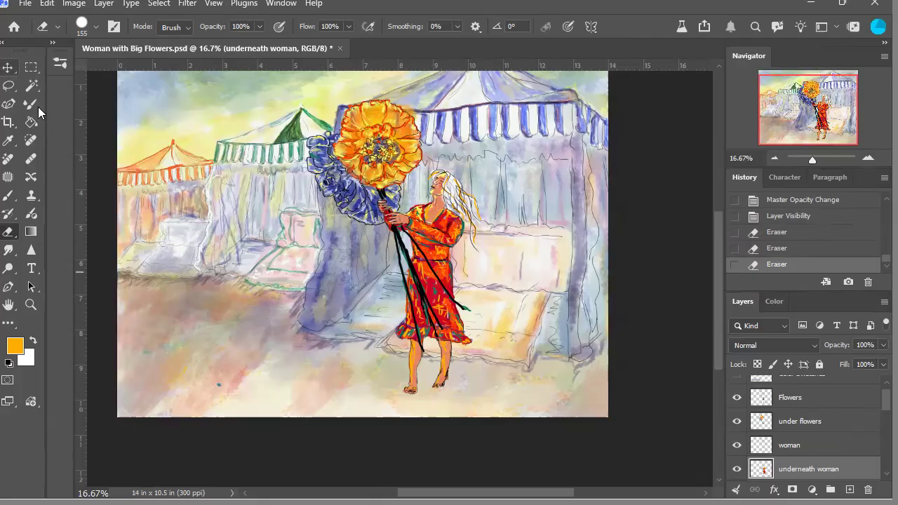
pyautogui.click(229, 398)
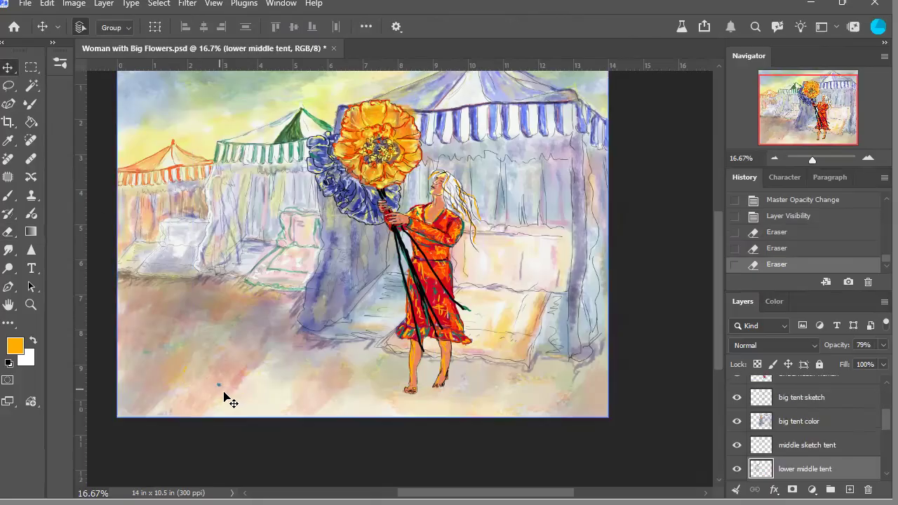
pyautogui.click(224, 398)
pyautogui.click(224, 397)
pyautogui.click(226, 399)
pyautogui.click(118, 275)
pyautogui.click(9, 232)
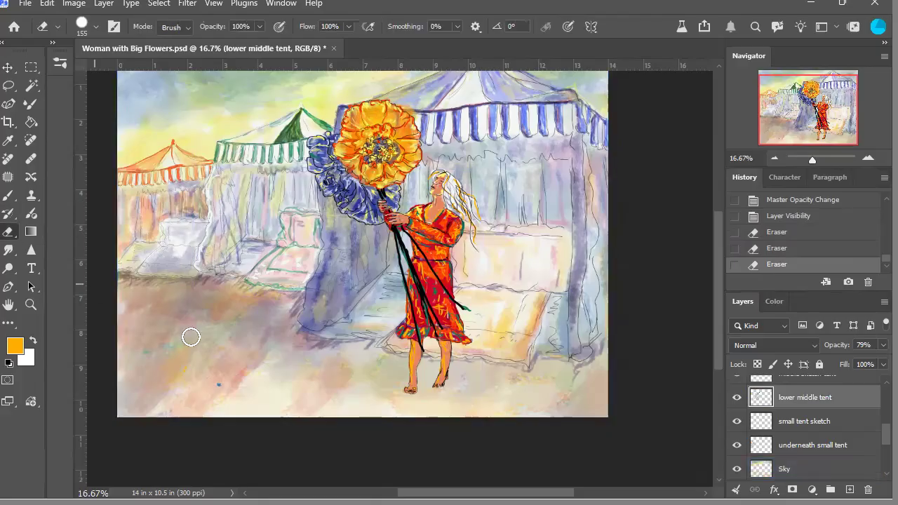
pyautogui.click(225, 392)
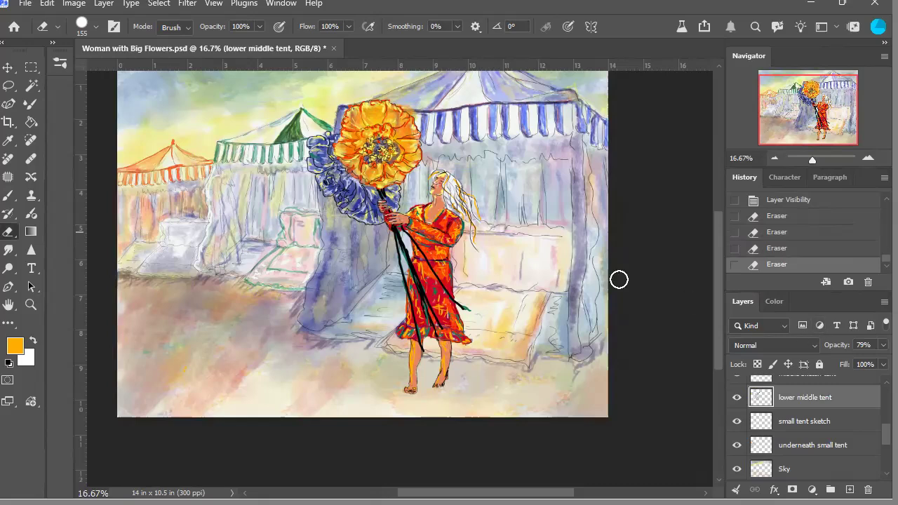
pyautogui.click(8, 67)
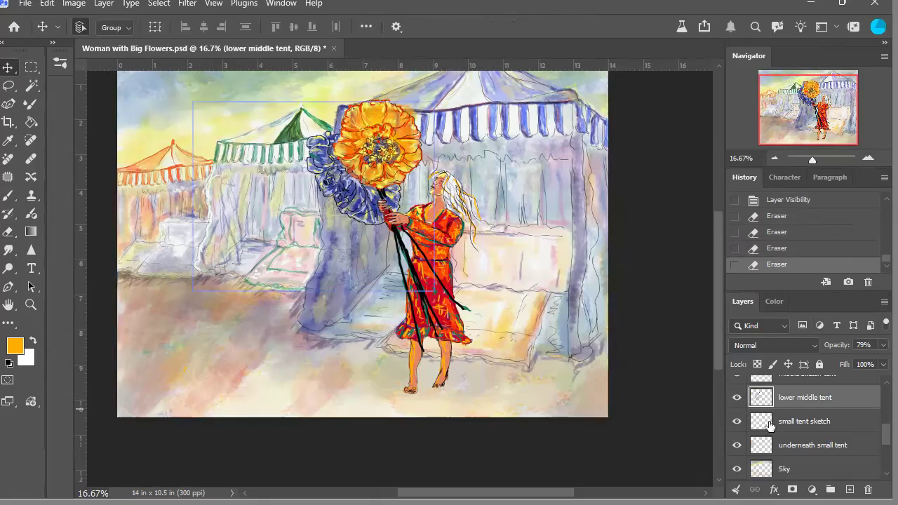
pyautogui.click(782, 425)
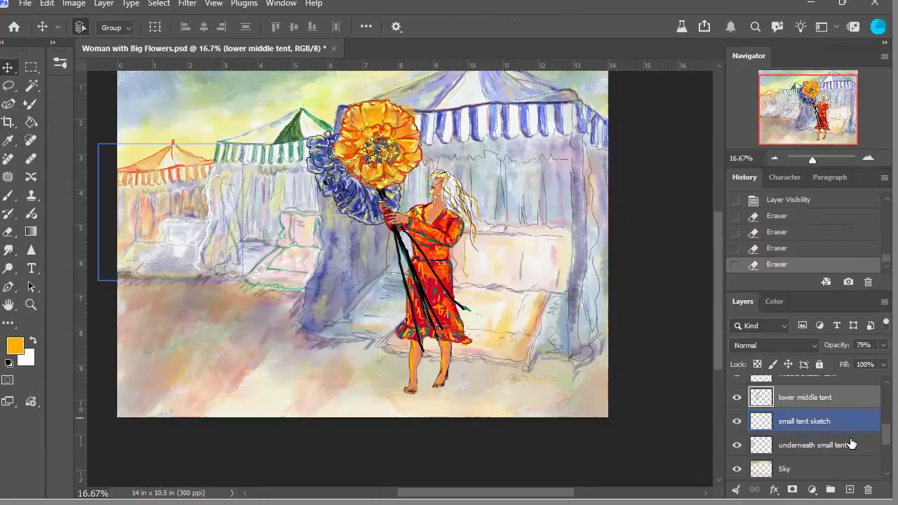
pyautogui.scroll(5, 876, 420)
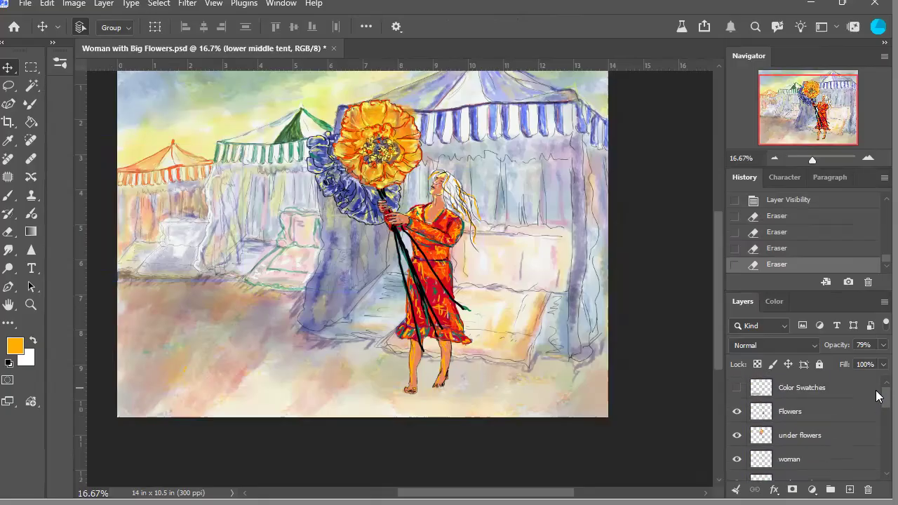
pyautogui.scroll(-3, 876, 406)
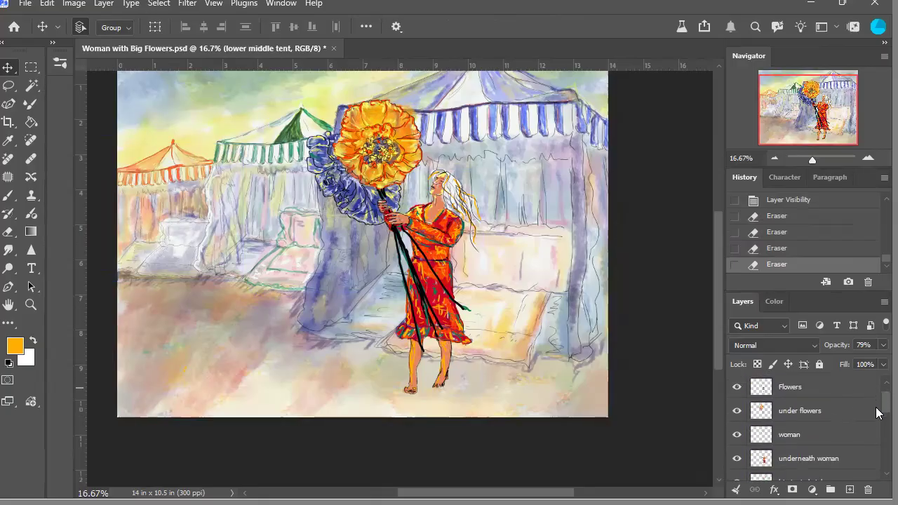
pyautogui.click(851, 421)
pyautogui.click(849, 402)
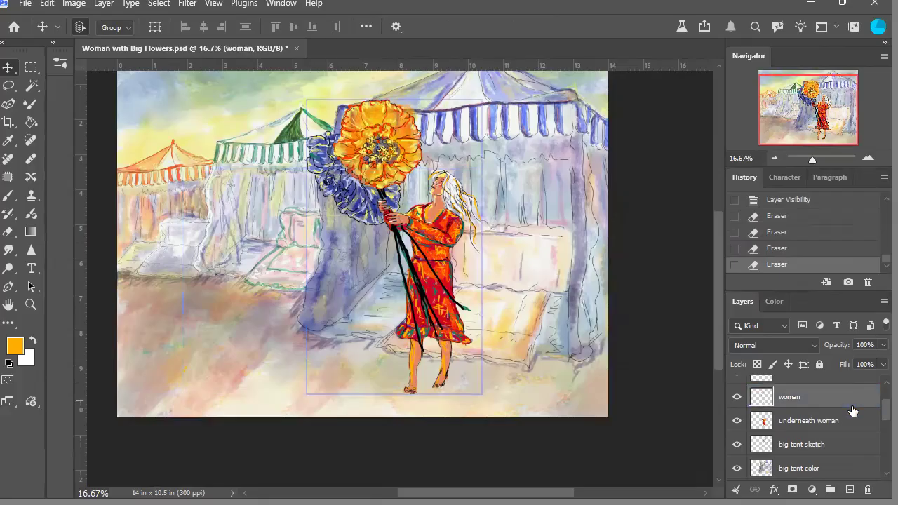
pyautogui.click(849, 429)
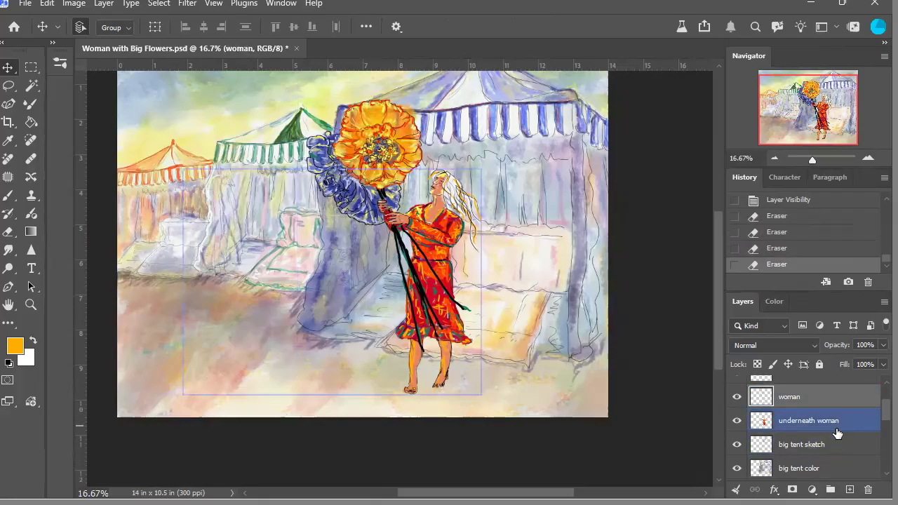
pyautogui.keyDown('shift'); pyautogui.click(840, 429); pyautogui.keyUp('shift')
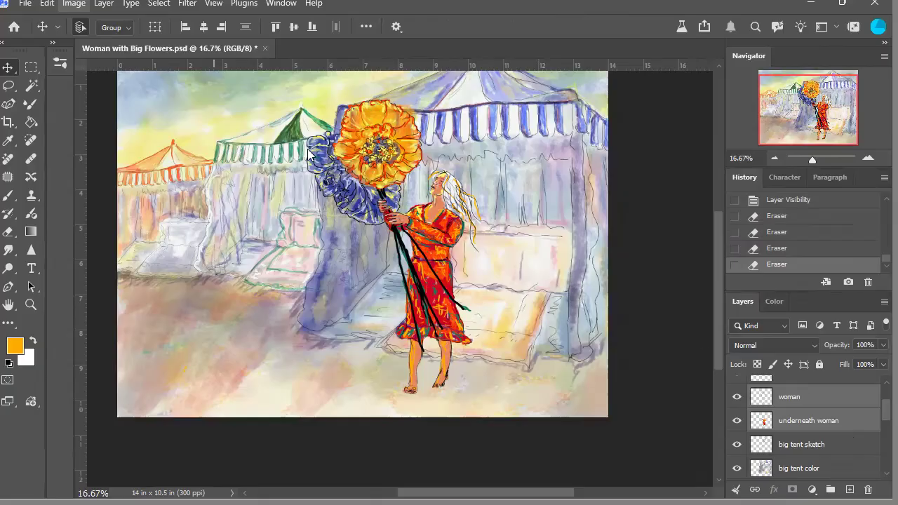
# Step: Select only the underneath woman layer and apply a Levels adjustment that deepens the color of her dress and skin
pyautogui.click(829, 427)
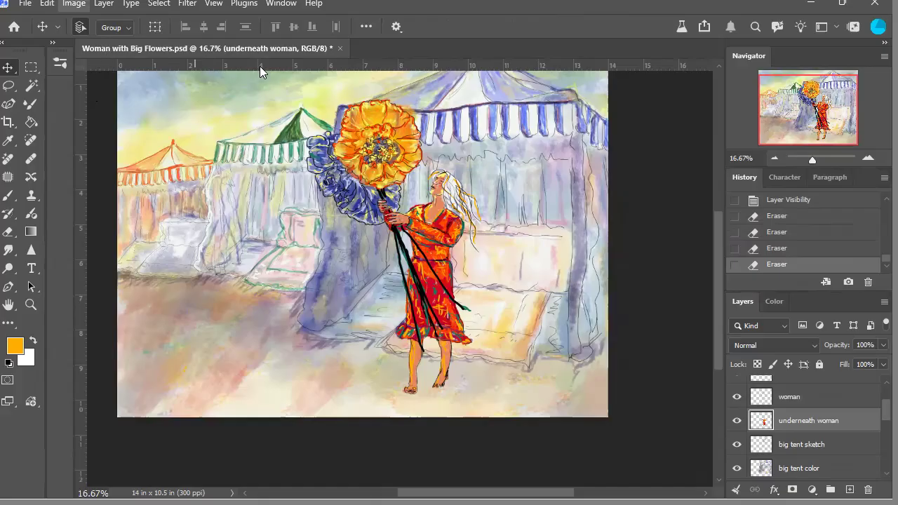
pyautogui.press('i')
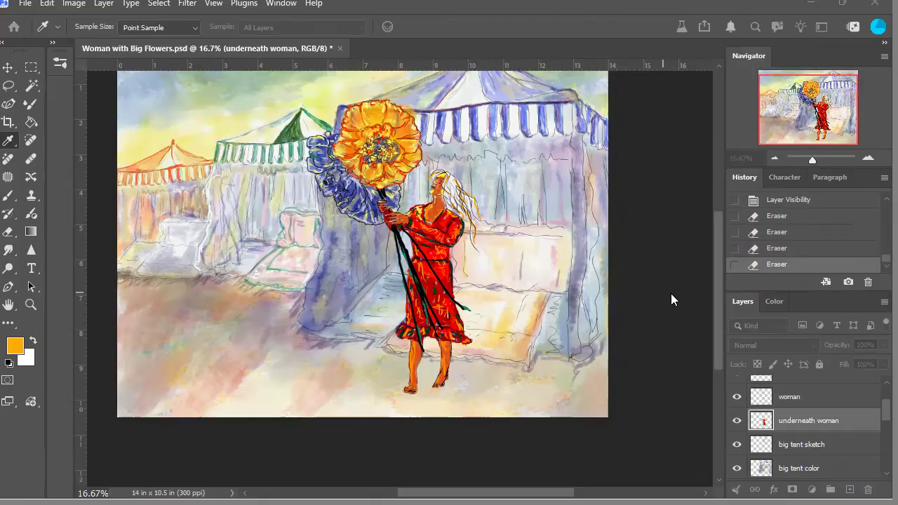
pyautogui.hotkey('ctrl', 'shift', 'l')
pyautogui.press('v')
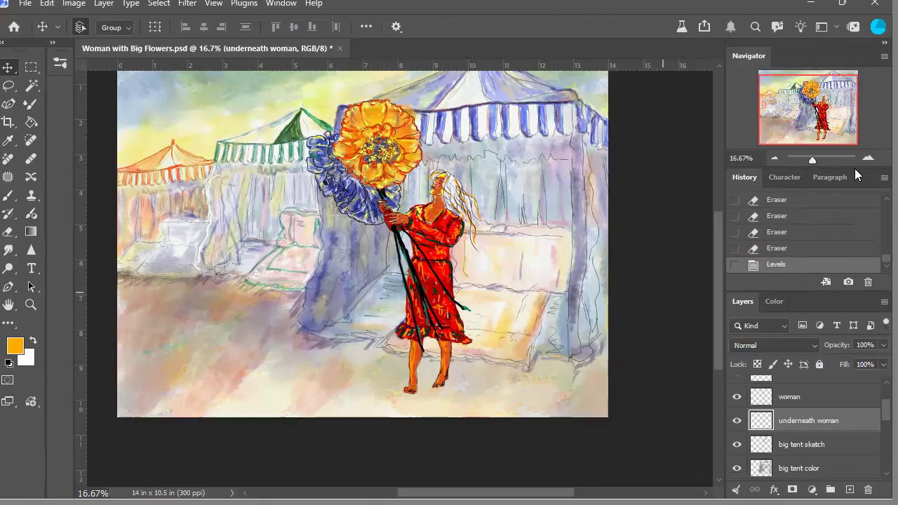
pyautogui.click(778, 163)
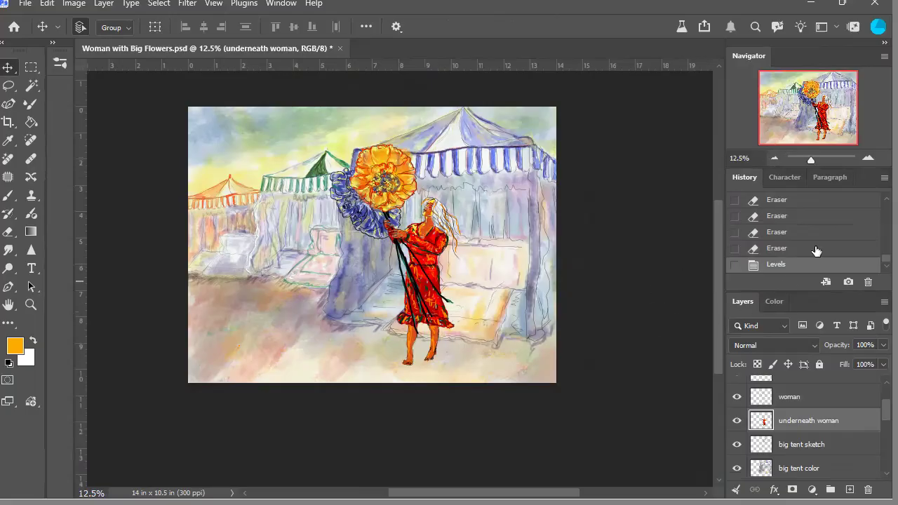
pyautogui.click(867, 158)
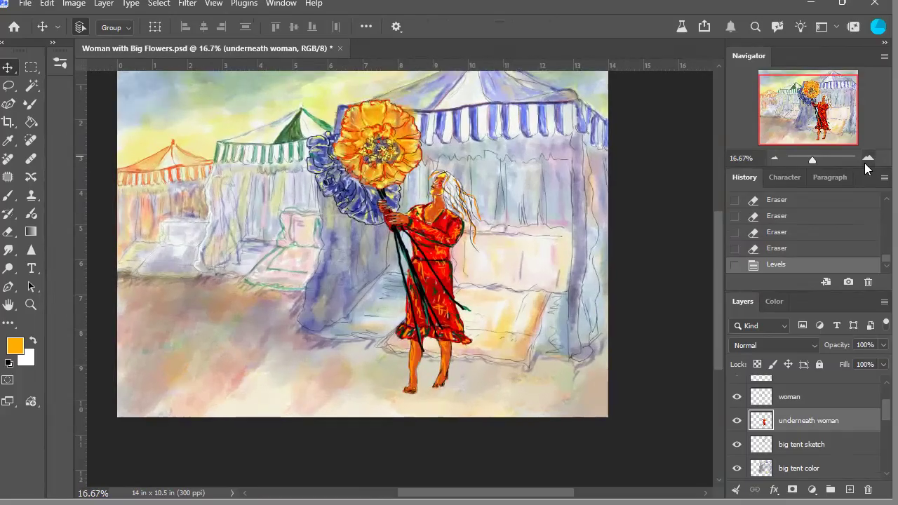
pyautogui.moveTo(798, 123); pyautogui.dragTo(791, 114)
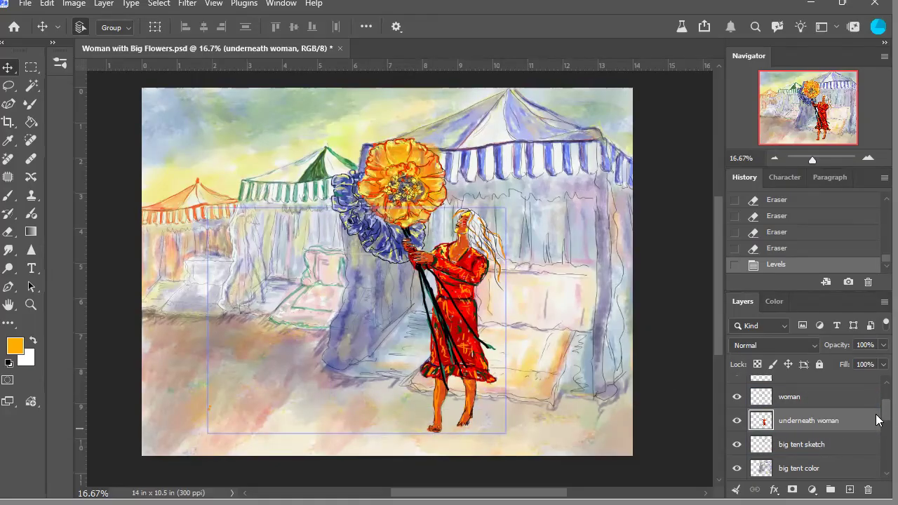
pyautogui.scroll(2, 876, 414)
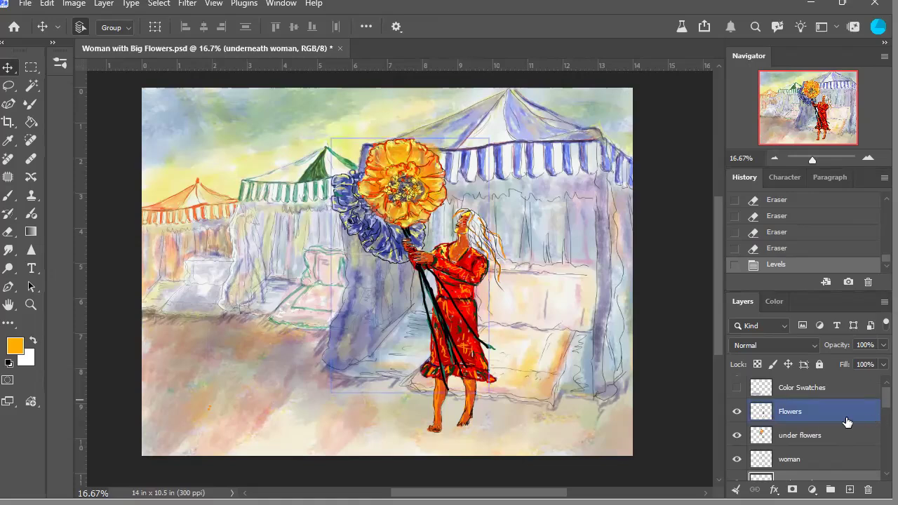
pyautogui.scroll(-5, 876, 411)
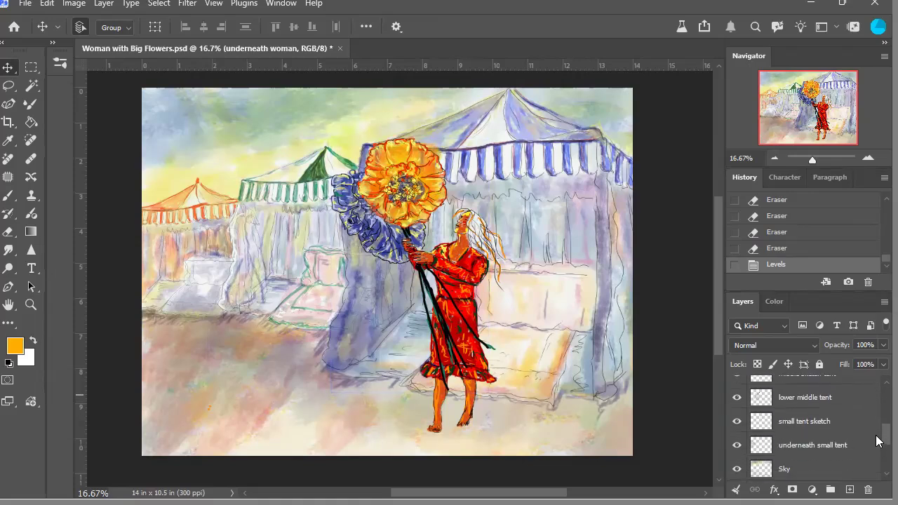
# Step: Make the Walkway layer active and show the Color Swatches layer
pyautogui.scroll(-1, 876, 443)
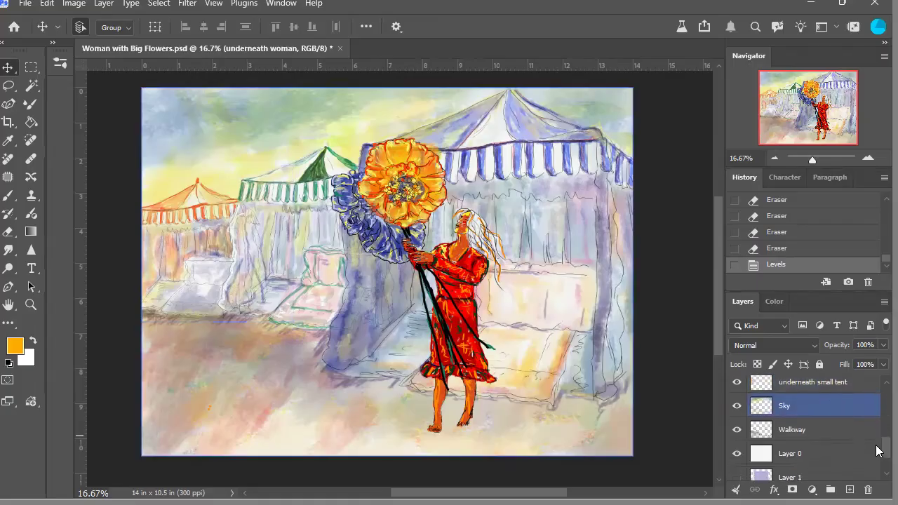
pyautogui.click(846, 439)
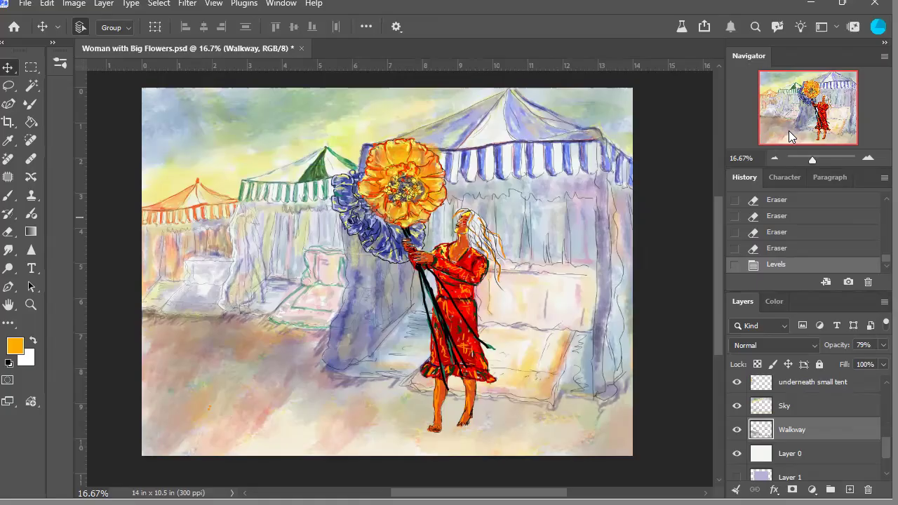
pyautogui.click(780, 160)
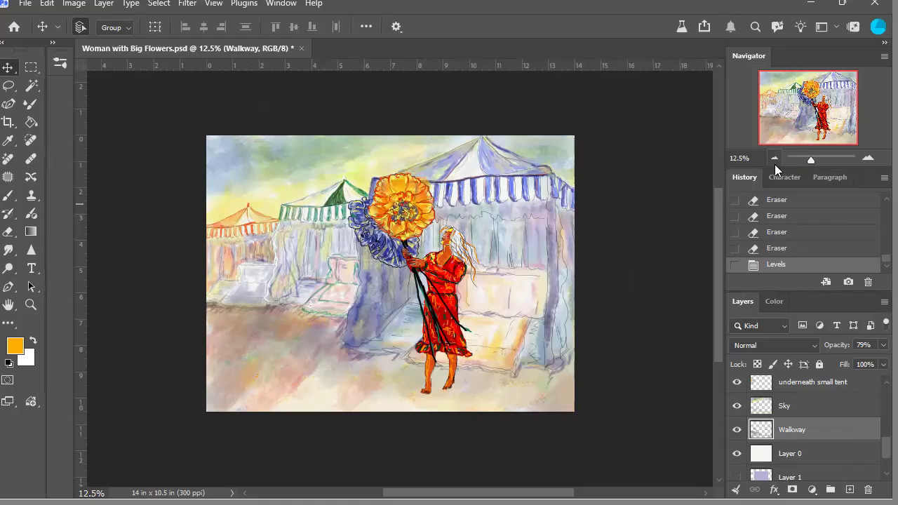
pyautogui.moveTo(792, 429); pyautogui.dragTo(875, 392)
pyautogui.scroll(3, 875, 440)
pyautogui.click(737, 388)
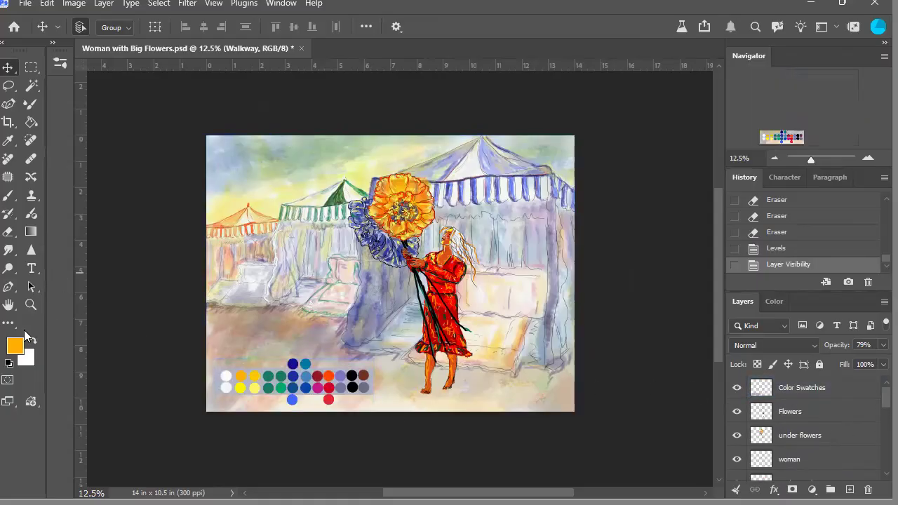
# Step: Sample the dark blue swatch as the foreground color and hide the Color Swatches layer
pyautogui.press('i')
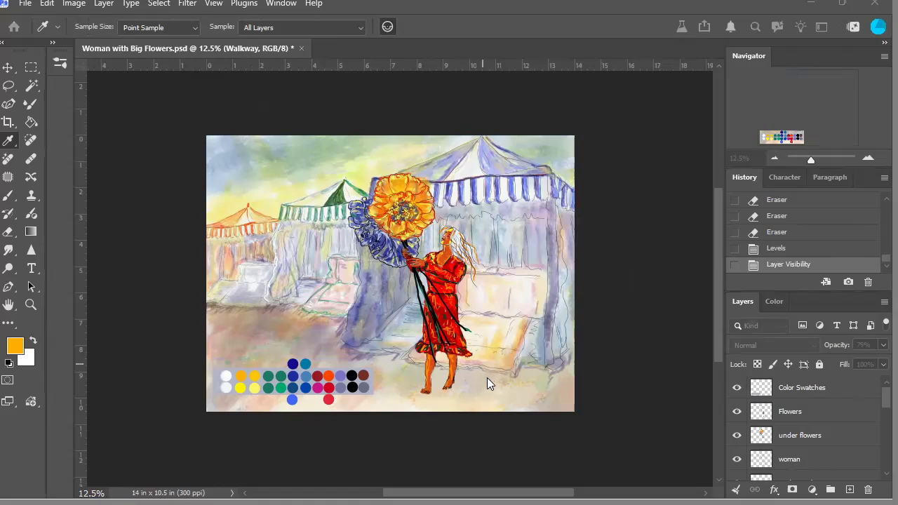
pyautogui.click(292, 363)
pyautogui.press('v')
pyautogui.click(449, 365)
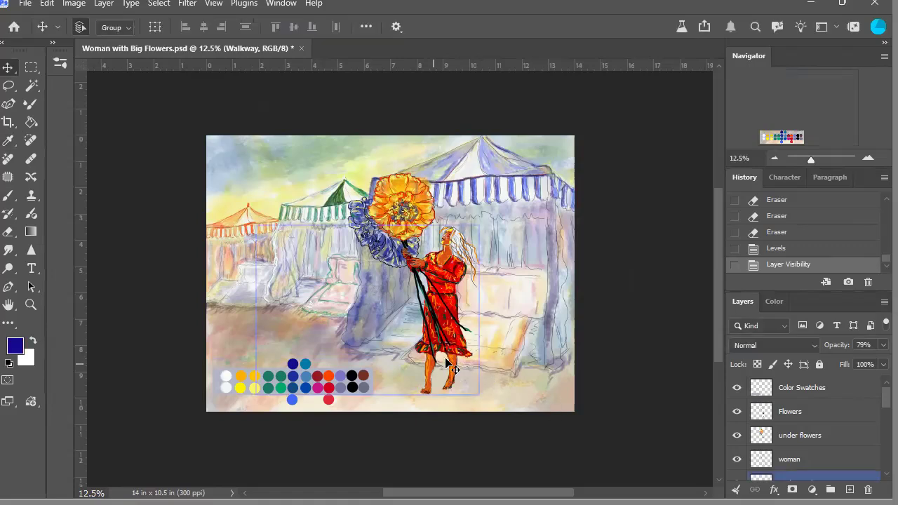
pyautogui.click(631, 231)
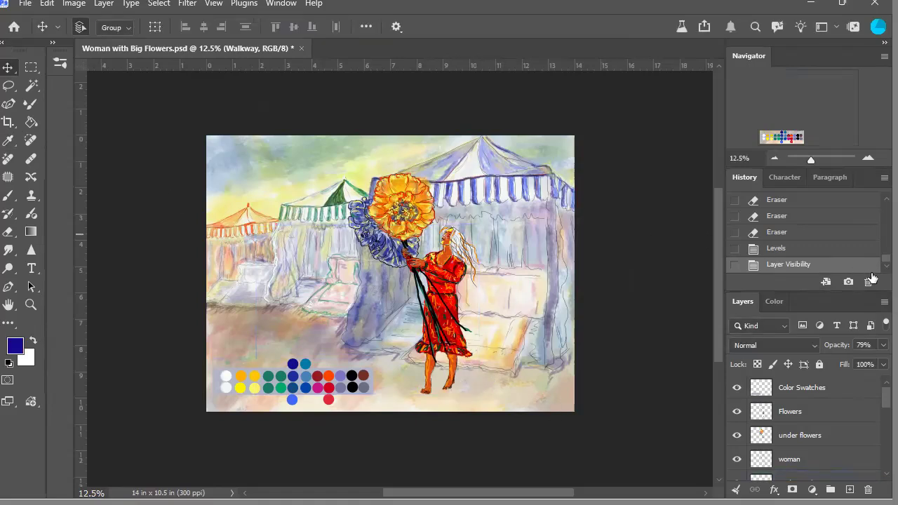
pyautogui.click(738, 394)
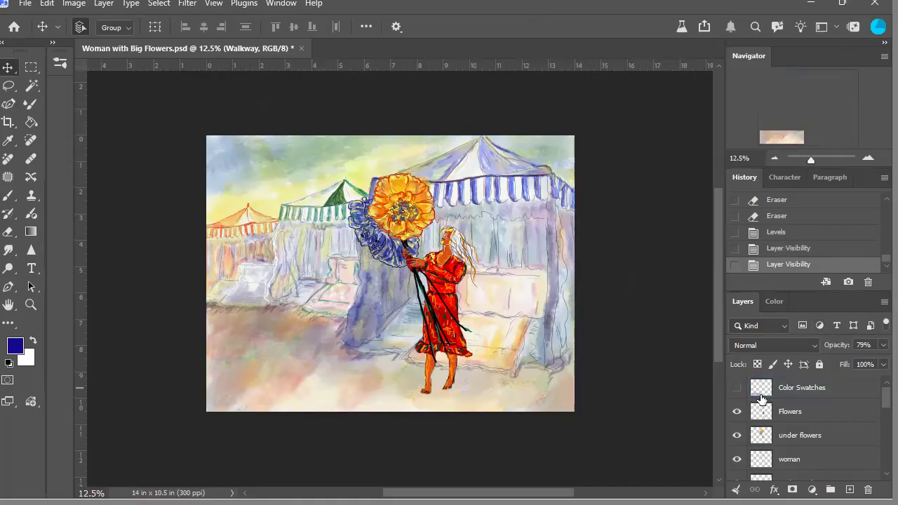
# Step: Try dark blue strokes on the ground with a 277 px textured brush in Normal mode, and undo them
pyautogui.click(868, 158)
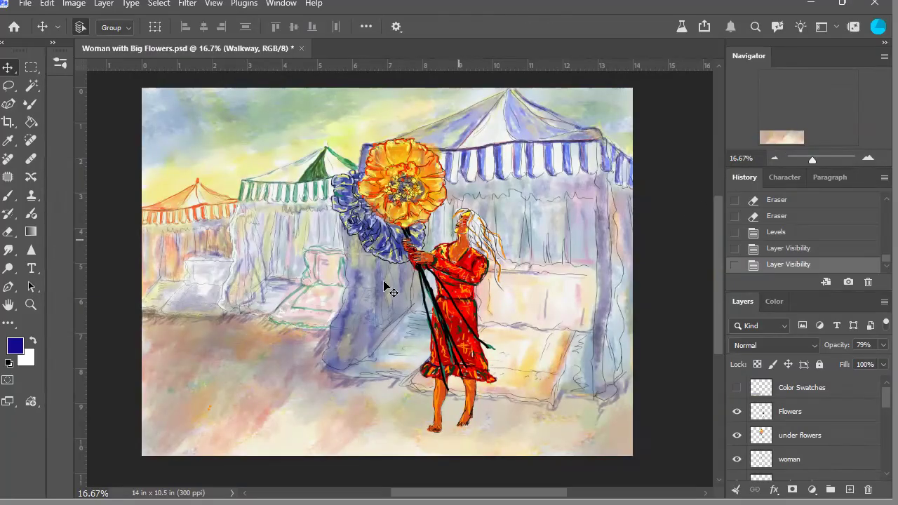
pyautogui.click(9, 195)
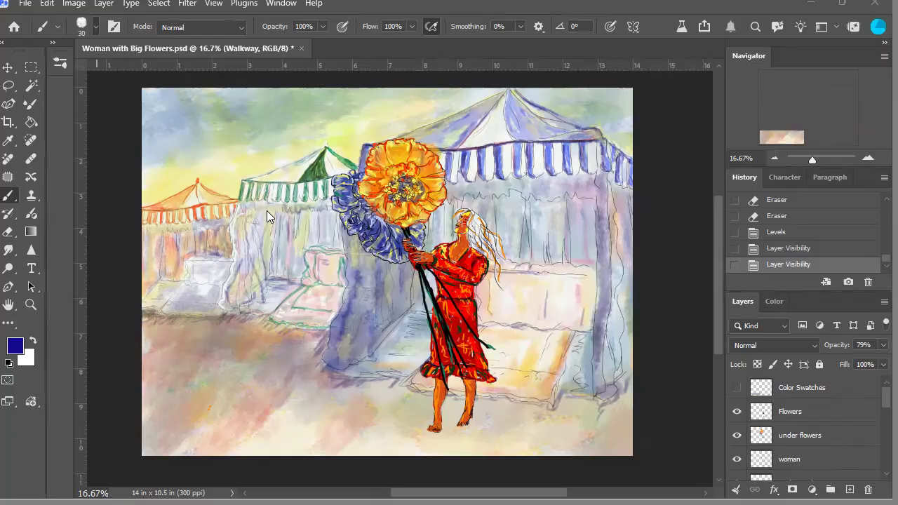
pyautogui.moveTo(319, 314); pyautogui.dragTo(344, 314)
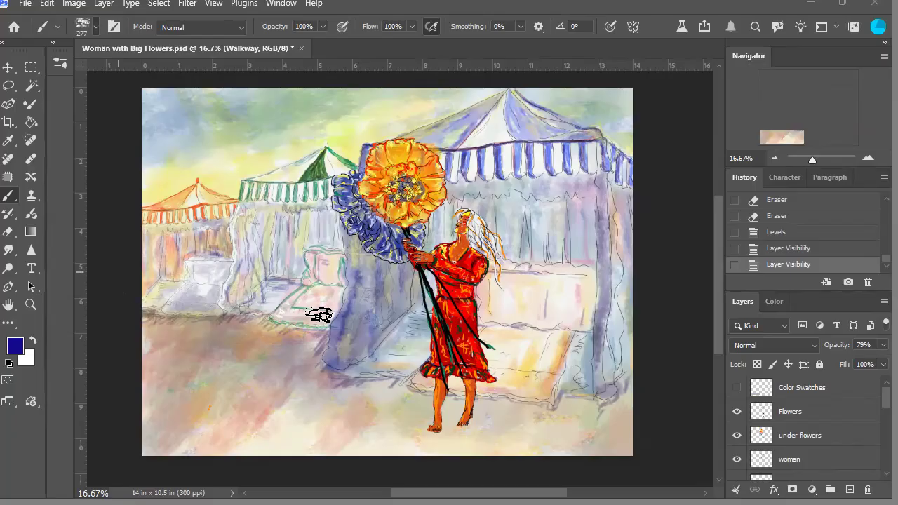
pyautogui.moveTo(353, 392)
pyautogui.mouseDown()
pyautogui.moveTo(379, 404)
pyautogui.moveTo(328, 393)
pyautogui.mouseUp()
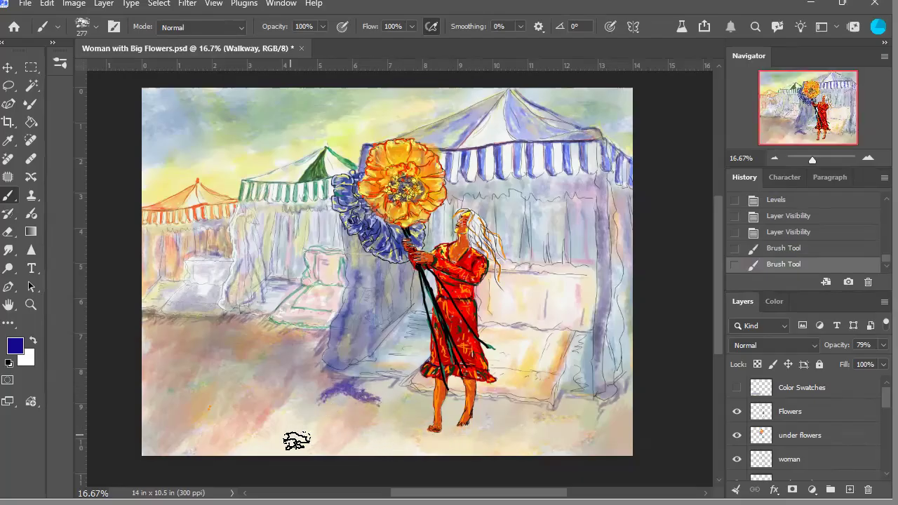
pyautogui.click(789, 237)
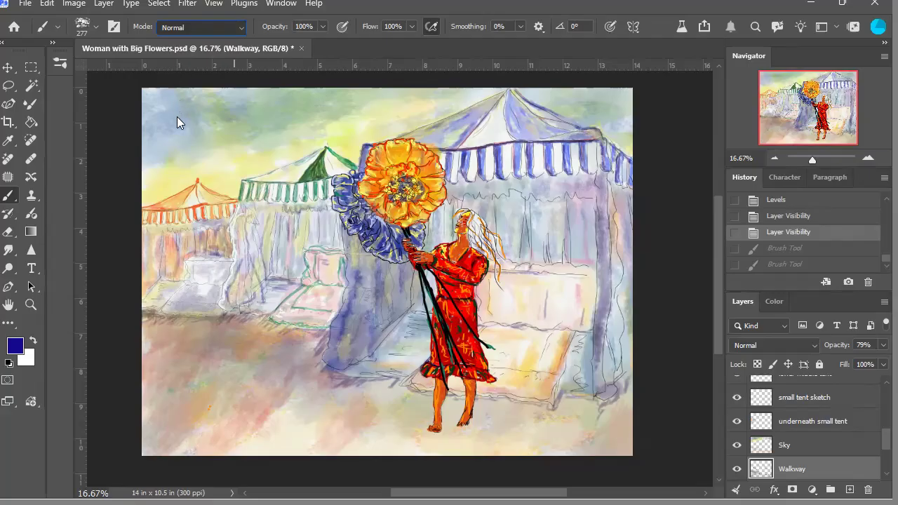
# Step: Set the brush mode to Multiply, try dark blue strokes on the ground beside the big tent, and undo them
pyautogui.hotkey('shift', 'alt', 'm')
pyautogui.click(301, 350)
pyautogui.moveTo(300, 349)
pyautogui.mouseDown()
pyautogui.moveTo(317, 344)
pyautogui.moveTo(314, 354)
pyautogui.mouseUp()
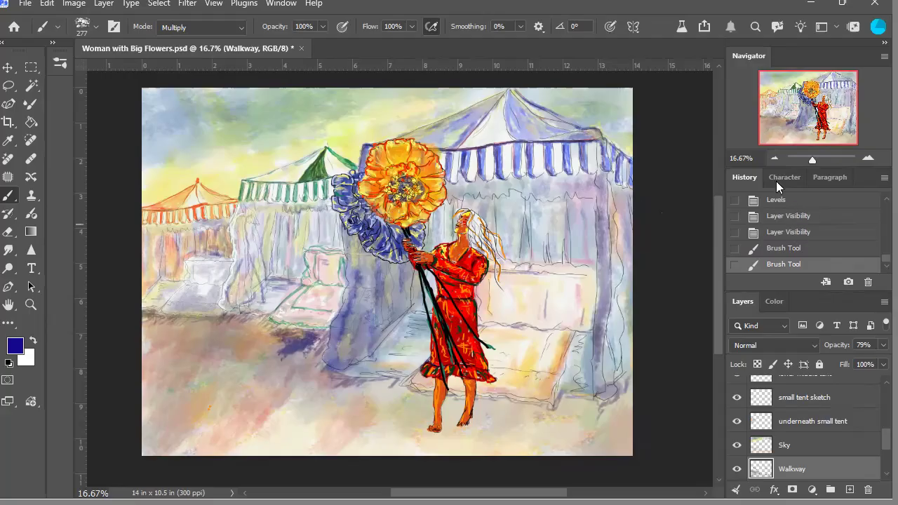
pyautogui.click(788, 238)
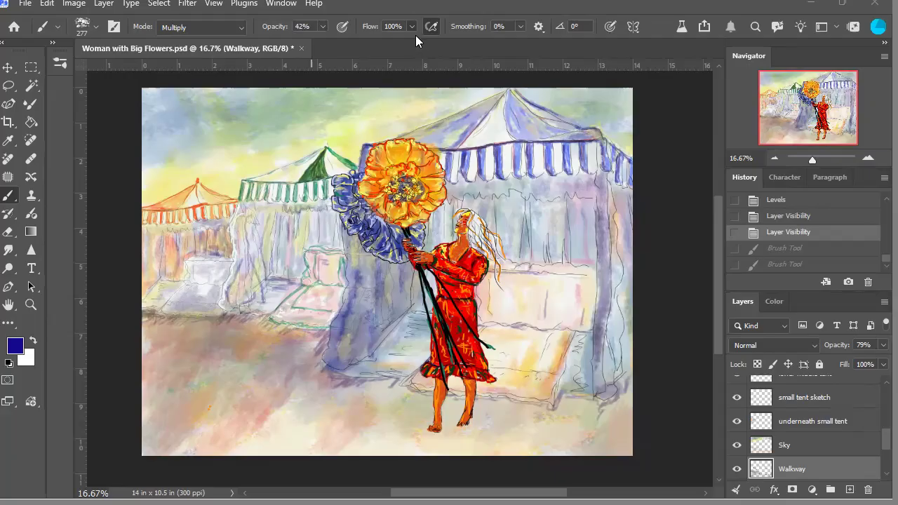
# Step: Set the brush to 42% opacity and 78% flow and paint dark blue shadows across the ground on the Walkway layer
pyautogui.hotkey('shift', '7')
pyautogui.hotkey('shift', '8')
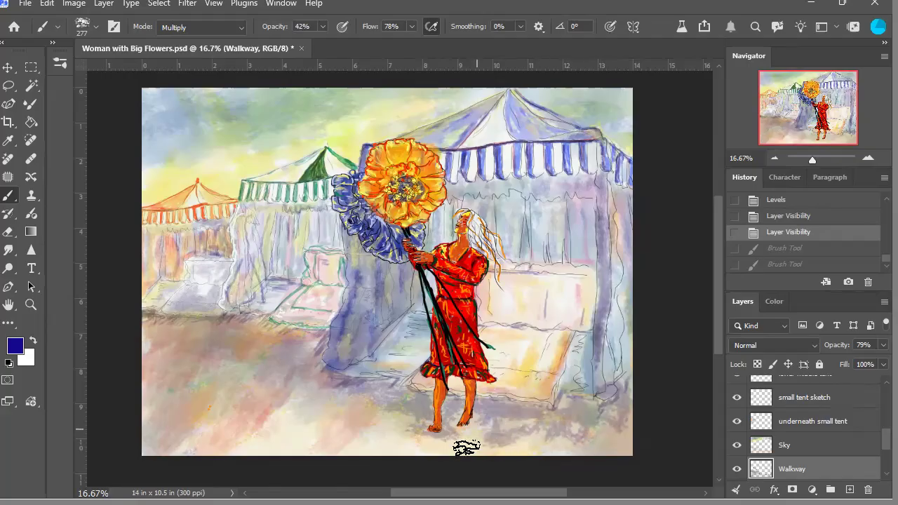
pyautogui.moveTo(315, 449)
pyautogui.mouseDown()
pyautogui.moveTo(341, 410)
pyautogui.moveTo(347, 423)
pyautogui.moveTo(330, 420)
pyautogui.mouseUp()
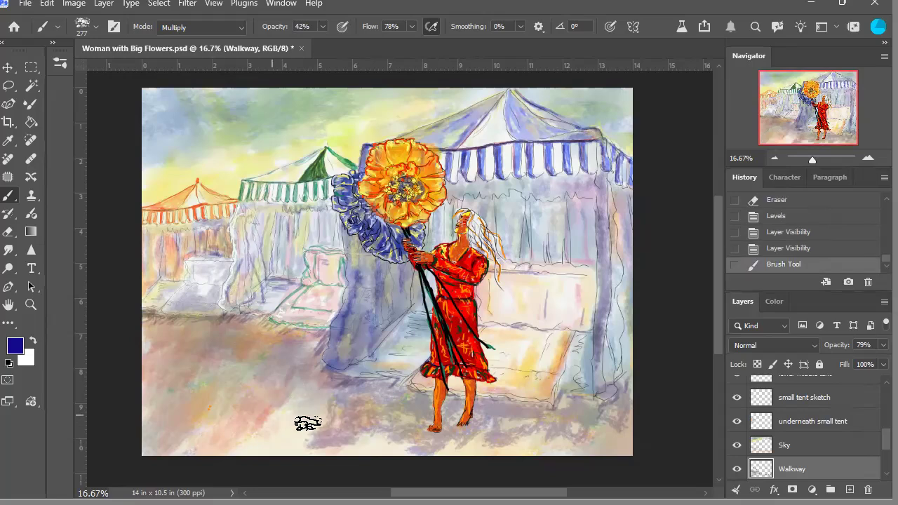
pyautogui.moveTo(300, 343)
pyautogui.mouseDown()
pyautogui.moveTo(261, 341)
pyautogui.moveTo(267, 369)
pyautogui.moveTo(296, 353)
pyautogui.moveTo(237, 419)
pyautogui.mouseUp()
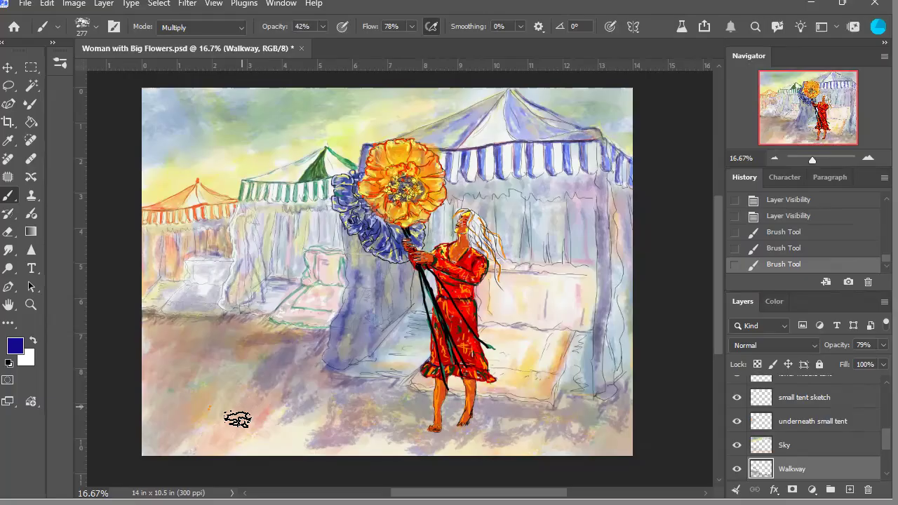
# Step: Sample a greyish brown from the ground and paint it over the walkway to warm the shadows
pyautogui.keyDown('alt'); pyautogui.click(243, 353); pyautogui.keyUp('alt')
pyautogui.moveTo(247, 365); pyautogui.dragTo(265, 414)
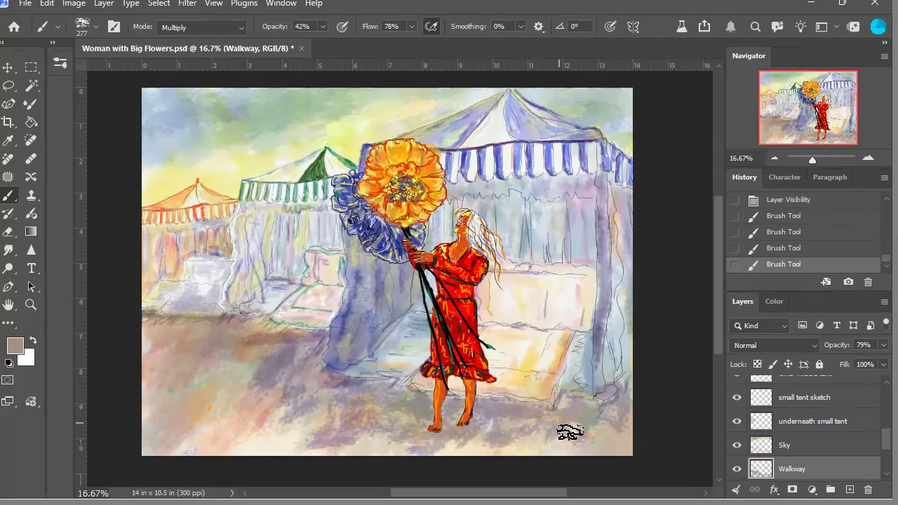
pyautogui.click(613, 449)
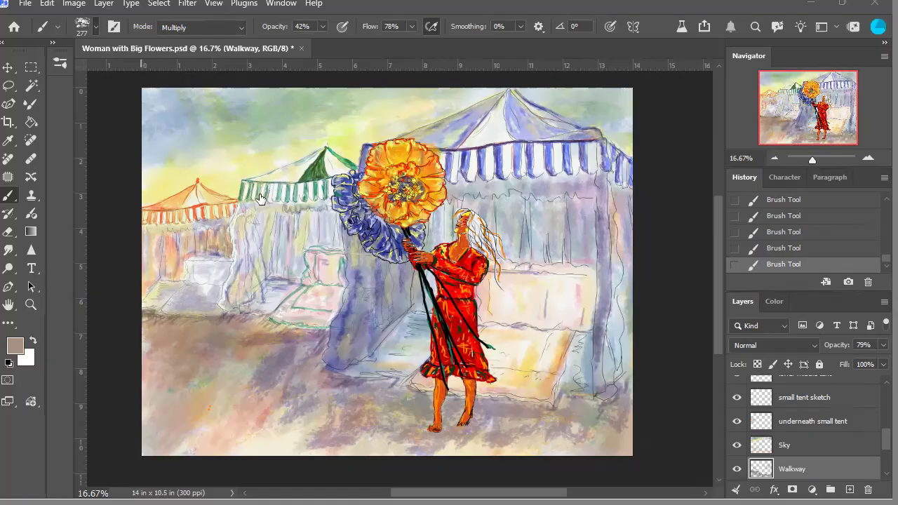
# Step: Blend the shadow strokes on the ground with the Smudge tool at 30% strength
pyautogui.press('r')
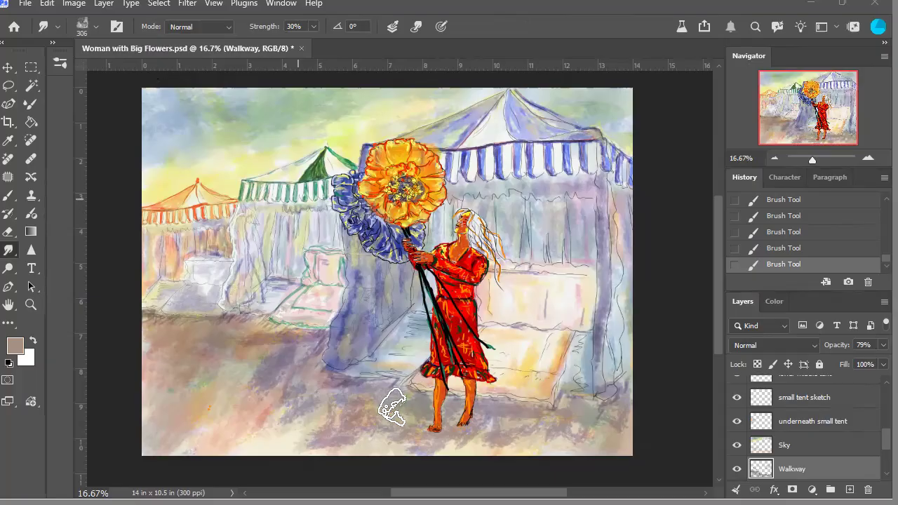
pyautogui.moveTo(378, 418)
pyautogui.mouseDown()
pyautogui.moveTo(374, 445)
pyautogui.moveTo(321, 461)
pyautogui.moveTo(325, 424)
pyautogui.moveTo(301, 411)
pyautogui.moveTo(294, 456)
pyautogui.moveTo(353, 386)
pyautogui.moveTo(421, 447)
pyautogui.mouseUp()
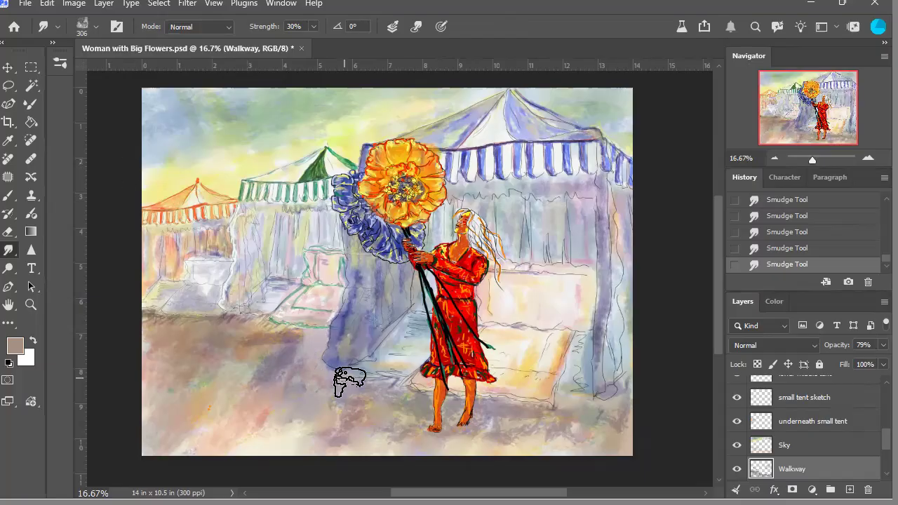
# Step: Undo the last smudge stroke on the walkway and save the painting
pyautogui.hotkey('ctrl', 'z')
pyautogui.press('v')
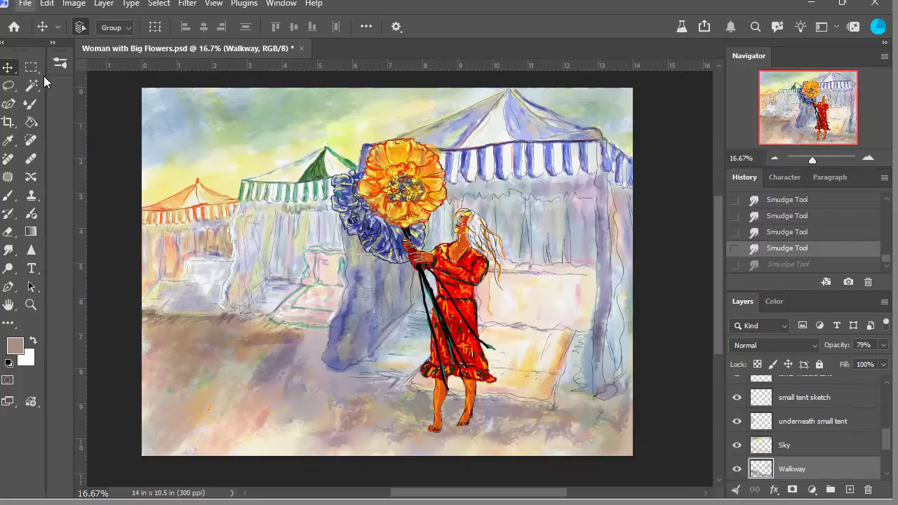
pyautogui.hotkey('ctrl', 's')
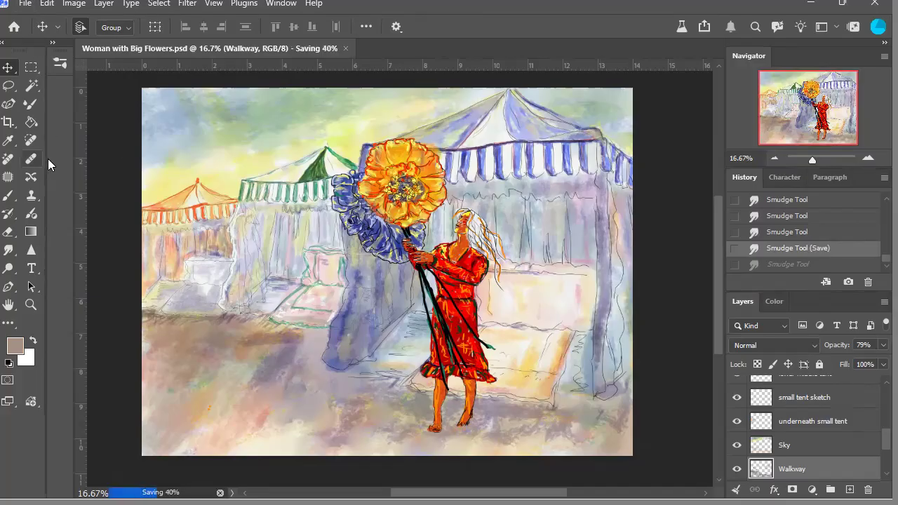
# Step: Reduce the Smudge tool to 17 px and smudge at the ends of the woman's hair on the Walkway layer
pyautogui.moveTo(719, 210); pyautogui.dragTo(720, 208)
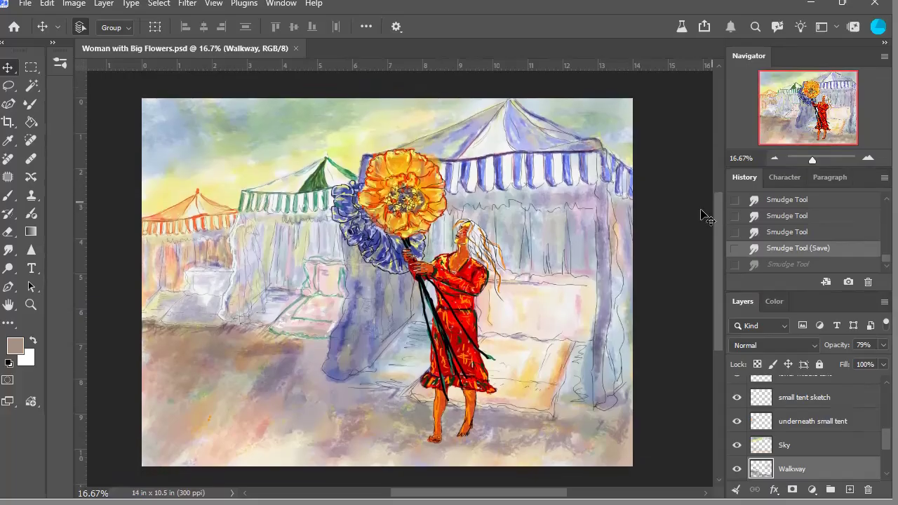
pyautogui.click(873, 164)
pyautogui.click(868, 159)
pyautogui.click(868, 158)
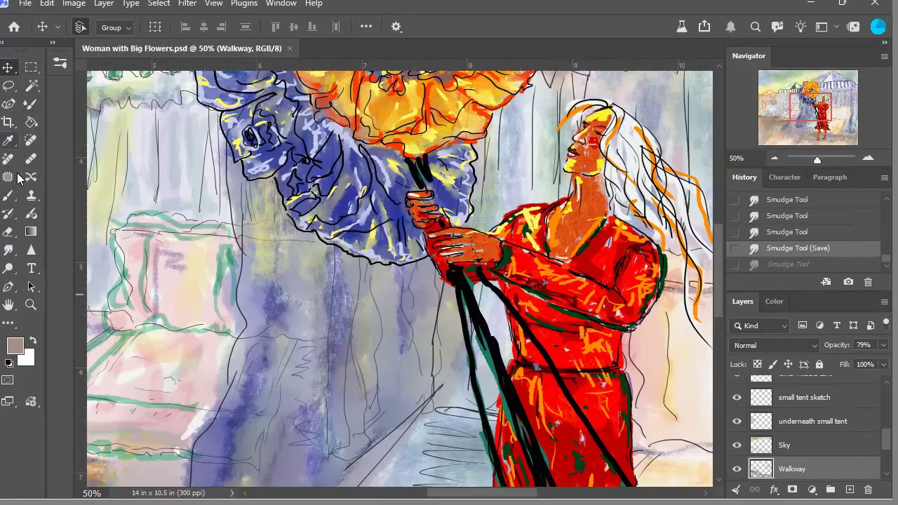
pyautogui.click(10, 196)
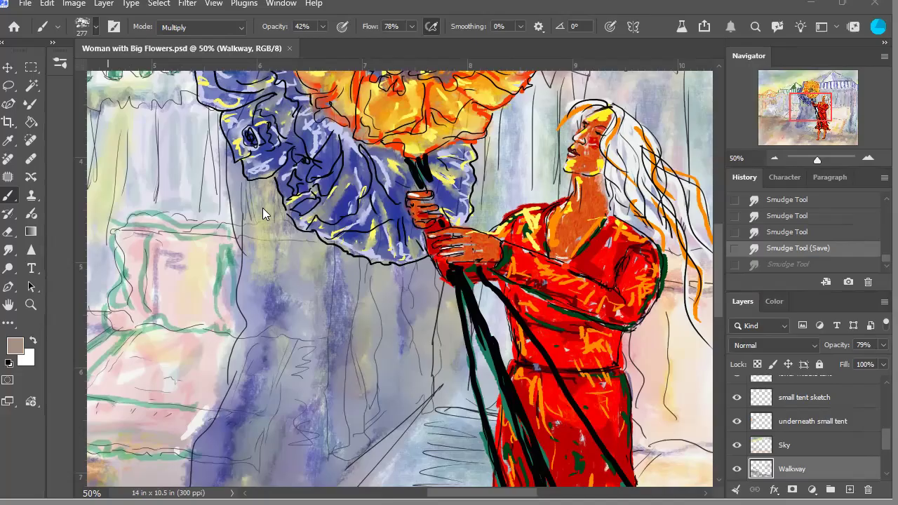
pyautogui.press('r')
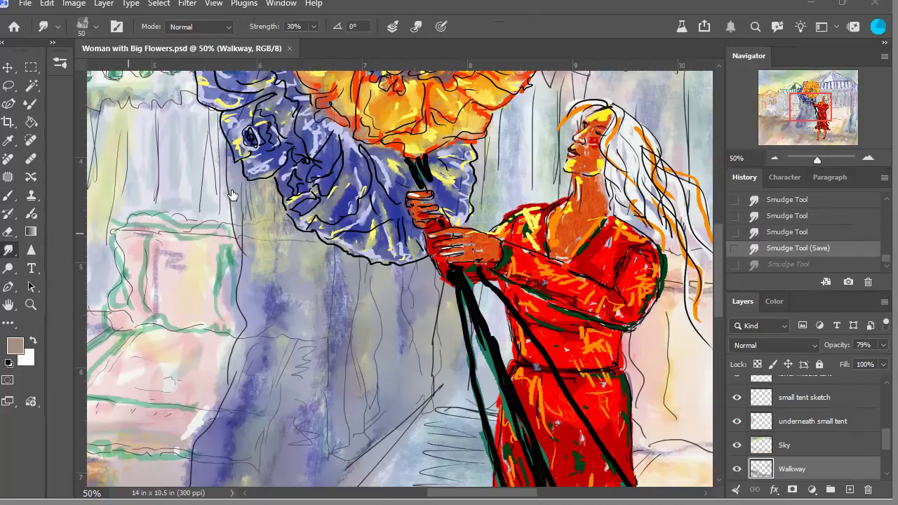
pyautogui.press('[')
pyautogui.press('[')
pyautogui.press('[')
pyautogui.click(692, 258)
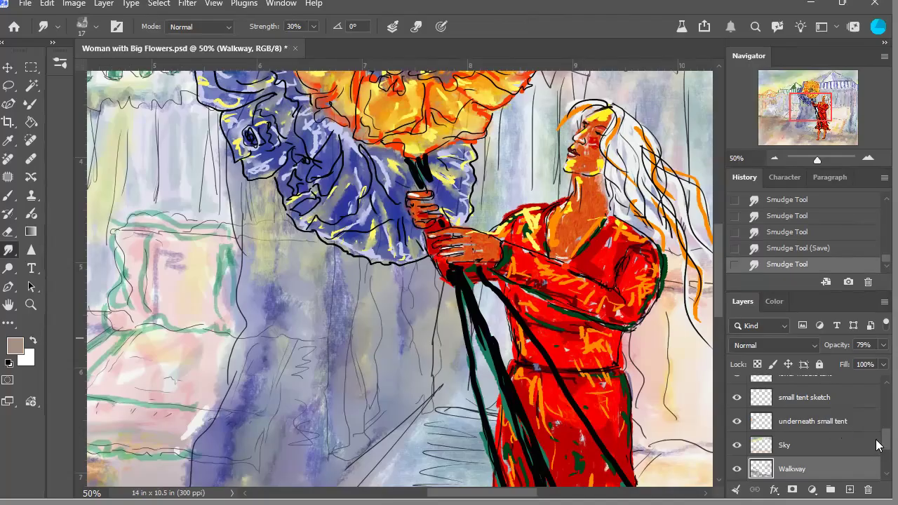
# Step: Select the underneath woman layer and smudge the yellow paint around the woman's chin
pyautogui.scroll(3, 877, 443)
pyautogui.scroll(3, 877, 428)
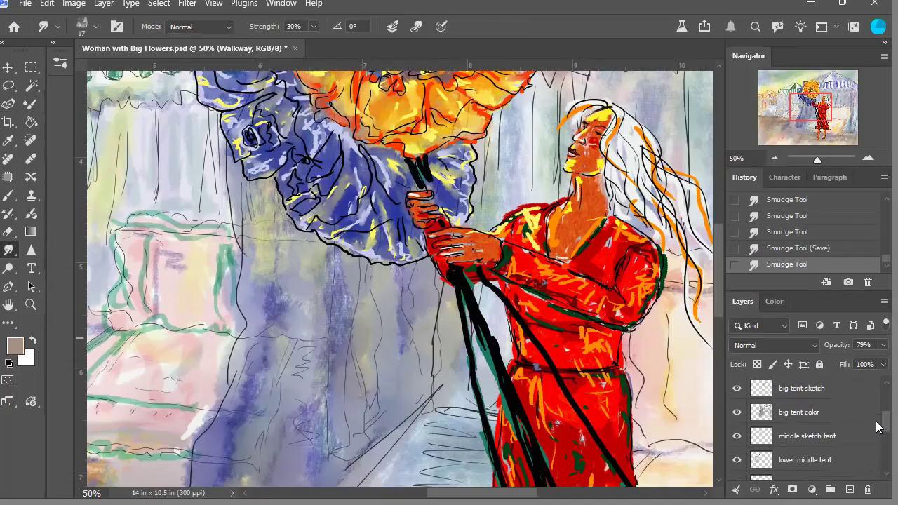
pyautogui.scroll(5, 877, 418)
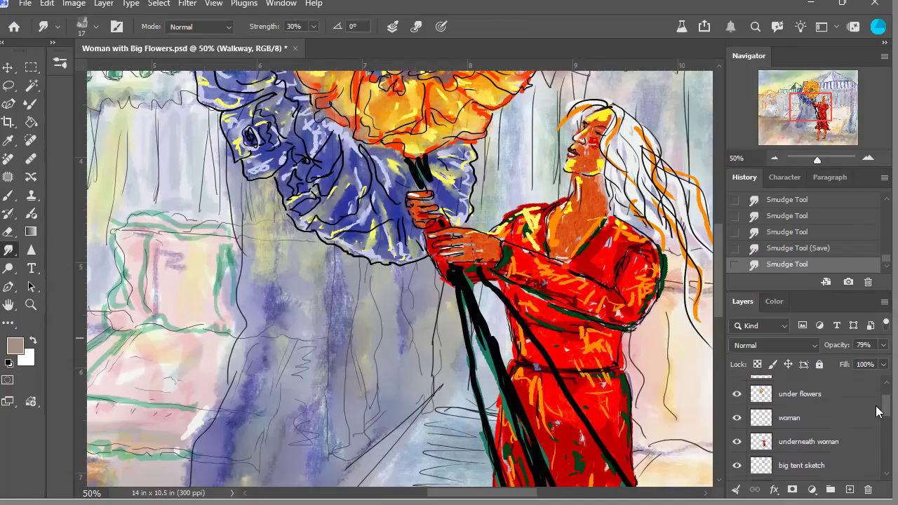
pyautogui.scroll(-4, 876, 396)
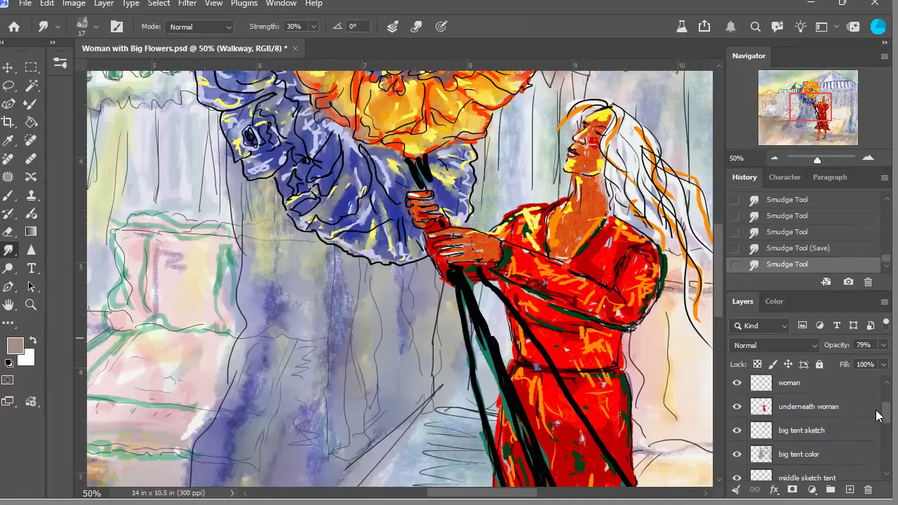
pyautogui.click(870, 408)
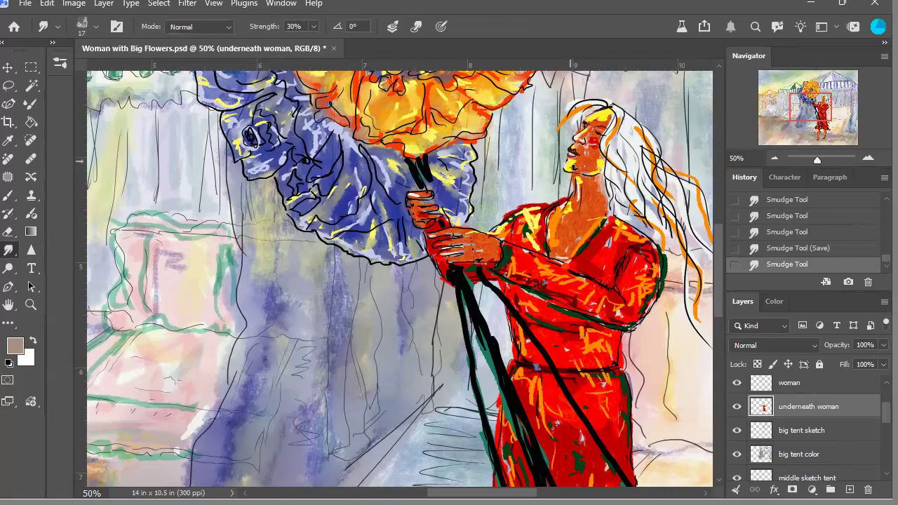
pyautogui.click(574, 166)
# Step: Try a smudge stroke on the edge of the woman's face and neck with a 50 px Smudge brush at 90% strength
pyautogui.click(9, 67)
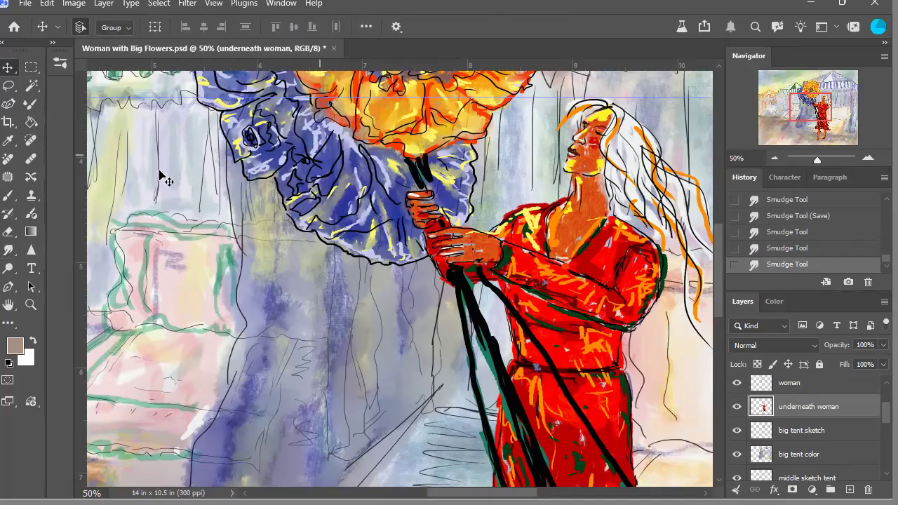
pyautogui.click(10, 197)
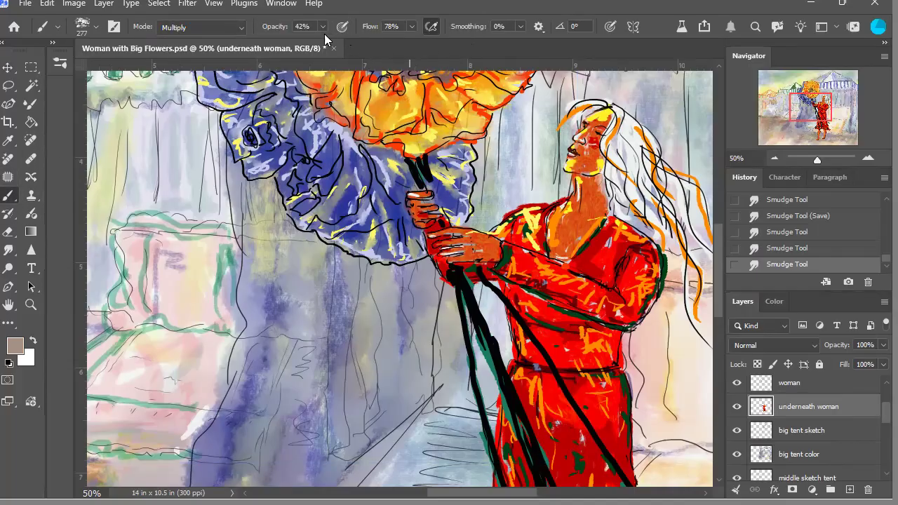
pyautogui.press('8')
pyautogui.press('r')
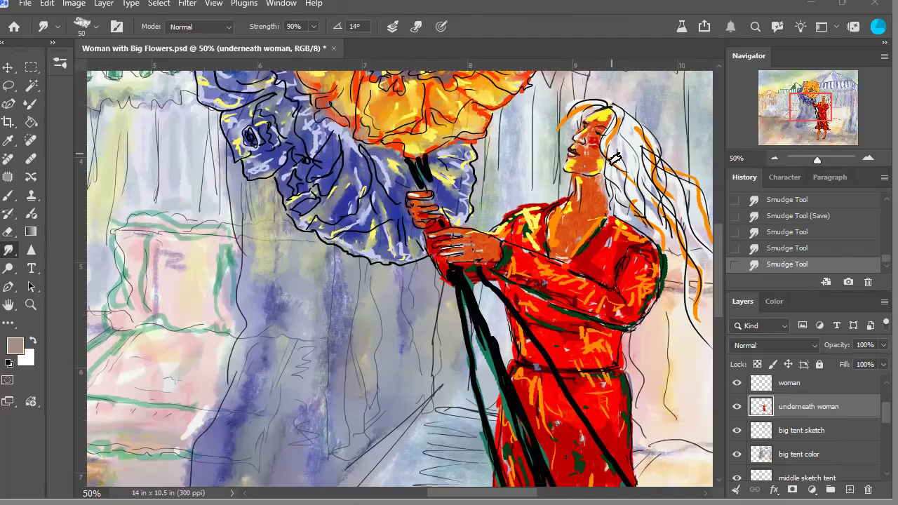
pyautogui.moveTo(596, 161); pyautogui.dragTo(606, 185)
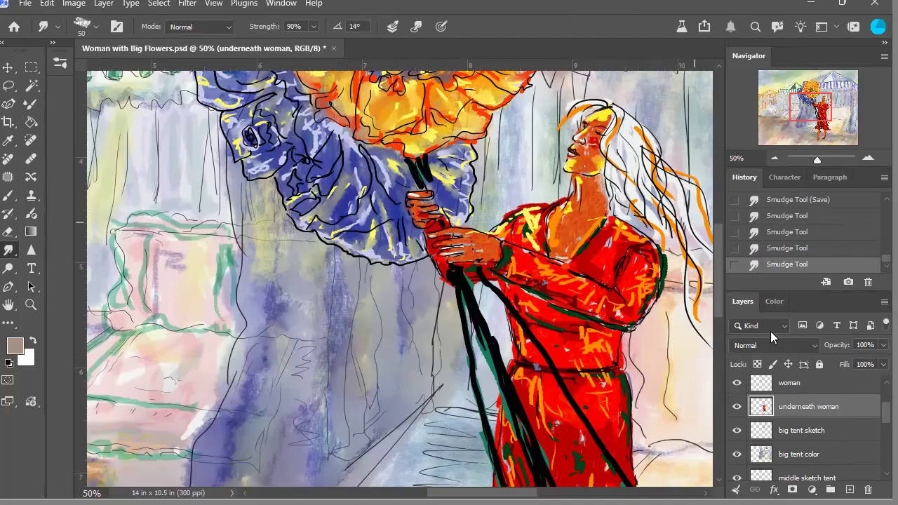
pyautogui.click(777, 248)
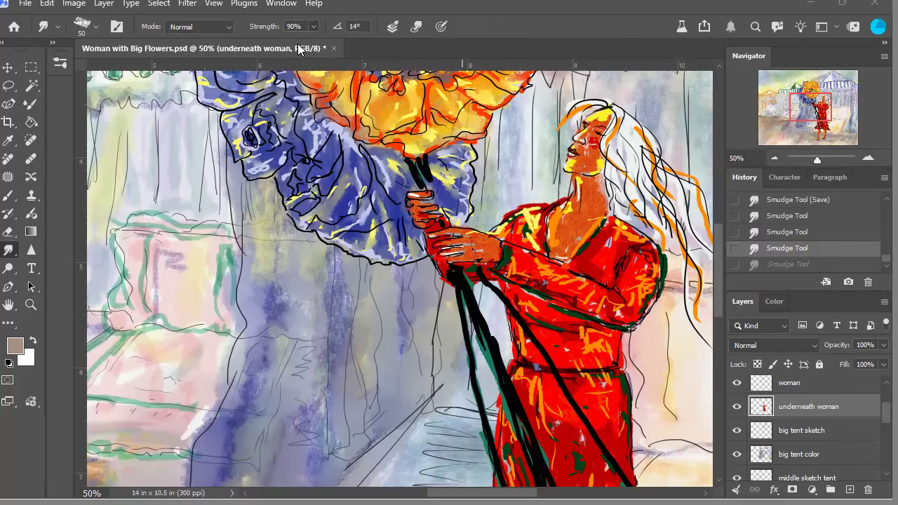
# Step: Blend the yellow paint on the woman's forehead, chin and neck with the Smudge tool at 43% strength
pyautogui.press('4')
pyautogui.press('3')
pyautogui.click(867, 158)
pyautogui.moveTo(826, 124); pyautogui.dragTo(823, 109)
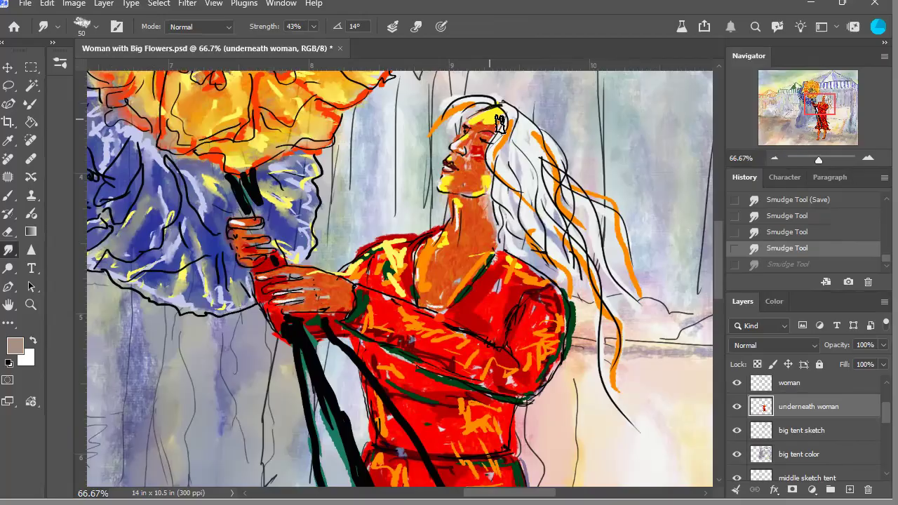
pyautogui.moveTo(498, 119)
pyautogui.mouseDown()
pyautogui.moveTo(482, 128)
pyautogui.moveTo(498, 126)
pyautogui.moveTo(488, 140)
pyautogui.moveTo(500, 125)
pyautogui.moveTo(461, 151)
pyautogui.moveTo(480, 139)
pyautogui.mouseUp()
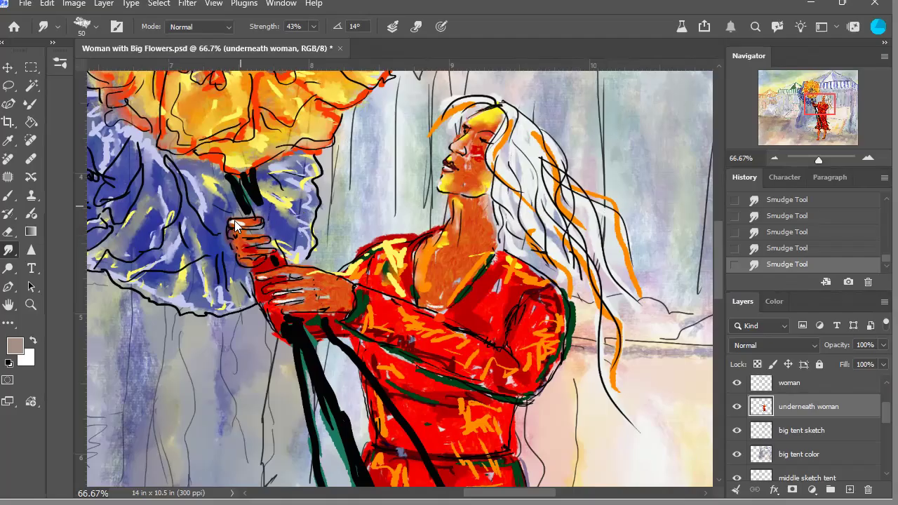
# Step: Examine the whole composition to judge how the woman and flowers stand out against the tents and walkway
pyautogui.click(777, 159)
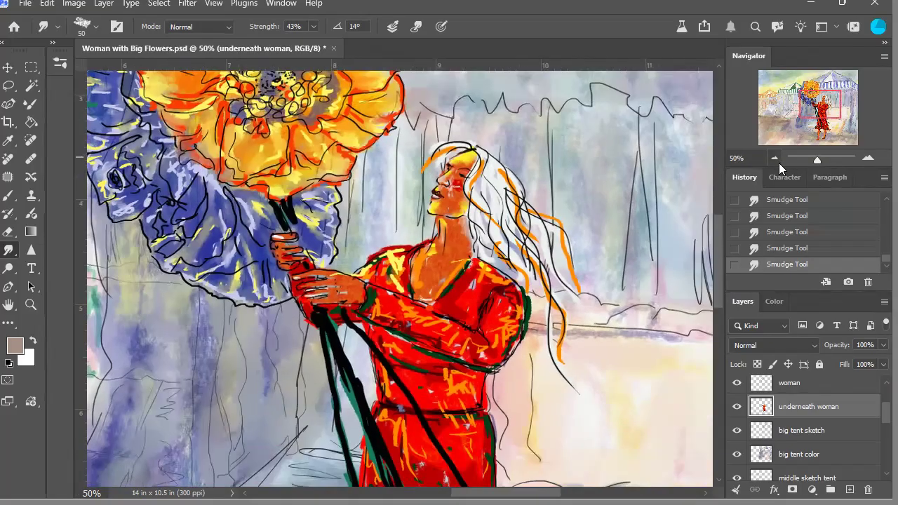
pyautogui.click(777, 159)
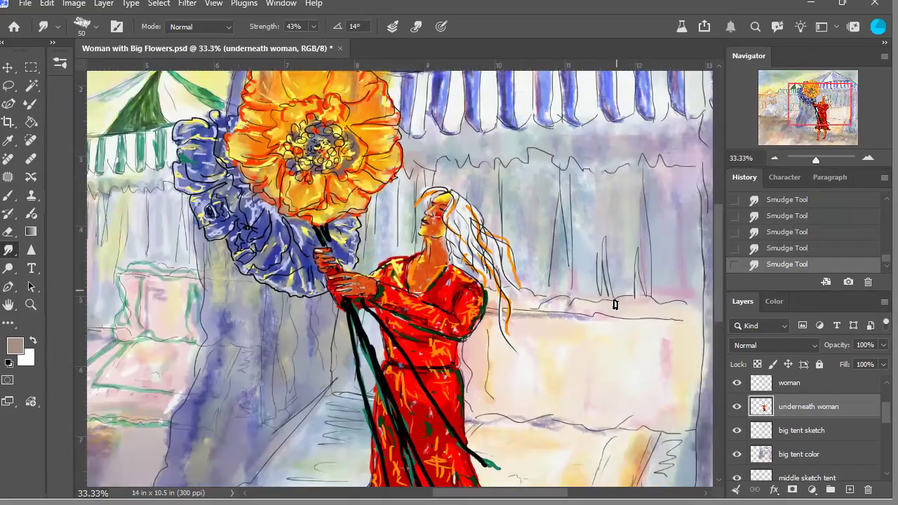
pyautogui.click(776, 164)
pyautogui.click(779, 162)
pyautogui.click(778, 162)
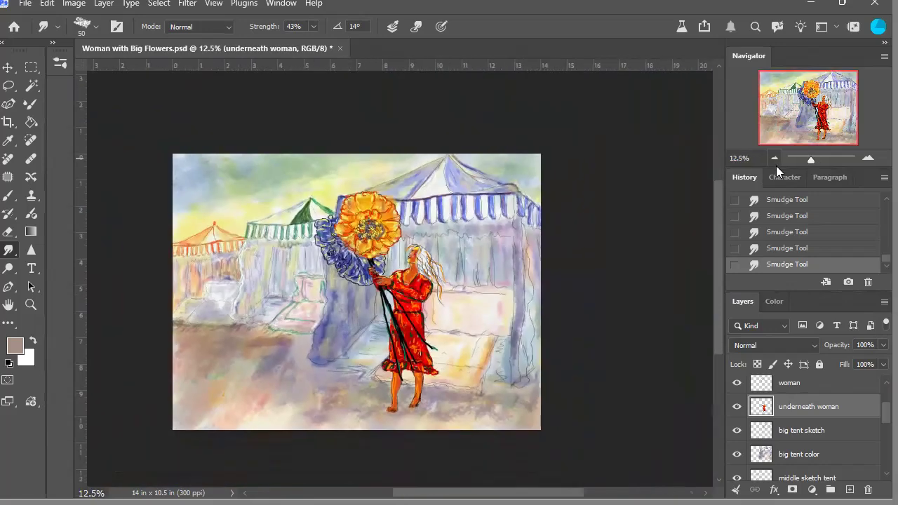
pyautogui.click(867, 158)
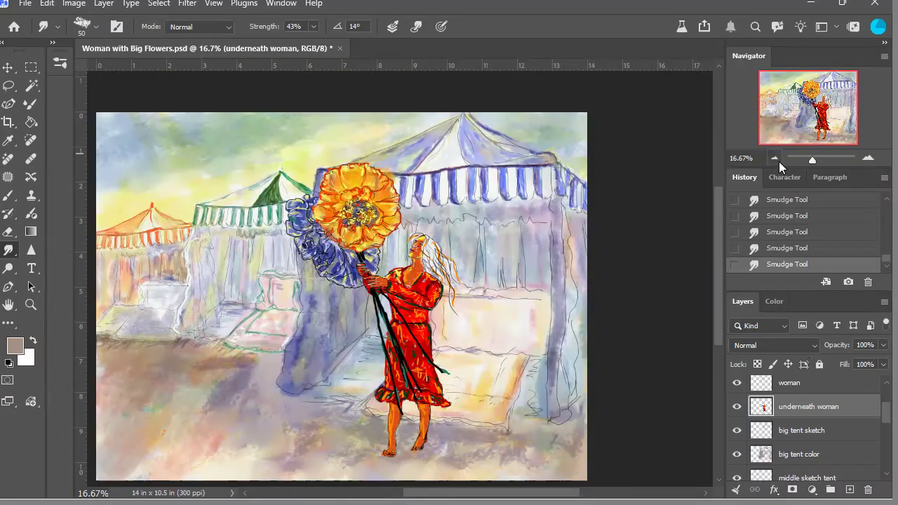
pyautogui.click(868, 159)
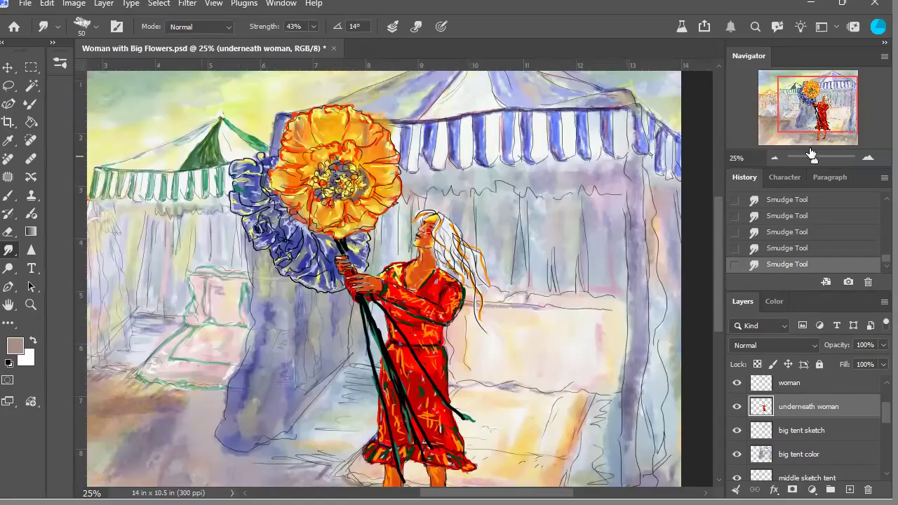
pyautogui.click(778, 161)
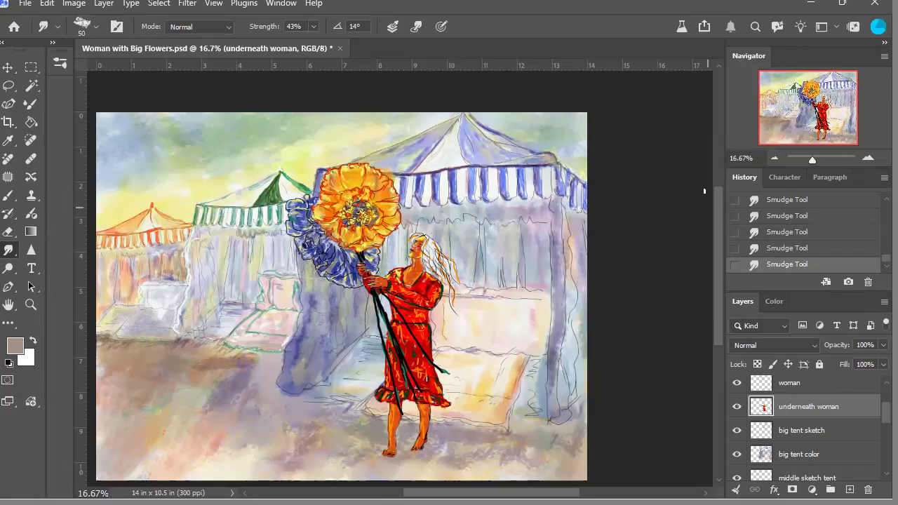
pyautogui.click(8, 67)
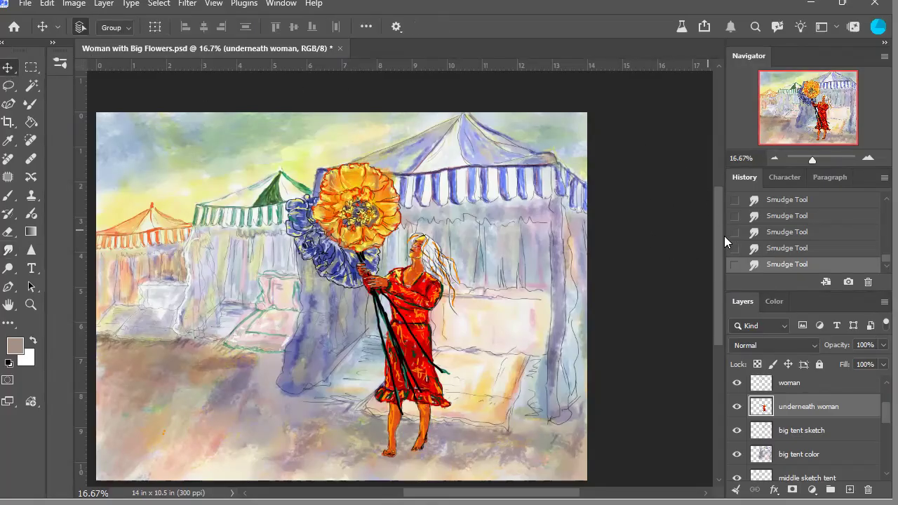
pyautogui.scroll(-1, 724, 253)
pyautogui.scroll(-2, 724, 254)
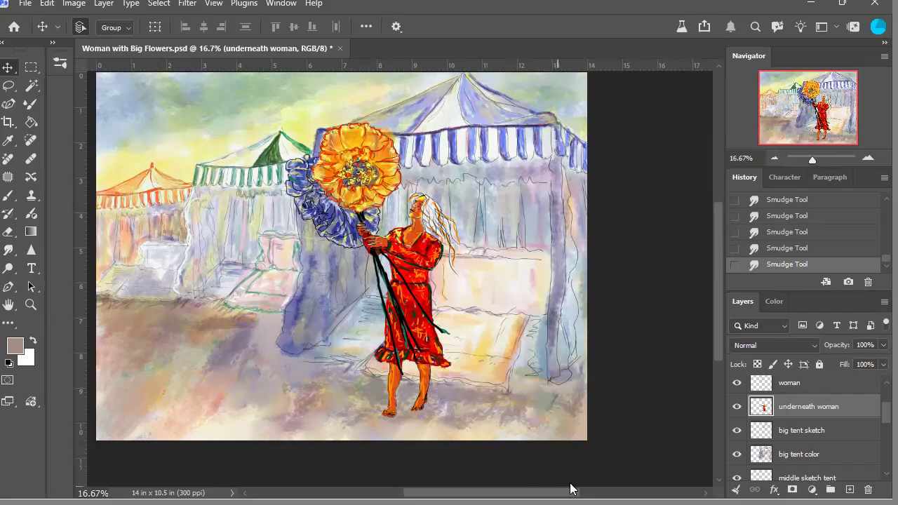
pyautogui.hscroll(-3, 561, 486)
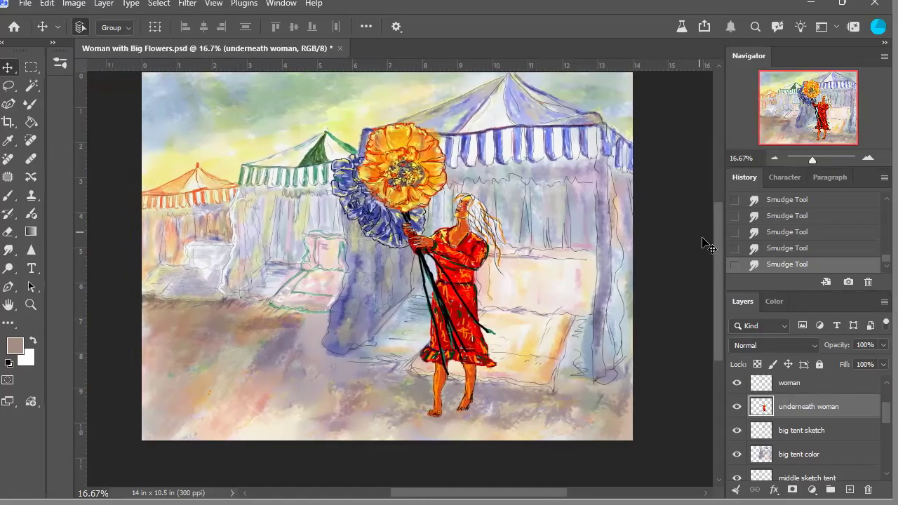
pyautogui.scroll(3, 718, 252)
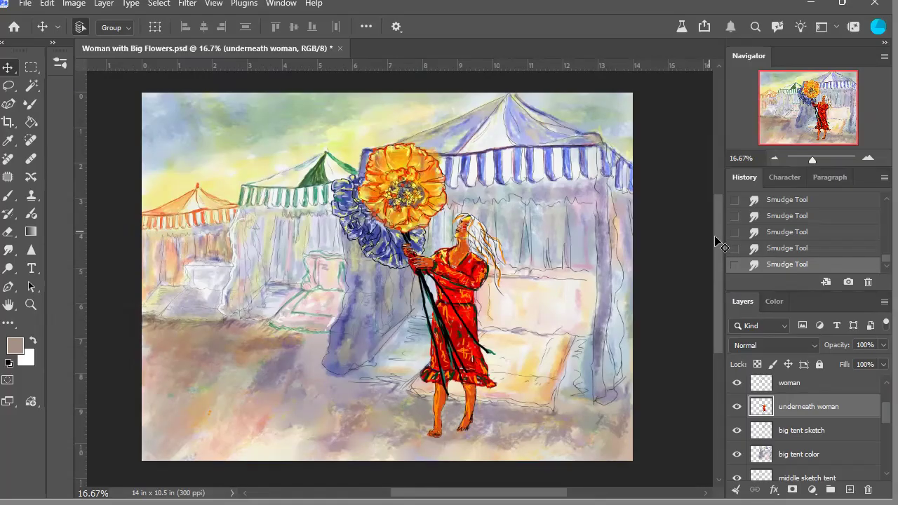
pyautogui.click(624, 204)
# Step: Add a new layer directly below the under flowers layer and name it "bottom flower"
pyautogui.click(868, 158)
pyautogui.click(870, 159)
pyautogui.click(870, 159)
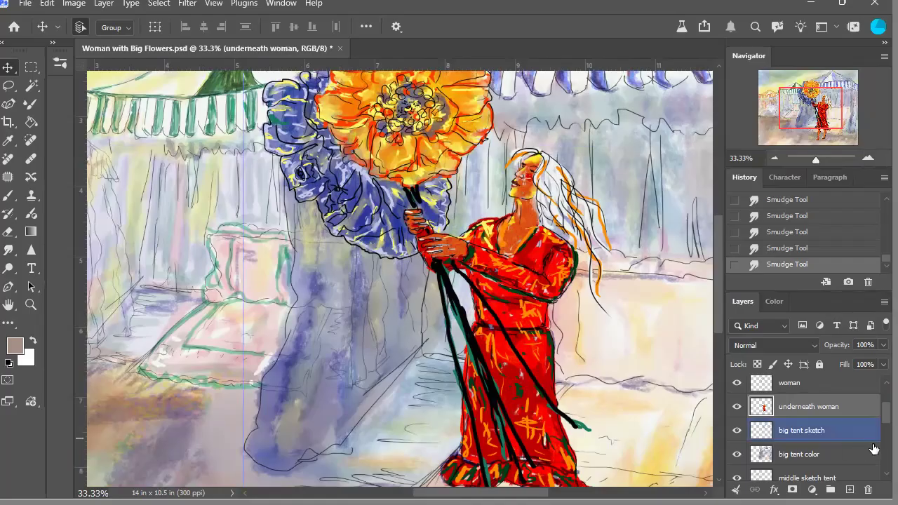
pyautogui.moveTo(876, 420)
pyautogui.mouseDown()
pyautogui.moveTo(876, 447)
pyautogui.moveTo(875, 403)
pyautogui.mouseUp()
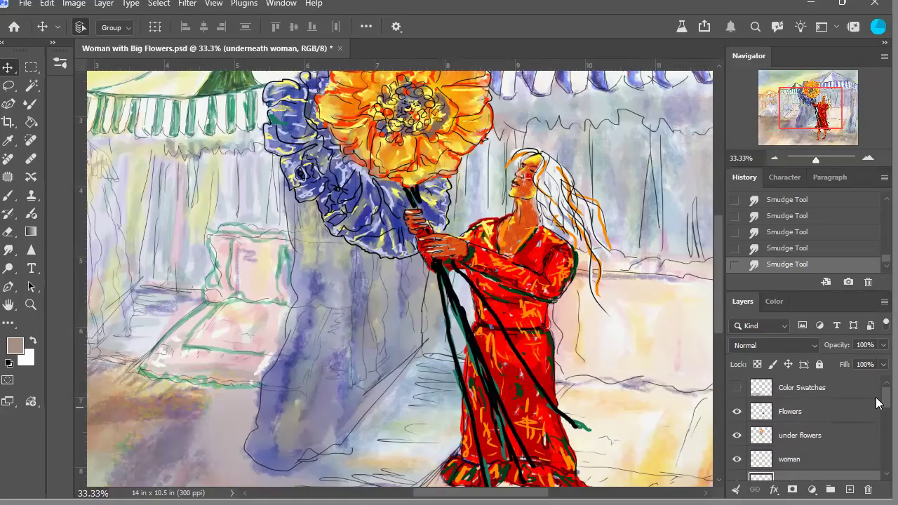
pyautogui.click(841, 434)
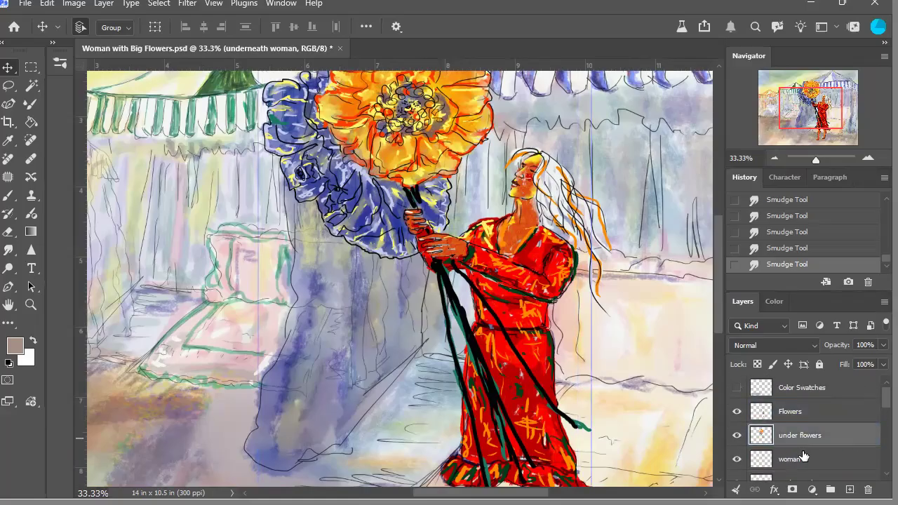
pyautogui.click(850, 464)
pyautogui.click(850, 488)
pyautogui.doubleClick(794, 460)
pyautogui.click(804, 442)
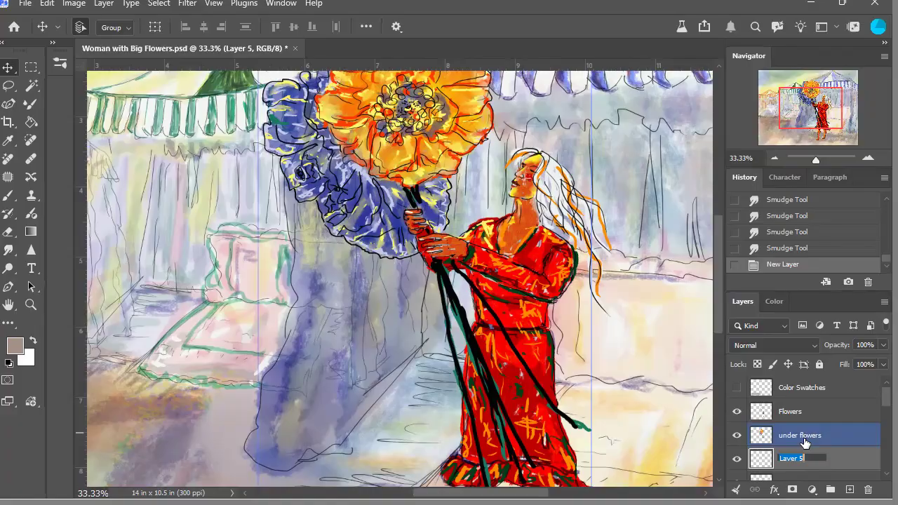
pyautogui.write('bottom flower')
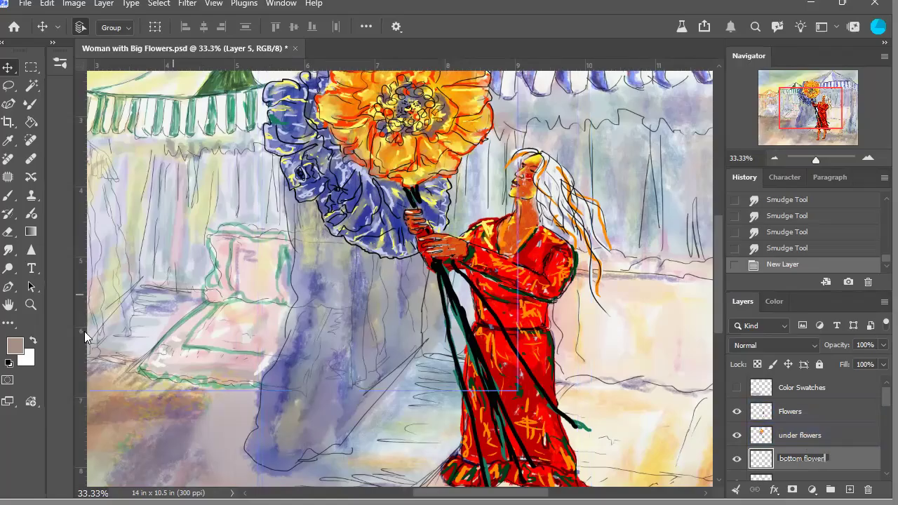
pyautogui.press('Return')
# Step: Paint black shadows on the blue flower along the orange flower's lower edge with a 30 px brush at 100% opacity and 56% flow
pyautogui.press('i')
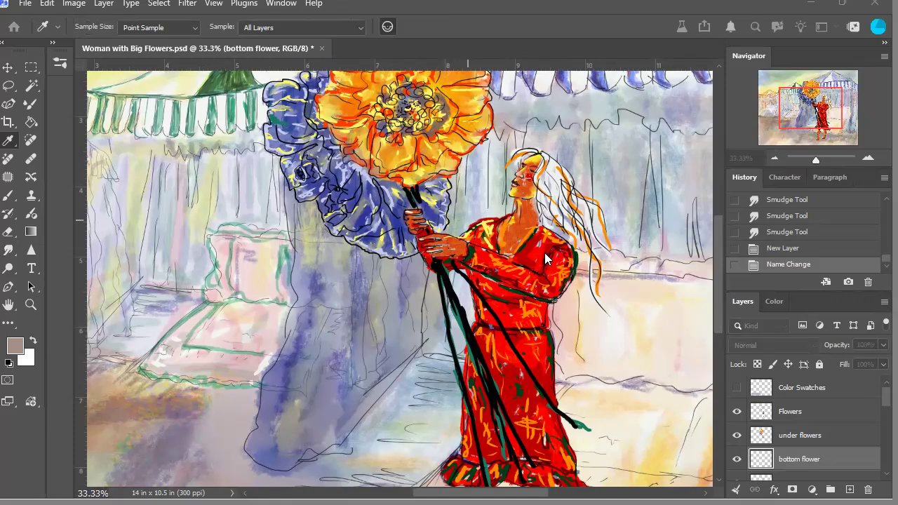
pyautogui.press('v')
pyautogui.press('d')
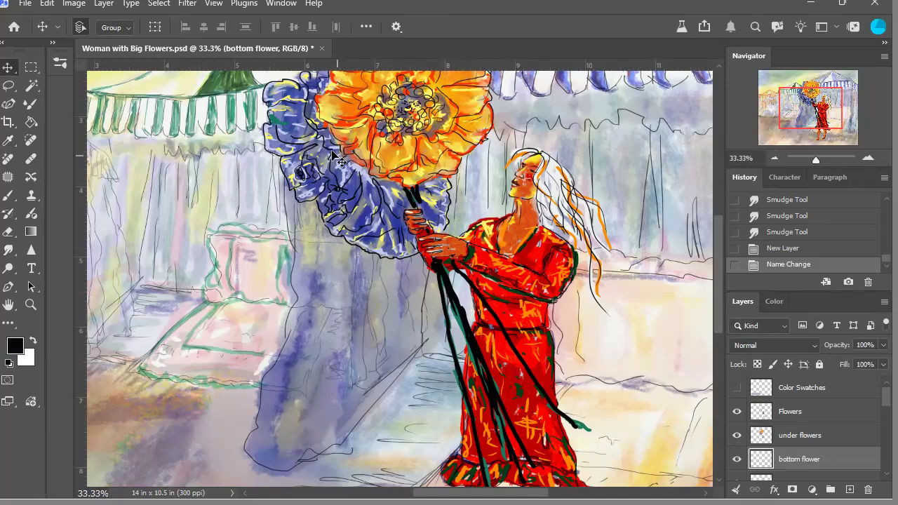
pyautogui.click(9, 198)
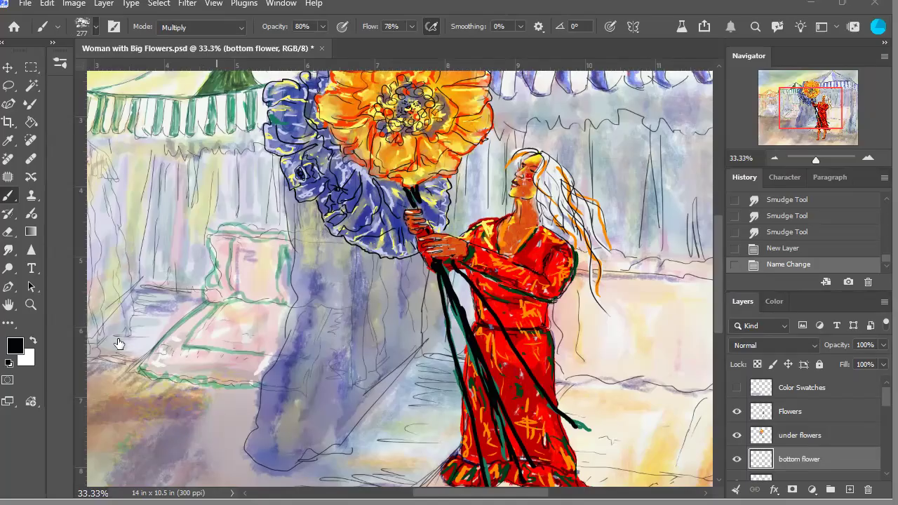
pyautogui.press('.')
pyautogui.click(354, 169)
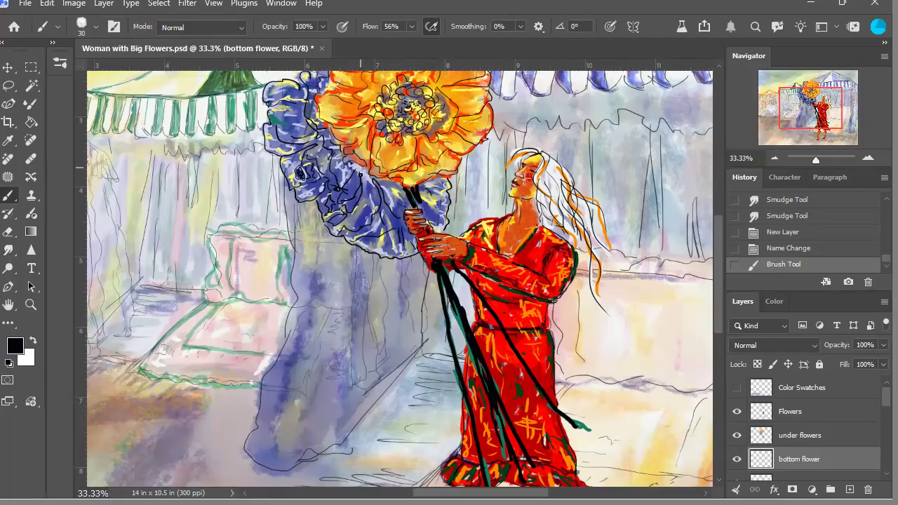
pyautogui.click(372, 182)
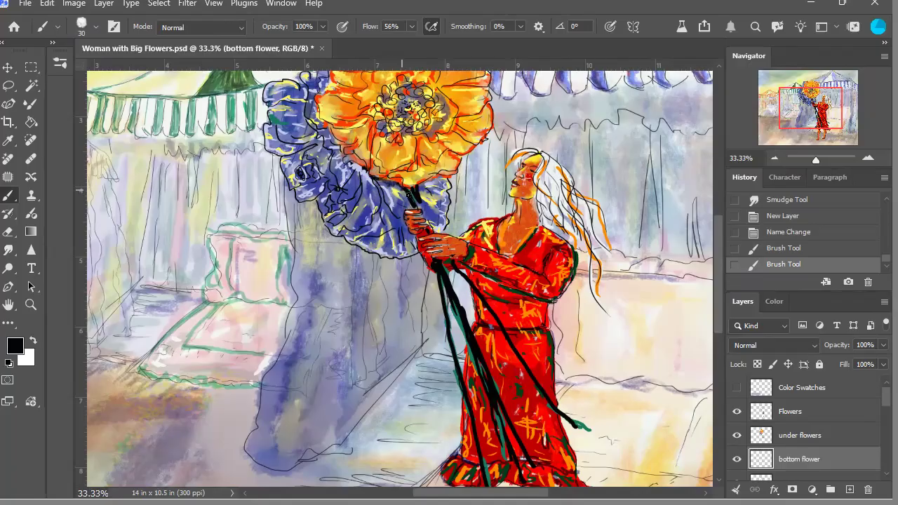
pyautogui.click(447, 186)
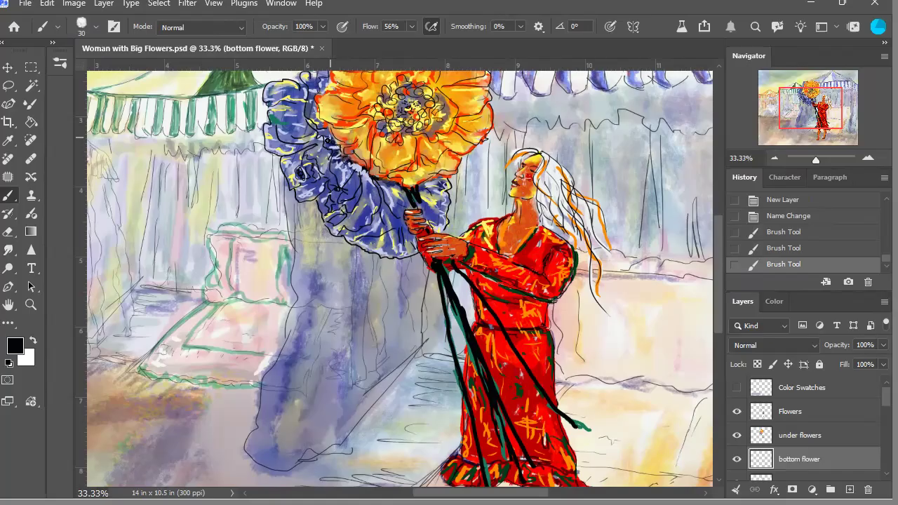
pyautogui.click(327, 138)
# Step: Extend the black shadow strokes through the blue flower's petals and around the outer edges of both flowers
pyautogui.moveTo(792, 120)
pyautogui.mouseDown()
pyautogui.moveTo(802, 120)
pyautogui.moveTo(794, 115)
pyautogui.mouseUp()
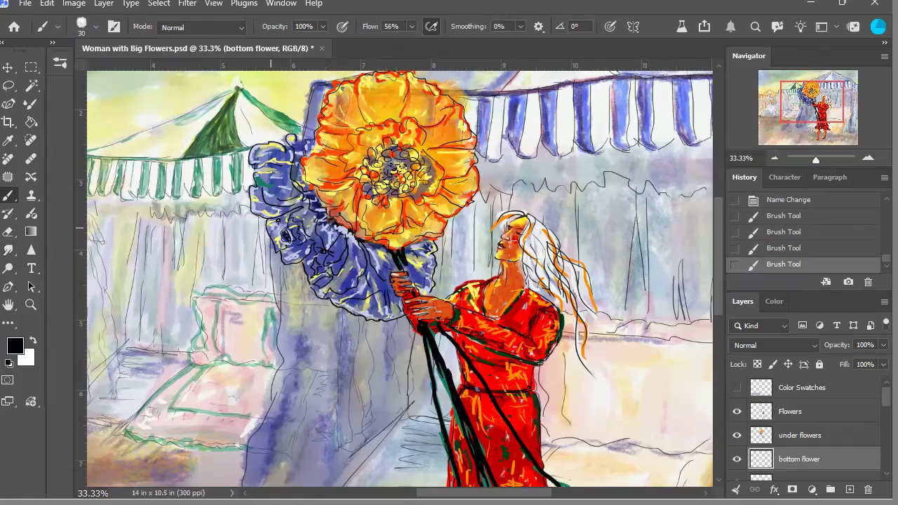
pyautogui.click(777, 160)
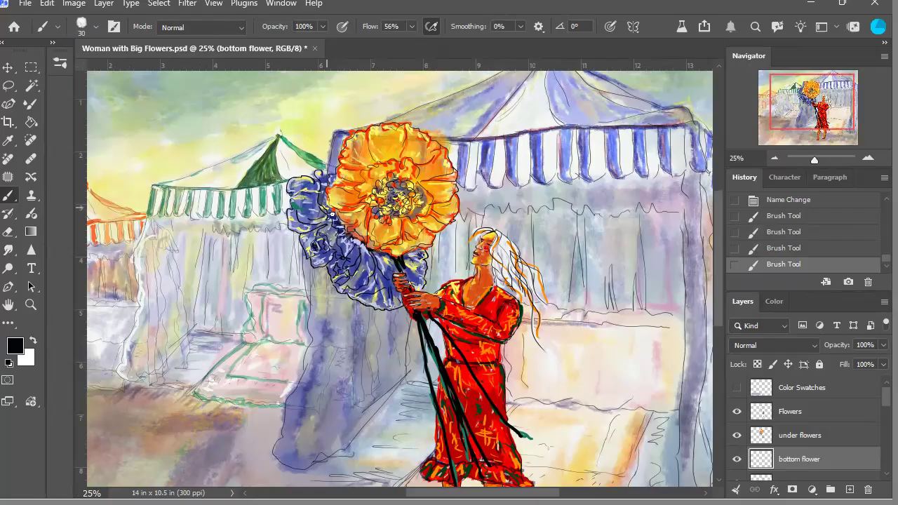
pyautogui.moveTo(330, 207); pyautogui.dragTo(324, 200)
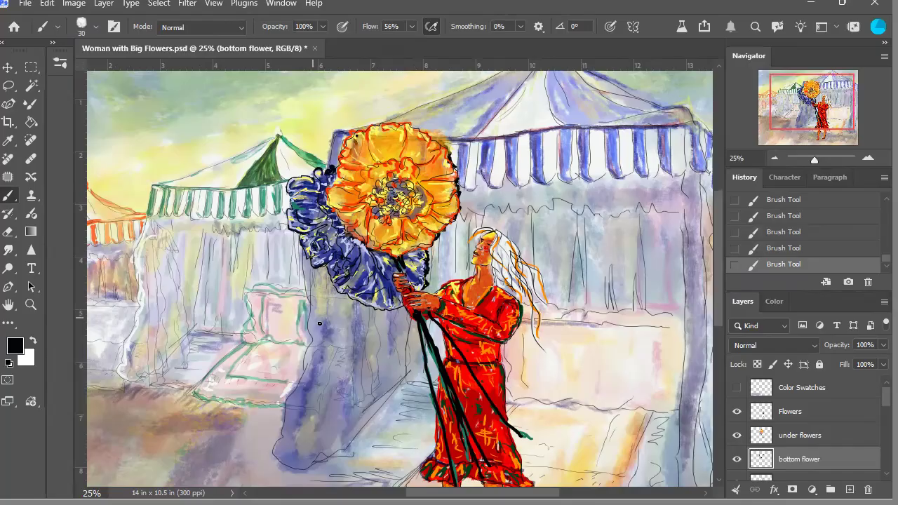
# Step: Check the new flower shadows in the full painting and add a new layer directly above the Flowers layer
pyautogui.click(775, 159)
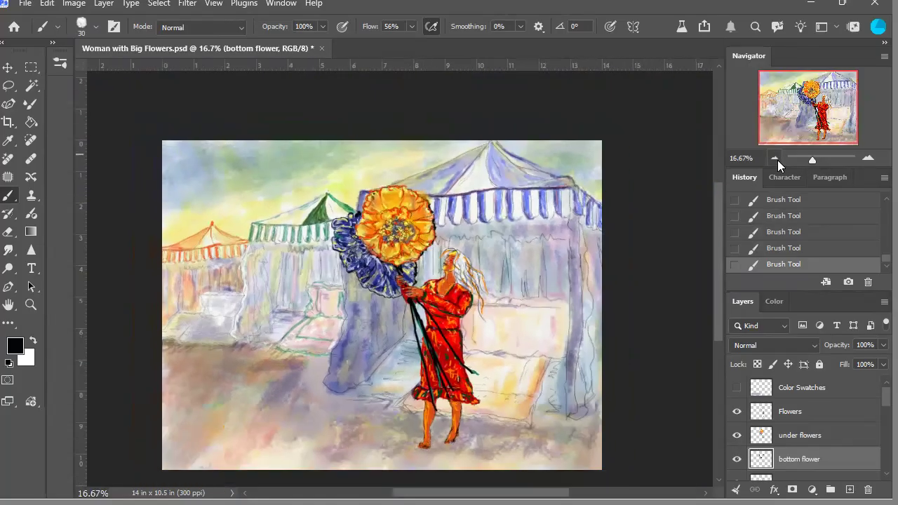
pyautogui.click(775, 159)
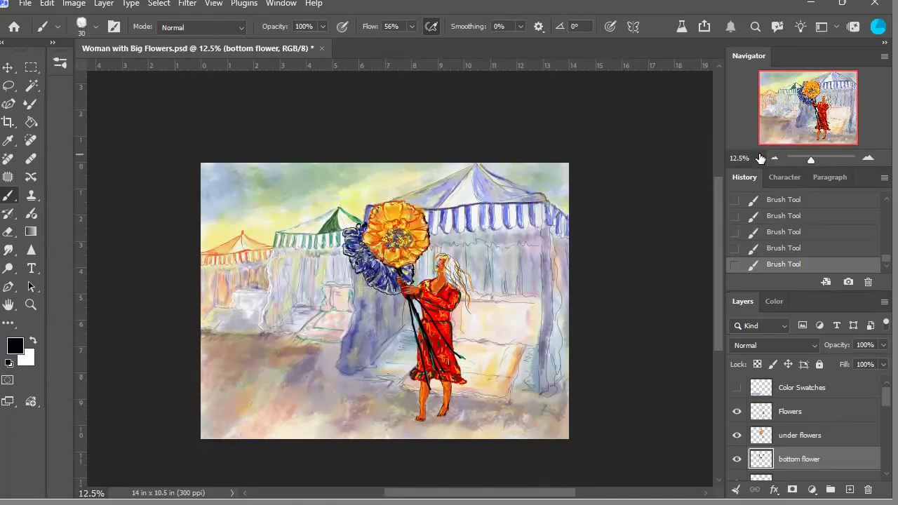
pyautogui.click(821, 419)
pyautogui.click(849, 488)
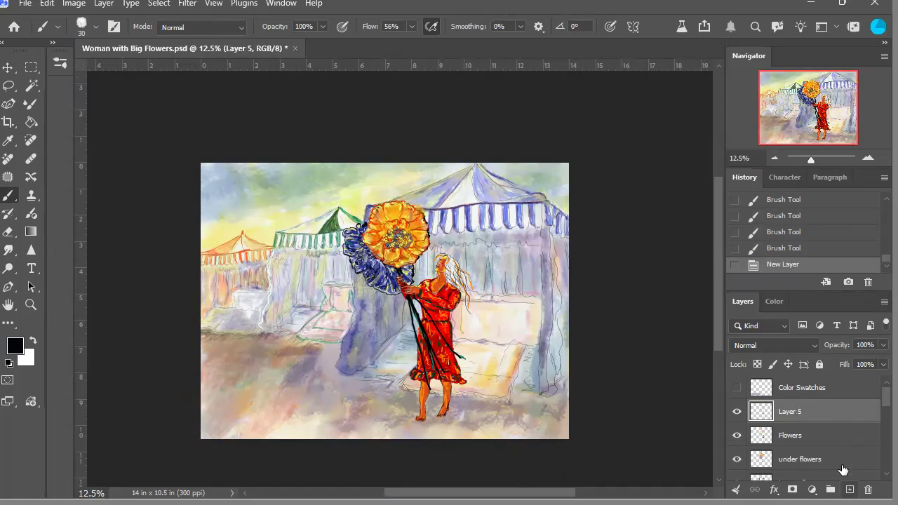
pyautogui.click(869, 160)
pyautogui.click(870, 159)
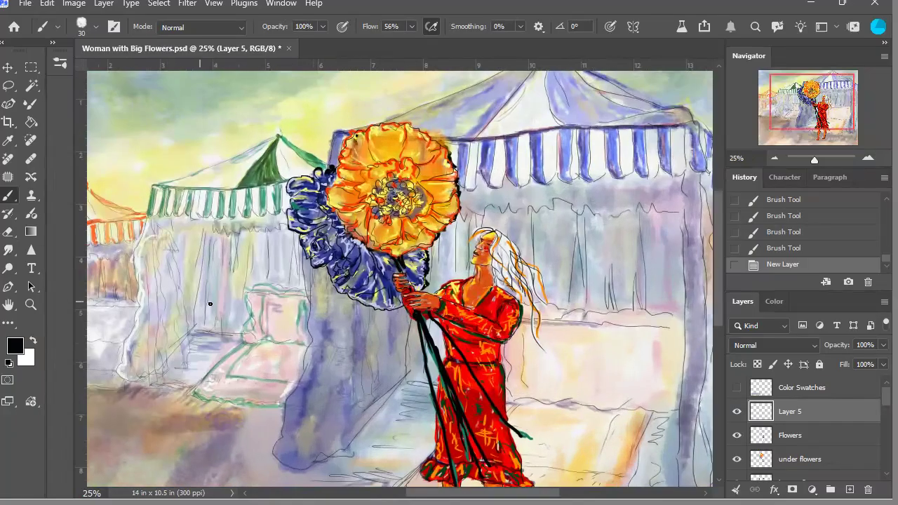
# Step: Sample white from the woman's hair and dab highlights over the orange flower's center with a 30 px brush at 56% flow
pyautogui.press('alt')
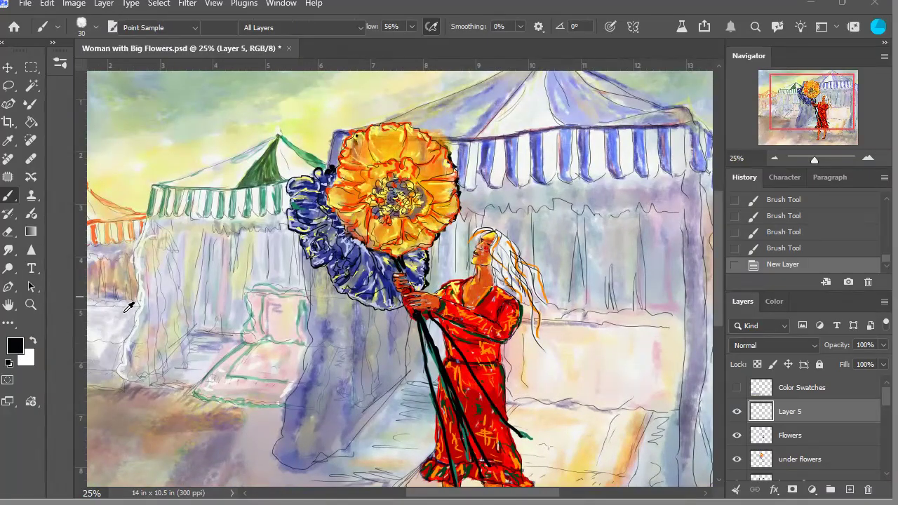
pyautogui.press('i')
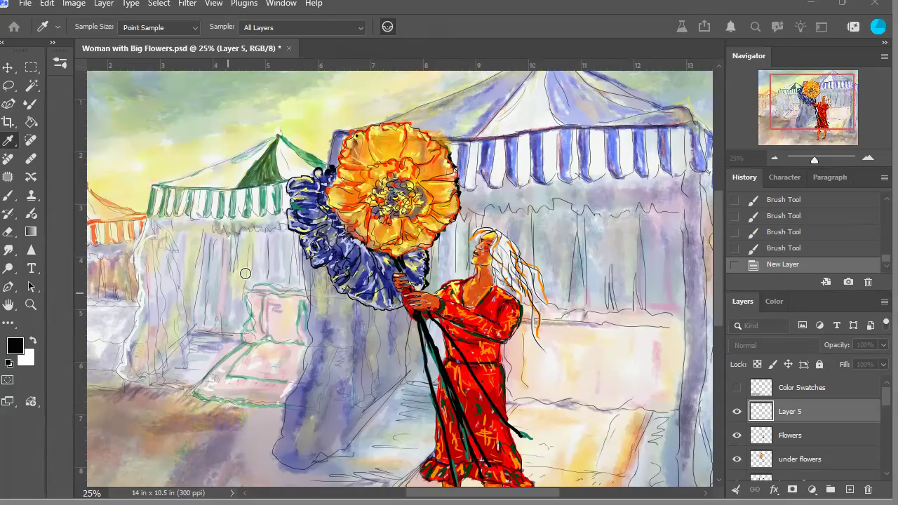
pyautogui.keyDown('alt'); pyautogui.click(555, 253); pyautogui.keyUp('alt')
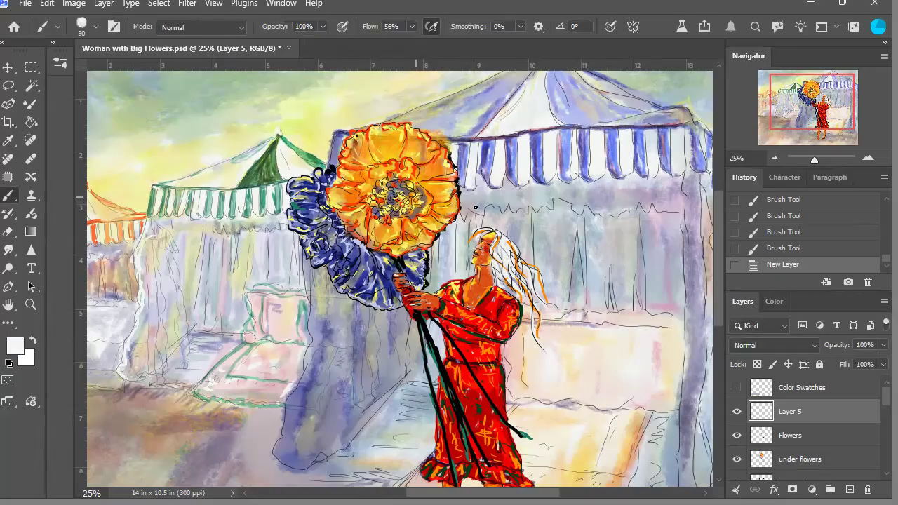
pyautogui.moveTo(356, 147); pyautogui.dragTo(357, 149)
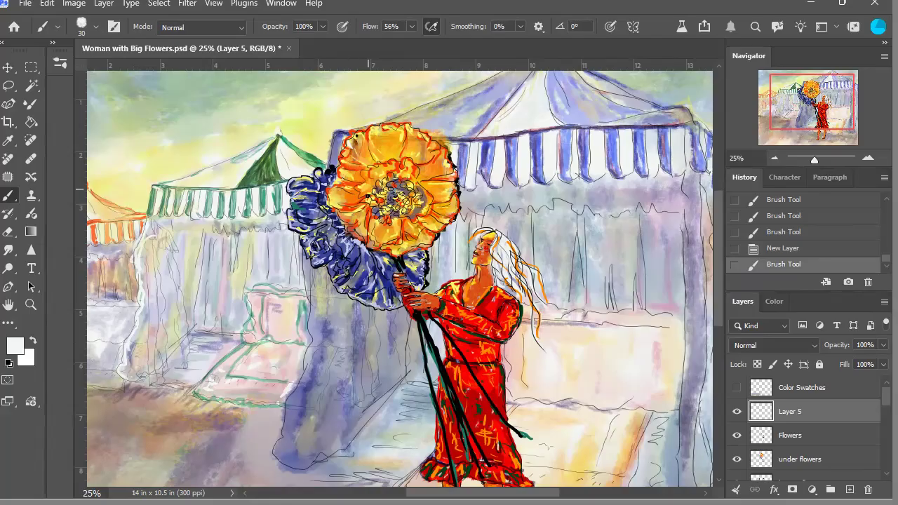
pyautogui.click(396, 194)
pyautogui.click(392, 203)
pyautogui.click(401, 188)
pyautogui.click(396, 205)
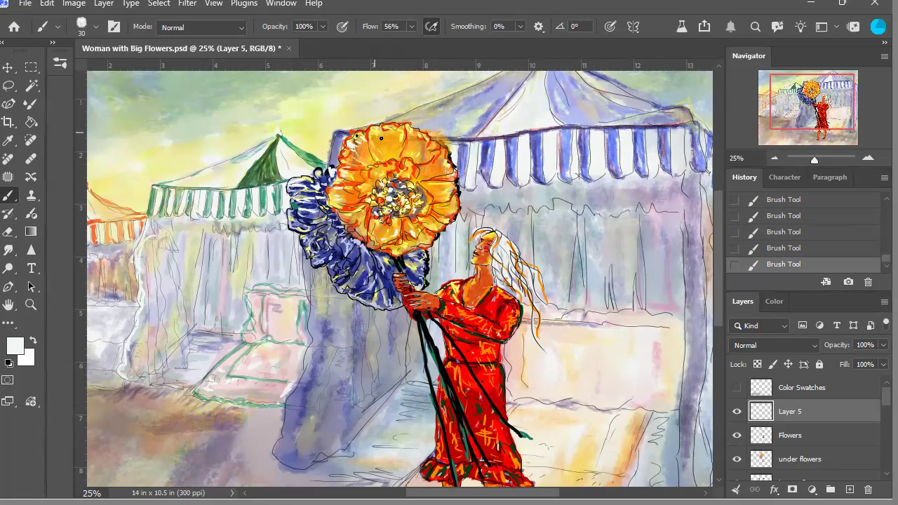
# Step: Paint loose white highlight strokes around the blue flower's outer petal edges and on the orange flower's petals
pyautogui.click(777, 159)
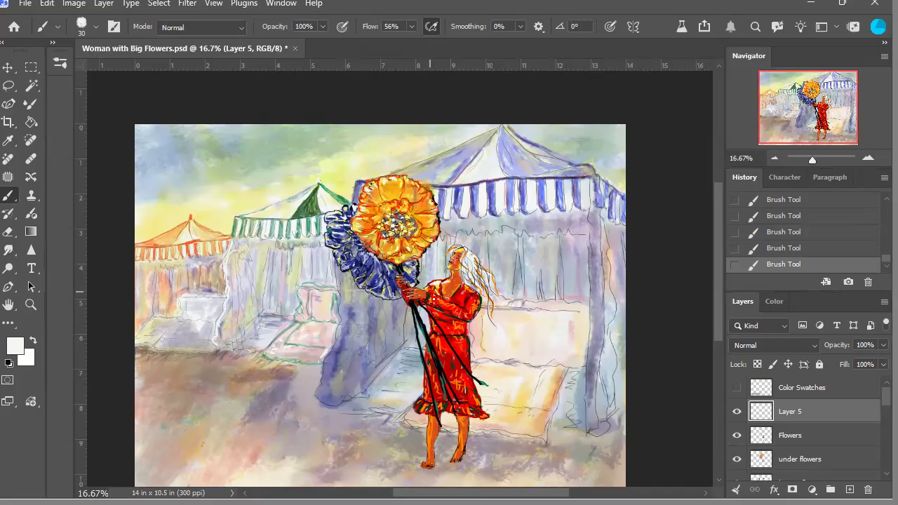
pyautogui.moveTo(354, 283)
pyautogui.mouseDown()
pyautogui.moveTo(355, 291)
pyautogui.moveTo(373, 269)
pyautogui.mouseUp()
pyautogui.moveTo(375, 300); pyautogui.dragTo(392, 303)
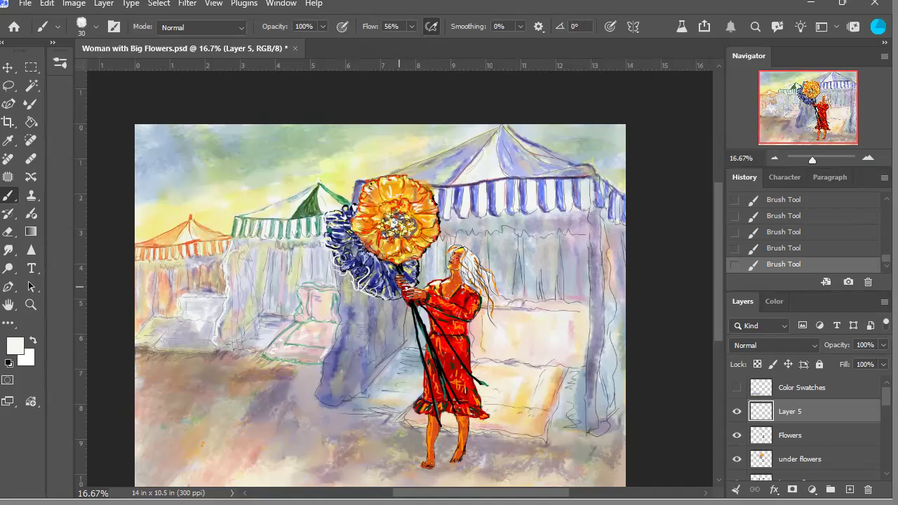
pyautogui.click(867, 159)
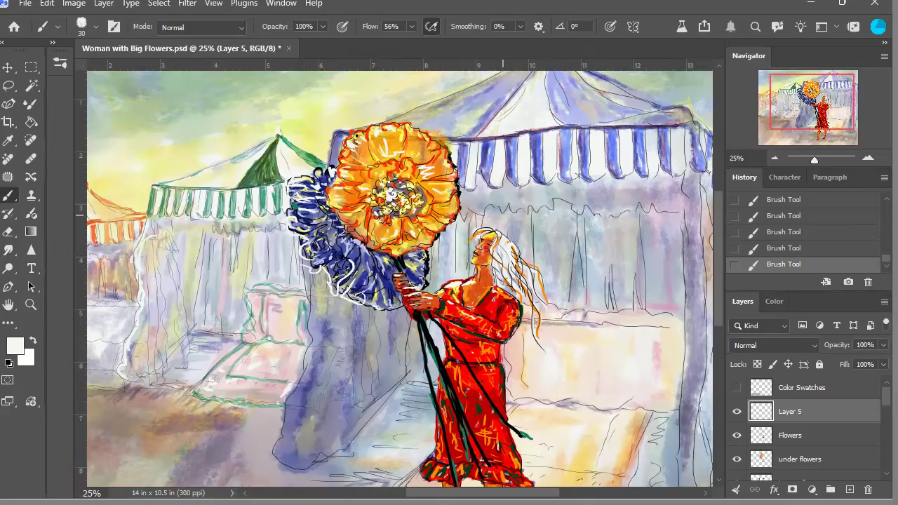
pyautogui.click(868, 157)
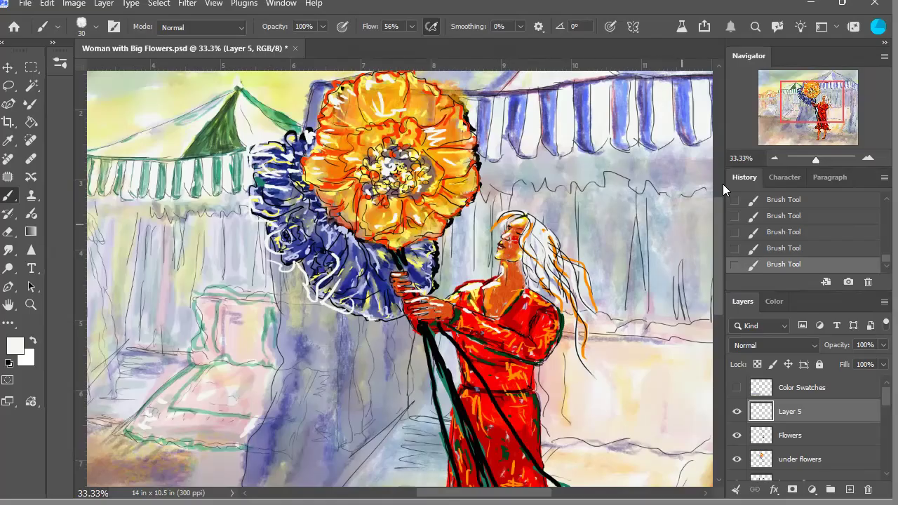
# Step: Check the flower highlights in the full painting and add white highlight strokes to the woman's red dress
pyautogui.click(778, 162)
pyautogui.click(779, 162)
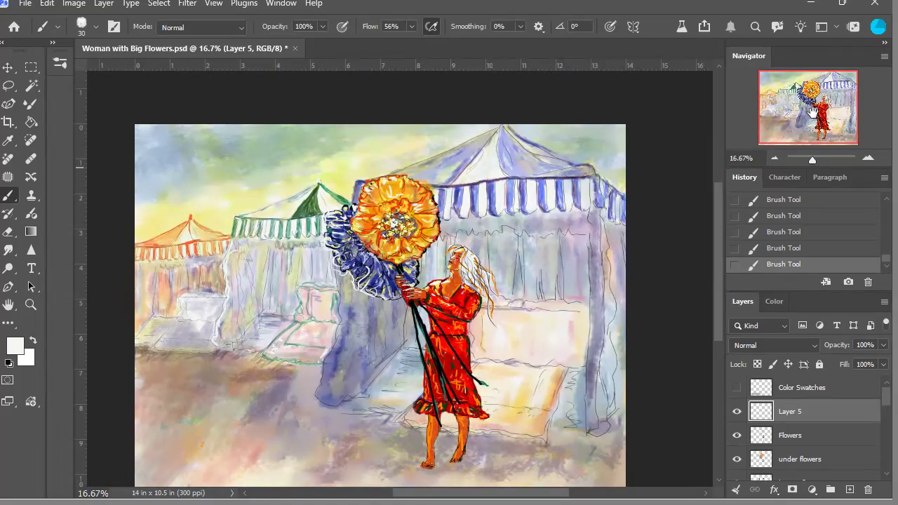
pyautogui.click(779, 162)
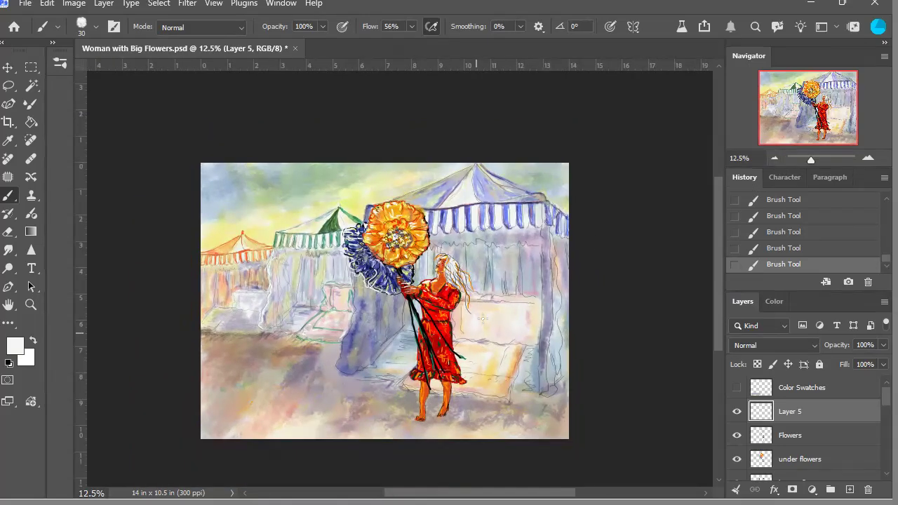
pyautogui.click(867, 157)
pyautogui.hotkey('ctrl', '+')
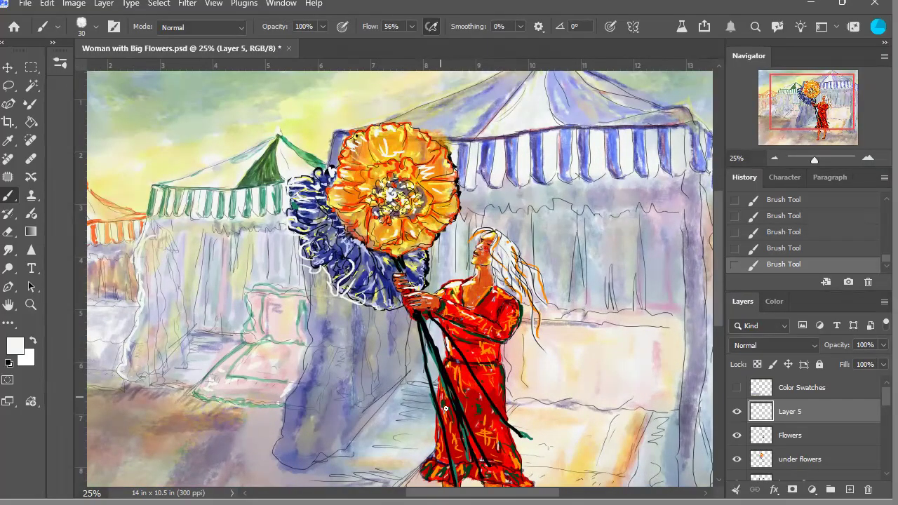
pyautogui.moveTo(799, 118); pyautogui.dragTo(793, 133)
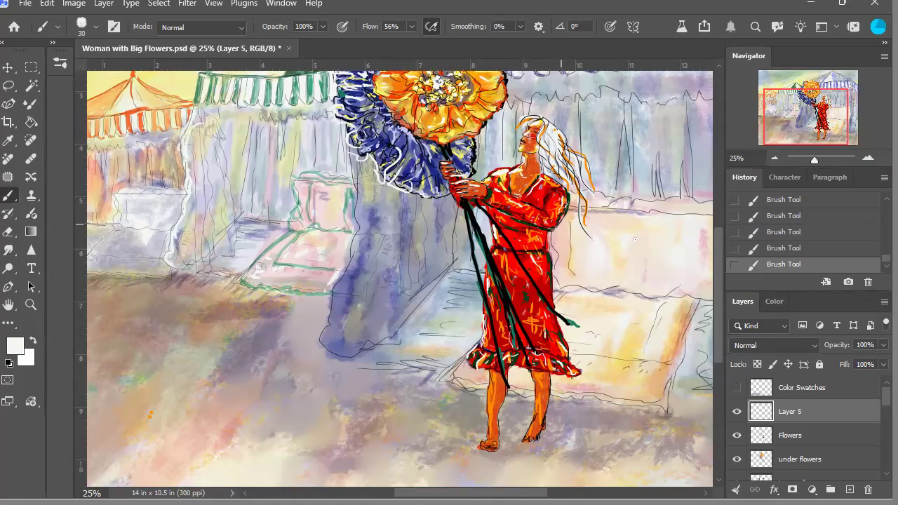
# Step: Paint small white highlights on the woman's legs and undo the last stroke near her foot
pyautogui.click(777, 160)
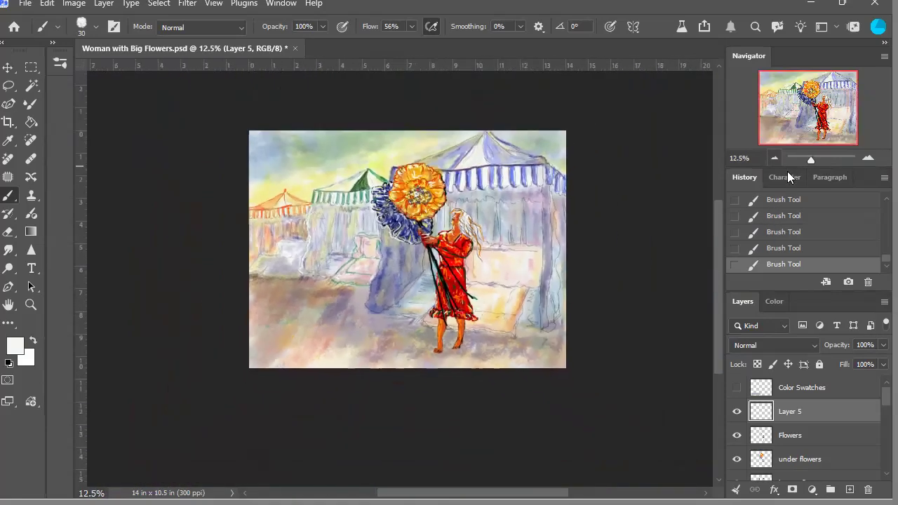
pyautogui.hotkey('ctrl', '-')
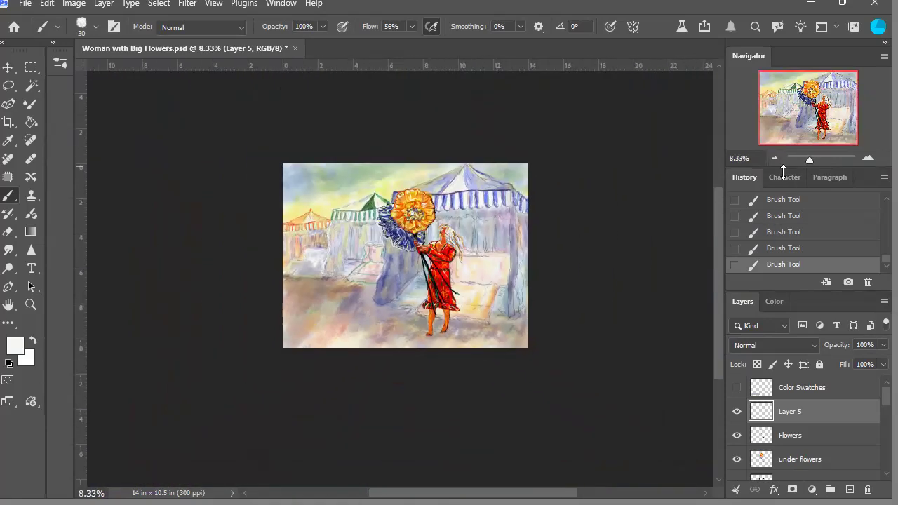
pyautogui.click(868, 158)
pyautogui.click(867, 159)
pyautogui.click(867, 159)
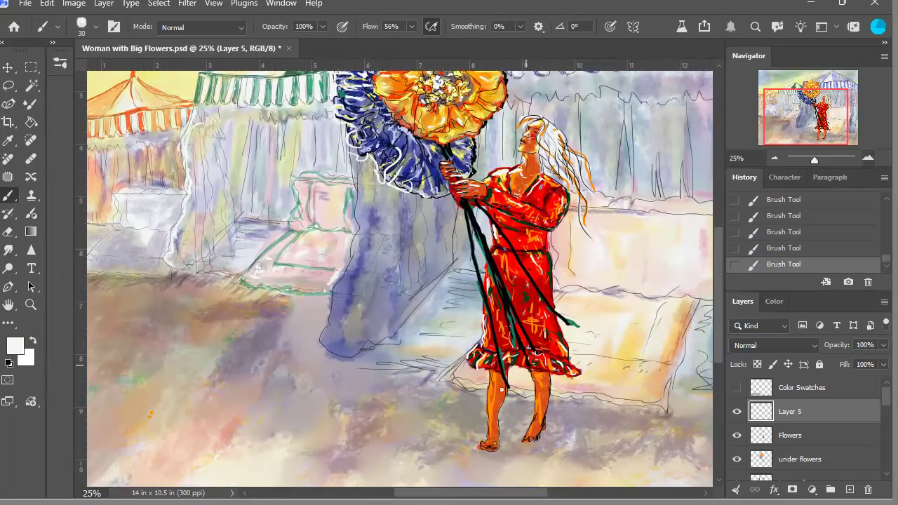
pyautogui.moveTo(495, 397); pyautogui.dragTo(493, 423)
pyautogui.click(781, 249)
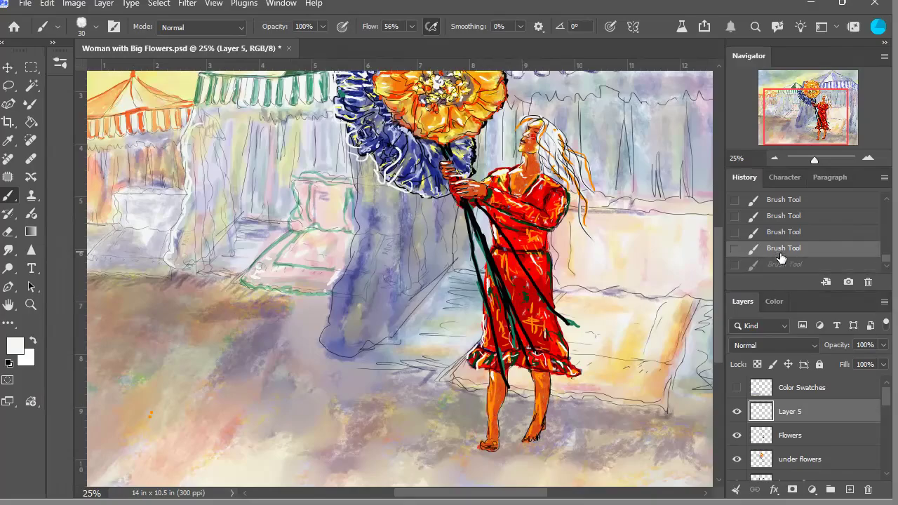
pyautogui.hotkey('ctrl', 'z')
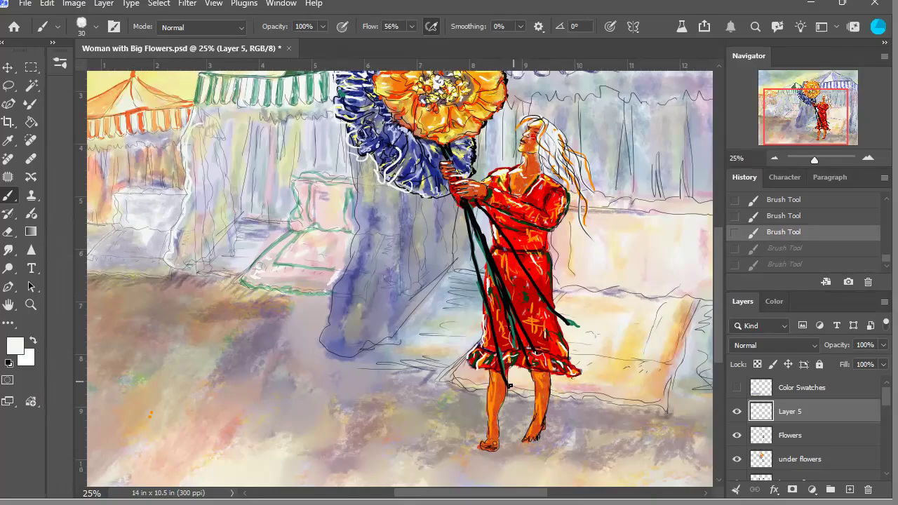
pyautogui.hotkey('ctrl', 'shift', 'z')
pyautogui.hotkey('ctrl', 'shift', 'z')
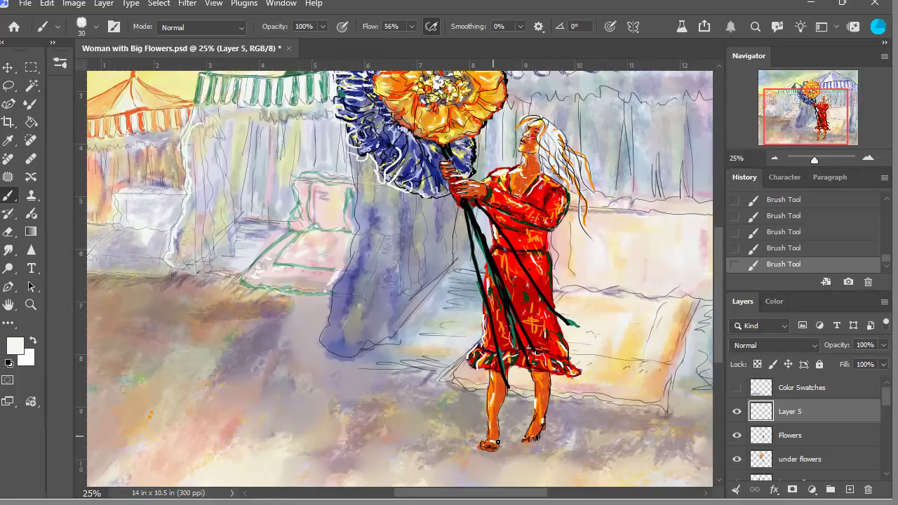
pyautogui.click(793, 247)
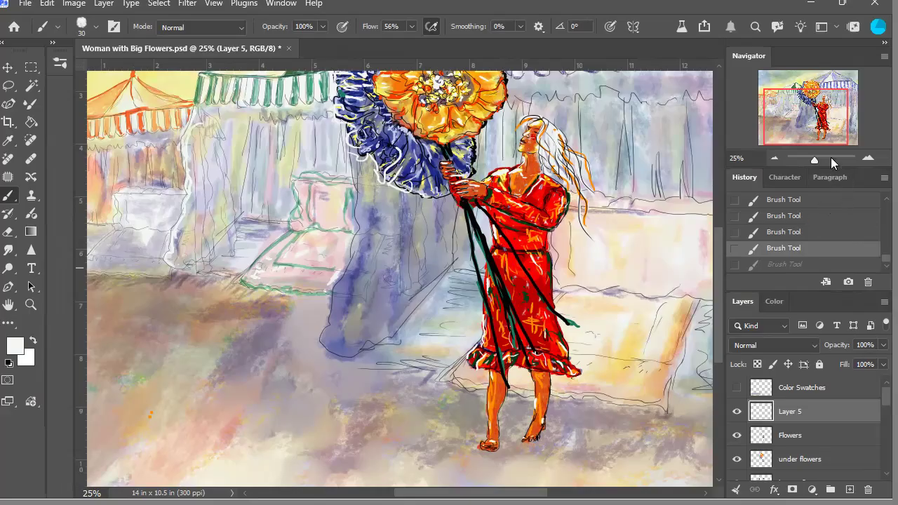
# Step: Sample dark blue from the blue flower for a brush at 100% flow and add a new layer directly above Layer 5
pyautogui.click(779, 161)
pyautogui.click(778, 161)
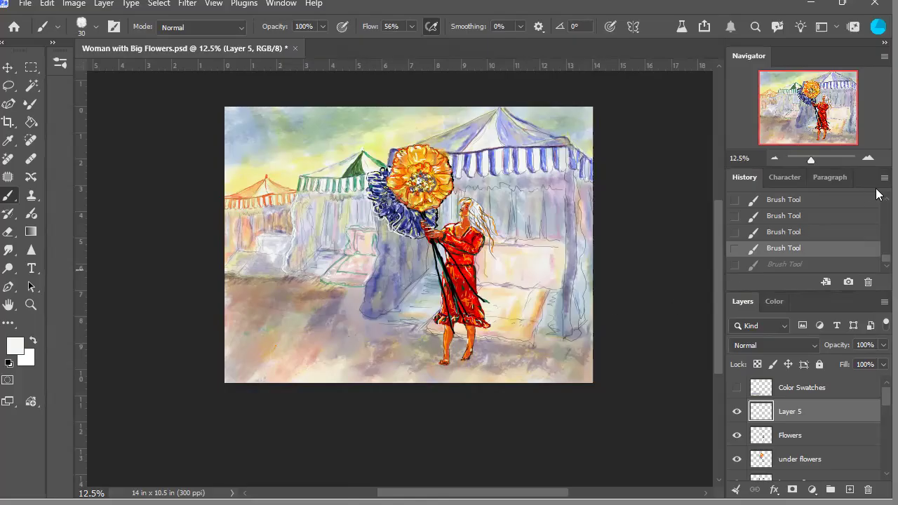
pyautogui.click(869, 159)
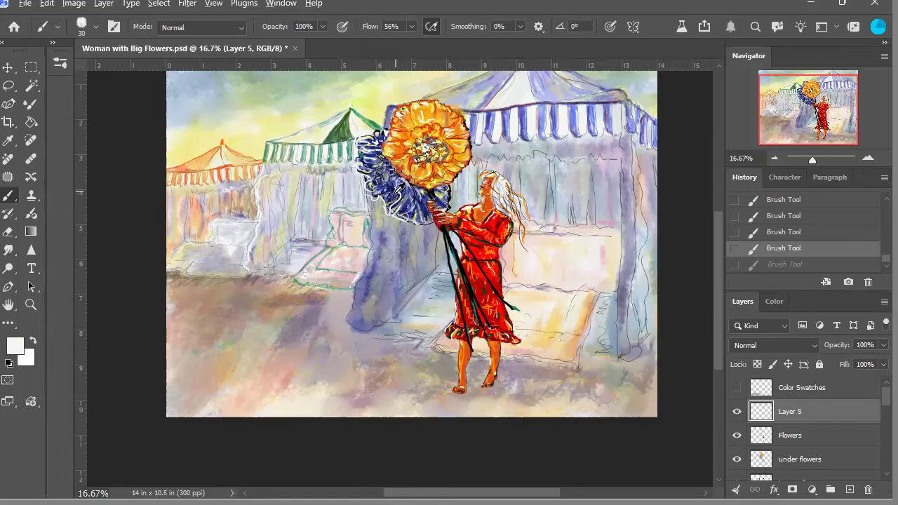
pyautogui.keyDown('alt'); pyautogui.click(400, 190); pyautogui.keyUp('alt')
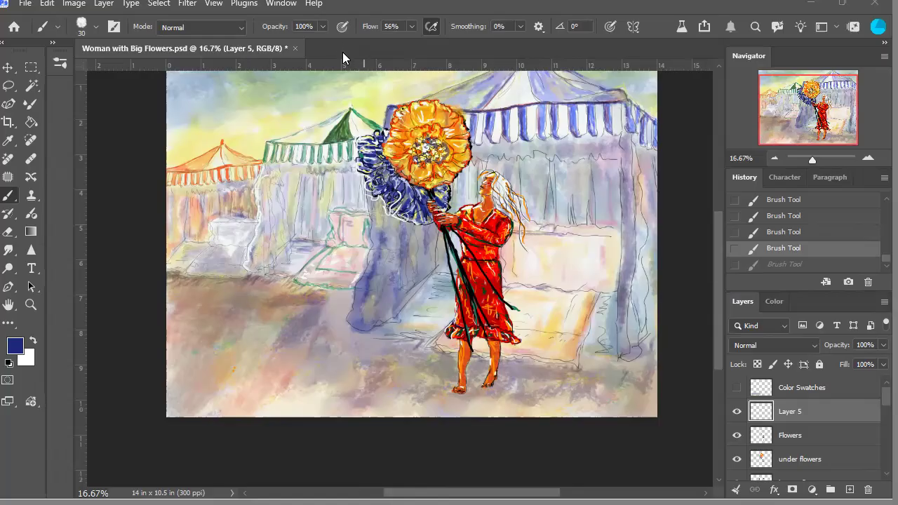
pyautogui.hotkey('shift', '0')
pyautogui.click(857, 489)
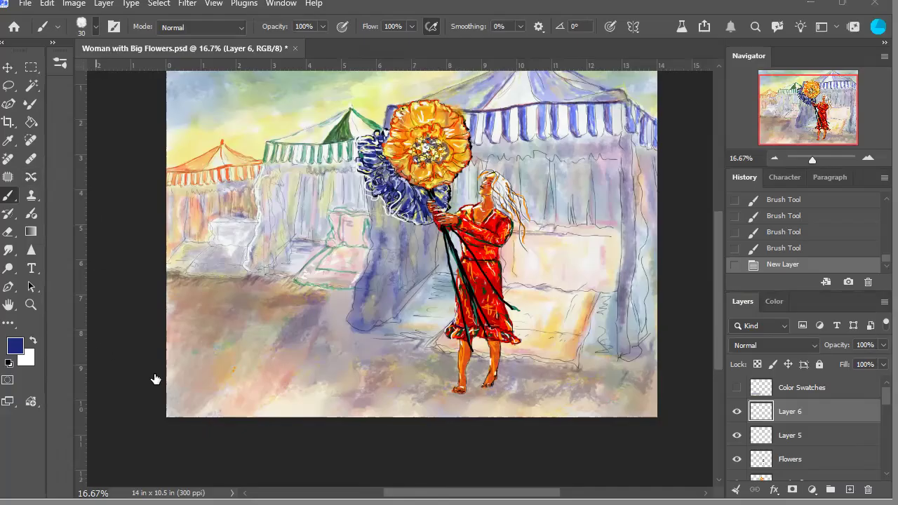
# Step: Enlarge the brush to 86 px at 100% flow and toggle the new layer's visibility off and on
pyautogui.hotkey('shift', '5')
pyautogui.hotkey('shift', '6')
pyautogui.press(']')
pyautogui.press(']')
pyautogui.press(']')
pyautogui.press(']')
pyautogui.press(']')
pyautogui.hotkey('shift', '0')
pyautogui.click(738, 413)
pyautogui.click(738, 414)
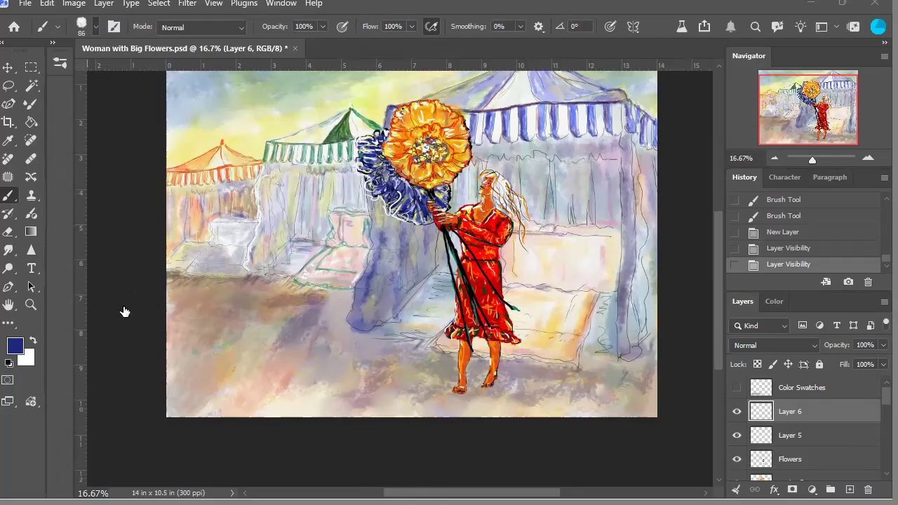
# Step: Reduce the brush size to 25 px and reset the foreground and background colors to black and white
pyautogui.press('[')
pyautogui.press('[')
pyautogui.press('[')
pyautogui.press('[')
pyautogui.press('[')
pyautogui.press('[')
pyautogui.press('[')
pyautogui.press('[')
pyautogui.press('[')
pyautogui.press('i')
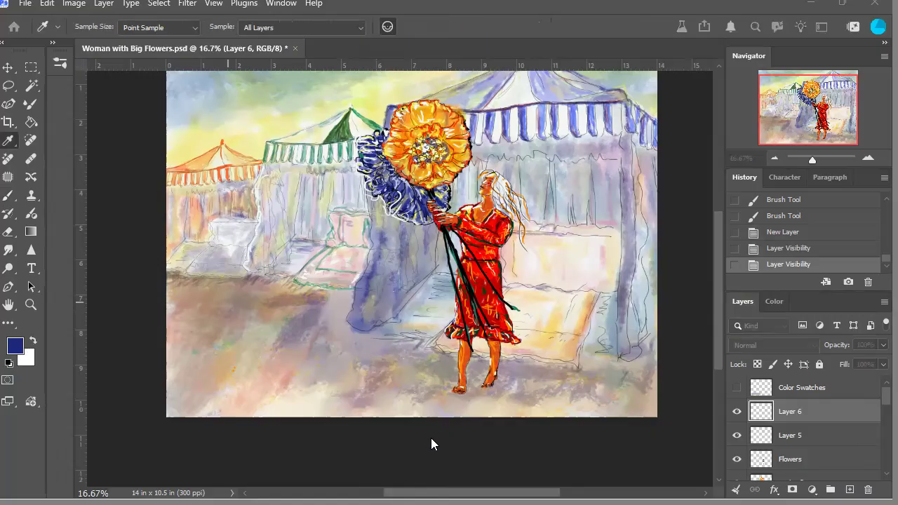
pyautogui.press('b')
pyautogui.press('d')
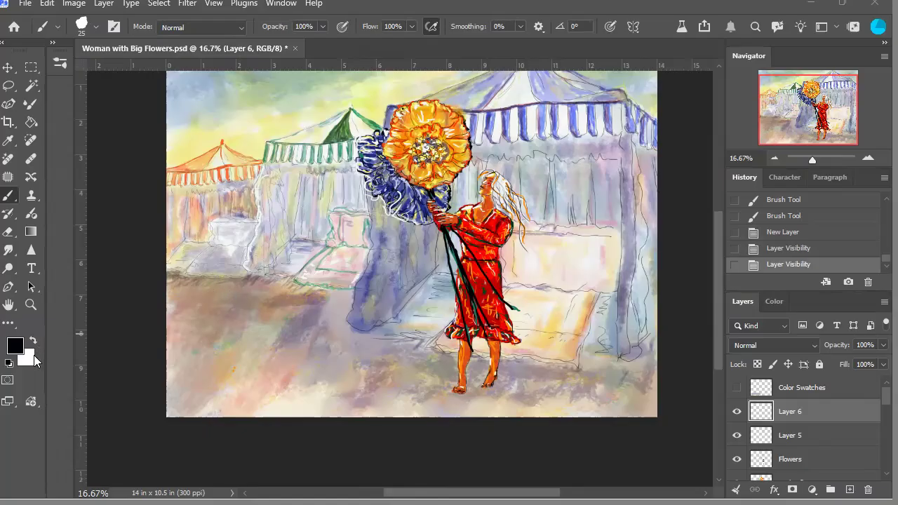
# Step: Save the current version of the Woman with Big Flowers.psd painting
pyautogui.press('i')
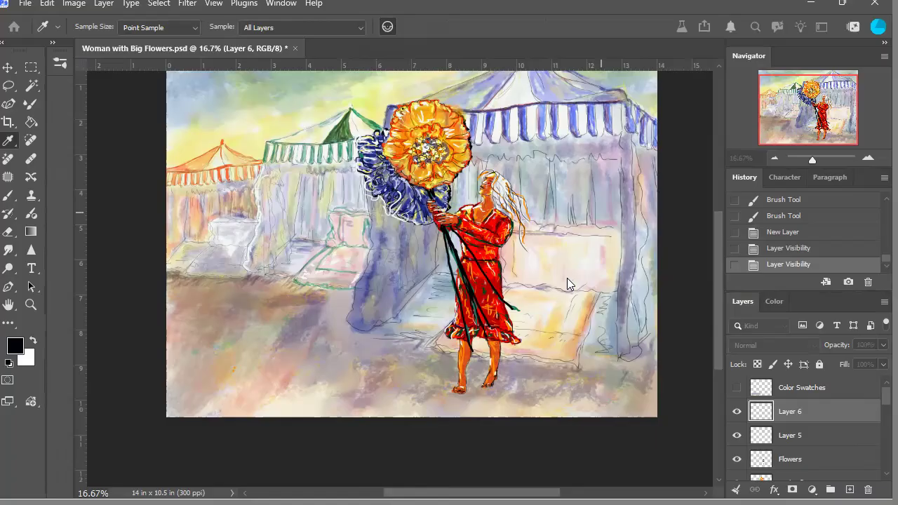
pyautogui.press('b')
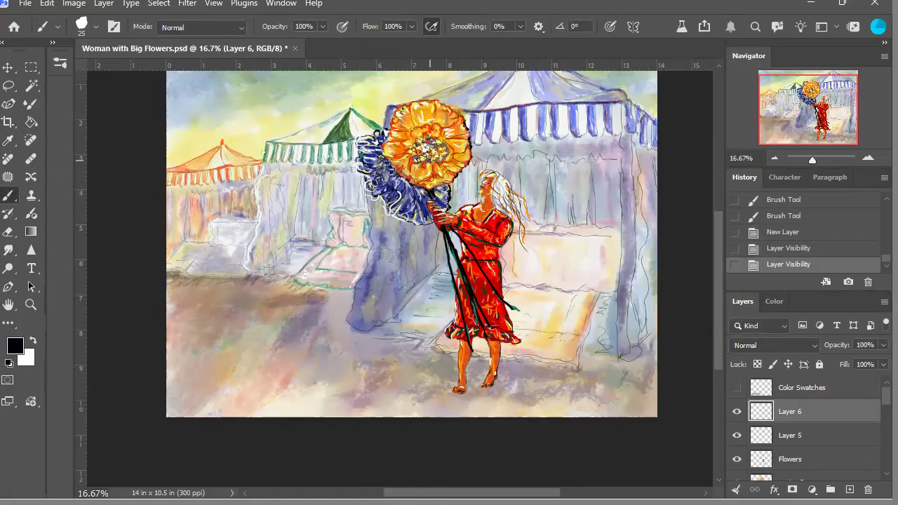
pyautogui.click(8, 67)
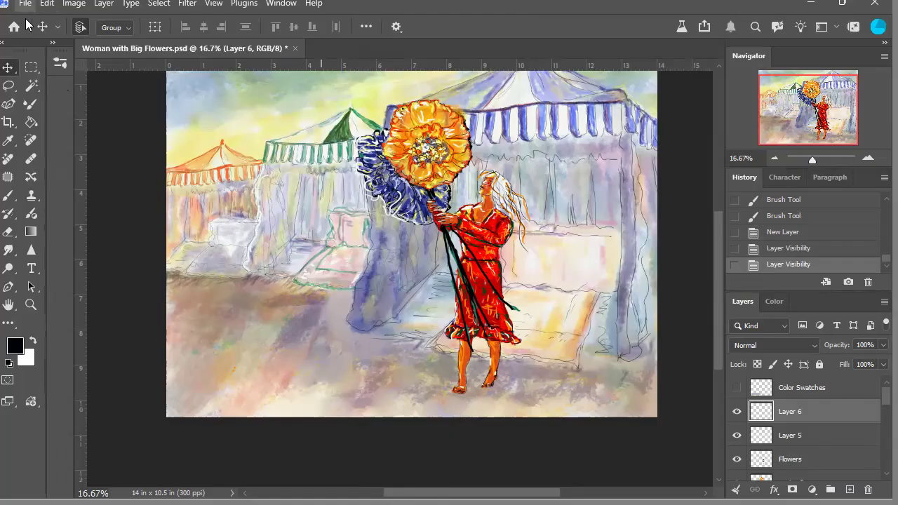
pyautogui.hotkey('ctrl', 's')
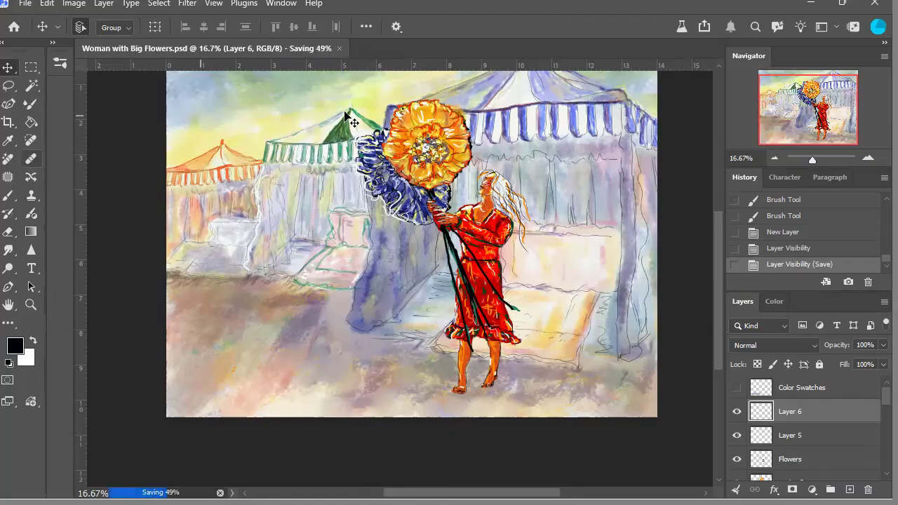
# Step: Try painting a black shadow stroke with a 139 px brush on the walkway below the middle tent
pyautogui.click(867, 159)
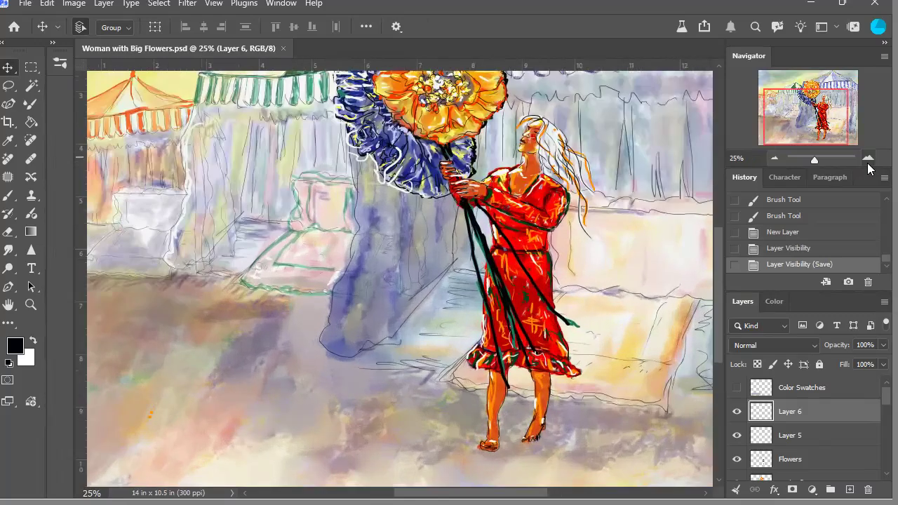
pyautogui.moveTo(811, 128); pyautogui.dragTo(804, 135)
pyautogui.click(771, 433)
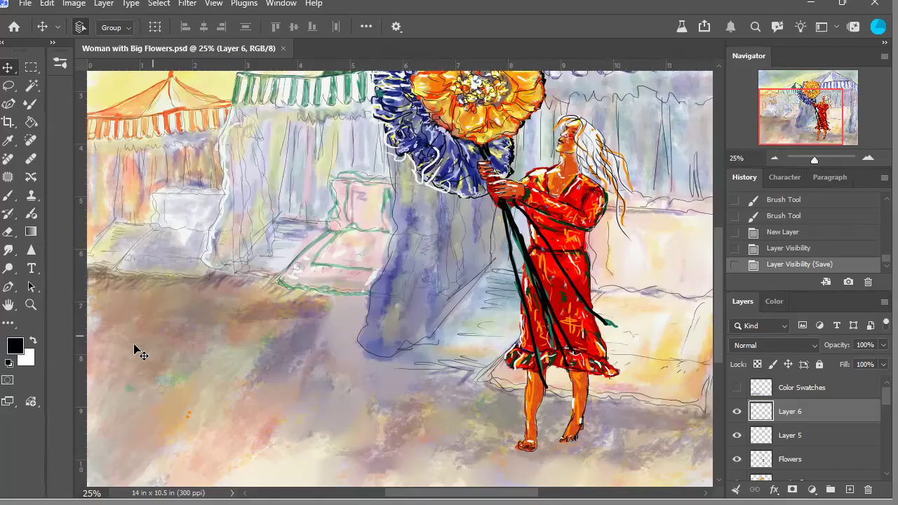
pyautogui.click(8, 195)
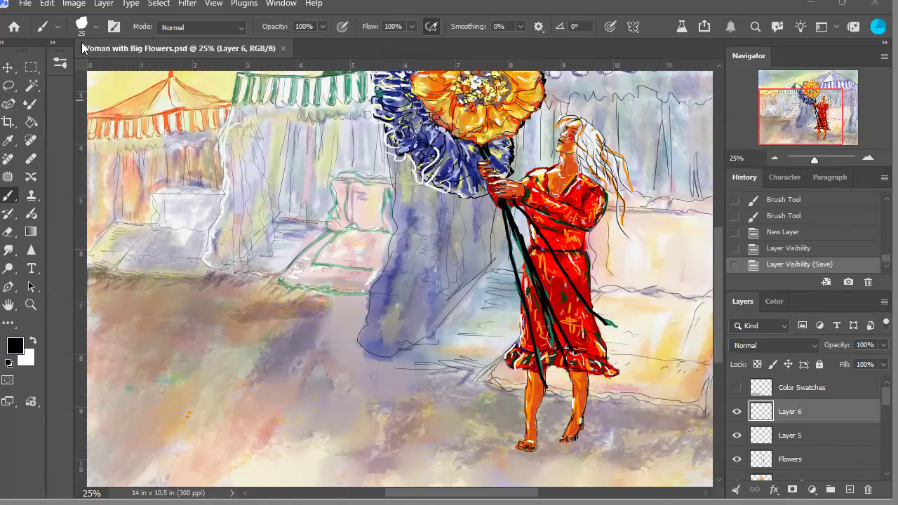
pyautogui.press(']')
pyautogui.press(']')
pyautogui.press(']')
pyautogui.press(']')
pyautogui.press(']')
pyautogui.press(']')
pyautogui.press(']')
pyautogui.press(']')
pyautogui.click(315, 299)
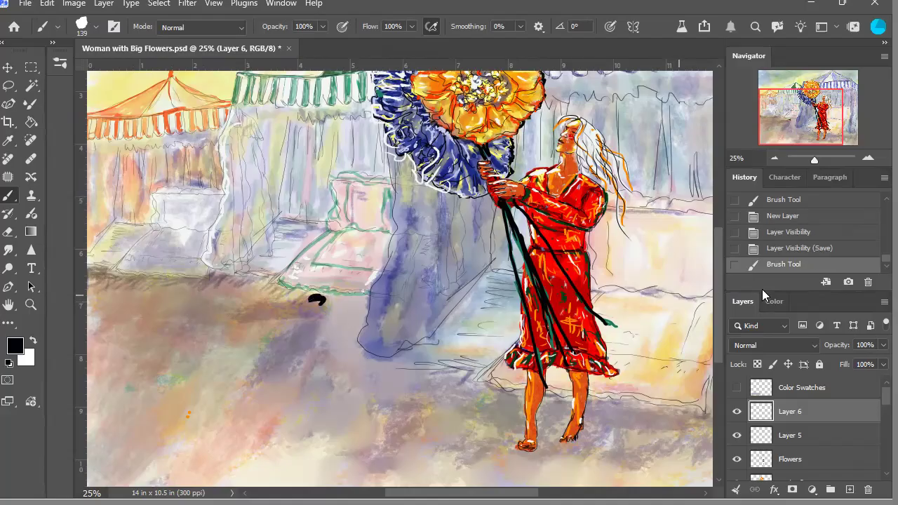
pyautogui.click(781, 249)
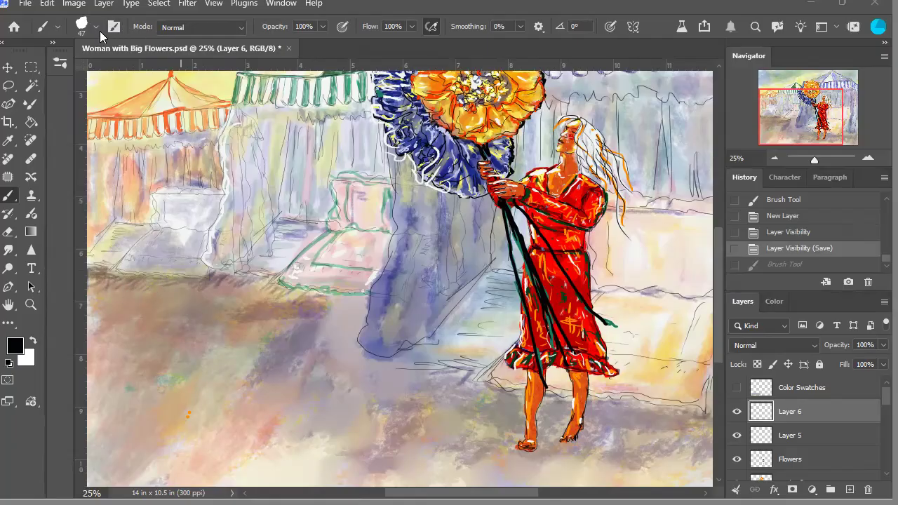
# Step: Set the brush to 127 px at 100% opacity and test a black shadow stroke below the middle tent
pyautogui.press(']')
pyautogui.press(']')
pyautogui.press(']')
pyautogui.press(']')
pyautogui.press(']')
pyautogui.press(']')
pyautogui.press(']')
pyautogui.press(']')
pyautogui.moveTo(302, 295); pyautogui.dragTo(313, 297)
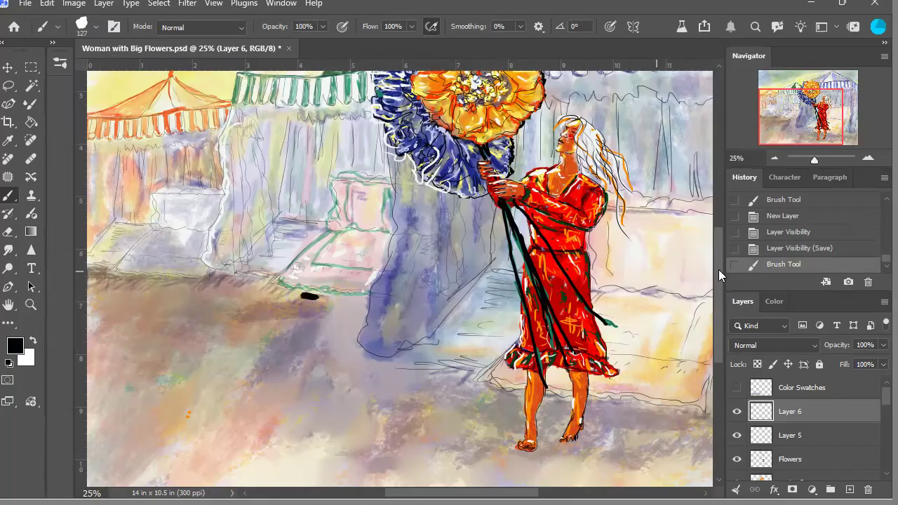
pyautogui.click(775, 251)
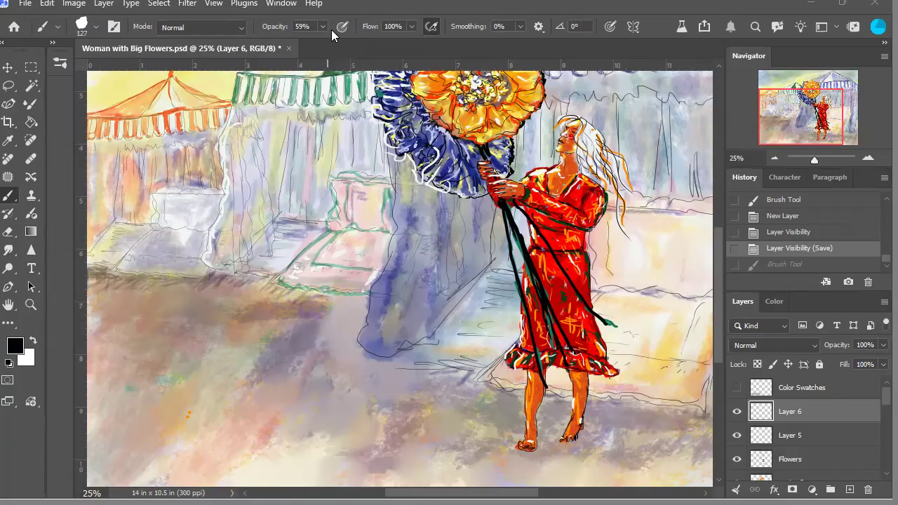
pyautogui.press('0')
# Step: Add a new layer directly above Color Swatches and toggle the new layer's visibility off and on
pyautogui.scroll(-3, 877, 407)
pyautogui.scroll(3, 877, 393)
pyautogui.click(736, 388)
pyautogui.click(737, 392)
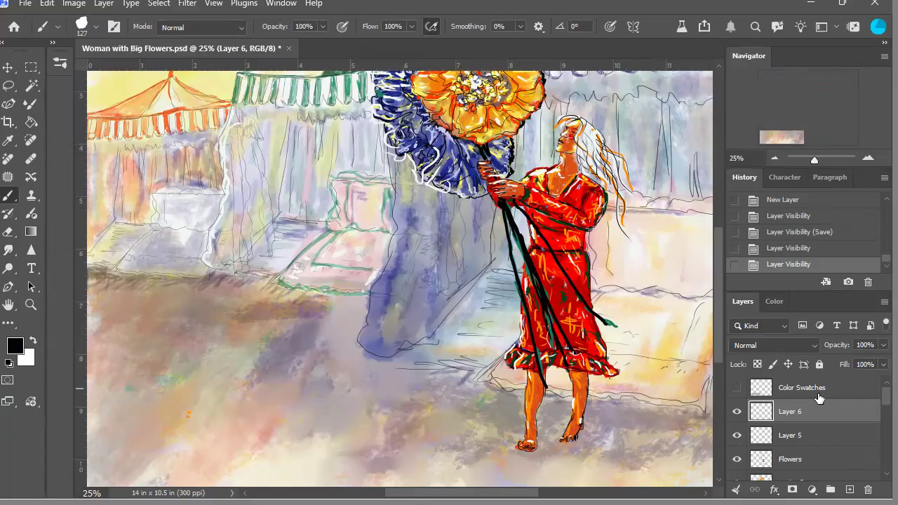
pyautogui.click(819, 398)
pyautogui.click(850, 489)
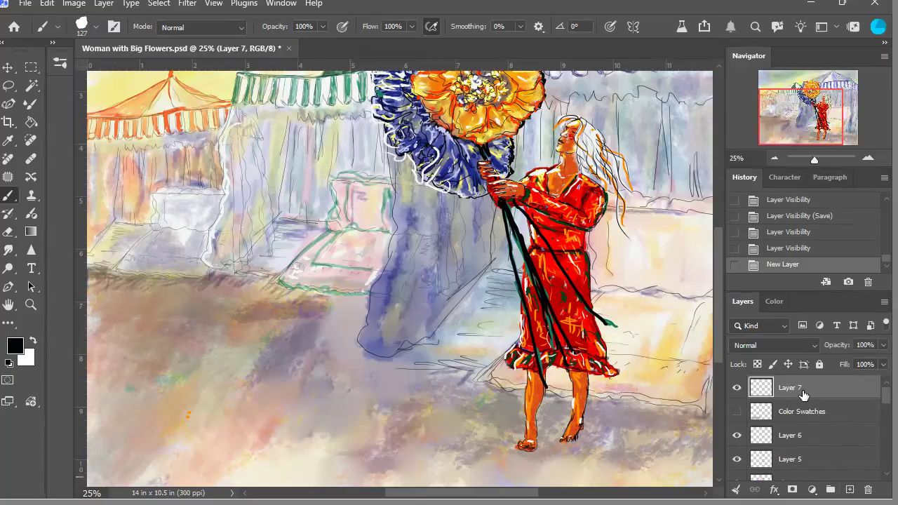
pyautogui.click(737, 392)
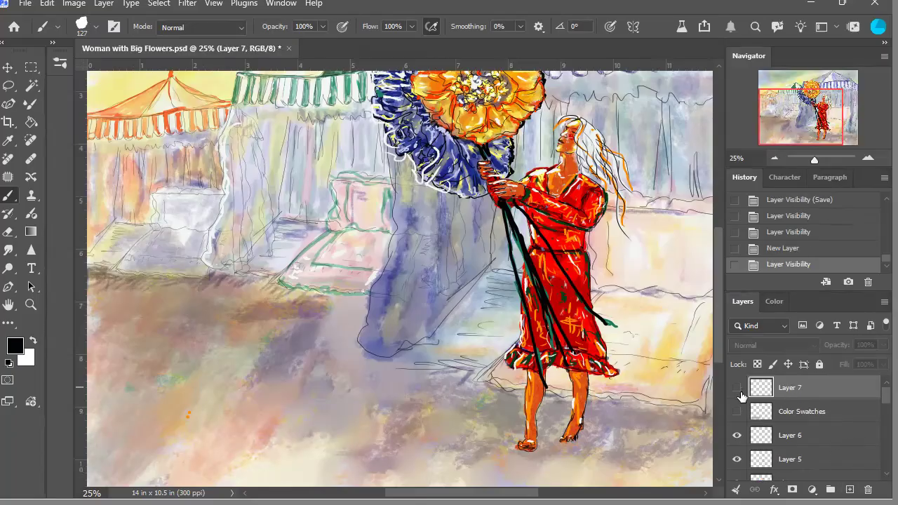
pyautogui.click(738, 392)
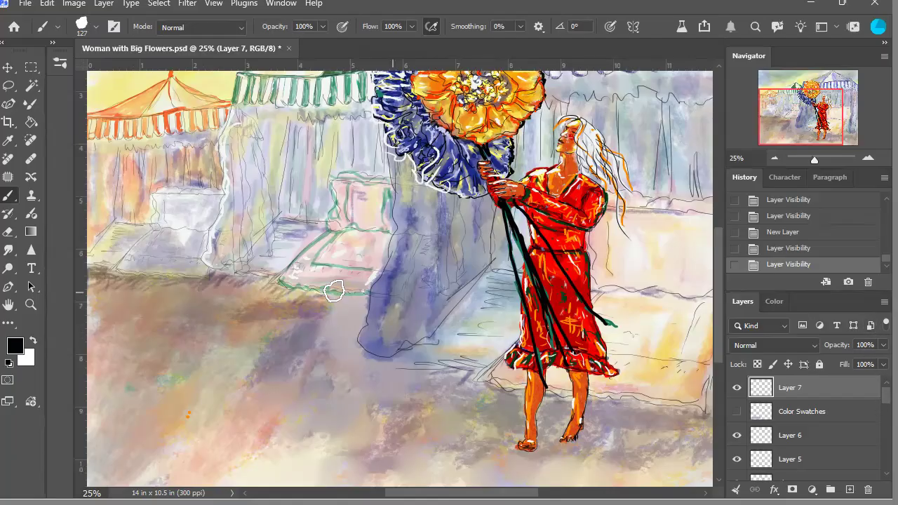
# Step: Paint black shadow strokes at 47% brush opacity along the base of the middle tent and the near corner of the big tent
pyautogui.moveTo(301, 301)
pyautogui.mouseDown()
pyautogui.moveTo(277, 290)
pyautogui.moveTo(301, 299)
pyautogui.mouseUp()
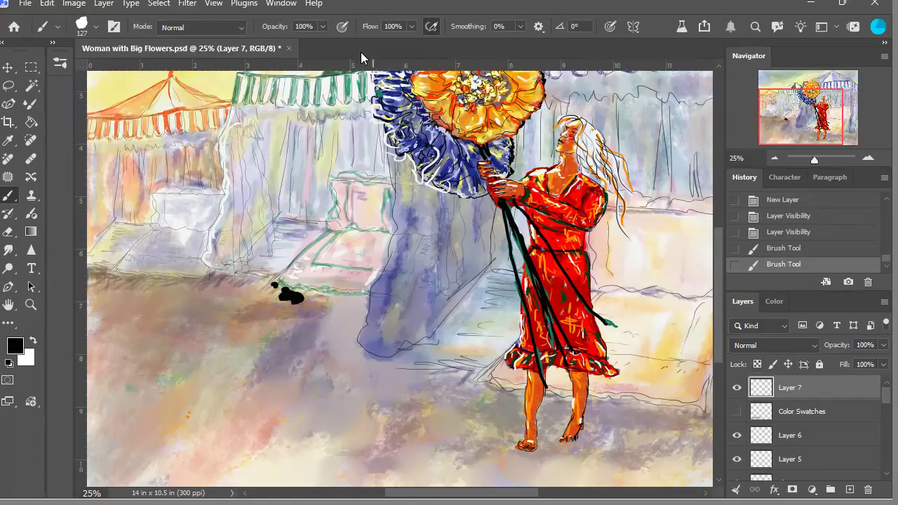
pyautogui.click(792, 234)
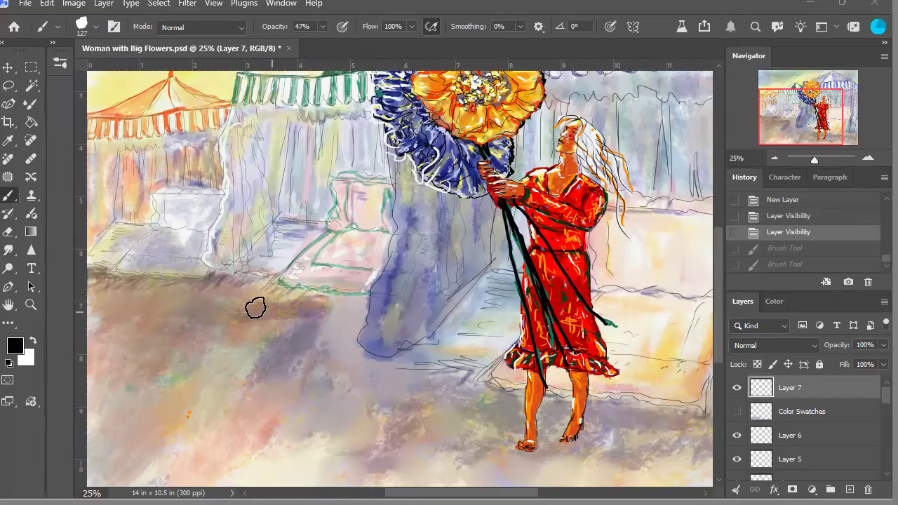
pyautogui.click(240, 289)
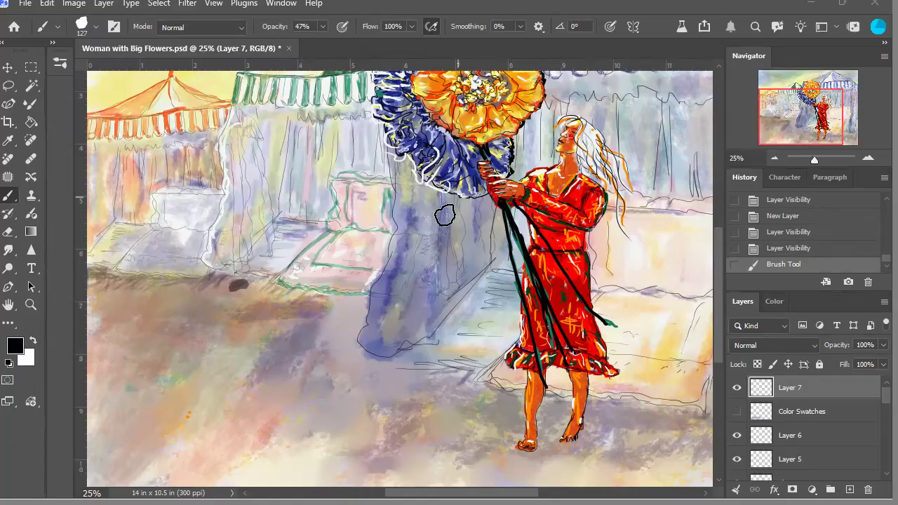
pyautogui.moveTo(257, 303)
pyautogui.mouseDown()
pyautogui.moveTo(257, 287)
pyautogui.moveTo(196, 296)
pyautogui.mouseUp()
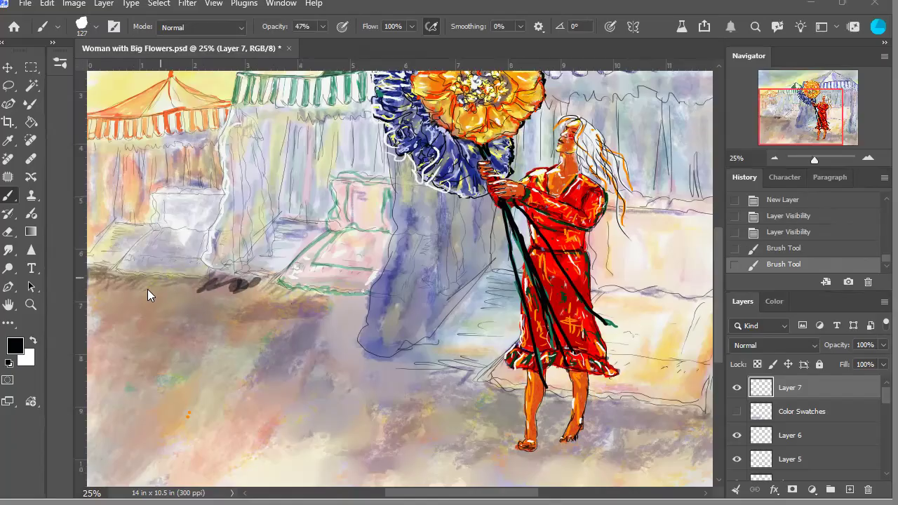
pyautogui.moveTo(236, 292)
pyautogui.mouseDown()
pyautogui.moveTo(278, 287)
pyautogui.moveTo(246, 302)
pyautogui.moveTo(368, 301)
pyautogui.moveTo(378, 326)
pyautogui.moveTo(371, 308)
pyautogui.moveTo(359, 343)
pyautogui.moveTo(388, 363)
pyautogui.moveTo(371, 365)
pyautogui.moveTo(395, 366)
pyautogui.moveTo(435, 343)
pyautogui.mouseUp()
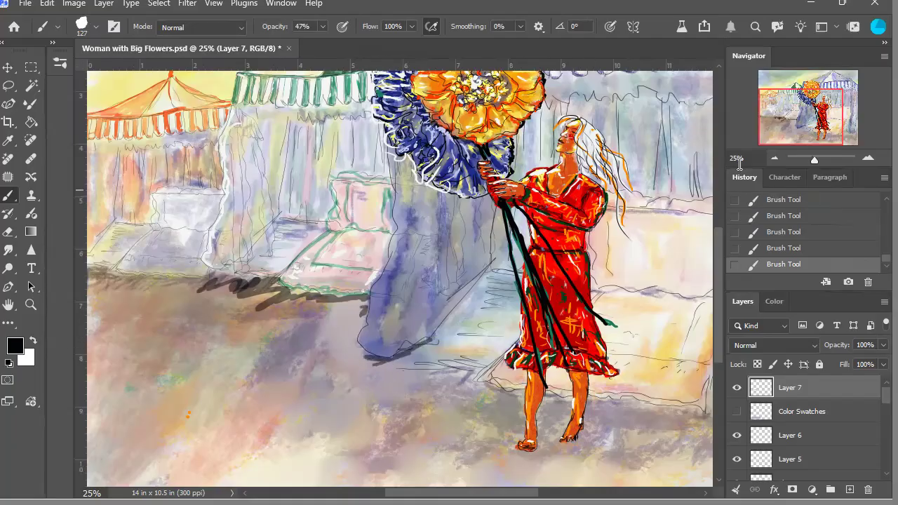
# Step: Extend the black shadows to the walkway's left edge, beside the big tent's front corner, and along the yellow rug to the right tent post
pyautogui.click(775, 159)
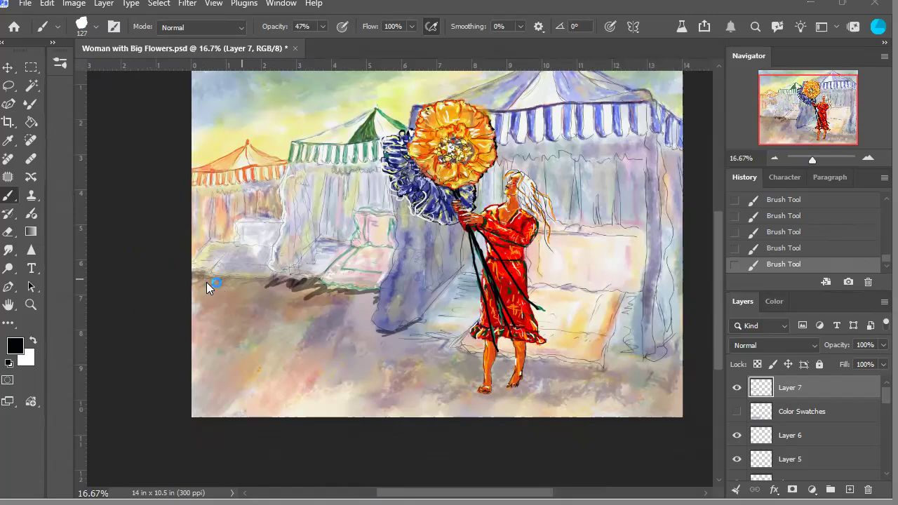
pyautogui.moveTo(248, 285)
pyautogui.mouseDown()
pyautogui.moveTo(236, 286)
pyautogui.moveTo(277, 282)
pyautogui.moveTo(218, 287)
pyautogui.moveTo(189, 277)
pyautogui.mouseUp()
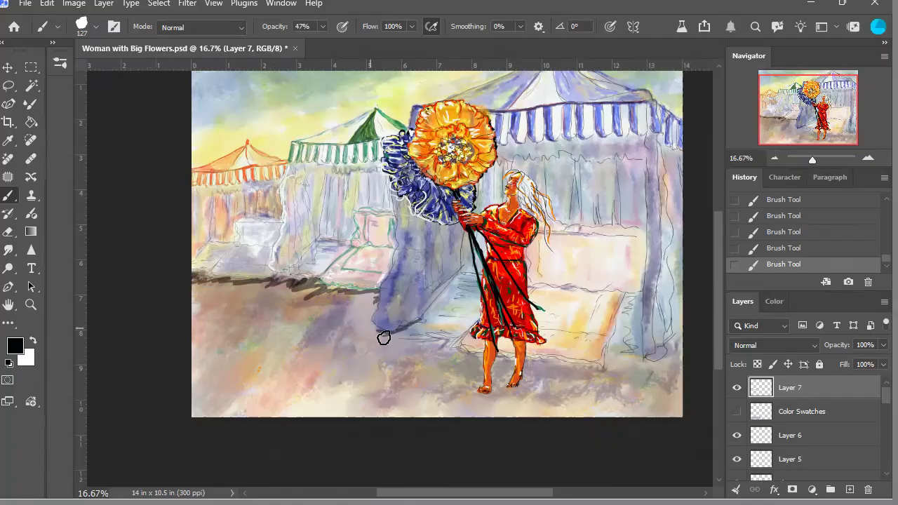
pyautogui.moveTo(373, 301)
pyautogui.mouseDown()
pyautogui.moveTo(363, 334)
pyautogui.moveTo(369, 346)
pyautogui.mouseUp()
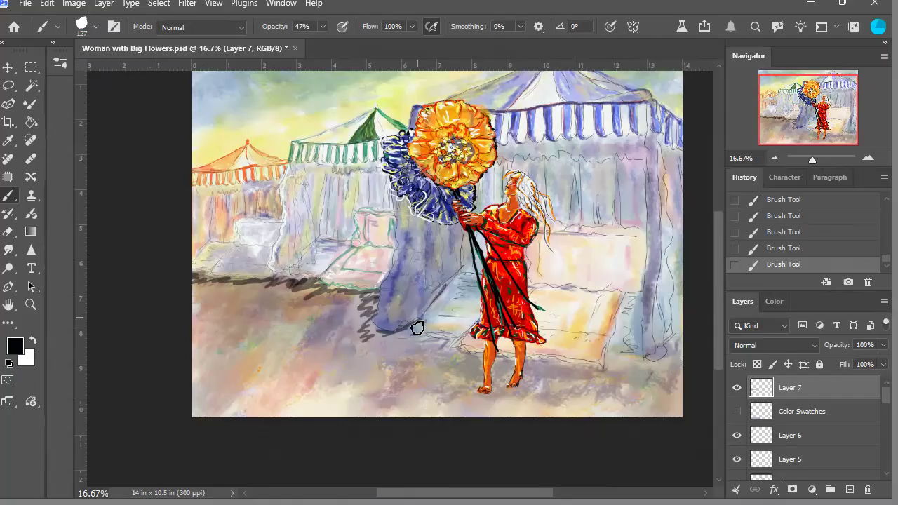
pyautogui.moveTo(538, 360); pyautogui.dragTo(605, 367)
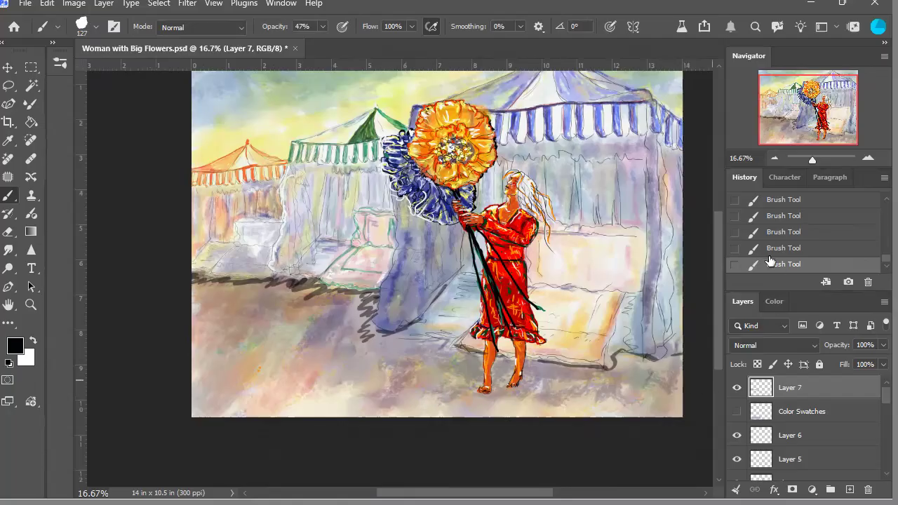
pyautogui.hotkey('ctrl', 'z')
pyautogui.hotkey('ctrl', 'z')
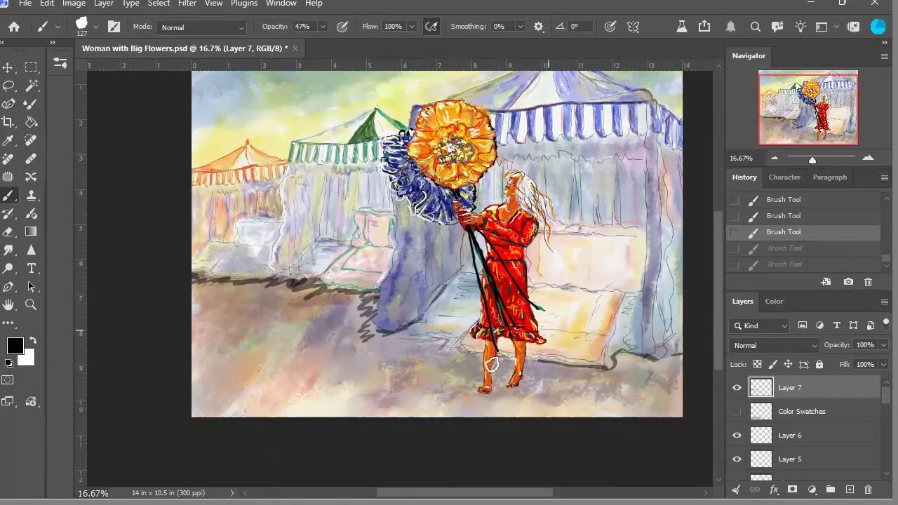
pyautogui.hotkey('ctrl', 'shift', 'z')
pyautogui.hotkey('ctrl', 'shift', 'z')
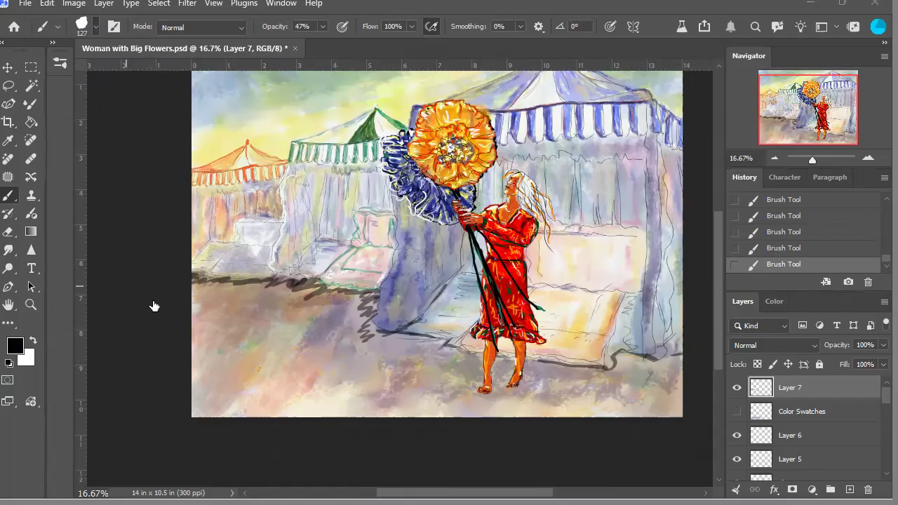
# Step: Blend the new ground shadows with the Smudge tool at 30% strength and save the painting
pyautogui.press('r')
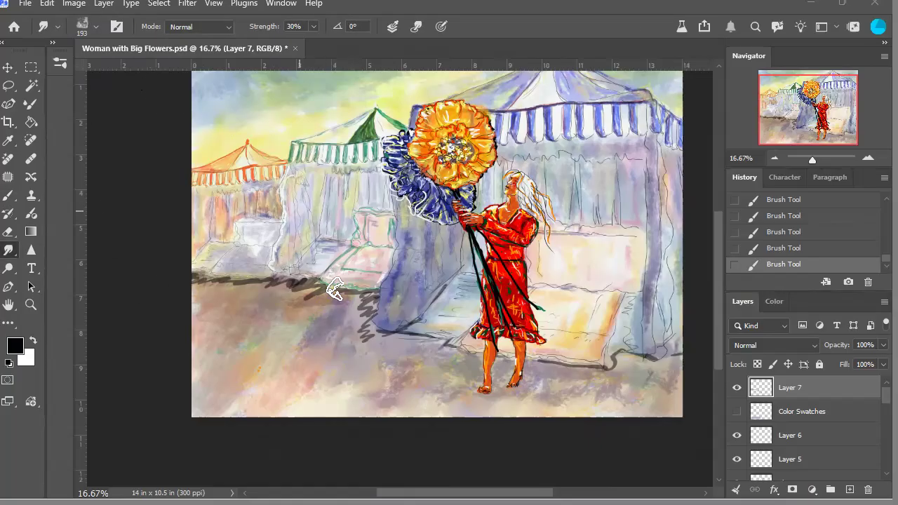
pyautogui.moveTo(367, 301)
pyautogui.mouseDown()
pyautogui.moveTo(376, 344)
pyautogui.moveTo(376, 335)
pyautogui.moveTo(427, 325)
pyautogui.moveTo(416, 344)
pyautogui.mouseUp()
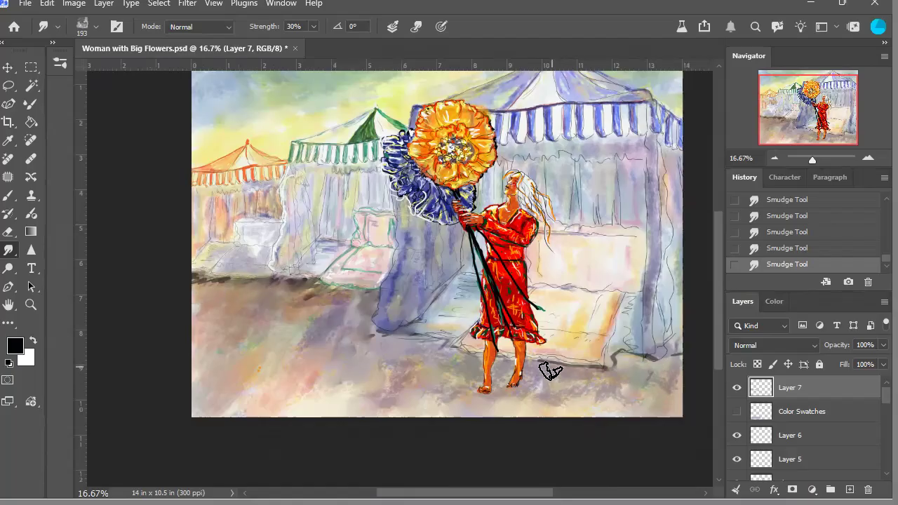
pyautogui.click(7, 66)
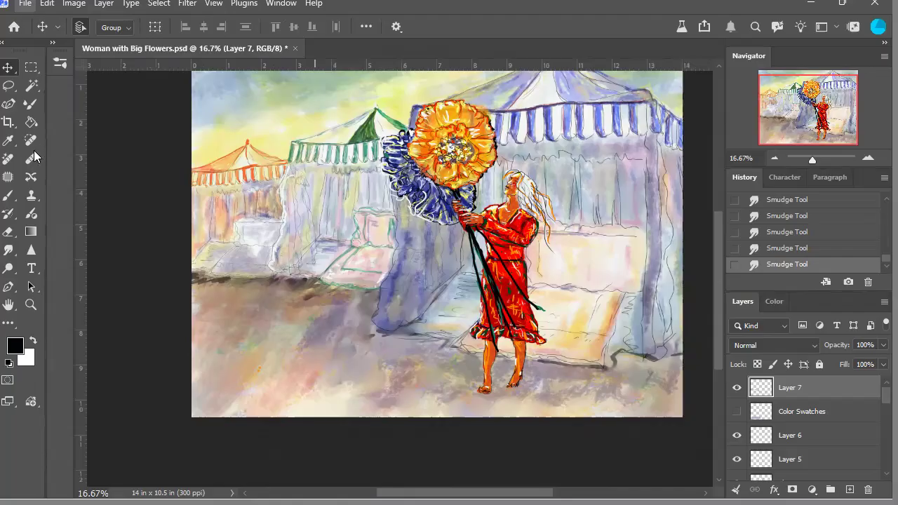
pyautogui.hotkey('ctrl', 's')
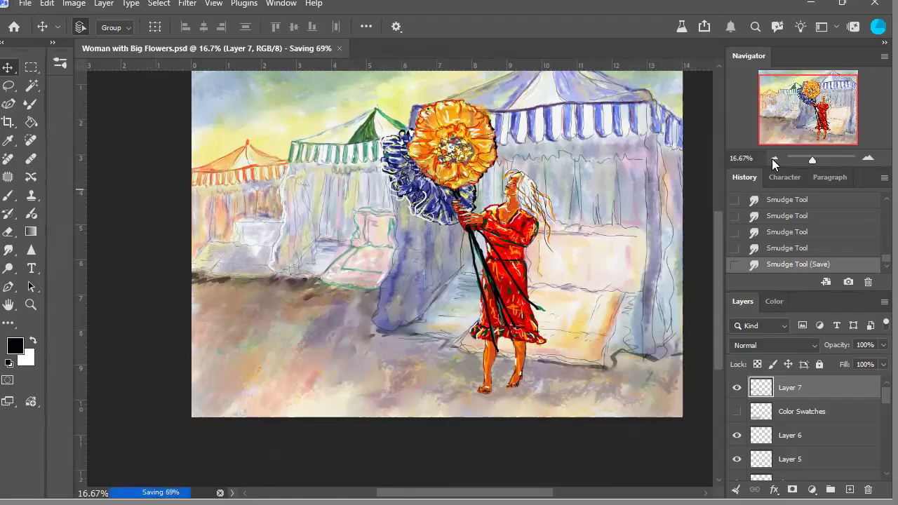
# Step: Select all the tent layers together, from the big tent sketch layer down to the underneath small tent layer
pyautogui.click(780, 163)
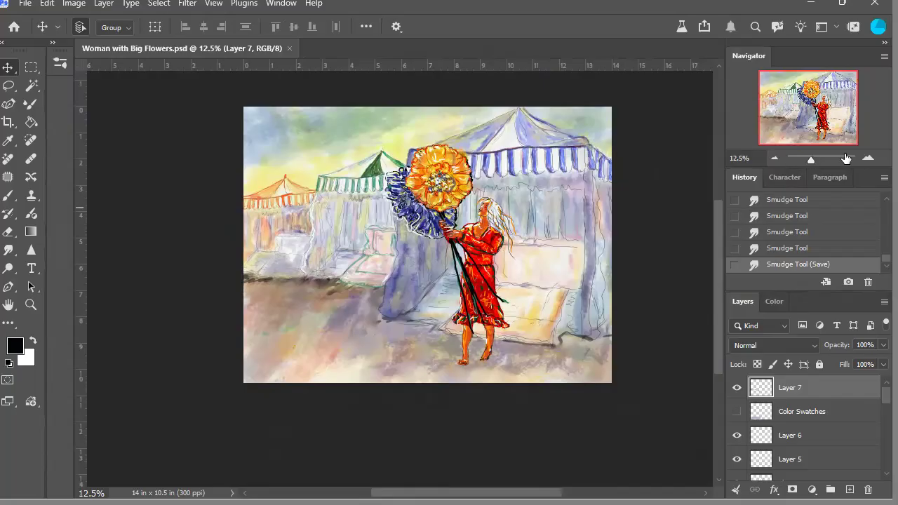
pyautogui.click(867, 157)
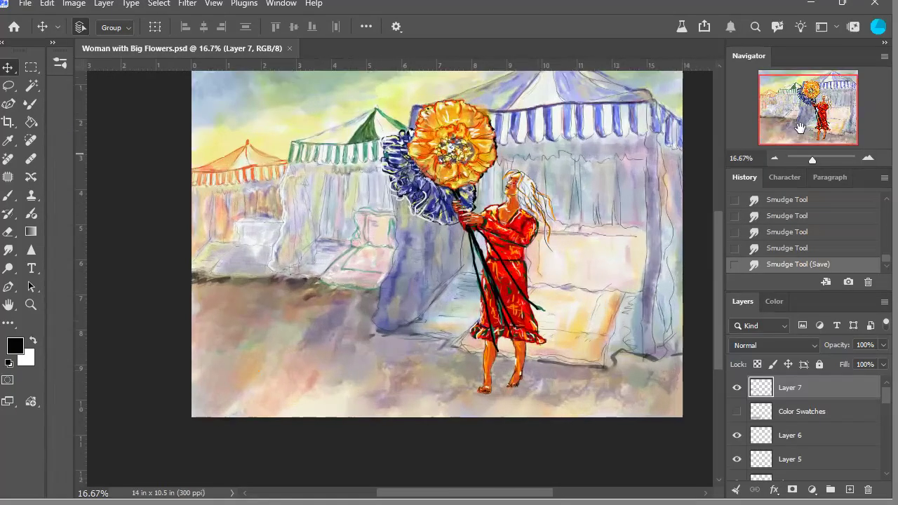
pyautogui.moveTo(799, 128); pyautogui.dragTo(804, 119)
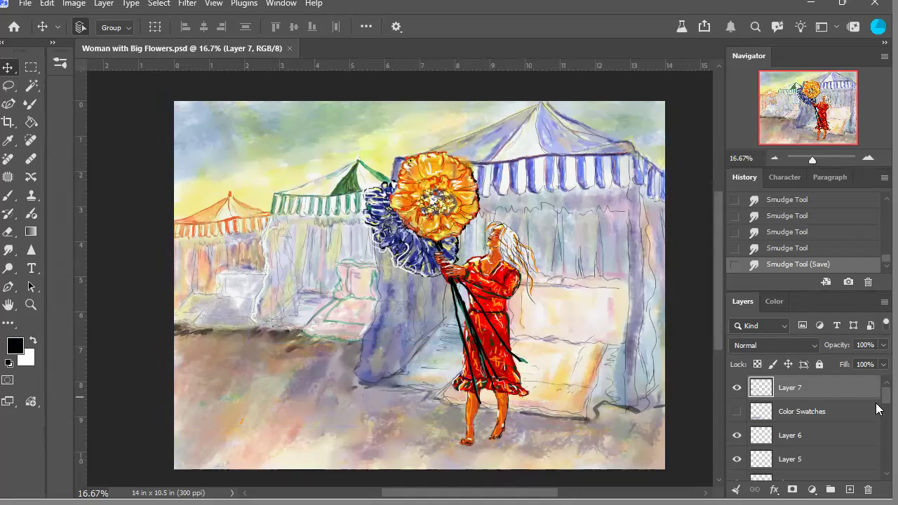
pyautogui.scroll(-3, 876, 410)
pyautogui.scroll(-3, 876, 421)
pyautogui.scroll(-3, 876, 430)
pyautogui.scroll(-3, 876, 436)
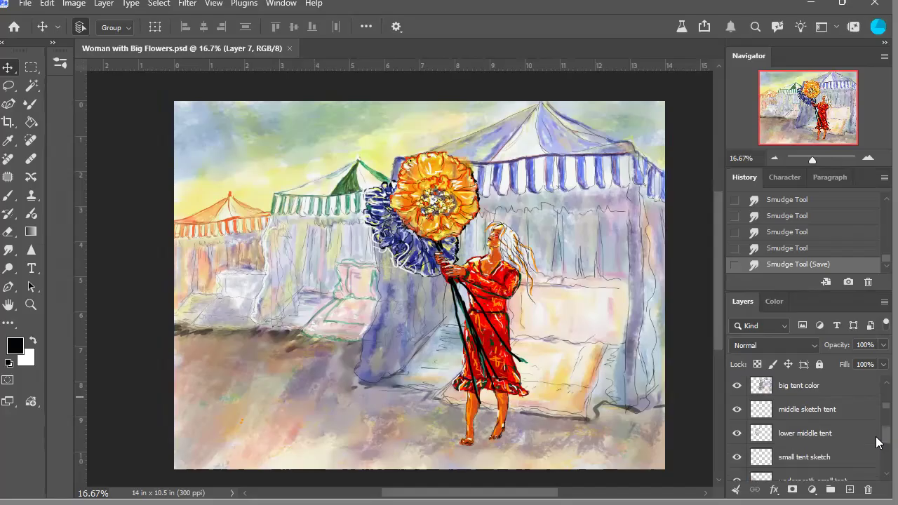
pyautogui.scroll(2, 876, 438)
pyautogui.scroll(1, 876, 435)
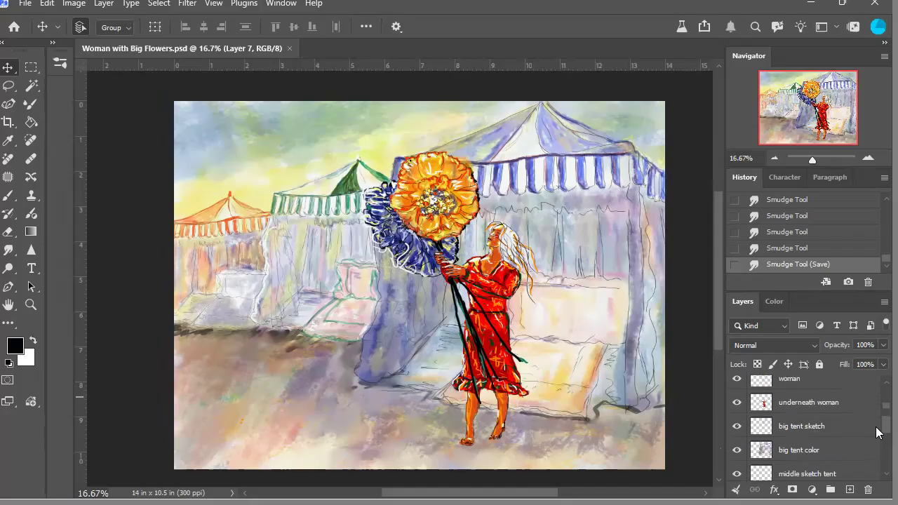
pyautogui.click(875, 429)
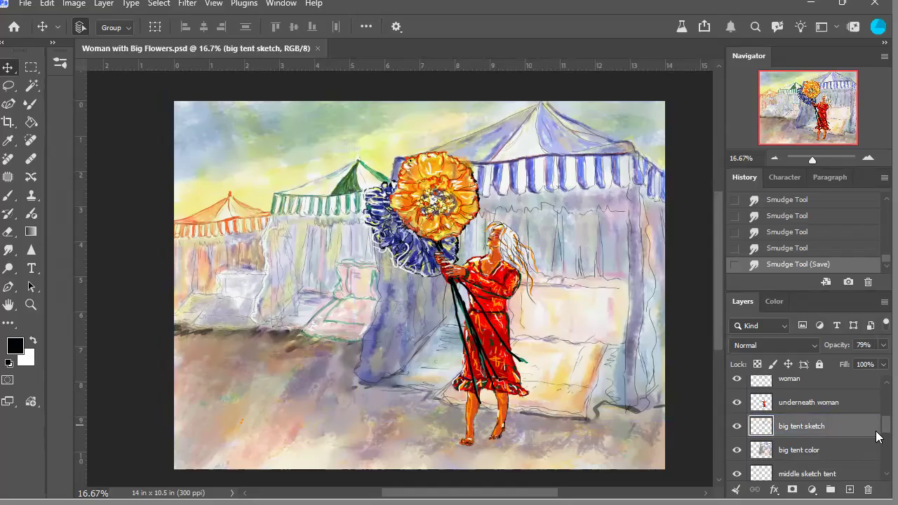
pyautogui.scroll(-8, 875, 435)
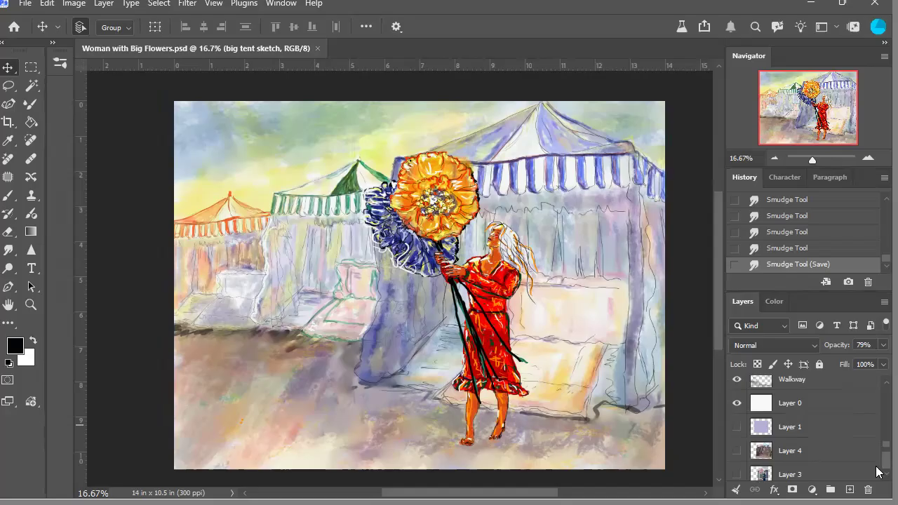
pyautogui.scroll(1, 875, 471)
pyautogui.click(825, 431)
pyautogui.click(820, 415)
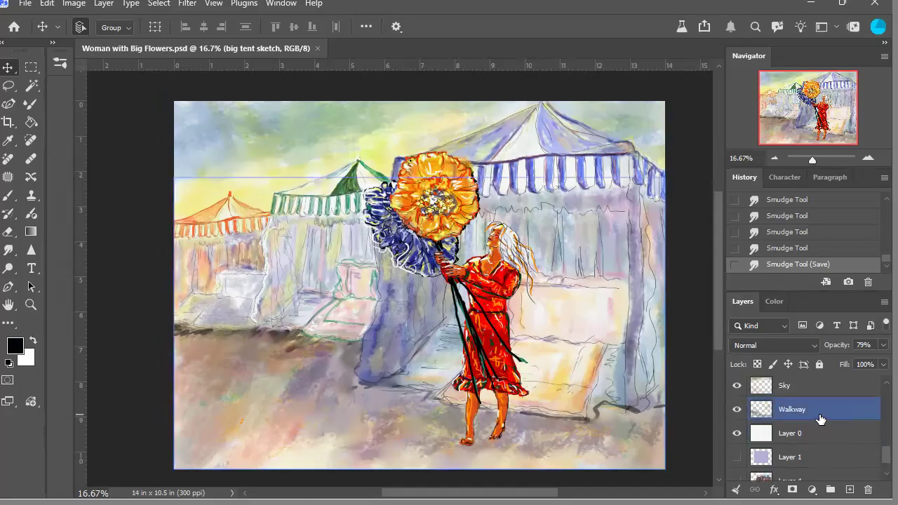
pyautogui.click(821, 393)
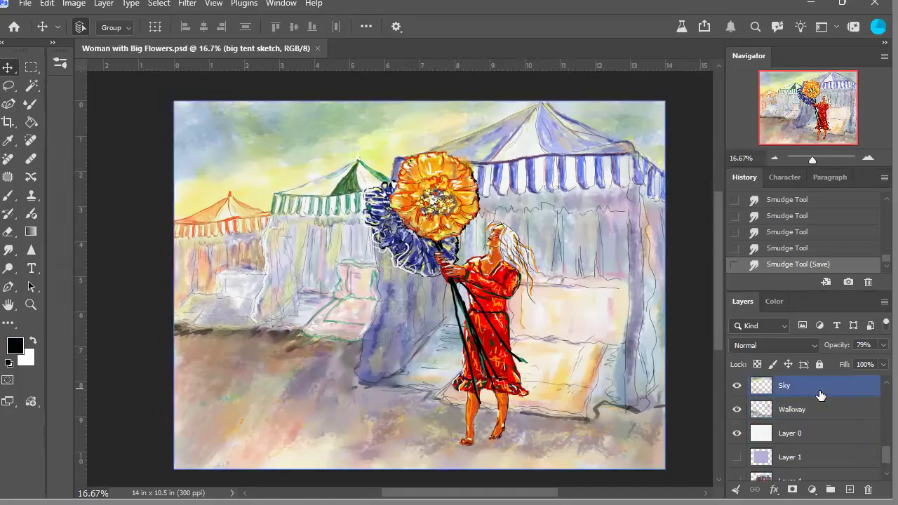
pyautogui.scroll(1, 875, 395)
pyautogui.click(873, 386)
pyautogui.scroll(1, 863, 400)
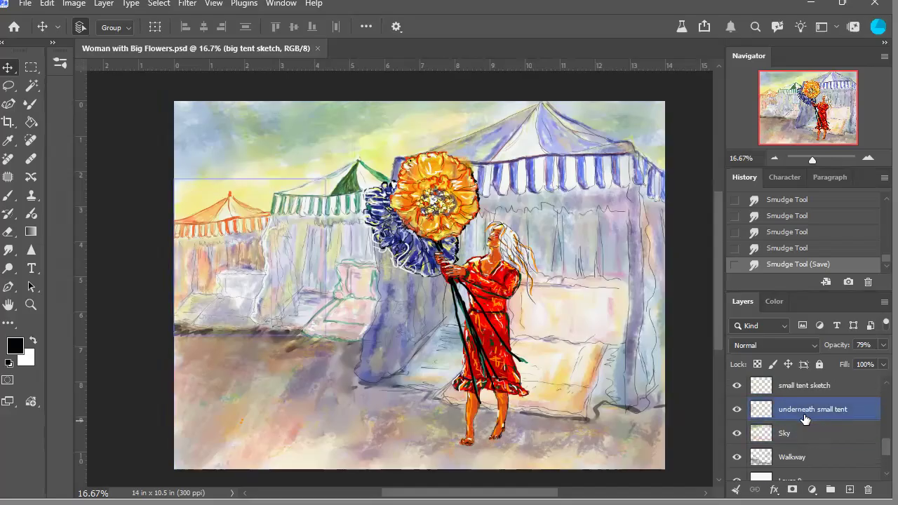
pyautogui.hotkey('alt', 'shift', ']')
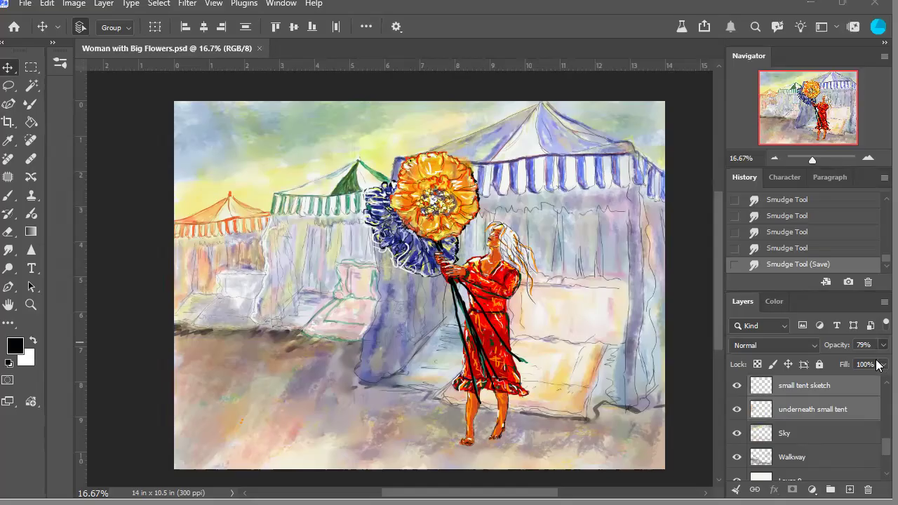
# Step: Try the selected tent layers at 100%, 50% and 97% opacity, and revert to the saved smudge state in the history
pyautogui.press('0')
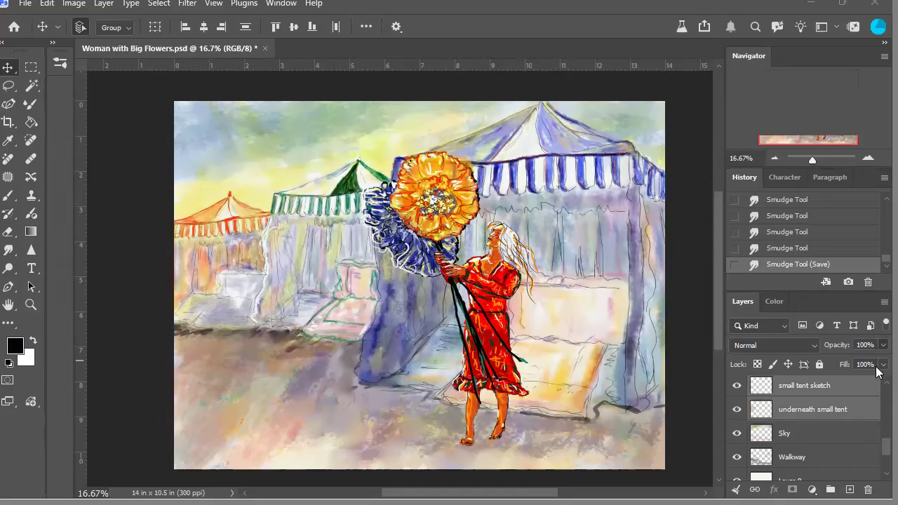
pyautogui.press('5')
pyautogui.press('4')
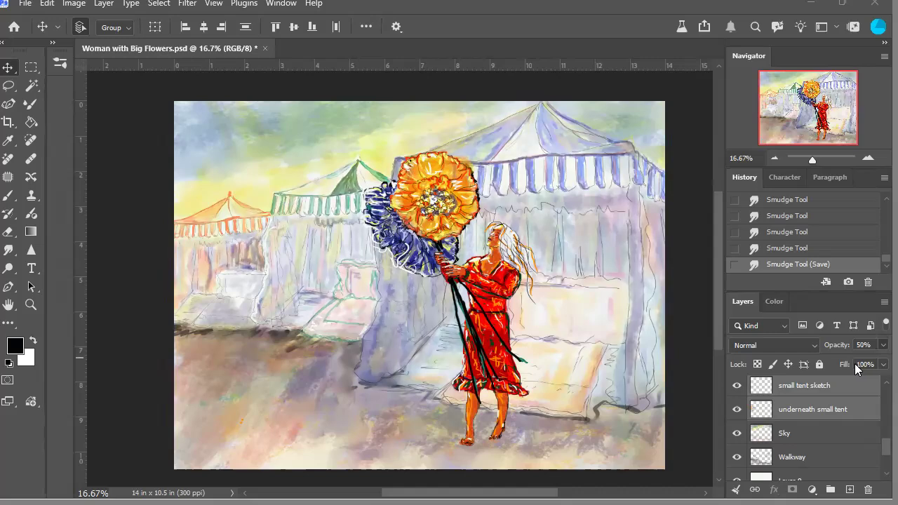
pyautogui.press('0')
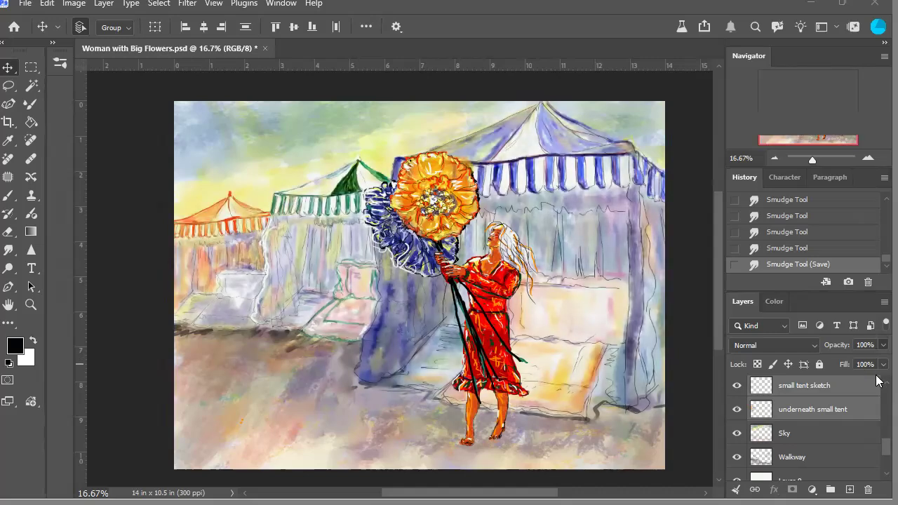
pyautogui.press('9')
pyautogui.press('7')
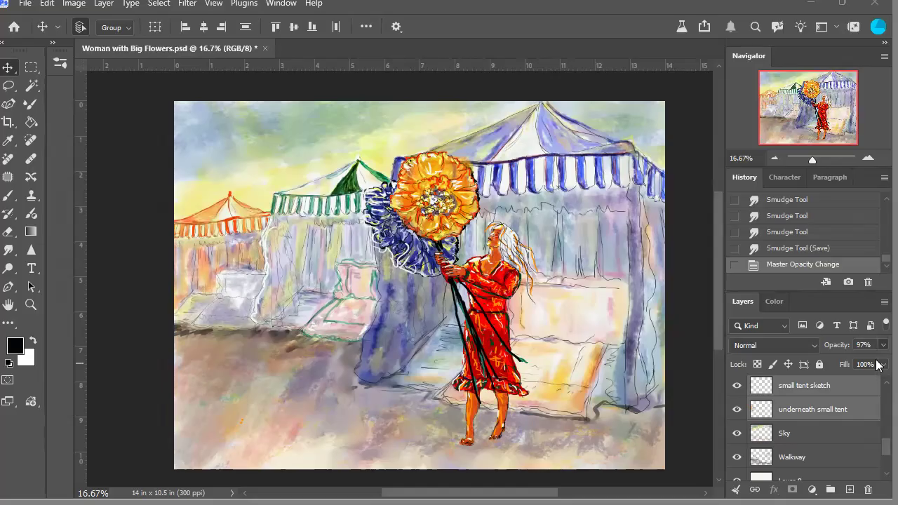
pyautogui.click(815, 251)
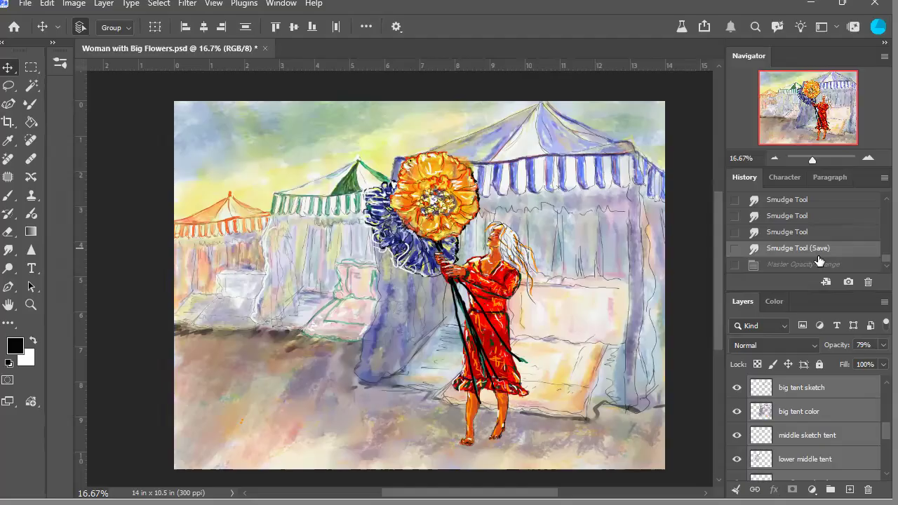